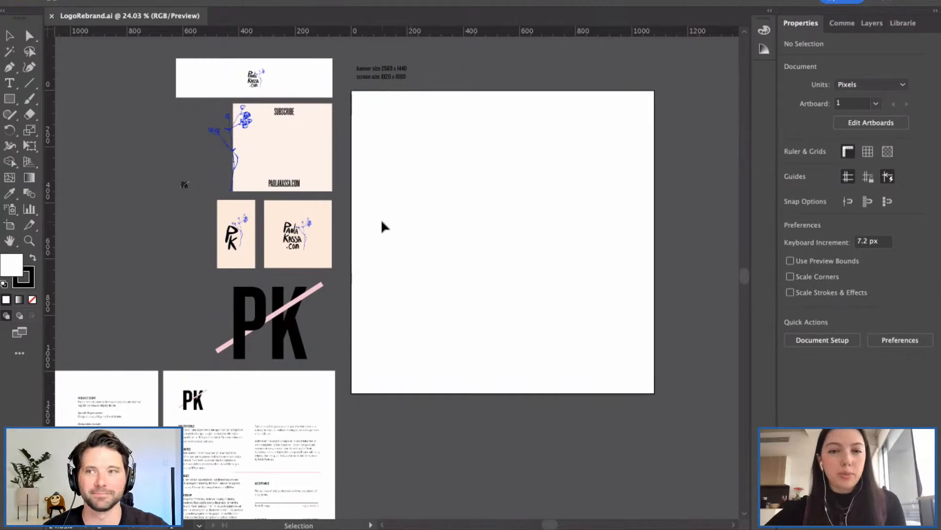
Step: Pan around the canvas and inspect the large monogram images by selecting and deselecting them
{"action": "scroll", "coordinate": [381, 219], "scroll_direction": "up", "scroll_amount": 4}
{"action": "scroll", "coordinate": [381, 219], "scroll_direction": "down", "scroll_amount": 2}
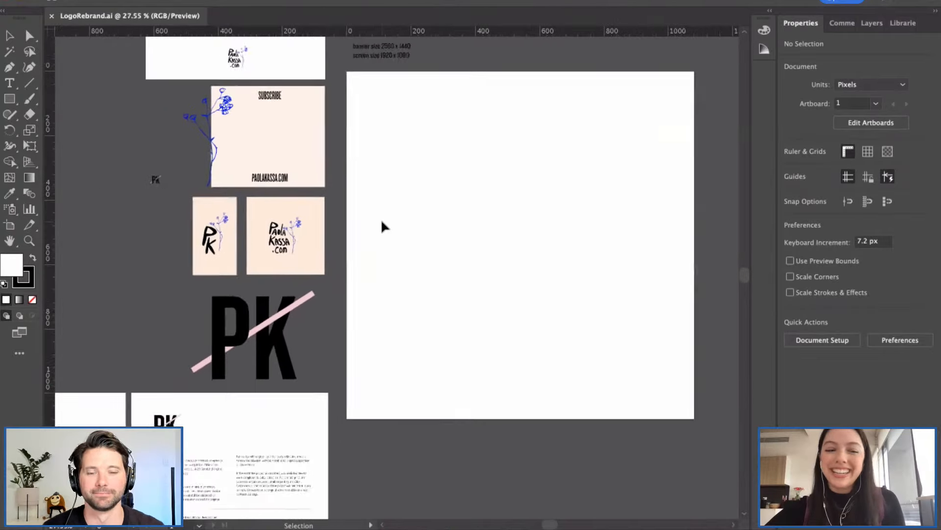
{"action": "scroll", "coordinate": [381, 219], "scroll_direction": "down", "scroll_amount": 1}
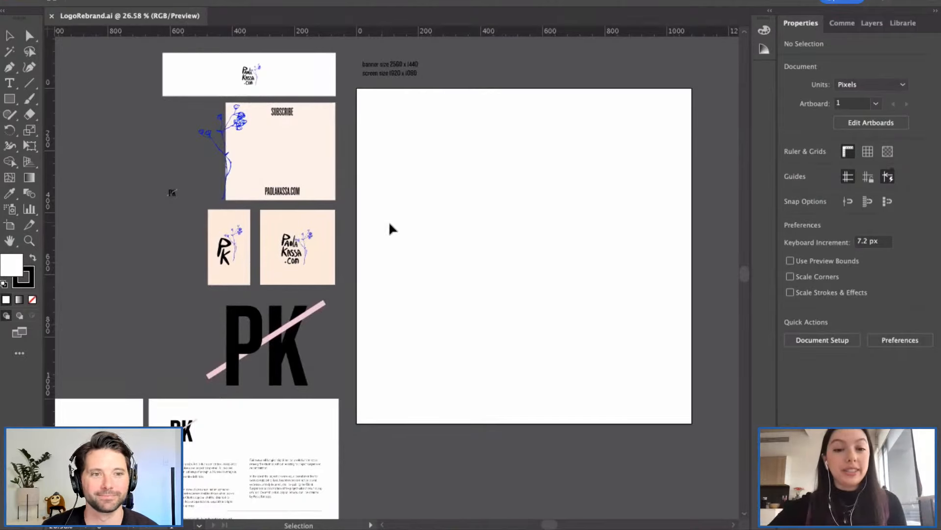
{"action": "scroll", "coordinate": [390, 225], "scroll_direction": "left", "scroll_amount": 2}
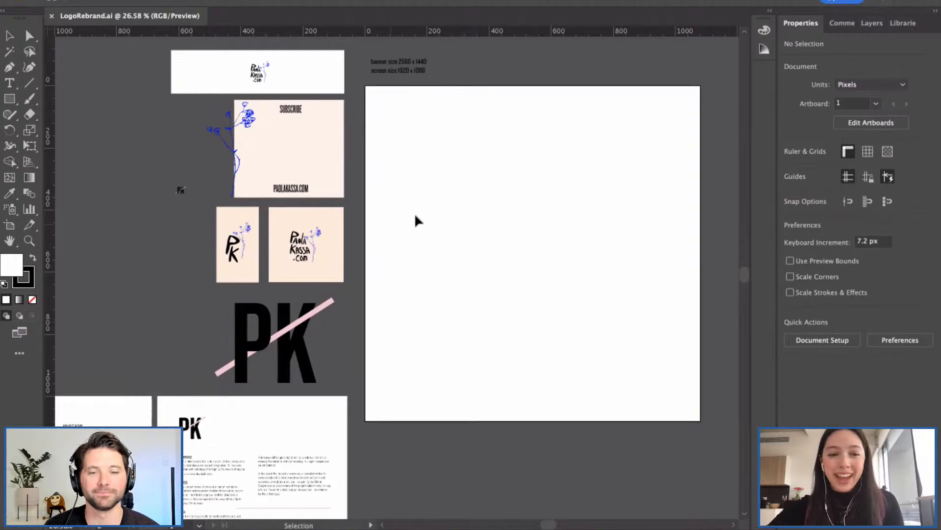
{"action": "scroll", "coordinate": [414, 213], "scroll_direction": "left", "scroll_amount": 3}
{"action": "scroll", "coordinate": [415, 213], "scroll_direction": "down", "scroll_amount": 2}
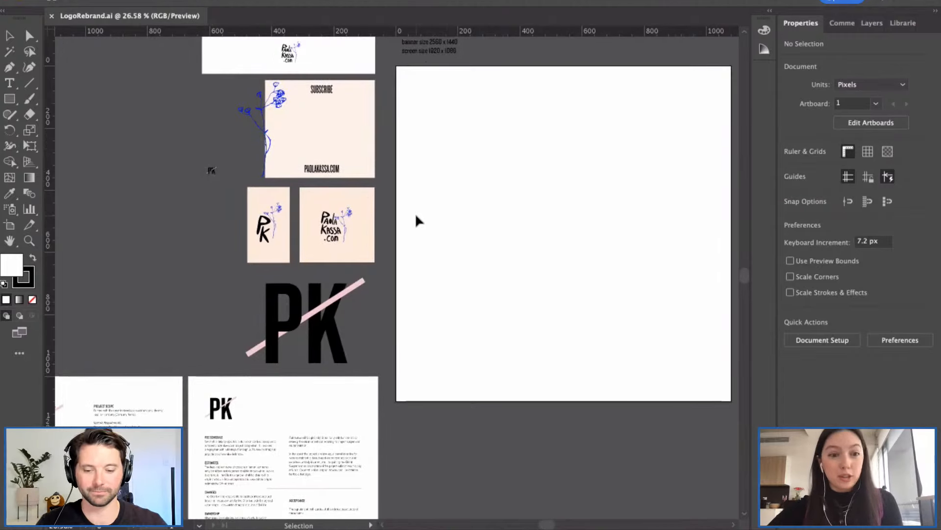
{"action": "scroll", "coordinate": [410, 235], "scroll_direction": "down", "scroll_amount": 2}
{"action": "scroll", "coordinate": [410, 234], "scroll_direction": "left", "scroll_amount": 1}
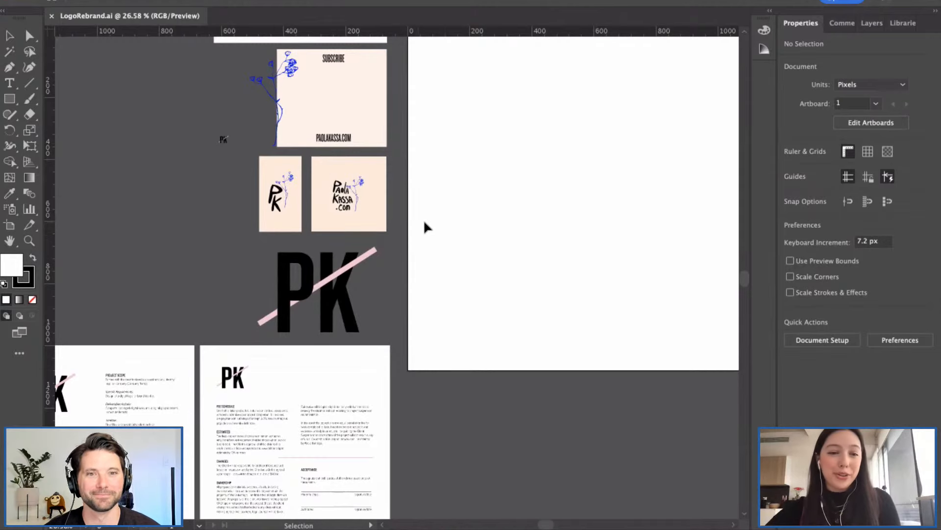
{"action": "scroll", "coordinate": [424, 222], "scroll_direction": "down", "scroll_amount": 1}
{"action": "scroll", "coordinate": [424, 222], "scroll_direction": "left", "scroll_amount": 1}
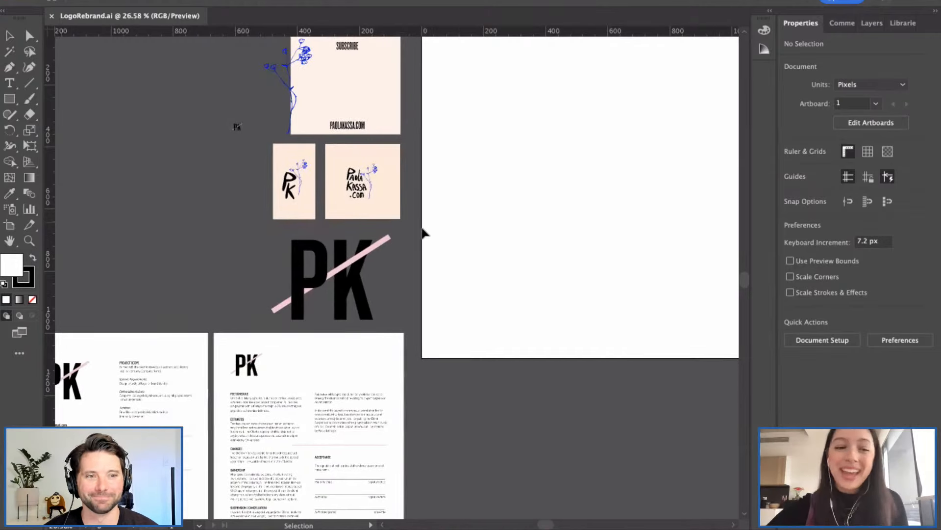
{"action": "left_click", "coordinate": [322, 278]}
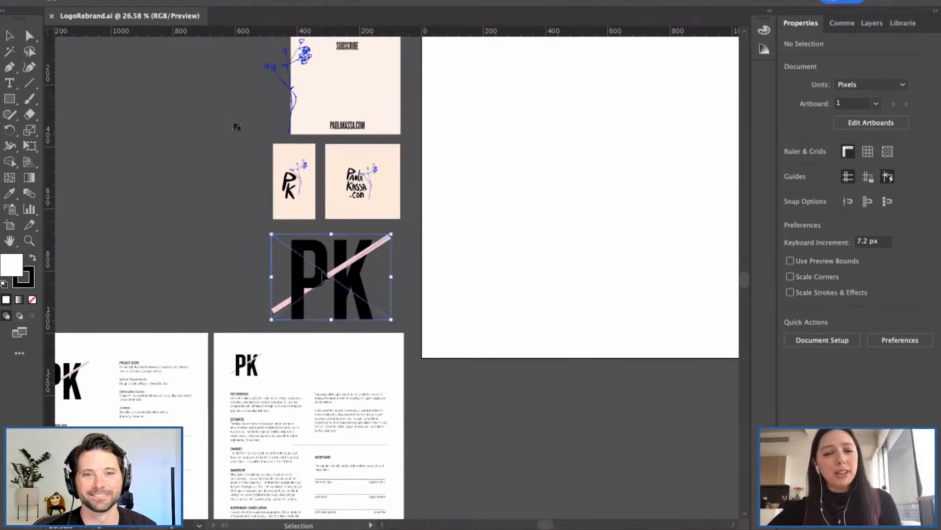
{"action": "left_click", "coordinate": [249, 278]}
{"action": "scroll", "coordinate": [248, 278], "scroll_direction": "up", "scroll_amount": 2}
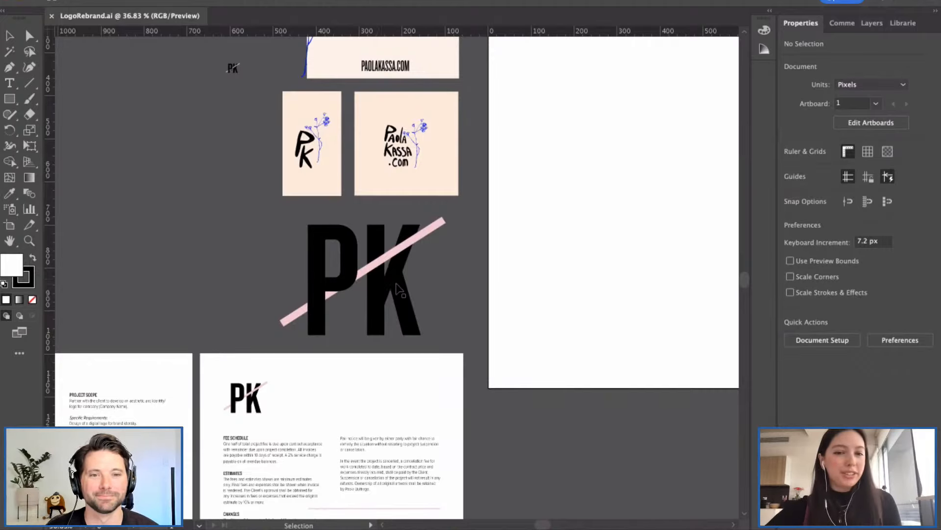
{"action": "scroll", "coordinate": [398, 289], "scroll_direction": "down", "scroll_amount": 2}
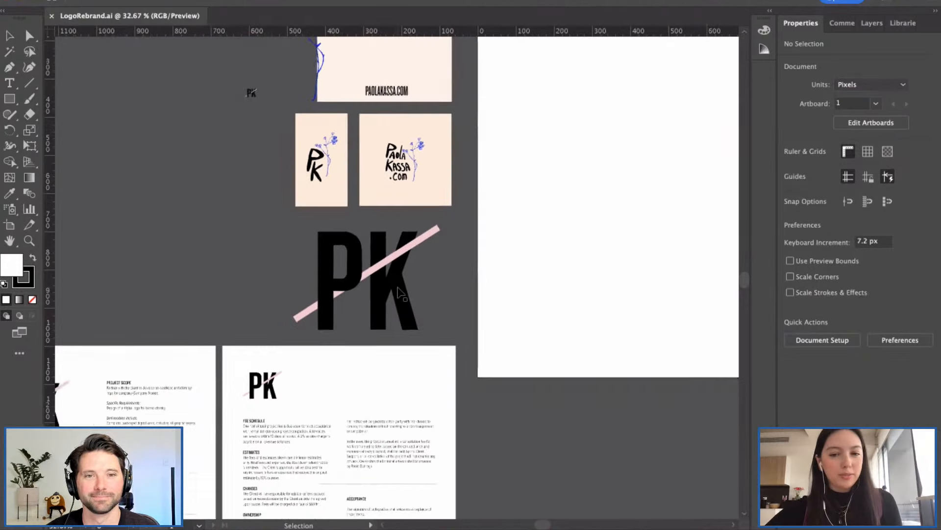
{"action": "left_click", "coordinate": [398, 291]}
{"action": "left_click", "coordinate": [541, 286]}
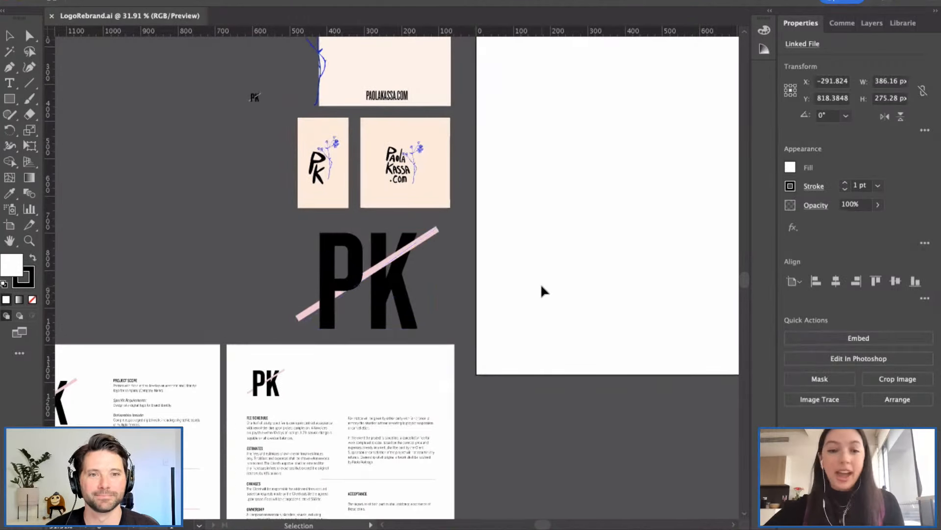
Step: Check the small hand-drawn card image and the large monogram image, then scroll back to the artboard
{"action": "scroll", "coordinate": [526, 278], "scroll_direction": "right", "scroll_amount": 2}
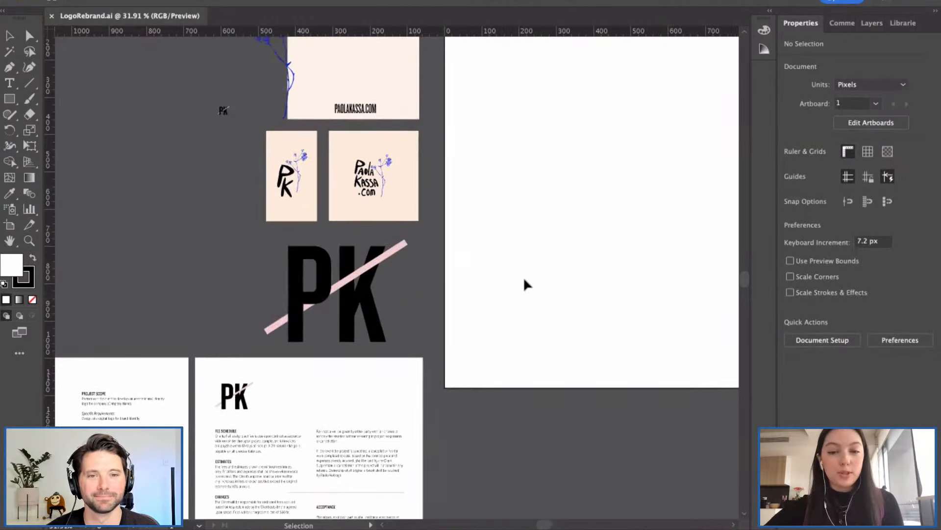
{"action": "scroll", "coordinate": [485, 255], "scroll_direction": "right", "scroll_amount": 2}
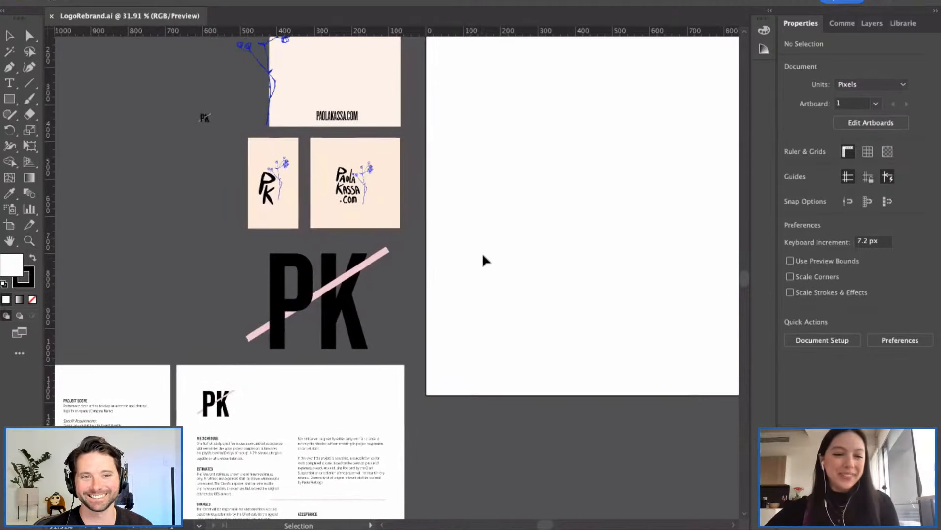
{"action": "scroll", "coordinate": [426, 211], "scroll_direction": "up", "scroll_amount": 3}
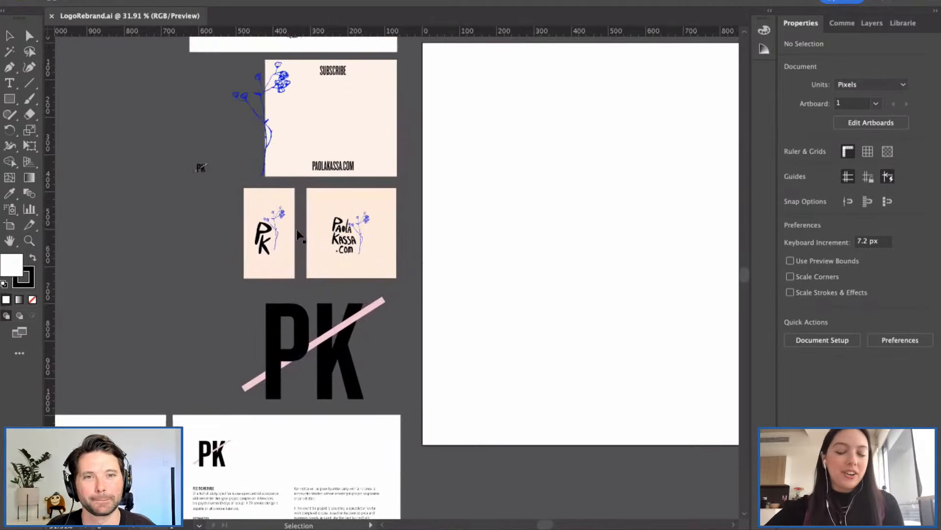
{"action": "scroll", "coordinate": [314, 237], "scroll_direction": "up", "scroll_amount": 1}
{"action": "scroll", "coordinate": [311, 231], "scroll_direction": "up", "scroll_amount": 4}
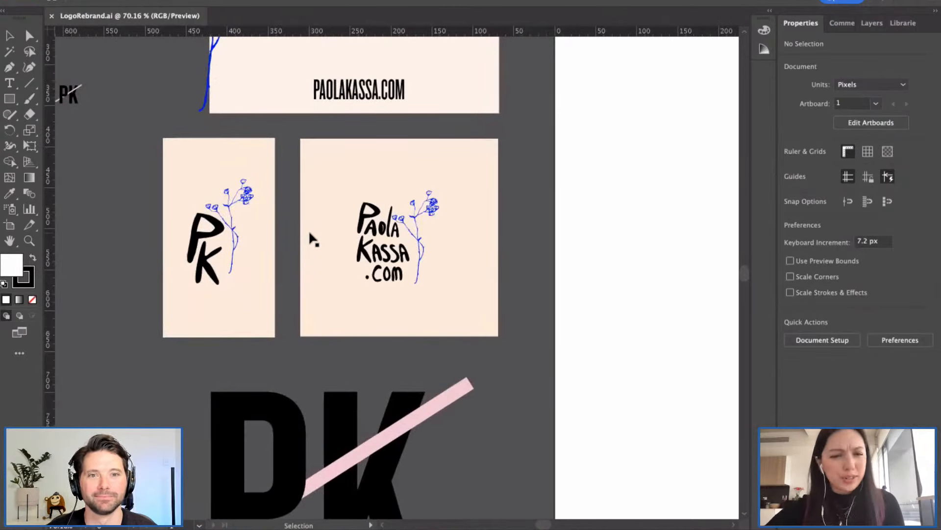
{"action": "left_click", "coordinate": [258, 206]}
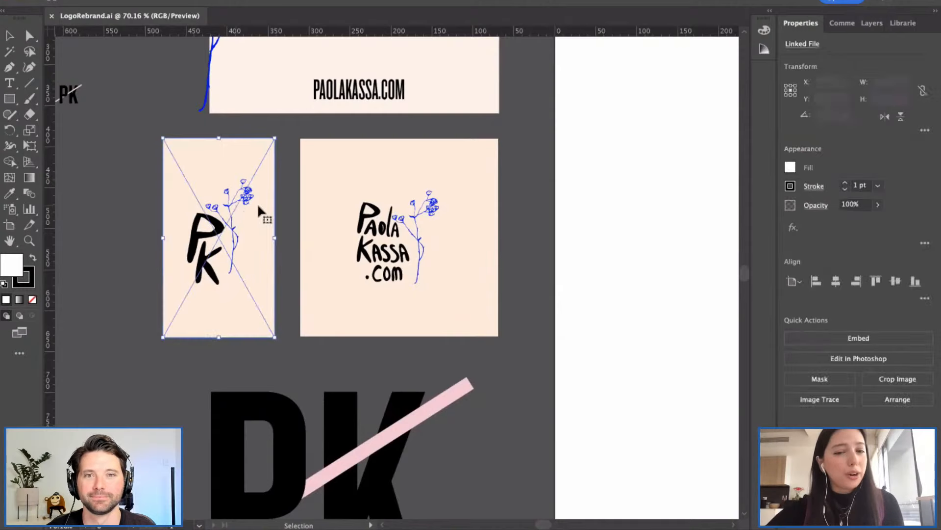
{"action": "left_click", "coordinate": [283, 208]}
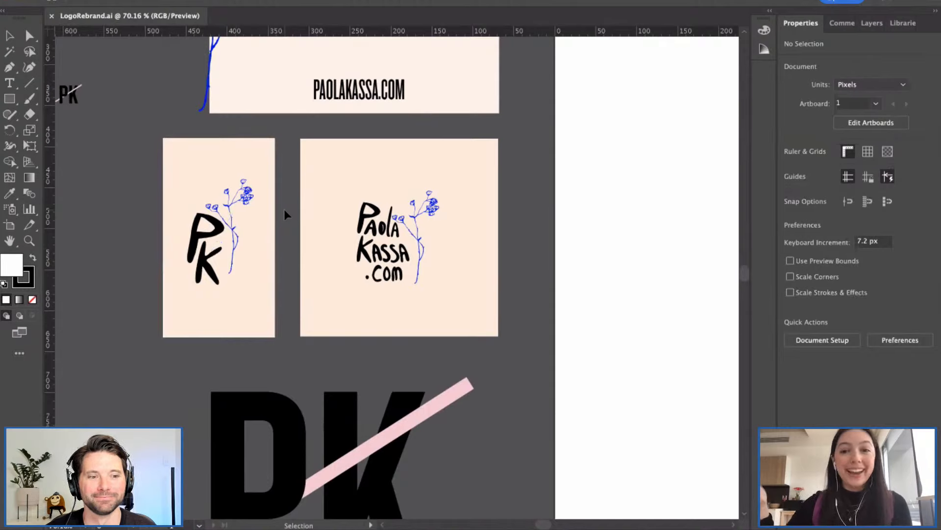
{"action": "scroll", "coordinate": [284, 209], "scroll_direction": "down", "scroll_amount": 3}
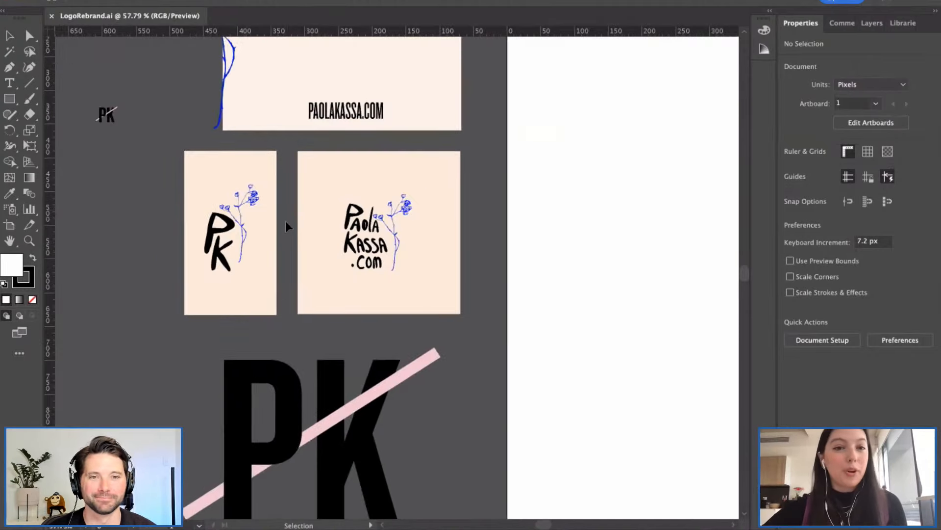
{"action": "scroll", "coordinate": [286, 226], "scroll_direction": "up", "scroll_amount": 3}
{"action": "scroll", "coordinate": [286, 227], "scroll_direction": "left", "scroll_amount": 1}
{"action": "scroll", "coordinate": [287, 226], "scroll_direction": "up", "scroll_amount": 3}
{"action": "scroll", "coordinate": [287, 226], "scroll_direction": "left", "scroll_amount": 2}
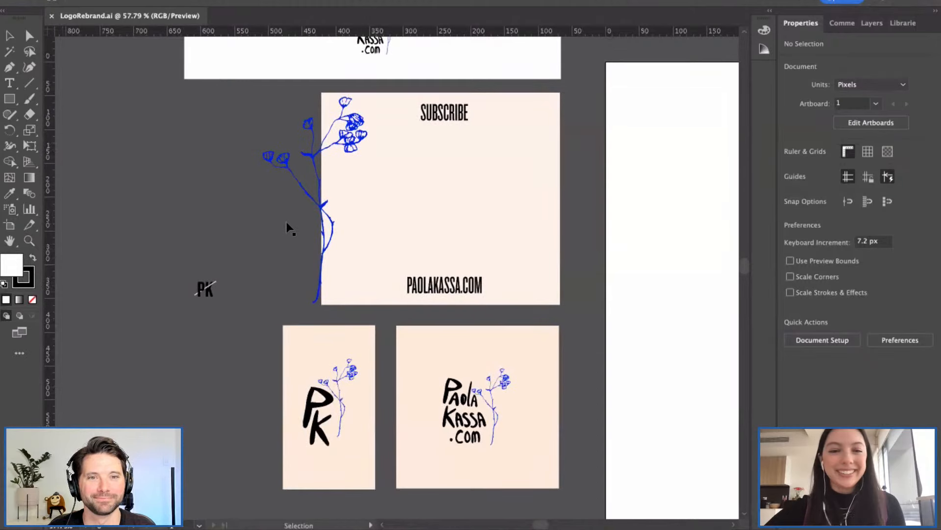
{"action": "scroll", "coordinate": [406, 204], "scroll_direction": "up", "scroll_amount": 1}
{"action": "scroll", "coordinate": [441, 196], "scroll_direction": "up", "scroll_amount": 1}
{"action": "scroll", "coordinate": [441, 196], "scroll_direction": "up", "scroll_amount": 3}
{"action": "scroll", "coordinate": [441, 197], "scroll_direction": "right", "scroll_amount": 2}
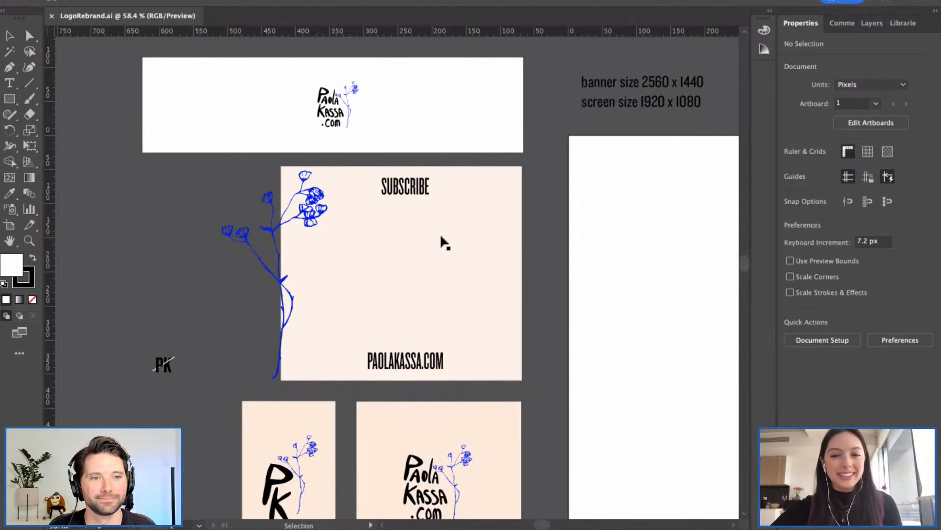
{"action": "scroll", "coordinate": [450, 236], "scroll_direction": "down", "scroll_amount": 3}
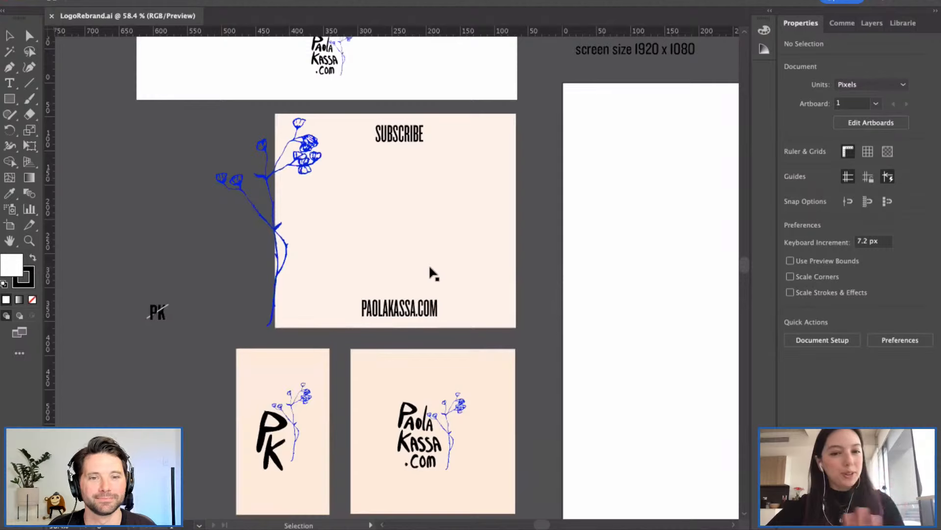
{"action": "scroll", "coordinate": [430, 271], "scroll_direction": "down", "scroll_amount": 10}
{"action": "left_click", "coordinate": [472, 348]}
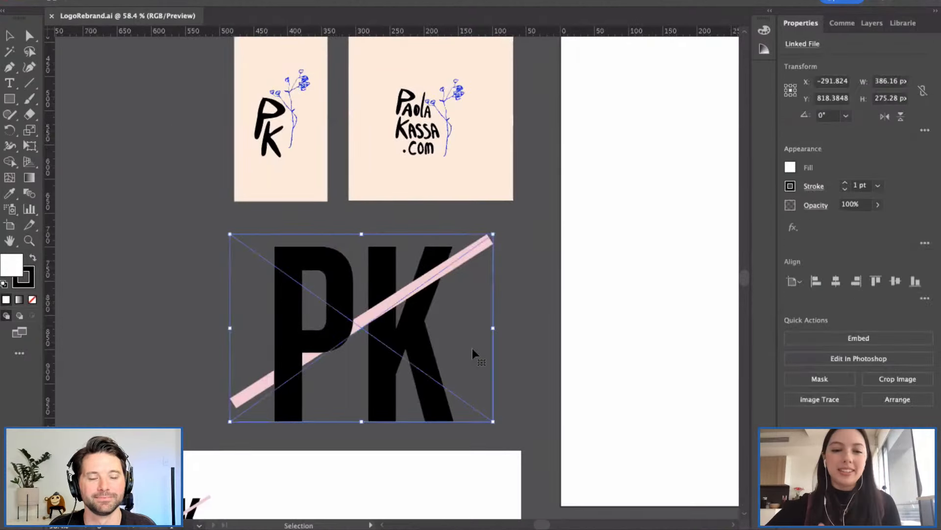
{"action": "left_click", "coordinate": [570, 344]}
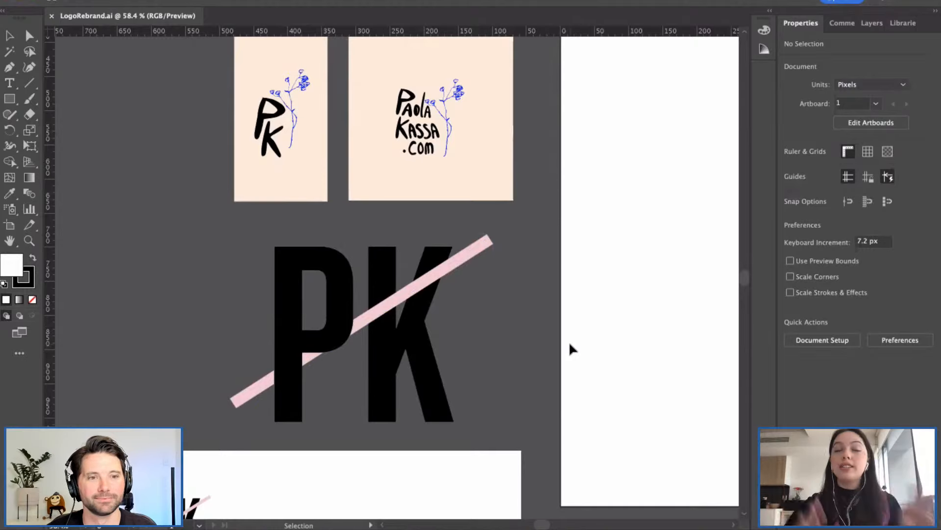
{"action": "scroll", "coordinate": [570, 344], "scroll_direction": "down", "scroll_amount": 5}
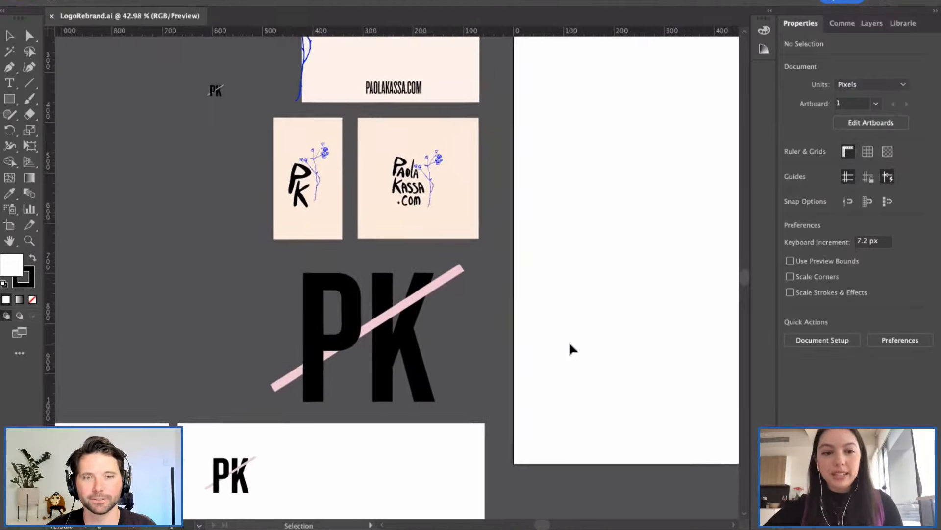
{"action": "scroll", "coordinate": [570, 344], "scroll_direction": "right", "scroll_amount": 2}
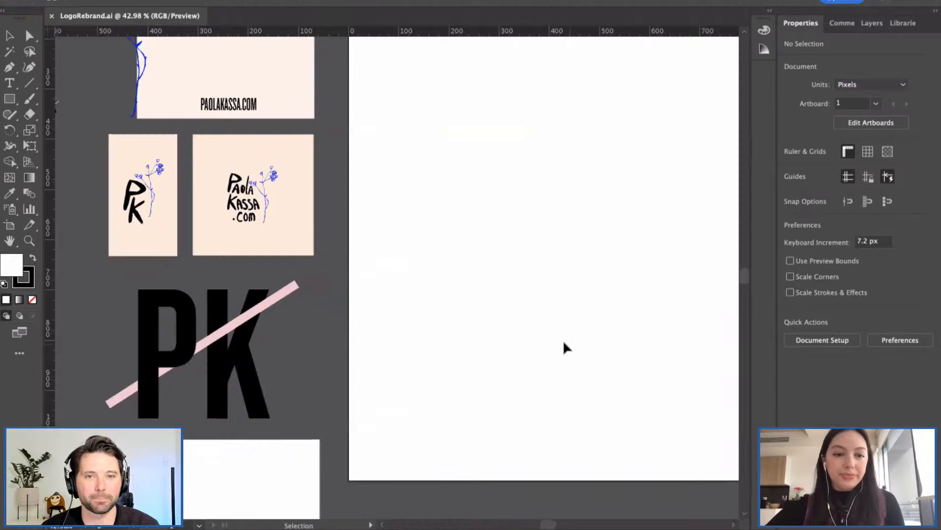
{"action": "scroll", "coordinate": [556, 340], "scroll_direction": "down", "scroll_amount": 1}
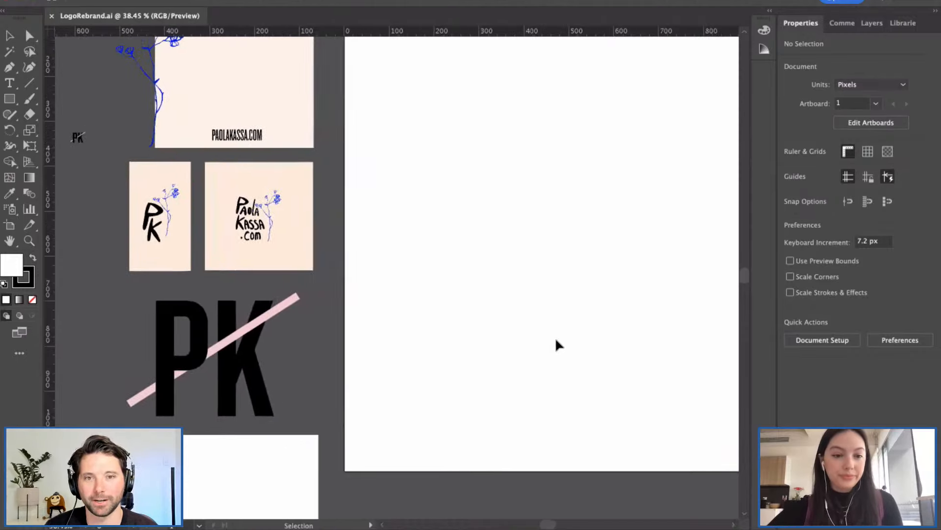
{"action": "scroll", "coordinate": [538, 337], "scroll_direction": "down", "scroll_amount": 2}
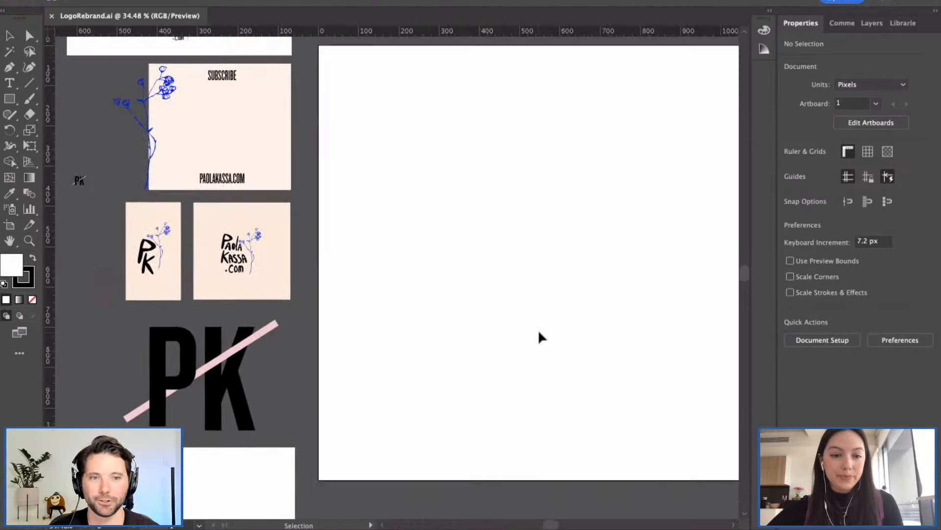
{"action": "scroll", "coordinate": [539, 337], "scroll_direction": "down", "scroll_amount": 1}
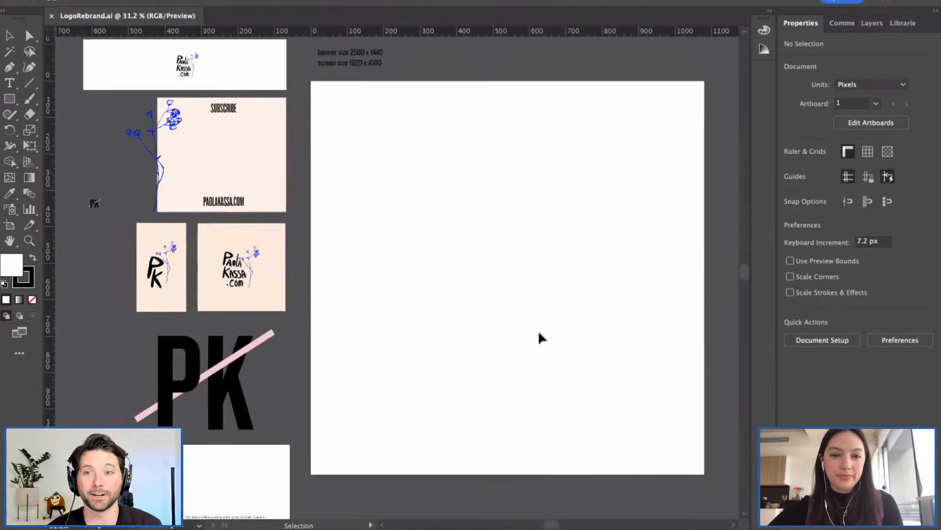
{"action": "scroll", "coordinate": [538, 337], "scroll_direction": "up", "scroll_amount": 1}
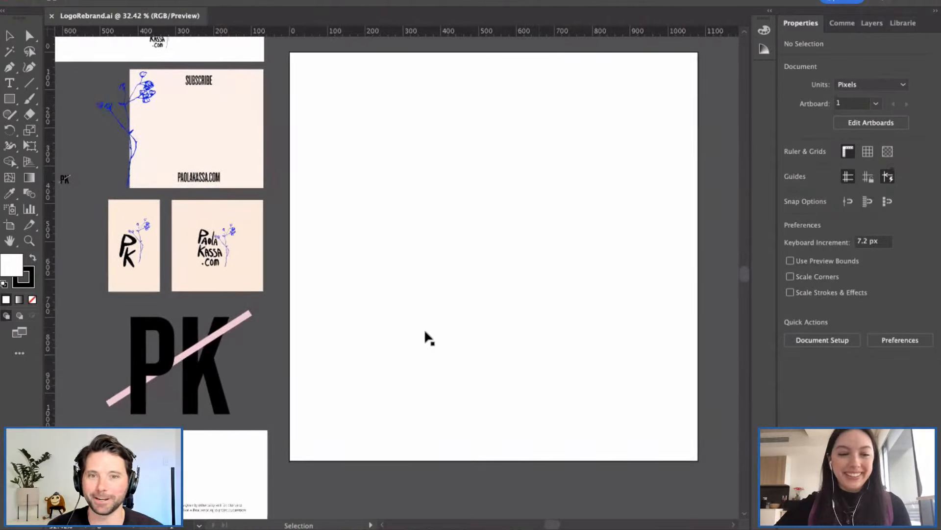
Step: Draw a text frame near the artboard's top-left holding Lorem ipsum placeholder, then deselect it
{"action": "left_click", "coordinate": [8, 87]}
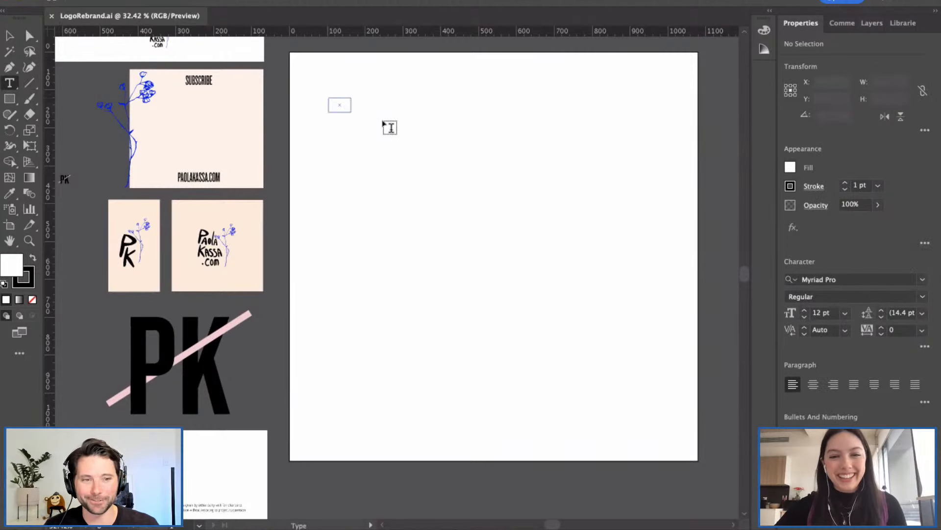
{"action": "left_click_drag", "start_coordinate": [383, 122], "coordinate": [572, 167]}
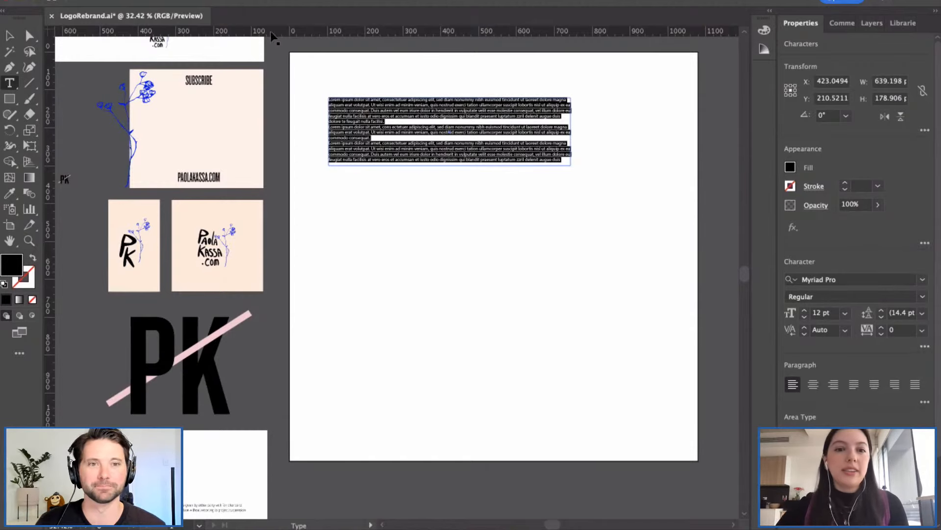
{"action": "left_click", "coordinate": [12, 33]}
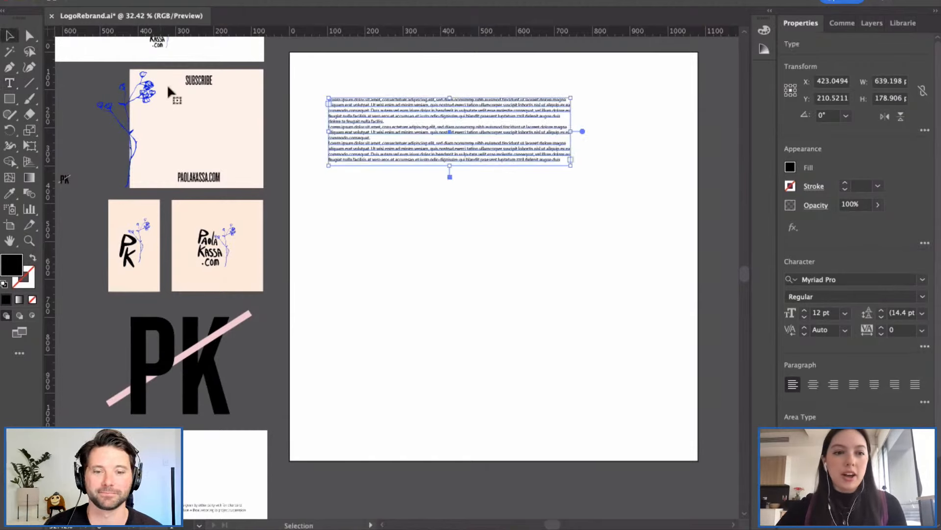
{"action": "left_click", "coordinate": [304, 147]}
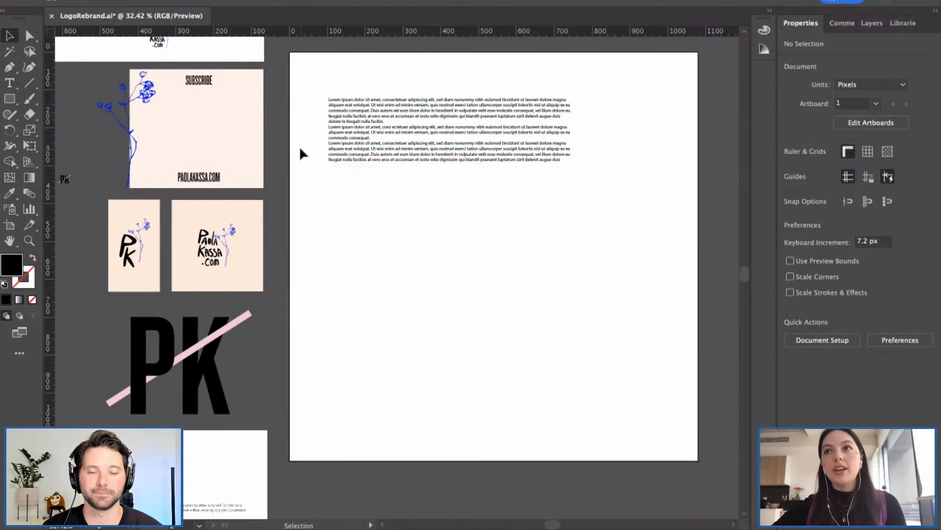
{"action": "scroll", "coordinate": [309, 229], "scroll_direction": "down", "scroll_amount": 1}
{"action": "scroll", "coordinate": [310, 229], "scroll_direction": "left", "scroll_amount": 2}
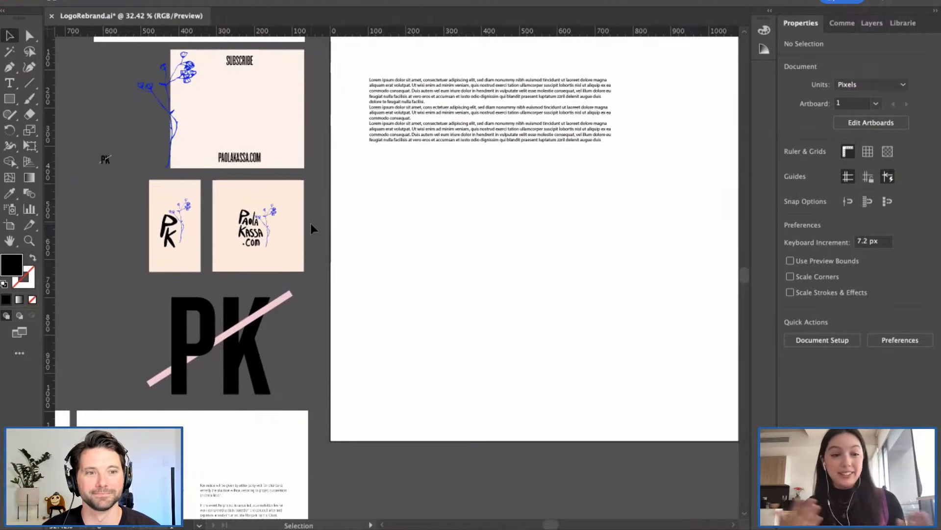
{"action": "scroll", "coordinate": [336, 242], "scroll_direction": "down", "scroll_amount": 3}
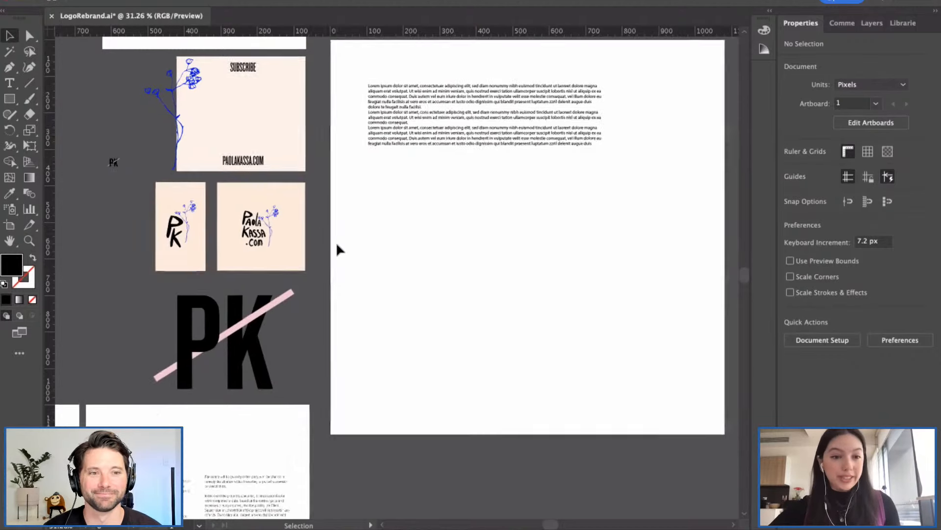
{"action": "scroll", "coordinate": [337, 242], "scroll_direction": "left", "scroll_amount": 2}
{"action": "scroll", "coordinate": [336, 244], "scroll_direction": "down", "scroll_amount": 5}
{"action": "scroll", "coordinate": [337, 243], "scroll_direction": "left", "scroll_amount": 5}
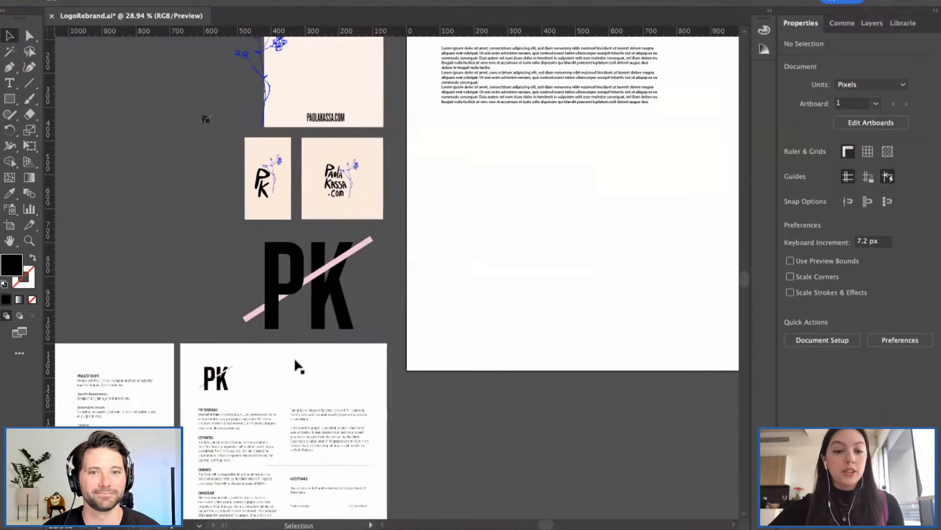
{"action": "scroll", "coordinate": [238, 431], "scroll_direction": "left", "scroll_amount": 2}
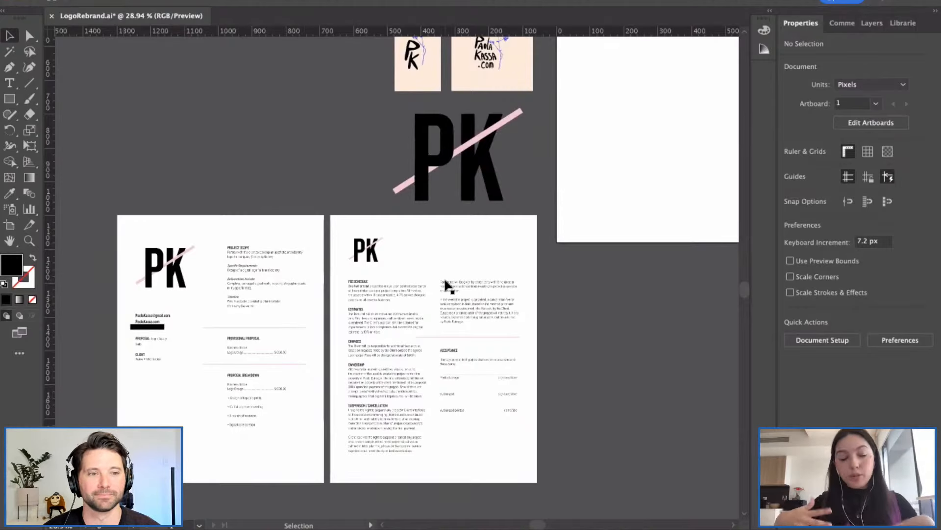
{"action": "scroll", "coordinate": [575, 283], "scroll_direction": "right", "scroll_amount": 10}
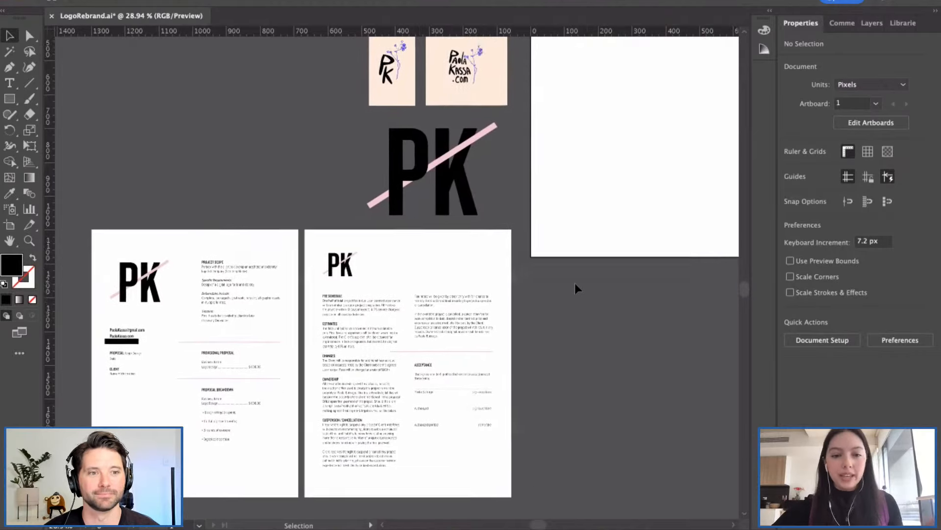
{"action": "scroll", "coordinate": [574, 284], "scroll_direction": "up", "scroll_amount": 5}
{"action": "scroll", "coordinate": [575, 284], "scroll_direction": "up", "scroll_amount": 3}
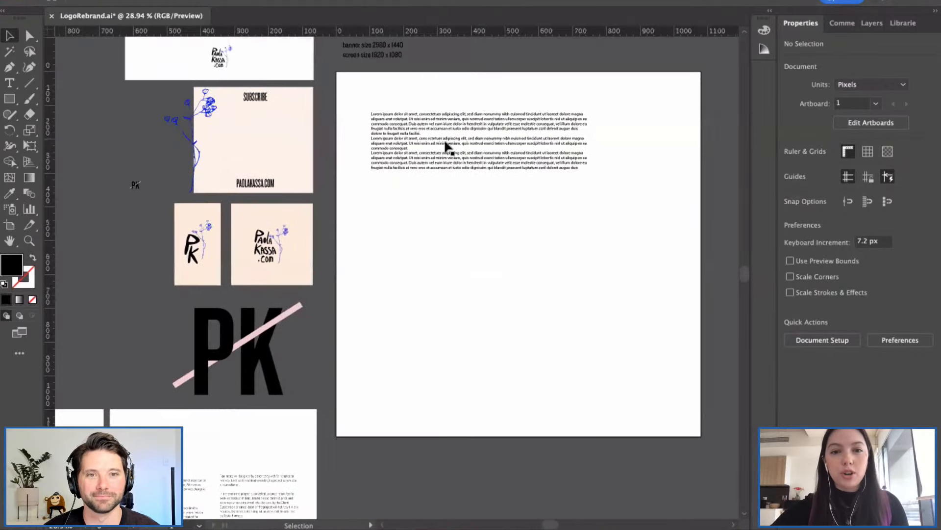
{"action": "double_click", "coordinate": [437, 142]}
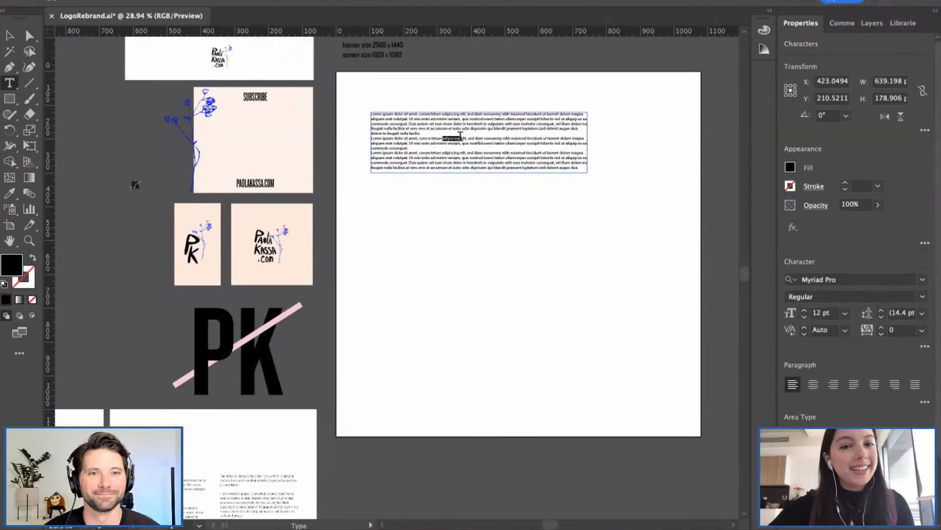
Step: Look over the three Lorem ipsum paragraphs, then delete the old placeholder text frame
{"action": "triple_click", "coordinate": [461, 136]}
{"action": "scroll", "coordinate": [460, 135], "scroll_direction": "right", "scroll_amount": 2}
{"action": "scroll", "coordinate": [460, 135], "scroll_direction": "up", "scroll_amount": 1}
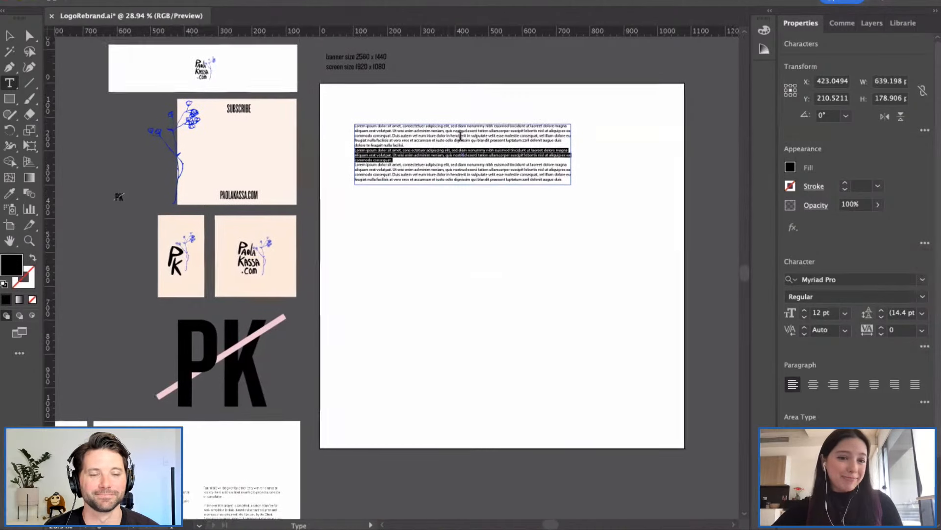
{"action": "scroll", "coordinate": [440, 147], "scroll_direction": "up", "scroll_amount": 5}
{"action": "double_click", "coordinate": [439, 147]}
{"action": "triple_click", "coordinate": [439, 147]}
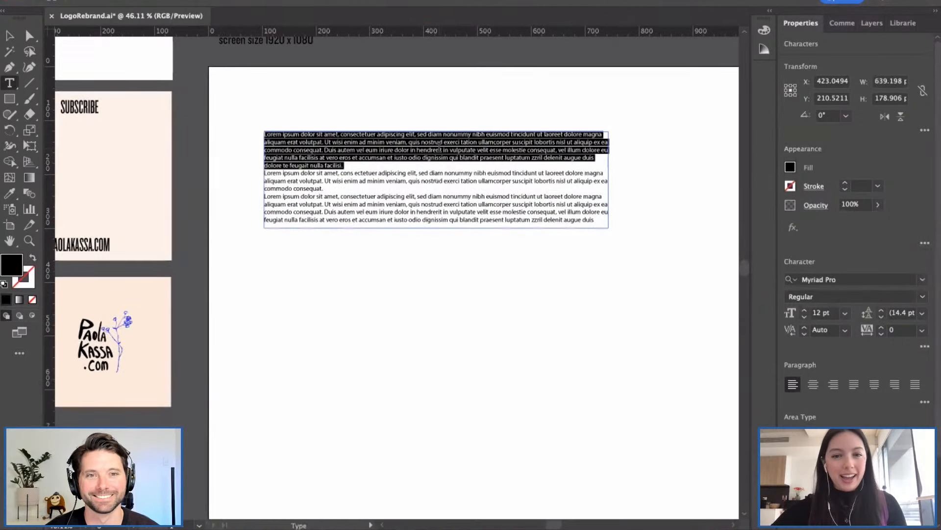
{"action": "left_click", "coordinate": [404, 197]}
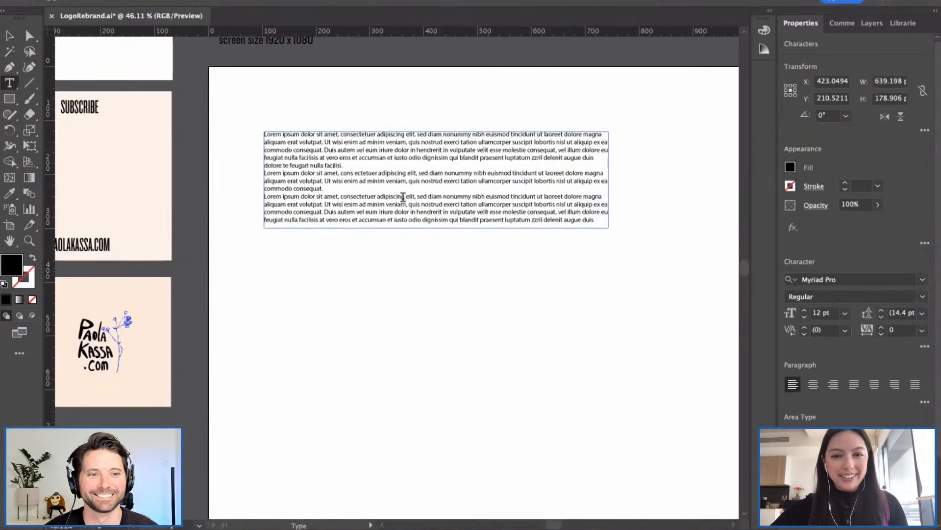
{"action": "triple_click", "coordinate": [522, 204]}
{"action": "left_click", "coordinate": [521, 204]}
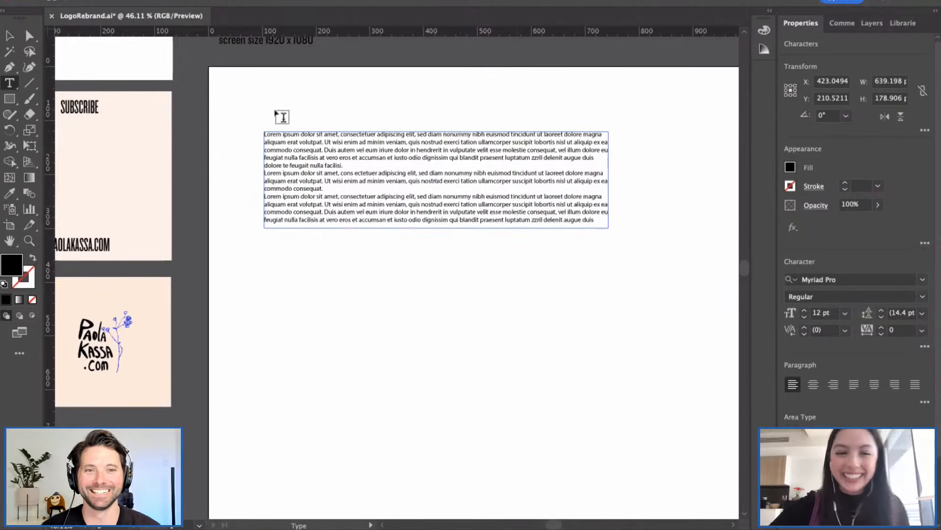
{"action": "key", "text": "Escape"}
{"action": "key", "text": "Delete"}
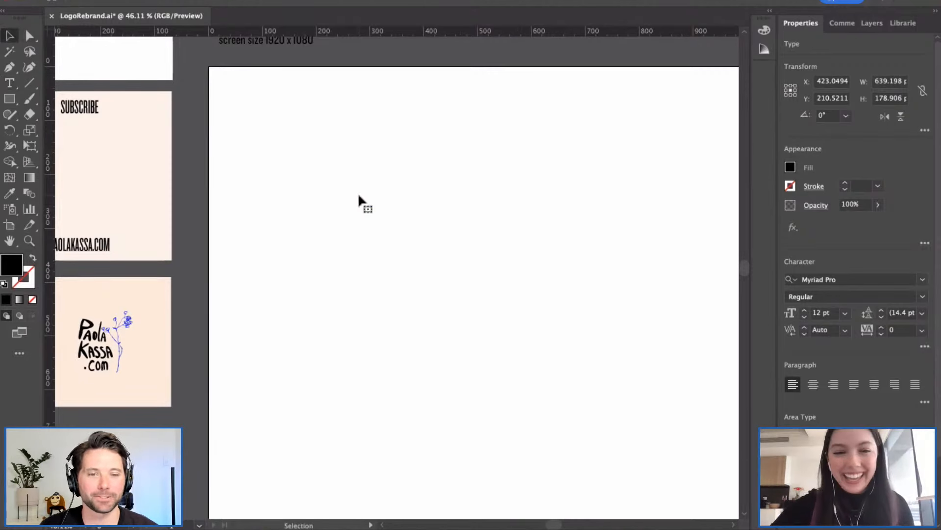
Step: Draw a wide new placeholder text frame and raise its font size to 43 pt
{"action": "left_click", "coordinate": [11, 87]}
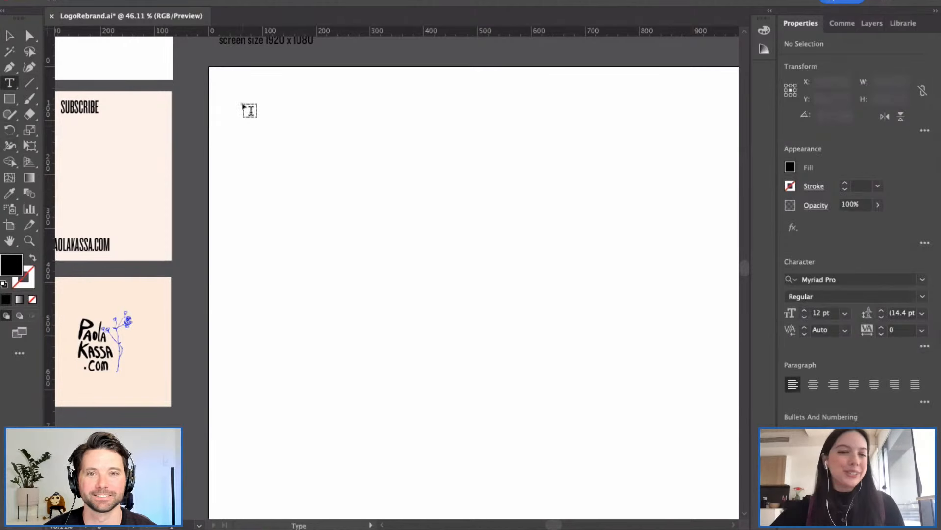
{"action": "left_click_drag", "start_coordinate": [242, 104], "coordinate": [631, 236]}
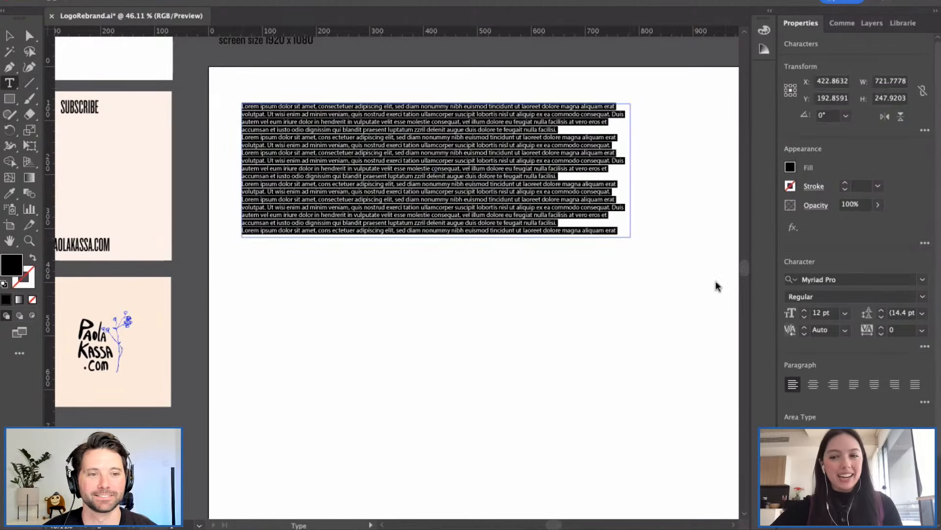
{"action": "left_click", "coordinate": [805, 312]}
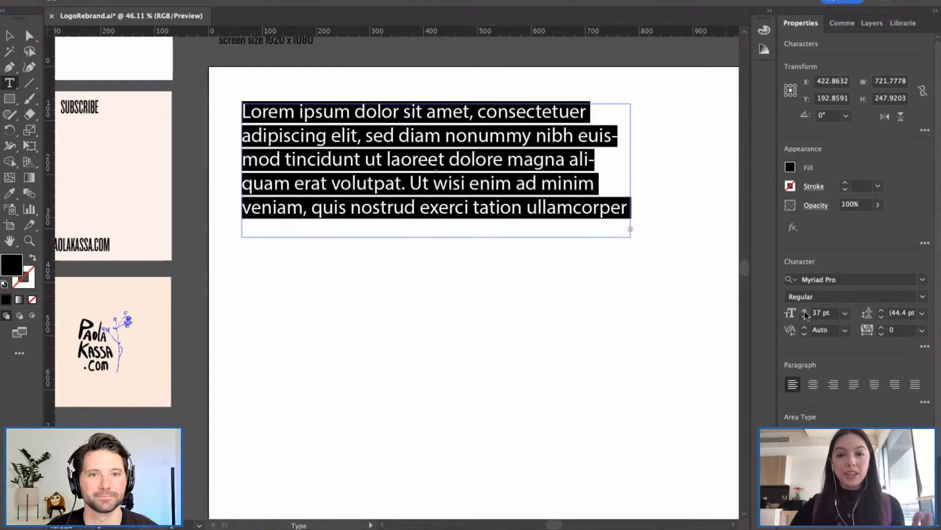
{"action": "left_click", "coordinate": [804, 311]}
{"action": "left_click", "coordinate": [804, 310]}
{"action": "left_click", "coordinate": [805, 310]}
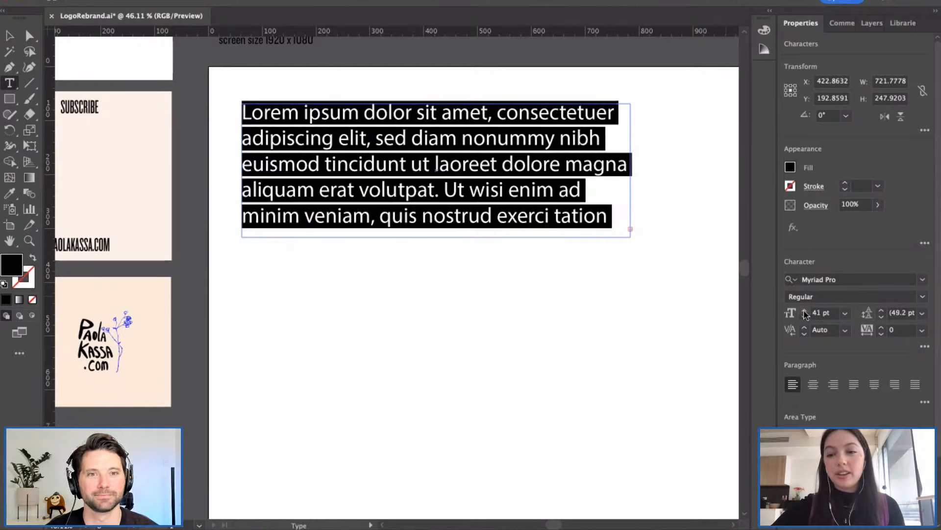
{"action": "left_click", "coordinate": [805, 310]}
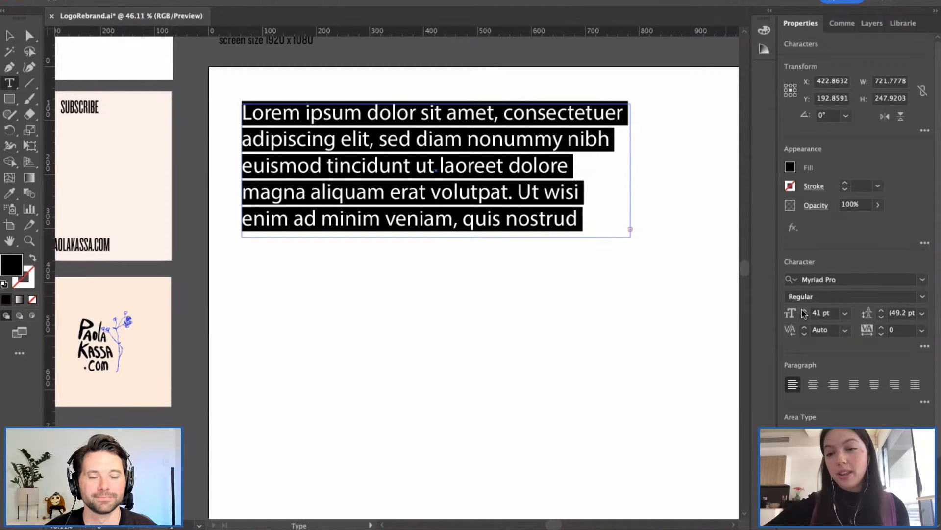
{"action": "left_click", "coordinate": [804, 310]}
{"action": "left_click", "coordinate": [804, 310]}
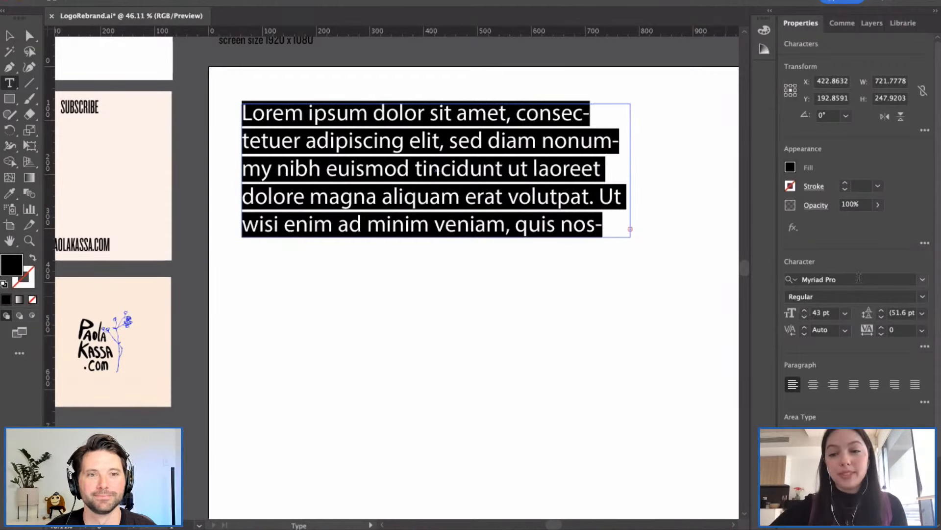
{"action": "left_click", "coordinate": [922, 283]}
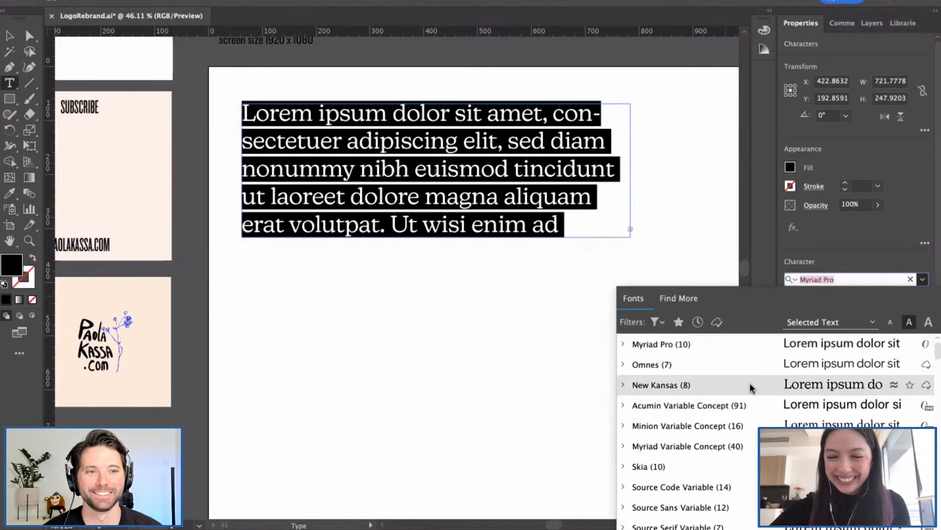
Step: Apply Knockout-HTF29-JuniorLiteweight to the 43 pt placeholder copy, then reselect the body frame
{"action": "scroll", "coordinate": [751, 384], "scroll_direction": "up", "scroll_amount": 1}
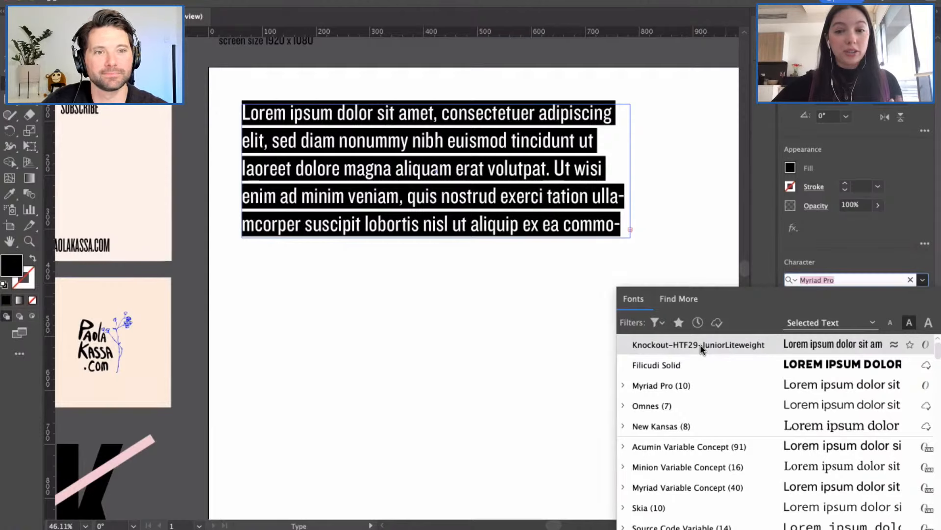
{"action": "left_click", "coordinate": [700, 346]}
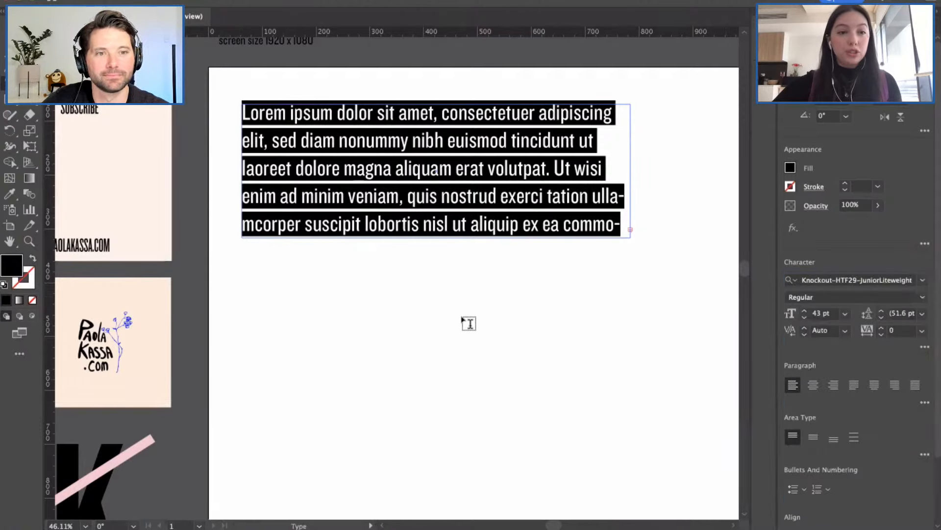
{"action": "key", "text": "Escape"}
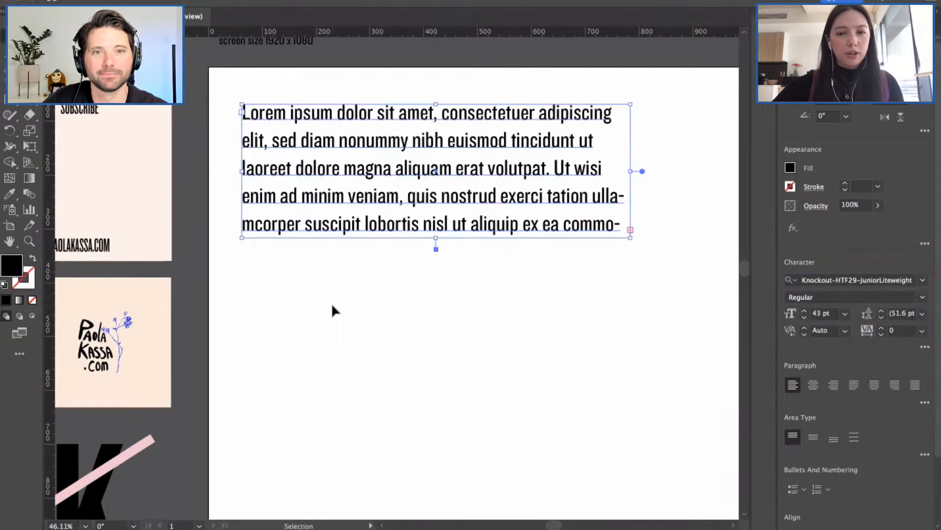
{"action": "left_click", "coordinate": [333, 305]}
{"action": "scroll", "coordinate": [332, 305], "scroll_direction": "down", "scroll_amount": 2}
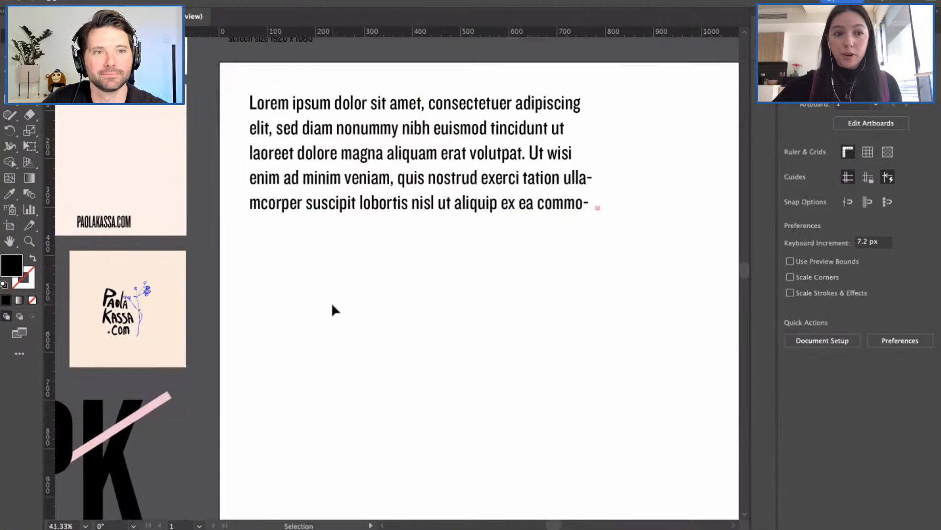
{"action": "scroll", "coordinate": [333, 305], "scroll_direction": "down", "scroll_amount": 2}
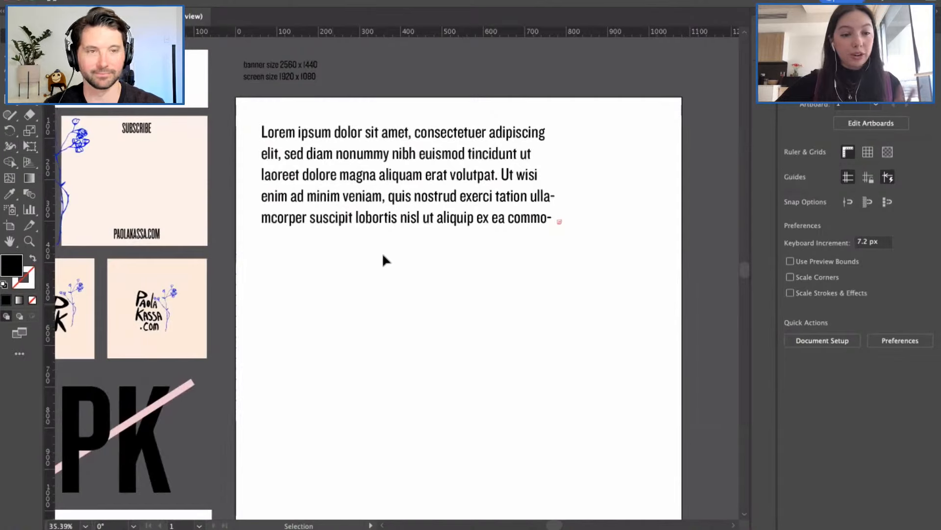
{"action": "left_click", "coordinate": [455, 191]}
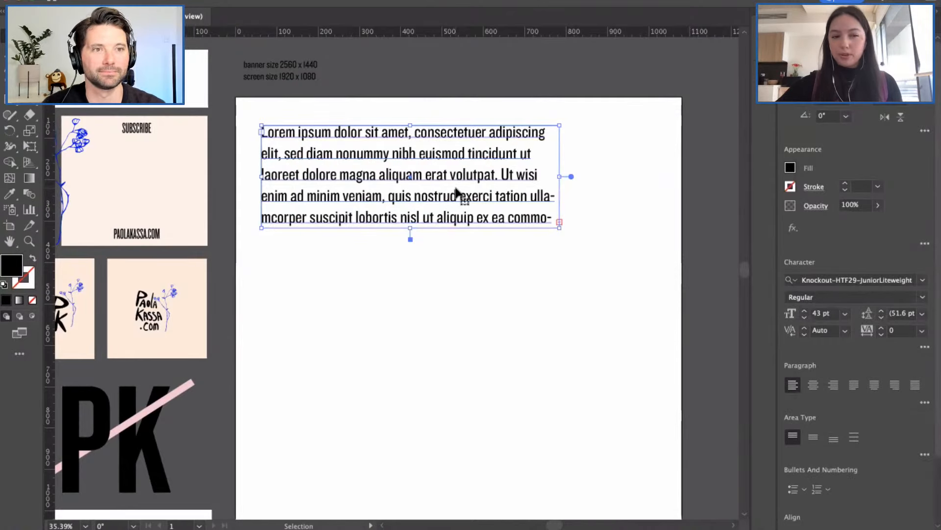
Step: Select all text in the frame and change its font to Knockout-HTF51-Middleweight
{"action": "double_click", "coordinate": [455, 192]}
{"action": "double_click", "coordinate": [457, 178]}
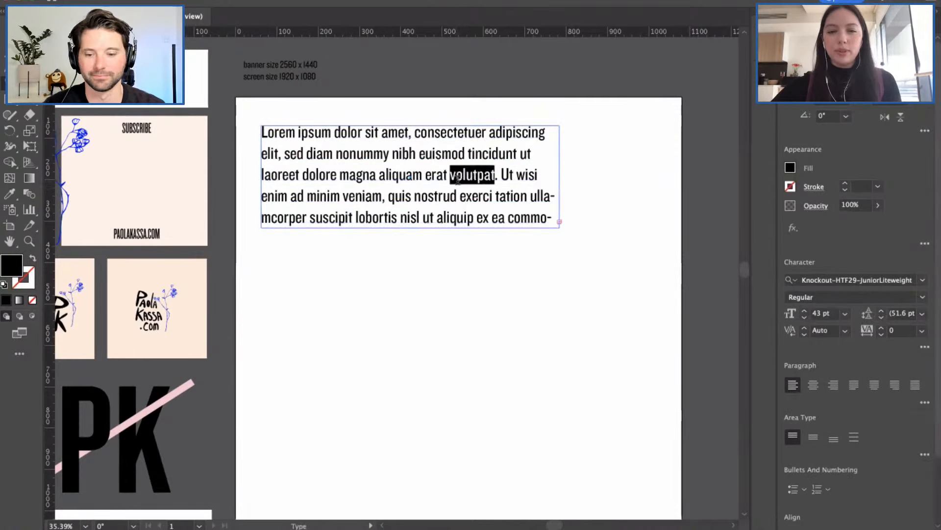
{"action": "key", "text": "super+a"}
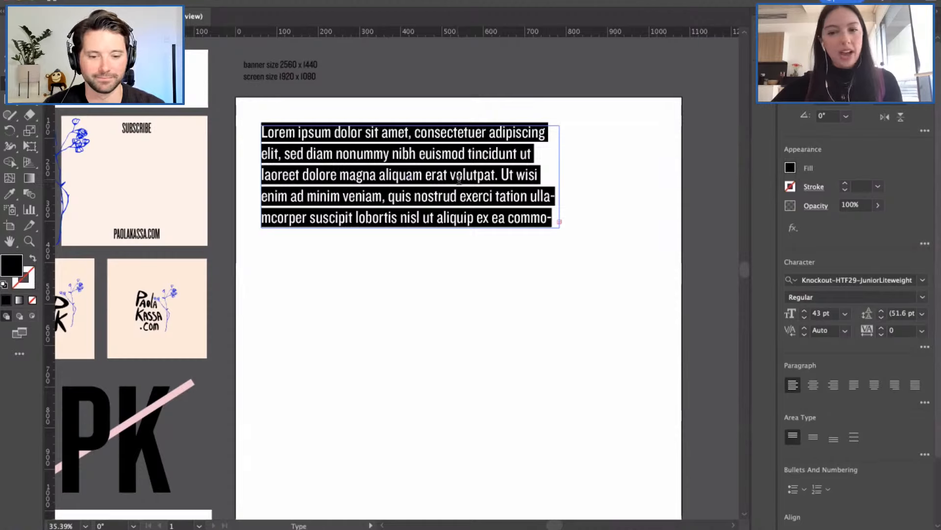
{"action": "left_click", "coordinate": [923, 282]}
{"action": "scroll", "coordinate": [757, 387], "scroll_direction": "down", "scroll_amount": 15}
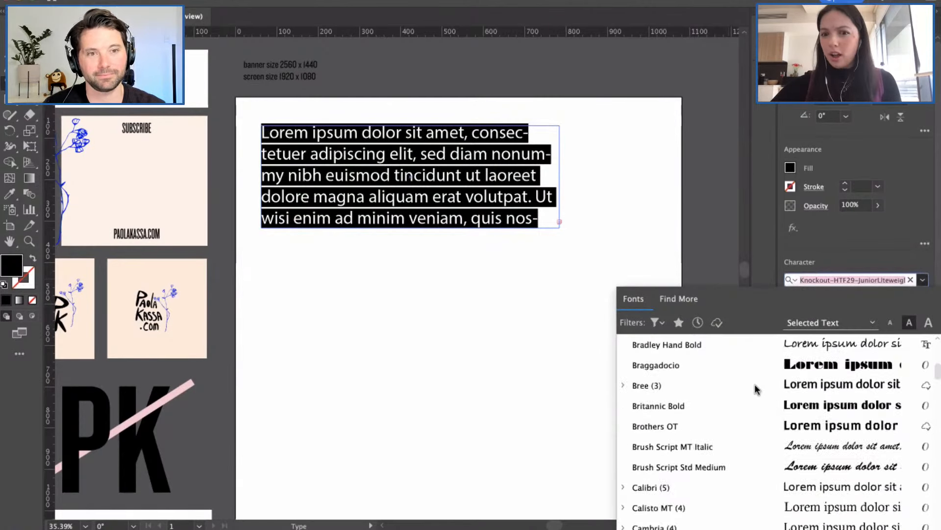
{"action": "scroll", "coordinate": [739, 480], "scroll_direction": "down", "scroll_amount": 20}
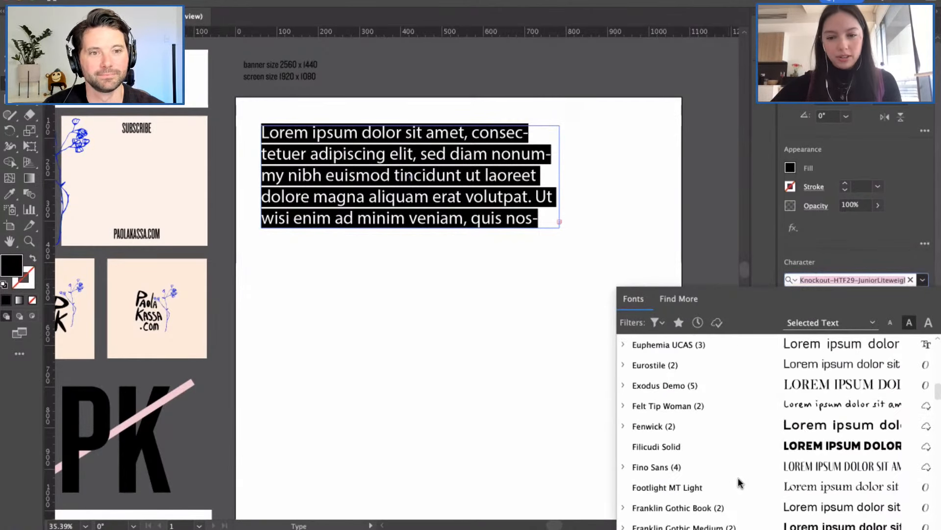
{"action": "scroll", "coordinate": [737, 478], "scroll_direction": "down", "scroll_amount": 20}
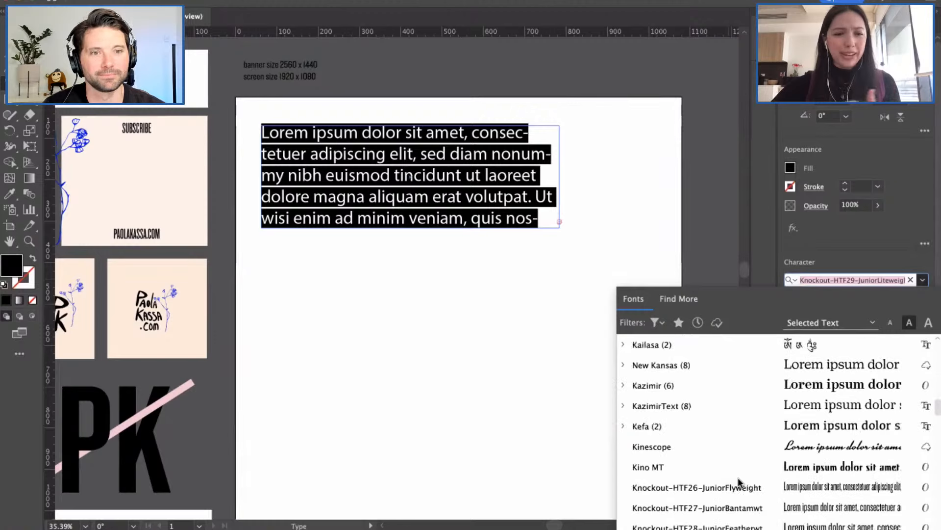
{"action": "scroll", "coordinate": [738, 478], "scroll_direction": "down", "scroll_amount": 2}
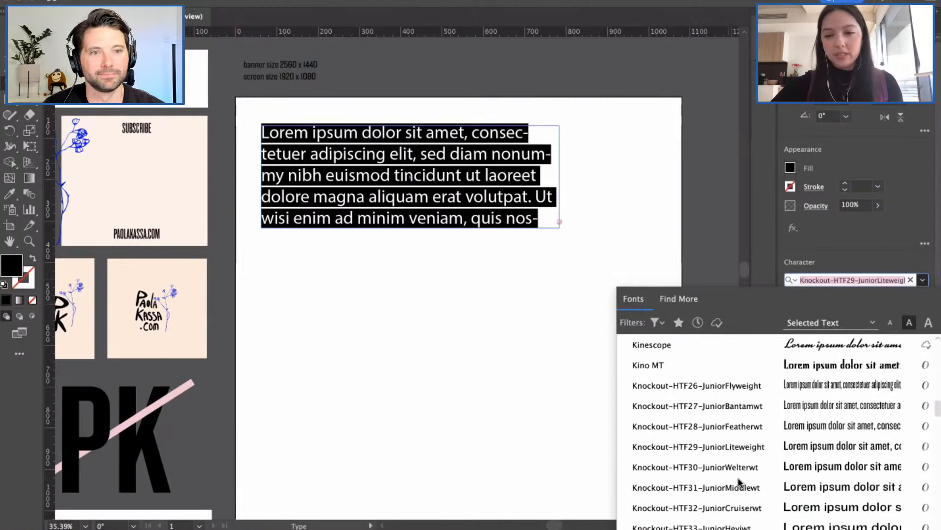
{"action": "scroll", "coordinate": [737, 478], "scroll_direction": "down", "scroll_amount": 2}
{"action": "scroll", "coordinate": [737, 477], "scroll_direction": "down", "scroll_amount": 3}
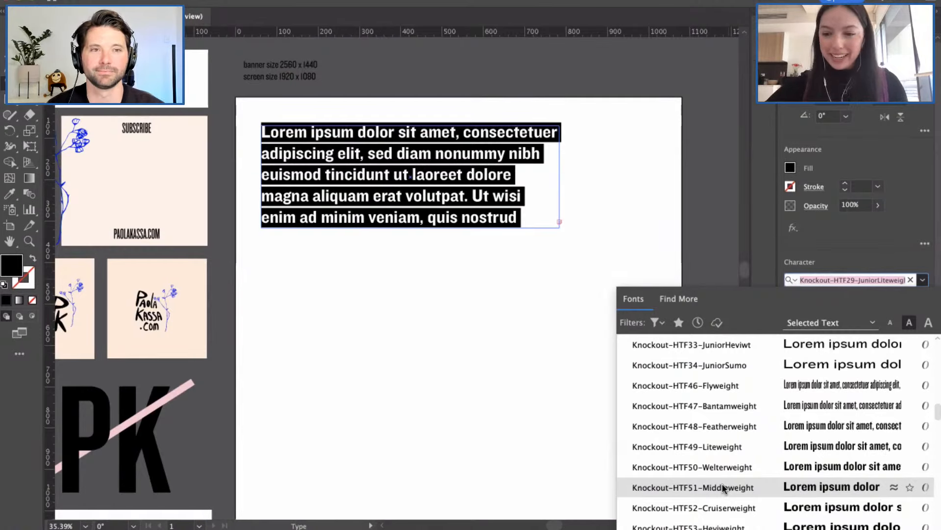
{"action": "left_click", "coordinate": [722, 487]}
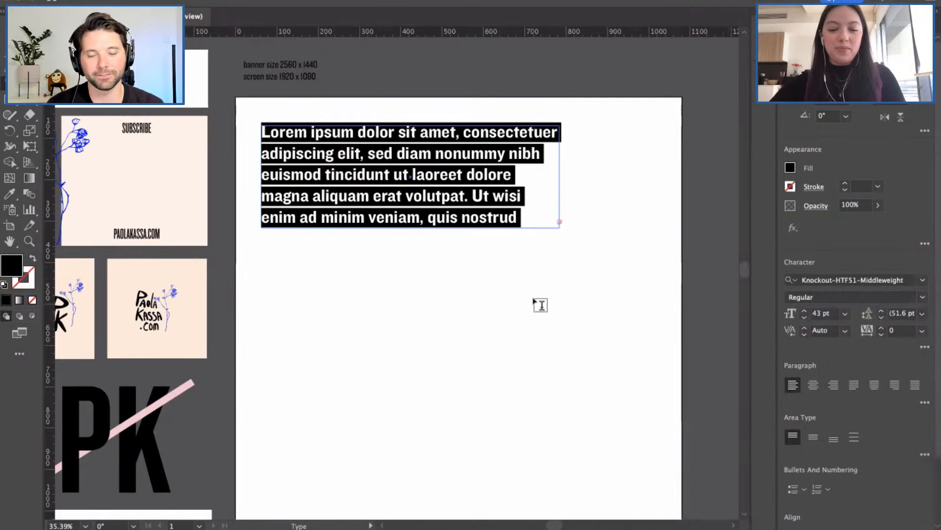
Step: Select the placeholder paragraph, then delete the whole placeholder text frame
{"action": "type", "text": "P"}
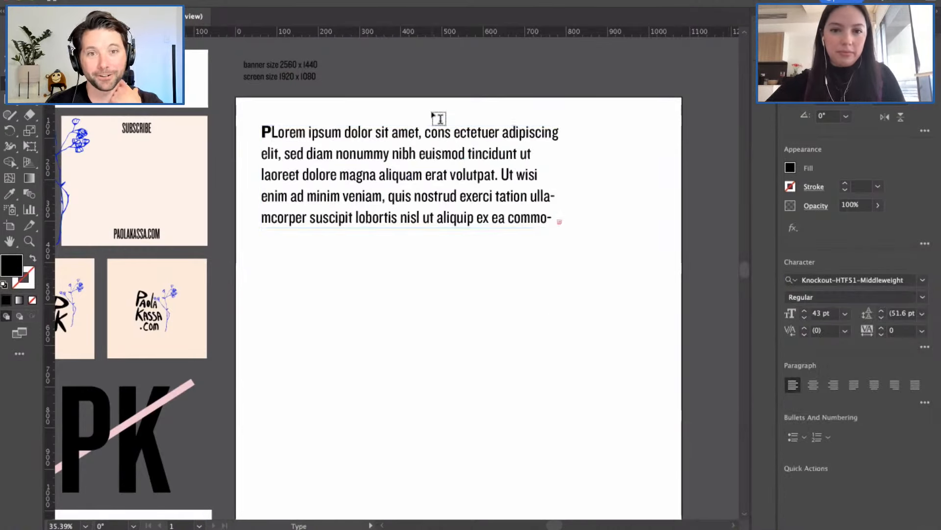
{"action": "left_click", "coordinate": [440, 158]}
{"action": "triple_click", "coordinate": [440, 158]}
{"action": "type", "text": "\\"}
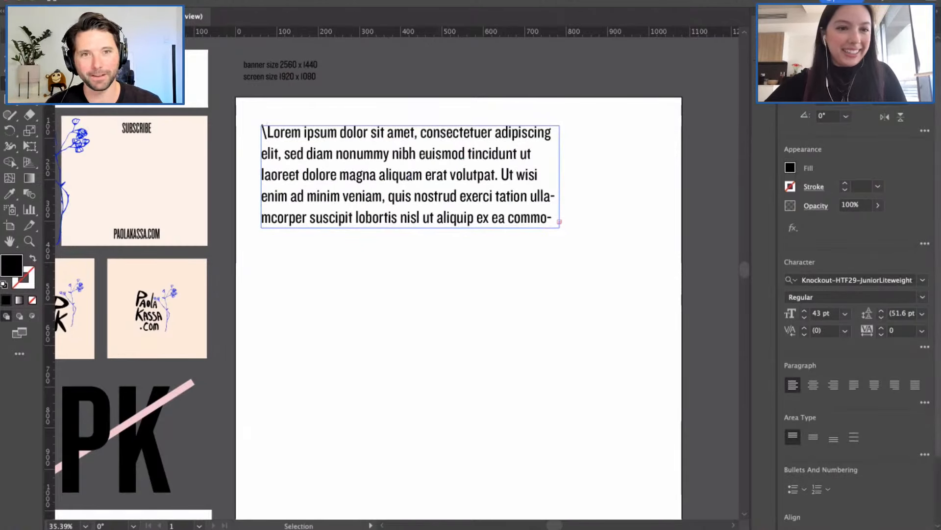
{"action": "key", "text": "Escape"}
{"action": "double_click", "coordinate": [374, 202]}
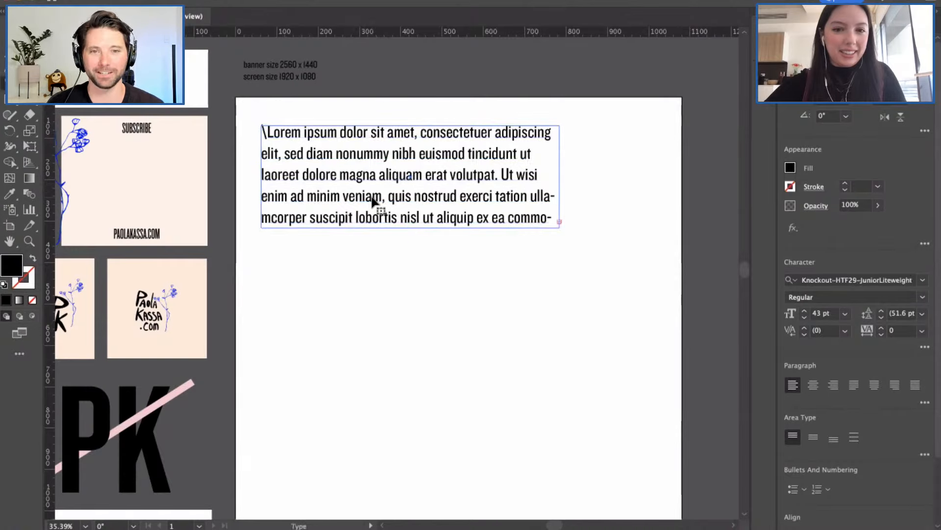
{"action": "triple_click", "coordinate": [369, 178]}
{"action": "type", "text": "\\"}
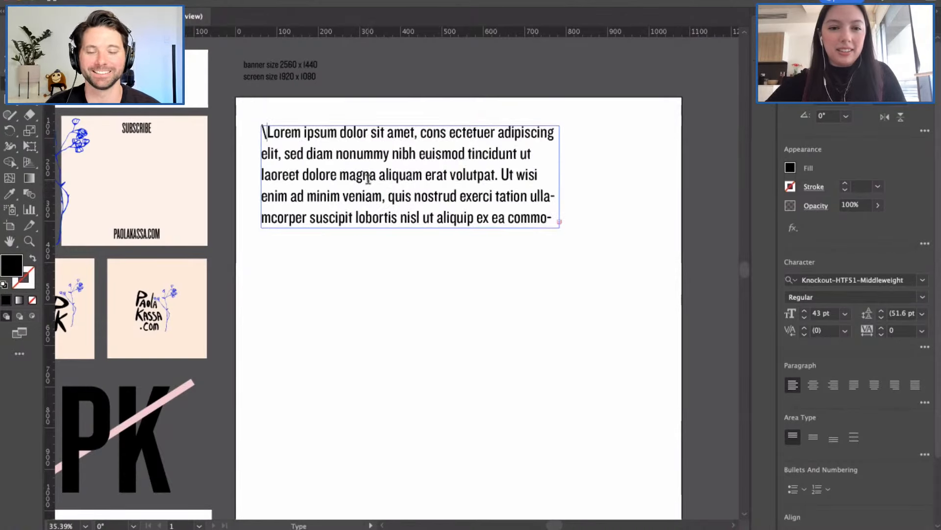
{"action": "key", "text": "Escape"}
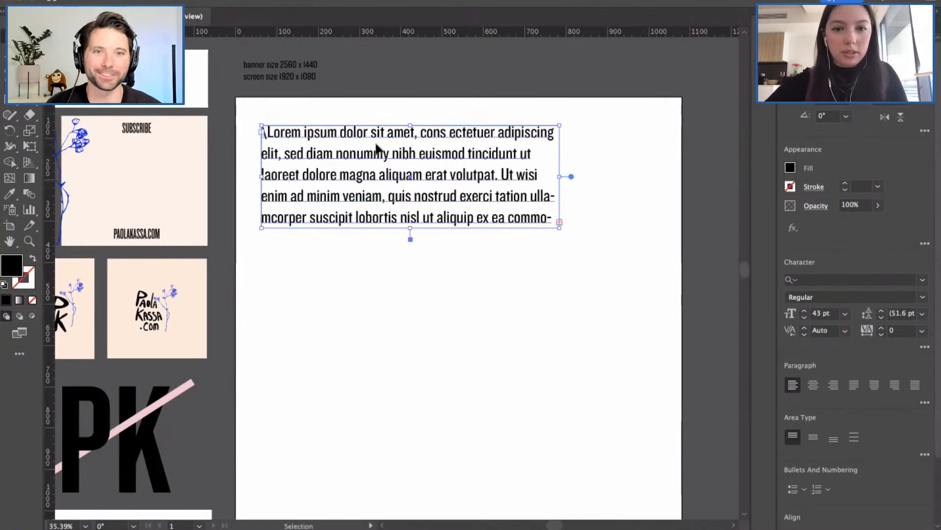
{"action": "key", "text": "Delete"}
Step: Type the client's name in a new text frame, shrink it to fit, and select the duplicate's text
{"action": "left_click", "coordinate": [10, 83]}
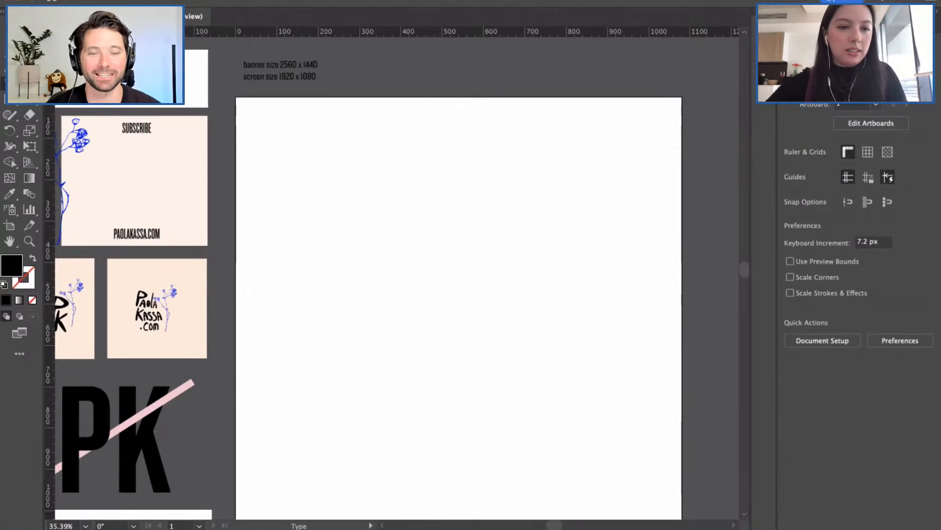
{"action": "left_click_drag", "start_coordinate": [263, 120], "coordinate": [454, 207]}
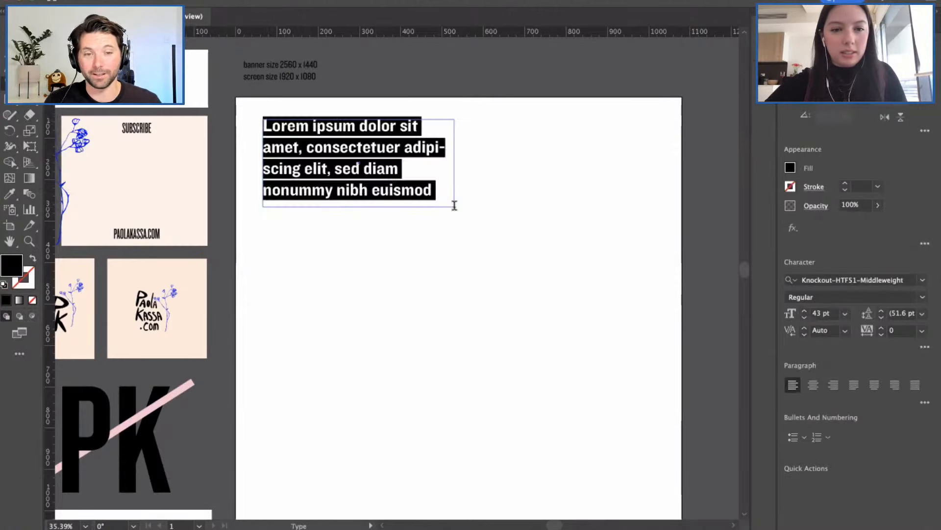
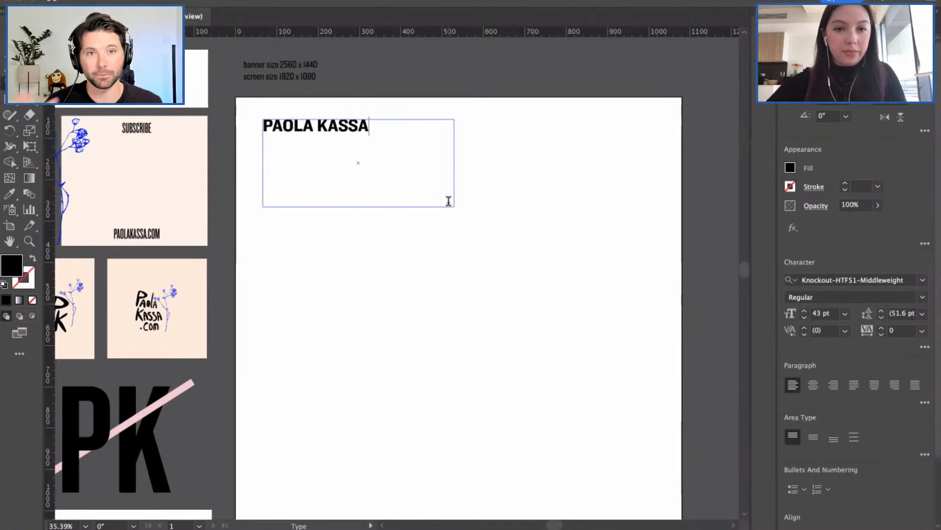
{"action": "left_click", "coordinate": [5, 40]}
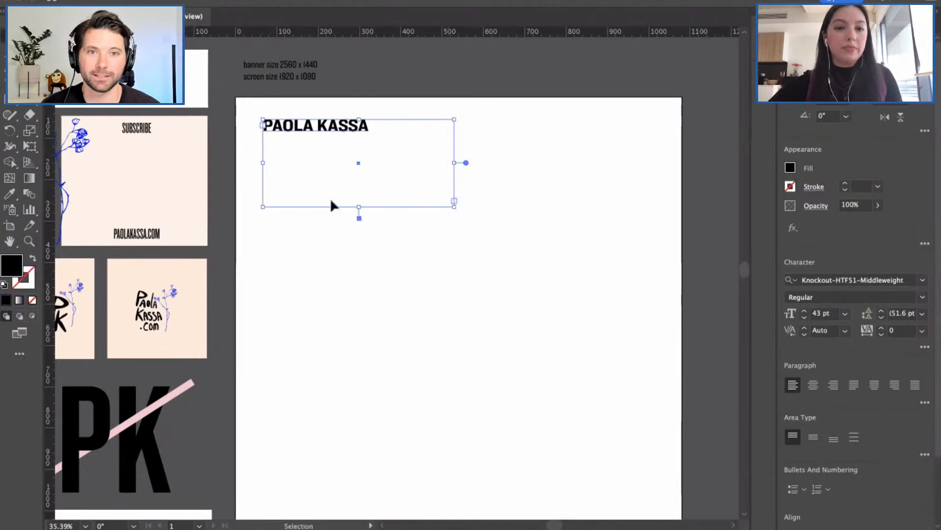
{"action": "left_click_drag", "start_coordinate": [444, 199], "coordinate": [410, 192]}
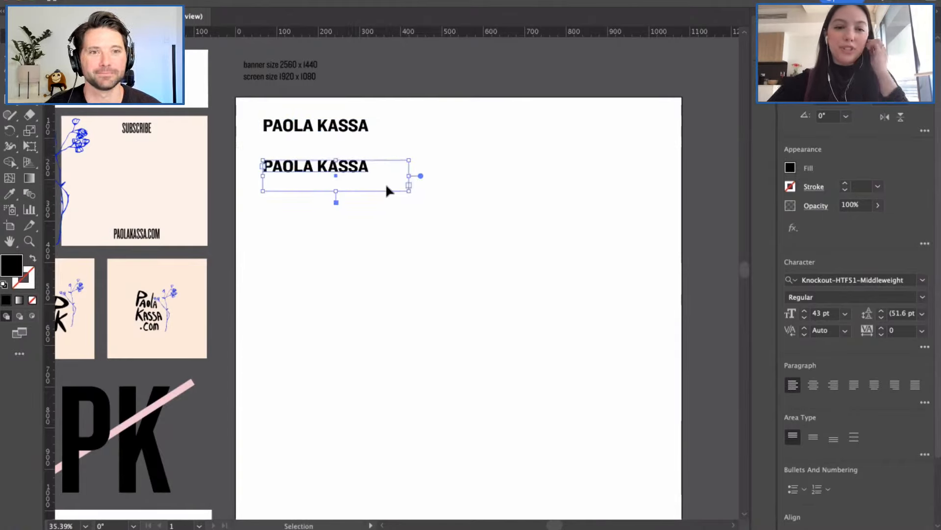
{"action": "double_click", "coordinate": [361, 167]}
{"action": "left_click_drag", "start_coordinate": [362, 167], "coordinate": [263, 169]}
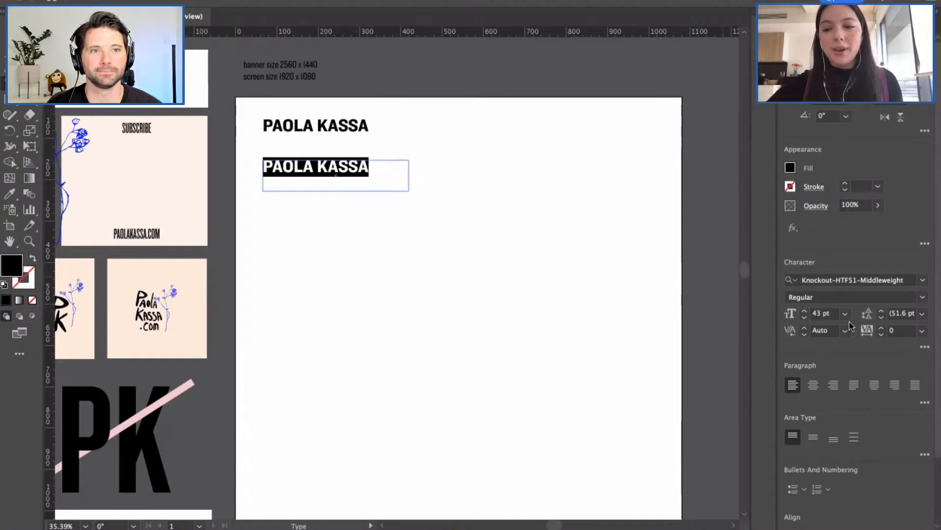
Step: Set the lower copy of the name in Knockout-HTF49-Liteweight and deselect it
{"action": "left_click", "coordinate": [921, 282]}
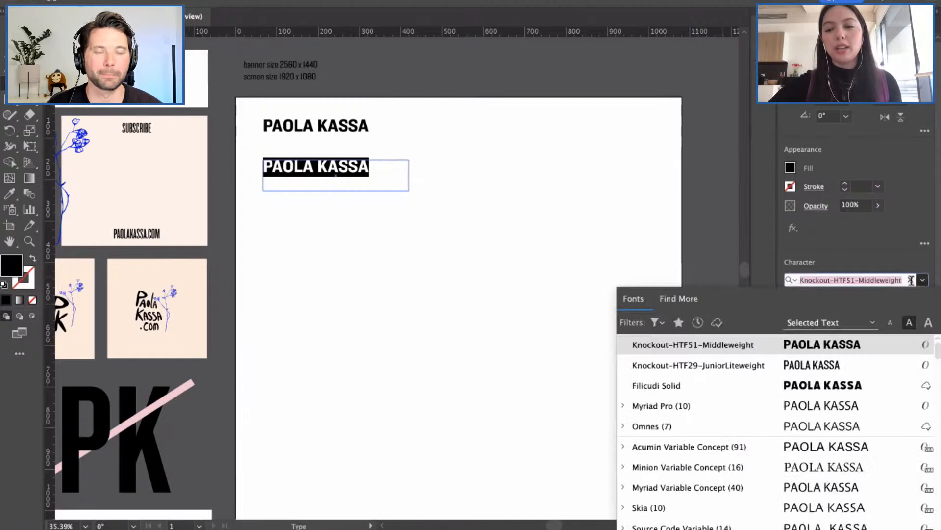
{"action": "scroll", "coordinate": [767, 412], "scroll_direction": "down", "scroll_amount": 5}
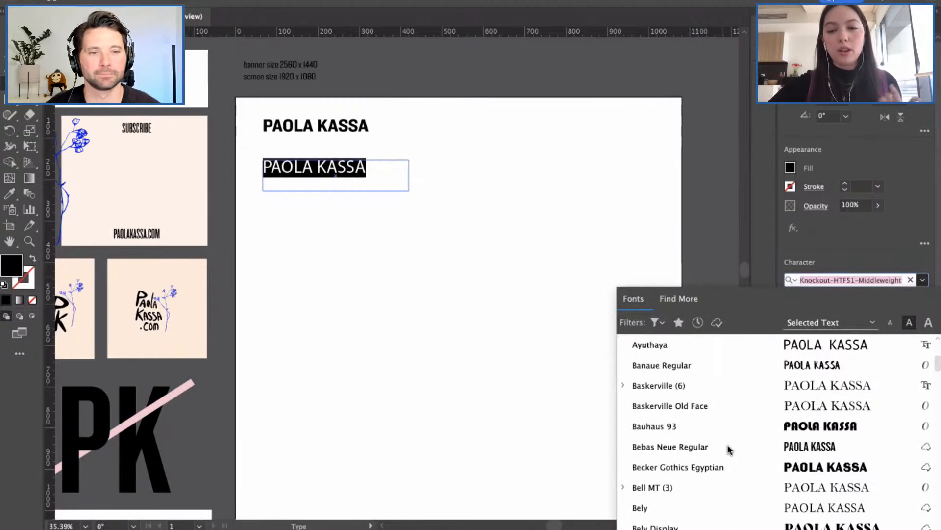
{"action": "scroll", "coordinate": [728, 447], "scroll_direction": "down", "scroll_amount": 10}
{"action": "scroll", "coordinate": [728, 447], "scroll_direction": "down", "scroll_amount": 15}
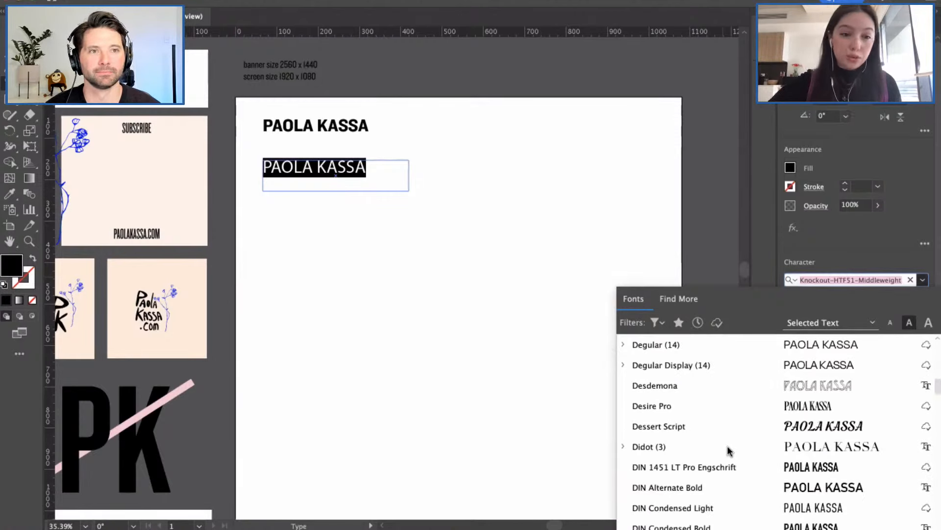
{"action": "scroll", "coordinate": [721, 448], "scroll_direction": "down", "scroll_amount": 5}
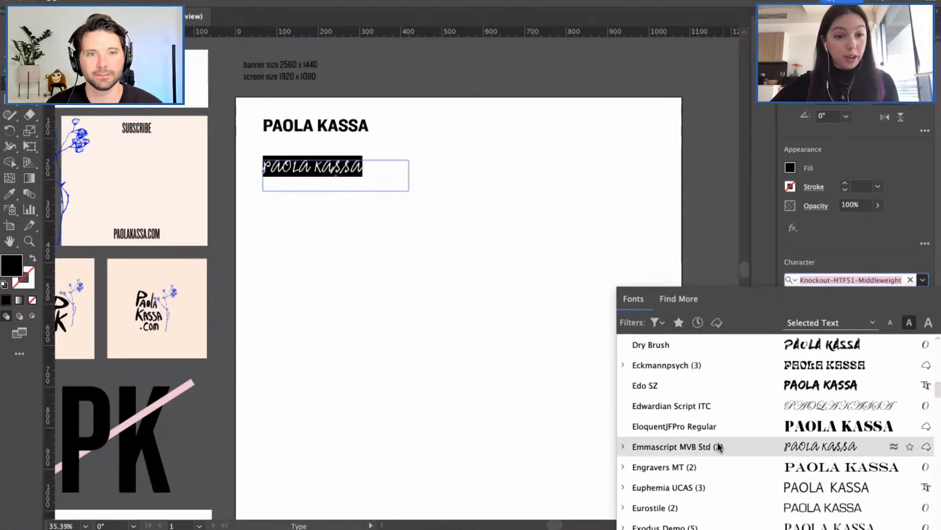
{"action": "scroll", "coordinate": [709, 443], "scroll_direction": "down", "scroll_amount": 12}
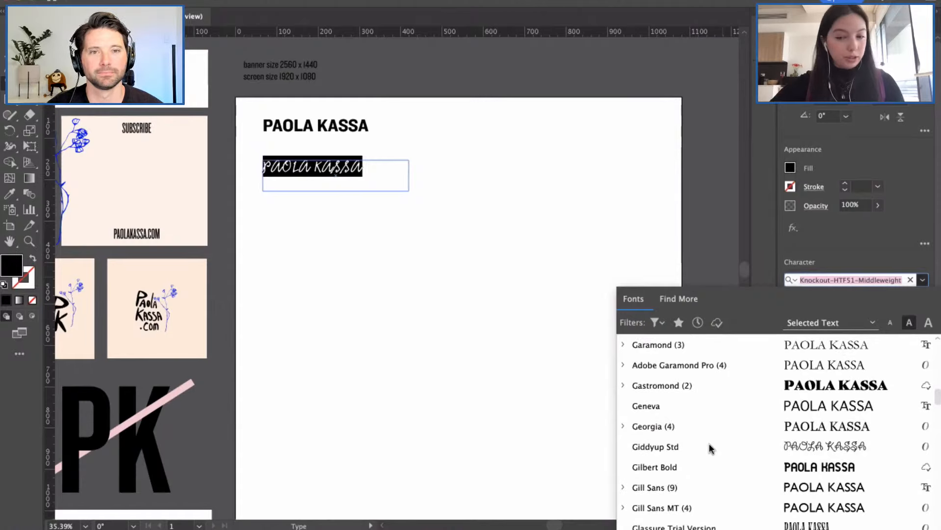
{"action": "scroll", "coordinate": [709, 444], "scroll_direction": "down", "scroll_amount": 5}
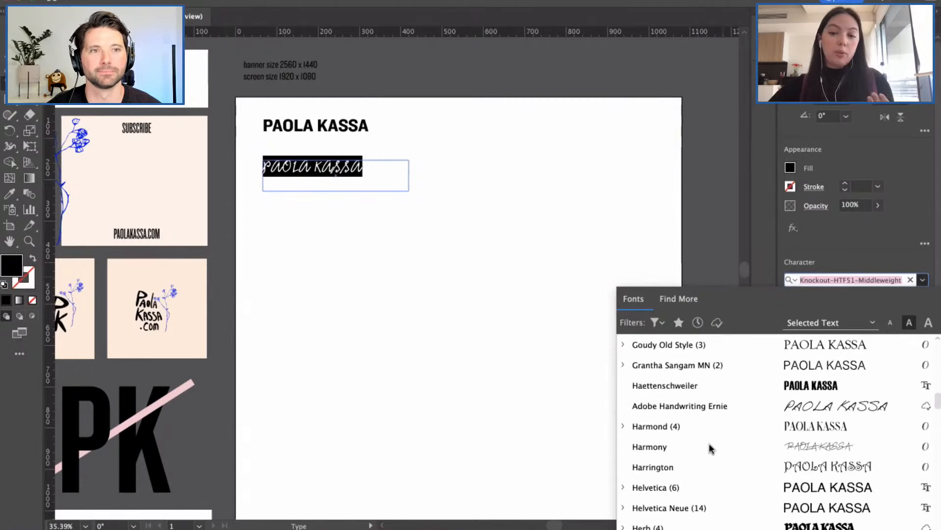
{"action": "scroll", "coordinate": [709, 448], "scroll_direction": "down", "scroll_amount": 1}
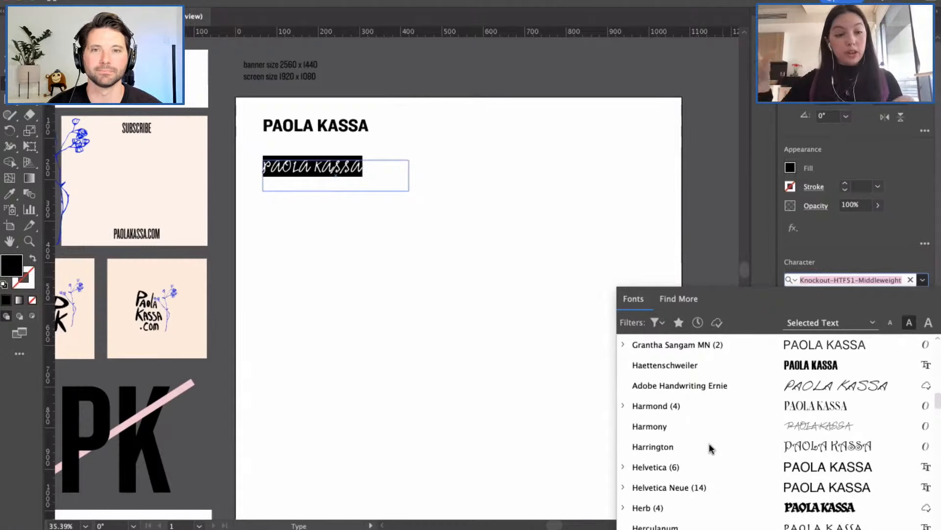
{"action": "scroll", "coordinate": [709, 448], "scroll_direction": "down", "scroll_amount": 10}
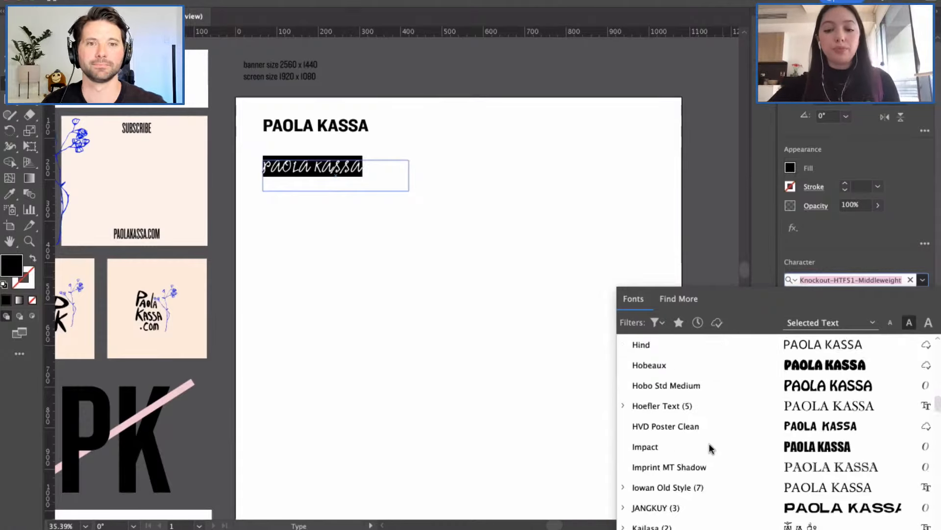
{"action": "scroll", "coordinate": [709, 447], "scroll_direction": "up", "scroll_amount": 4}
{"action": "scroll", "coordinate": [709, 443], "scroll_direction": "up", "scroll_amount": 4}
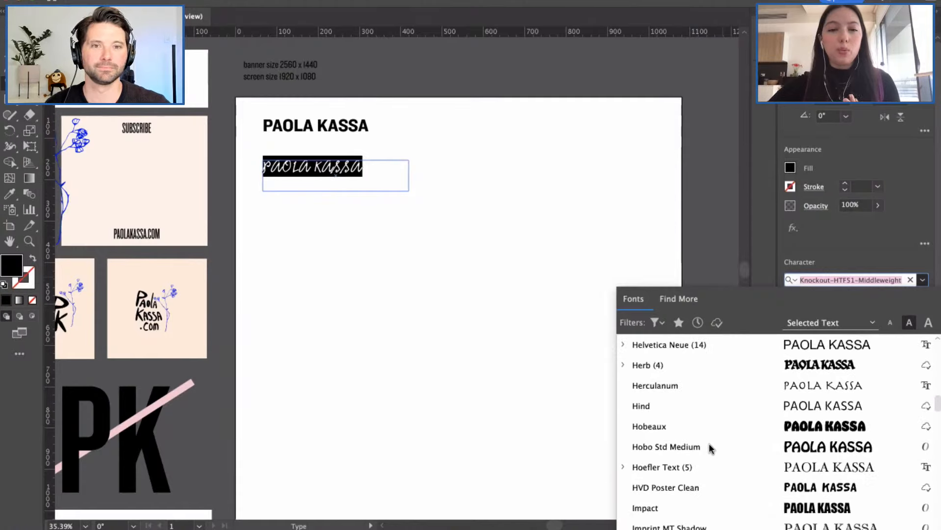
{"action": "scroll", "coordinate": [709, 444], "scroll_direction": "down", "scroll_amount": 18}
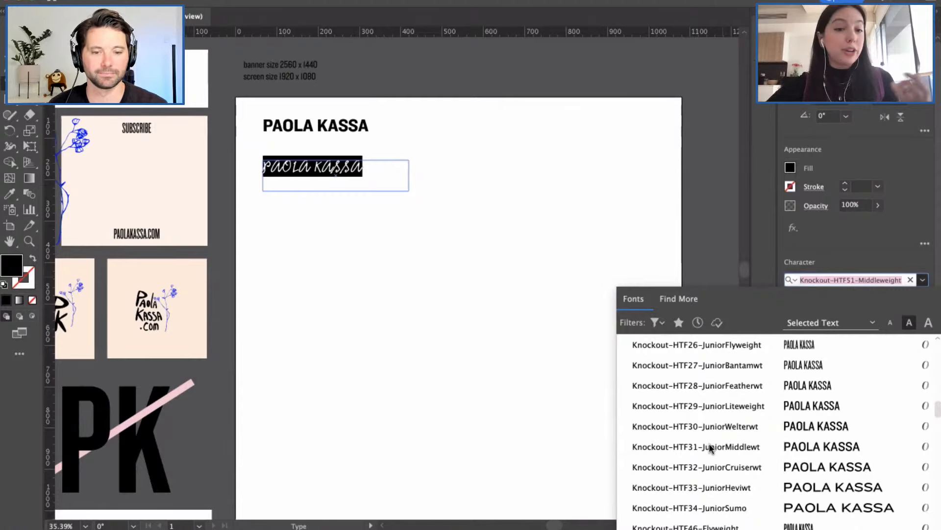
{"action": "scroll", "coordinate": [709, 443], "scroll_direction": "down", "scroll_amount": 5}
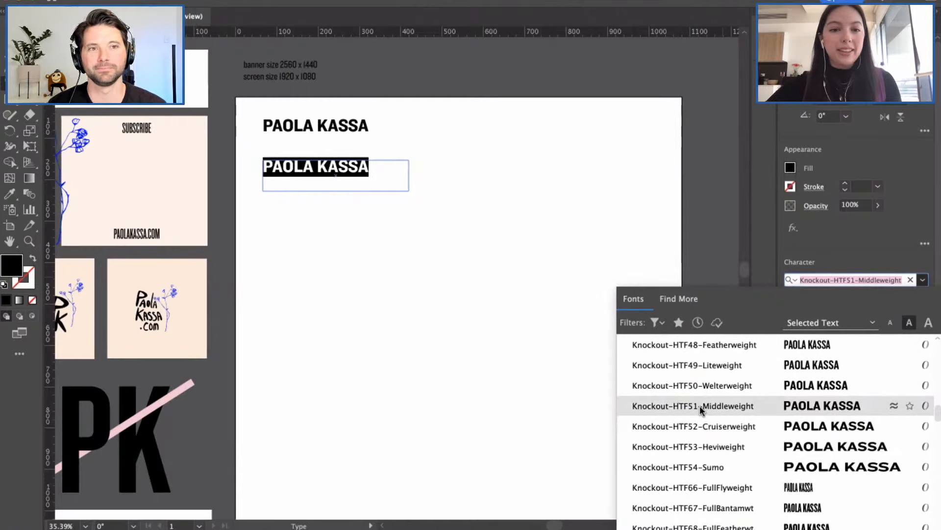
{"action": "left_click", "coordinate": [681, 365]}
{"action": "key", "text": "Escape"}
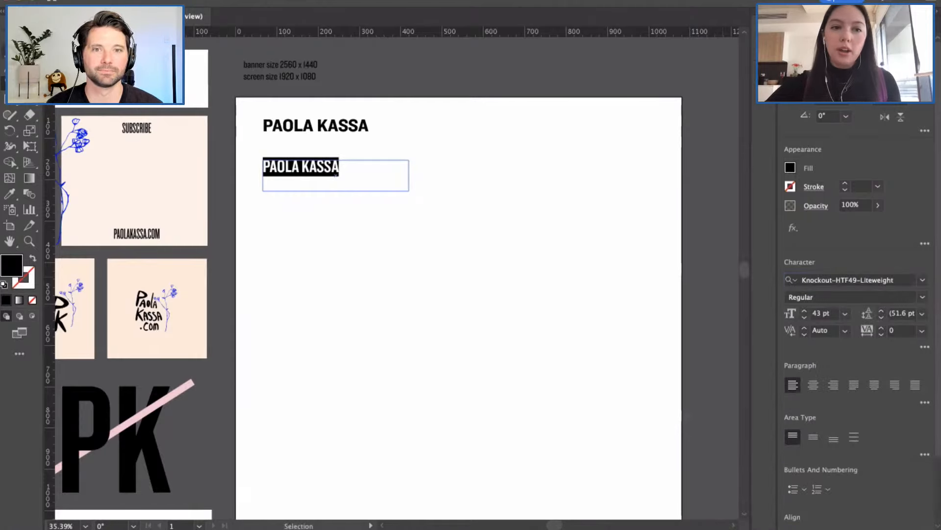
{"action": "left_click", "coordinate": [310, 224]}
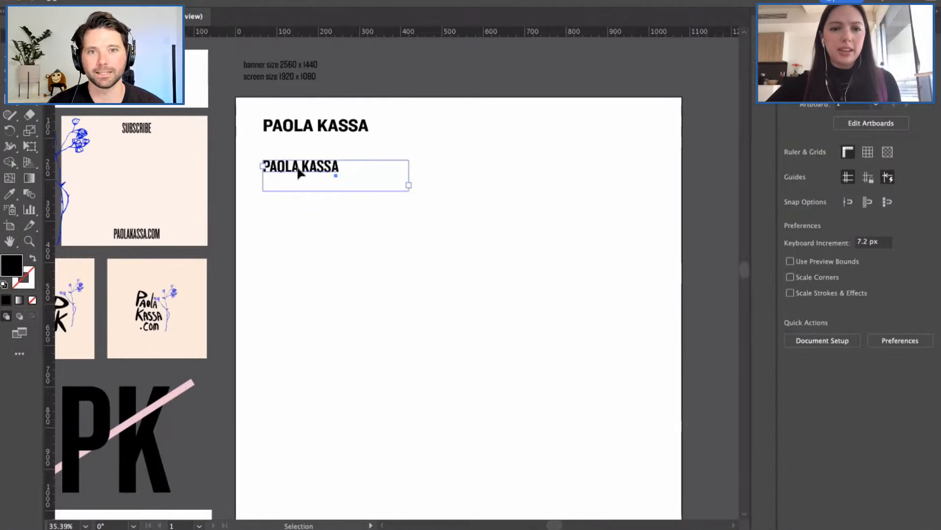
Step: Nudge the copied name line up and restyle it in Knockout-HTF31-JuniorMiddlewt
{"action": "left_click_drag", "start_coordinate": [300, 172], "coordinate": [263, 197]}
{"action": "left_click", "coordinate": [320, 225]}
{"action": "double_click", "coordinate": [343, 197]}
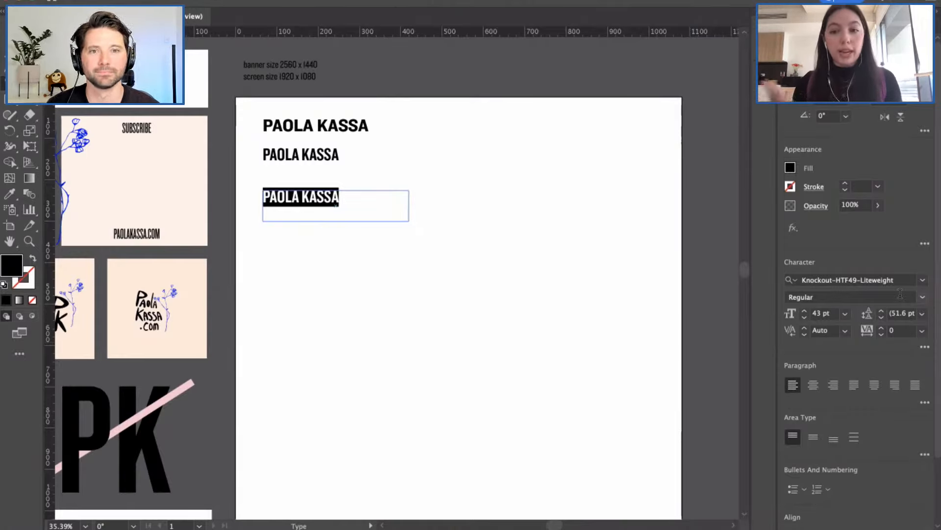
{"action": "left_click", "coordinate": [923, 279]}
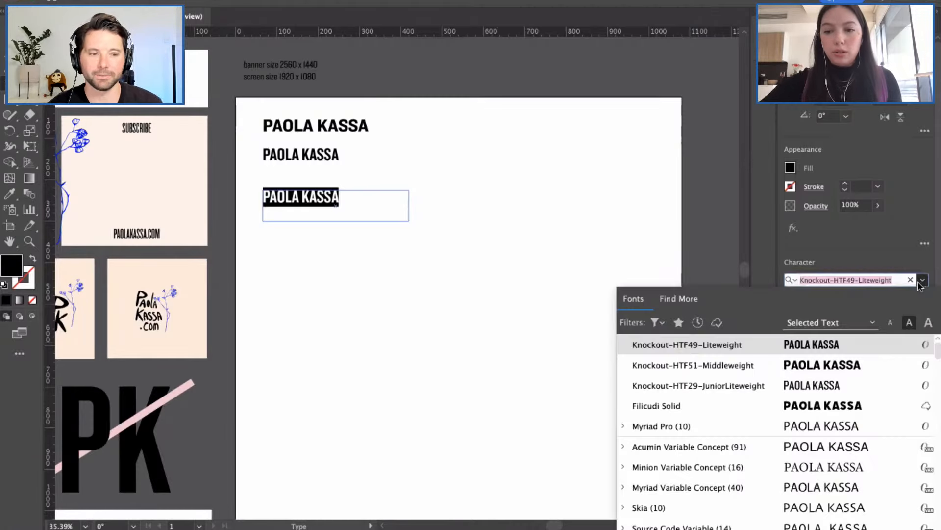
{"action": "scroll", "coordinate": [755, 397], "scroll_direction": "down", "scroll_amount": 5}
{"action": "scroll", "coordinate": [699, 444], "scroll_direction": "down", "scroll_amount": 10}
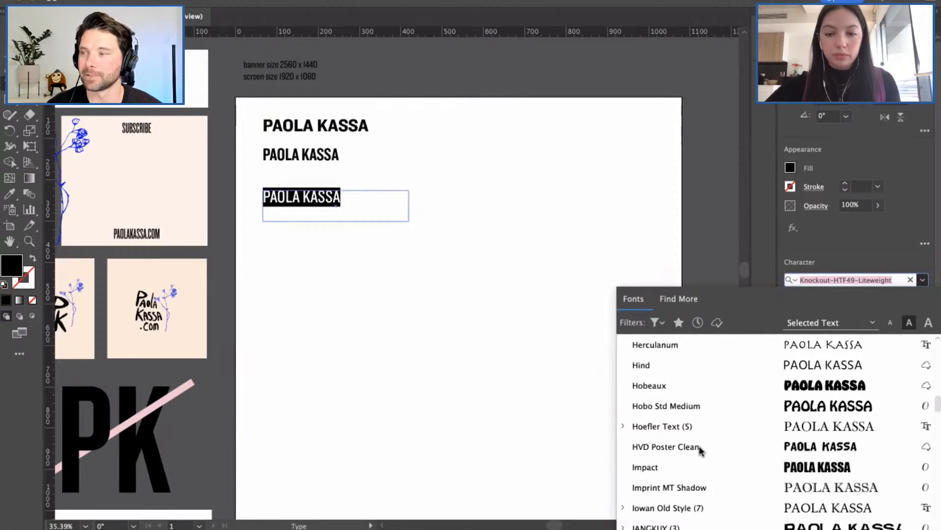
{"action": "scroll", "coordinate": [699, 446], "scroll_direction": "down", "scroll_amount": 5}
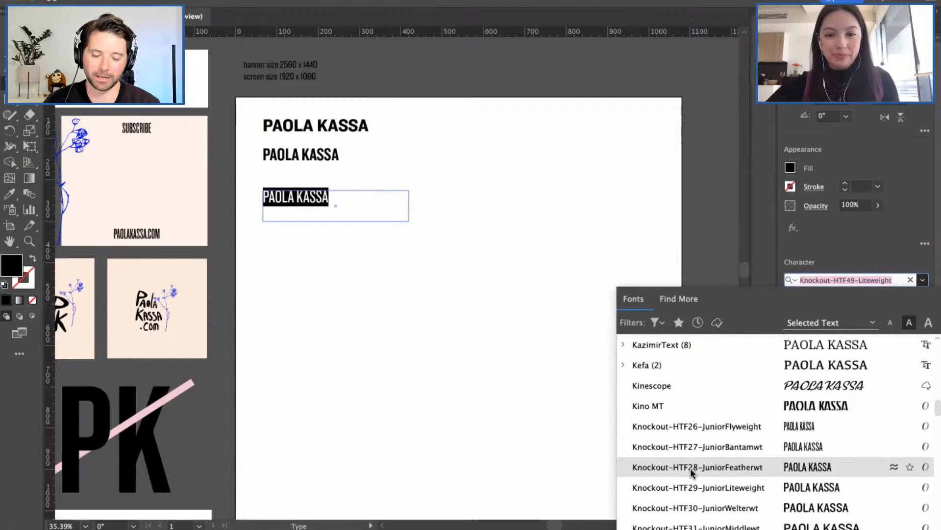
{"action": "left_click", "coordinate": [688, 524]}
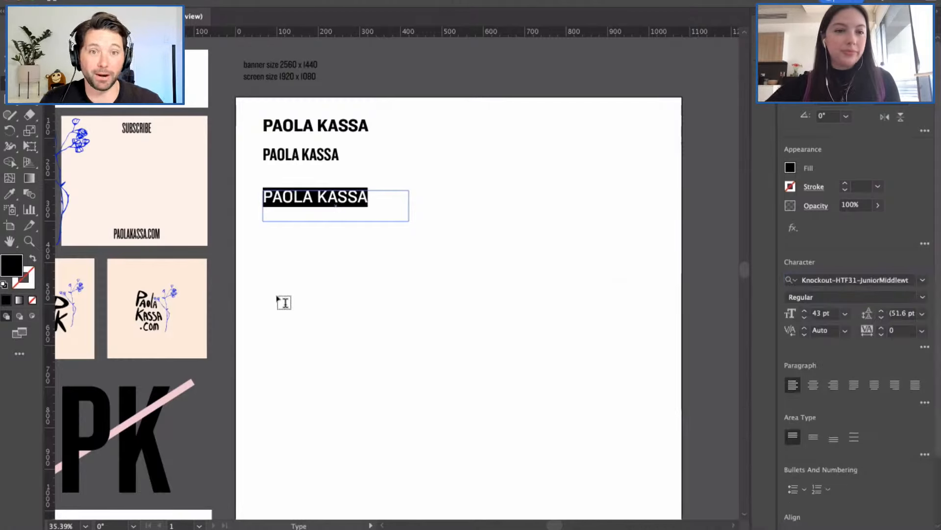
{"action": "key", "text": "Escape"}
{"action": "left_click", "coordinate": [337, 253]}
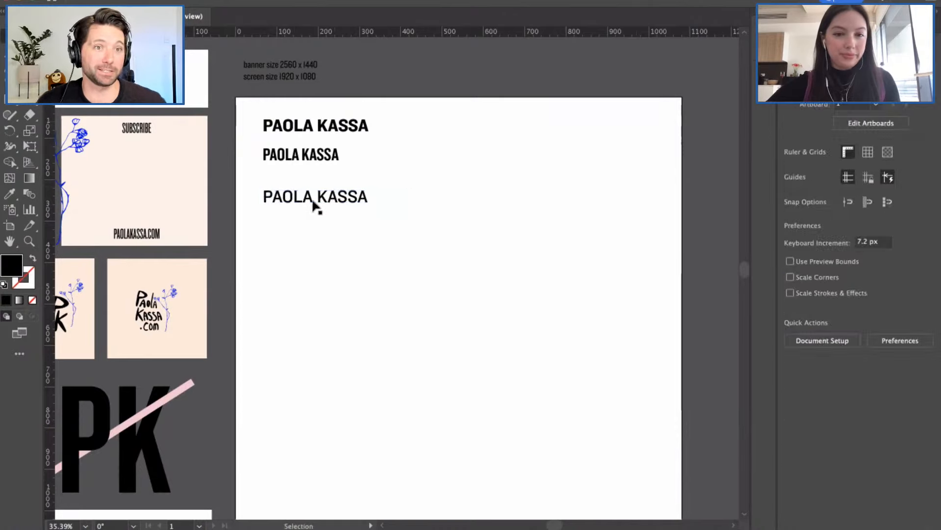
Step: Move the third name line up slightly and Alt-drag a fourth copy below it
{"action": "mouse_move", "coordinate": [311, 199]}
{"action": "left_mouse_down"}
{"action": "mouse_move", "coordinate": [309, 182]}
{"action": "mouse_move", "coordinate": [309, 196]}
{"action": "left_mouse_up"}
{"action": "left_click", "coordinate": [309, 237]}
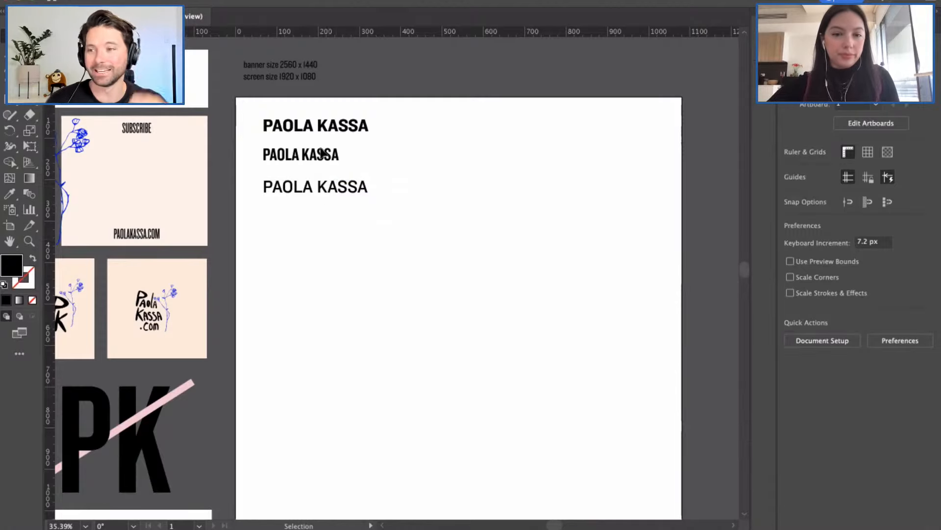
{"action": "scroll", "coordinate": [320, 162], "scroll_direction": "up", "scroll_amount": 2}
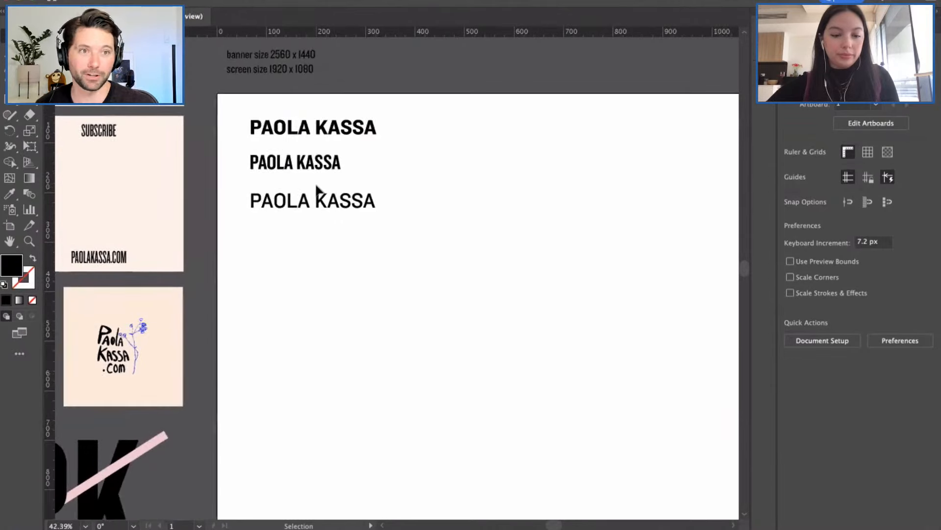
{"action": "left_click_drag", "start_coordinate": [317, 204], "coordinate": [319, 268]}
{"action": "double_click", "coordinate": [343, 269]}
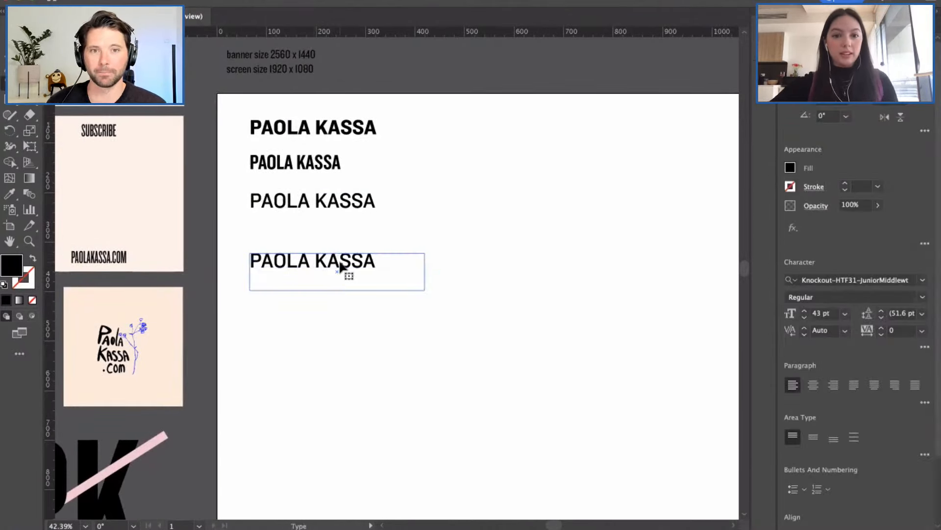
{"action": "left_click_drag", "start_coordinate": [376, 262], "coordinate": [247, 264]}
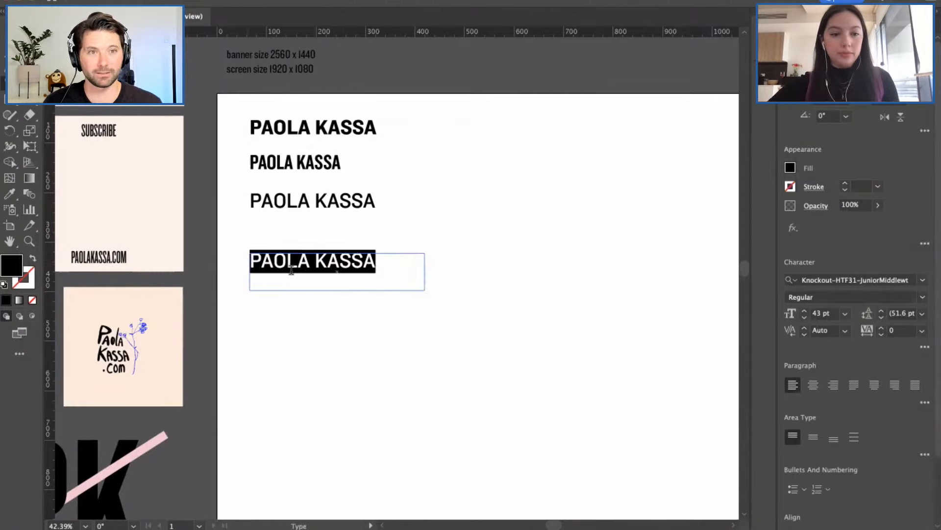
{"action": "scroll", "coordinate": [385, 279], "scroll_direction": "right", "scroll_amount": 2}
{"action": "scroll", "coordinate": [349, 276], "scroll_direction": "down", "scroll_amount": 2}
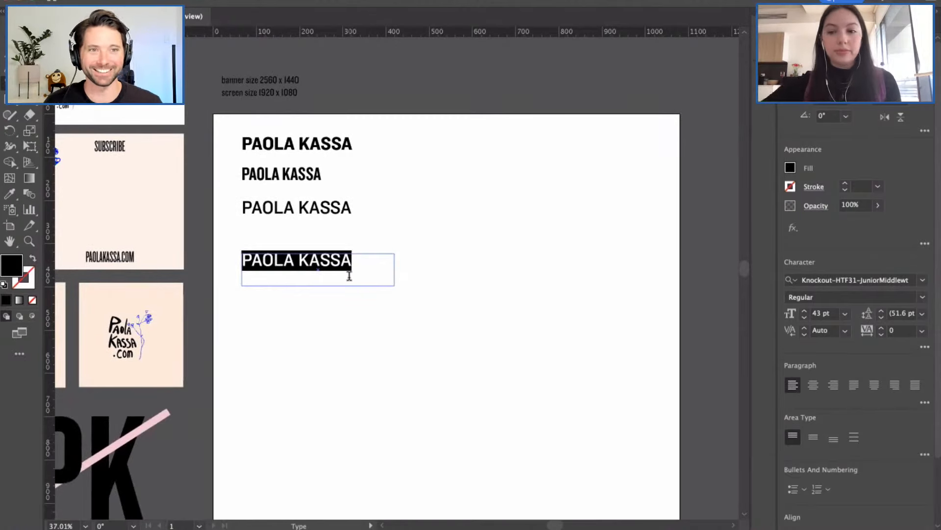
Step: Apply the serif font BookmanJFPro to the fourth line and exit text editing
{"action": "left_click", "coordinate": [923, 281]}
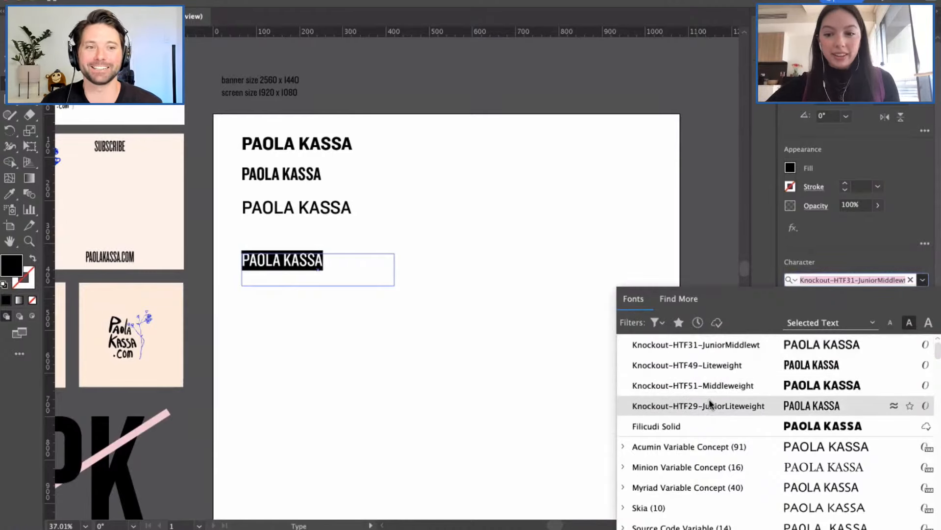
{"action": "scroll", "coordinate": [711, 403], "scroll_direction": "down", "scroll_amount": 1}
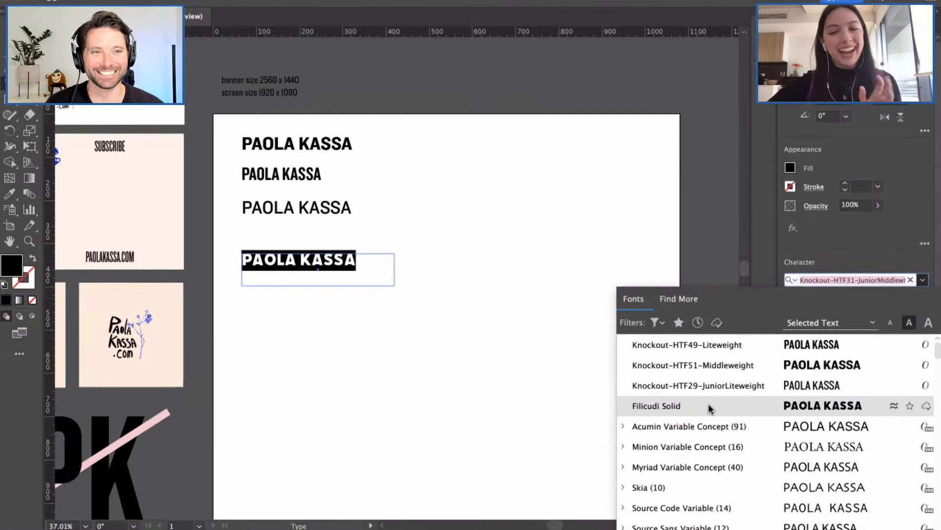
{"action": "scroll", "coordinate": [708, 404], "scroll_direction": "down", "scroll_amount": 9}
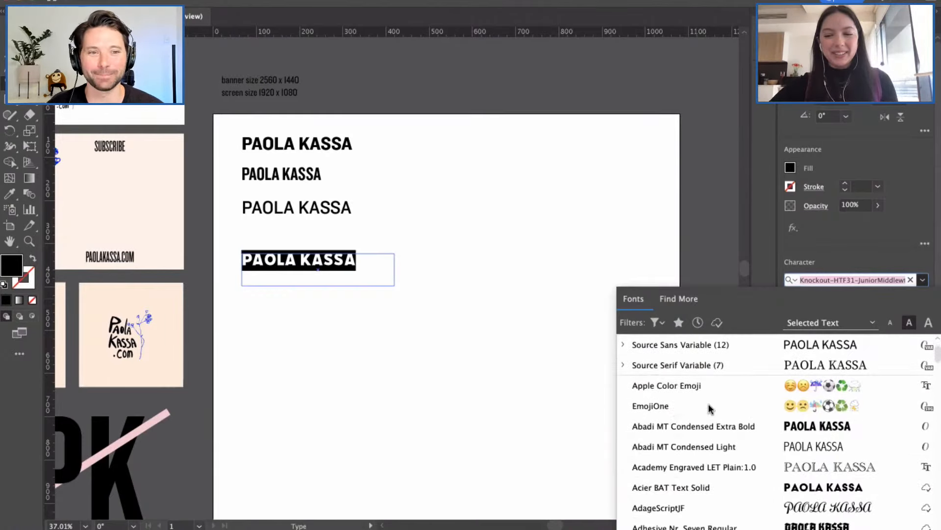
{"action": "scroll", "coordinate": [709, 407], "scroll_direction": "down", "scroll_amount": 6}
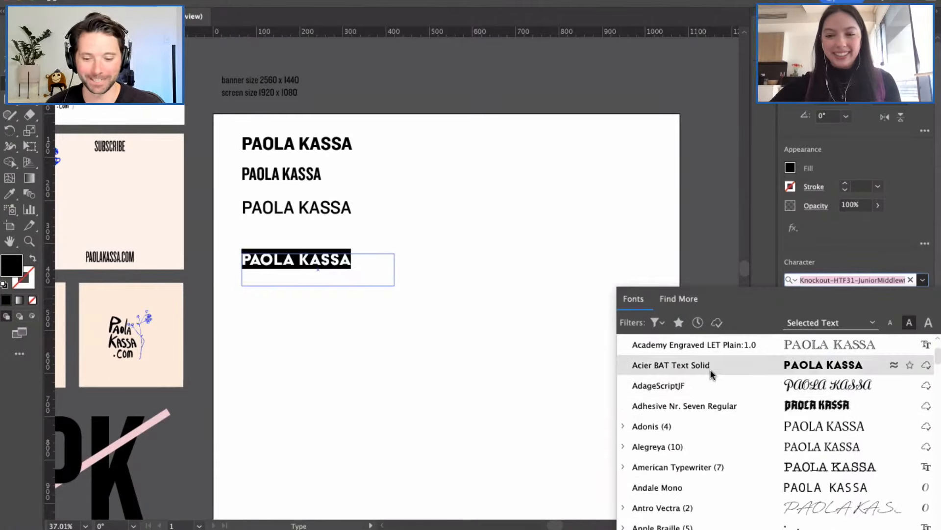
{"action": "scroll", "coordinate": [708, 395], "scroll_direction": "down", "scroll_amount": 7}
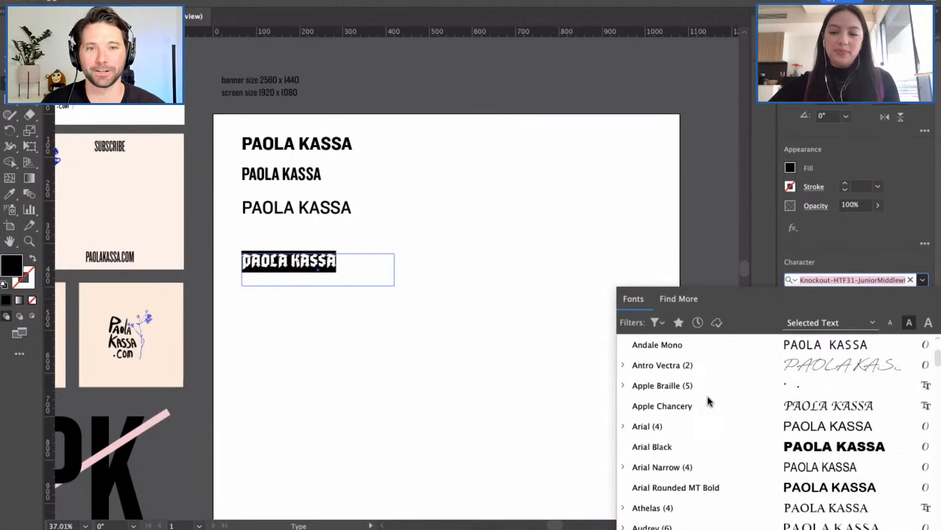
{"action": "scroll", "coordinate": [708, 400], "scroll_direction": "down", "scroll_amount": 1}
{"action": "scroll", "coordinate": [699, 466], "scroll_direction": "down", "scroll_amount": 5}
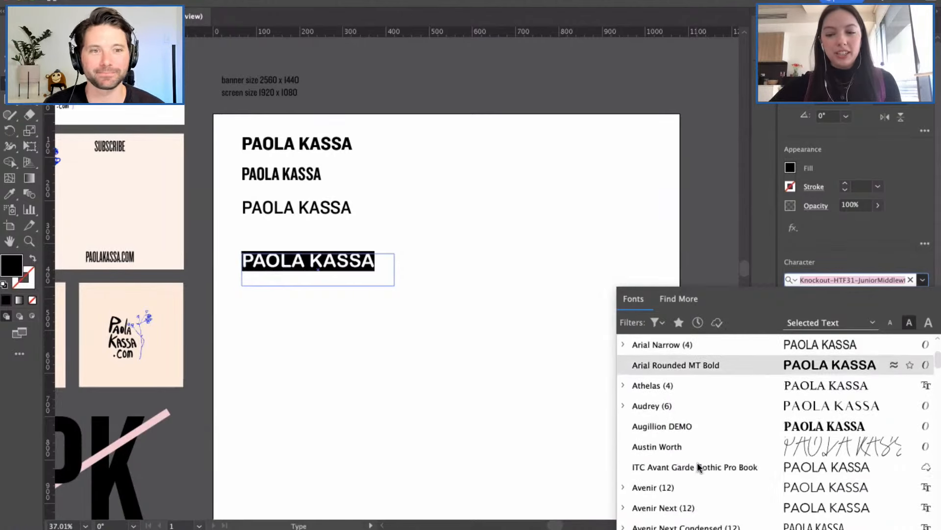
{"action": "scroll", "coordinate": [698, 466], "scroll_direction": "down", "scroll_amount": 9}
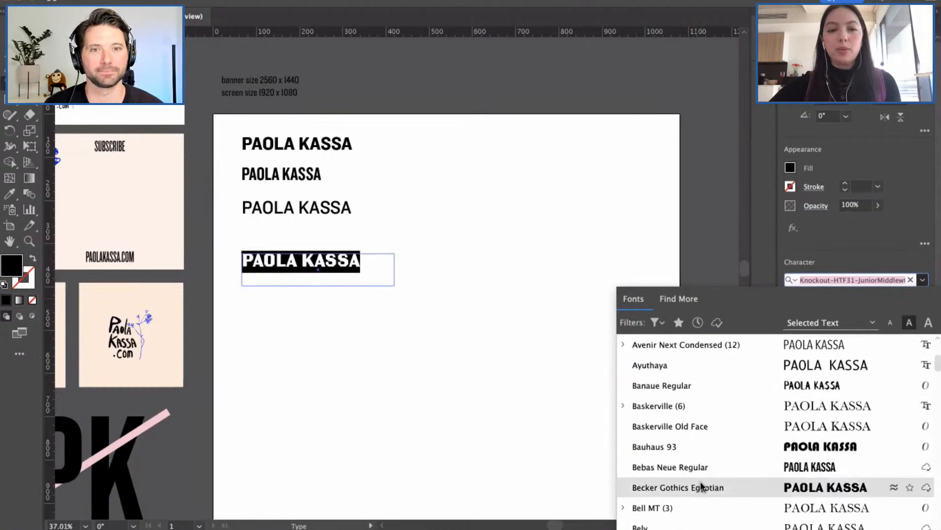
{"action": "scroll", "coordinate": [701, 484], "scroll_direction": "down", "scroll_amount": 5}
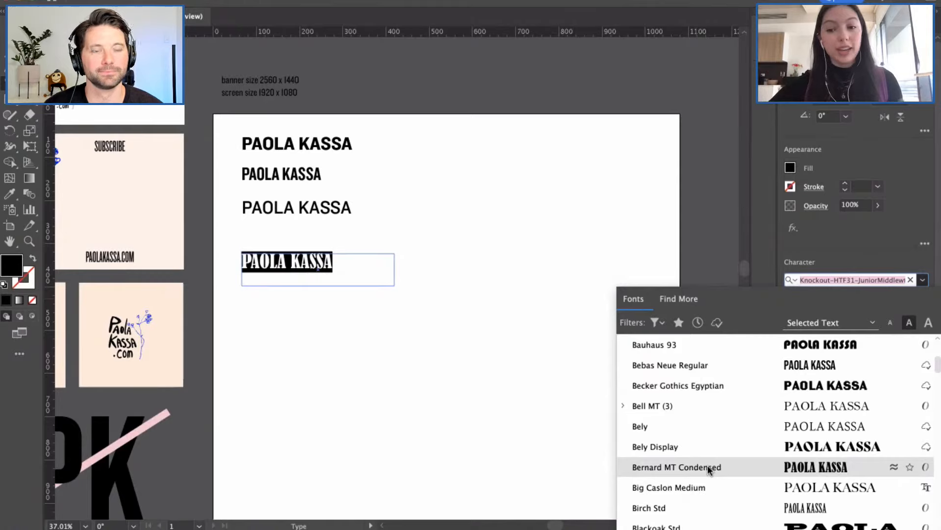
{"action": "scroll", "coordinate": [708, 465], "scroll_direction": "down", "scroll_amount": 3}
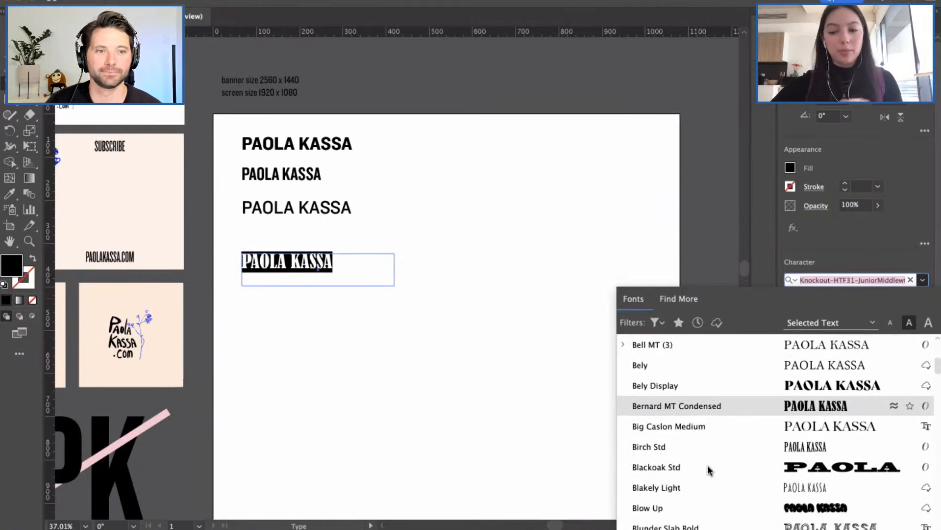
{"action": "scroll", "coordinate": [707, 468], "scroll_direction": "down", "scroll_amount": 6}
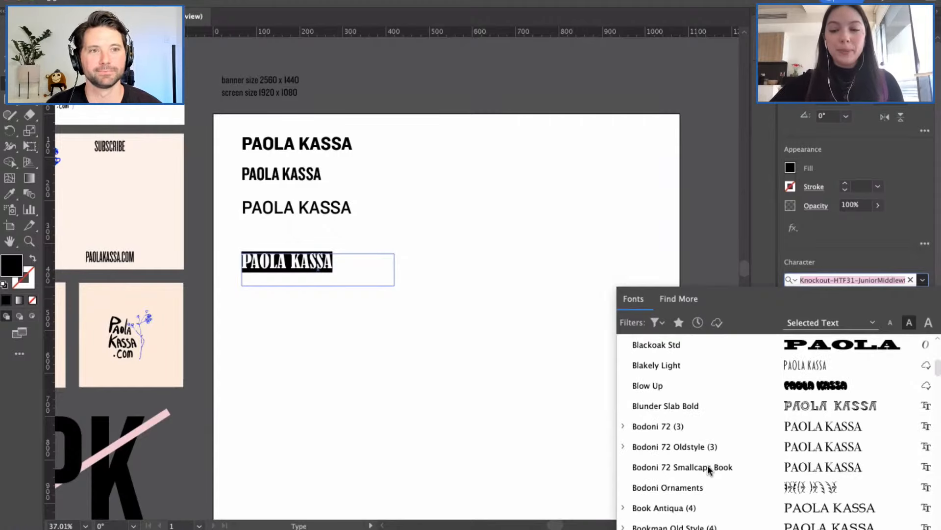
{"action": "scroll", "coordinate": [708, 468], "scroll_direction": "down", "scroll_amount": 3}
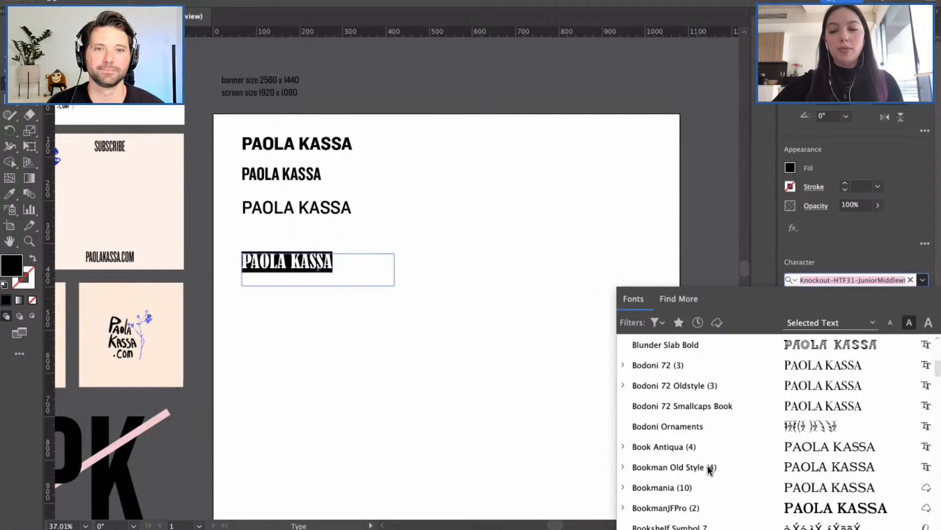
{"action": "scroll", "coordinate": [708, 469], "scroll_direction": "down", "scroll_amount": 1}
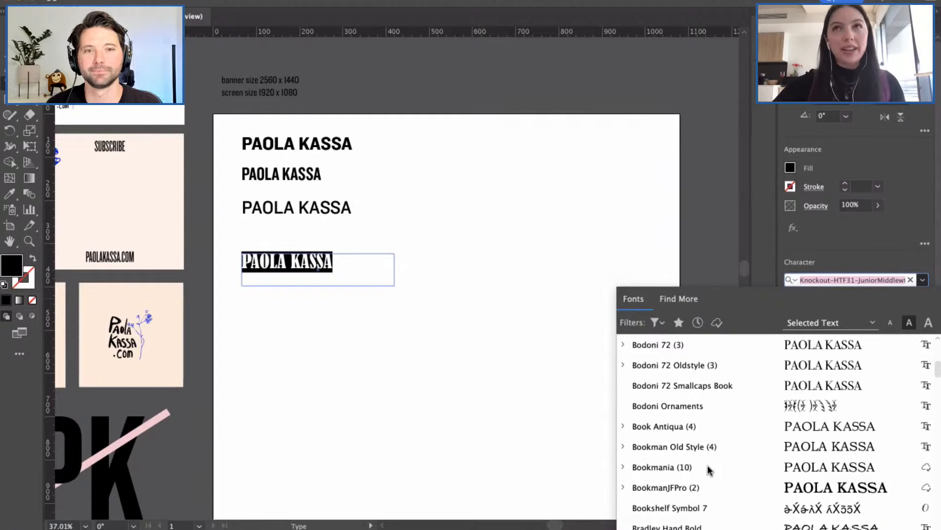
{"action": "scroll", "coordinate": [707, 470], "scroll_direction": "down", "scroll_amount": 5}
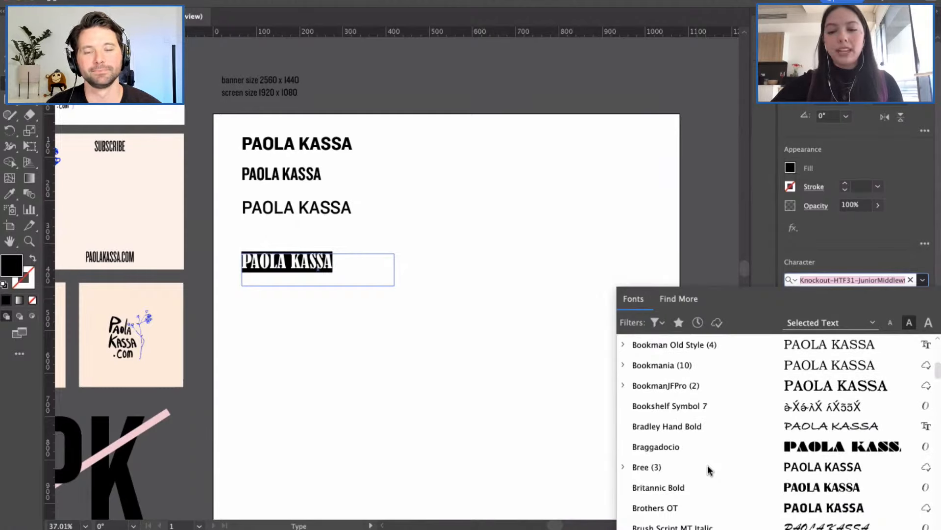
{"action": "left_click", "coordinate": [691, 387]}
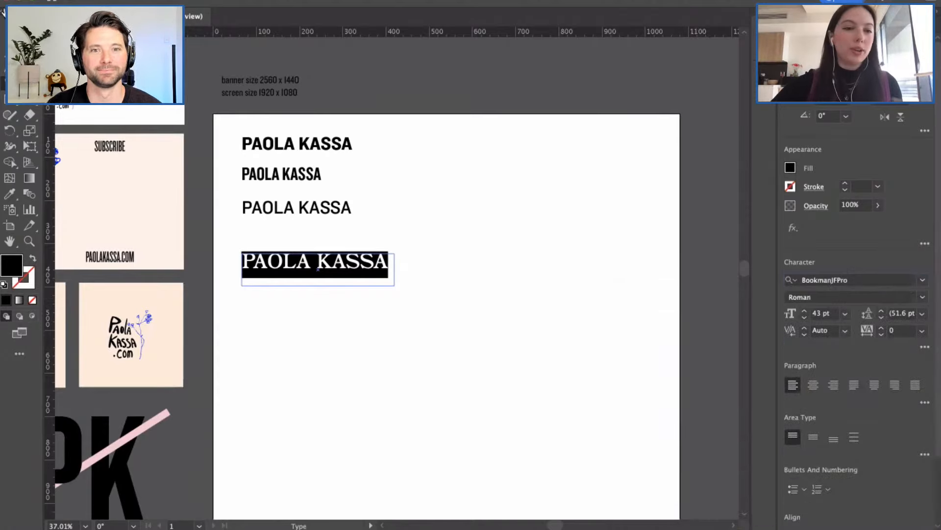
{"action": "key", "text": "Escape"}
{"action": "left_click", "coordinate": [286, 317]}
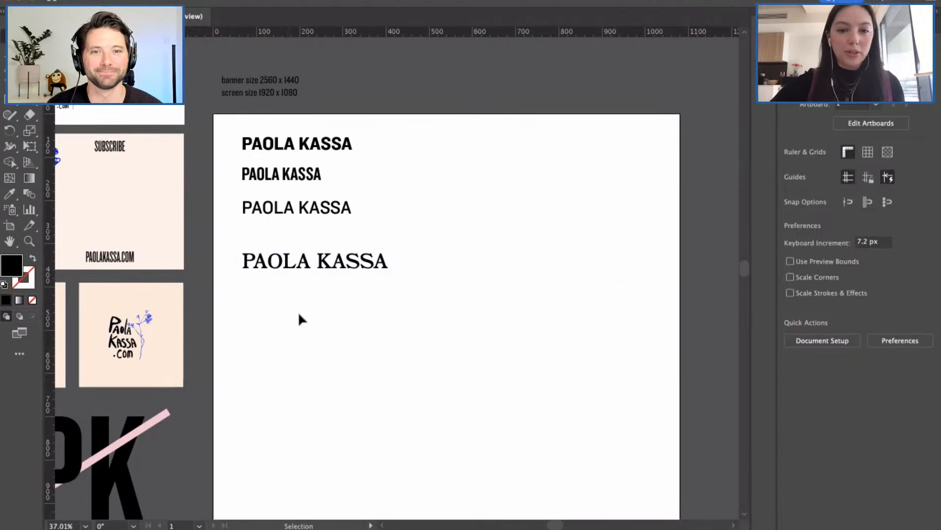
Step: Nudge the serif BookmanJFPro line up slightly
{"action": "left_click", "coordinate": [287, 259]}
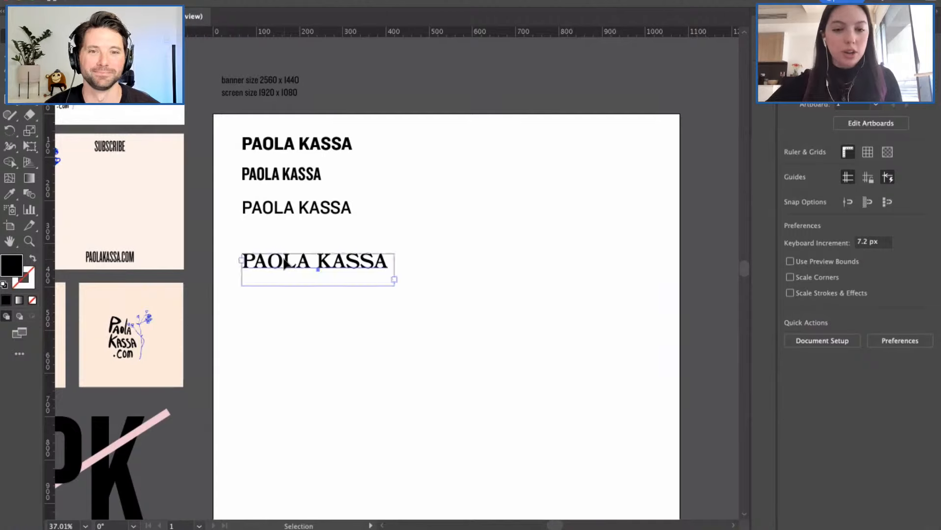
{"action": "left_click_drag", "start_coordinate": [287, 260], "coordinate": [287, 252]}
{"action": "left_click", "coordinate": [290, 315]}
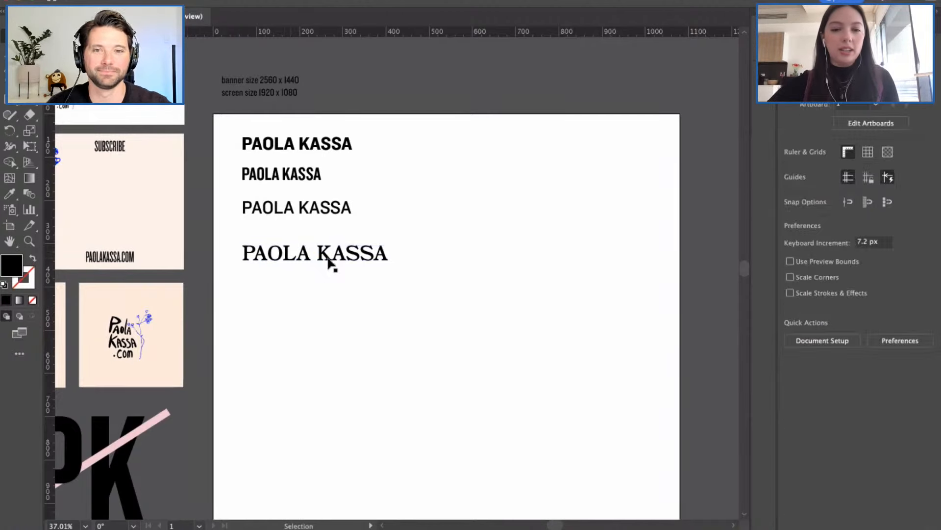
Step: Duplicate the serif line below it and select all of the copy's text
{"action": "left_click_drag", "start_coordinate": [324, 257], "coordinate": [322, 305]}
{"action": "double_click", "coordinate": [321, 306]}
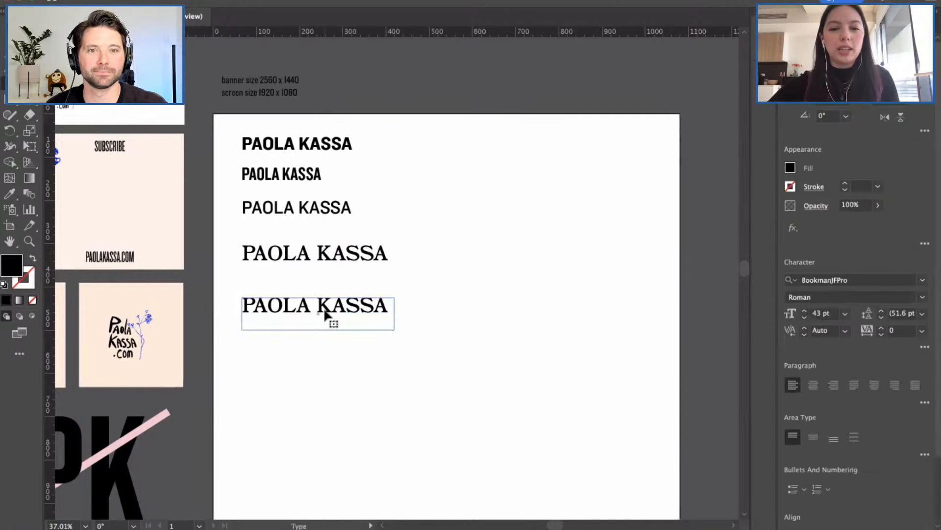
{"action": "left_click_drag", "start_coordinate": [389, 305], "coordinate": [239, 307]}
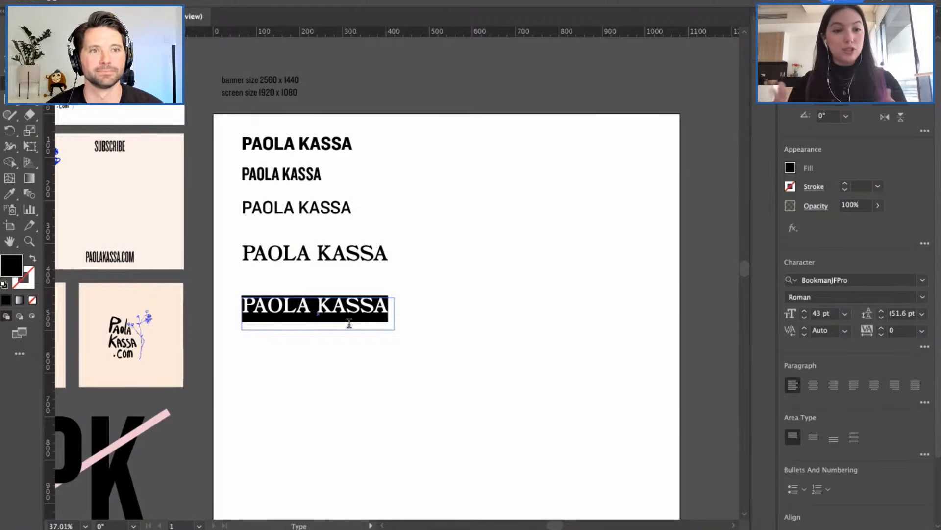
Step: Set the new bottom line in Knockout-HTF53-Heviweight
{"action": "left_click", "coordinate": [924, 281]}
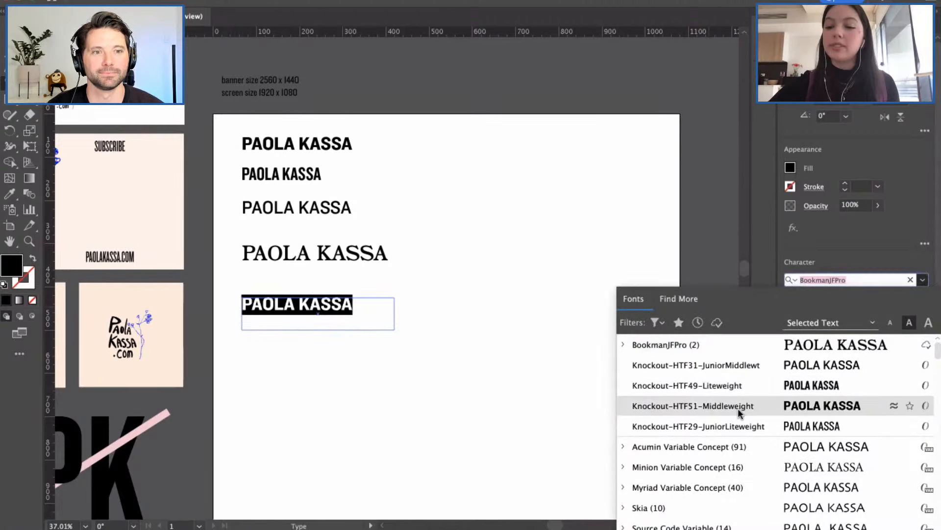
{"action": "scroll", "coordinate": [740, 426], "scroll_direction": "down", "scroll_amount": 5}
{"action": "scroll", "coordinate": [739, 431], "scroll_direction": "down", "scroll_amount": 4}
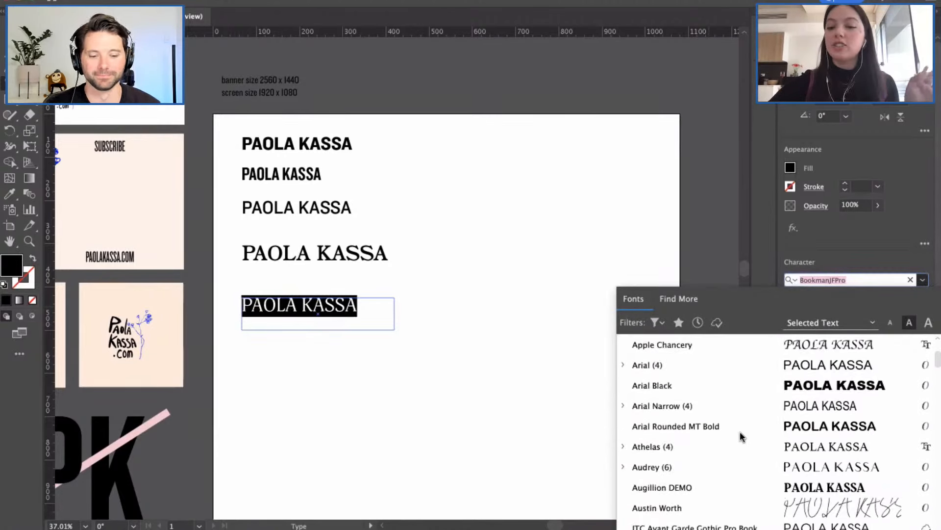
{"action": "scroll", "coordinate": [740, 431], "scroll_direction": "down", "scroll_amount": 1}
{"action": "scroll", "coordinate": [739, 431], "scroll_direction": "down", "scroll_amount": 14}
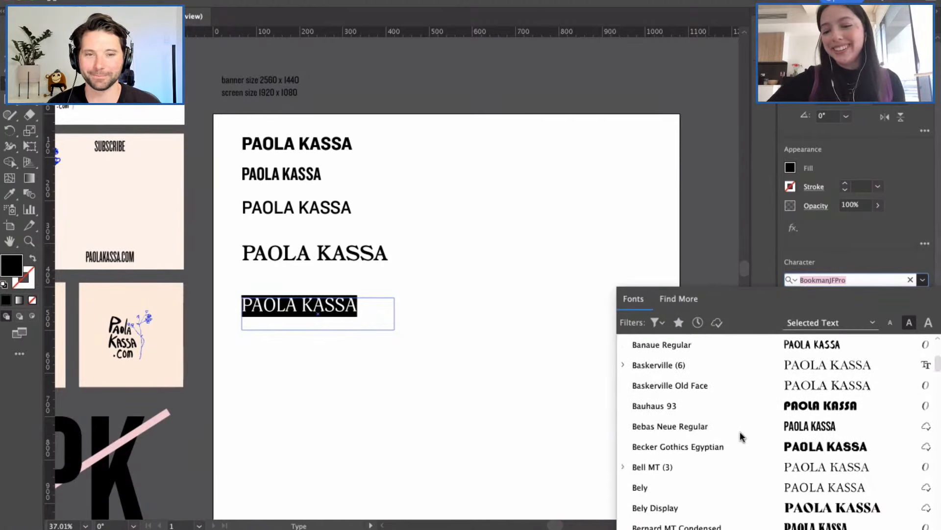
{"action": "scroll", "coordinate": [740, 431], "scroll_direction": "down", "scroll_amount": 6}
{"action": "scroll", "coordinate": [740, 431], "scroll_direction": "up", "scroll_amount": 3}
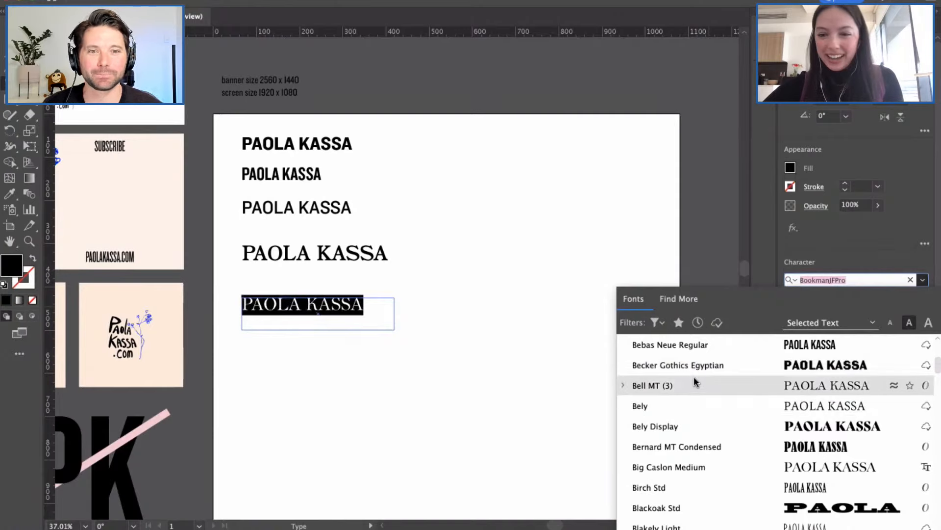
{"action": "scroll", "coordinate": [693, 376], "scroll_direction": "down", "scroll_amount": 1}
{"action": "scroll", "coordinate": [691, 421], "scroll_direction": "down", "scroll_amount": 8}
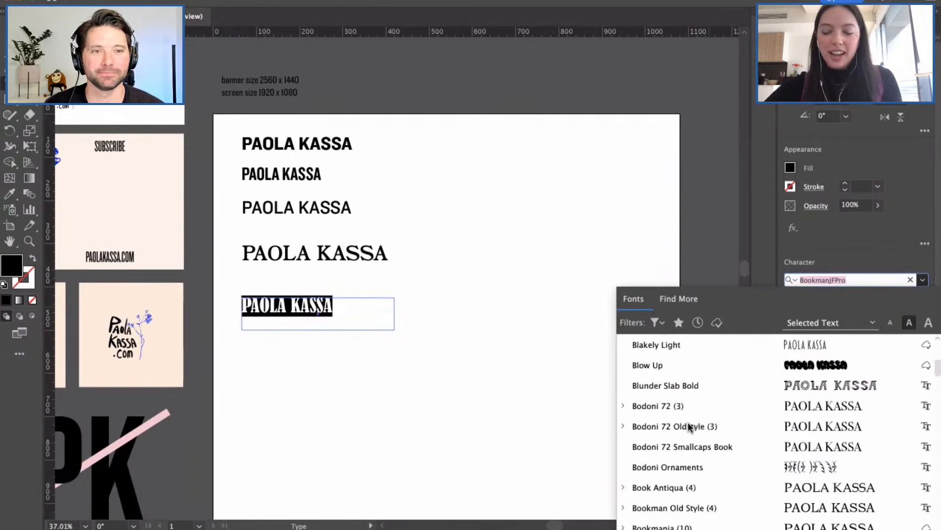
{"action": "scroll", "coordinate": [687, 426], "scroll_direction": "down", "scroll_amount": 6}
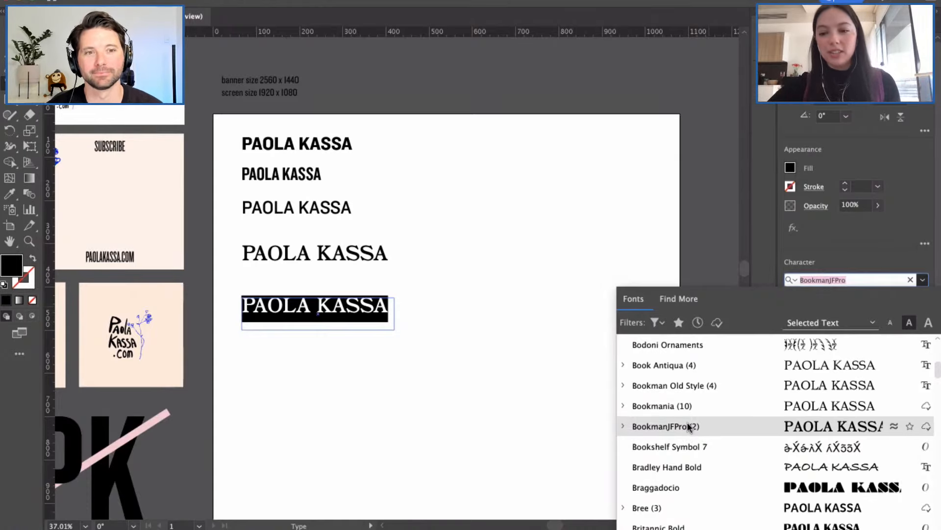
{"action": "scroll", "coordinate": [693, 418], "scroll_direction": "down", "scroll_amount": 7}
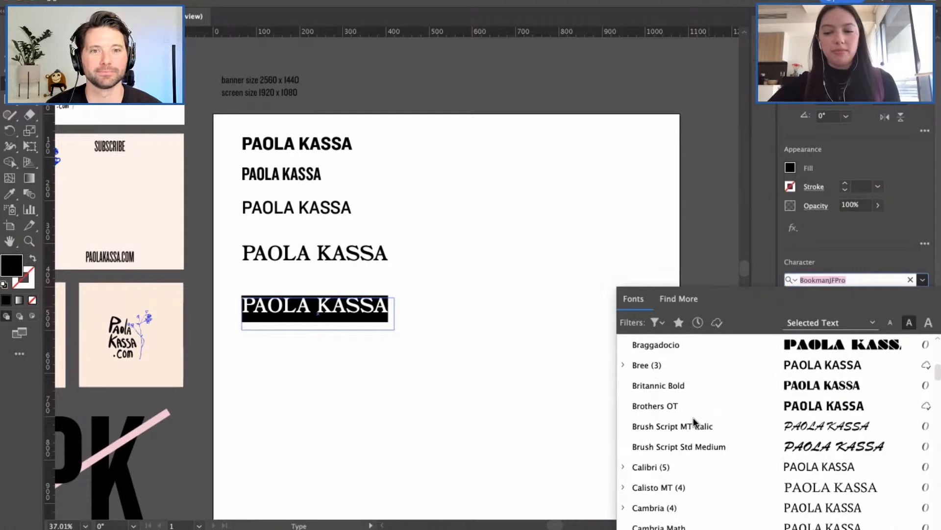
{"action": "scroll", "coordinate": [694, 420], "scroll_direction": "down", "scroll_amount": 2}
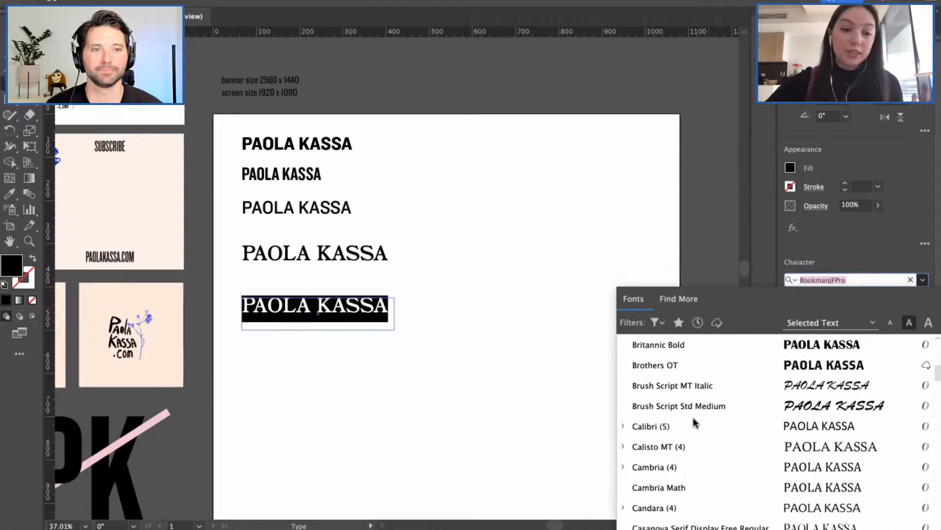
{"action": "scroll", "coordinate": [693, 421], "scroll_direction": "down", "scroll_amount": 20}
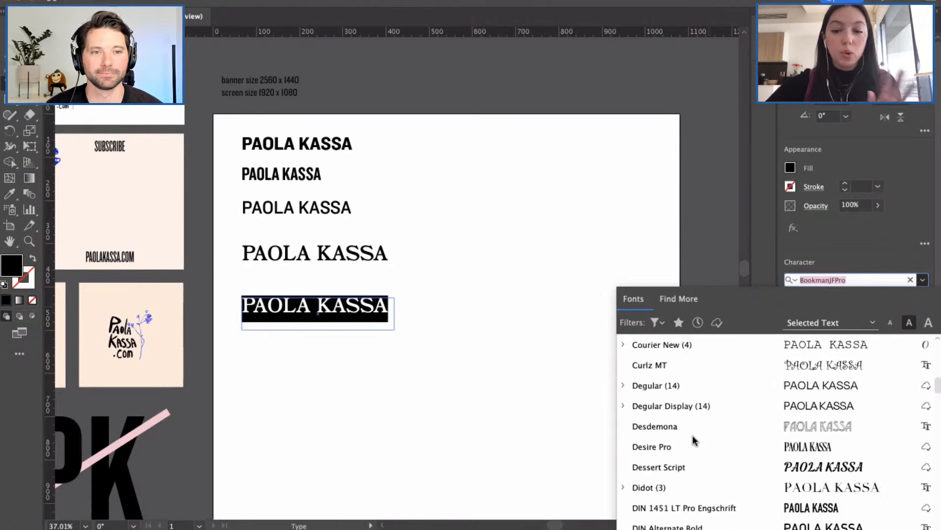
{"action": "scroll", "coordinate": [689, 454], "scroll_direction": "down", "scroll_amount": 15}
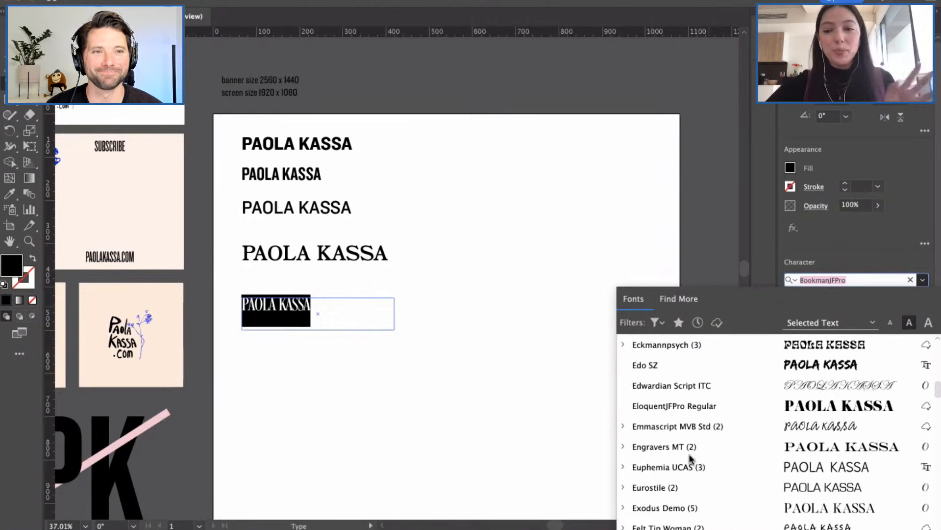
{"action": "scroll", "coordinate": [689, 454], "scroll_direction": "down", "scroll_amount": 10}
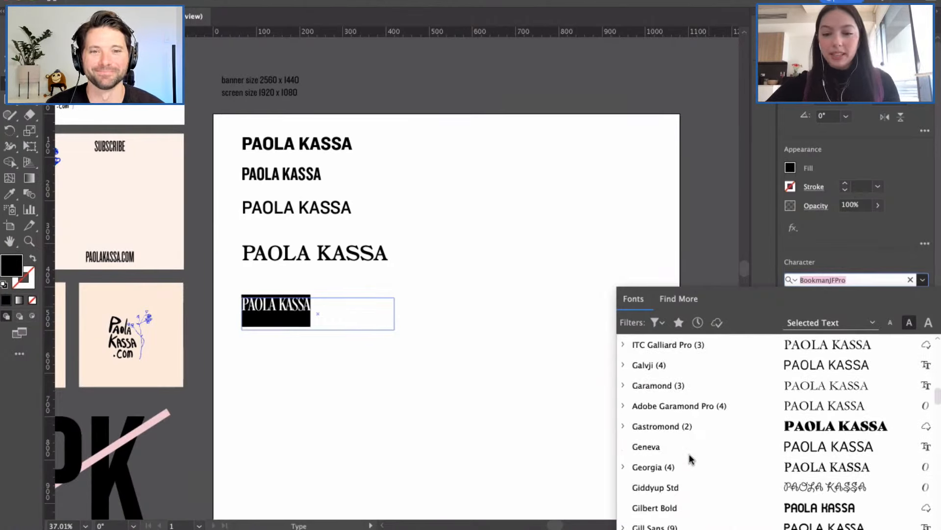
{"action": "scroll", "coordinate": [690, 454], "scroll_direction": "down", "scroll_amount": 20}
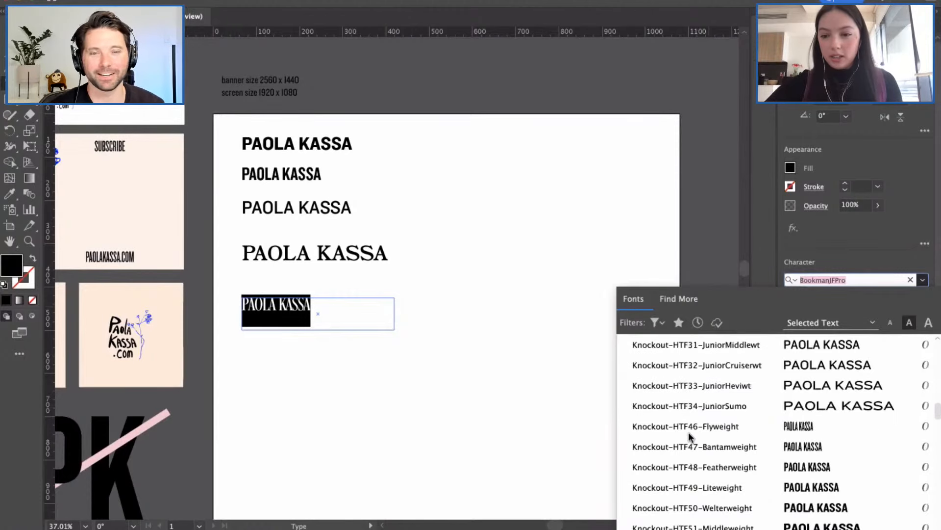
{"action": "scroll", "coordinate": [689, 432], "scroll_direction": "down", "scroll_amount": 3}
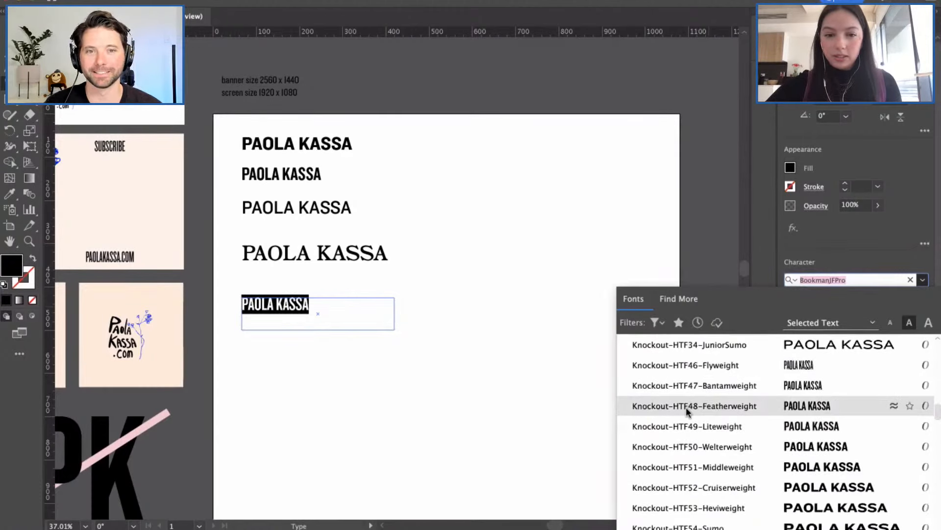
{"action": "left_click", "coordinate": [692, 507]}
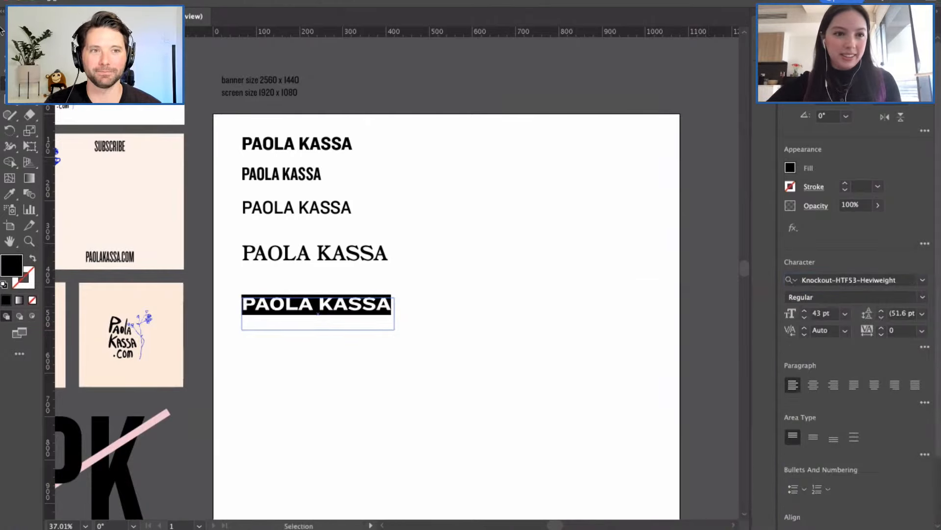
{"action": "key", "text": "Escape"}
Step: Move the Heviweight bottom line up so it sits just under the serif line
{"action": "left_click", "coordinate": [399, 350]}
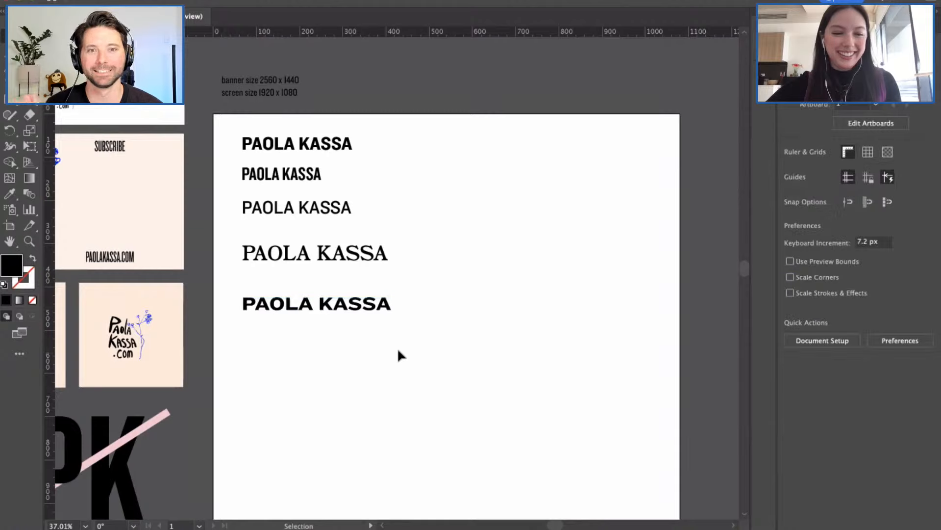
{"action": "left_click_drag", "start_coordinate": [350, 308], "coordinate": [349, 297]}
{"action": "left_click", "coordinate": [355, 367]}
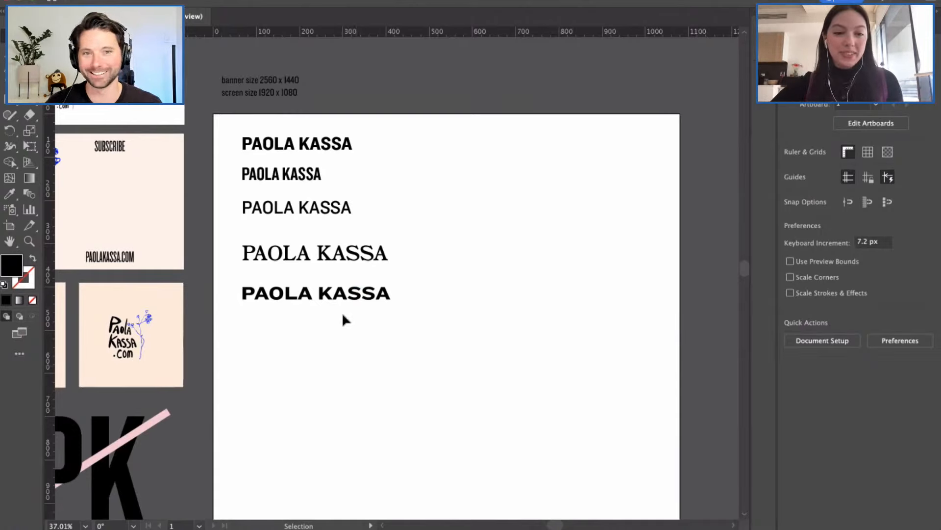
{"action": "key", "text": "F2"}
{"action": "key", "text": "F2"}
{"action": "key", "text": "F2"}
{"action": "key", "text": "F2"}
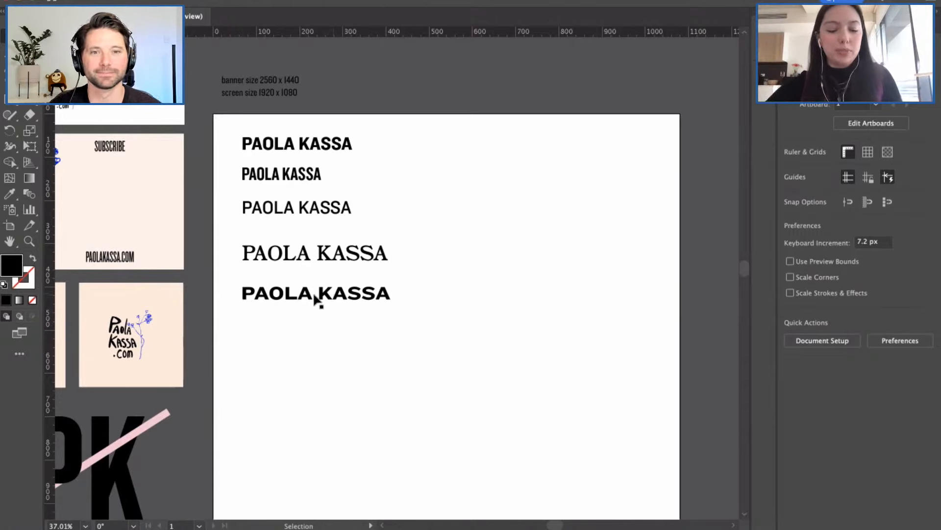
{"action": "left_click", "coordinate": [318, 297]}
Step: Move the Heviweight line to the upper right and paste a copy of it
{"action": "left_click_drag", "start_coordinate": [381, 264], "coordinate": [481, 196]}
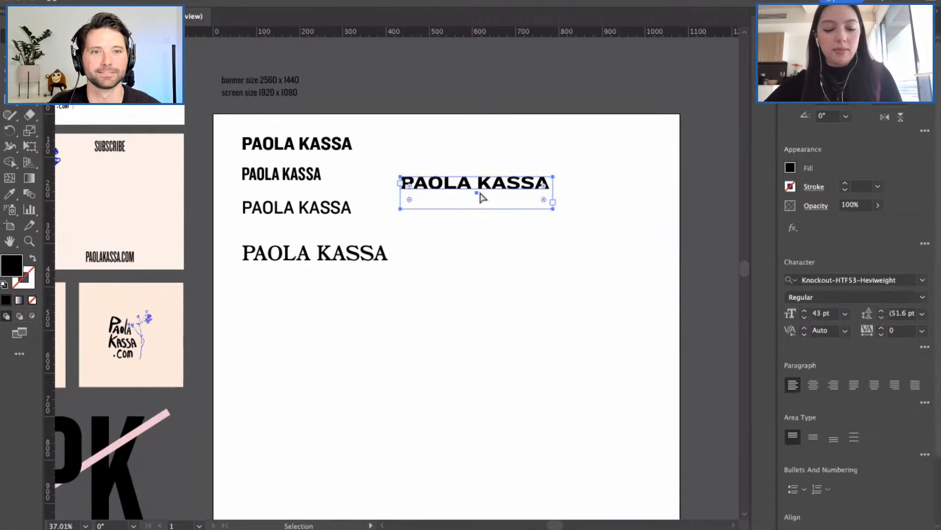
{"action": "key", "text": "ctrl+v"}
{"action": "double_click", "coordinate": [449, 276]}
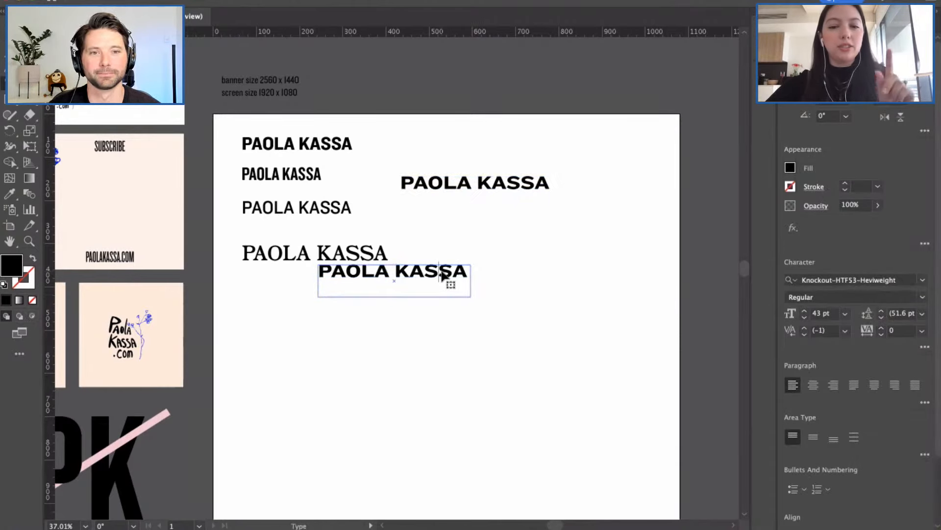
{"action": "left_click_drag", "start_coordinate": [464, 271], "coordinate": [387, 277]}
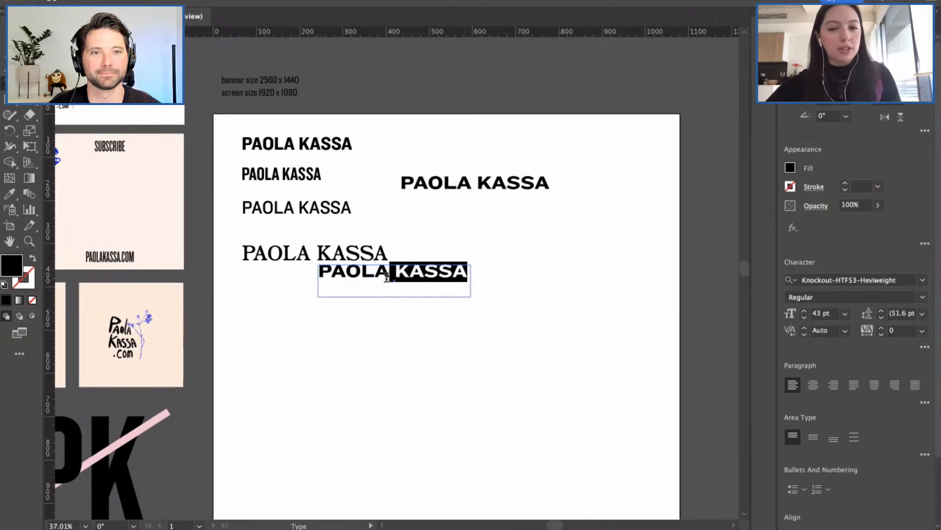
{"action": "key", "text": "Escape"}
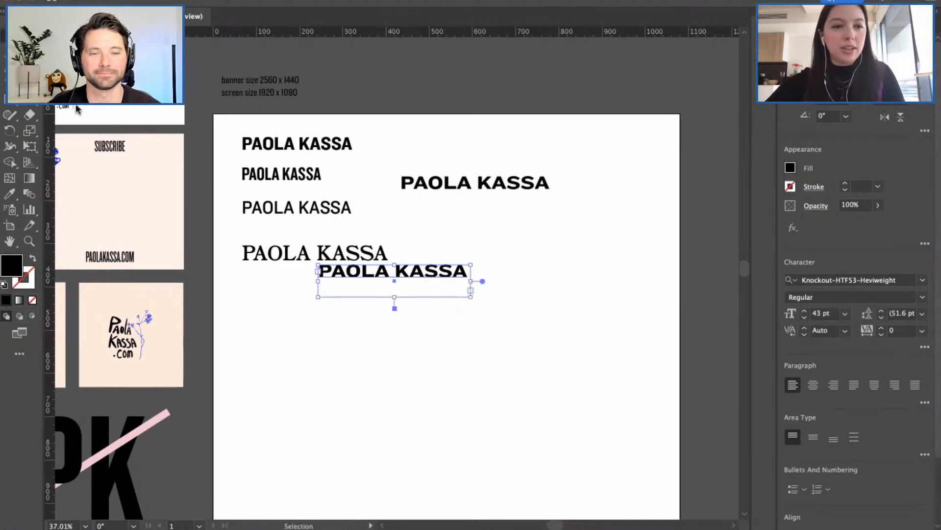
Step: Make the copy's text box taller and break KASSA onto a second line
{"action": "left_click_drag", "start_coordinate": [395, 299], "coordinate": [394, 319]}
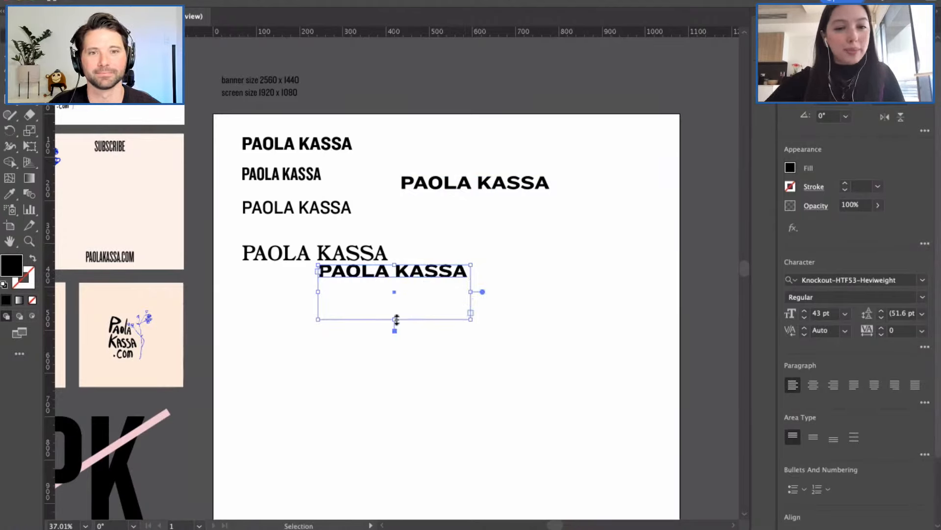
{"action": "double_click", "coordinate": [404, 277]}
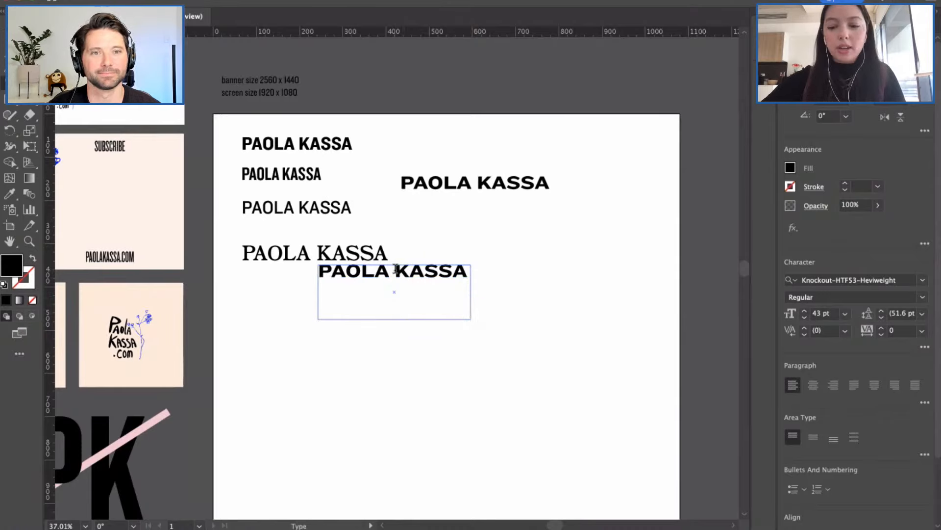
{"action": "key", "text": "Return"}
{"action": "left_click_drag", "start_coordinate": [401, 297], "coordinate": [307, 260]}
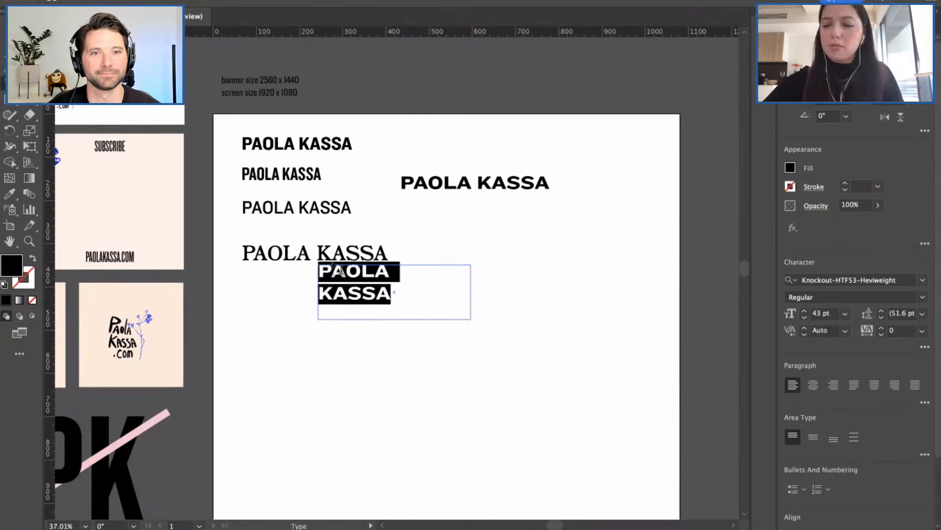
{"action": "left_click", "coordinate": [813, 385]}
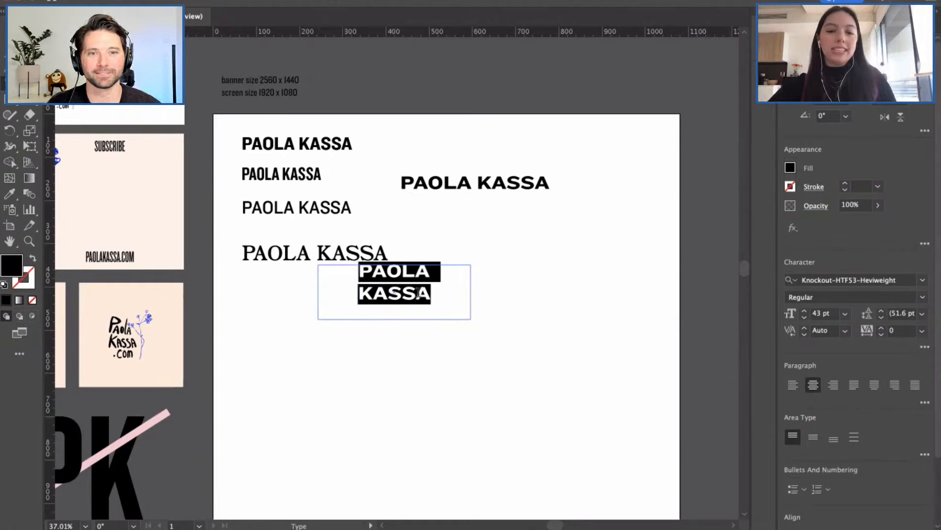
{"action": "left_click", "coordinate": [421, 299]}
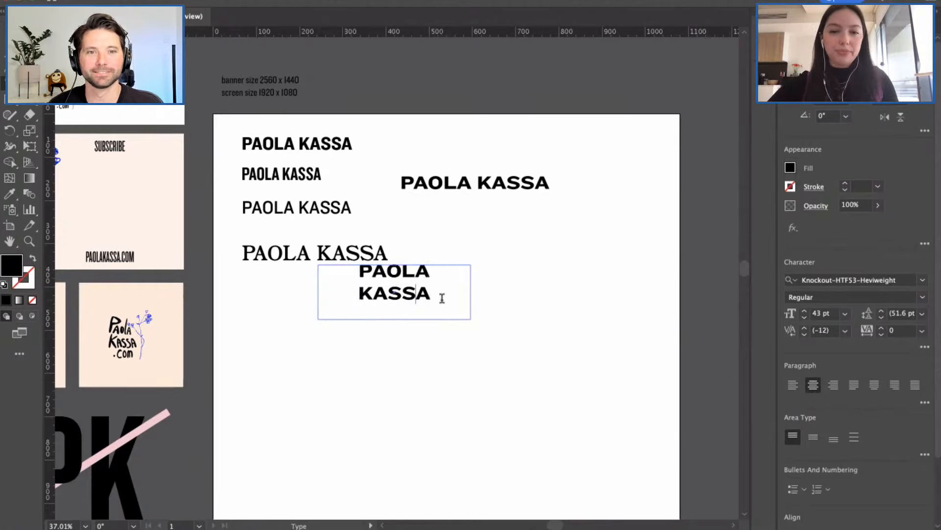
{"action": "left_click_drag", "start_coordinate": [441, 294], "coordinate": [329, 278]}
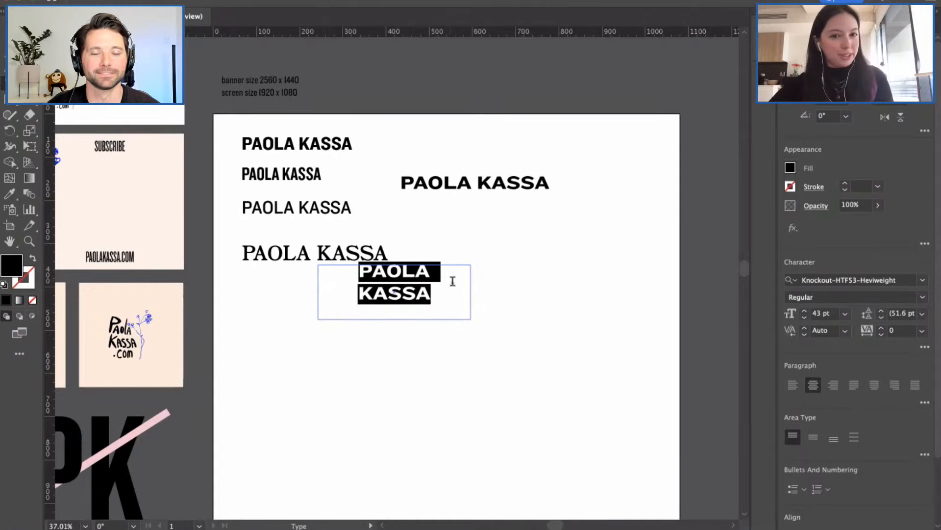
{"action": "left_click", "coordinate": [804, 311]}
{"action": "left_click", "coordinate": [805, 312]}
{"action": "left_click", "coordinate": [805, 311]}
{"action": "left_click", "coordinate": [805, 311]}
{"action": "left_click", "coordinate": [805, 312]}
{"action": "left_click", "coordinate": [804, 311]}
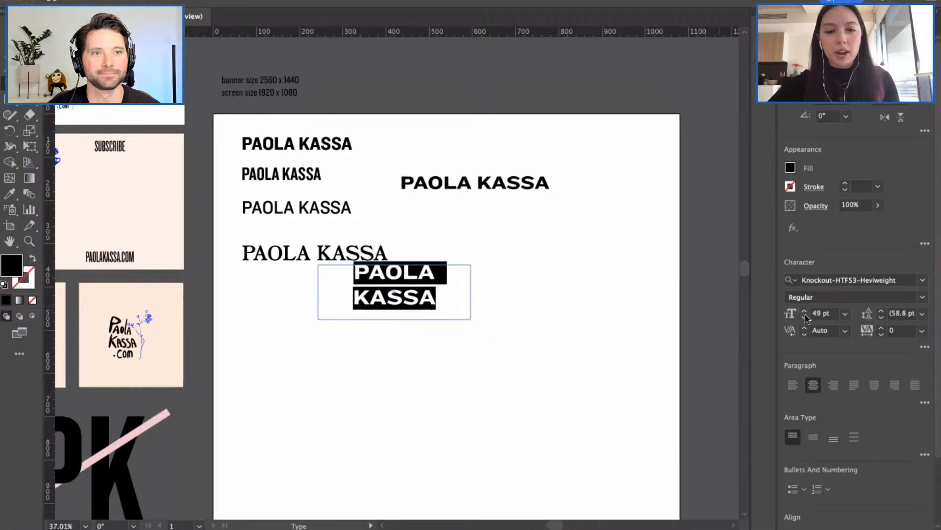
Step: Tighten the leading, then move the stacked name beneath the wide Heviweight line
{"action": "left_click", "coordinate": [882, 318]}
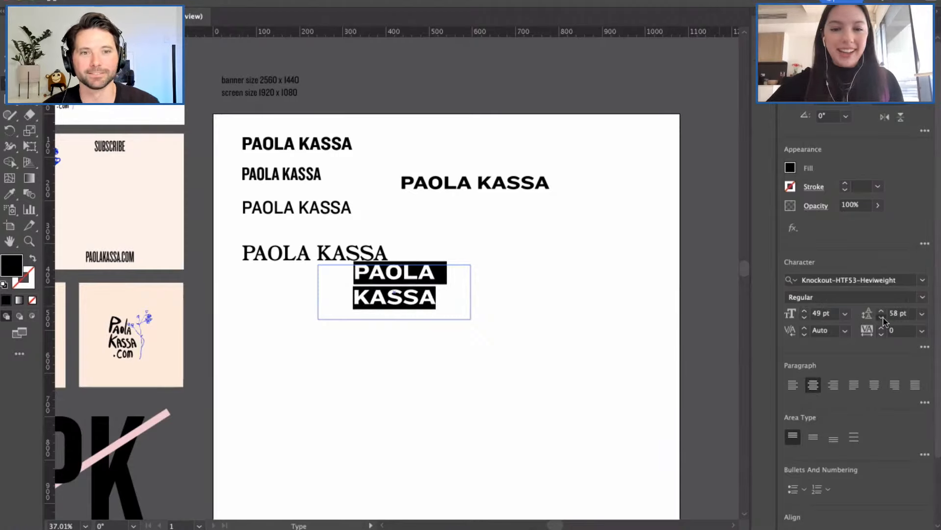
{"action": "left_click", "coordinate": [882, 317]}
{"action": "left_click", "coordinate": [882, 318]}
{"action": "left_click", "coordinate": [882, 318]}
{"action": "left_click", "coordinate": [882, 318]}
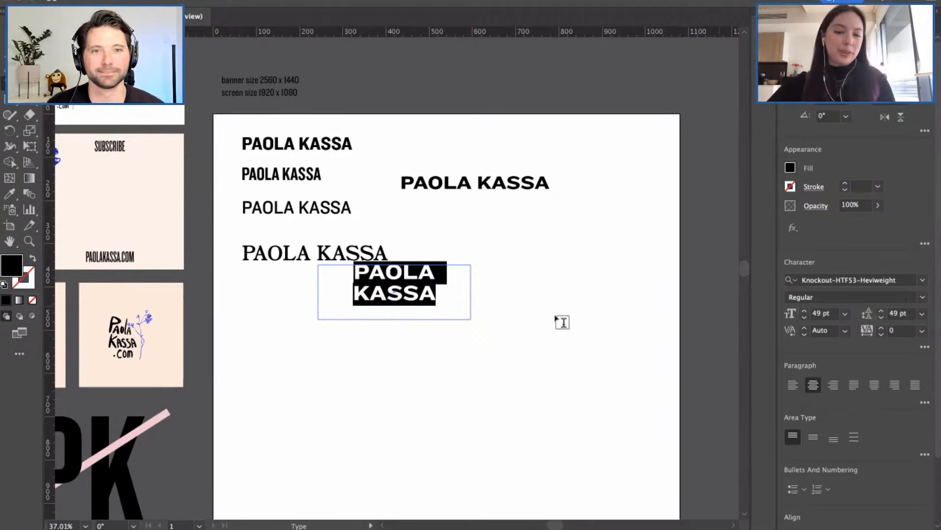
{"action": "left_click", "coordinate": [410, 273]}
{"action": "key", "text": "Escape"}
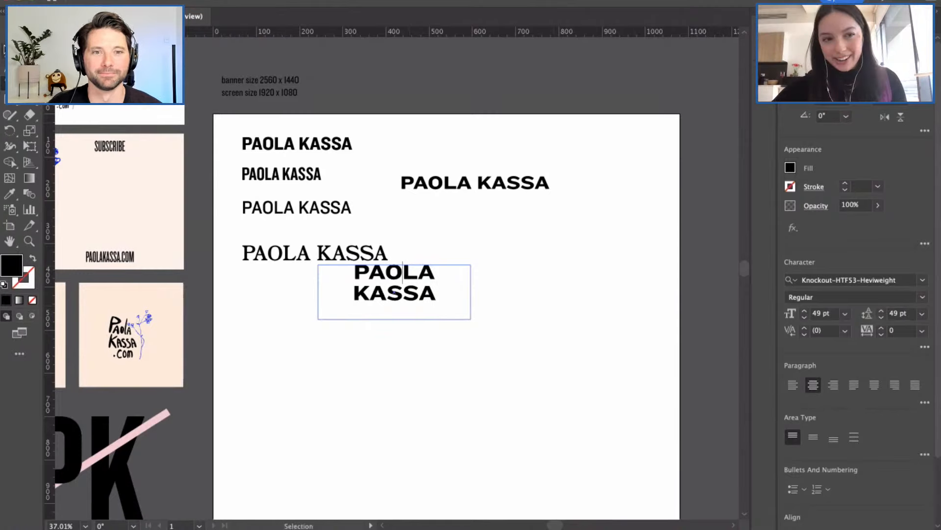
{"action": "left_click", "coordinate": [336, 352]}
{"action": "left_click_drag", "start_coordinate": [394, 294], "coordinate": [479, 243]}
{"action": "left_click", "coordinate": [368, 310]}
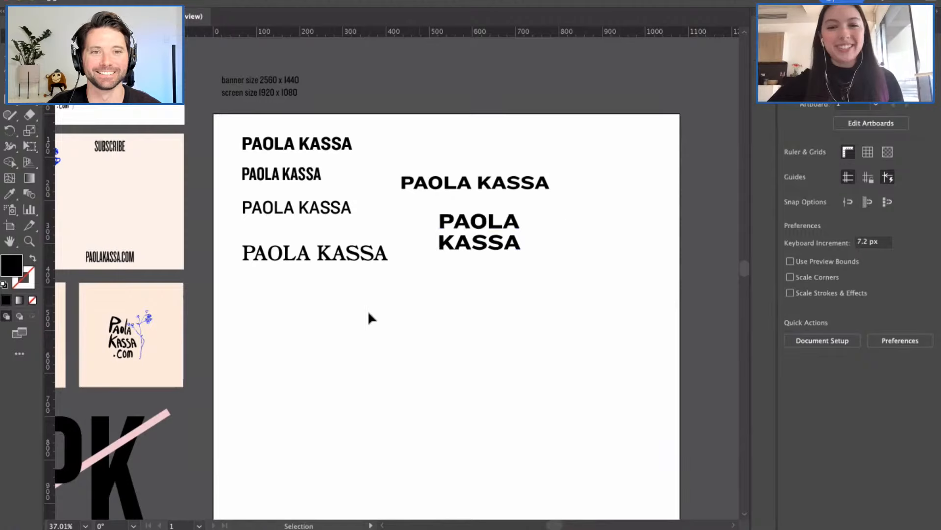
{"action": "scroll", "coordinate": [368, 310], "scroll_direction": "left", "scroll_amount": 2}
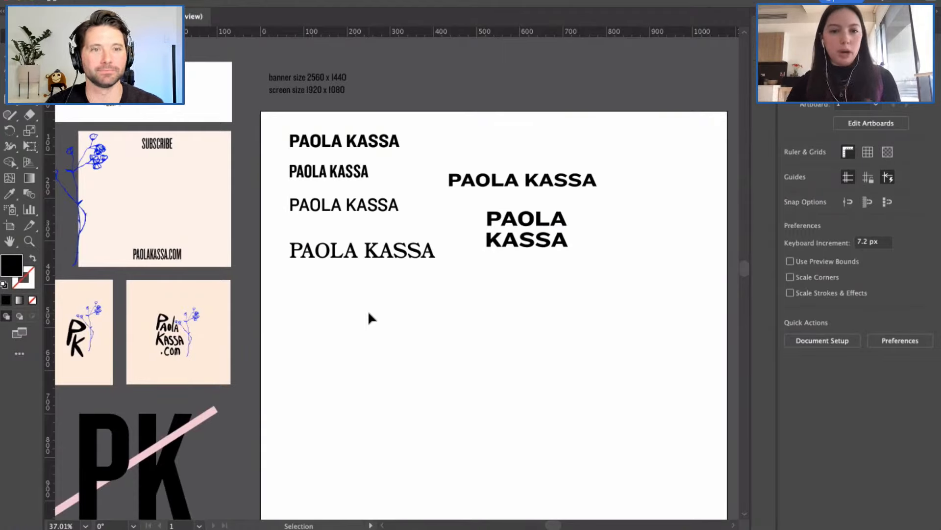
{"action": "scroll", "coordinate": [376, 338], "scroll_direction": "left", "scroll_amount": 3}
{"action": "scroll", "coordinate": [377, 338], "scroll_direction": "down", "scroll_amount": 1}
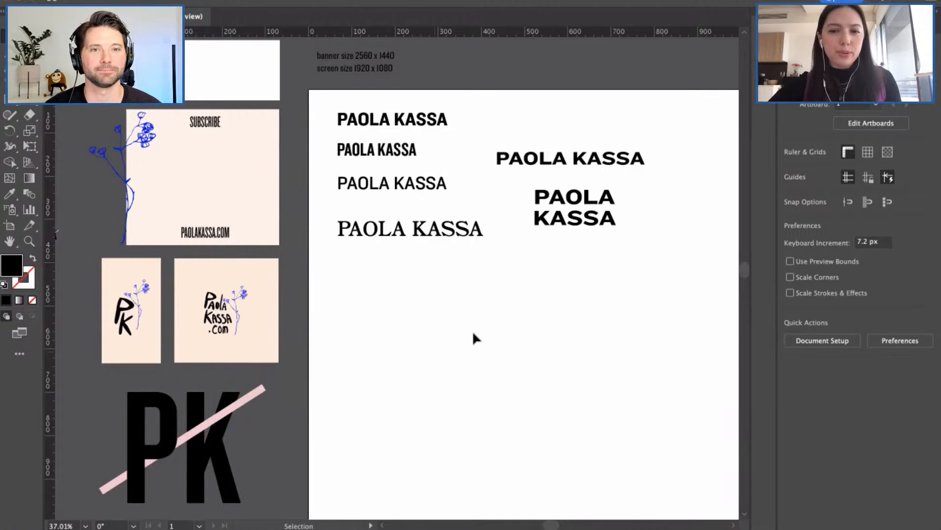
{"action": "scroll", "coordinate": [472, 331], "scroll_direction": "right", "scroll_amount": 2}
{"action": "scroll", "coordinate": [473, 330], "scroll_direction": "up", "scroll_amount": 1}
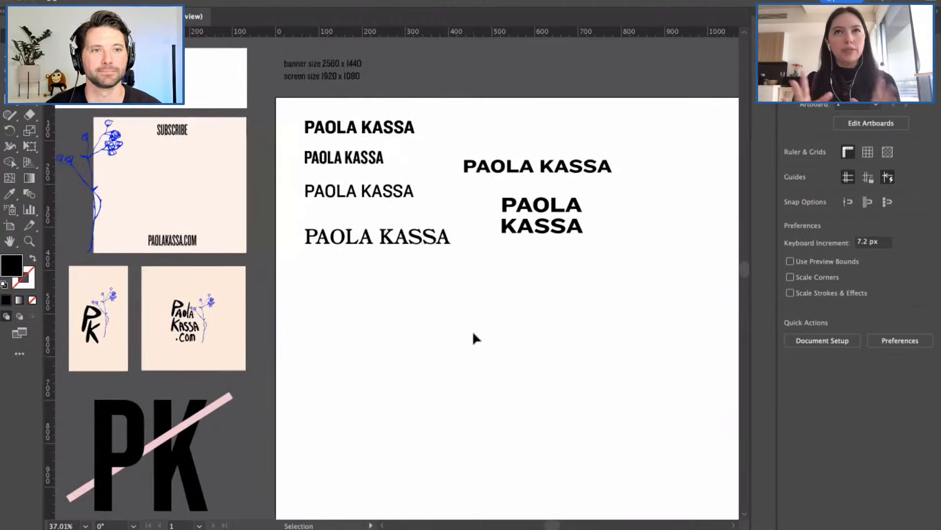
{"action": "left_click", "coordinate": [550, 223]}
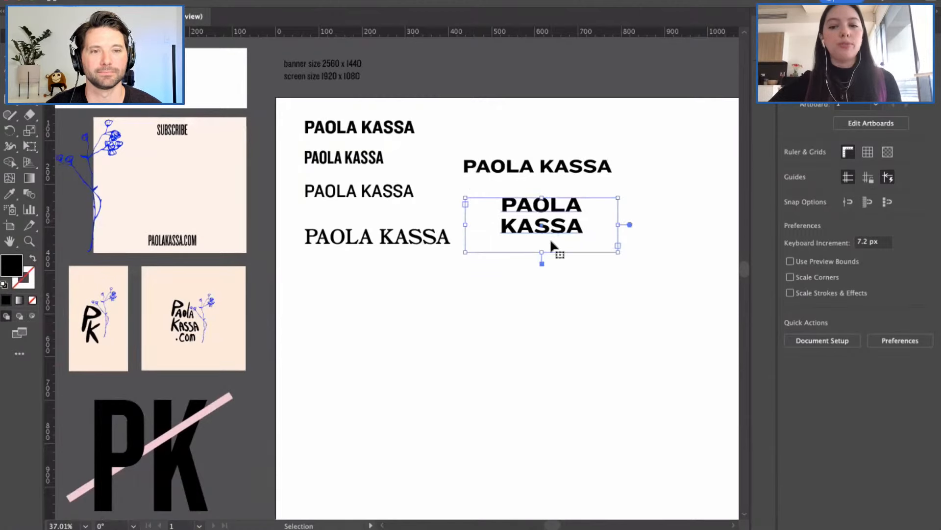
{"action": "left_click_drag", "start_coordinate": [618, 252], "coordinate": [579, 247]}
{"action": "left_click", "coordinate": [582, 288]}
{"action": "scroll", "coordinate": [583, 288], "scroll_direction": "right", "scroll_amount": 2}
{"action": "scroll", "coordinate": [582, 288], "scroll_direction": "up", "scroll_amount": 1}
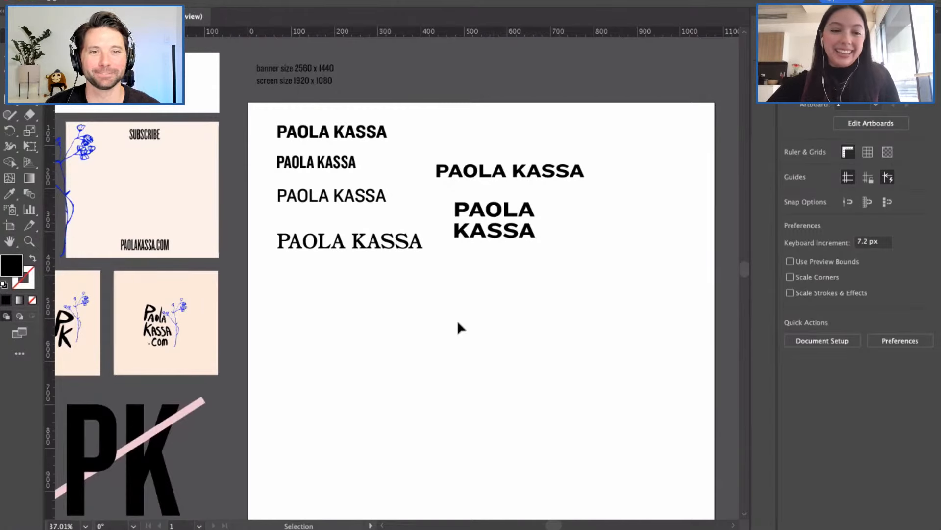
{"action": "scroll", "coordinate": [459, 320], "scroll_direction": "left", "scroll_amount": 5}
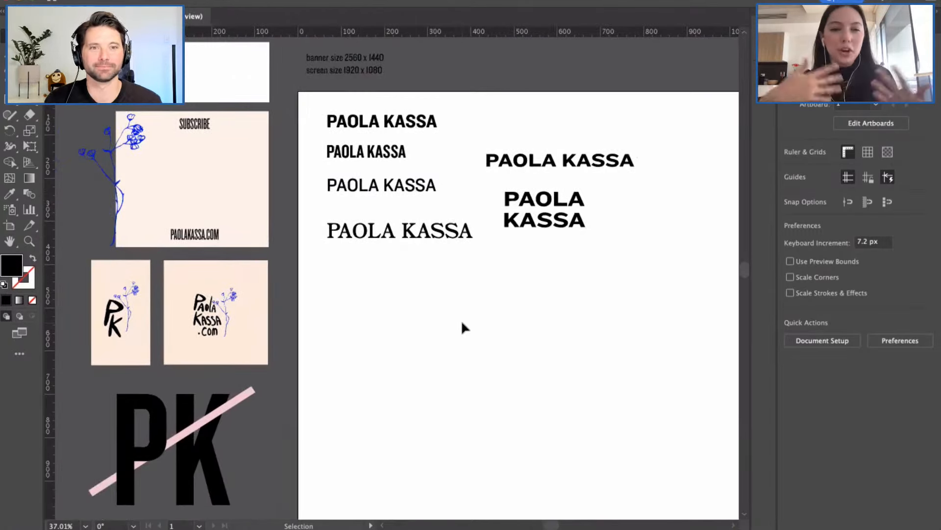
{"action": "scroll", "coordinate": [475, 318], "scroll_direction": "down", "scroll_amount": 2}
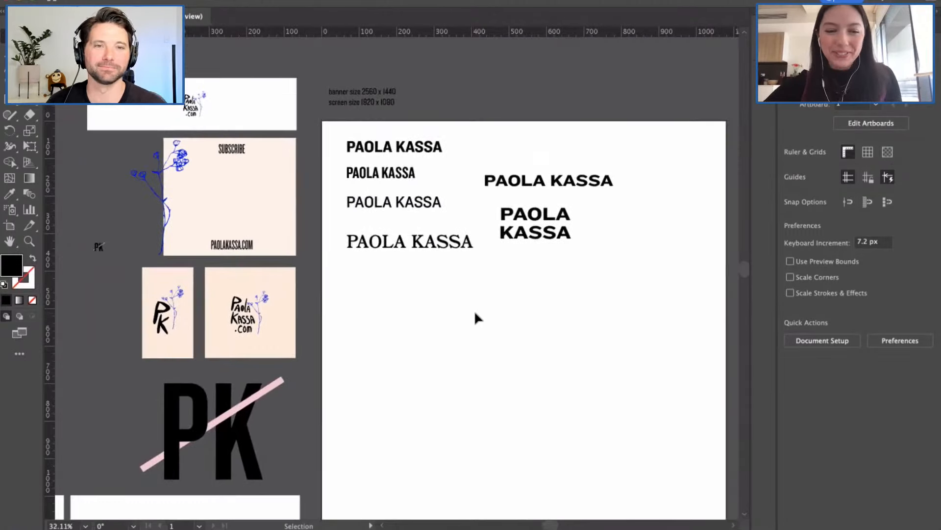
{"action": "scroll", "coordinate": [460, 294], "scroll_direction": "down", "scroll_amount": 2}
{"action": "scroll", "coordinate": [460, 294], "scroll_direction": "left", "scroll_amount": 1}
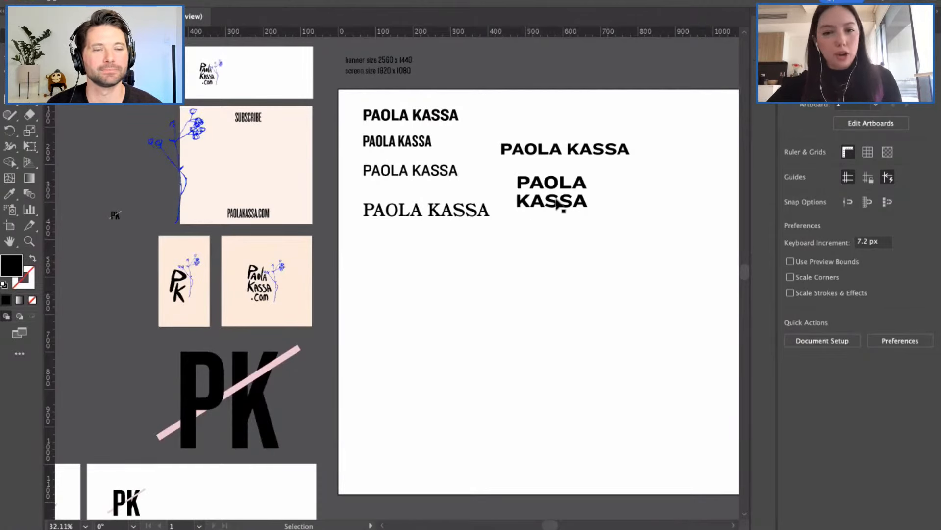
Step: Duplicate the stacked name to the right and set the copy in Knockout-HTF31-JuniorMiddlewt
{"action": "left_click_drag", "start_coordinate": [561, 205], "coordinate": [648, 209]}
{"action": "left_click", "coordinate": [545, 264]}
{"action": "double_click", "coordinate": [648, 210]}
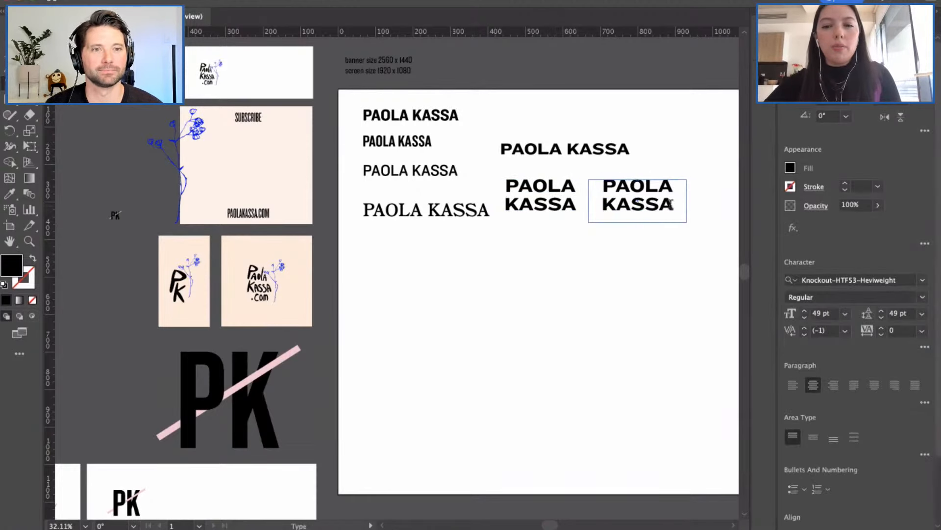
{"action": "key", "text": "ctrl+a"}
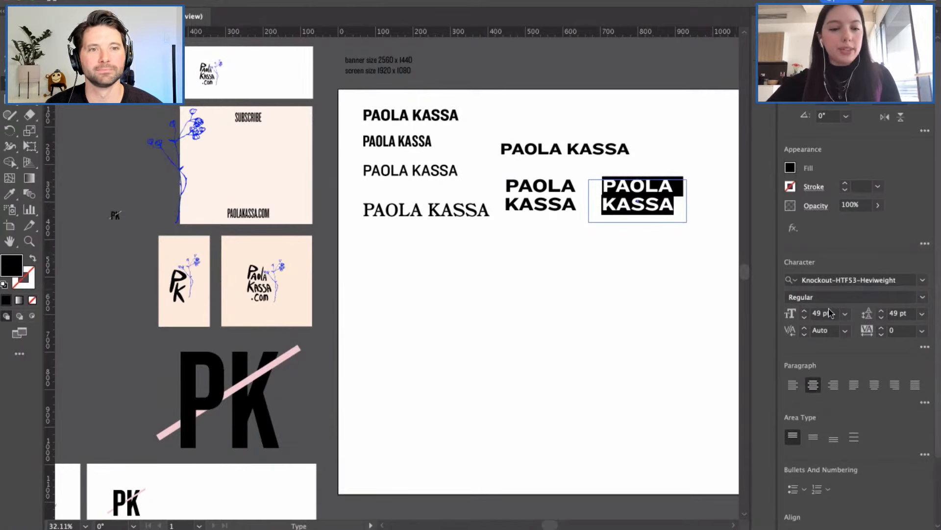
{"action": "left_click", "coordinate": [923, 280]}
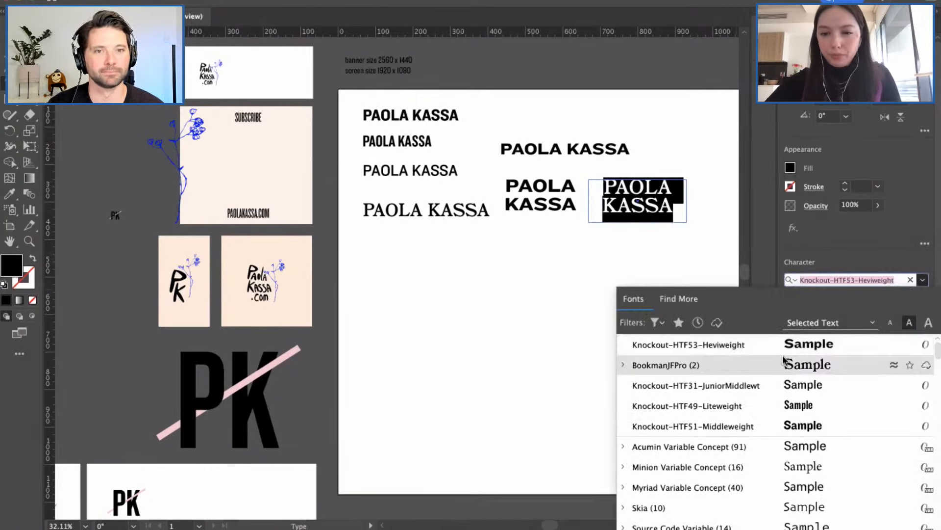
{"action": "left_click", "coordinate": [719, 387]}
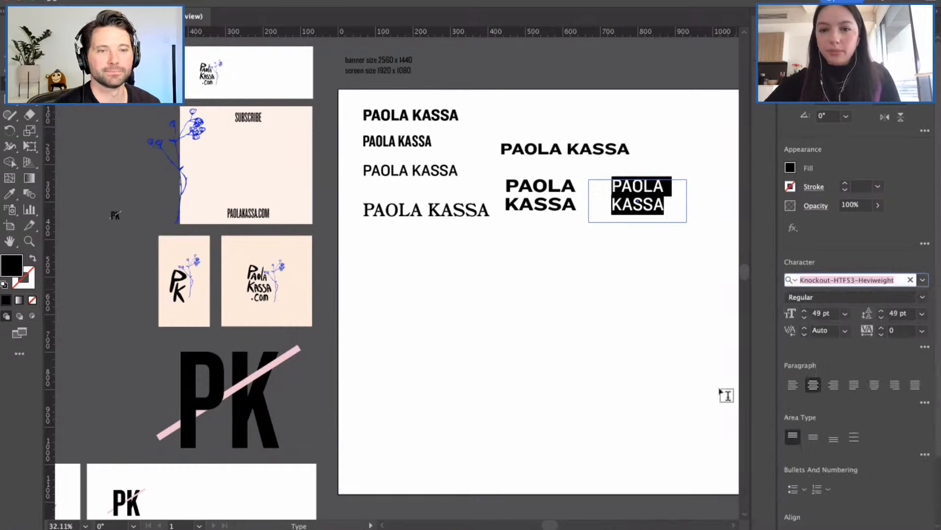
{"action": "key", "text": "Escape"}
Step: Nudge the lighter copy left, closer to the bold stacked name
{"action": "left_click", "coordinate": [617, 234]}
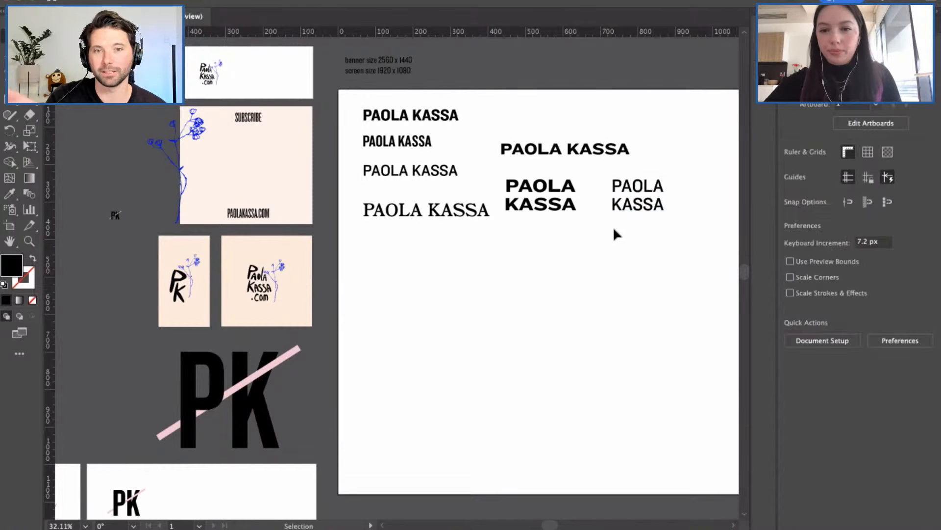
{"action": "left_click_drag", "start_coordinate": [637, 204], "coordinate": [623, 208]}
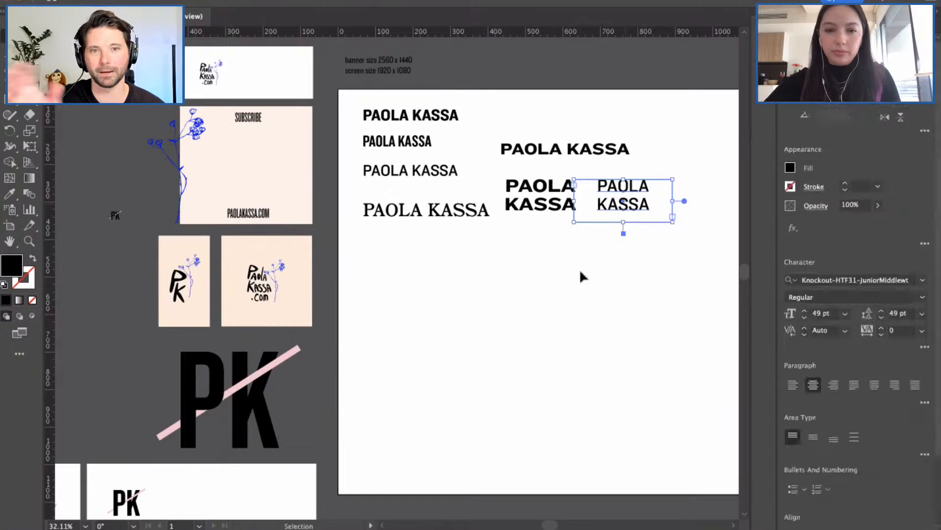
{"action": "left_click", "coordinate": [581, 277]}
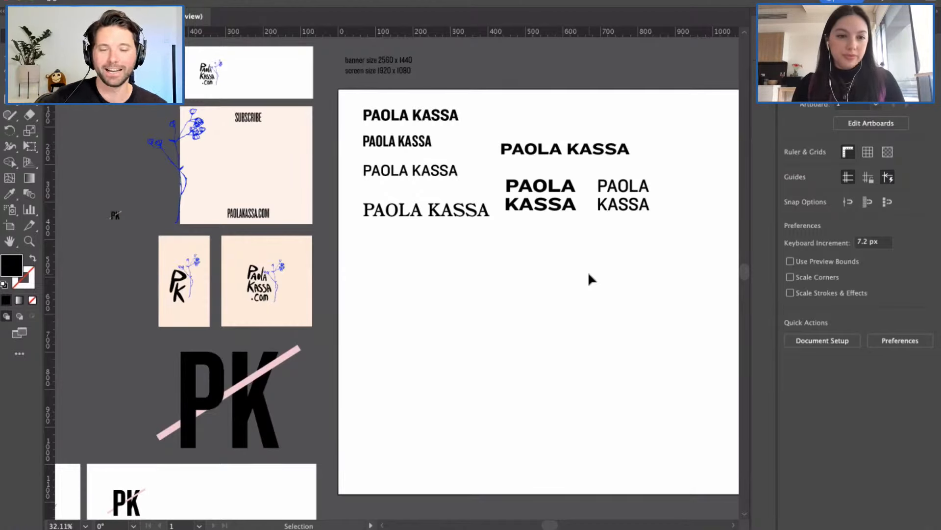
Step: Add a PK text box below the name lockups and shrink it to fit
{"action": "right_click", "coordinate": [545, 246]}
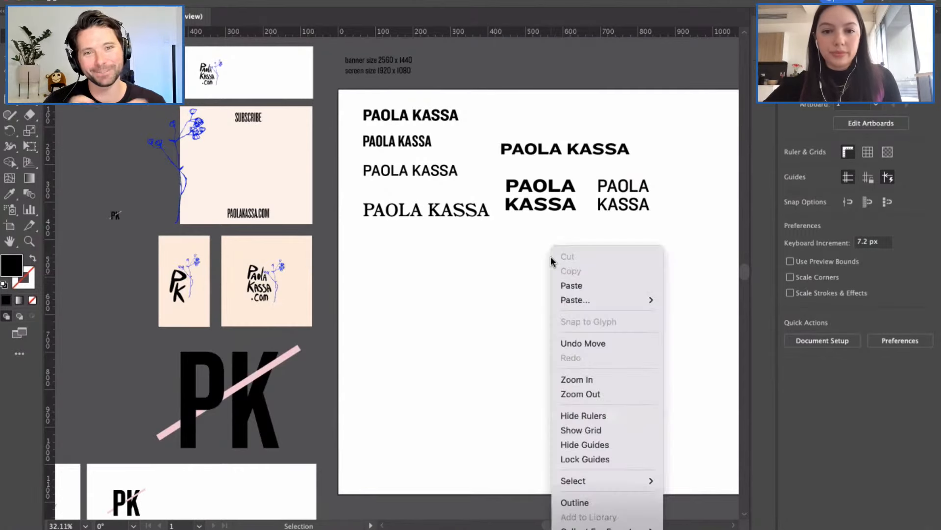
{"action": "left_click", "coordinate": [515, 265]}
{"action": "scroll", "coordinate": [520, 262], "scroll_direction": "up", "scroll_amount": 1}
{"action": "scroll", "coordinate": [521, 262], "scroll_direction": "right", "scroll_amount": 1}
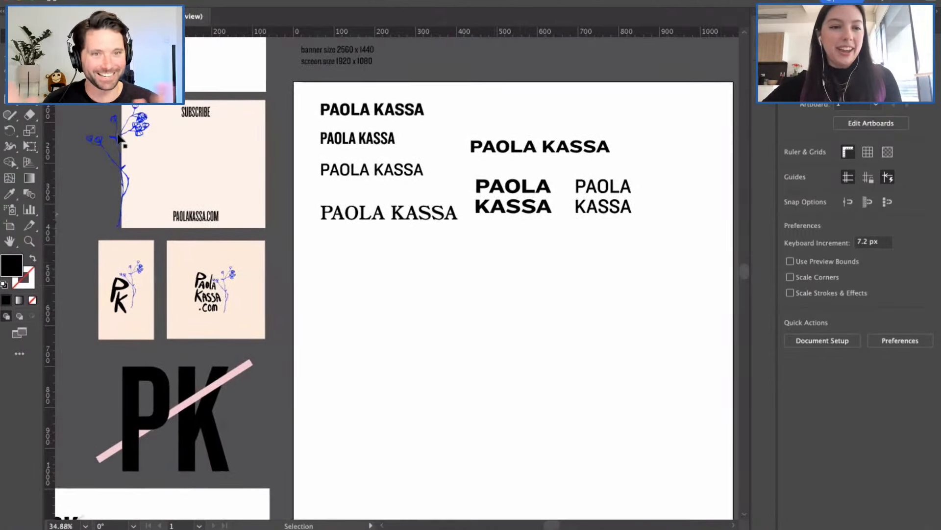
{"action": "left_click", "coordinate": [9, 83]}
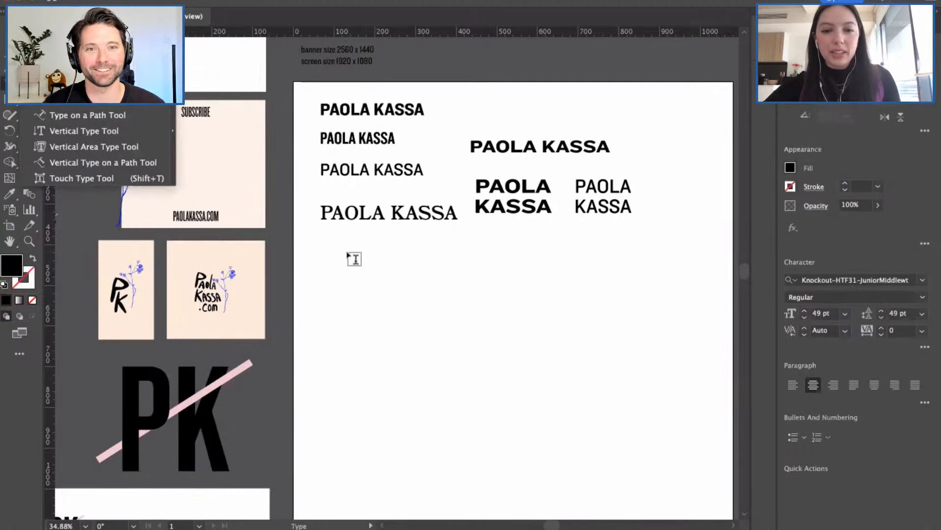
{"action": "left_click_drag", "start_coordinate": [348, 251], "coordinate": [442, 345]}
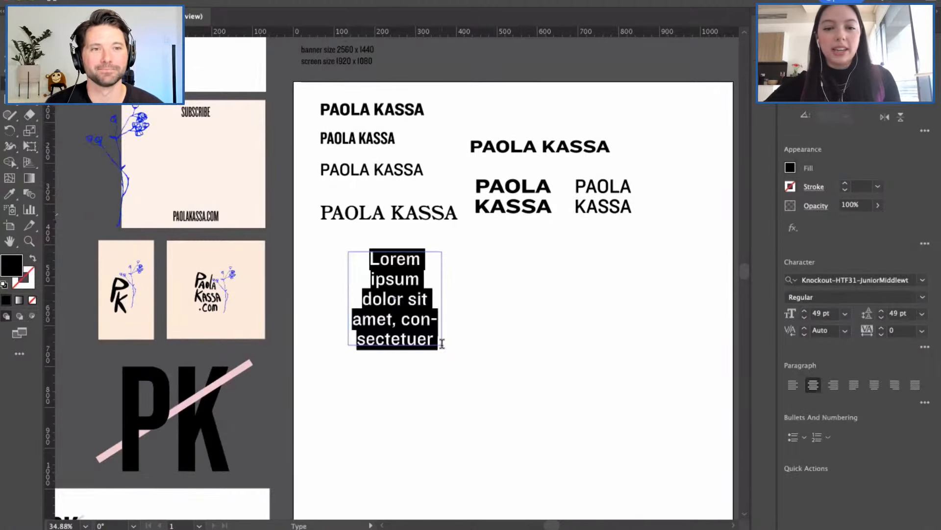
{"action": "type", "text": "P"}
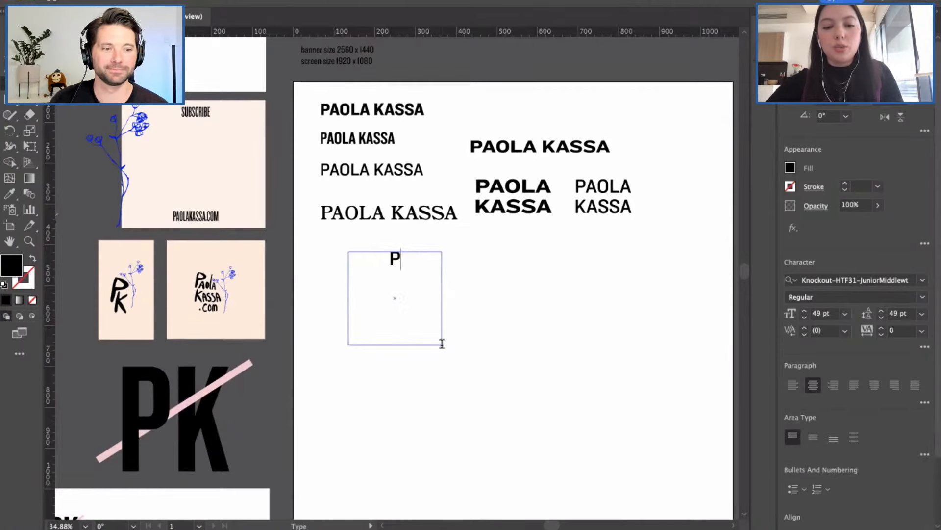
{"action": "type", "text": "K"}
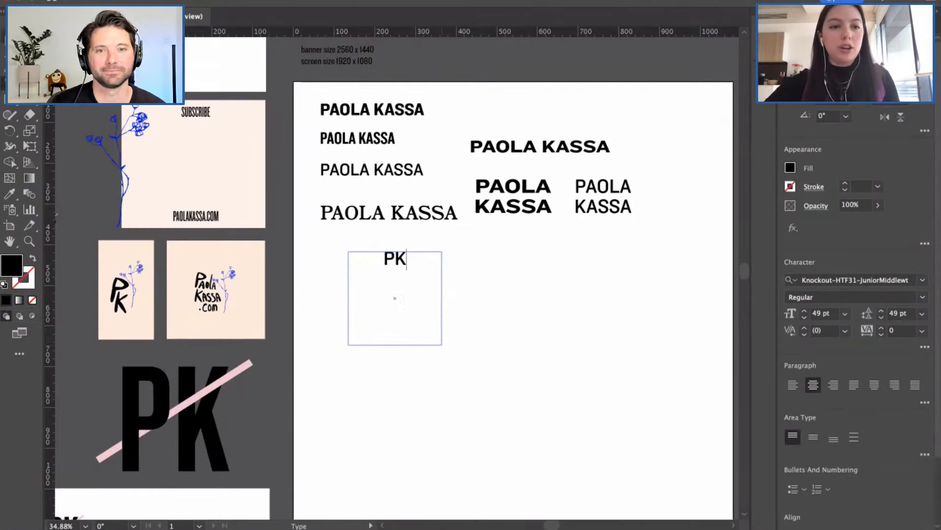
{"action": "key", "text": "Escape"}
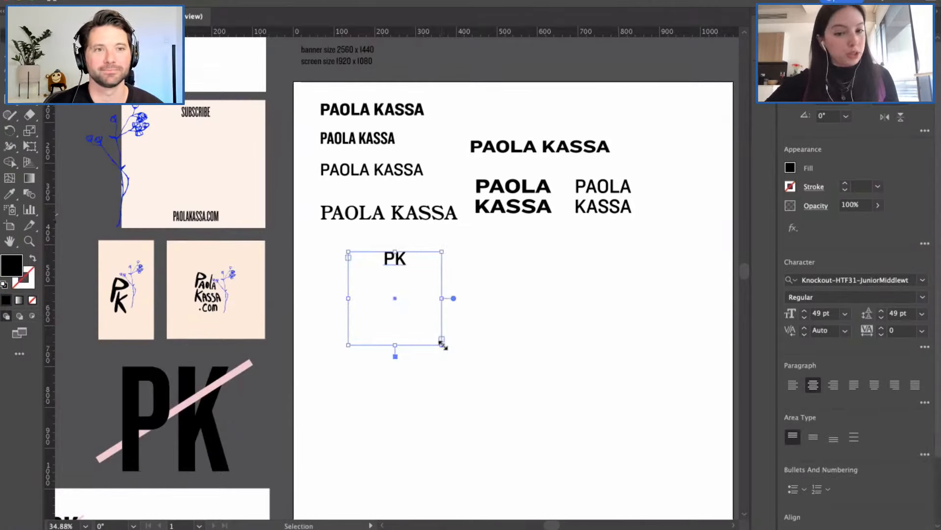
{"action": "left_click_drag", "start_coordinate": [440, 340], "coordinate": [406, 273]}
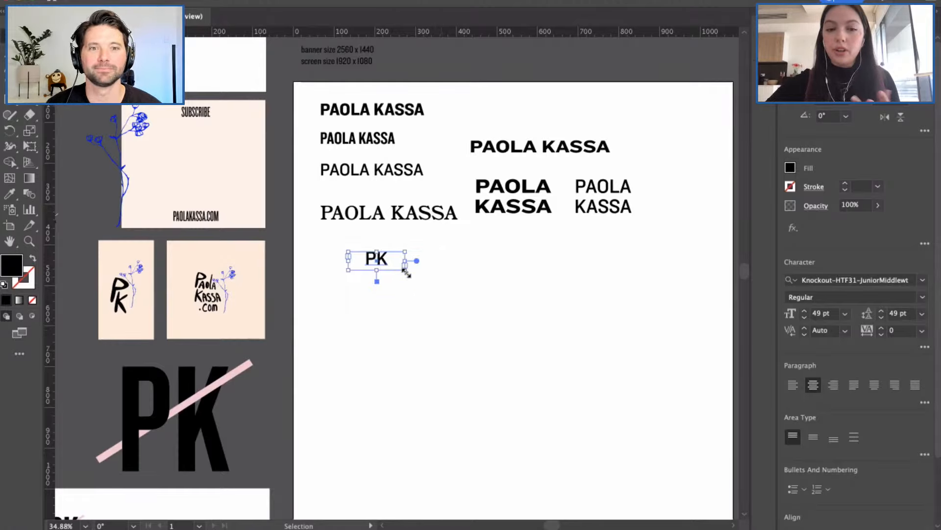
{"action": "left_click", "coordinate": [446, 278]}
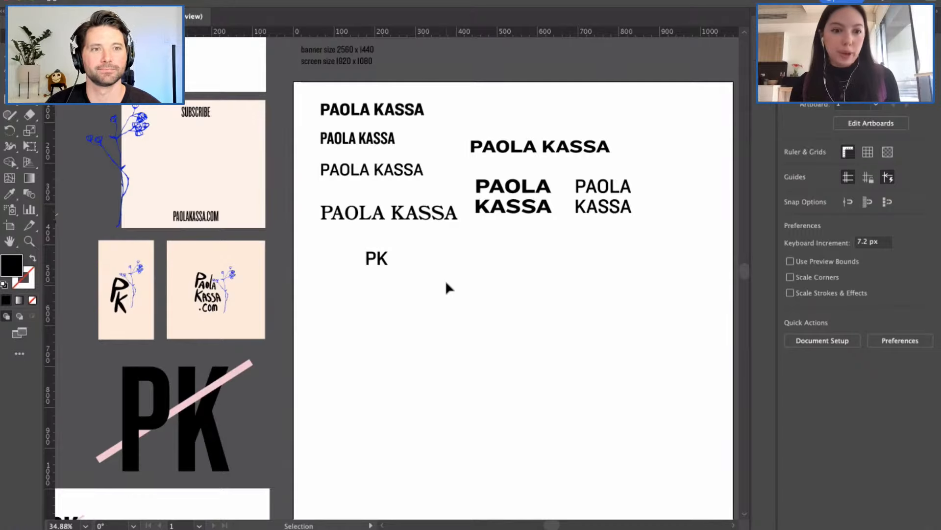
Step: Highlight the PK letters in edit mode, then exit and deselect them
{"action": "left_click", "coordinate": [380, 262]}
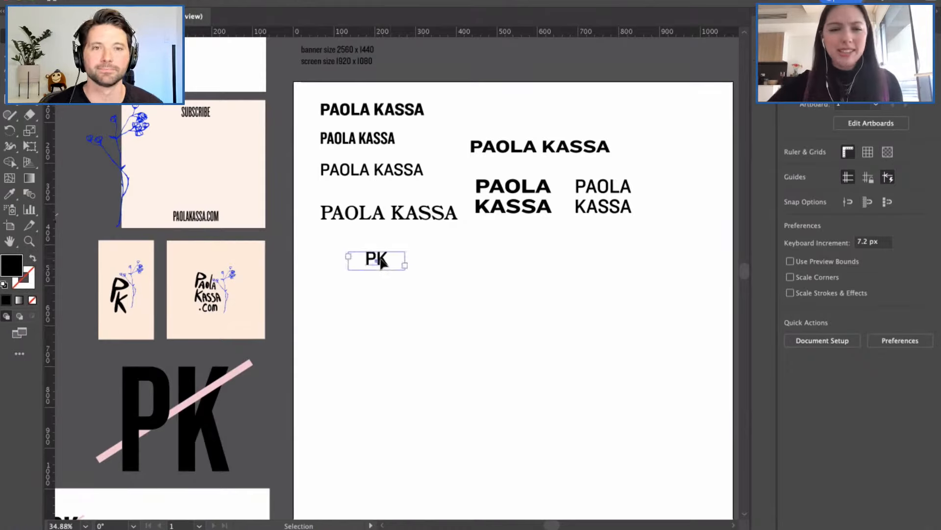
{"action": "double_click", "coordinate": [363, 259]}
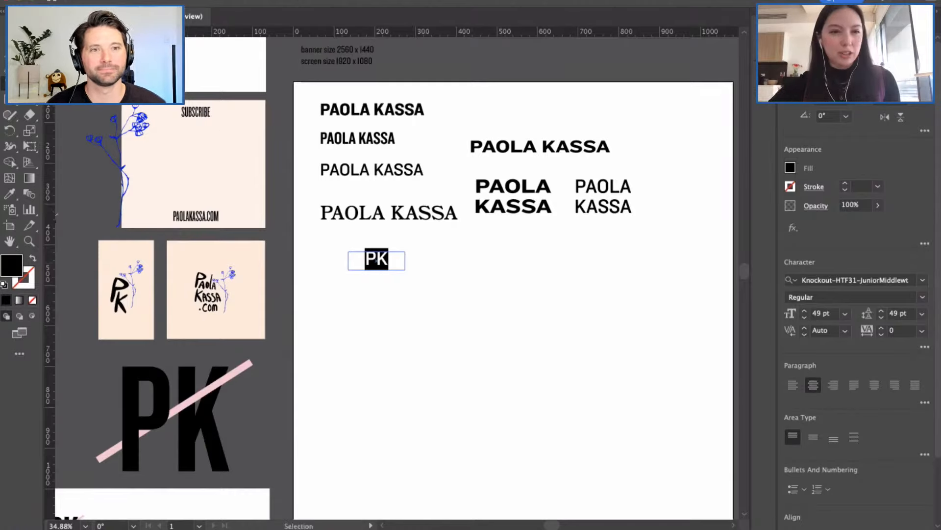
{"action": "key", "text": "Escape"}
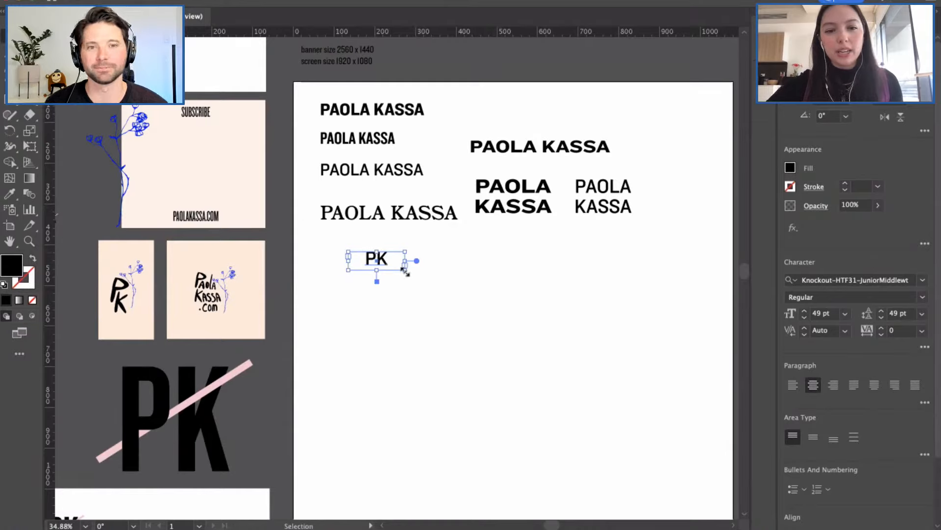
{"action": "left_click", "coordinate": [483, 294]}
{"action": "scroll", "coordinate": [471, 293], "scroll_direction": "right", "scroll_amount": 2}
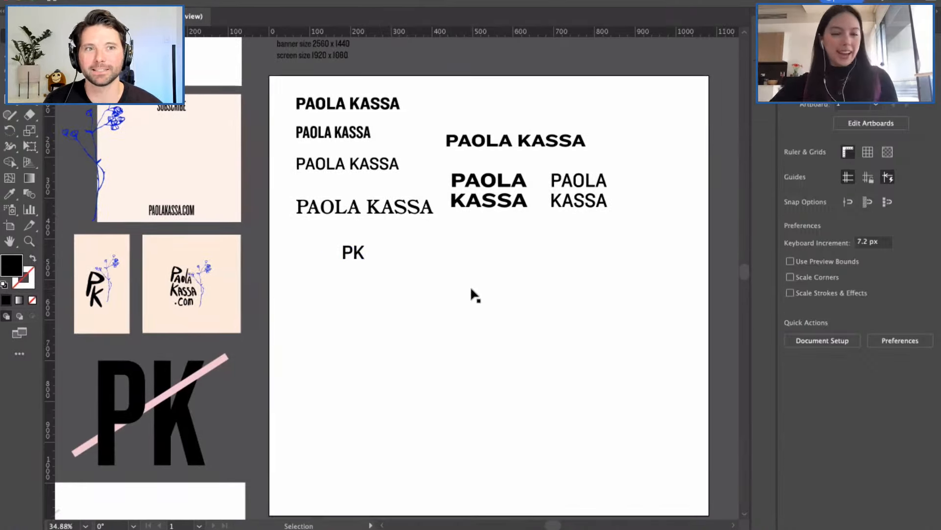
Step: Copy the two-line Heviweight lockup beside the PK and retype it as P
{"action": "left_click", "coordinate": [491, 208]}
{"action": "key", "text": "a"}
{"action": "key", "text": "super+c"}
{"action": "key", "text": "super+v"}
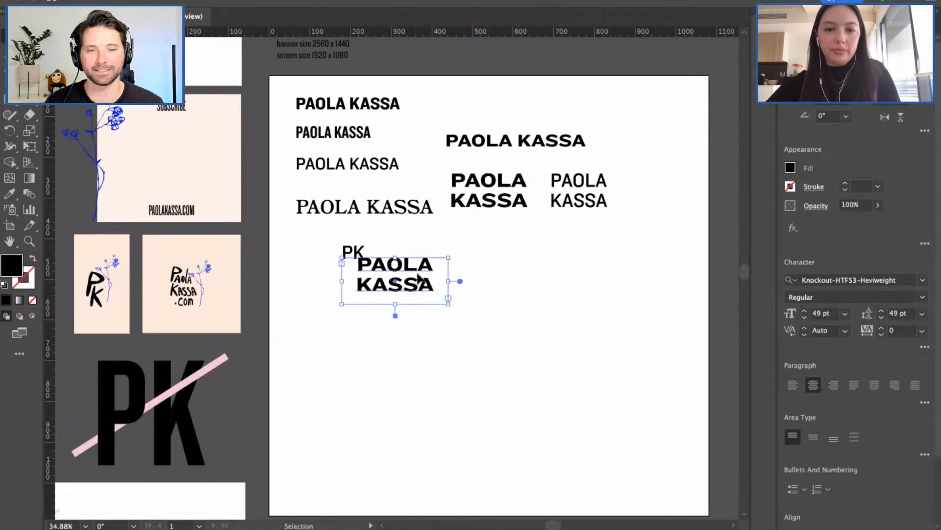
{"action": "left_click_drag", "start_coordinate": [420, 280], "coordinate": [407, 246]}
{"action": "double_click", "coordinate": [480, 264]}
{"action": "type", "text": "P"}
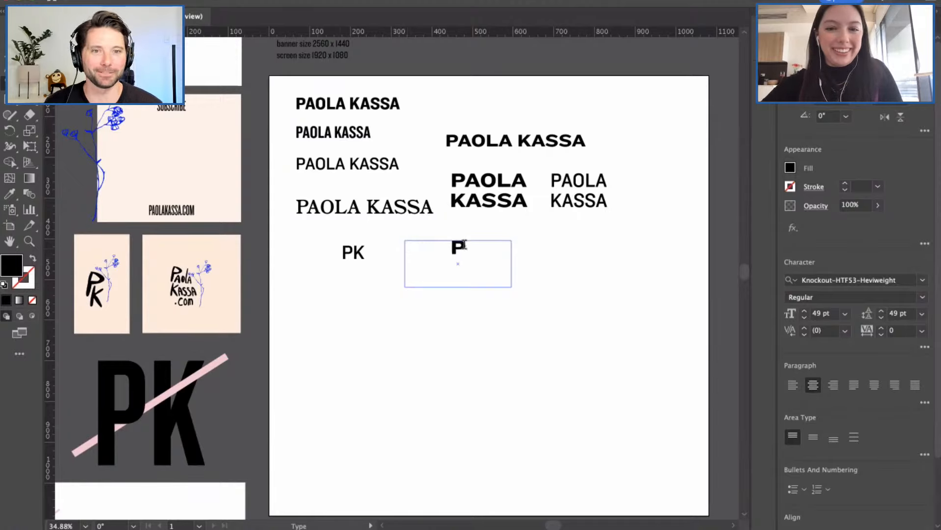
{"action": "key", "text": "Escape"}
Step: Convert the P to outlines with Type > Create Outlines and scale it up large
{"action": "left_click", "coordinate": [10, 36]}
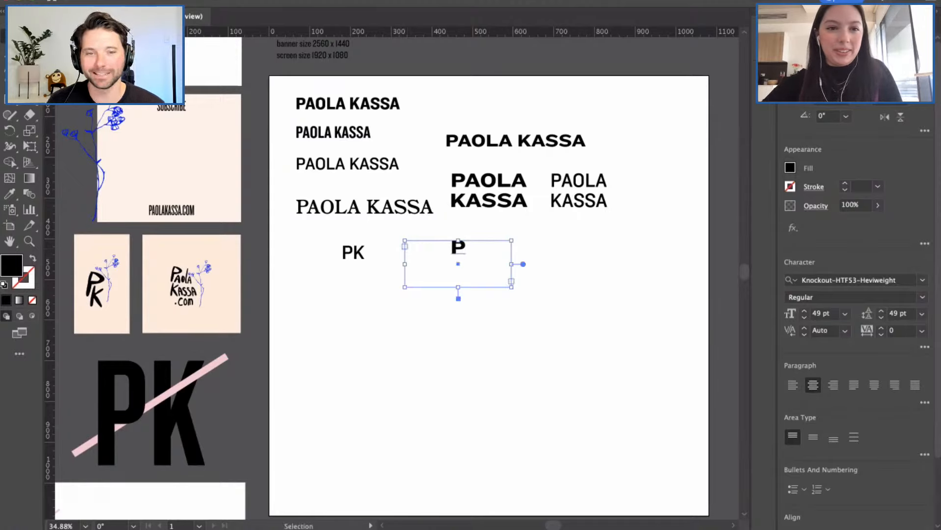
{"action": "left_click", "coordinate": [193, 1]}
{"action": "left_click", "coordinate": [216, 219]}
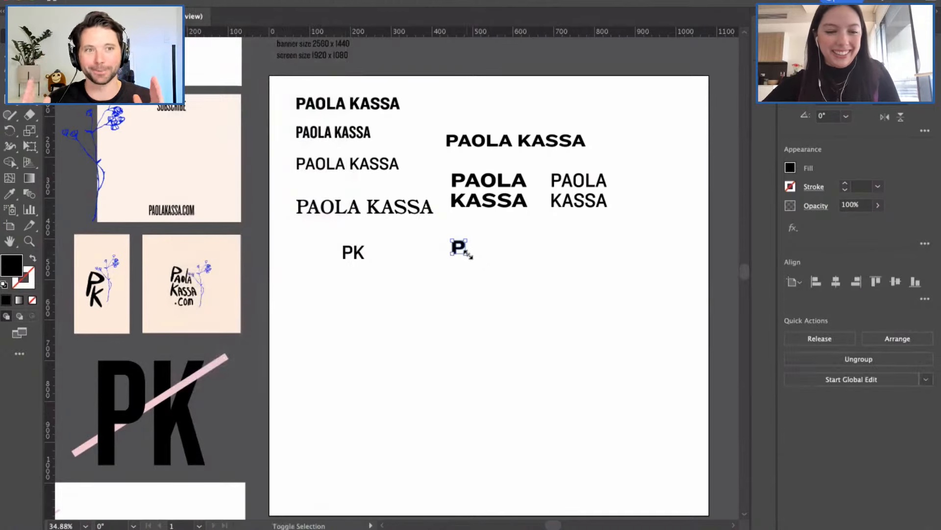
{"action": "left_click_drag", "start_coordinate": [469, 253], "coordinate": [553, 346]}
{"action": "left_click", "coordinate": [581, 346]}
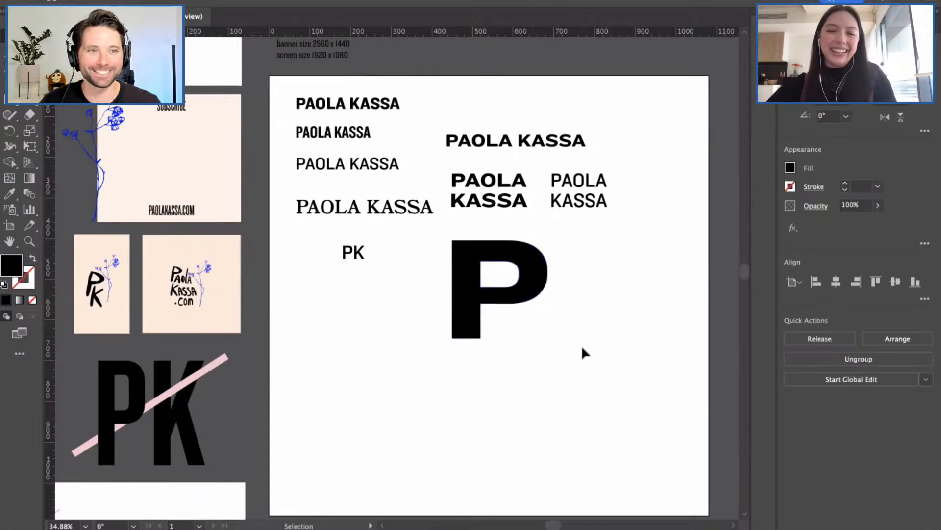
{"action": "scroll", "coordinate": [553, 310], "scroll_direction": "right", "scroll_amount": 2}
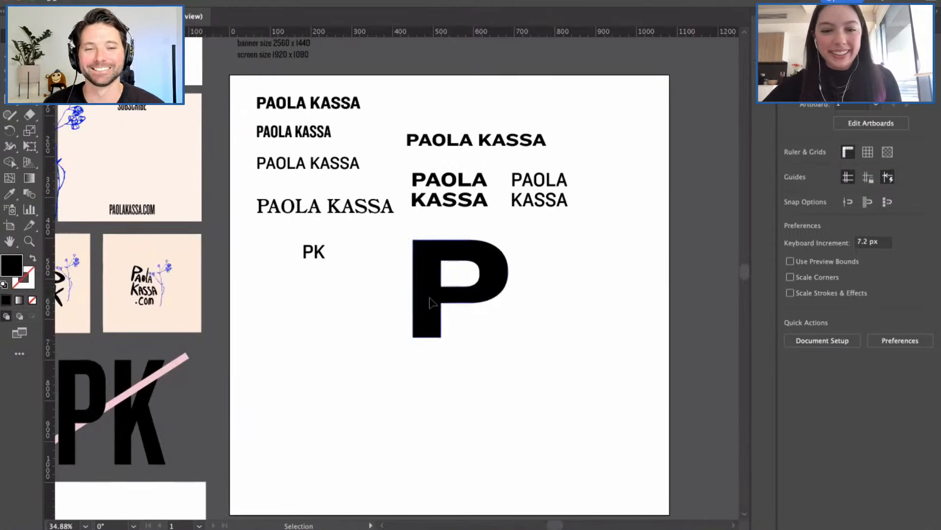
{"action": "left_click", "coordinate": [415, 280]}
Step: Widen the big P's stem to the left by dragging its left-edge anchors outward
{"action": "left_click", "coordinate": [390, 271]}
{"action": "left_click", "coordinate": [416, 260]}
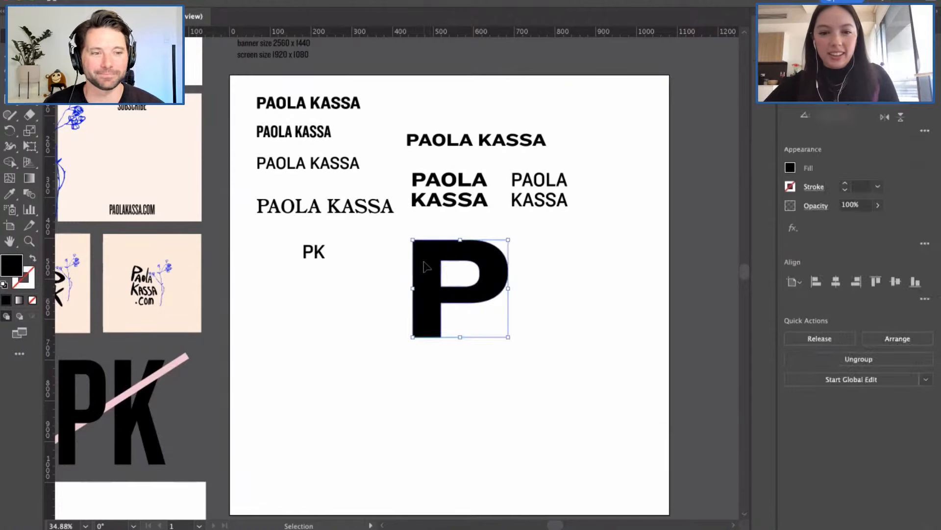
{"action": "left_click", "coordinate": [395, 260]}
{"action": "key", "text": "a"}
{"action": "left_click_drag", "start_coordinate": [395, 233], "coordinate": [429, 346]}
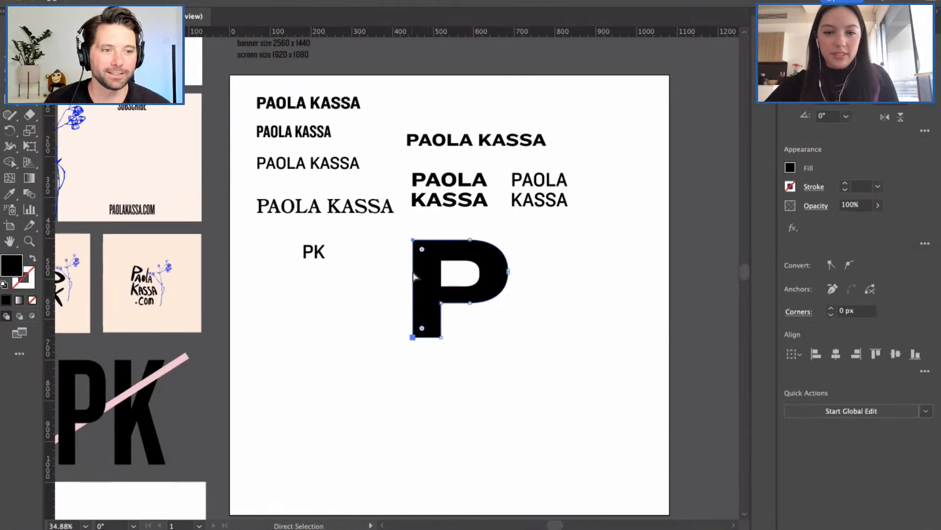
{"action": "left_click_drag", "start_coordinate": [414, 277], "coordinate": [378, 279]}
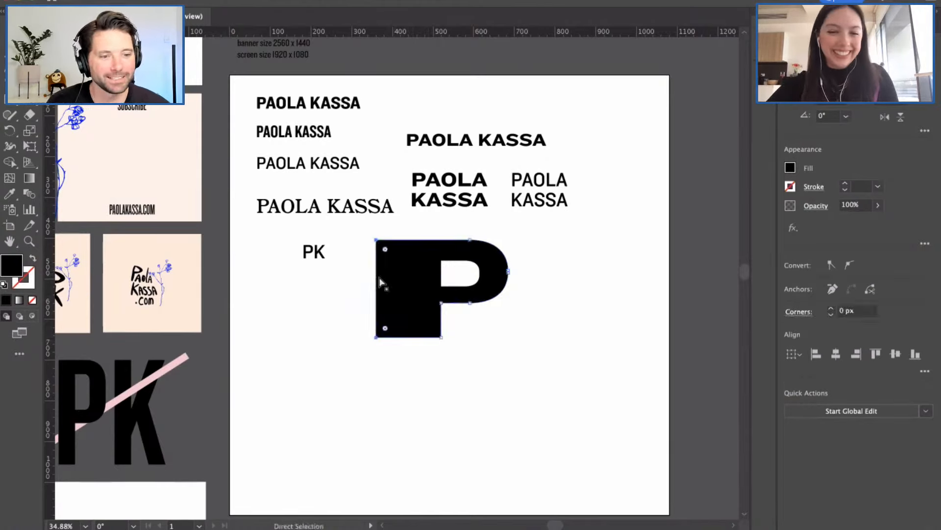
{"action": "left_click", "coordinate": [518, 330]}
Step: Drag the stem's bottom anchors down to lengthen the P's leg into a heavy block
{"action": "scroll", "coordinate": [438, 313], "scroll_direction": "down", "scroll_amount": 2}
{"action": "scroll", "coordinate": [438, 313], "scroll_direction": "right", "scroll_amount": 1}
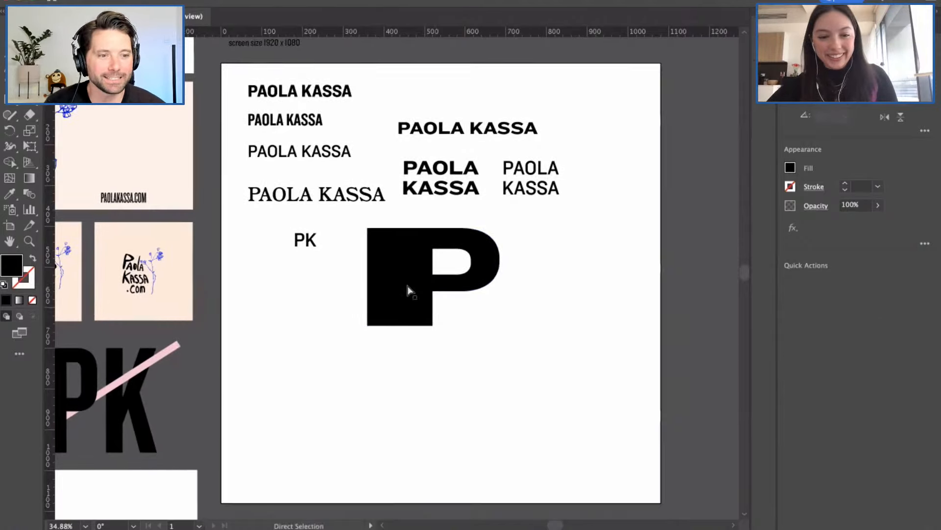
{"action": "scroll", "coordinate": [407, 290], "scroll_direction": "up", "scroll_amount": 2}
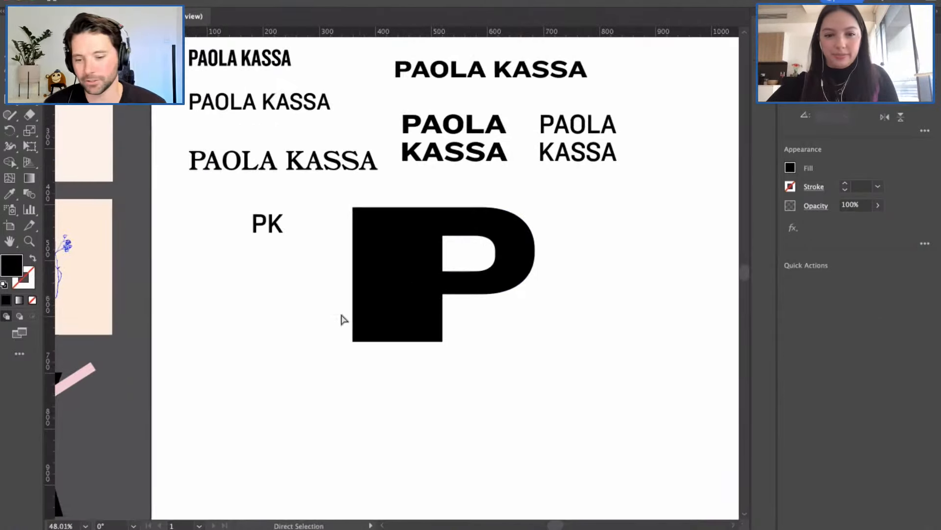
{"action": "left_click_drag", "start_coordinate": [342, 315], "coordinate": [460, 356]}
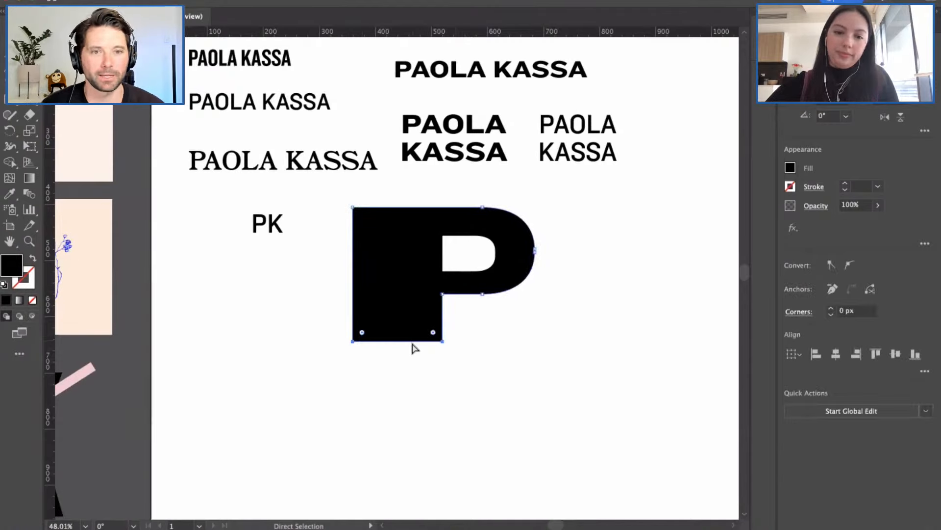
{"action": "left_click_drag", "start_coordinate": [410, 343], "coordinate": [414, 385]}
{"action": "left_click", "coordinate": [513, 373]}
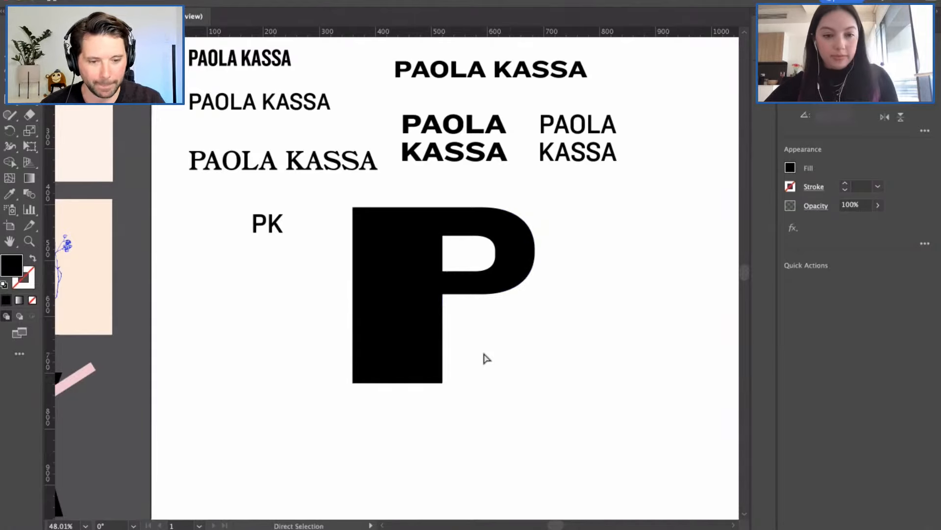
{"action": "scroll", "coordinate": [486, 361], "scroll_direction": "down", "scroll_amount": 1}
{"action": "scroll", "coordinate": [483, 362], "scroll_direction": "down", "scroll_amount": 2}
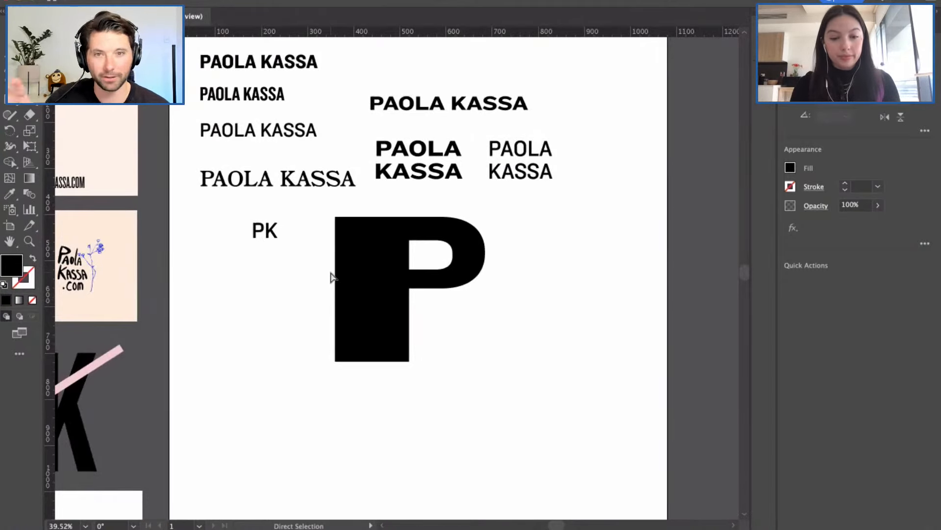
{"action": "scroll", "coordinate": [331, 277], "scroll_direction": "left", "scroll_amount": 3}
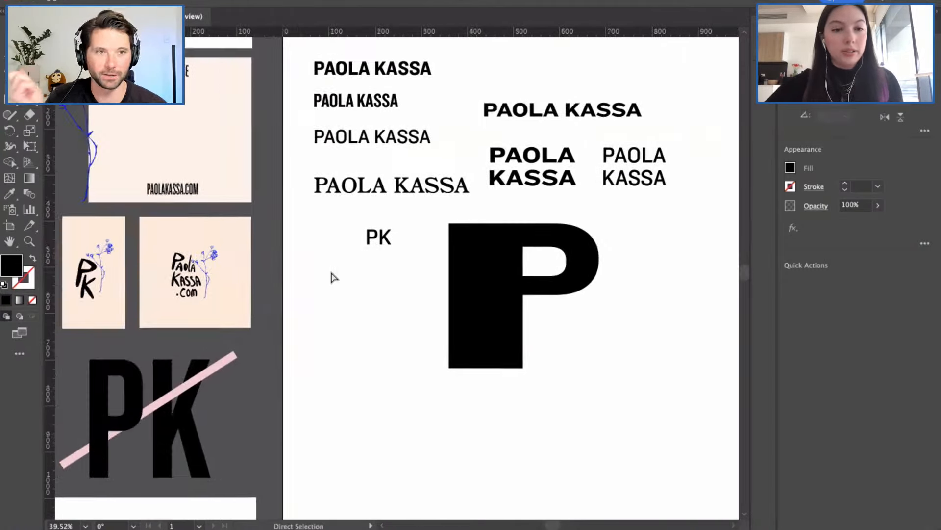
{"action": "scroll", "coordinate": [328, 273], "scroll_direction": "left", "scroll_amount": 3}
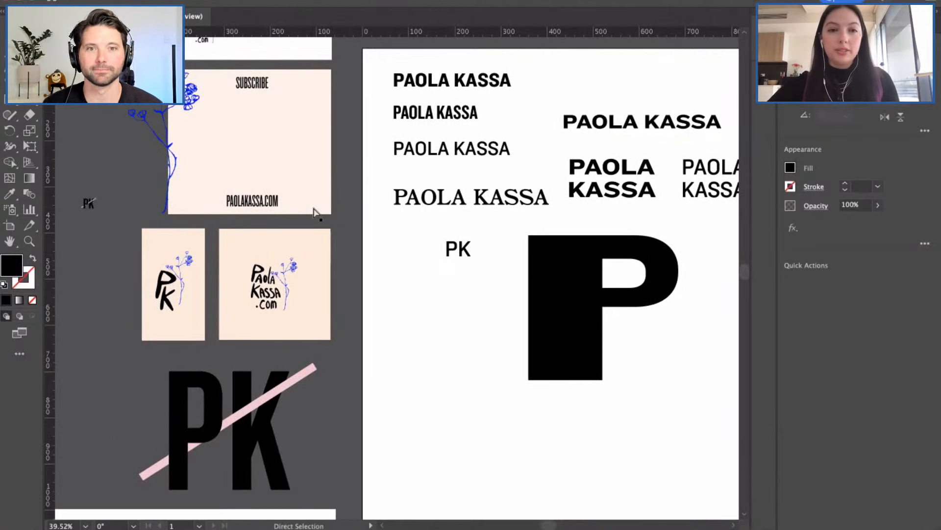
{"action": "left_click", "coordinate": [213, 151]}
{"action": "scroll", "coordinate": [214, 155], "scroll_direction": "left", "scroll_amount": 2}
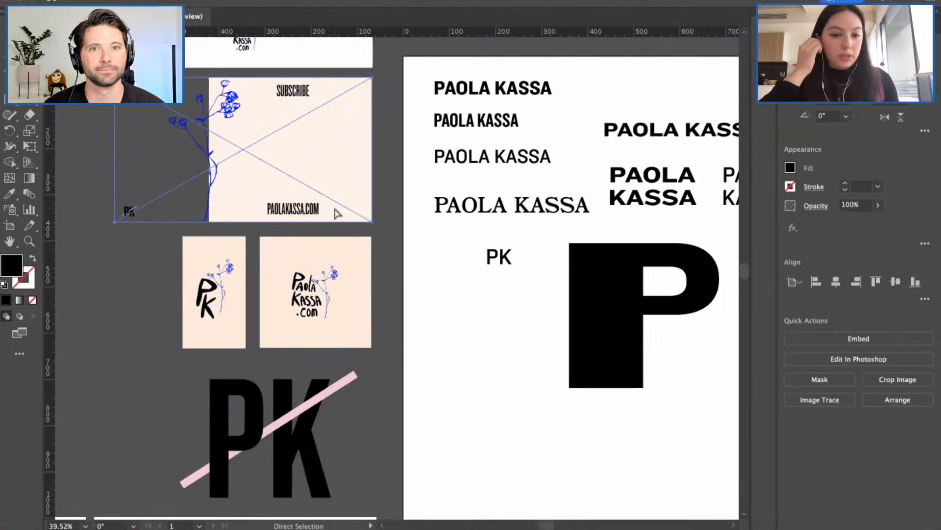
{"action": "left_click", "coordinate": [461, 330]}
{"action": "scroll", "coordinate": [461, 329], "scroll_direction": "right", "scroll_amount": 2}
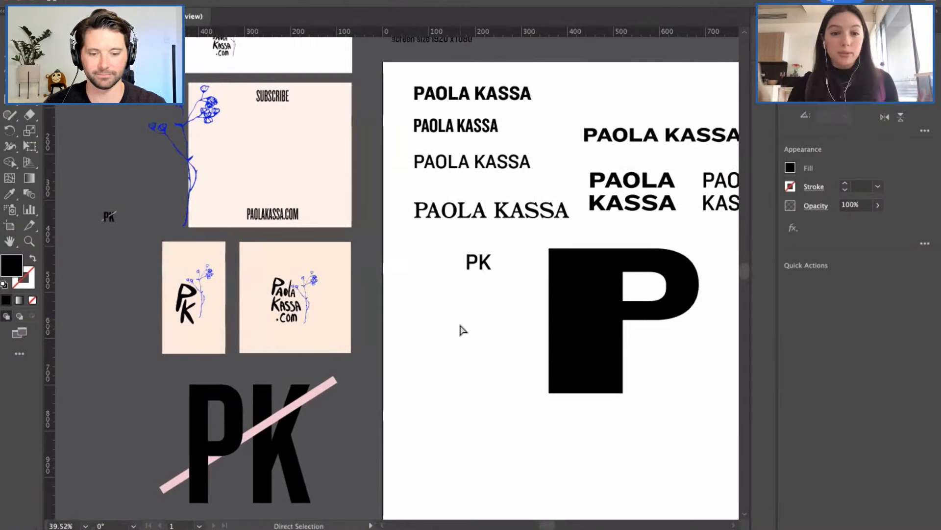
{"action": "scroll", "coordinate": [499, 332], "scroll_direction": "right", "scroll_amount": 2}
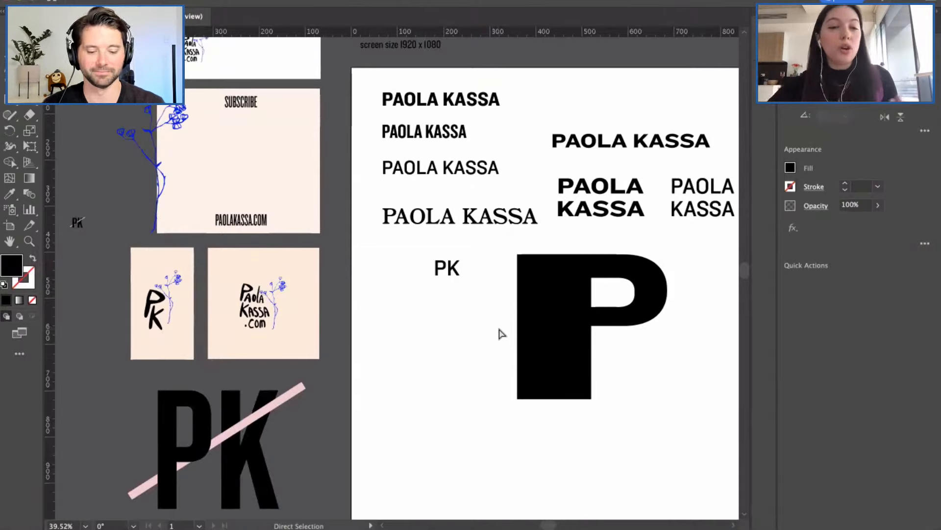
{"action": "left_click", "coordinate": [552, 328]}
{"action": "left_click", "coordinate": [646, 373]}
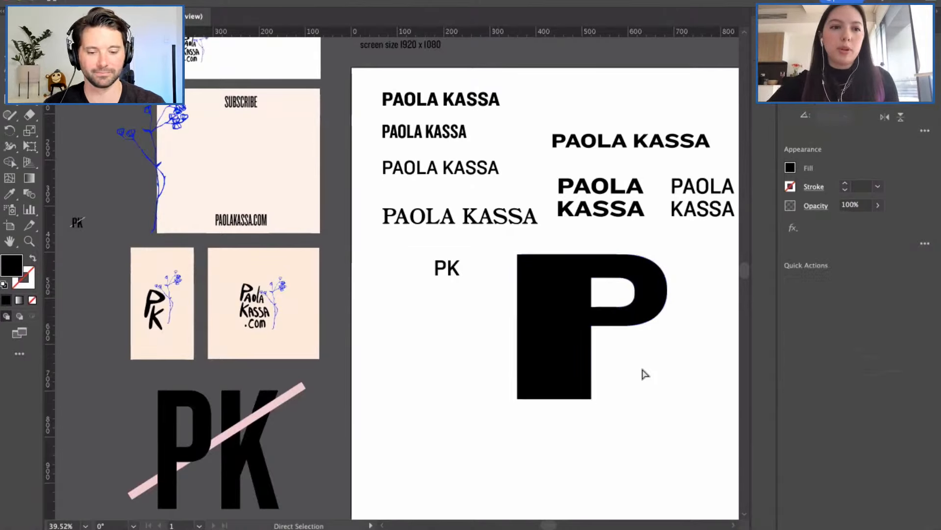
{"action": "key", "text": "v"}
{"action": "scroll", "coordinate": [643, 367], "scroll_direction": "right", "scroll_amount": 3}
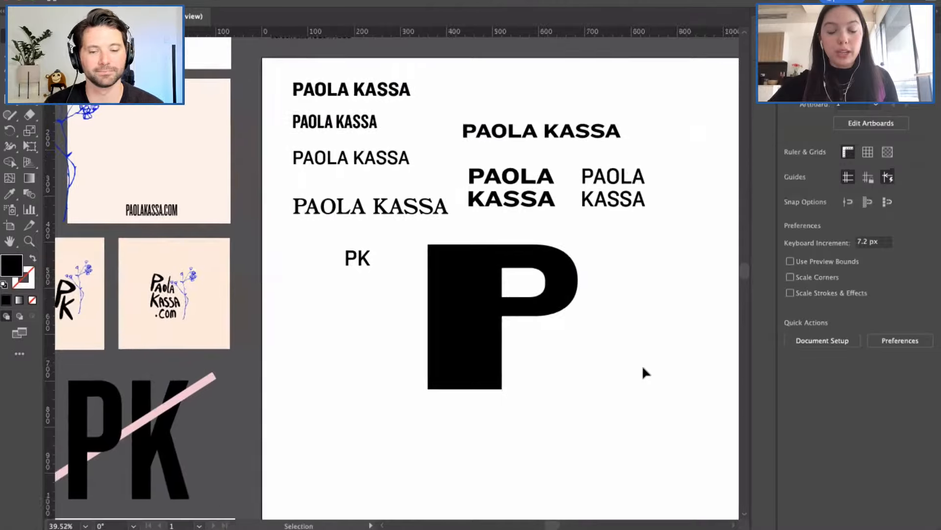
{"action": "scroll", "coordinate": [581, 356], "scroll_direction": "down", "scroll_amount": 1}
{"action": "scroll", "coordinate": [581, 362], "scroll_direction": "right", "scroll_amount": 2}
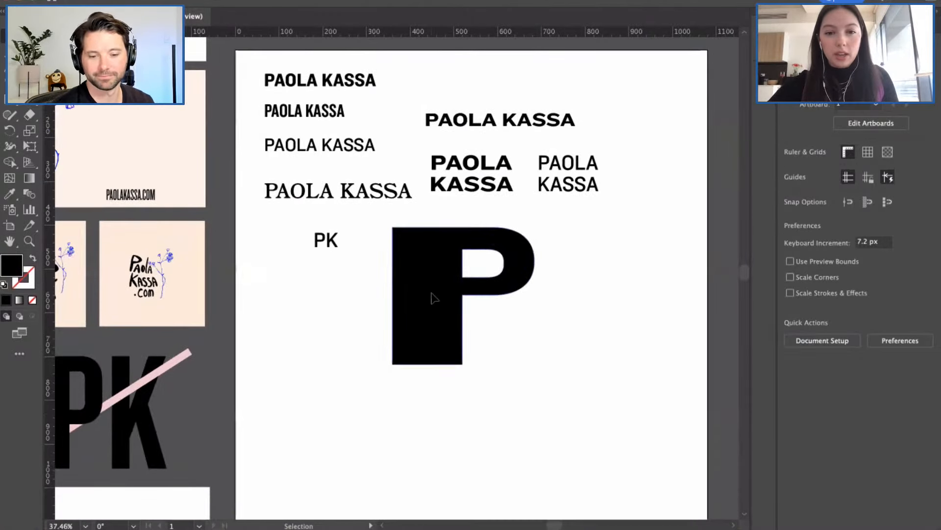
{"action": "left_click_drag", "start_coordinate": [431, 298], "coordinate": [458, 325]}
Step: Check the block P's left-side anchors, then reposition the P group slightly down and right
{"action": "left_click", "coordinate": [392, 315]}
{"action": "key", "text": "a"}
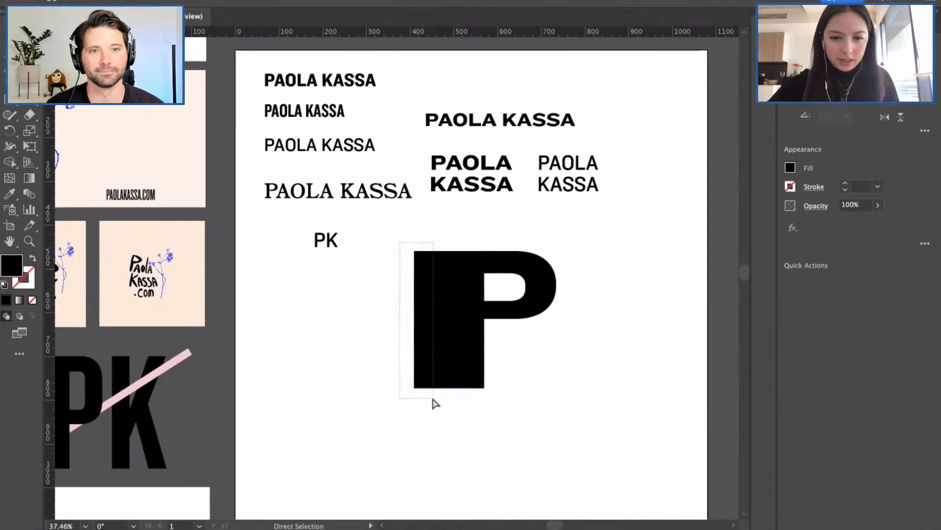
{"action": "left_click_drag", "start_coordinate": [435, 401], "coordinate": [406, 326]}
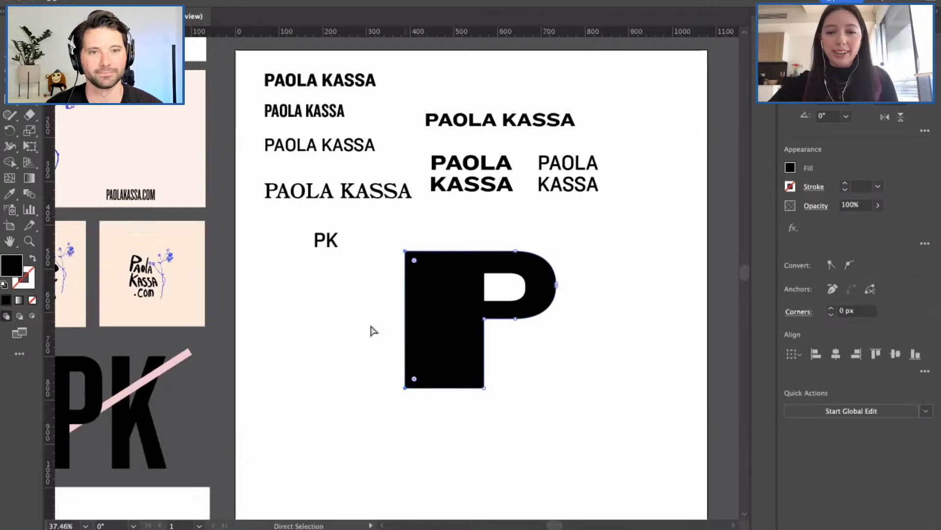
{"action": "left_click", "coordinate": [373, 331]}
{"action": "key", "text": "v"}
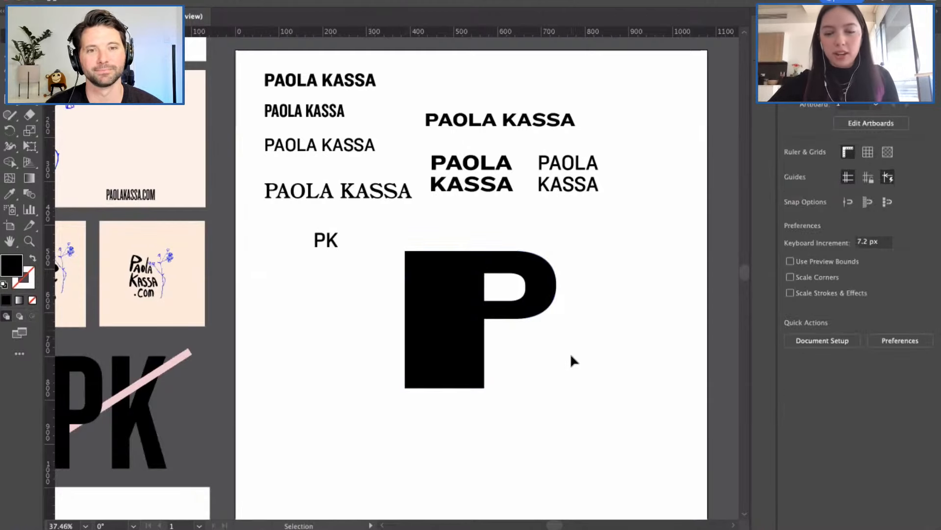
{"action": "scroll", "coordinate": [571, 356], "scroll_direction": "right", "scroll_amount": 2}
{"action": "scroll", "coordinate": [420, 350], "scroll_direction": "down", "scroll_amount": 2}
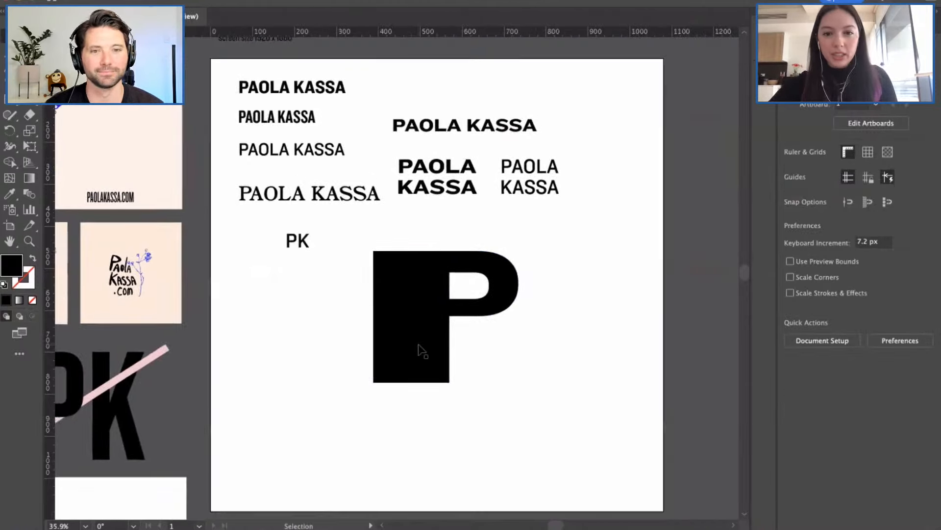
{"action": "left_click", "coordinate": [424, 290]}
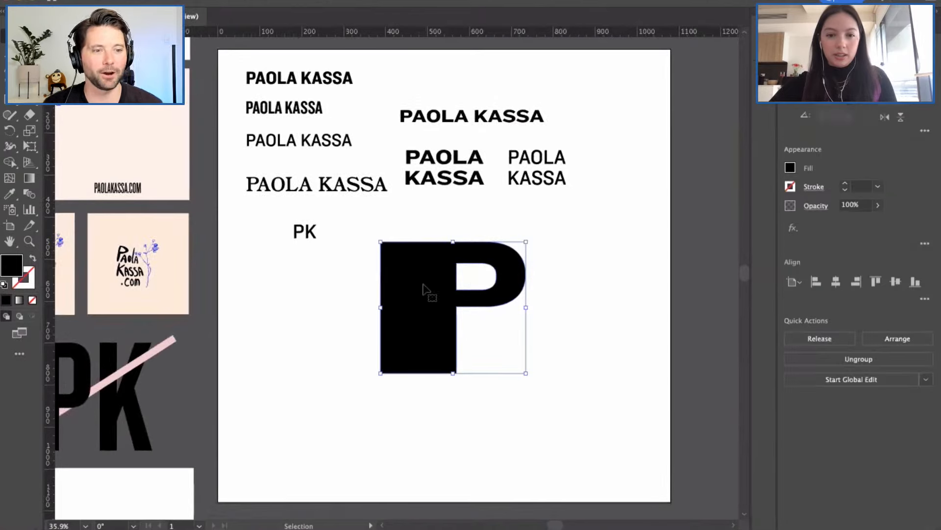
{"action": "left_click", "coordinate": [552, 302]}
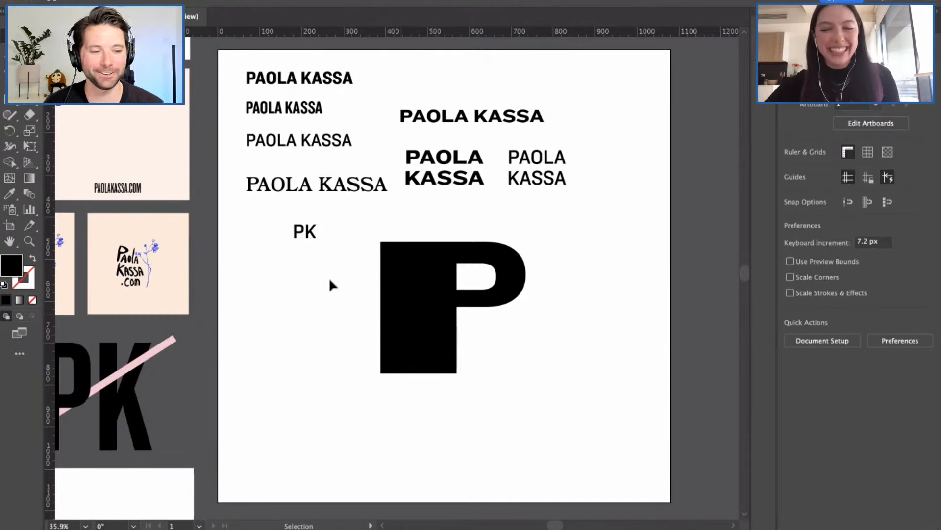
{"action": "left_click", "coordinate": [411, 289]}
{"action": "left_click", "coordinate": [346, 287]}
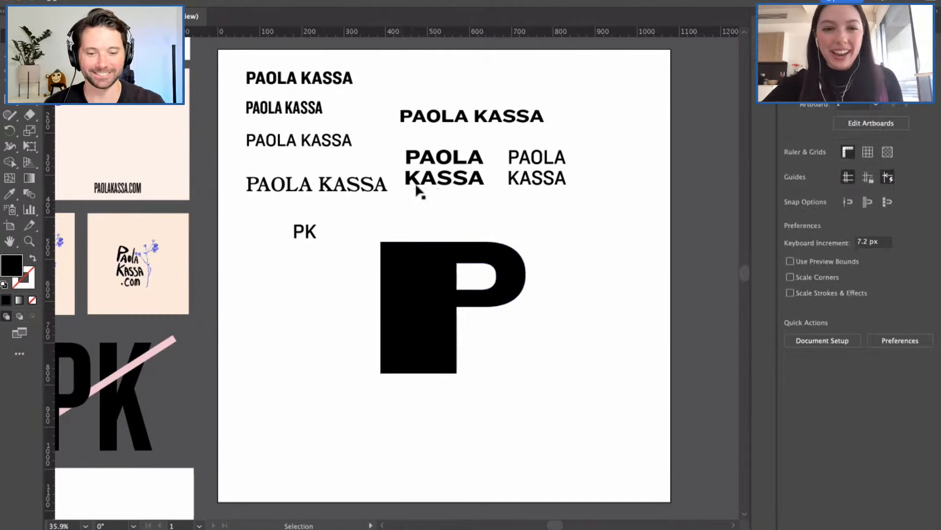
Step: Alt-drag a copy of the stacked bold name text lower left and retype it as K
{"action": "left_click", "coordinate": [445, 177]}
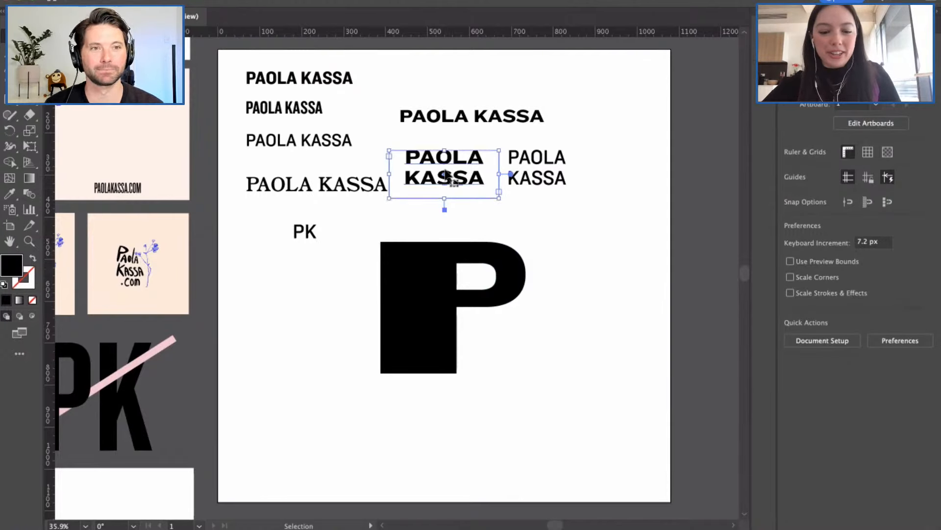
{"action": "key", "text": "a"}
{"action": "left_click_drag", "start_coordinate": [450, 173], "coordinate": [246, 301]}
{"action": "double_click", "coordinate": [329, 321]}
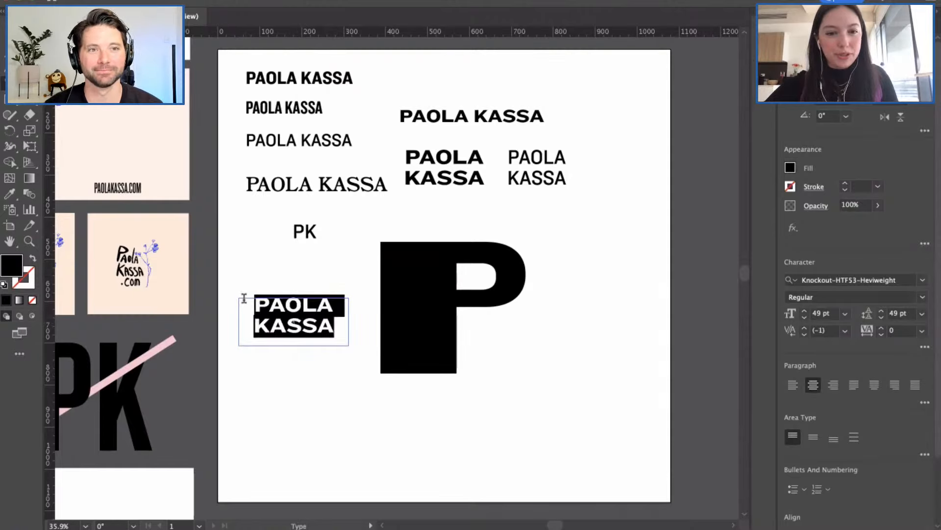
{"action": "type", "text": "K"}
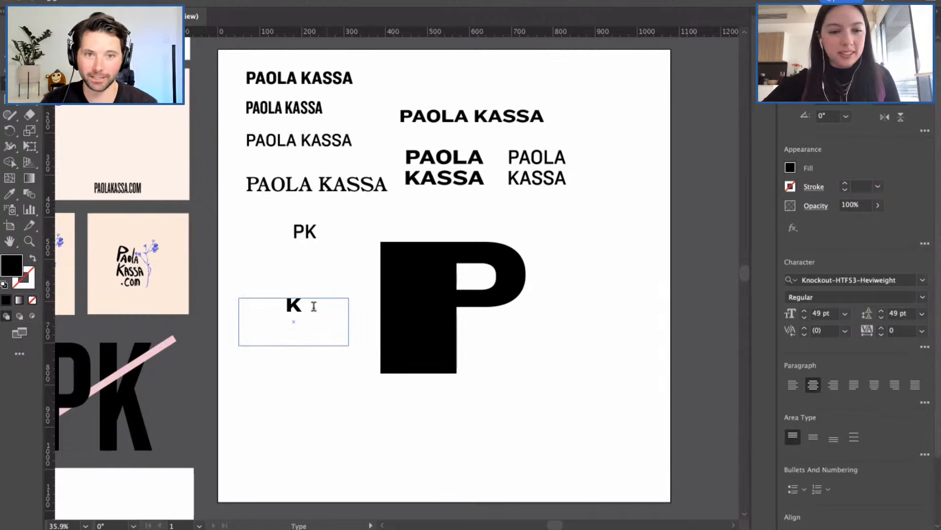
{"action": "left_click_drag", "start_coordinate": [314, 306], "coordinate": [284, 305]}
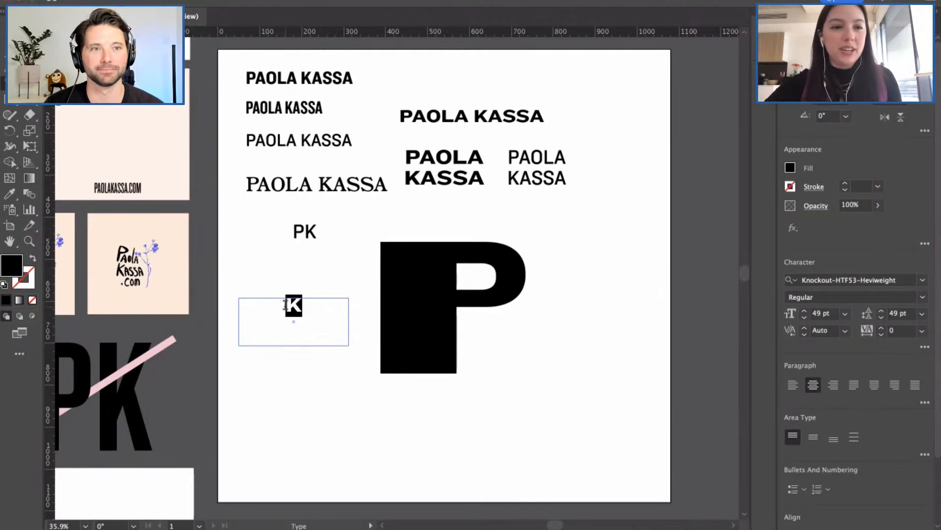
{"action": "key", "text": "Escape"}
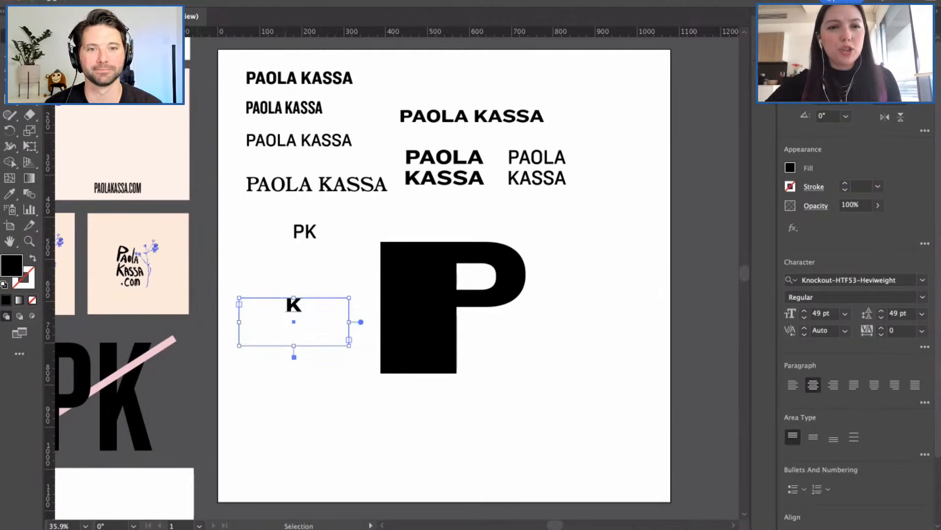
Step: Create outlines from the K, scale it up to match the P, and reposition it
{"action": "left_click", "coordinate": [176, 3]}
{"action": "left_click", "coordinate": [219, 220]}
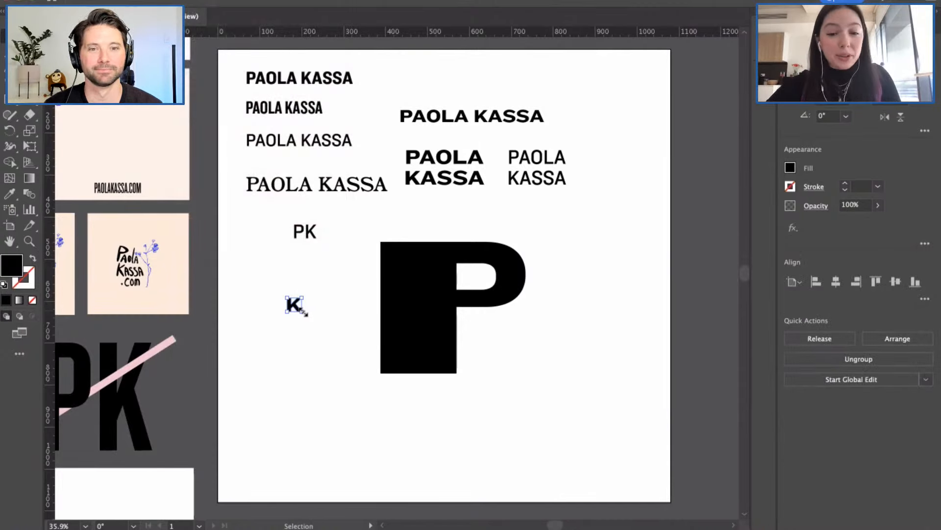
{"action": "left_click_drag", "start_coordinate": [302, 312], "coordinate": [358, 373]}
{"action": "left_click_drag", "start_coordinate": [294, 308], "coordinate": [265, 292]}
Step: Give the K a white (ffffff) fill via the Color Picker
{"action": "left_click", "coordinate": [316, 346]}
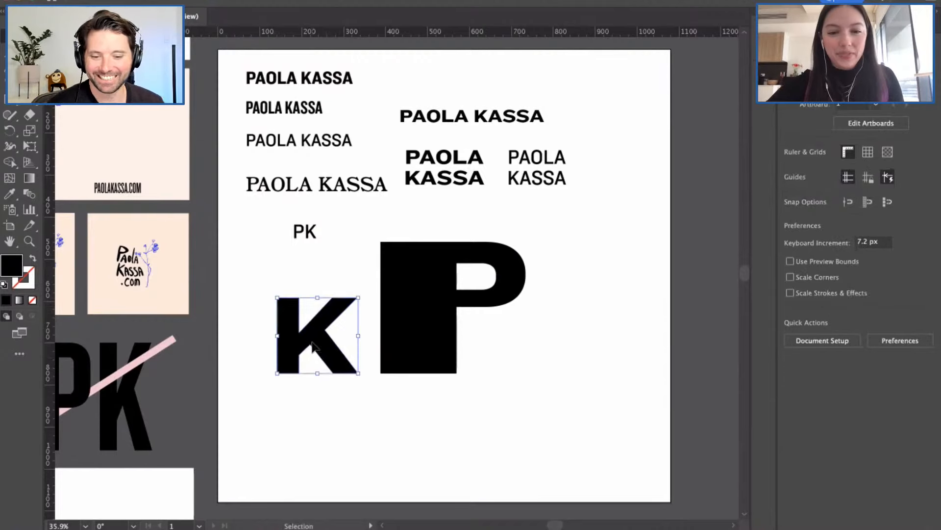
{"action": "double_click", "coordinate": [11, 265]}
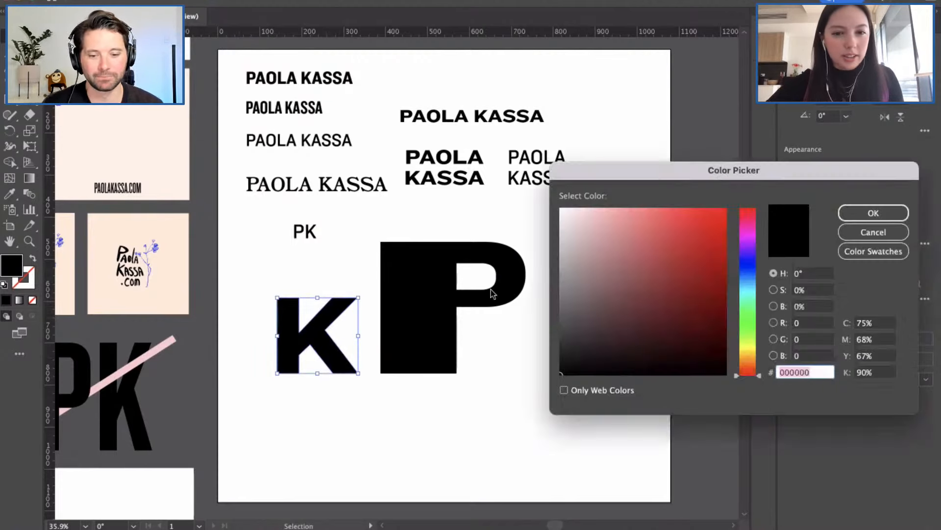
{"action": "left_click_drag", "start_coordinate": [587, 226], "coordinate": [546, 205]}
{"action": "left_click", "coordinate": [873, 213]}
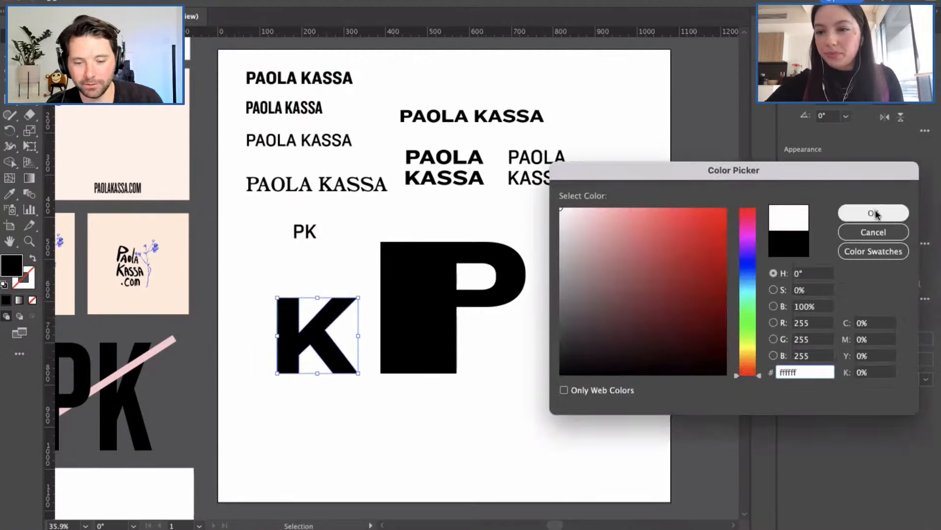
Step: Move the white K onto the black P's lower stem to form the knockout
{"action": "left_click_drag", "start_coordinate": [332, 322], "coordinate": [452, 333]}
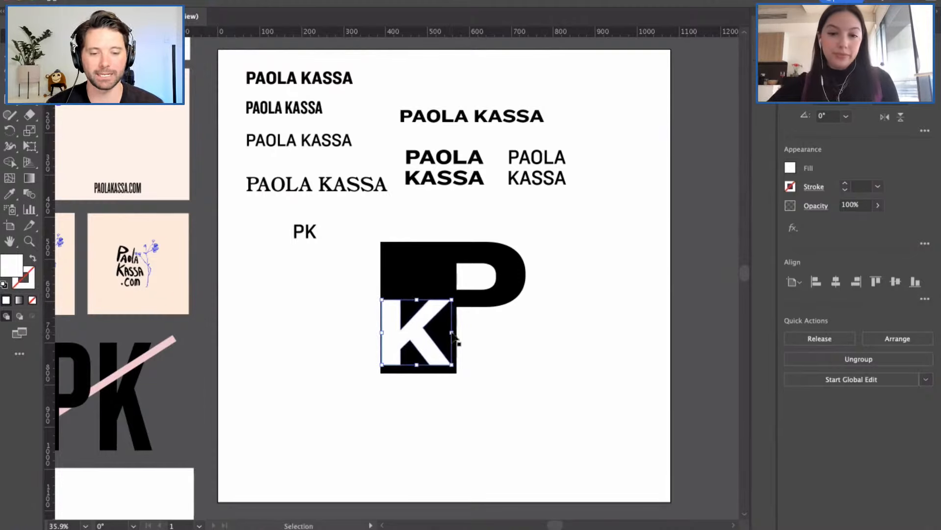
{"action": "left_click_drag", "start_coordinate": [425, 332], "coordinate": [427, 337]}
{"action": "left_click", "coordinate": [475, 347]}
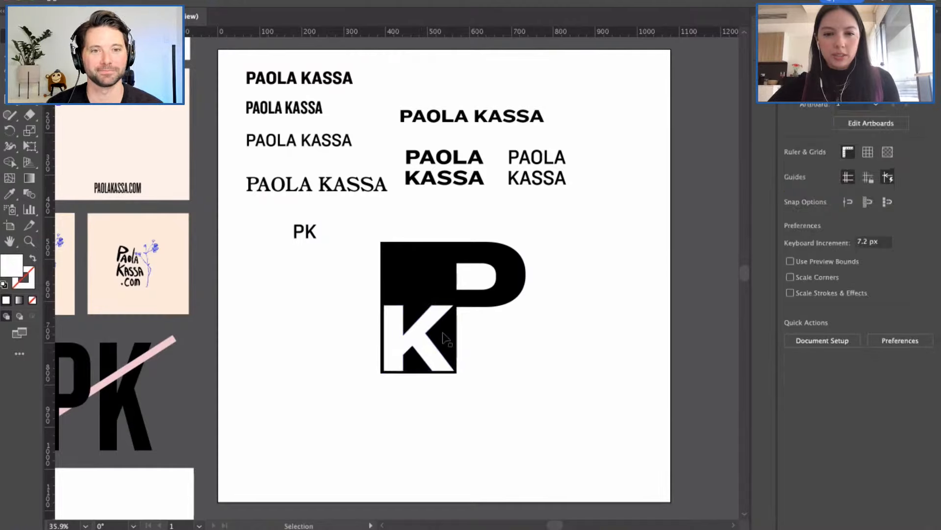
Step: Scale the white K down slightly, keeping its proportions
{"action": "scroll", "coordinate": [436, 327], "scroll_direction": "right", "scroll_amount": 2}
{"action": "left_click", "coordinate": [392, 331]}
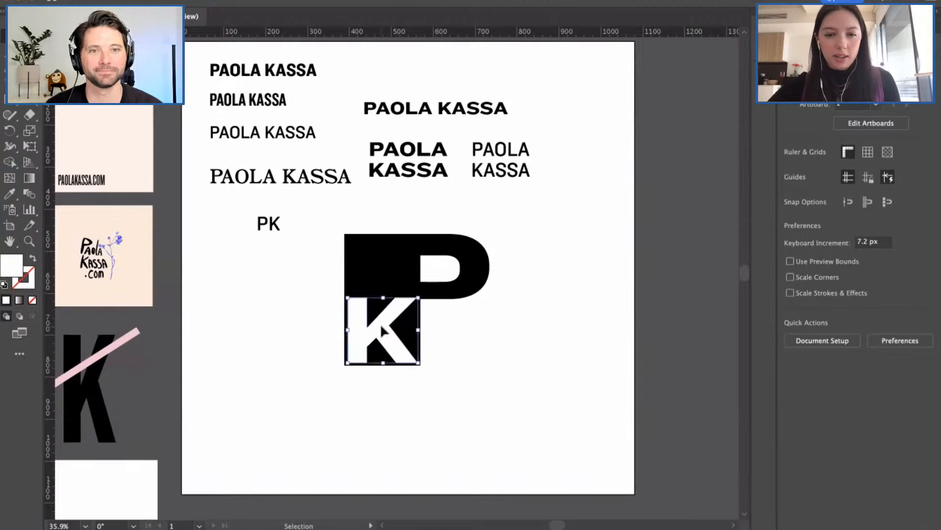
{"action": "scroll", "coordinate": [385, 311], "scroll_direction": "up", "scroll_amount": 3}
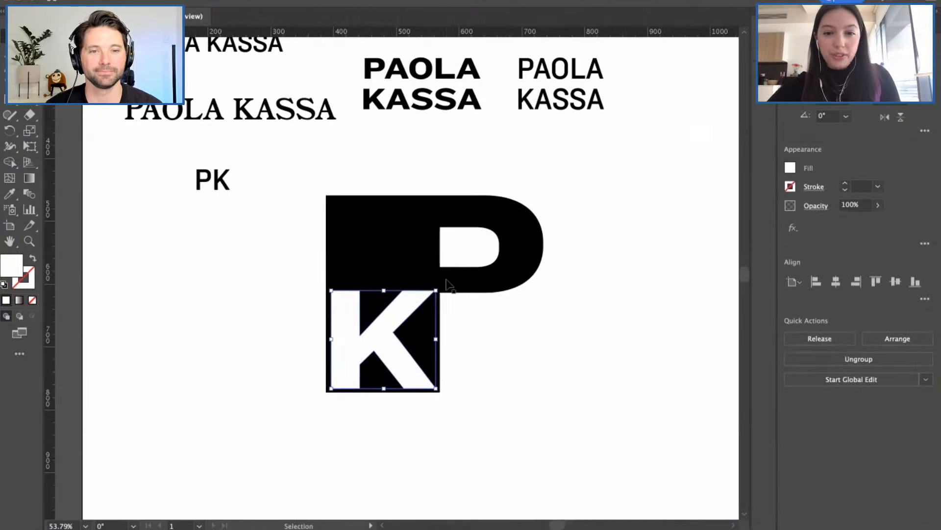
{"action": "left_click_drag", "start_coordinate": [437, 290], "coordinate": [435, 292]}
{"action": "left_click", "coordinate": [487, 323]}
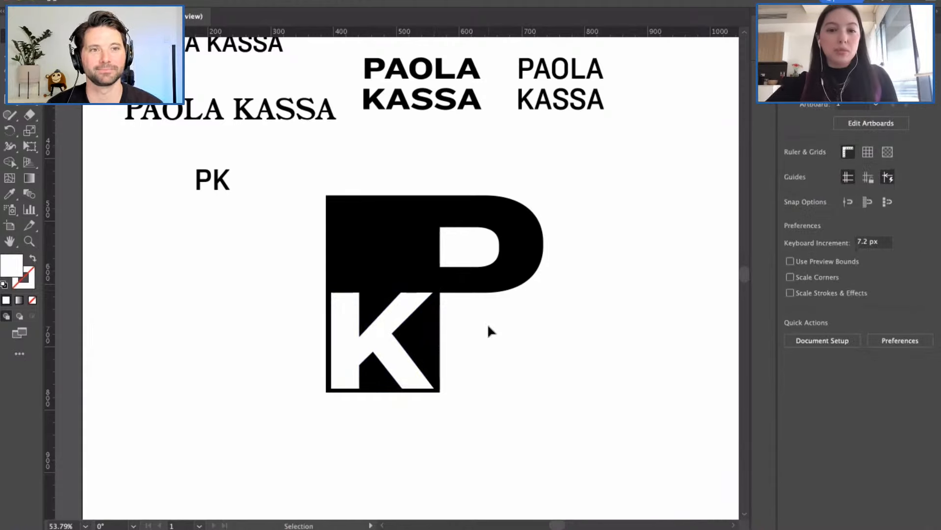
Step: Widen the K to fill the stem and add a horizontal ruler guide across the logo
{"action": "left_click", "coordinate": [414, 308]}
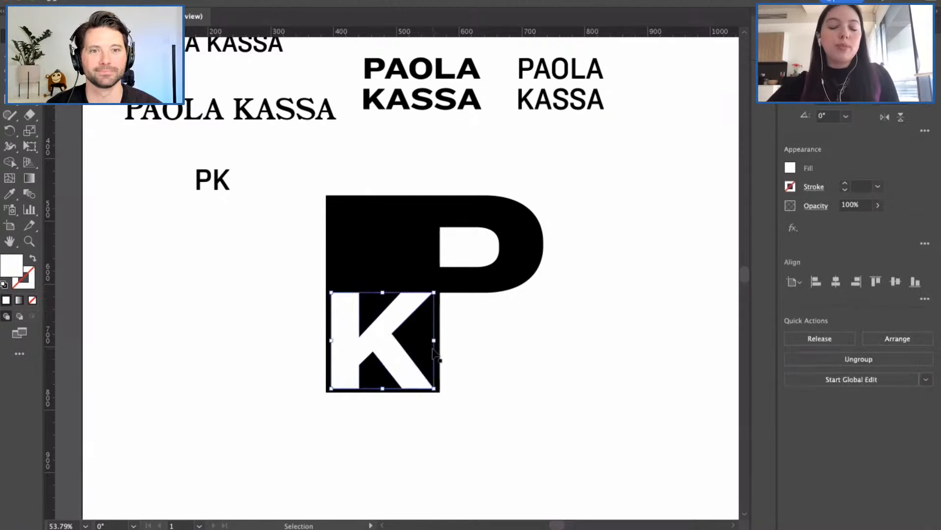
{"action": "left_click", "coordinate": [464, 337]}
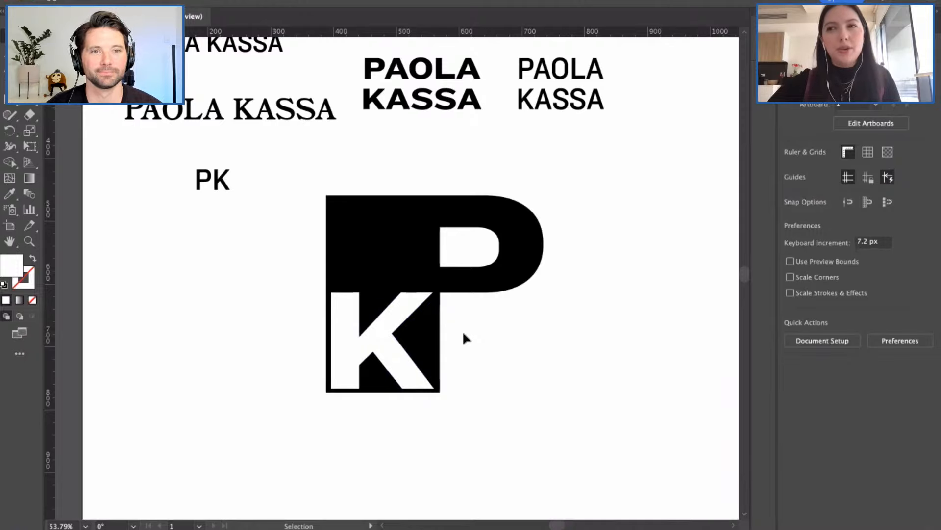
{"action": "left_click", "coordinate": [382, 323]}
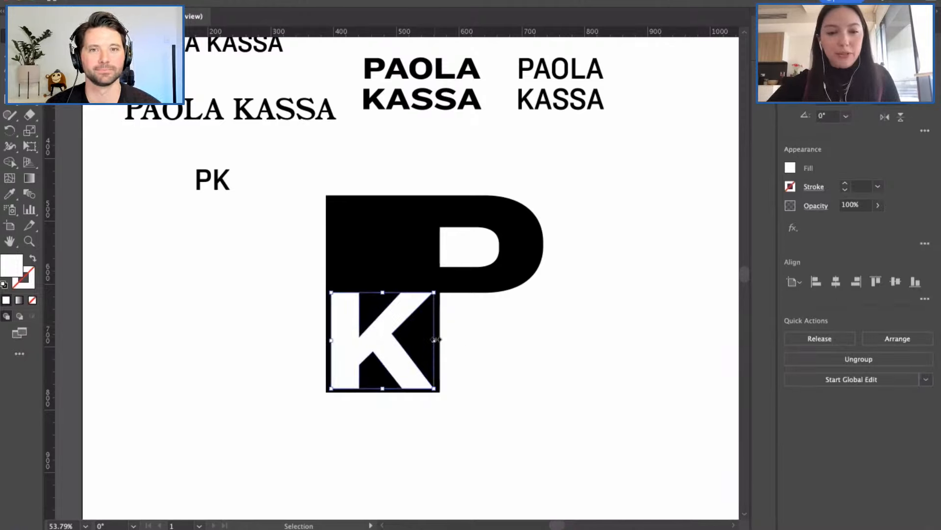
{"action": "left_click_drag", "start_coordinate": [435, 339], "coordinate": [439, 339]}
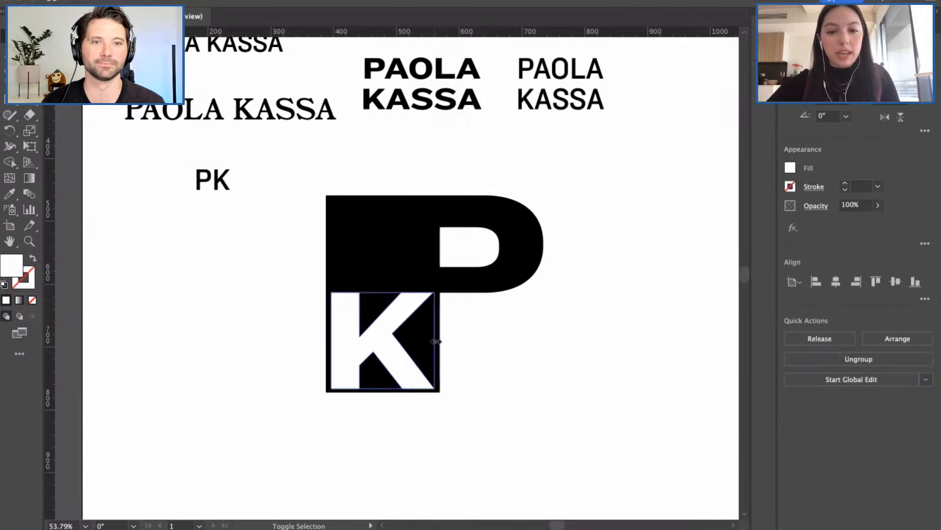
{"action": "left_click", "coordinate": [486, 351]}
{"action": "left_click_drag", "start_coordinate": [375, 29], "coordinate": [418, 295]}
{"action": "left_click", "coordinate": [293, 300]}
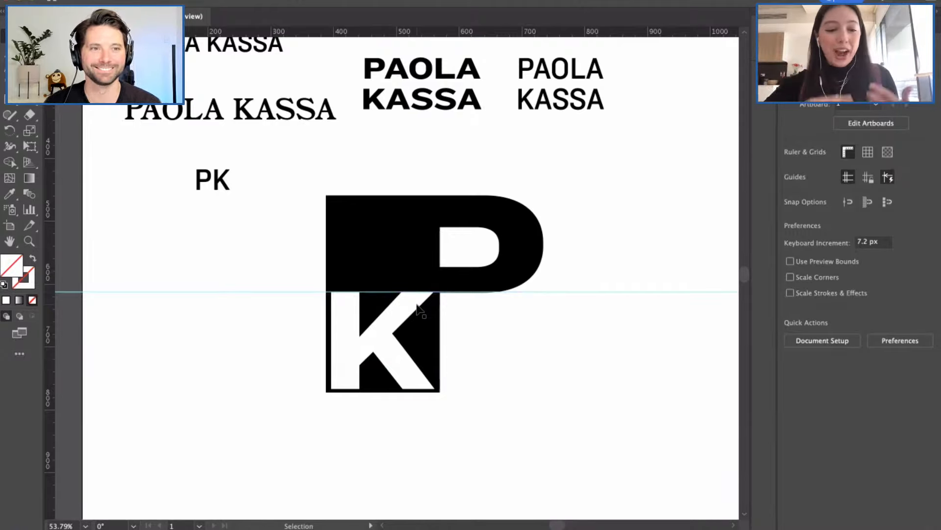
Step: Zoom in and align the horizontal guide with the bottom of the P's bowl
{"action": "scroll", "coordinate": [461, 299], "scroll_direction": "up", "scroll_amount": 3}
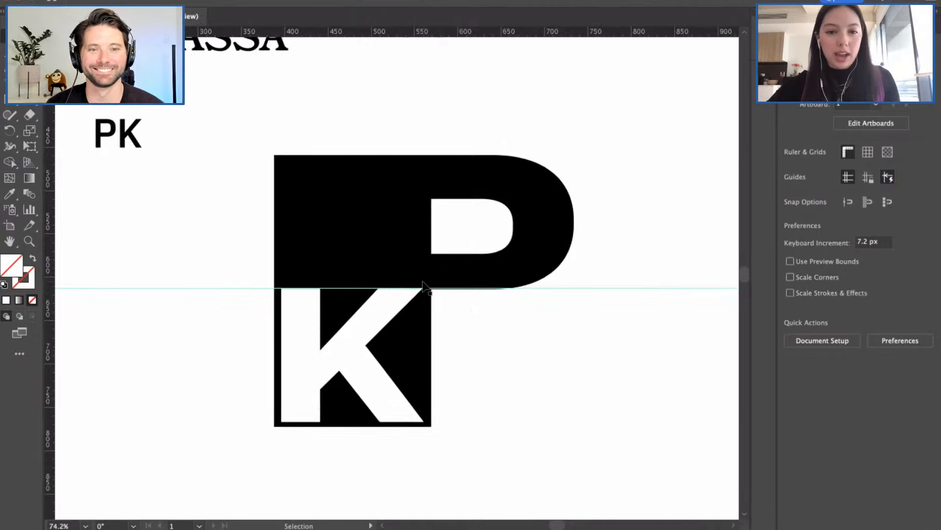
{"action": "scroll", "coordinate": [424, 282], "scroll_direction": "up", "scroll_amount": 3}
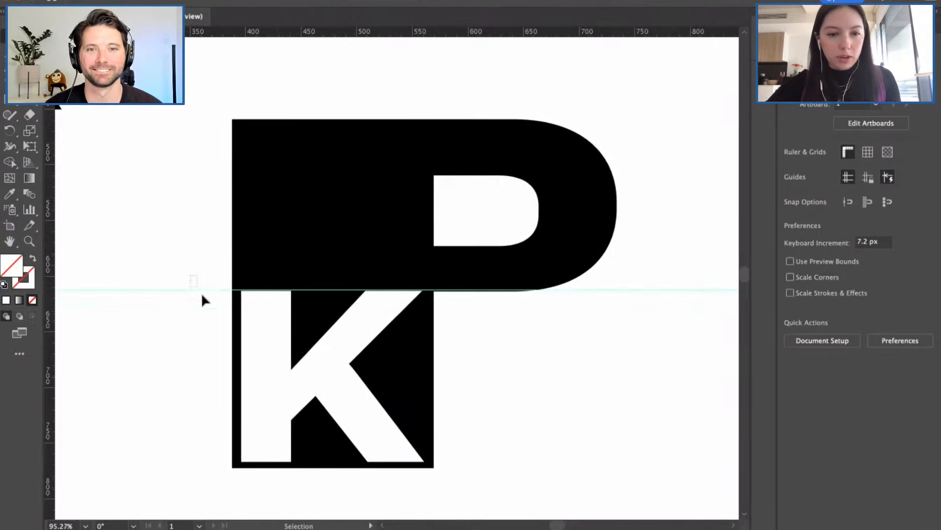
{"action": "left_click_drag", "start_coordinate": [202, 296], "coordinate": [208, 291]}
{"action": "scroll", "coordinate": [198, 290], "scroll_direction": "up", "scroll_amount": 2}
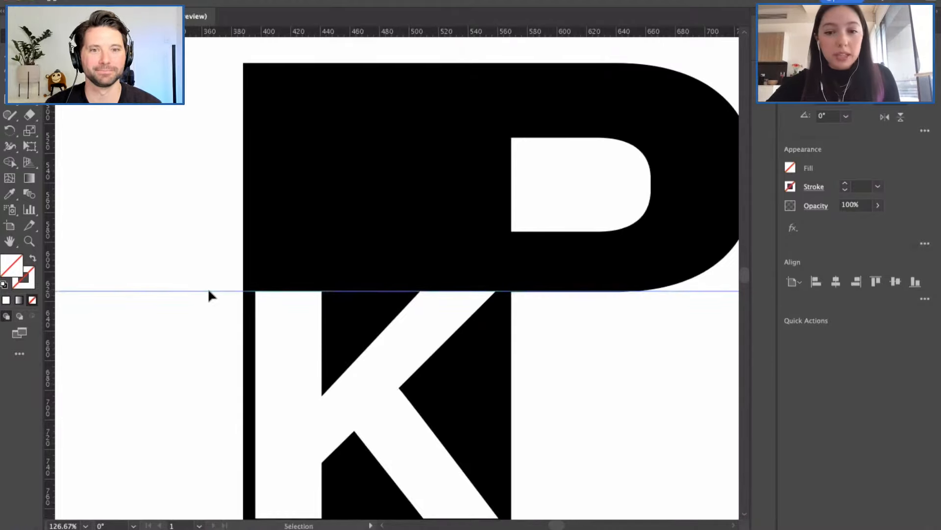
{"action": "left_click", "coordinate": [178, 323]}
Step: Zoom back out to view the knockout monogram beneath the brand-name lockups
{"action": "scroll", "coordinate": [177, 322], "scroll_direction": "down", "scroll_amount": 2}
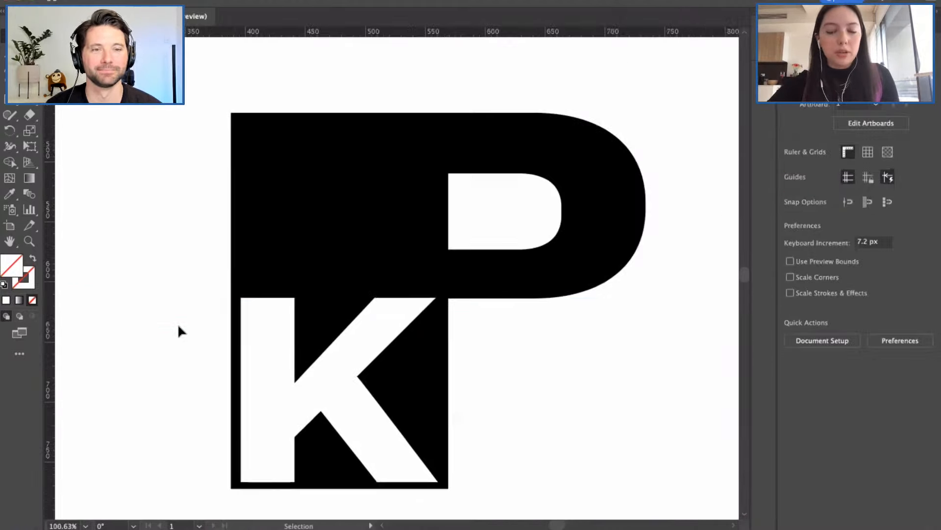
{"action": "scroll", "coordinate": [177, 322], "scroll_direction": "down", "scroll_amount": 1}
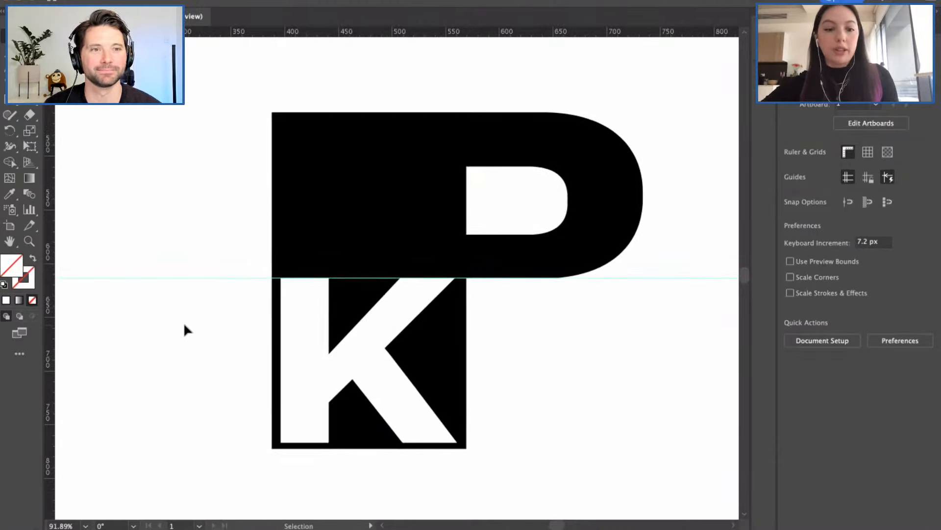
{"action": "scroll", "coordinate": [184, 324], "scroll_direction": "down", "scroll_amount": 1}
{"action": "scroll", "coordinate": [185, 323], "scroll_direction": "right", "scroll_amount": 1}
{"action": "scroll", "coordinate": [451, 298], "scroll_direction": "down", "scroll_amount": 2}
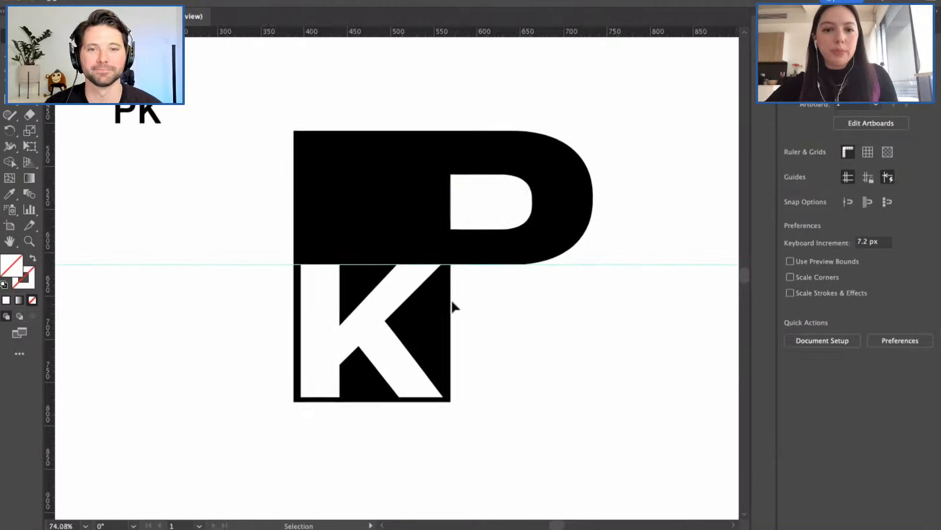
{"action": "scroll", "coordinate": [482, 304], "scroll_direction": "right", "scroll_amount": 1}
{"action": "scroll", "coordinate": [354, 307], "scroll_direction": "down", "scroll_amount": 2}
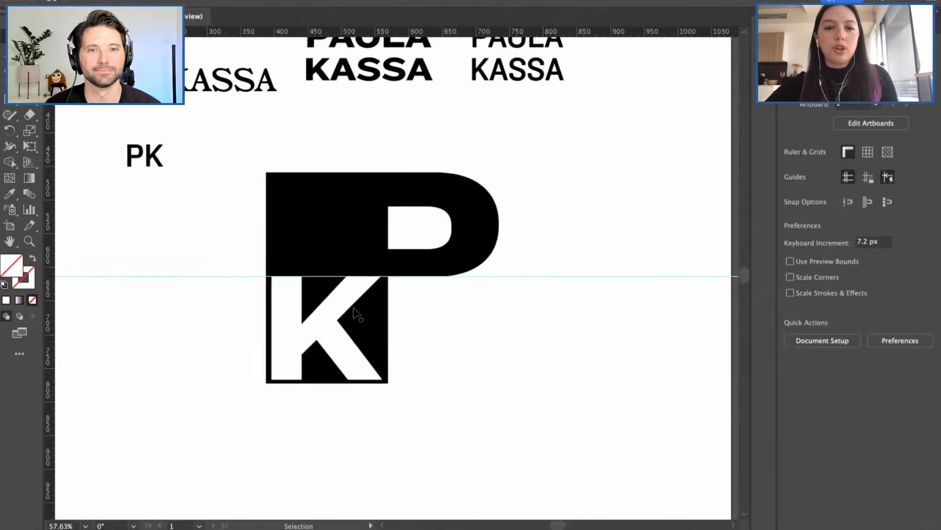
{"action": "scroll", "coordinate": [357, 313], "scroll_direction": "down", "scroll_amount": 1}
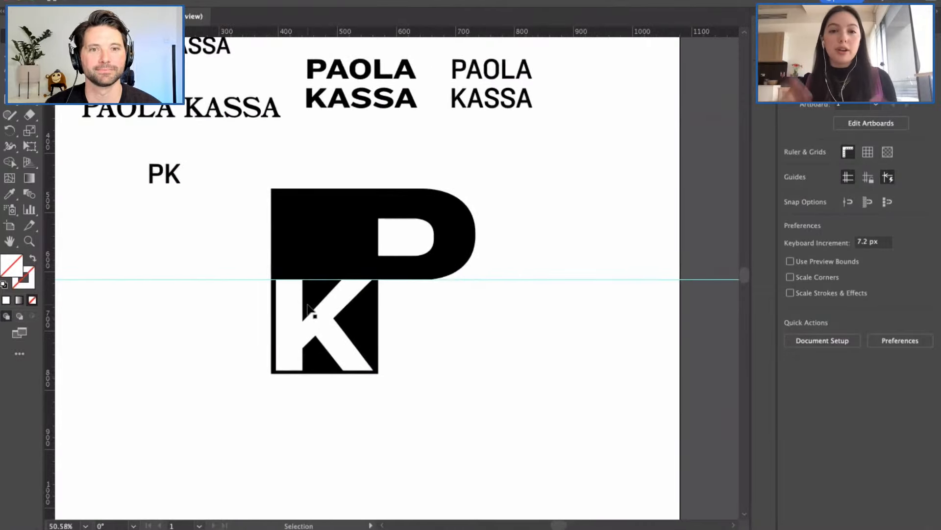
{"action": "scroll", "coordinate": [260, 287], "scroll_direction": "left", "scroll_amount": 1}
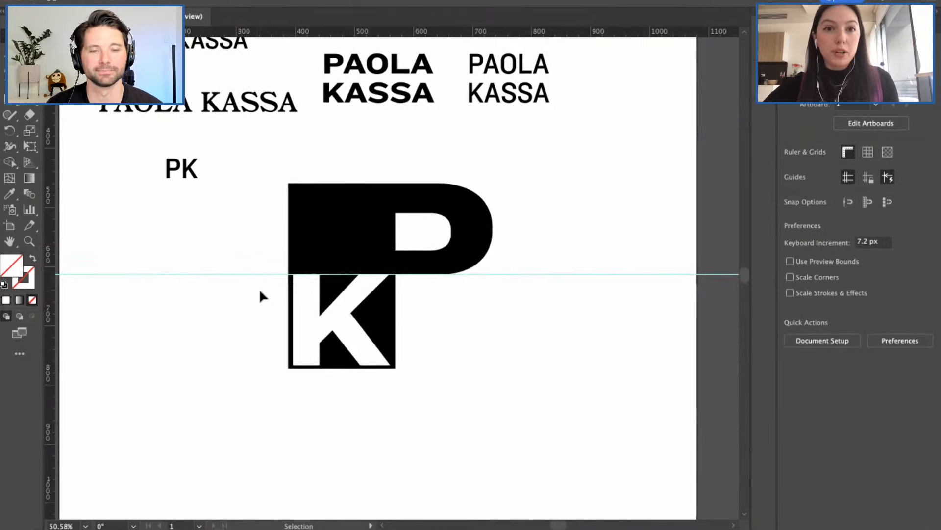
{"action": "scroll", "coordinate": [259, 289], "scroll_direction": "left", "scroll_amount": 2}
{"action": "scroll", "coordinate": [260, 292], "scroll_direction": "down", "scroll_amount": 1}
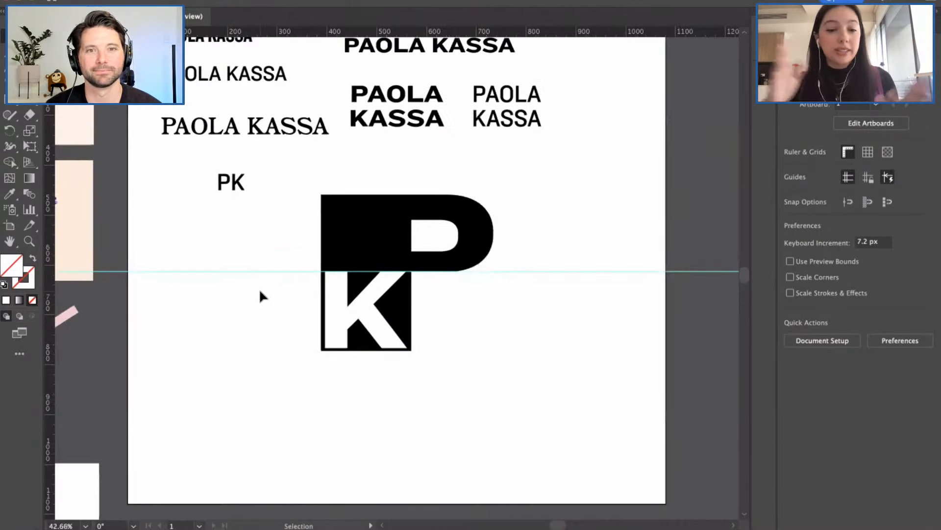
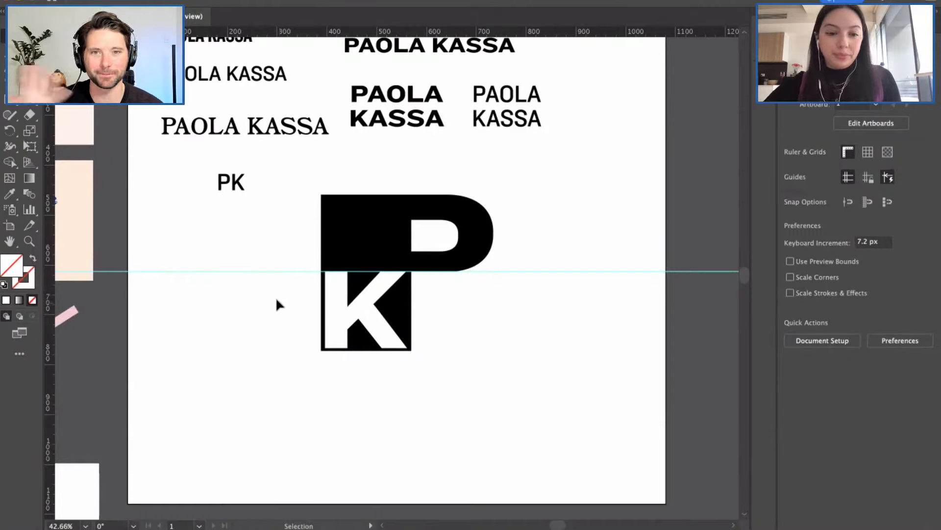
Step: Lower the horizontal guide a few pixels across the monogram
{"action": "left_click_drag", "start_coordinate": [261, 268], "coordinate": [260, 271]}
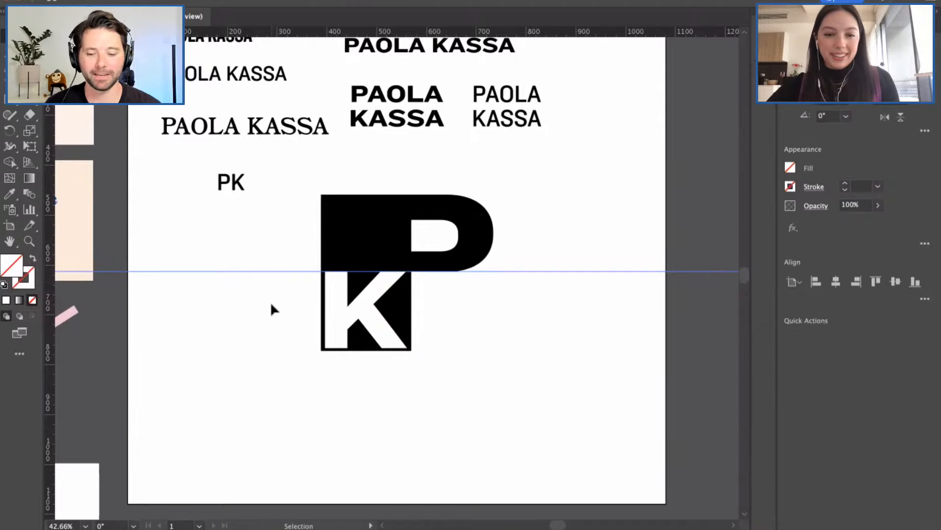
{"action": "left_click", "coordinate": [271, 305]}
{"action": "scroll", "coordinate": [271, 305], "scroll_direction": "down", "scroll_amount": 3}
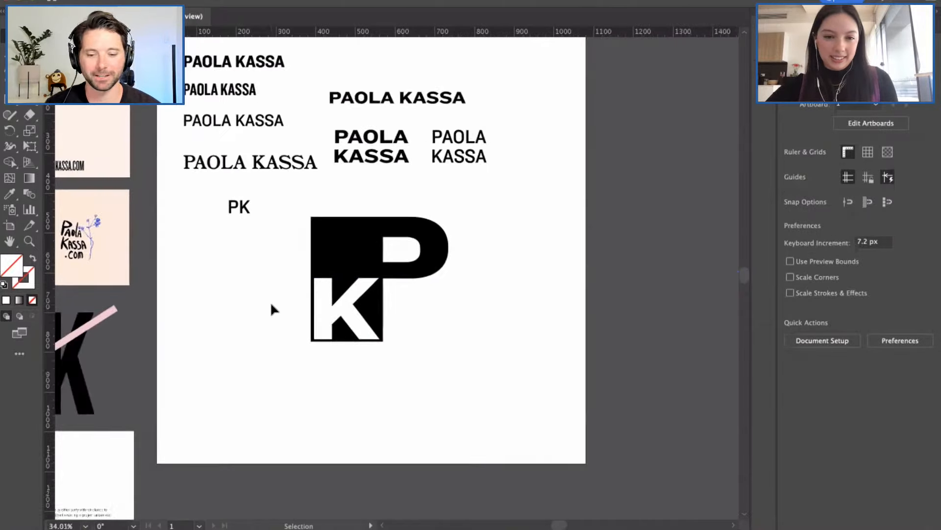
{"action": "scroll", "coordinate": [369, 310], "scroll_direction": "down", "scroll_amount": 1}
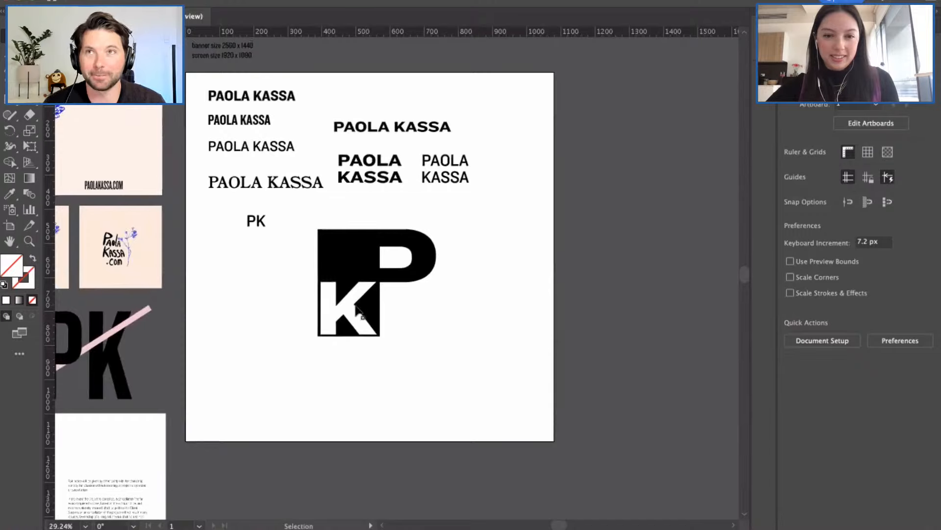
{"action": "scroll", "coordinate": [350, 305], "scroll_direction": "up", "scroll_amount": 2}
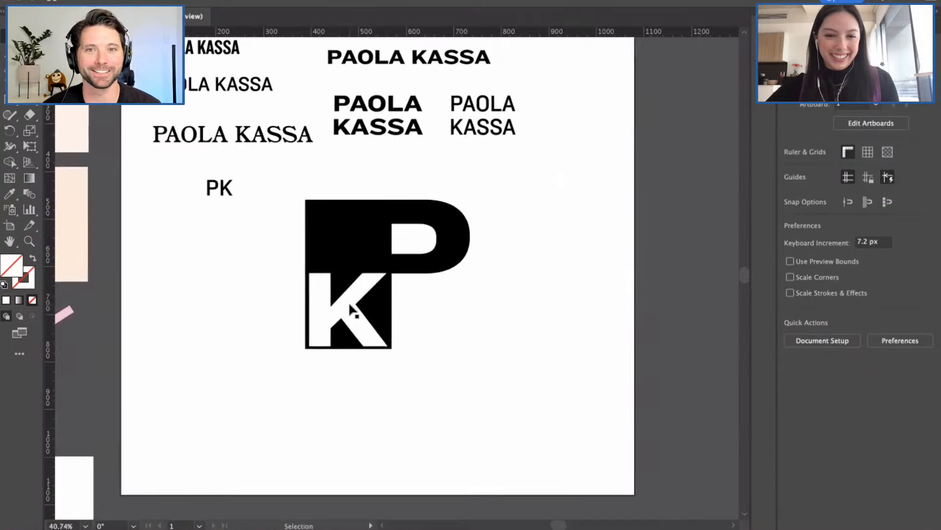
Step: Nudge the white K block right and down until it sits flush in the P's black shape
{"action": "left_click", "coordinate": [348, 301]}
{"action": "scroll", "coordinate": [346, 301], "scroll_direction": "up", "scroll_amount": 1}
{"action": "scroll", "coordinate": [346, 301], "scroll_direction": "up", "scroll_amount": 1}
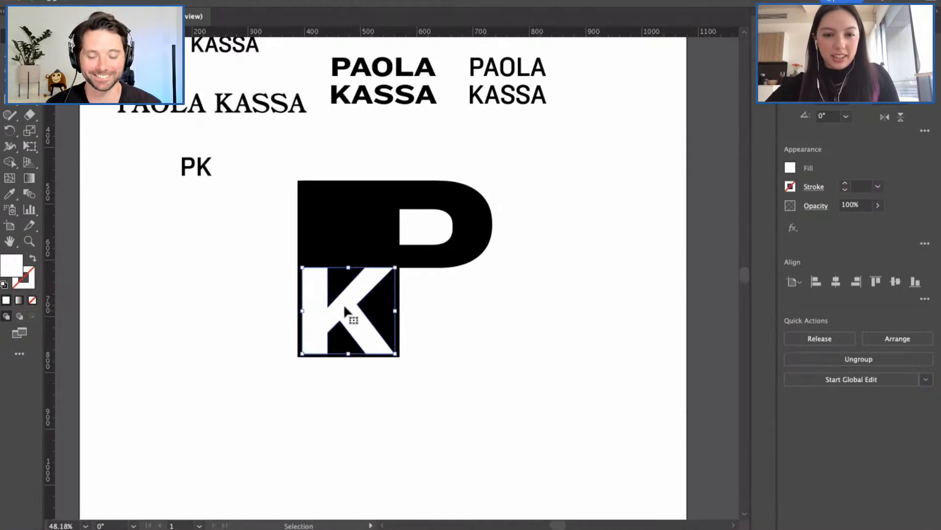
{"action": "left_click_drag", "start_coordinate": [345, 304], "coordinate": [351, 307]}
{"action": "left_click", "coordinate": [419, 315]}
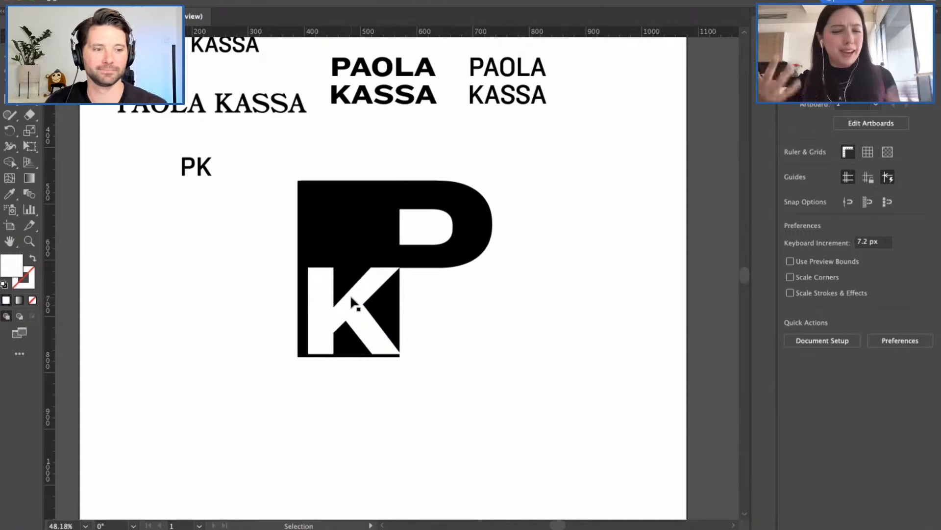
{"action": "scroll", "coordinate": [364, 293], "scroll_direction": "up", "scroll_amount": 5}
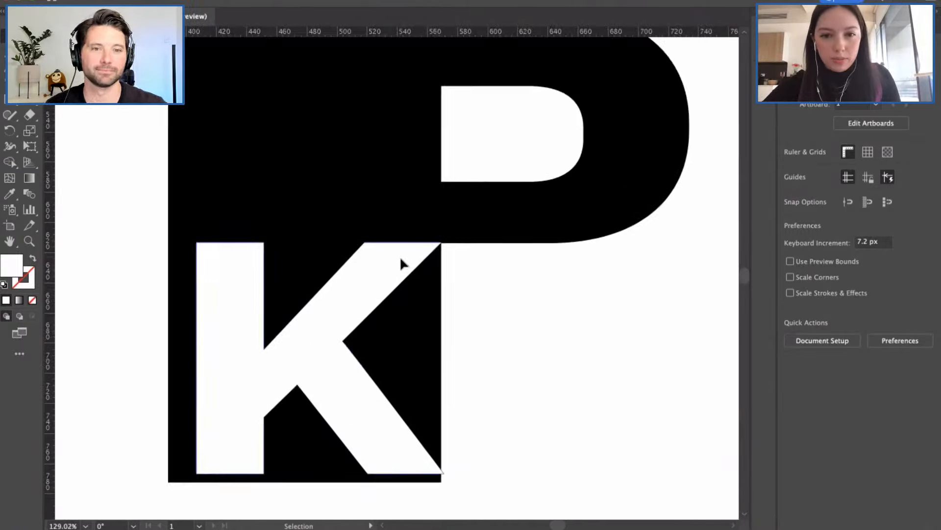
{"action": "left_click_drag", "start_coordinate": [400, 256], "coordinate": [401, 256]}
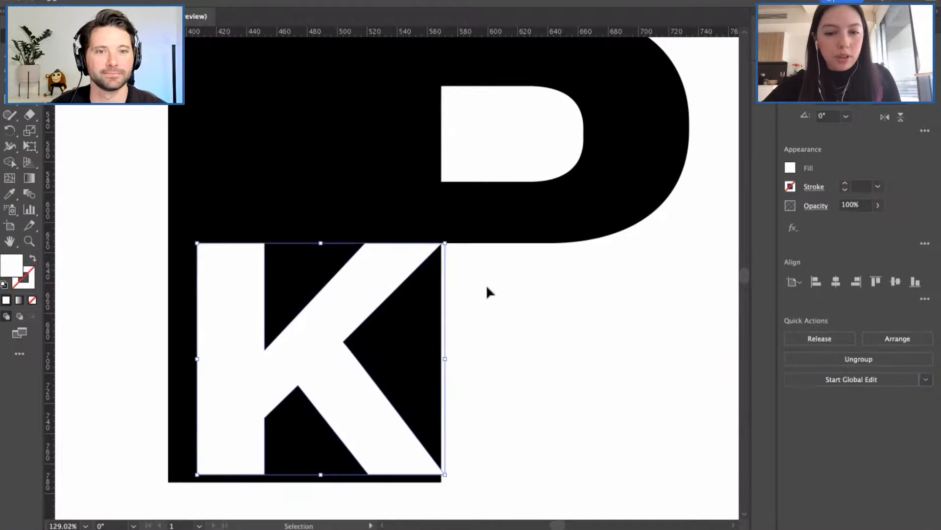
{"action": "left_click", "coordinate": [487, 290]}
{"action": "scroll", "coordinate": [337, 336], "scroll_direction": "down", "scroll_amount": 3}
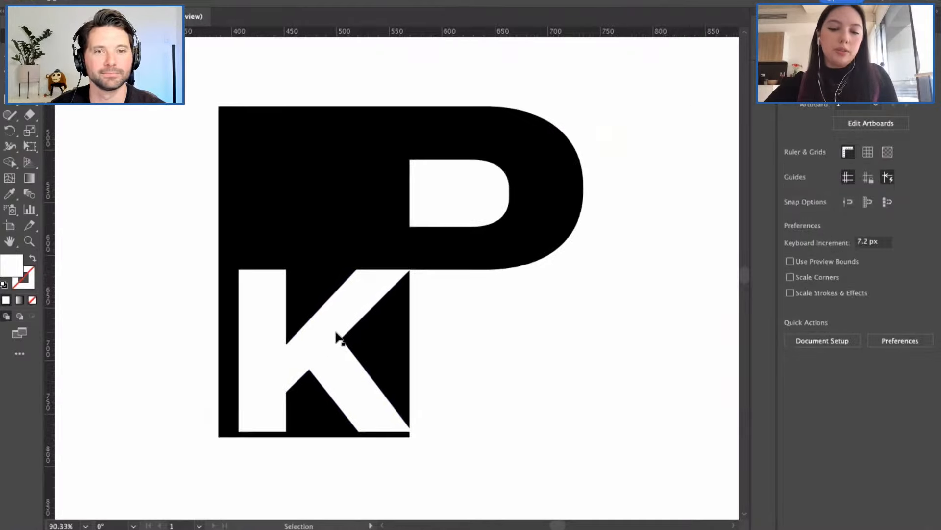
{"action": "scroll", "coordinate": [337, 336], "scroll_direction": "left", "scroll_amount": 2}
{"action": "left_click", "coordinate": [291, 338]}
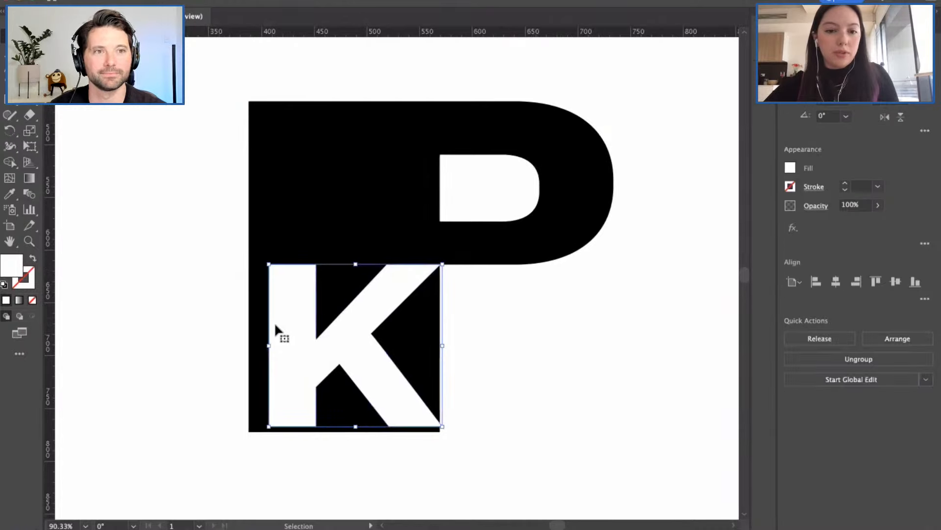
Step: Try shifting the K's anchors left, undo it, and check the PK monogram group
{"action": "key", "text": "a"}
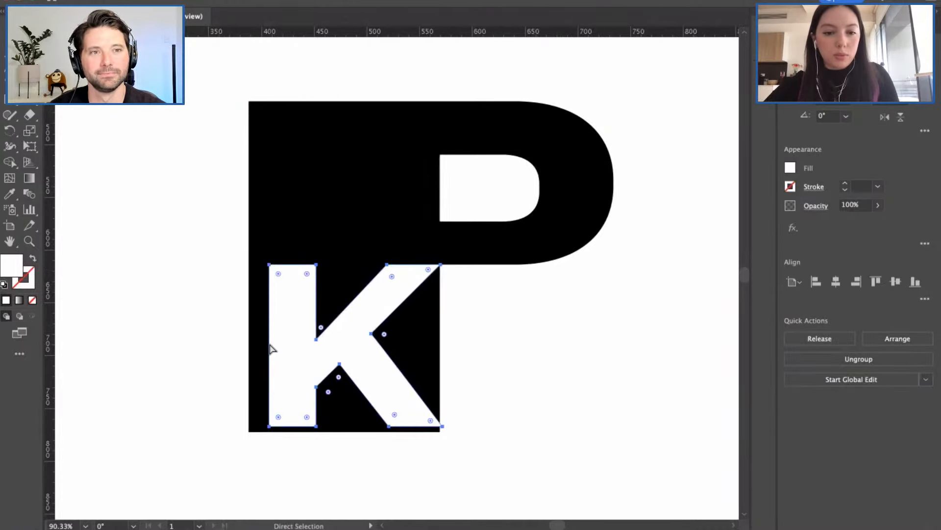
{"action": "left_click_drag", "start_coordinate": [269, 344], "coordinate": [265, 345]}
{"action": "key", "text": "super+z"}
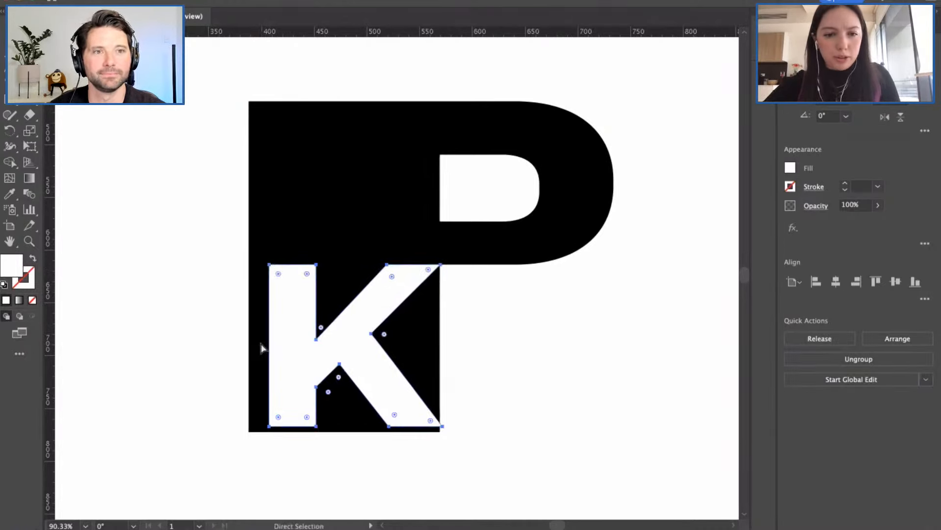
{"action": "left_click", "coordinate": [231, 339]}
{"action": "key", "text": "v"}
{"action": "left_click", "coordinate": [364, 204]}
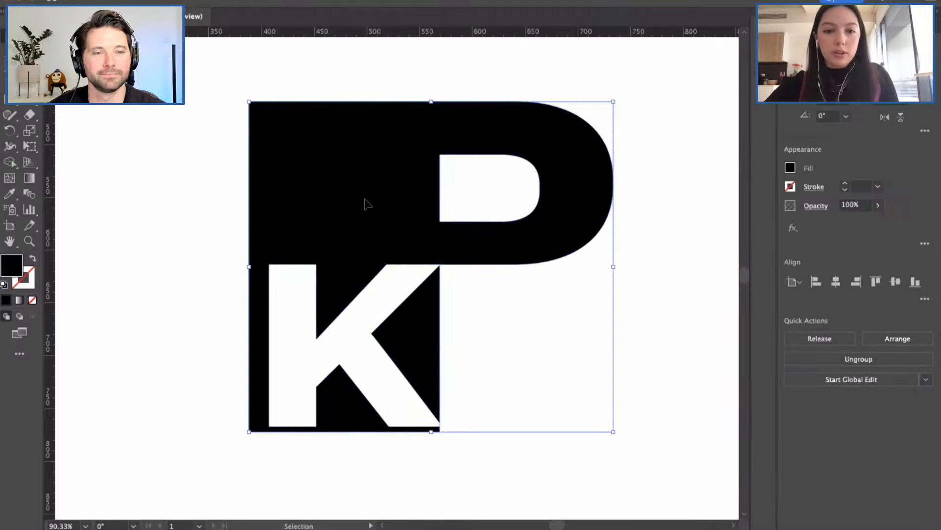
{"action": "left_click", "coordinate": [513, 343]}
Step: Use the Layers panel to isolate and select the white K shape on its own
{"action": "scroll", "coordinate": [513, 343], "scroll_direction": "down", "scroll_amount": 5}
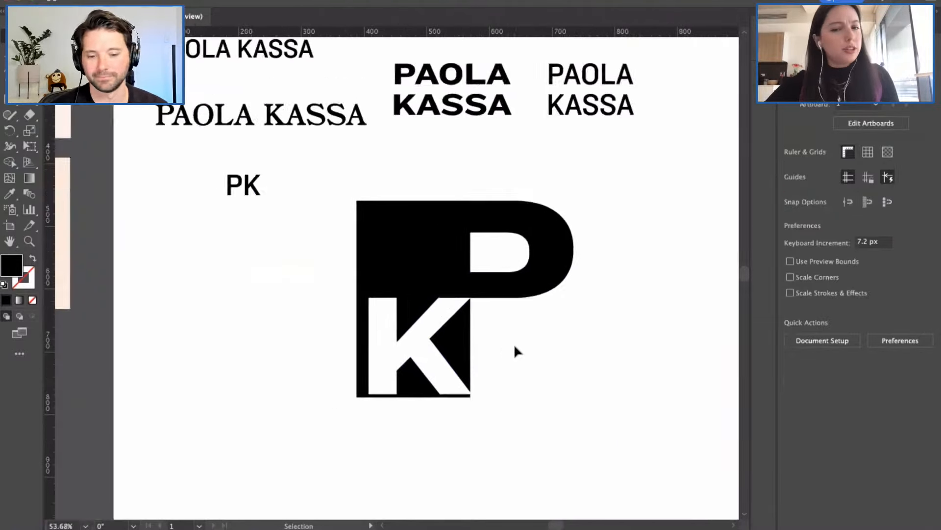
{"action": "scroll", "coordinate": [514, 343], "scroll_direction": "up", "scroll_amount": 3}
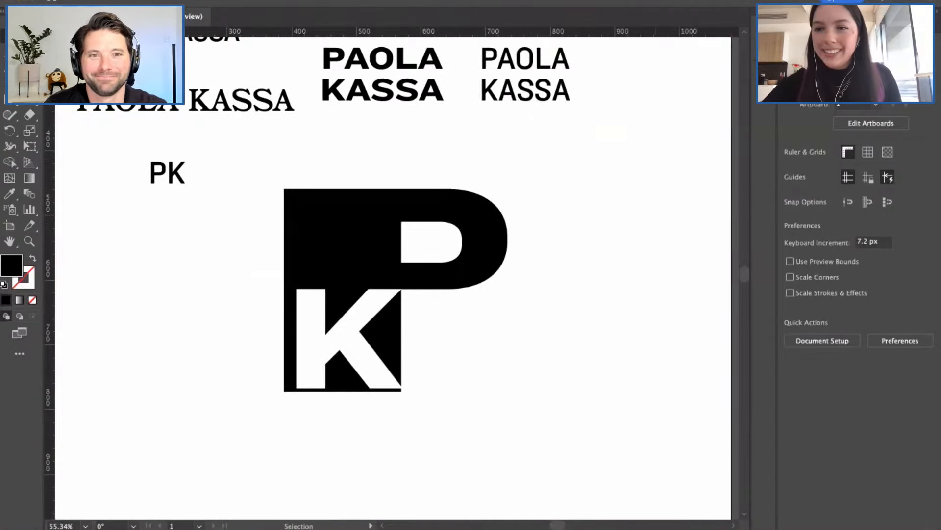
{"action": "left_click", "coordinate": [838, 24]}
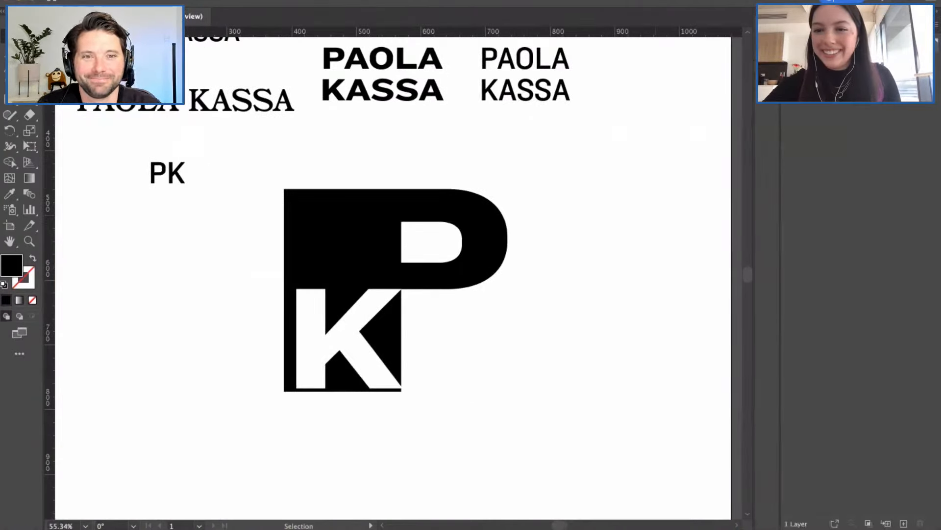
{"action": "left_click", "coordinate": [381, 217]}
{"action": "left_click", "coordinate": [463, 319]}
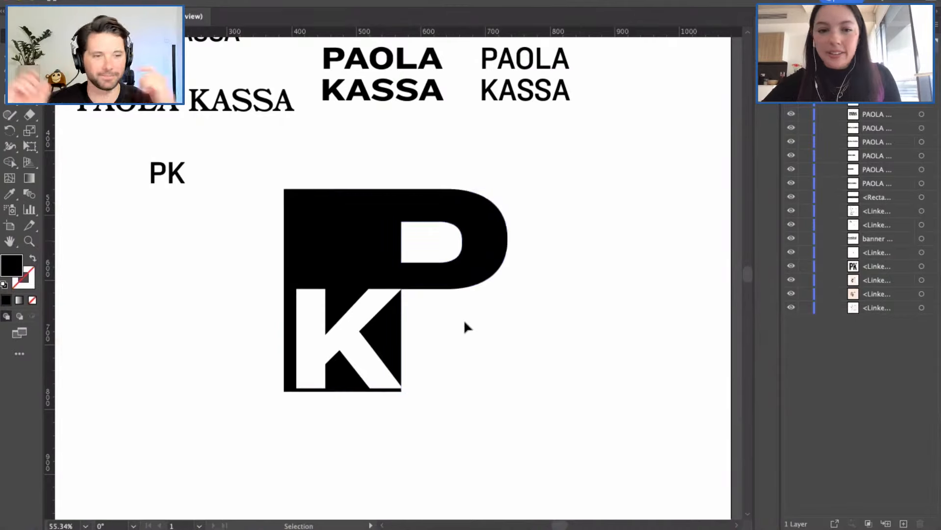
{"action": "left_click", "coordinate": [328, 333]}
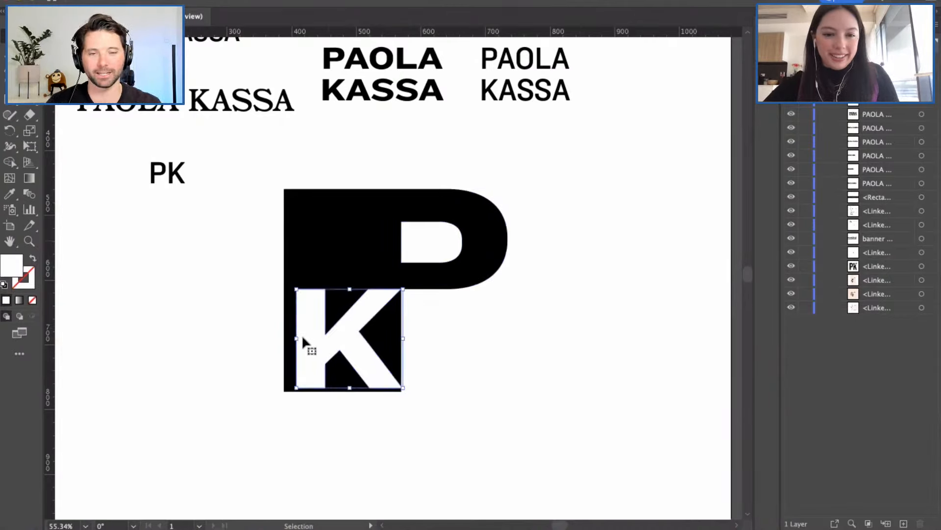
Step: Extend the K's left-edge anchor points out to the square's edge
{"action": "key", "text": "a"}
{"action": "left_click", "coordinate": [254, 316]}
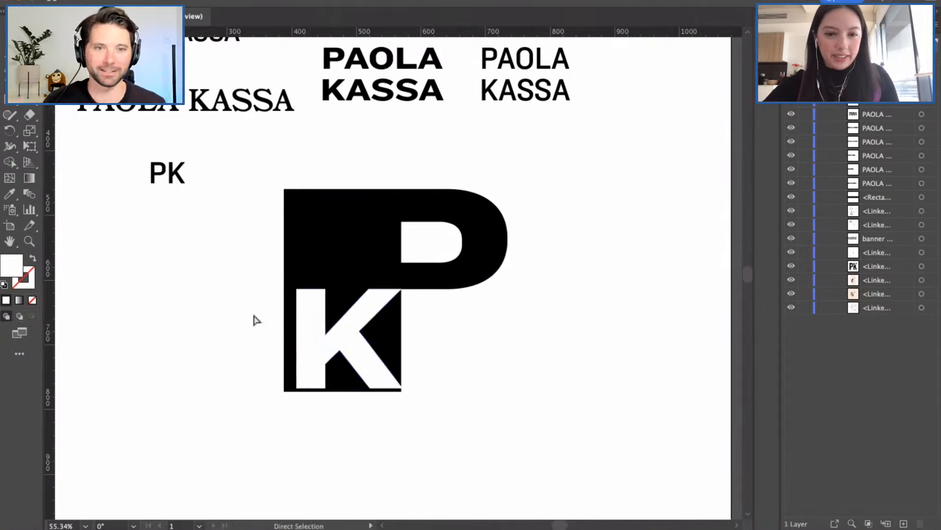
{"action": "left_click_drag", "start_coordinate": [282, 269], "coordinate": [305, 393]}
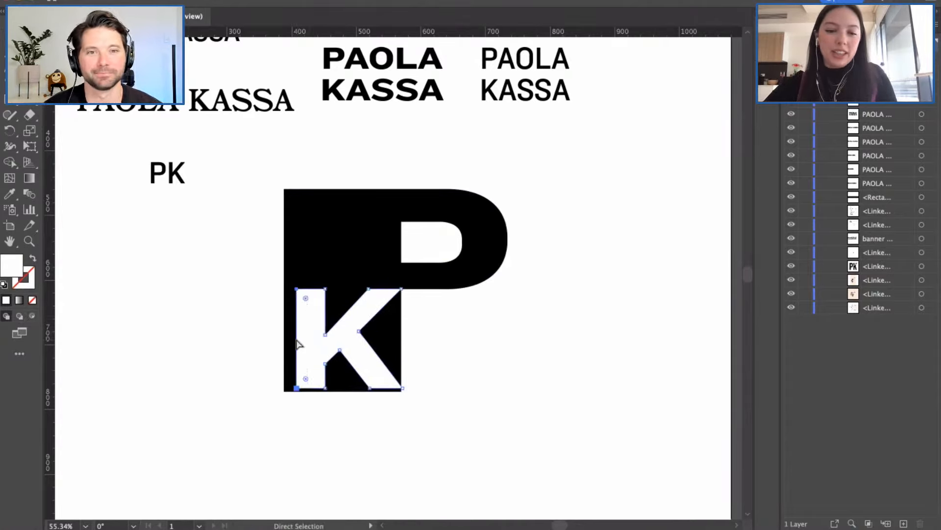
{"action": "left_click_drag", "start_coordinate": [299, 343], "coordinate": [282, 338]}
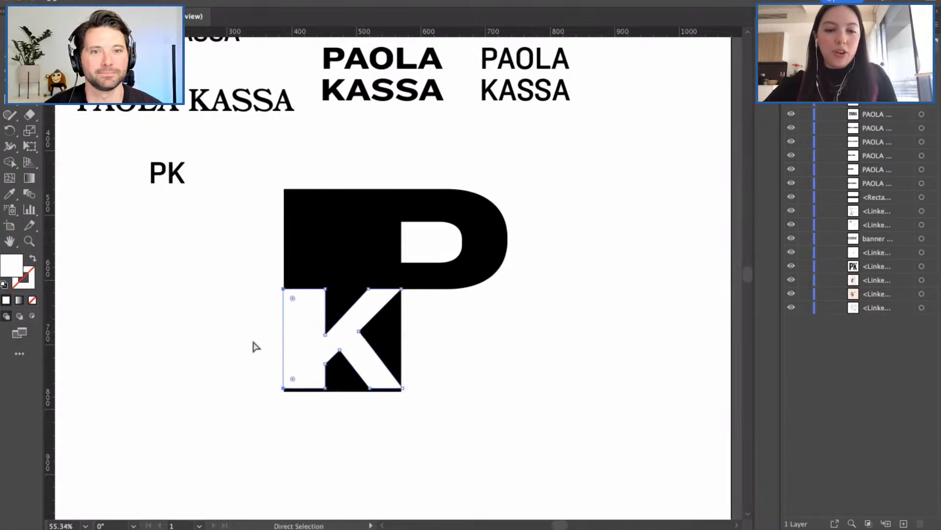
{"action": "left_click", "coordinate": [249, 346]}
{"action": "scroll", "coordinate": [250, 346], "scroll_direction": "down", "scroll_amount": 1}
{"action": "scroll", "coordinate": [250, 347], "scroll_direction": "down", "scroll_amount": 1}
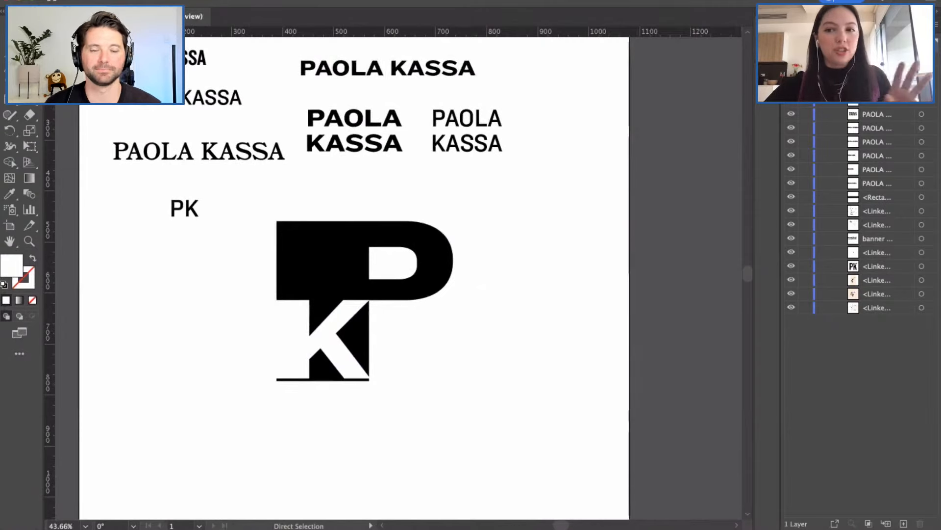
{"action": "scroll", "coordinate": [668, 182], "scroll_direction": "left", "scroll_amount": 2}
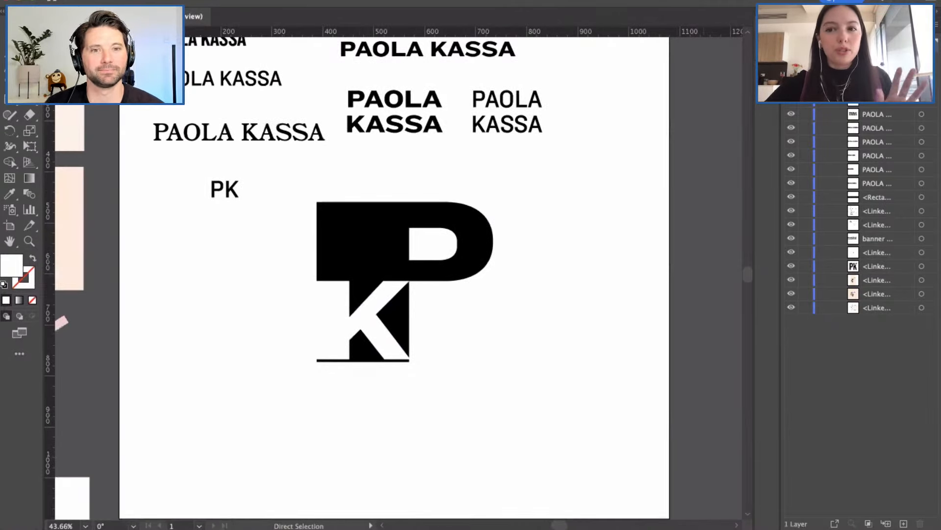
{"action": "left_click", "coordinate": [801, 24]}
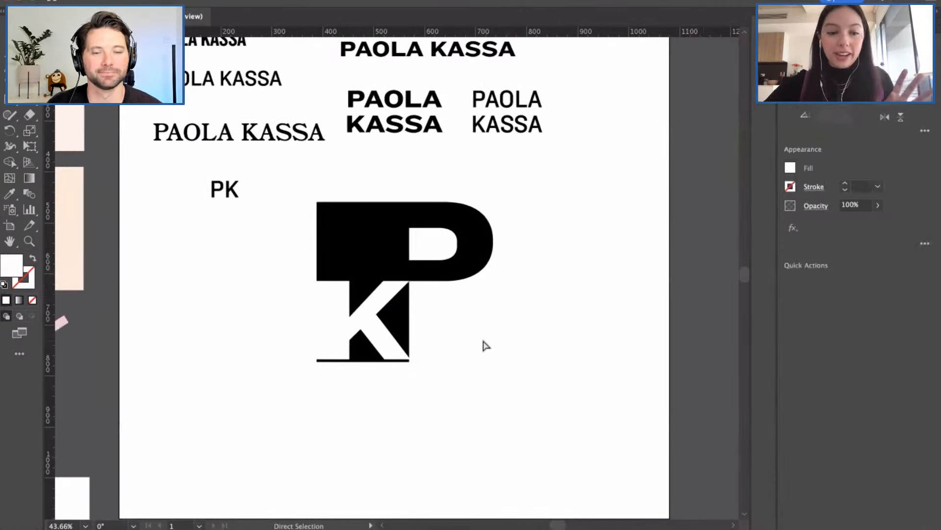
{"action": "scroll", "coordinate": [485, 346], "scroll_direction": "down", "scroll_amount": 1}
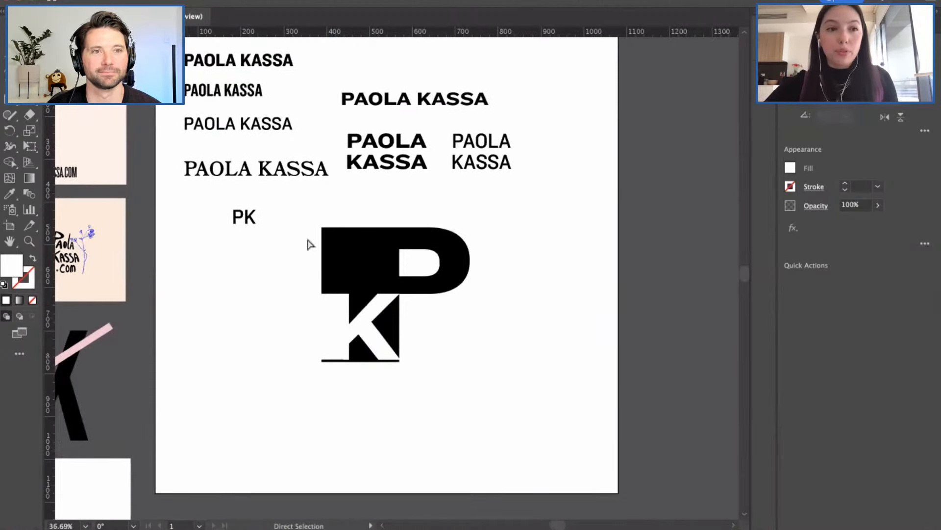
Step: Select the entire PK monogram to check its bounds, then deselect
{"action": "key", "text": "v"}
{"action": "left_click_drag", "start_coordinate": [310, 216], "coordinate": [482, 382]}
{"action": "left_click", "coordinate": [349, 377]}
{"action": "scroll", "coordinate": [349, 378], "scroll_direction": "up", "scroll_amount": 2}
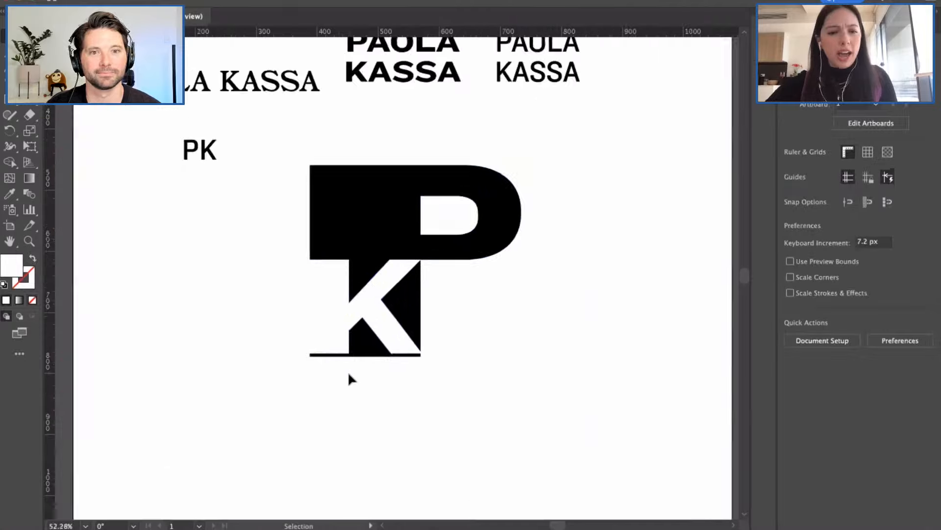
{"action": "scroll", "coordinate": [348, 374], "scroll_direction": "down", "scroll_amount": 1}
{"action": "scroll", "coordinate": [348, 374], "scroll_direction": "right", "scroll_amount": 1}
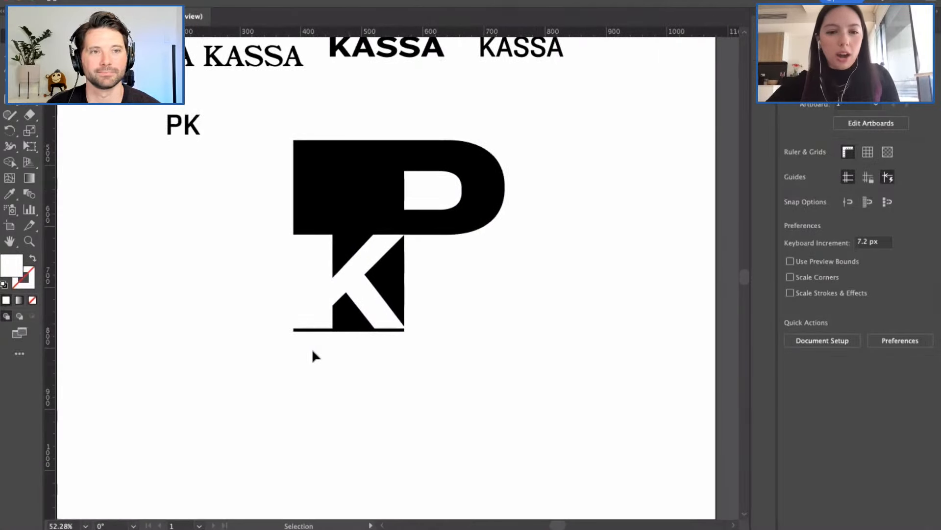
{"action": "scroll", "coordinate": [312, 350], "scroll_direction": "up", "scroll_amount": 2}
{"action": "scroll", "coordinate": [313, 350], "scroll_direction": "down", "scroll_amount": 2}
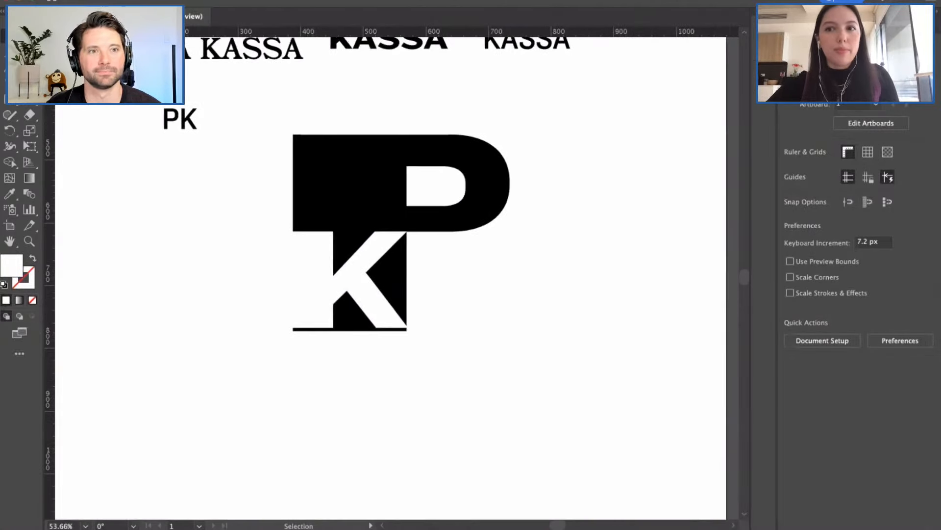
Step: Select the anchors along the K's bottom bar so it extends down, removing the black sliver
{"action": "left_click", "coordinate": [836, 25]}
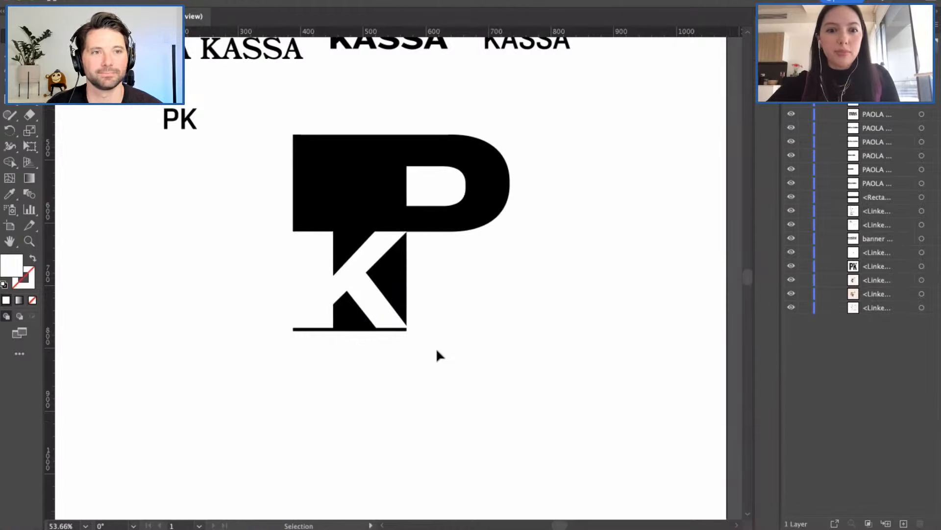
{"action": "left_click_drag", "start_coordinate": [416, 352], "coordinate": [416, 349]}
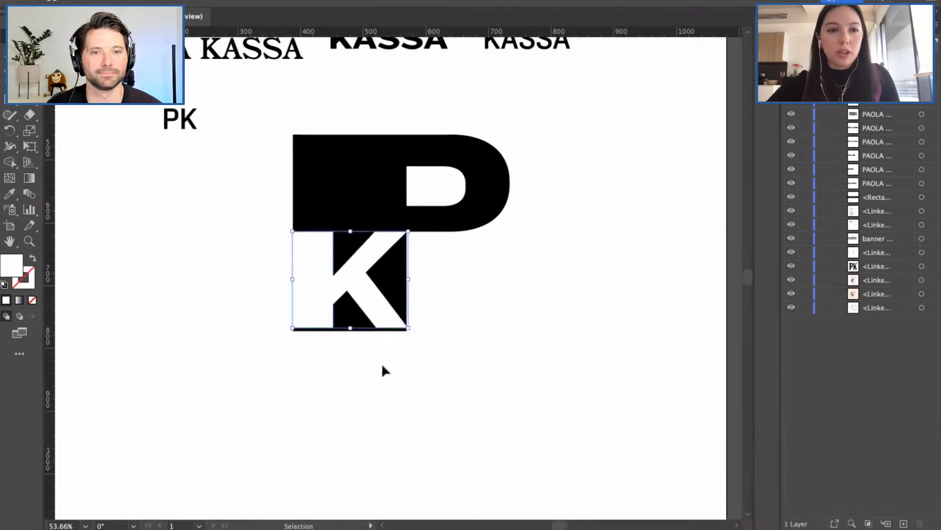
{"action": "left_click", "coordinate": [327, 344]}
{"action": "key", "text": "a"}
{"action": "left_click_drag", "start_coordinate": [272, 314], "coordinate": [383, 330]}
{"action": "left_click", "coordinate": [398, 364]}
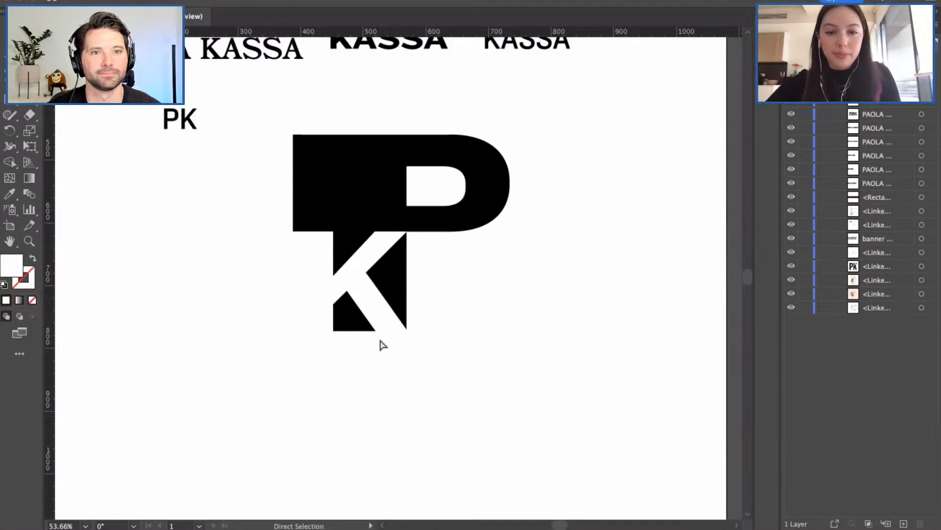
{"action": "scroll", "coordinate": [382, 343], "scroll_direction": "down", "scroll_amount": 1}
{"action": "scroll", "coordinate": [342, 314], "scroll_direction": "up", "scroll_amount": 5}
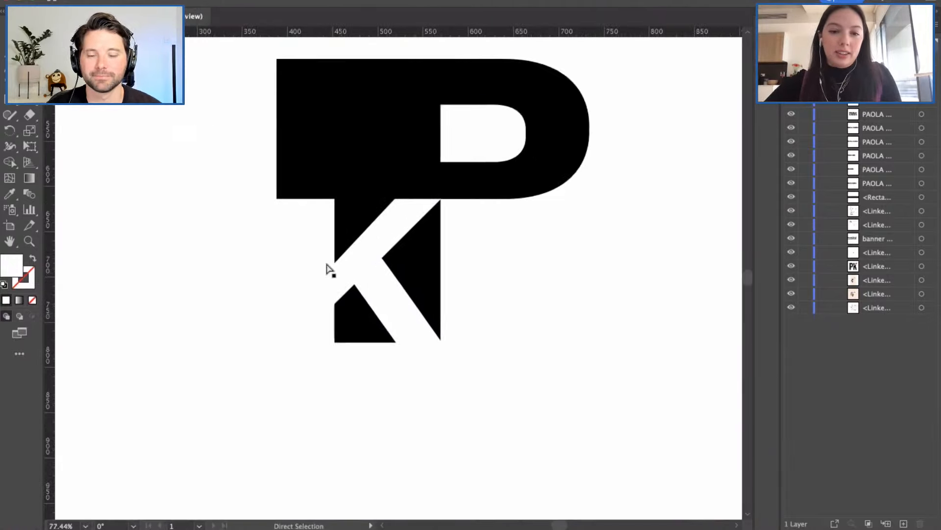
{"action": "left_click", "coordinate": [334, 283]}
{"action": "left_click", "coordinate": [251, 266]}
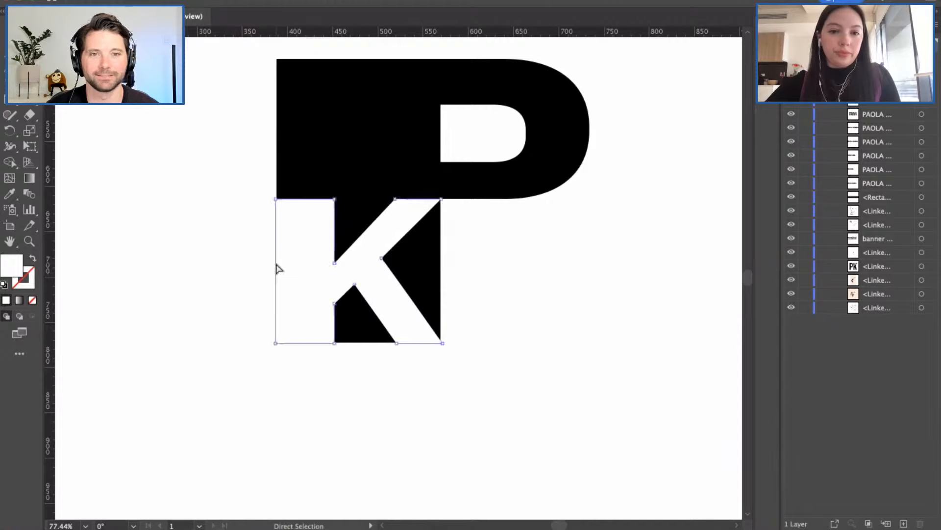
Step: Fill the nested K with mid-grey #999999
{"action": "double_click", "coordinate": [11, 265]}
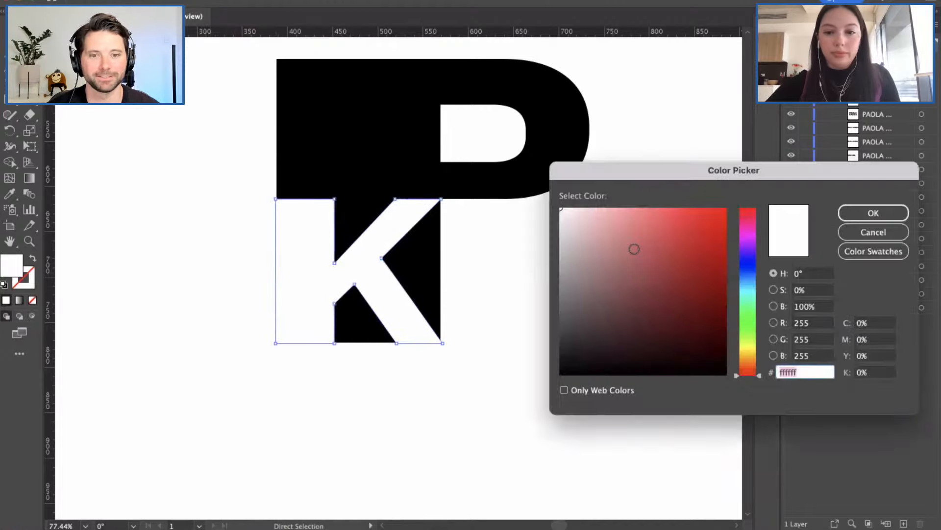
{"action": "type", "text": "999999"}
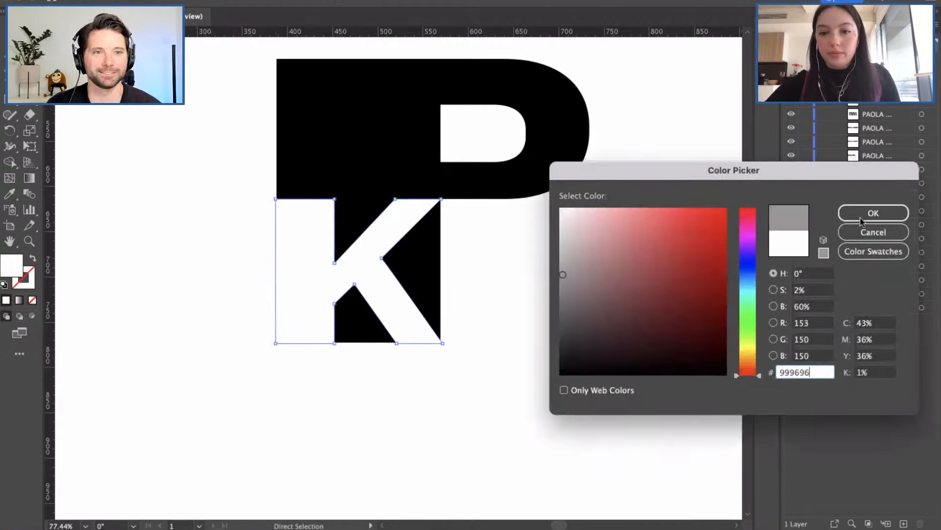
{"action": "key", "text": "Return"}
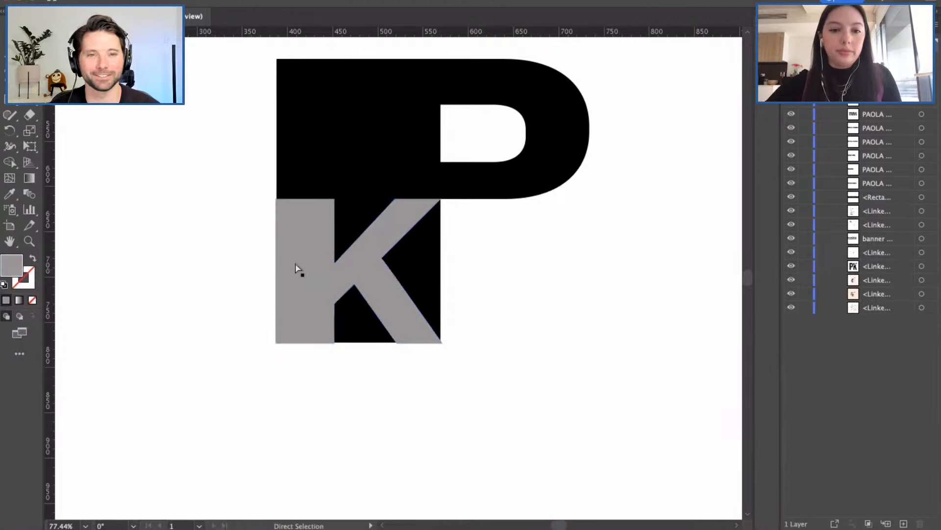
{"action": "scroll", "coordinate": [275, 263], "scroll_direction": "up", "scroll_amount": 3}
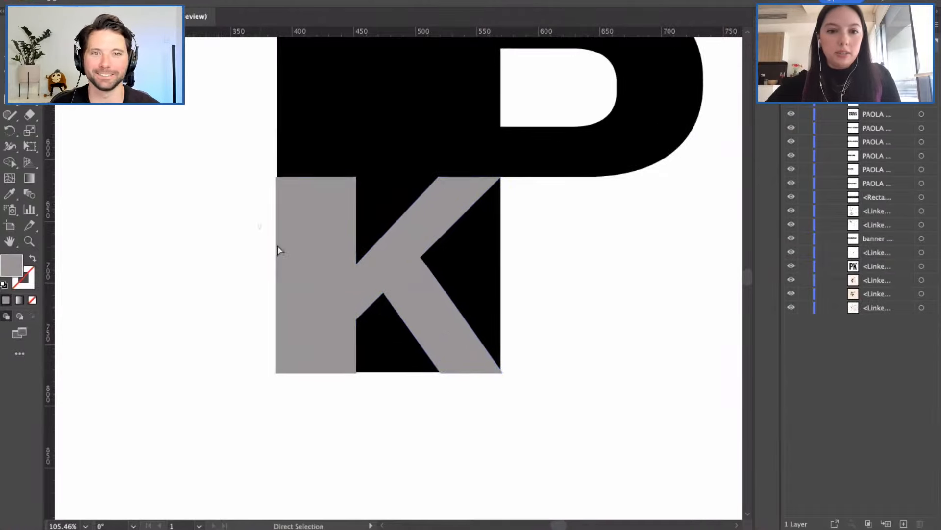
Step: Adjust the grey K's left stem edge with Direct Selection
{"action": "left_click", "coordinate": [278, 246]}
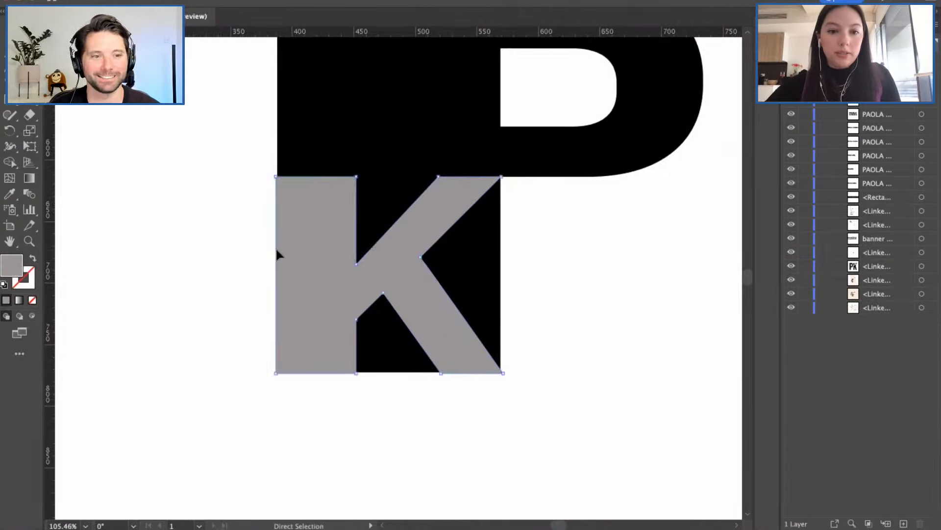
{"action": "left_click_drag", "start_coordinate": [276, 251], "coordinate": [263, 254]}
{"action": "left_click", "coordinate": [235, 282]}
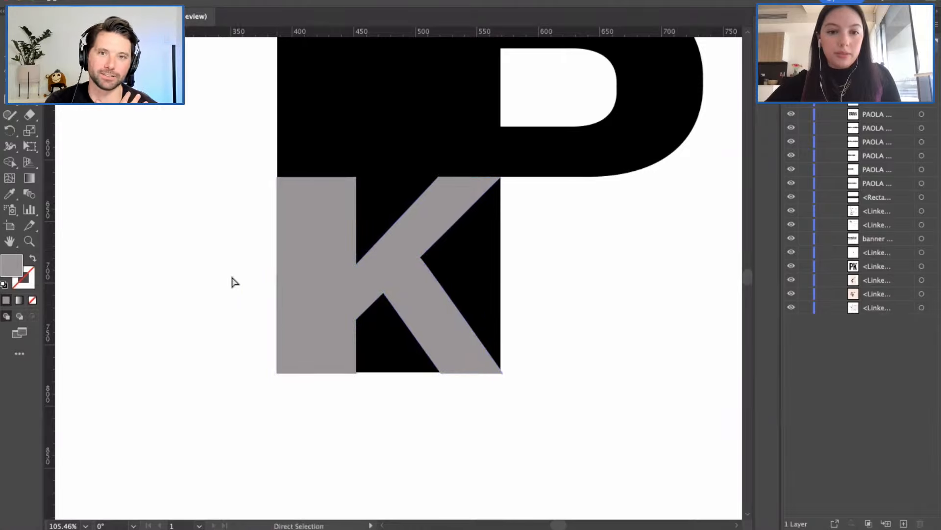
{"action": "left_click", "coordinate": [281, 276]}
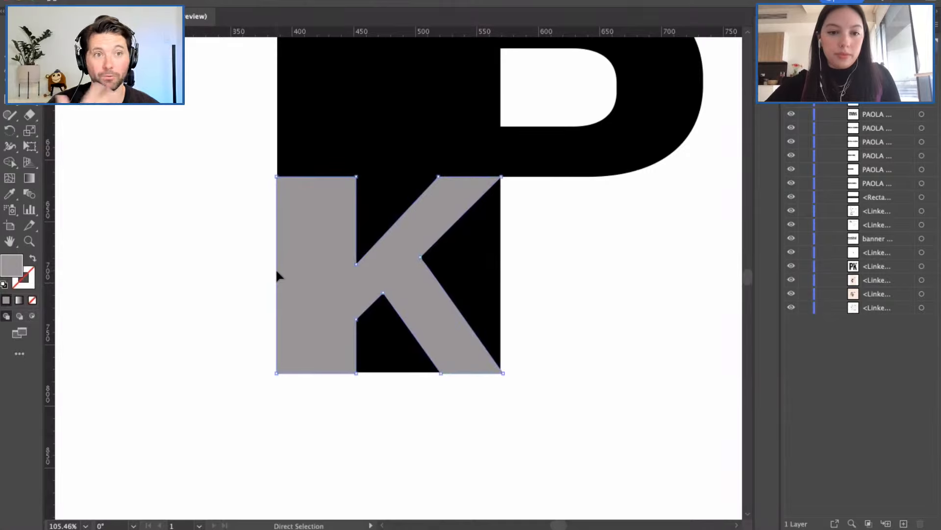
{"action": "left_click_drag", "start_coordinate": [276, 268], "coordinate": [276, 268]}
{"action": "left_click", "coordinate": [254, 268]}
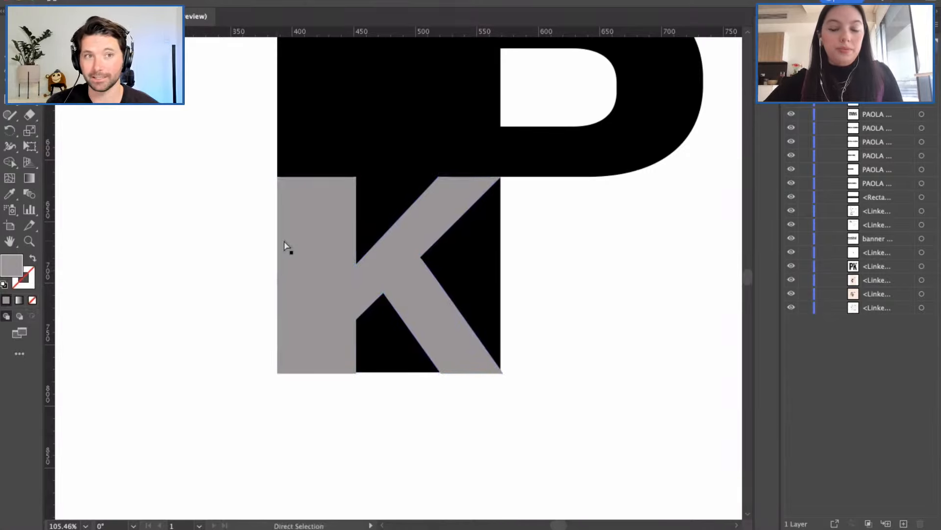
Step: Raise the grey K's bottom-left edge slightly and check its bottom anchors
{"action": "scroll", "coordinate": [283, 240], "scroll_direction": "down", "scroll_amount": 2}
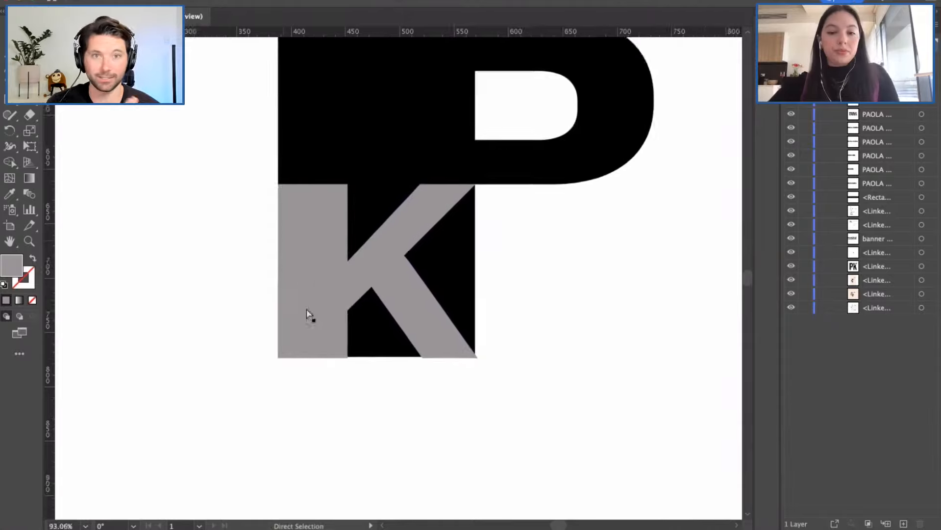
{"action": "left_click", "coordinate": [319, 358]}
{"action": "left_click_drag", "start_coordinate": [321, 358], "coordinate": [321, 362]}
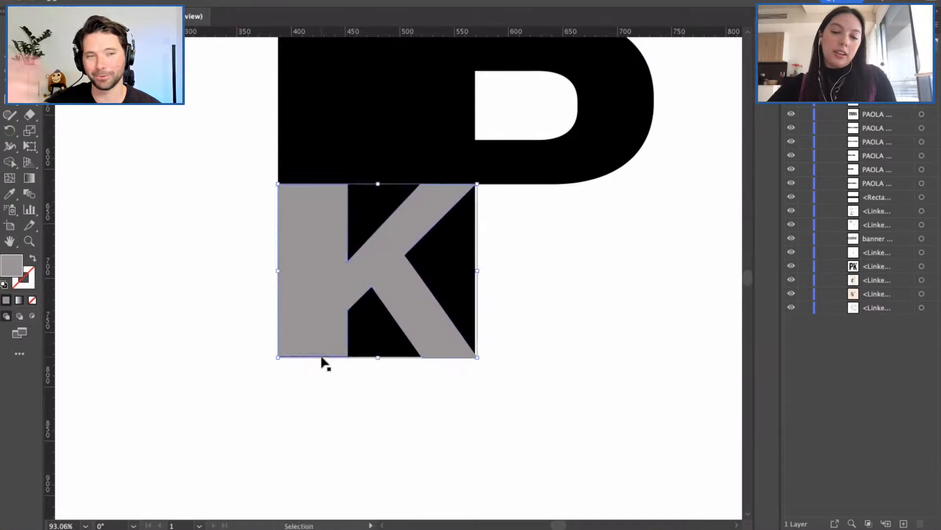
{"action": "left_click_drag", "start_coordinate": [495, 373], "coordinate": [251, 347]}
{"action": "left_click", "coordinate": [208, 348]}
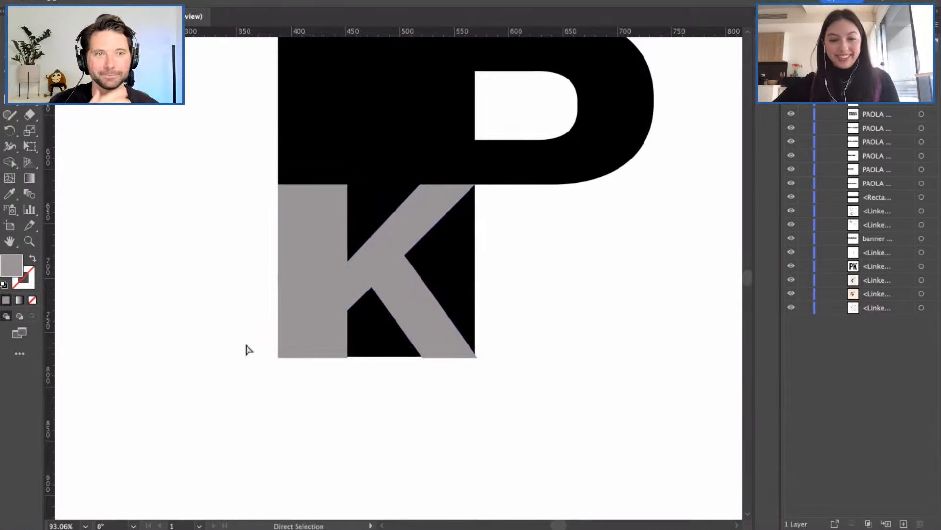
Step: Try moving the grey K leftward, then undo to keep its original position
{"action": "scroll", "coordinate": [248, 349], "scroll_direction": "down", "scroll_amount": 2}
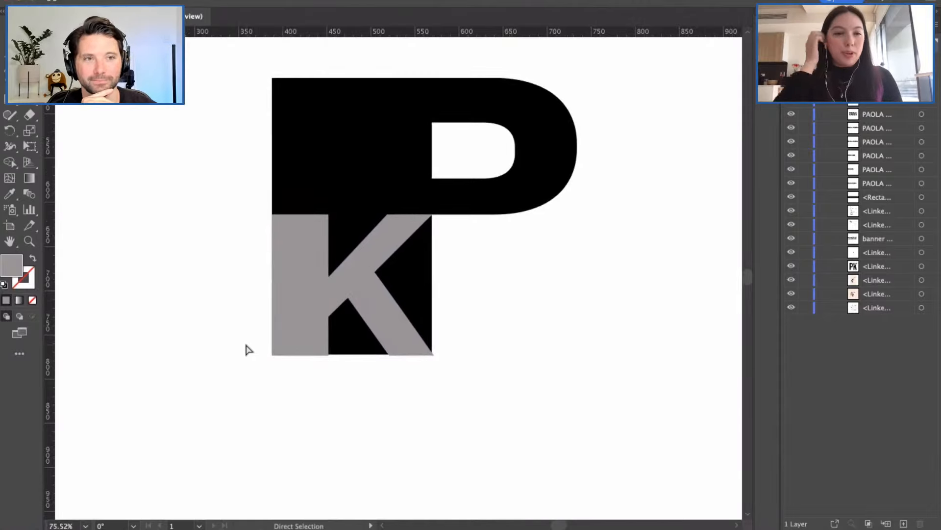
{"action": "scroll", "coordinate": [249, 349], "scroll_direction": "down", "scroll_amount": 2}
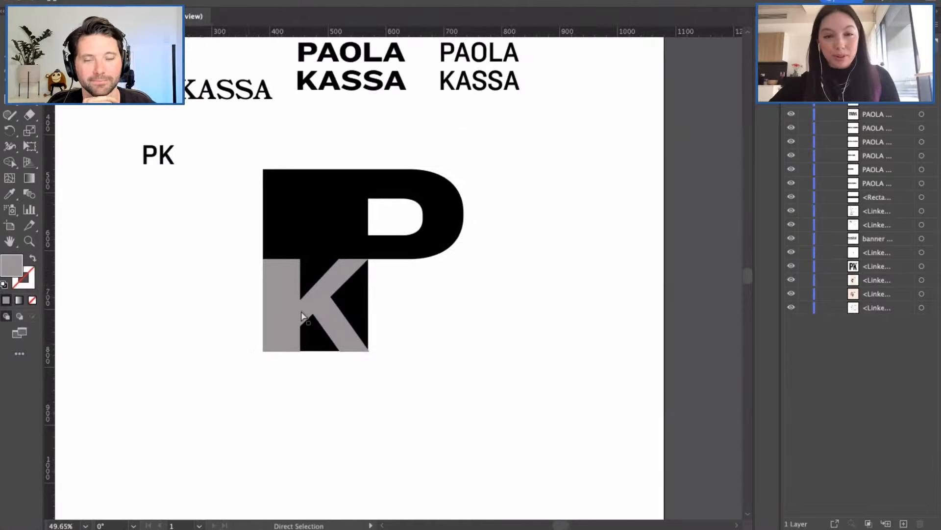
{"action": "left_click", "coordinate": [341, 289]}
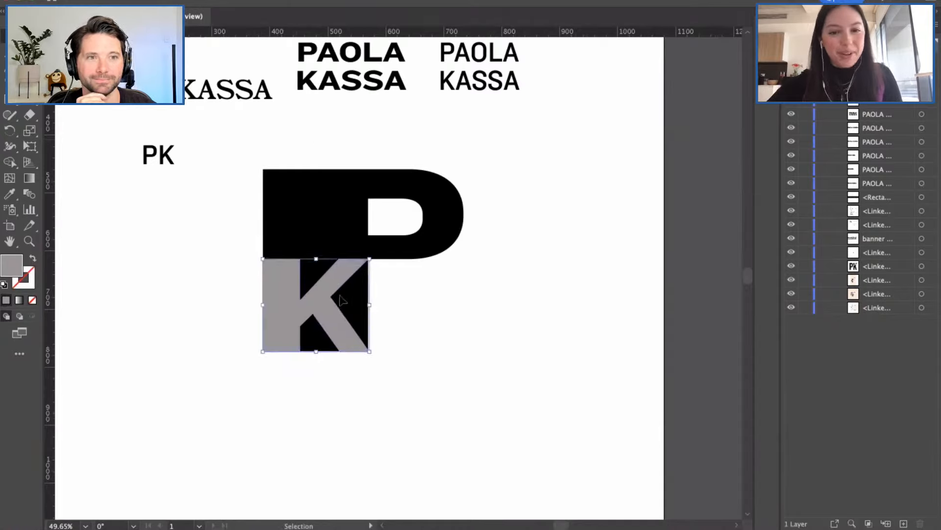
{"action": "left_click_drag", "start_coordinate": [341, 290], "coordinate": [305, 285]}
{"action": "key", "text": "super+z"}
{"action": "left_click", "coordinate": [477, 267]}
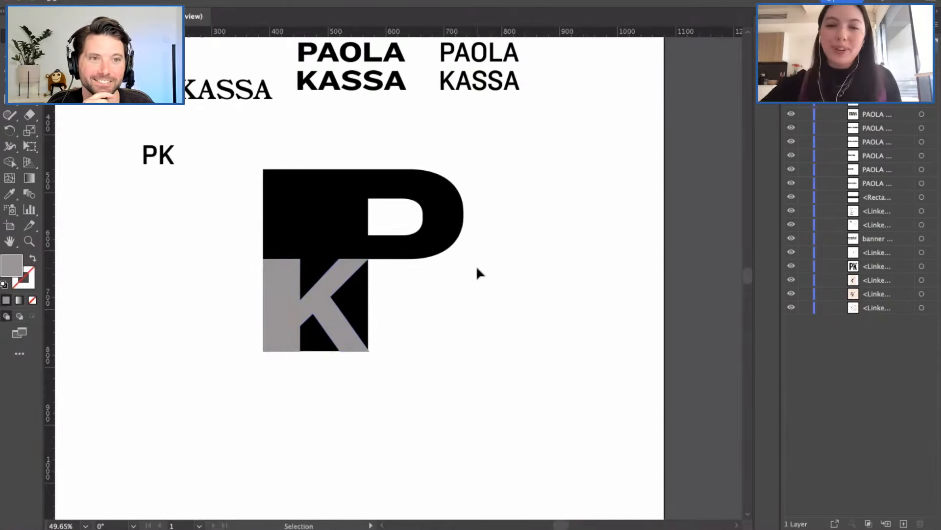
Step: Switch to Edit Artboards from the document Properties
{"action": "scroll", "coordinate": [475, 266], "scroll_direction": "down", "scroll_amount": 1}
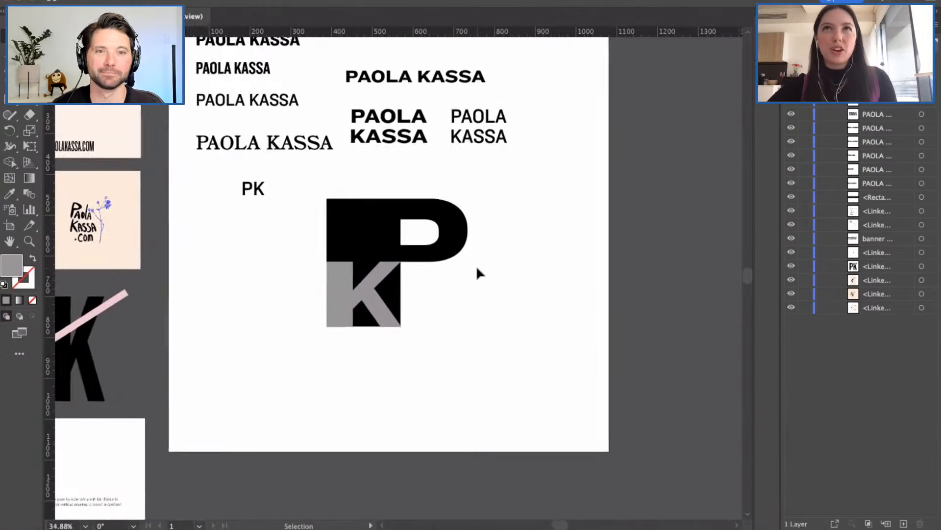
{"action": "scroll", "coordinate": [477, 267], "scroll_direction": "down", "scroll_amount": 1}
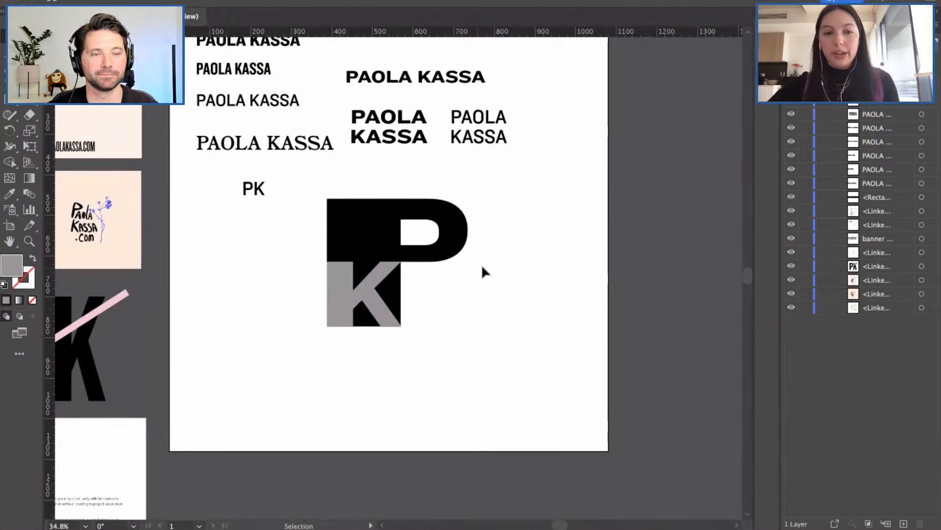
{"action": "scroll", "coordinate": [489, 271], "scroll_direction": "down", "scroll_amount": 1}
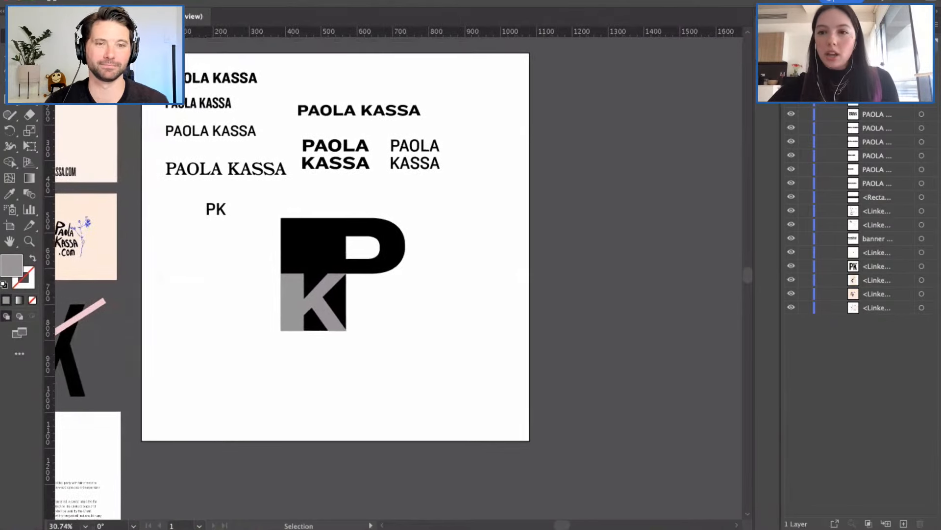
{"action": "left_click", "coordinate": [801, 24]}
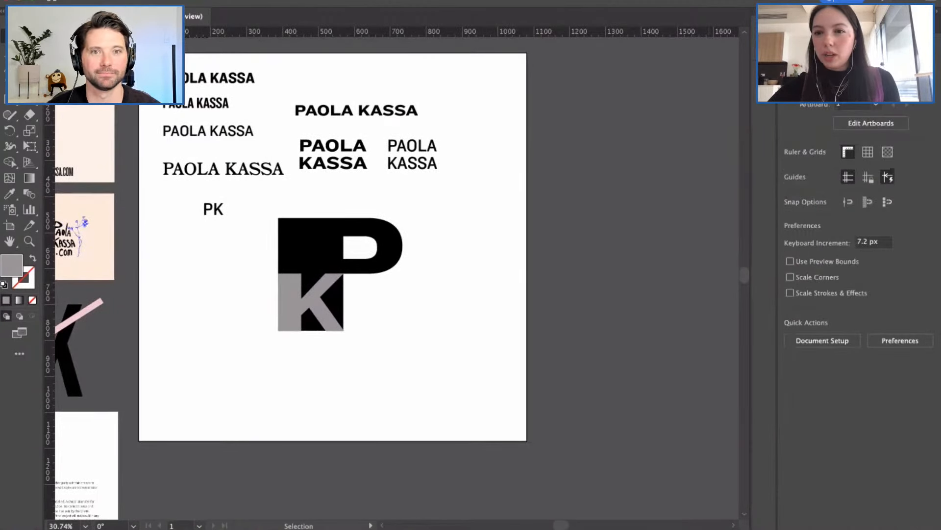
{"action": "left_click", "coordinate": [869, 125]}
{"action": "left_click", "coordinate": [897, 158]}
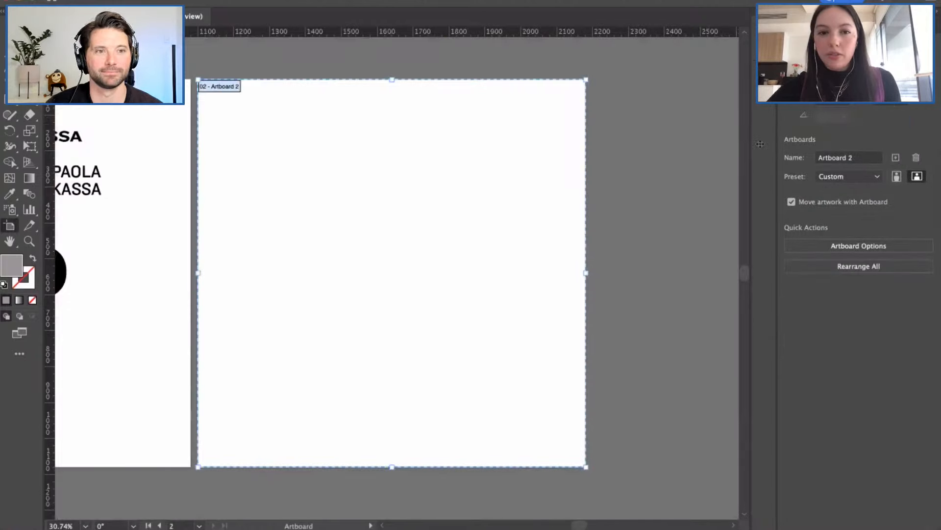
{"action": "key", "text": "Escape"}
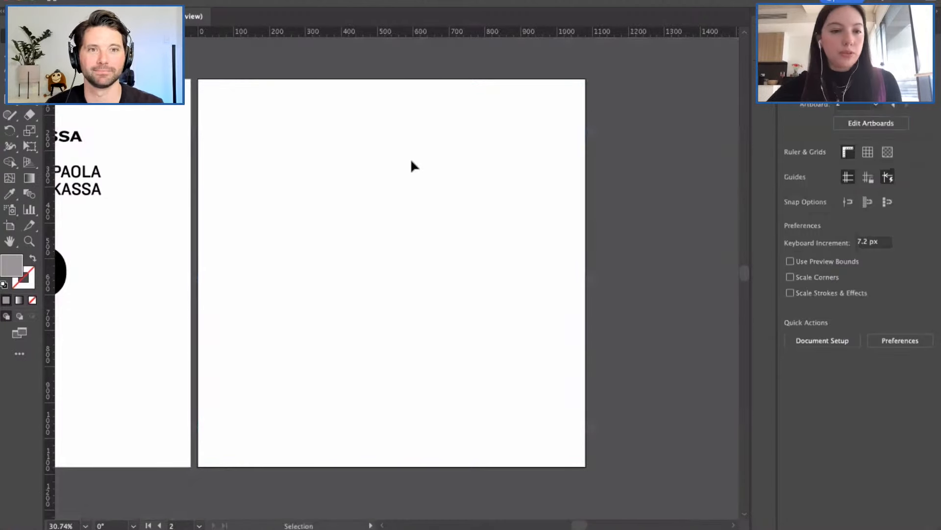
{"action": "scroll", "coordinate": [234, 168], "scroll_direction": "left", "scroll_amount": 2}
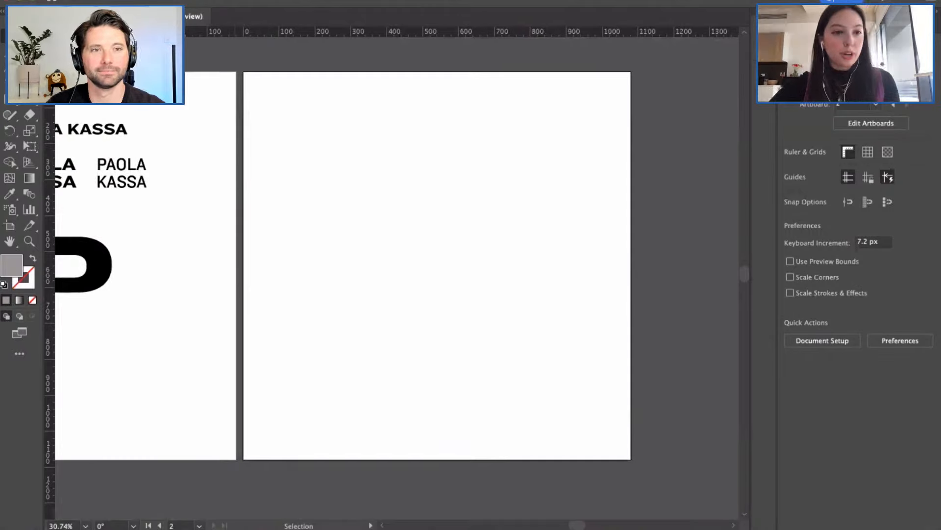
{"action": "left_click", "coordinate": [15, 101]}
{"action": "left_click_drag", "start_coordinate": [275, 95], "coordinate": [319, 154]}
{"action": "key", "text": "Delete"}
{"action": "left_click", "coordinate": [15, 101]}
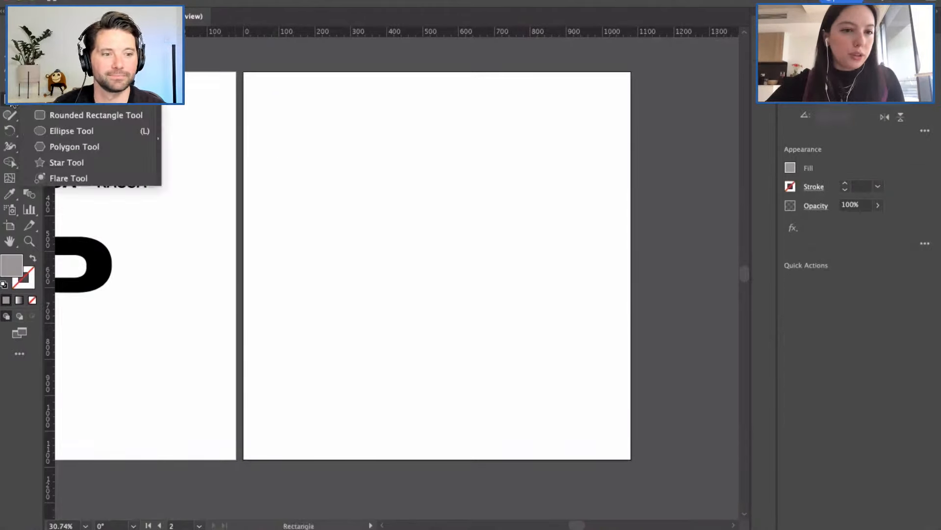
{"action": "left_click", "coordinate": [41, 114]}
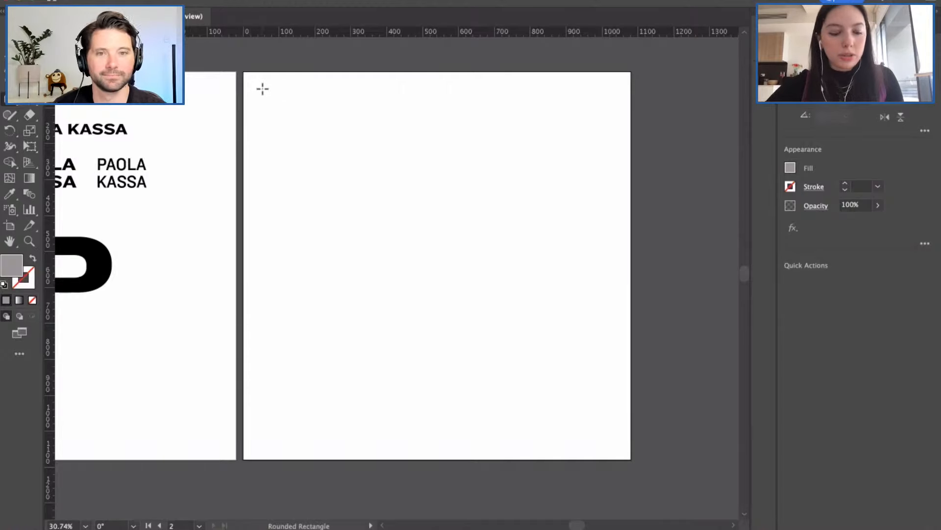
{"action": "left_click_drag", "start_coordinate": [262, 89], "coordinate": [366, 225]}
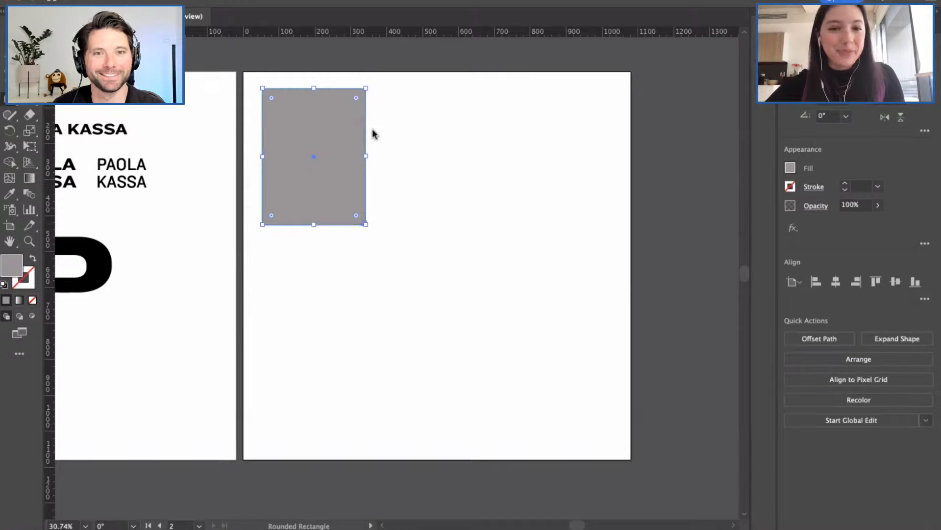
{"action": "key", "text": "v"}
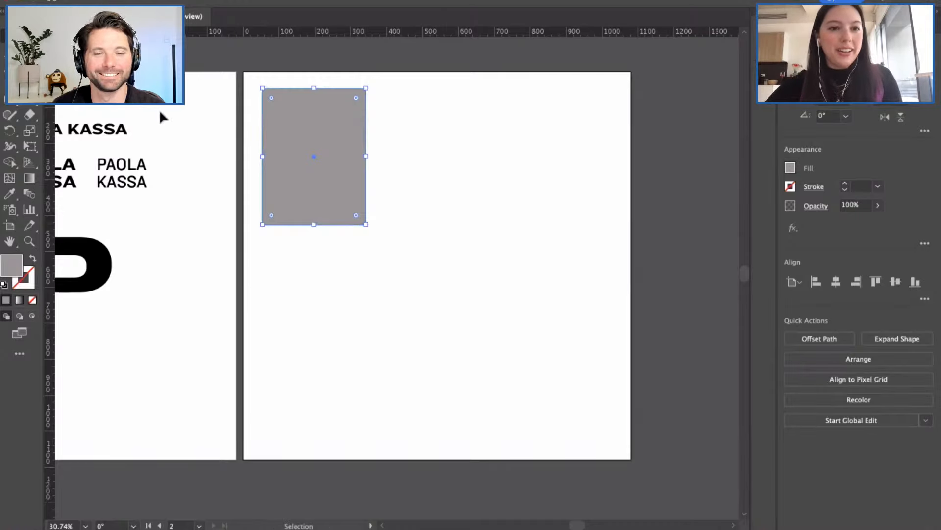
{"action": "left_click", "coordinate": [445, 264]}
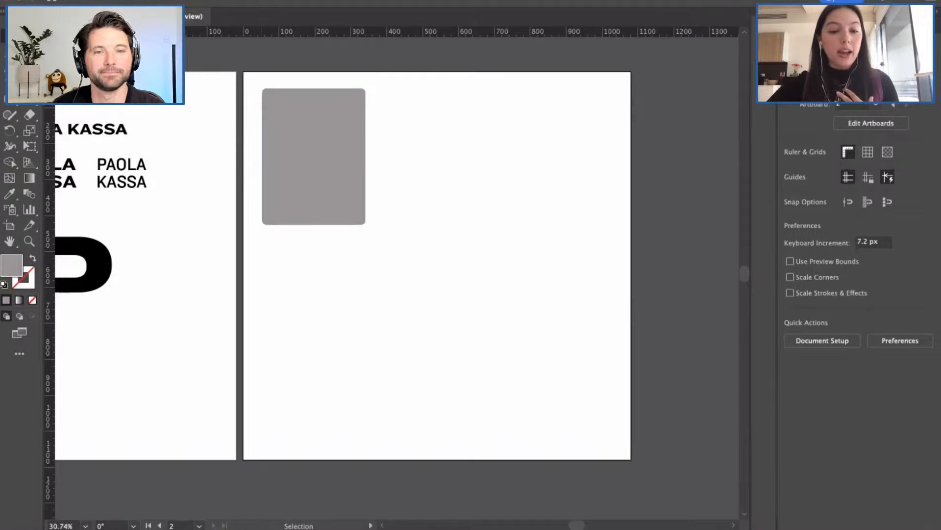
{"action": "mouse_move", "coordinate": [263, 527]}
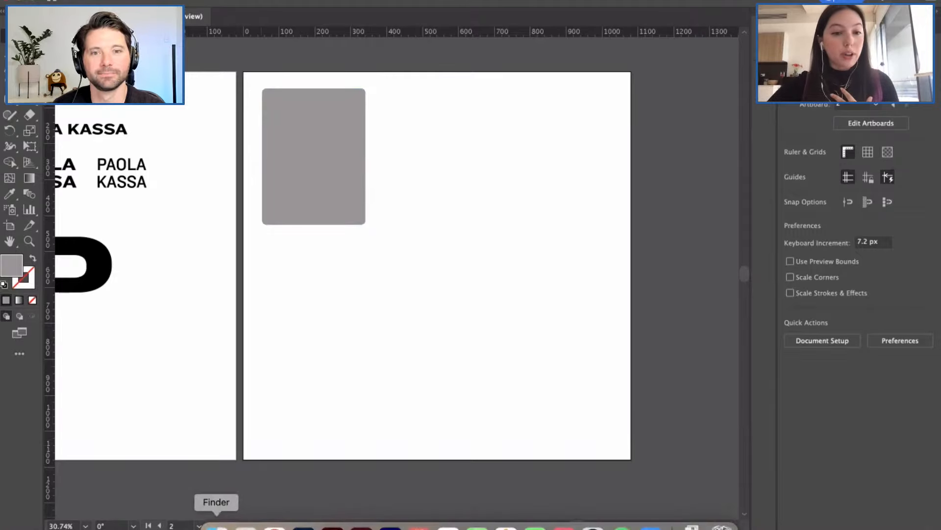
Step: Drop the HUSH poster image onto the artboard behind the grey rounded rectangle
{"action": "left_click", "coordinate": [216, 525]}
{"action": "left_click_drag", "start_coordinate": [139, 98], "coordinate": [440, 101]}
{"action": "left_click_drag", "start_coordinate": [564, 152], "coordinate": [363, 158]}
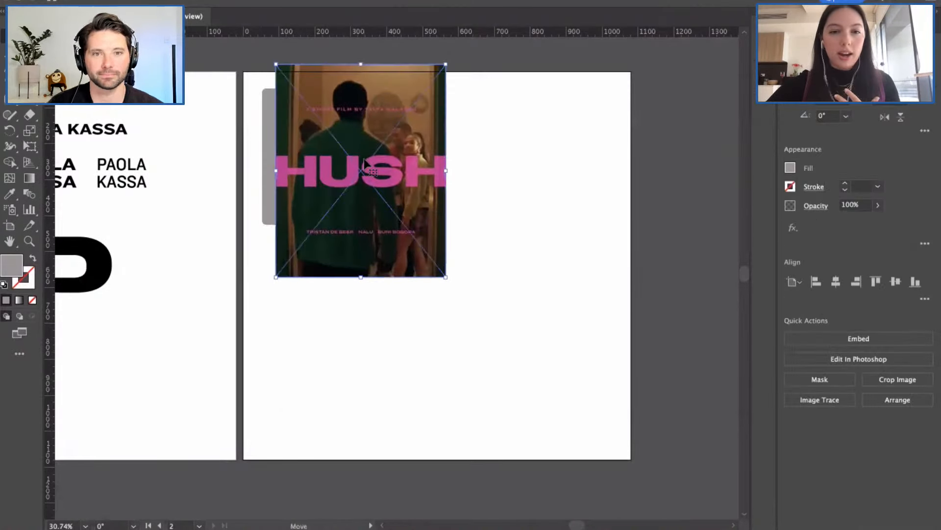
{"action": "key", "text": "super+shift+["}
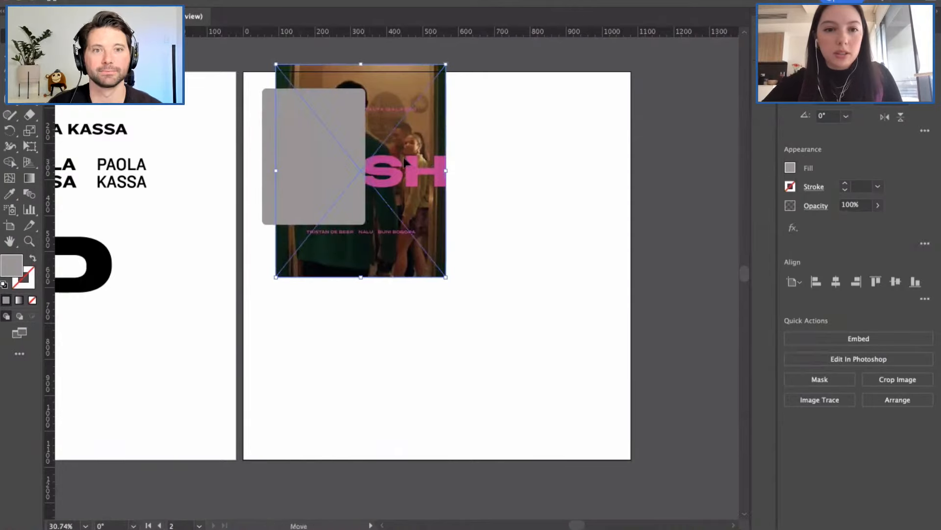
Step: Scale and position the HUSH image to cover the rounded rectangle's edges
{"action": "left_click_drag", "start_coordinate": [359, 229], "coordinate": [313, 227]}
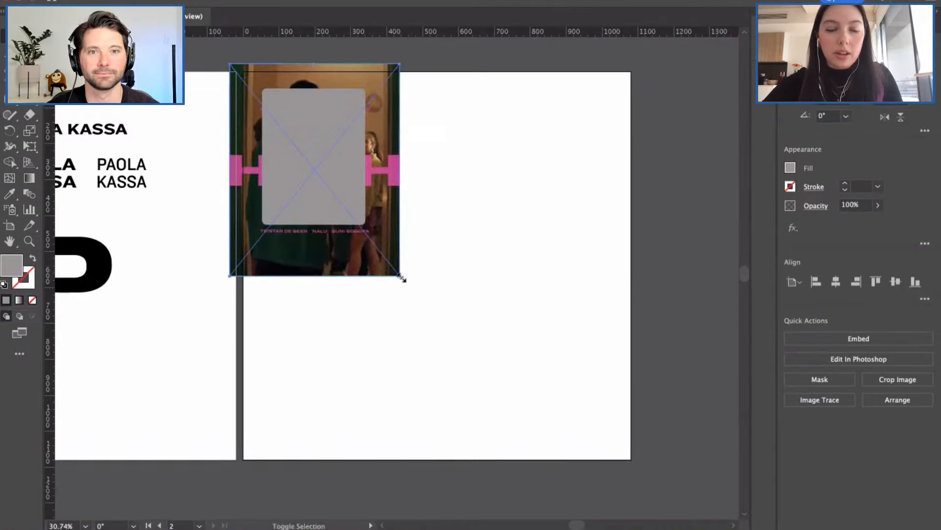
{"action": "left_click_drag", "start_coordinate": [390, 270], "coordinate": [346, 209]}
{"action": "left_click_drag", "start_coordinate": [264, 176], "coordinate": [275, 178]}
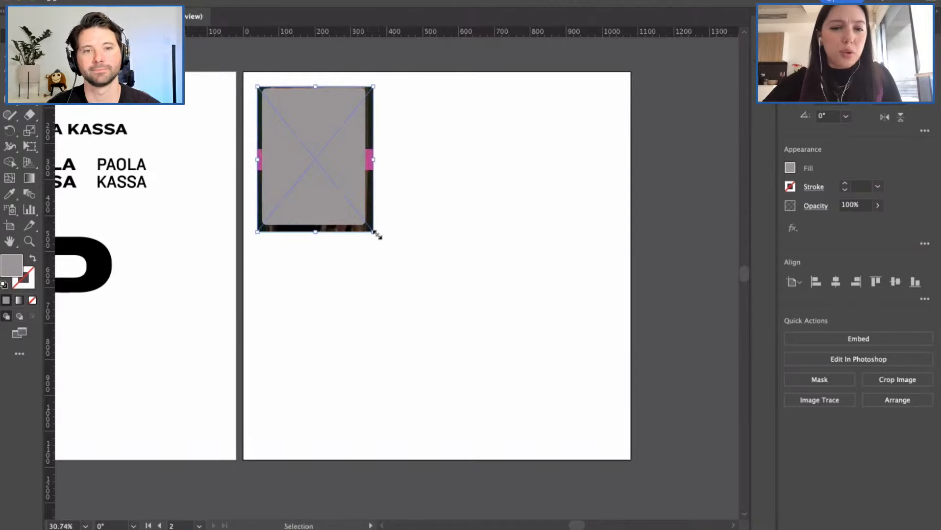
{"action": "left_click_drag", "start_coordinate": [376, 235], "coordinate": [366, 225]}
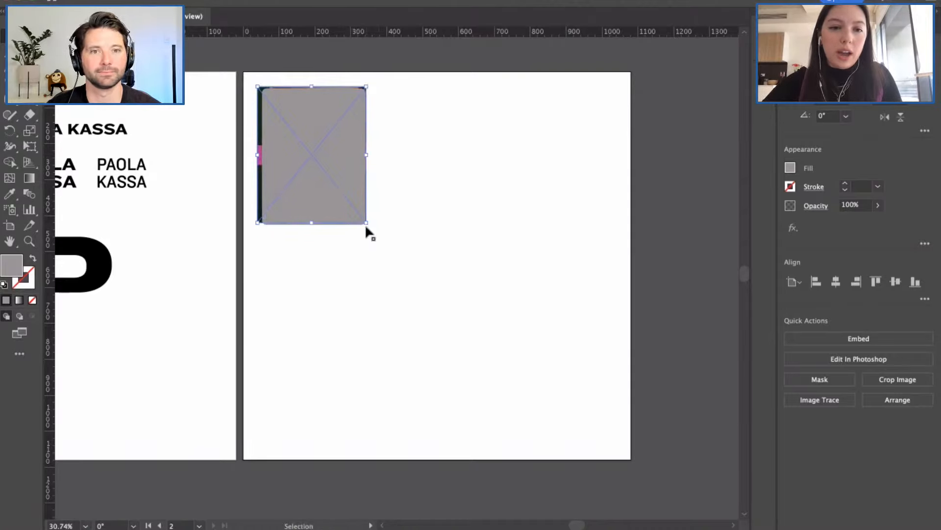
{"action": "left_click_drag", "start_coordinate": [261, 152], "coordinate": [261, 153]}
{"action": "left_click_drag", "start_coordinate": [259, 224], "coordinate": [256, 227]}
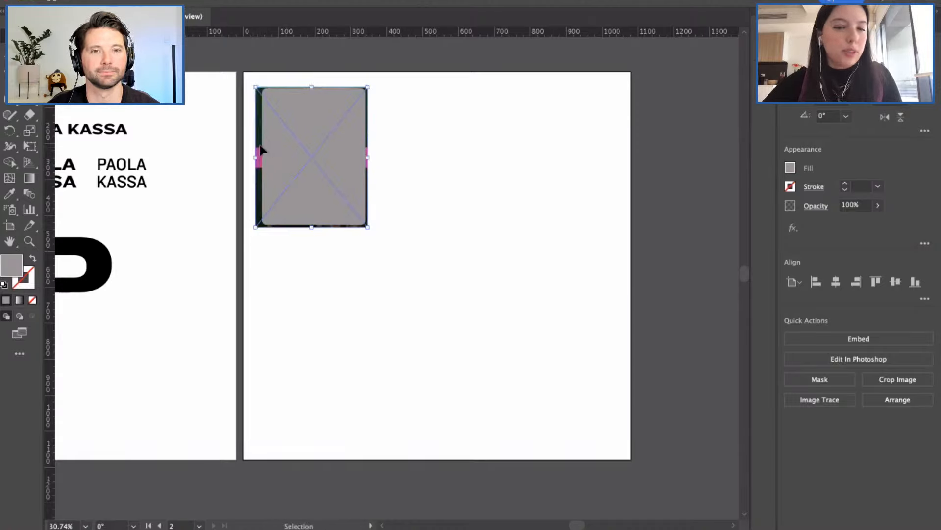
{"action": "left_click_drag", "start_coordinate": [261, 146], "coordinate": [262, 146]}
Step: Select the image and rectangle together and make a clipping mask
{"action": "left_click", "coordinate": [407, 135]}
{"action": "left_click", "coordinate": [317, 164]}
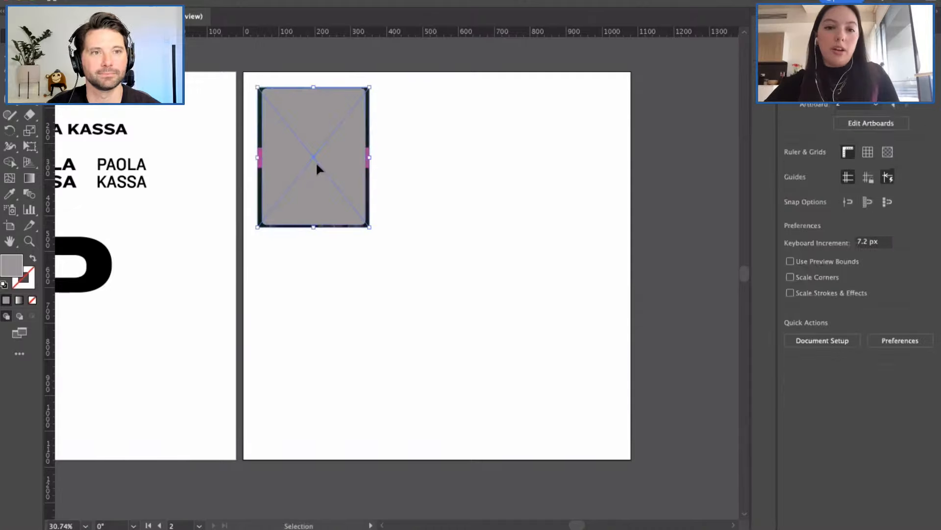
{"action": "left_click", "coordinate": [809, 379]}
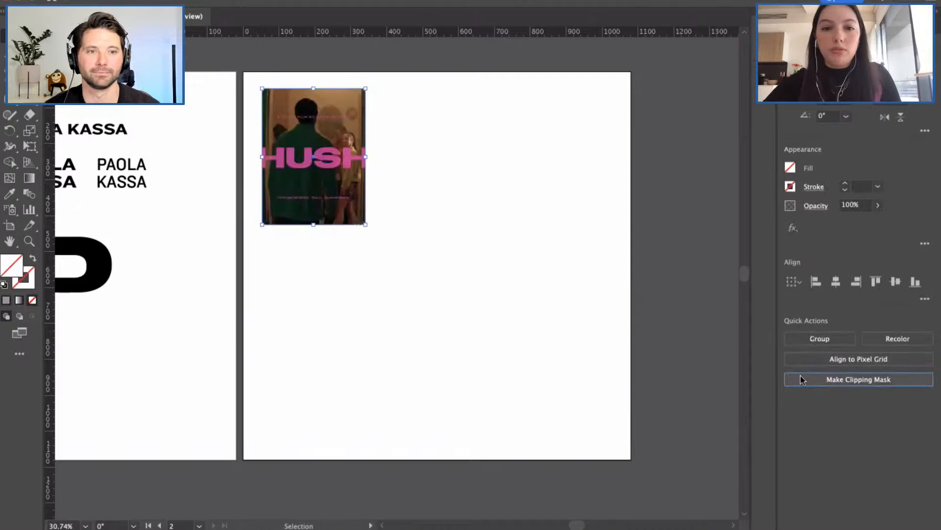
{"action": "left_click", "coordinate": [494, 226]}
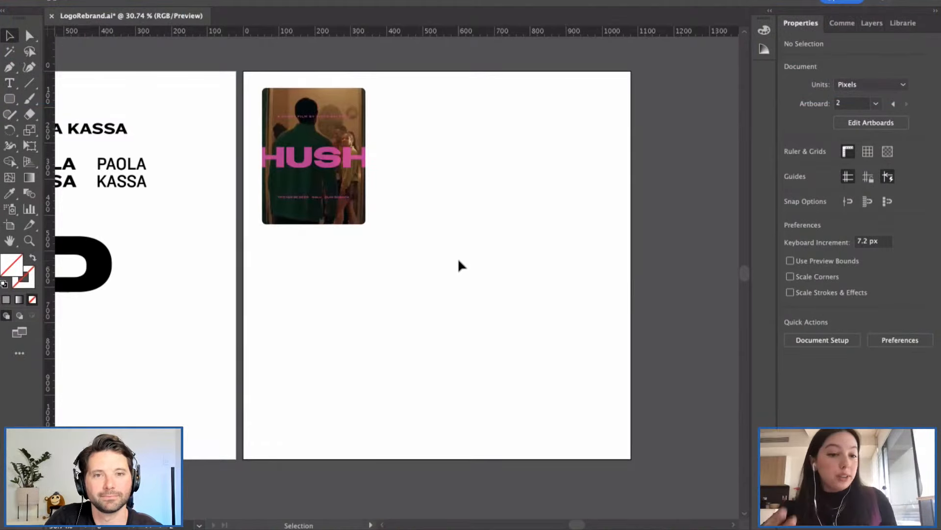
Step: Draw a rounded rectangle beside HUSH and bring the VOGUE cover image onto the artboard
{"action": "left_click", "coordinate": [9, 98]}
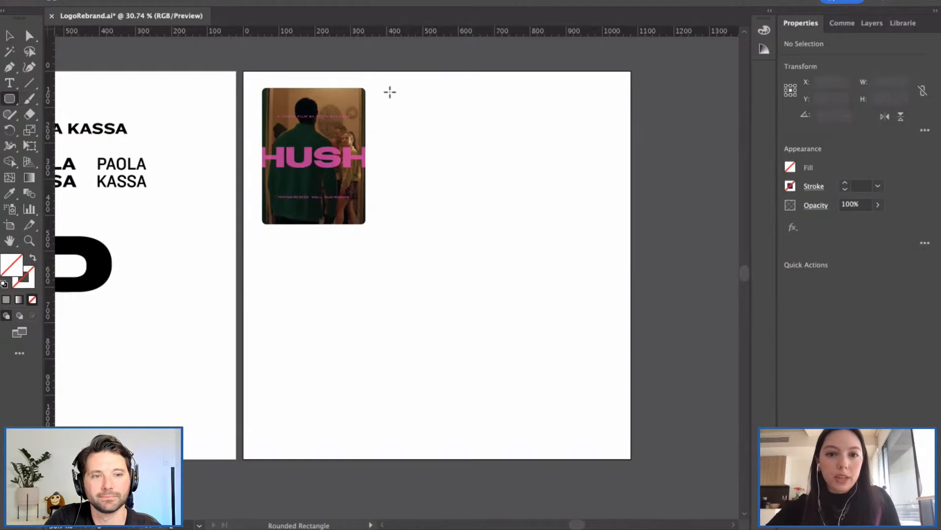
{"action": "left_click_drag", "start_coordinate": [389, 91], "coordinate": [506, 239]}
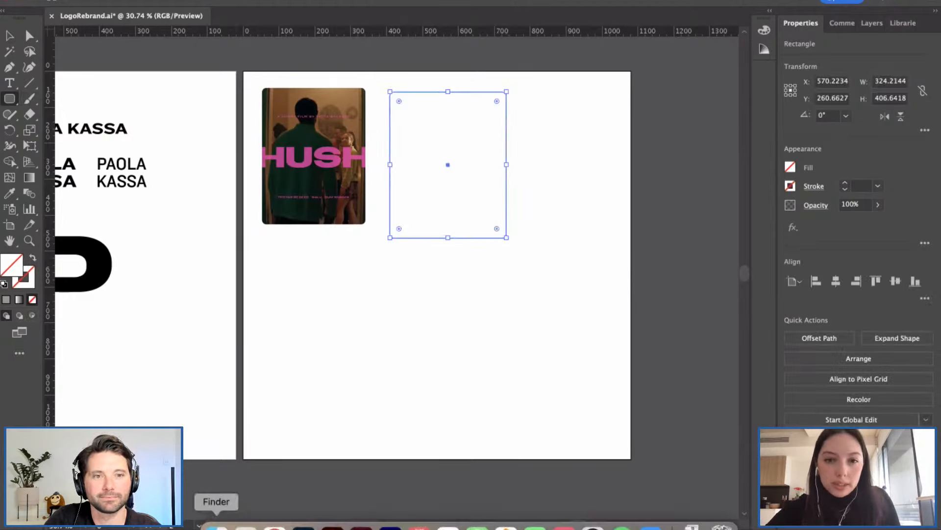
{"action": "left_click", "coordinate": [216, 527]}
{"action": "left_click_drag", "start_coordinate": [434, 107], "coordinate": [540, 96]}
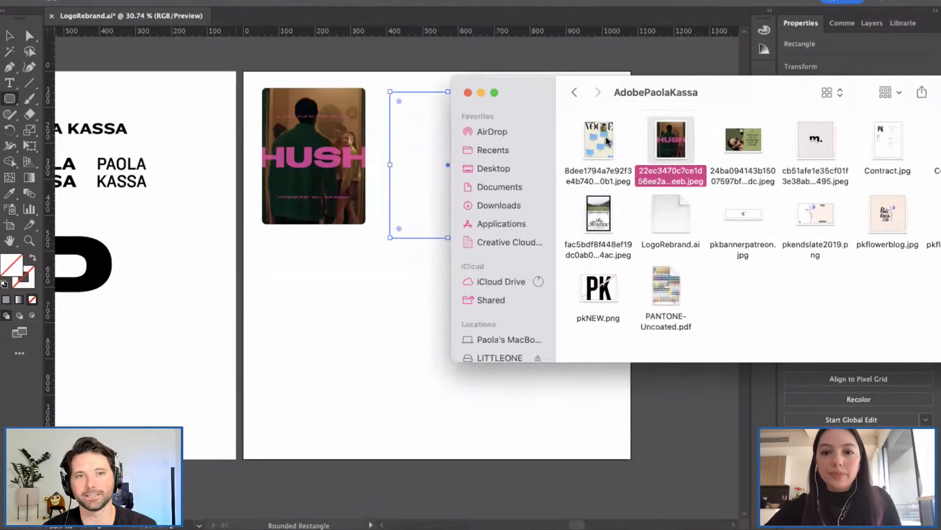
{"action": "left_click_drag", "start_coordinate": [598, 142], "coordinate": [419, 134]}
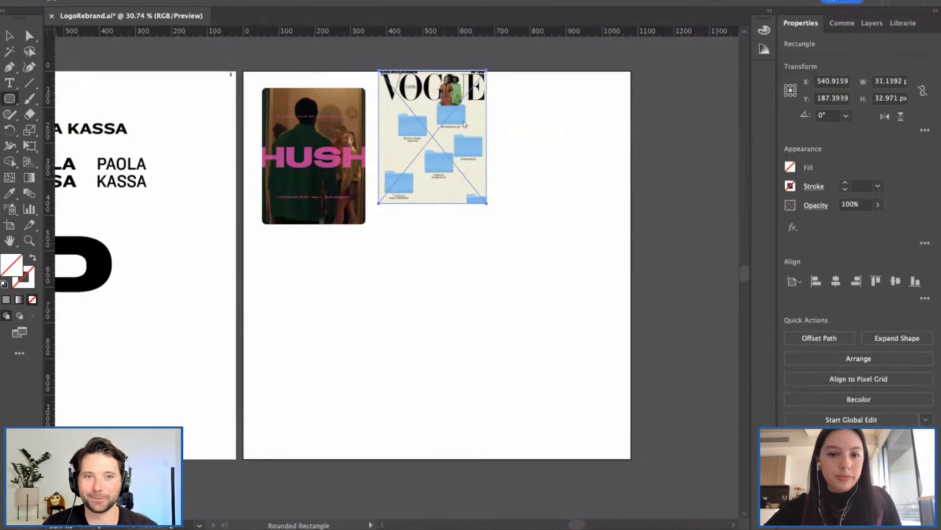
{"action": "key", "text": "v"}
{"action": "left_click_drag", "start_coordinate": [423, 130], "coordinate": [532, 177]}
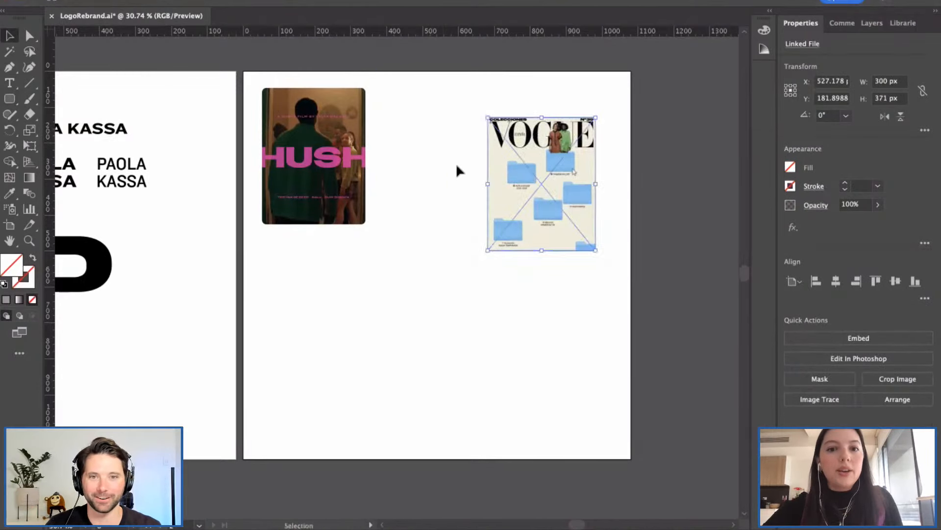
{"action": "left_click", "coordinate": [456, 165]}
Step: Fill the new rounded rectangle with light grey
{"action": "left_click_drag", "start_coordinate": [391, 64], "coordinate": [432, 155]}
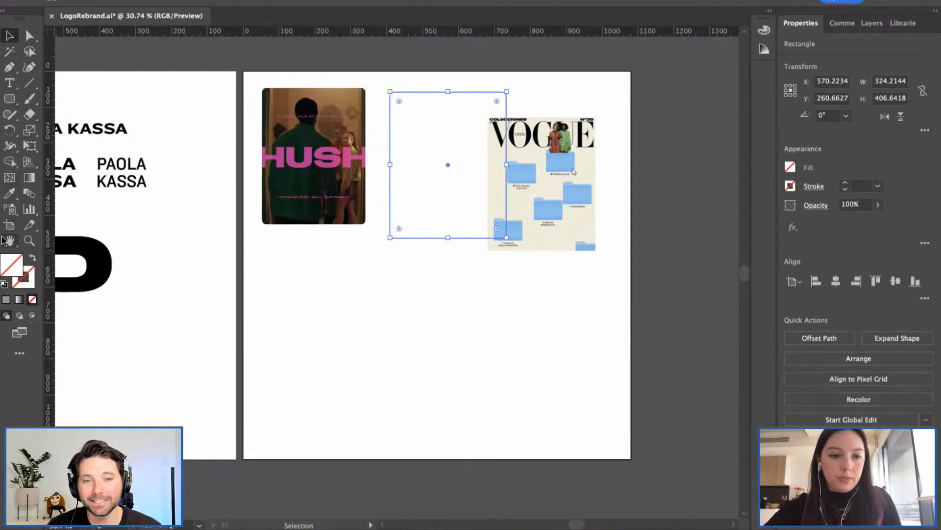
{"action": "double_click", "coordinate": [12, 263]}
{"action": "left_click", "coordinate": [568, 258]}
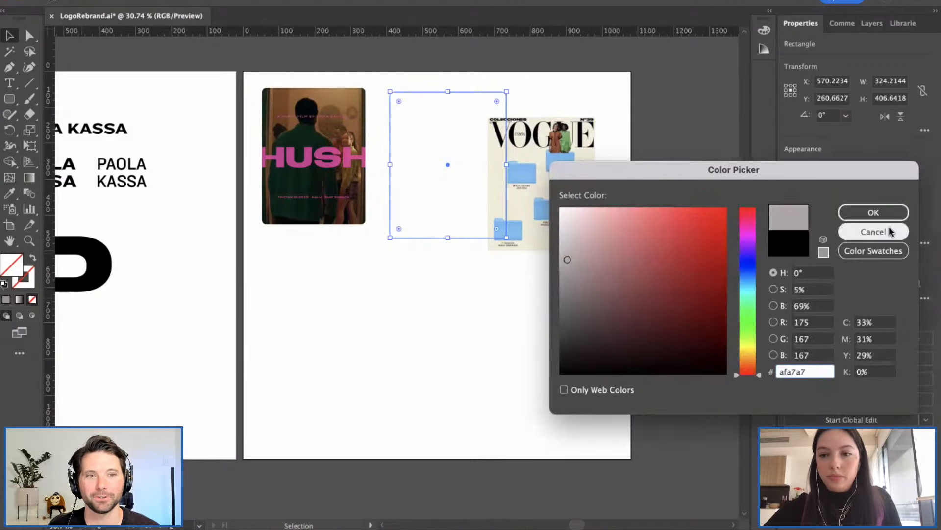
{"action": "left_click", "coordinate": [873, 212]}
{"action": "left_click", "coordinate": [422, 355]}
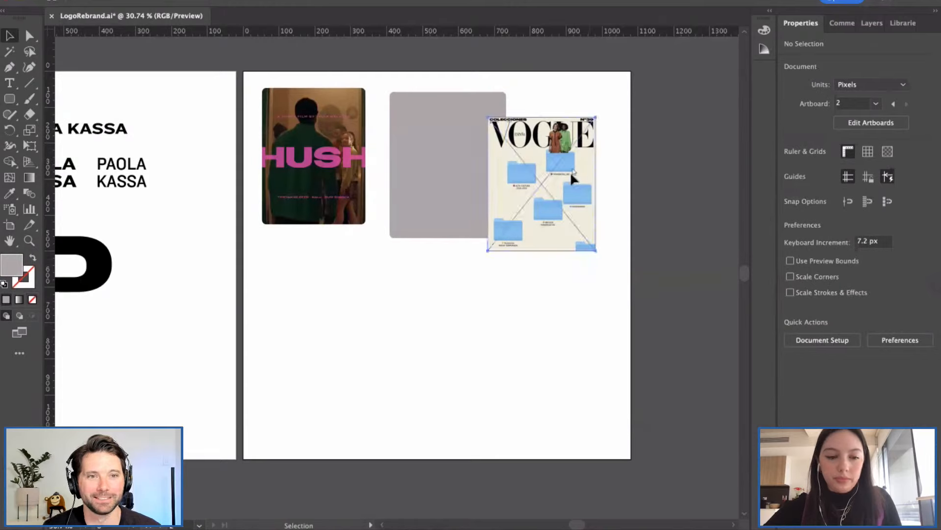
Step: Enlarge the VOGUE image over the grey rectangle and send it behind
{"action": "left_click_drag", "start_coordinate": [590, 172], "coordinate": [506, 173]}
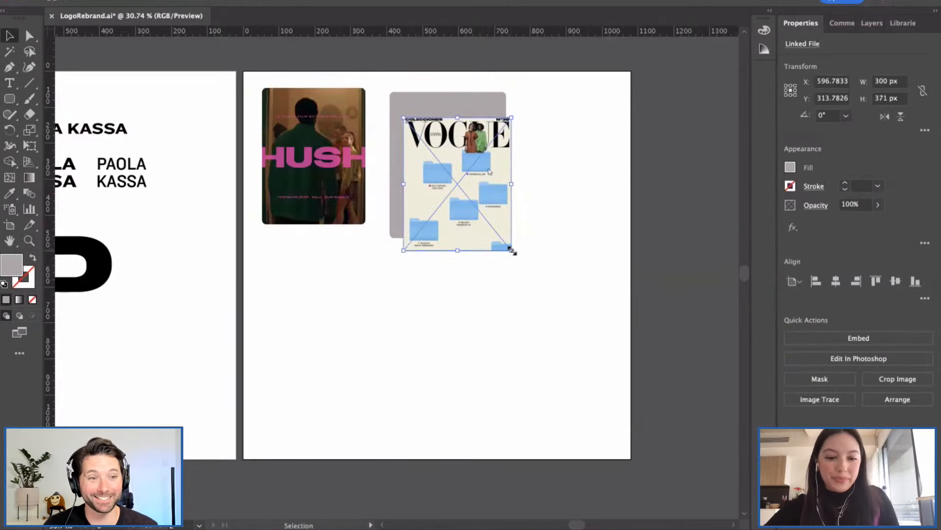
{"action": "left_click_drag", "start_coordinate": [511, 250], "coordinate": [541, 273]}
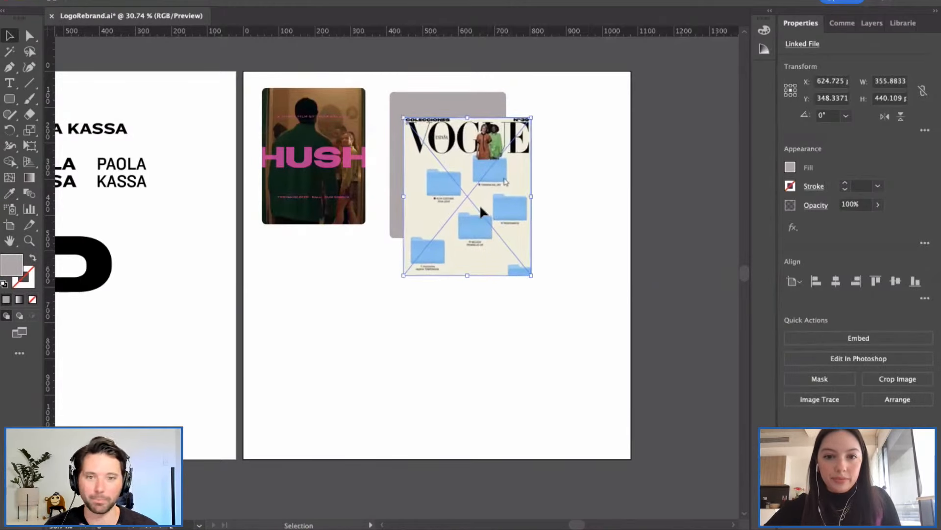
{"action": "left_click_drag", "start_coordinate": [480, 208], "coordinate": [456, 174]}
{"action": "key", "text": "super+shift+["}
{"action": "left_click", "coordinate": [544, 171]}
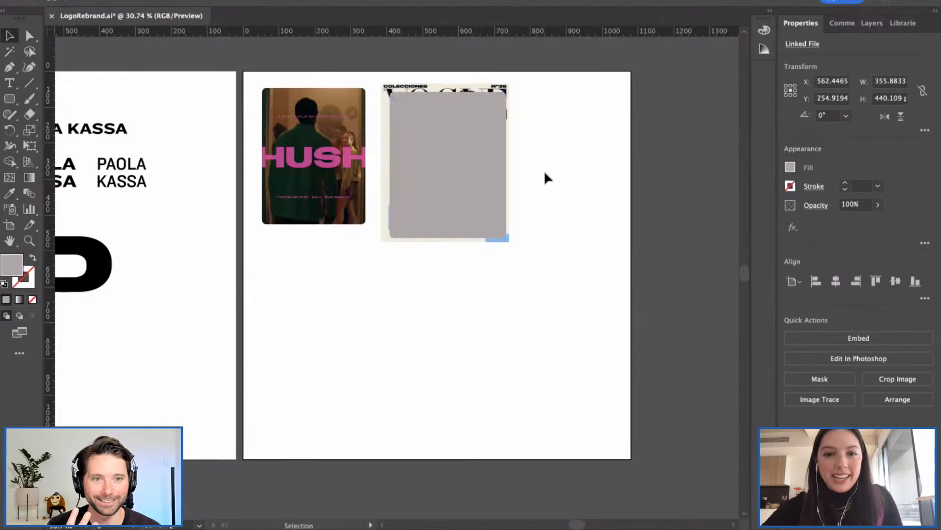
Step: Clip the VOGUE image to the rectangle and nudge the result slightly down
{"action": "left_click", "coordinate": [446, 85]}
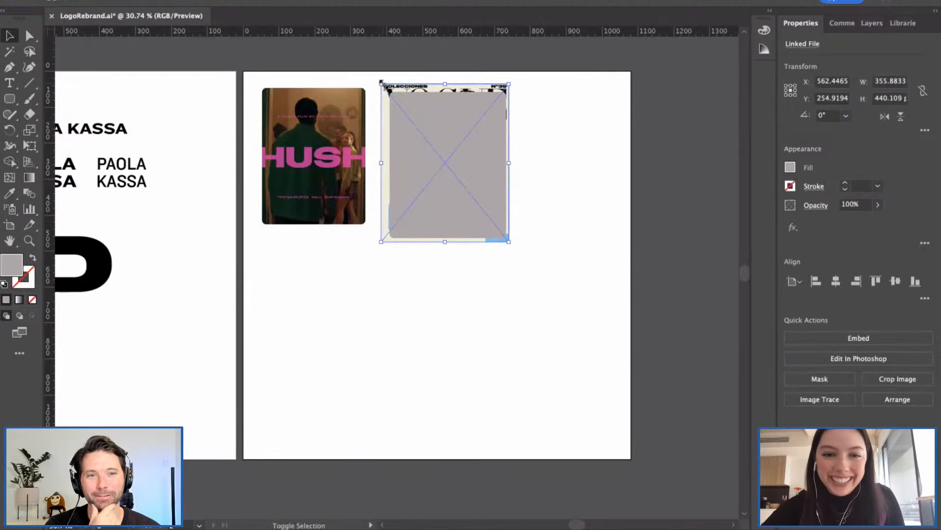
{"action": "left_click_drag", "start_coordinate": [387, 85], "coordinate": [568, 237]}
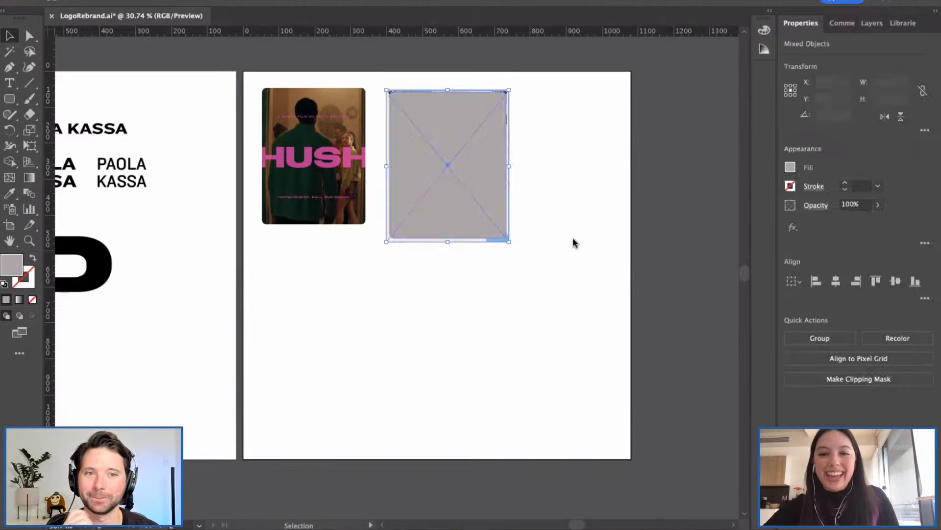
{"action": "left_click", "coordinate": [818, 382]}
{"action": "left_click", "coordinate": [307, 334]}
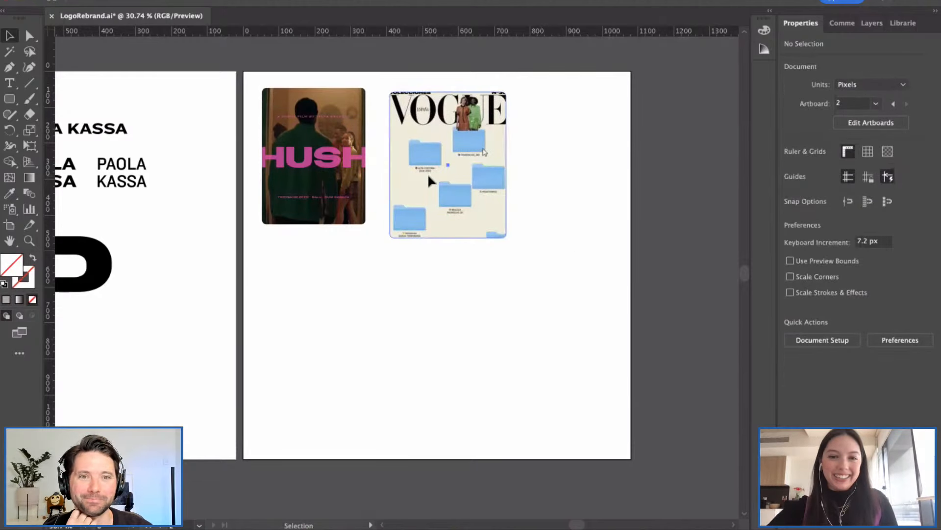
{"action": "left_click_drag", "start_coordinate": [424, 170], "coordinate": [424, 172]}
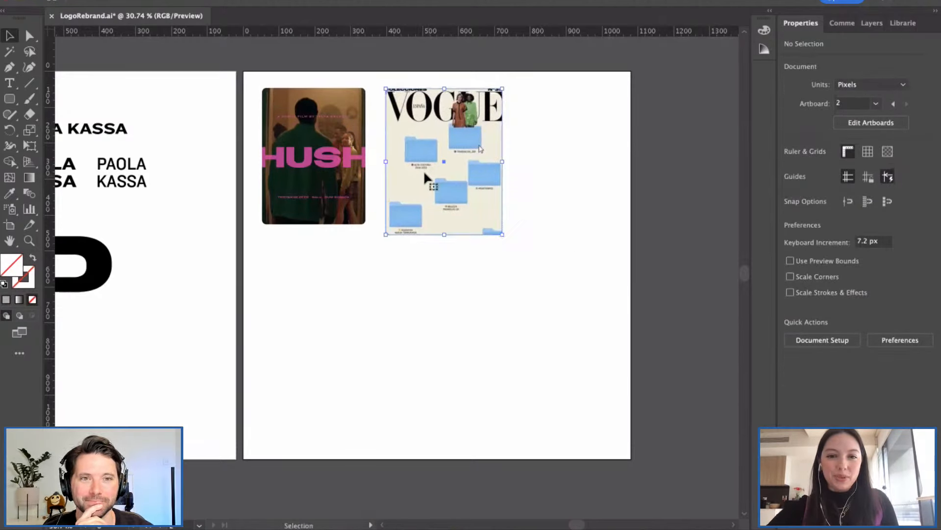
{"action": "left_click", "coordinate": [520, 206]}
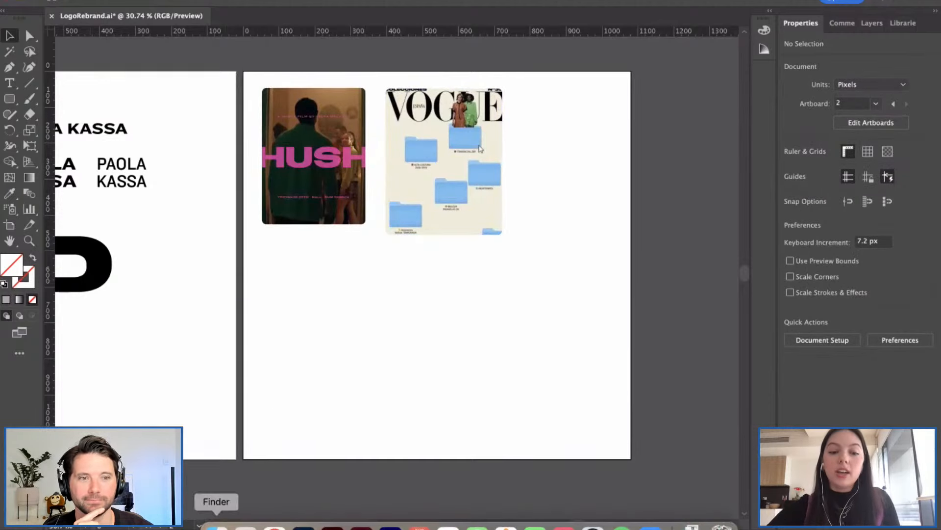
Step: Place the green 'Perfecting the art' tourist image on the lower part of the artboard
{"action": "left_click", "coordinate": [216, 524]}
{"action": "left_click", "coordinate": [329, 369]}
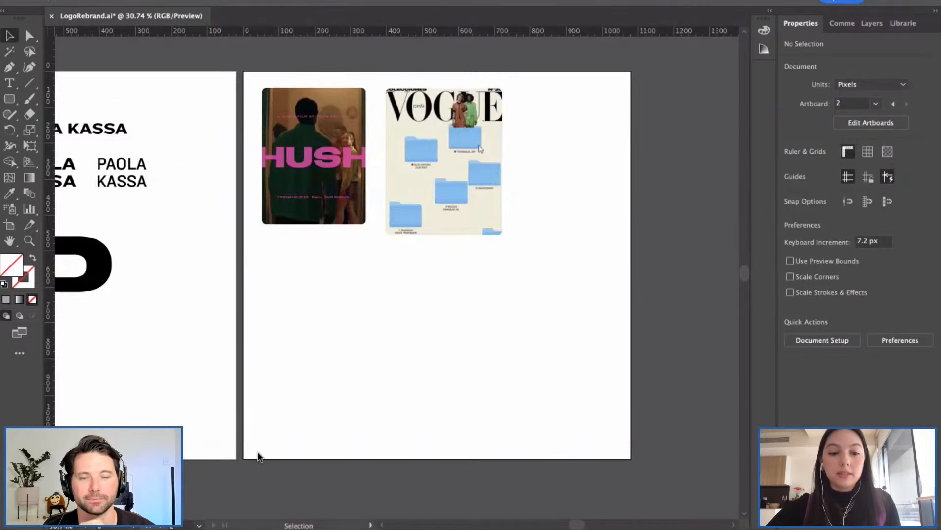
{"action": "left_click", "coordinate": [210, 518]}
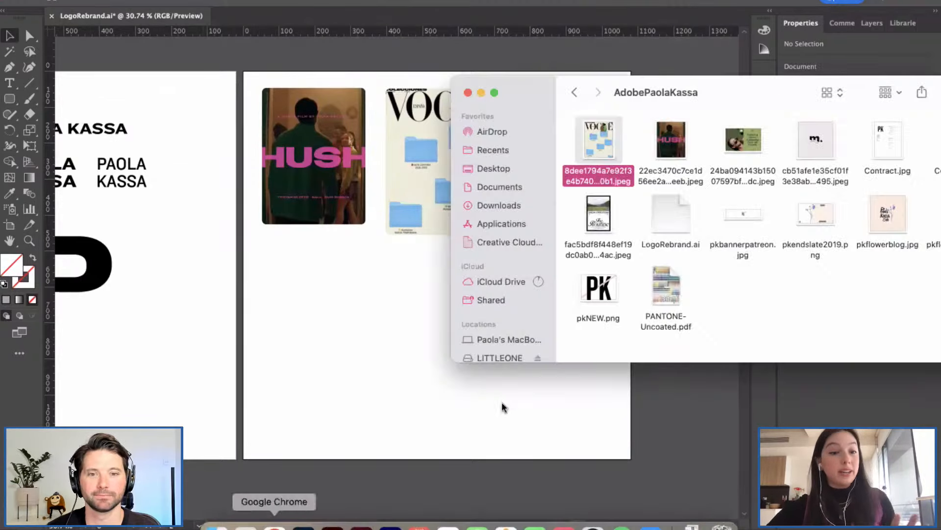
{"action": "left_click_drag", "start_coordinate": [746, 153], "coordinate": [360, 294]}
{"action": "left_click", "coordinate": [528, 310]}
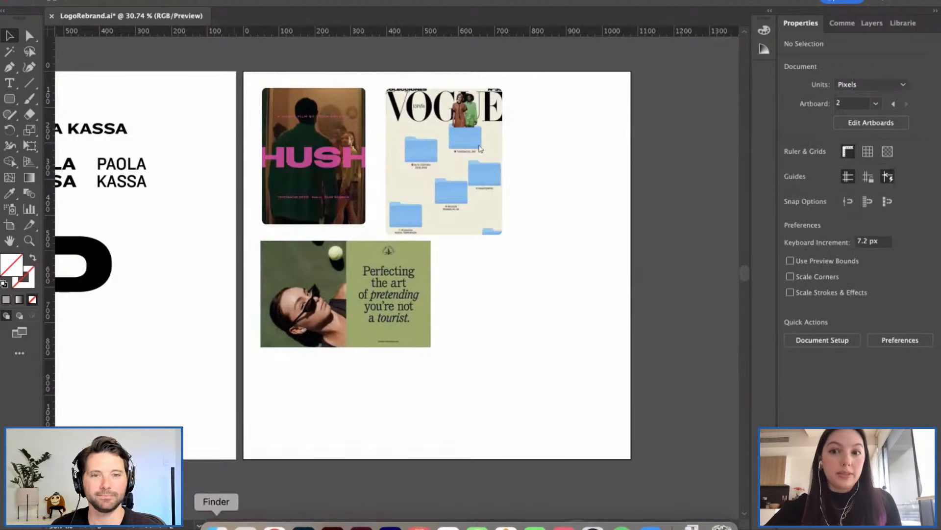
Step: Add the m. logo image at about half size beside the green picture
{"action": "left_click", "coordinate": [214, 517]}
{"action": "left_click_drag", "start_coordinate": [814, 137], "coordinate": [532, 300]}
{"action": "left_click_drag", "start_coordinate": [437, 398], "coordinate": [515, 351]}
{"action": "left_click_drag", "start_coordinate": [552, 290], "coordinate": [481, 313]}
{"action": "left_click", "coordinate": [590, 317]}
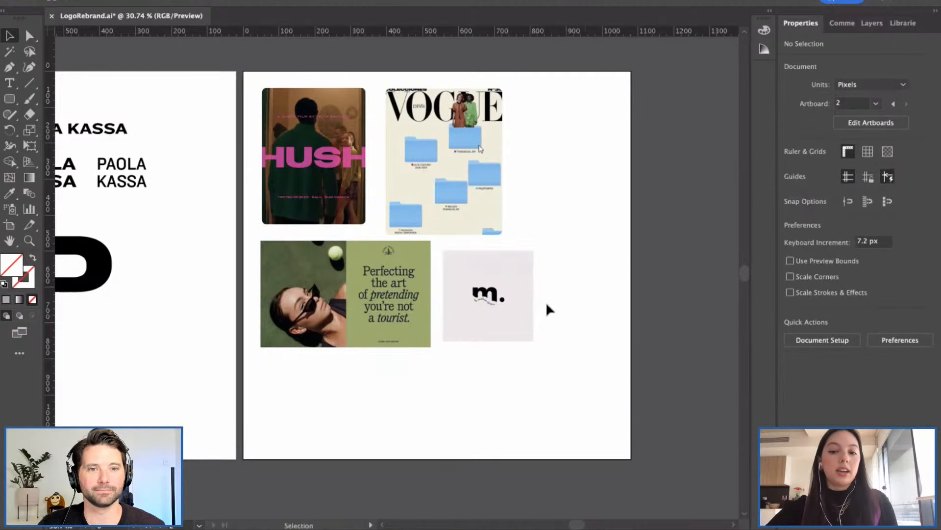
{"action": "scroll", "coordinate": [489, 299], "scroll_direction": "up", "scroll_amount": 2}
{"action": "scroll", "coordinate": [490, 300], "scroll_direction": "up", "scroll_amount": 4}
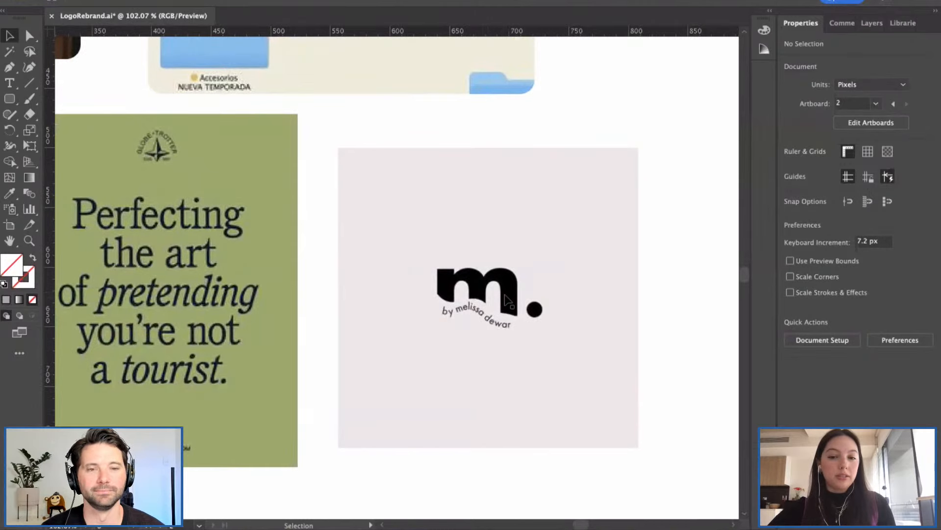
{"action": "scroll", "coordinate": [505, 297], "scroll_direction": "down", "scroll_amount": 3}
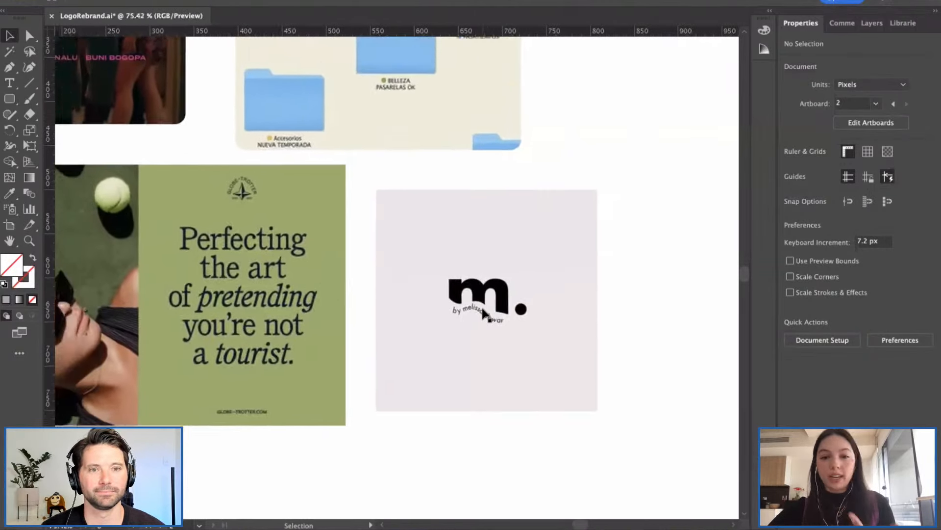
{"action": "scroll", "coordinate": [486, 314], "scroll_direction": "down", "scroll_amount": 1}
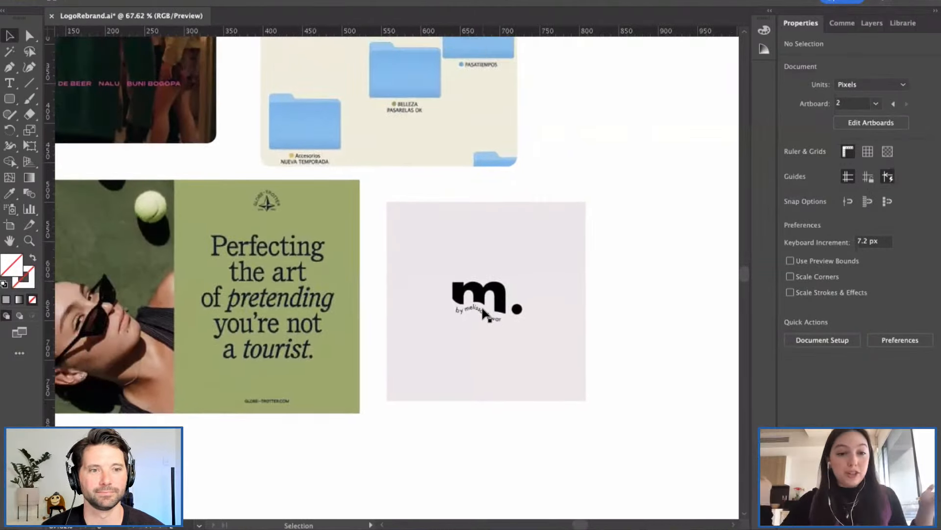
{"action": "scroll", "coordinate": [434, 307], "scroll_direction": "down", "scroll_amount": 5}
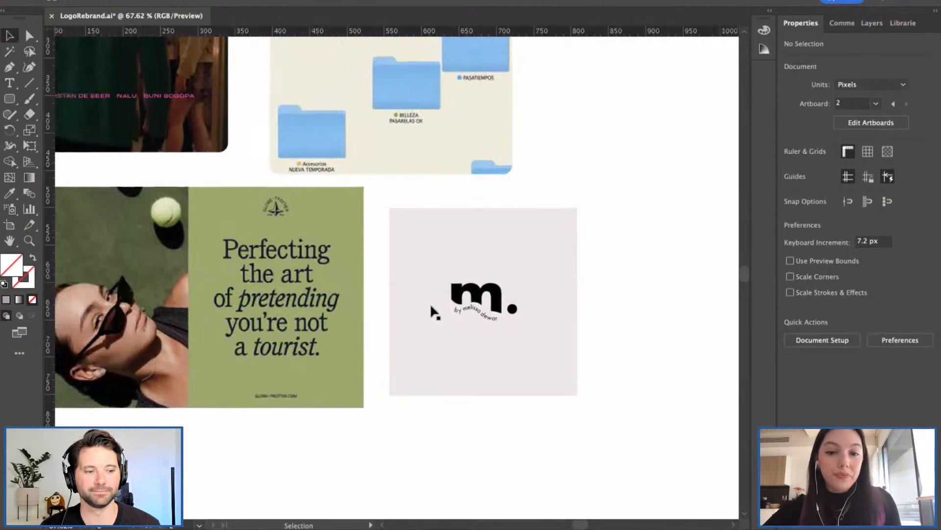
{"action": "scroll", "coordinate": [430, 309], "scroll_direction": "left", "scroll_amount": 2}
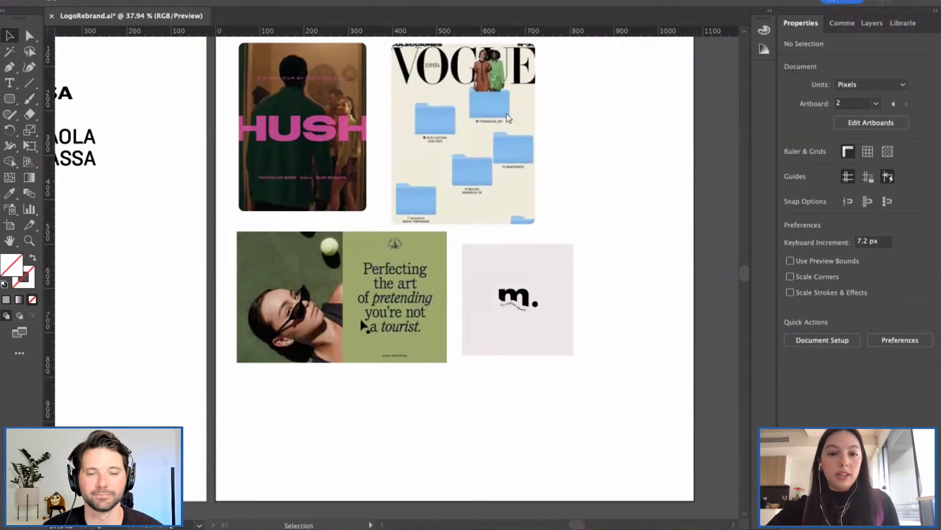
Step: Place The Routine poster JPEG from the reference folder onto the moodboard
{"action": "left_click", "coordinate": [375, 312]}
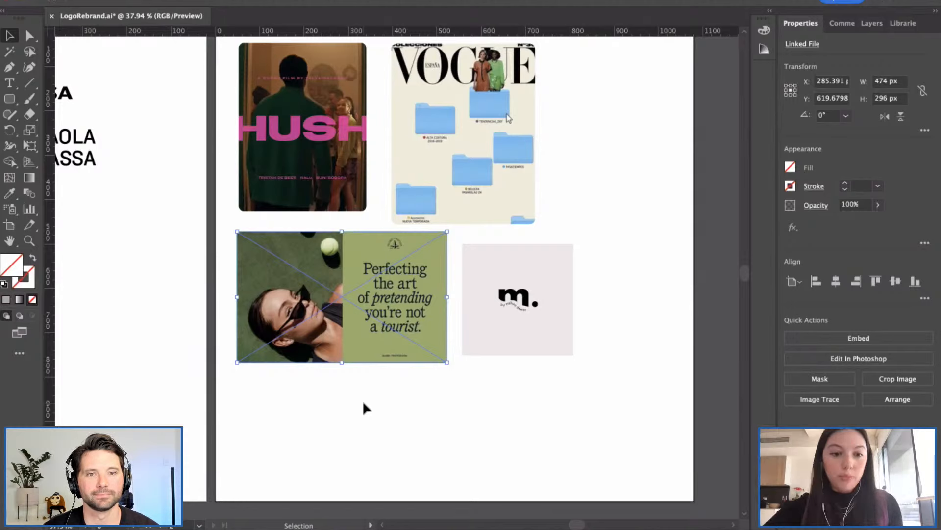
{"action": "left_click", "coordinate": [363, 405]}
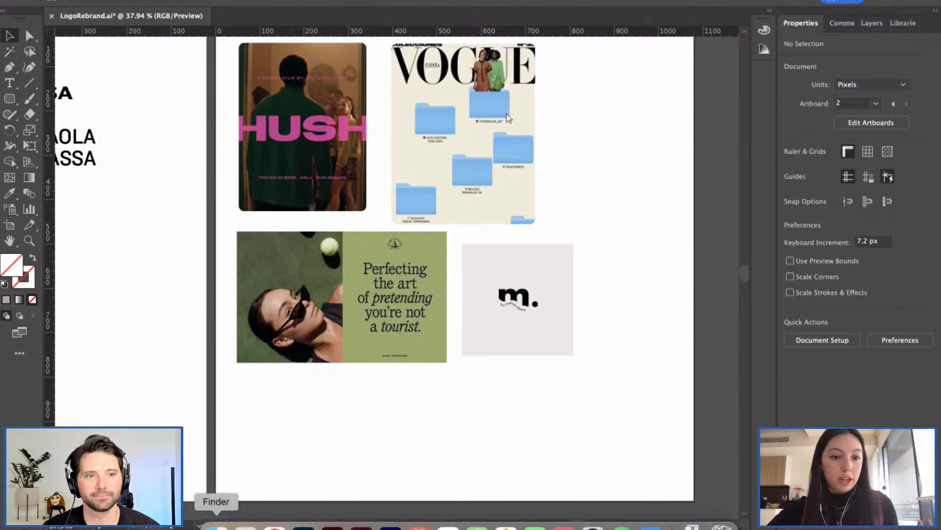
{"action": "left_click", "coordinate": [216, 526]}
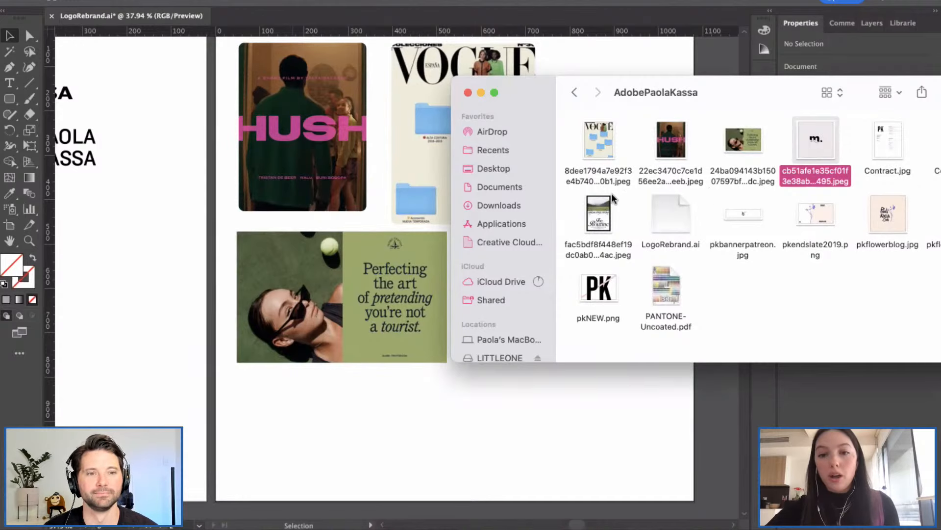
{"action": "left_click_drag", "start_coordinate": [591, 221], "coordinate": [489, 307]}
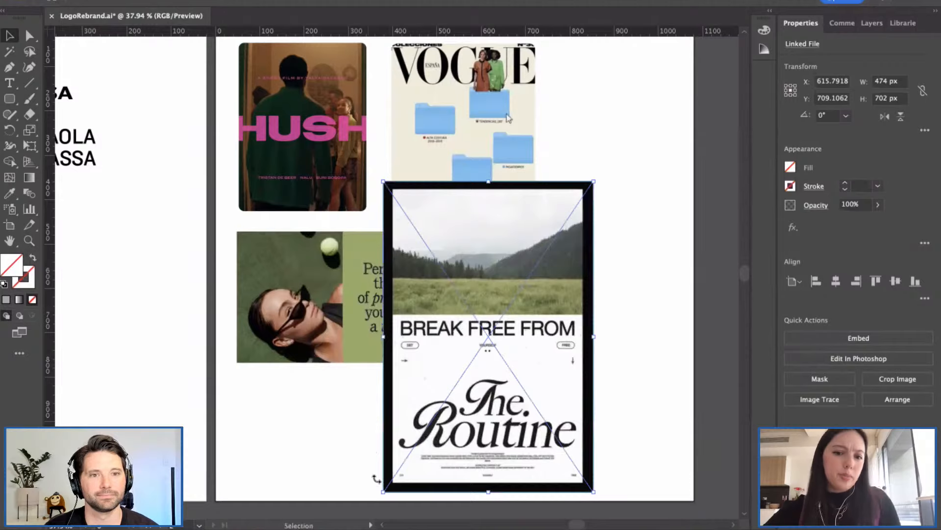
Step: Scale the poster down and set it top right beside the Vogue cover
{"action": "left_click_drag", "start_coordinate": [384, 493], "coordinate": [461, 376]}
{"action": "left_click_drag", "start_coordinate": [547, 301], "coordinate": [613, 177]}
{"action": "scroll", "coordinate": [629, 151], "scroll_direction": "up", "scroll_amount": 2}
{"action": "left_click", "coordinate": [598, 325]}
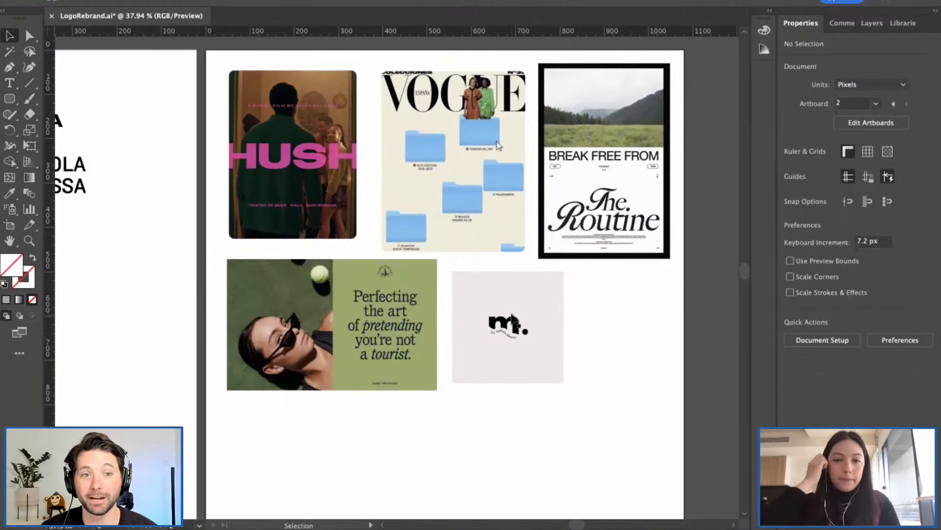
Step: Reopen the reference image folder, move its window aside, then dismiss it
{"action": "scroll", "coordinate": [391, 306], "scroll_direction": "left", "scroll_amount": 1}
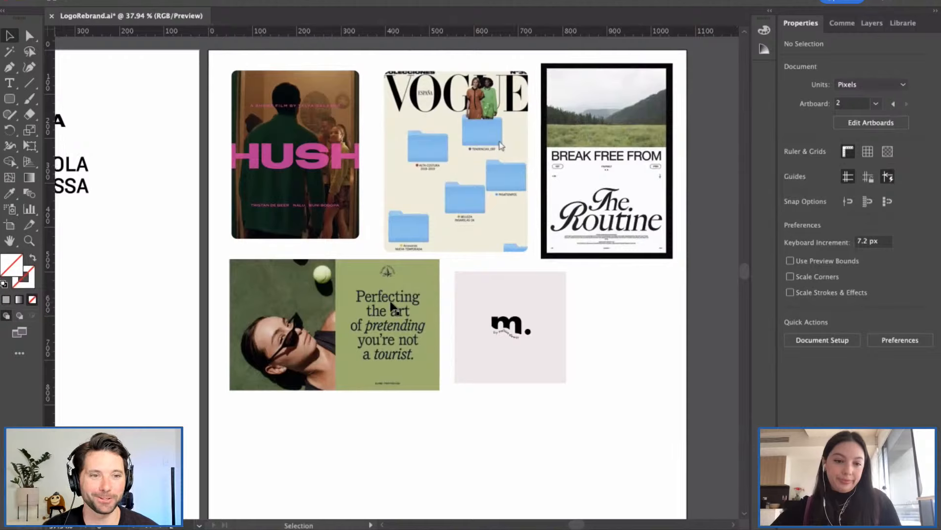
{"action": "scroll", "coordinate": [392, 306], "scroll_direction": "left", "scroll_amount": 2}
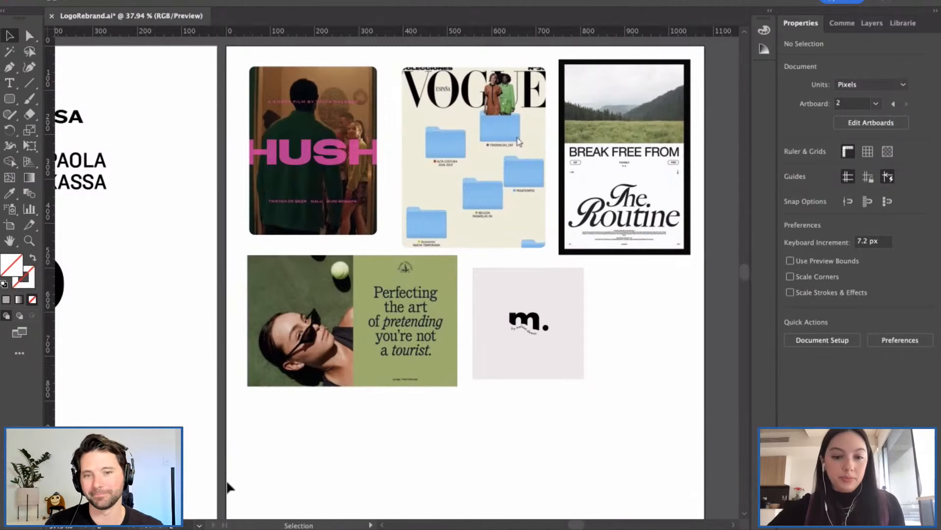
{"action": "left_click", "coordinate": [217, 516]}
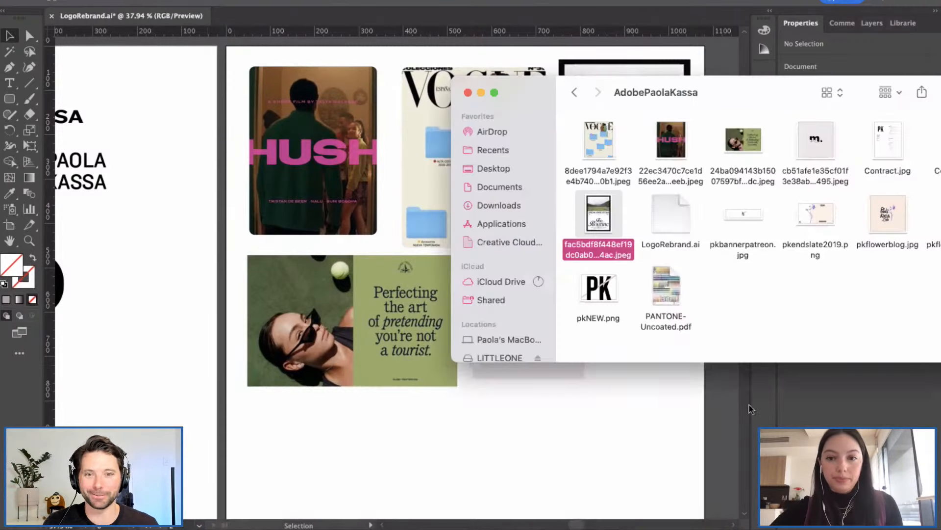
{"action": "left_click_drag", "start_coordinate": [740, 94], "coordinate": [666, 94]}
{"action": "left_click", "coordinate": [449, 464]}
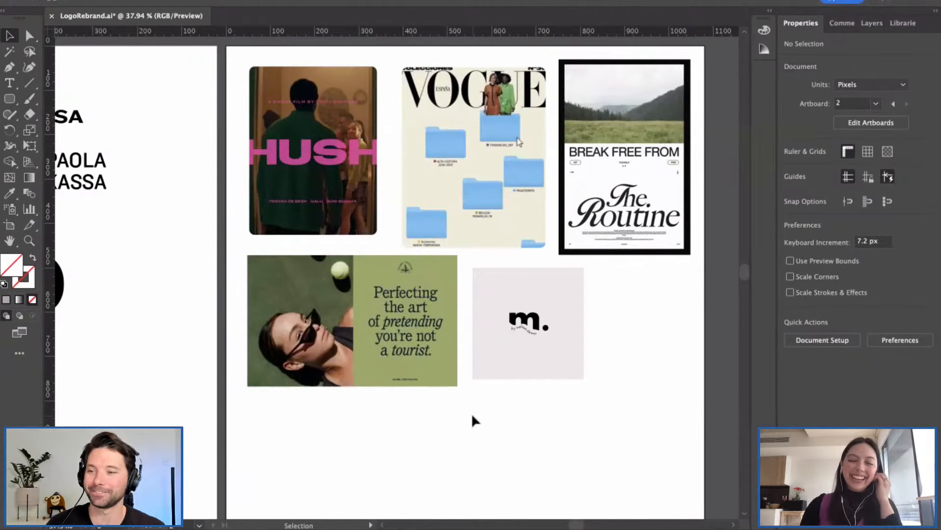
{"action": "scroll", "coordinate": [473, 417], "scroll_direction": "left", "scroll_amount": 3}
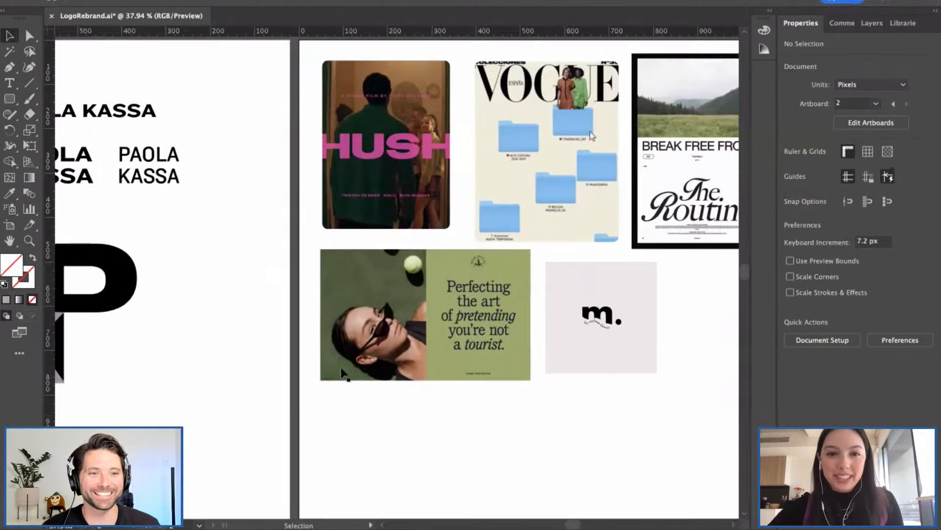
{"action": "scroll", "coordinate": [342, 375], "scroll_direction": "down", "scroll_amount": 2}
Step: Raise artboard 2's bottom edge to just below the images in Edit Artboards mode
{"action": "scroll", "coordinate": [504, 368], "scroll_direction": "right", "scroll_amount": 2}
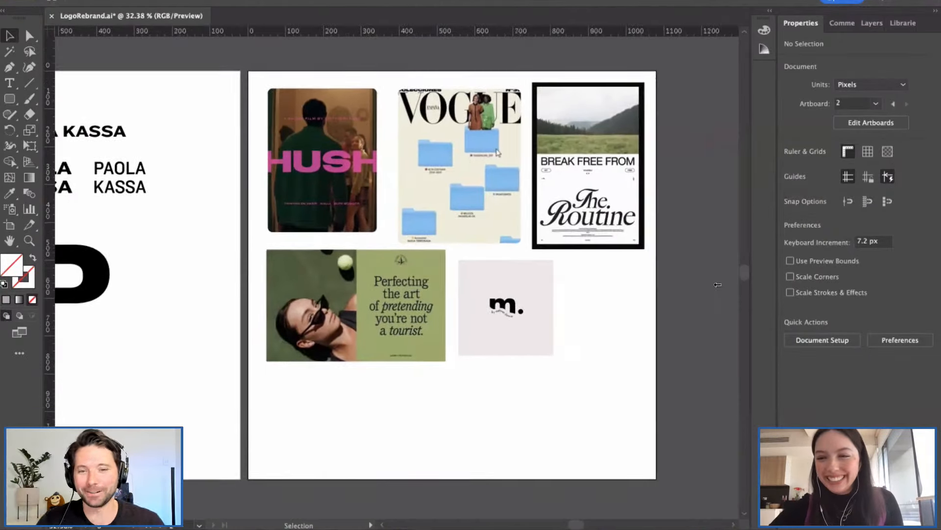
{"action": "left_click", "coordinate": [872, 123]}
{"action": "scroll", "coordinate": [509, 436], "scroll_direction": "down", "scroll_amount": 1}
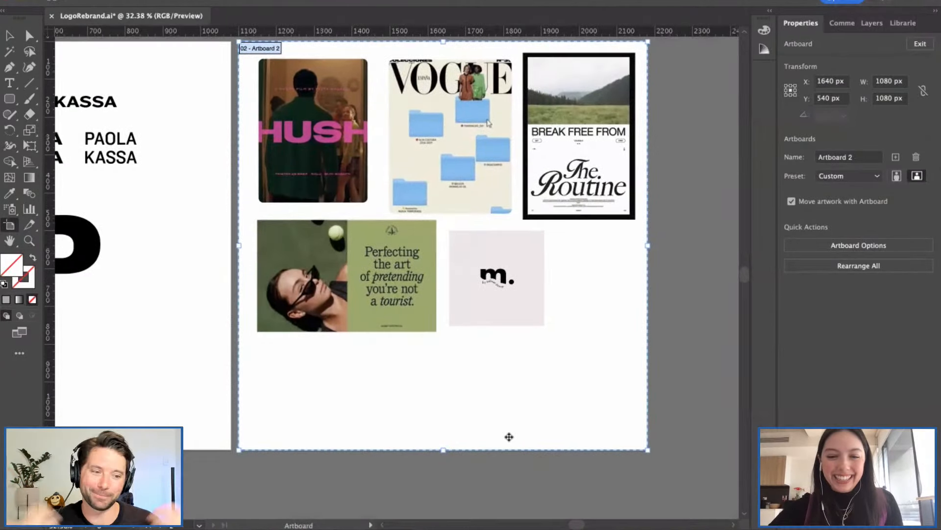
{"action": "left_click_drag", "start_coordinate": [441, 443], "coordinate": [451, 339]}
{"action": "left_click", "coordinate": [920, 44]}
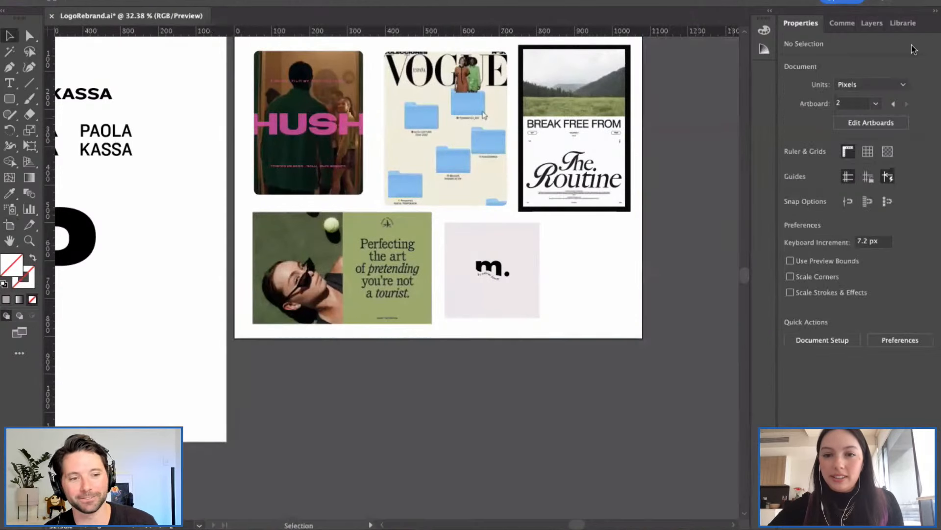
Step: Return to artboard 1 and select the monogram's grey K
{"action": "scroll", "coordinate": [575, 300], "scroll_direction": "left", "scroll_amount": 3}
{"action": "scroll", "coordinate": [360, 277], "scroll_direction": "left", "scroll_amount": 3}
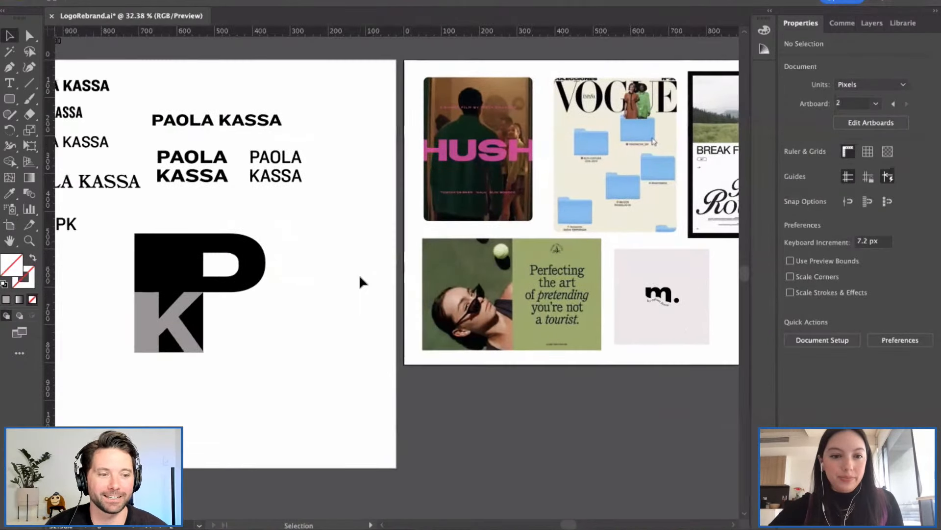
{"action": "scroll", "coordinate": [361, 280], "scroll_direction": "left", "scroll_amount": 3}
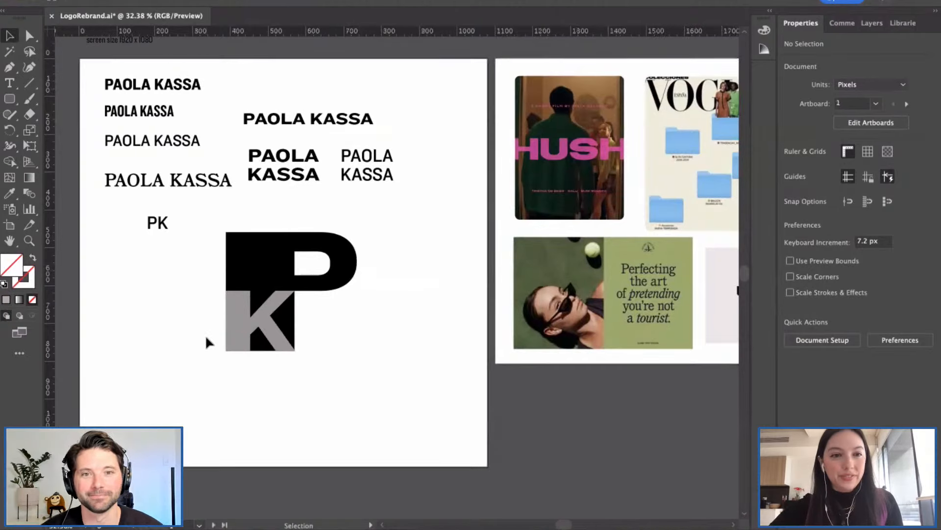
{"action": "scroll", "coordinate": [205, 335], "scroll_direction": "up", "scroll_amount": 3}
{"action": "left_click", "coordinate": [246, 329]}
{"action": "scroll", "coordinate": [246, 329], "scroll_direction": "up", "scroll_amount": 3}
Step: Drag the K's four bottom anchors to align with the black block's bottom
{"action": "key", "text": "a"}
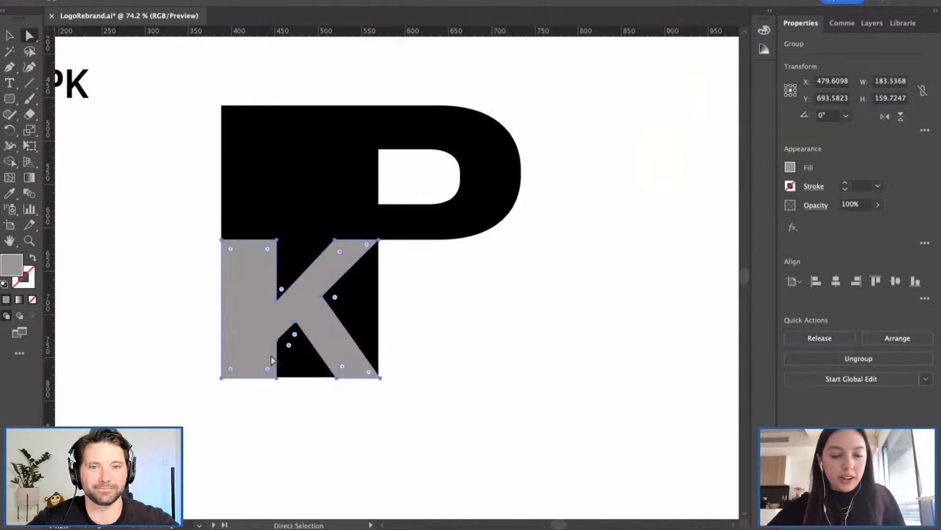
{"action": "left_click", "coordinate": [240, 387]}
{"action": "left_click_drag", "start_coordinate": [187, 365], "coordinate": [395, 389]}
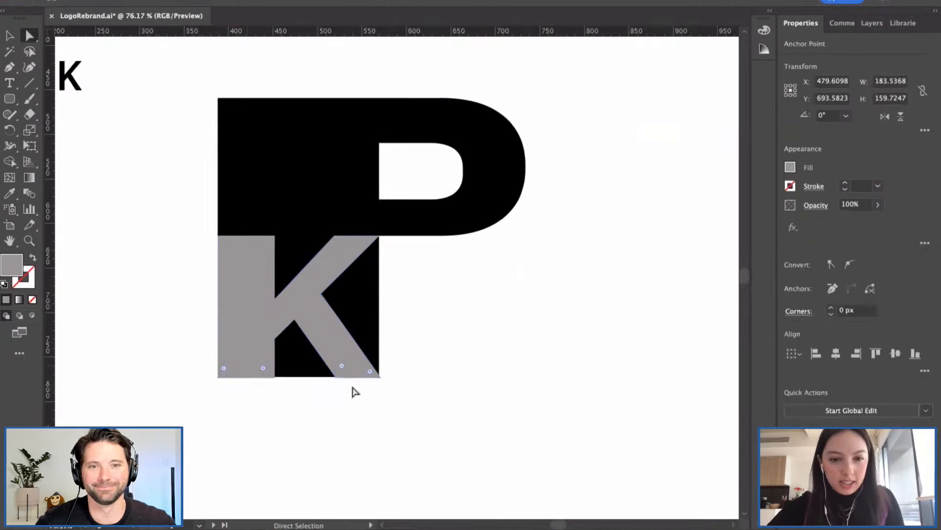
{"action": "scroll", "coordinate": [353, 388], "scroll_direction": "up", "scroll_amount": 3}
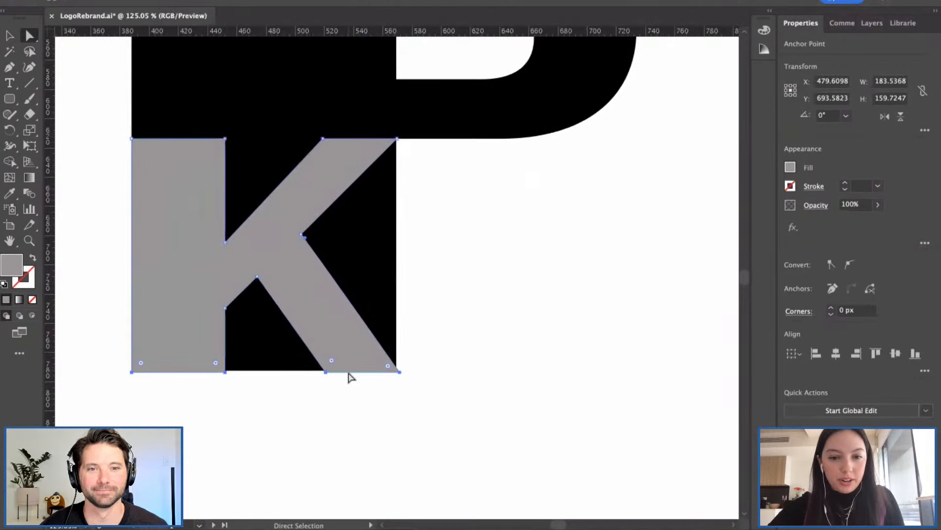
{"action": "left_click_drag", "start_coordinate": [348, 371], "coordinate": [348, 373]}
{"action": "left_click", "coordinate": [354, 398]}
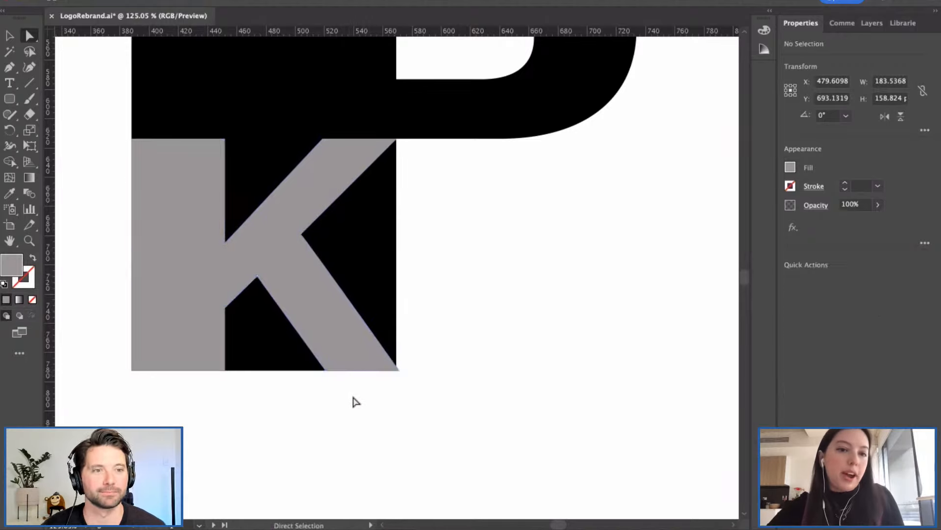
Step: Select the grey K group and delete it
{"action": "key", "text": "v"}
{"action": "scroll", "coordinate": [351, 395], "scroll_direction": "down", "scroll_amount": 3}
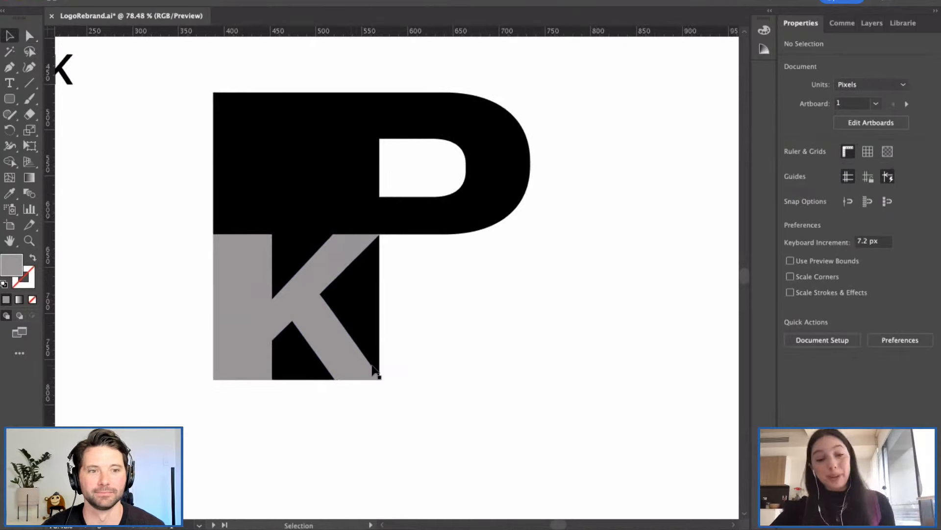
{"action": "left_click", "coordinate": [320, 337]}
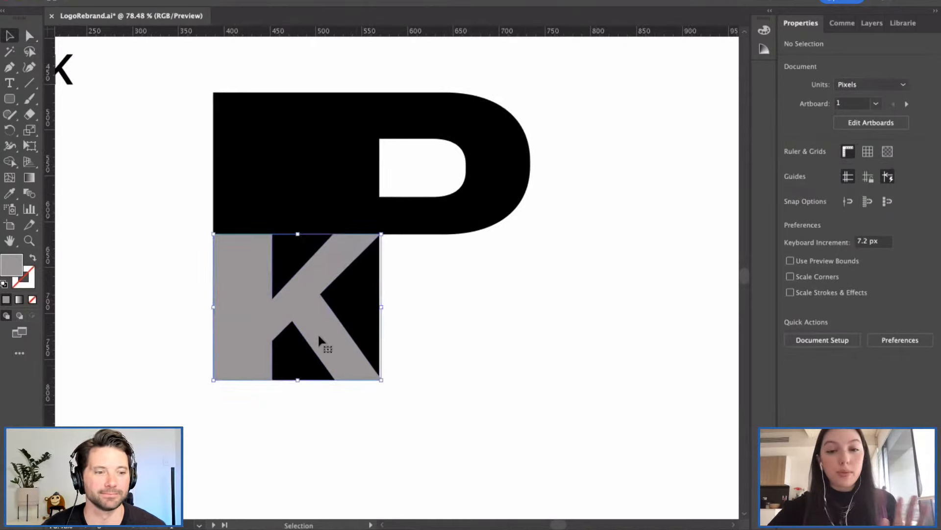
{"action": "key", "text": "Delete"}
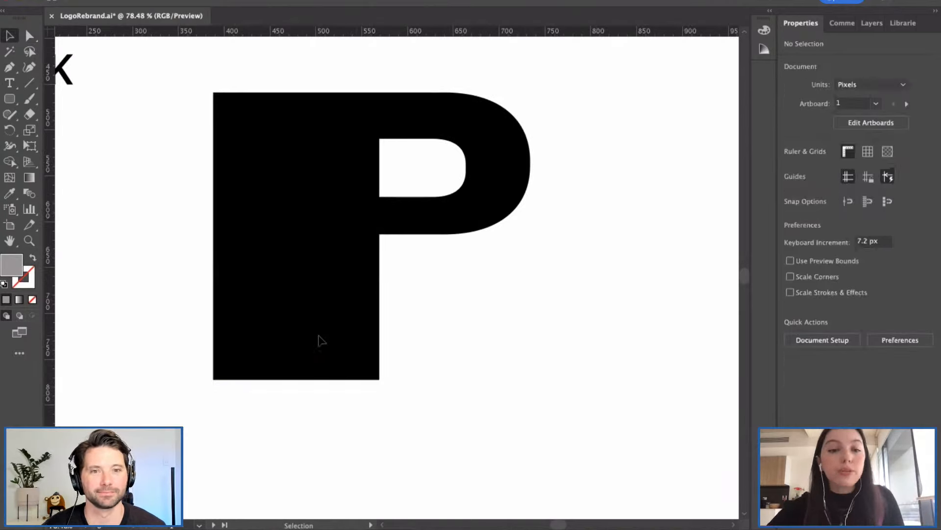
{"action": "scroll", "coordinate": [319, 338], "scroll_direction": "down", "scroll_amount": 2}
{"action": "scroll", "coordinate": [382, 314], "scroll_direction": "up", "scroll_amount": 1}
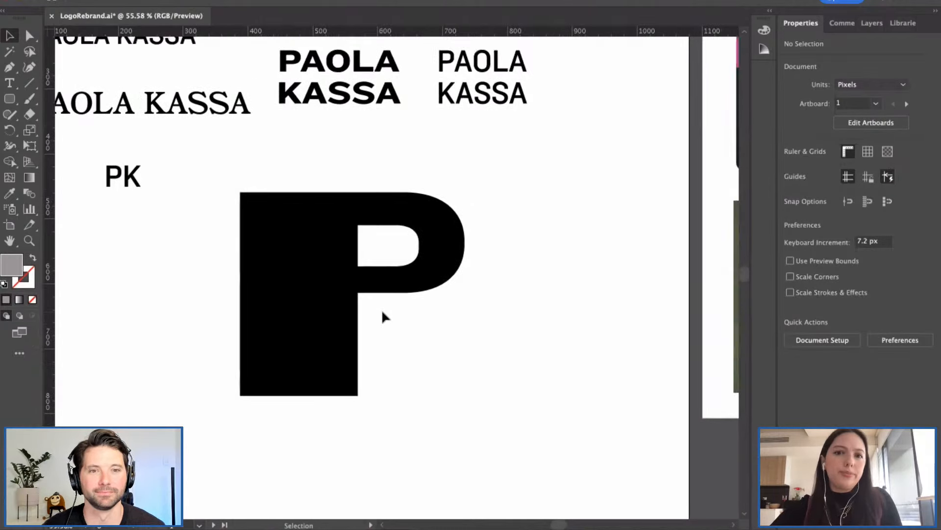
{"action": "scroll", "coordinate": [381, 314], "scroll_direction": "down", "scroll_amount": 1}
{"action": "left_click", "coordinate": [334, 155]}
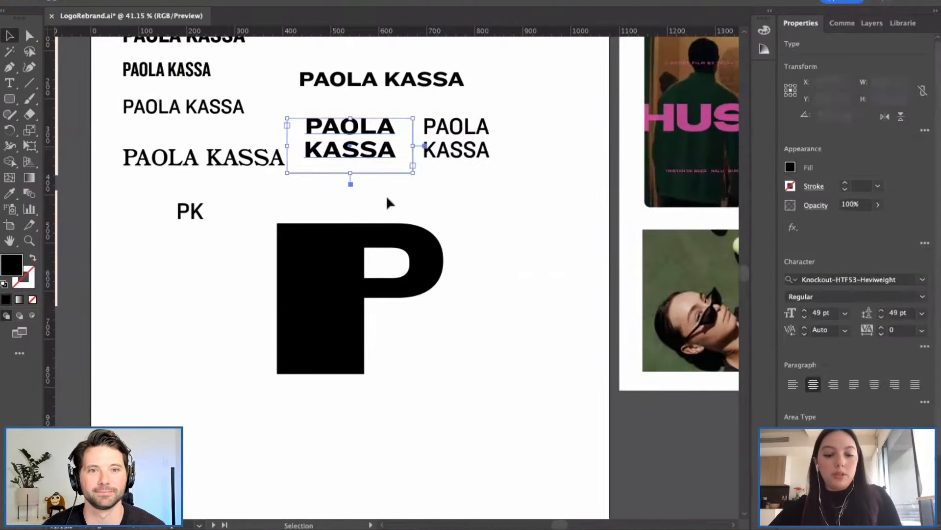
{"action": "left_click_drag", "start_coordinate": [341, 147], "coordinate": [402, 315]}
{"action": "double_click", "coordinate": [437, 328]}
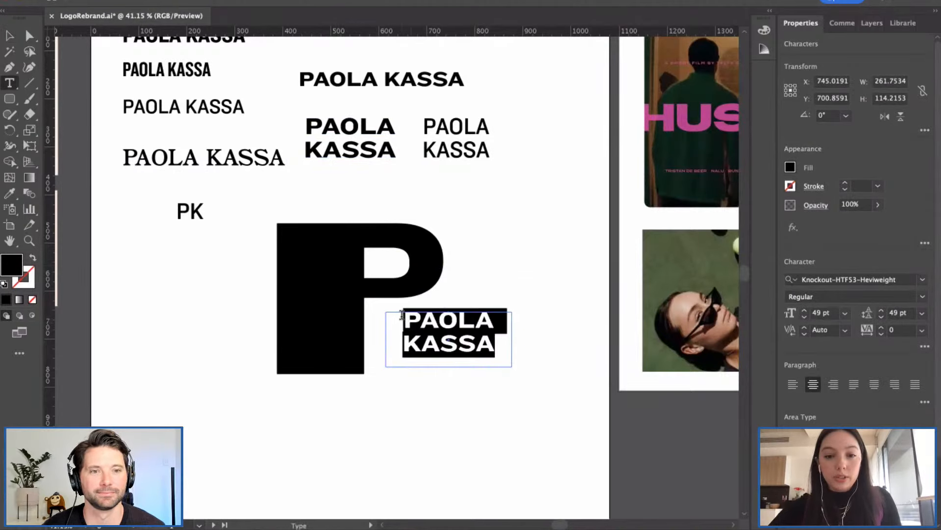
{"action": "type", "text": "K"}
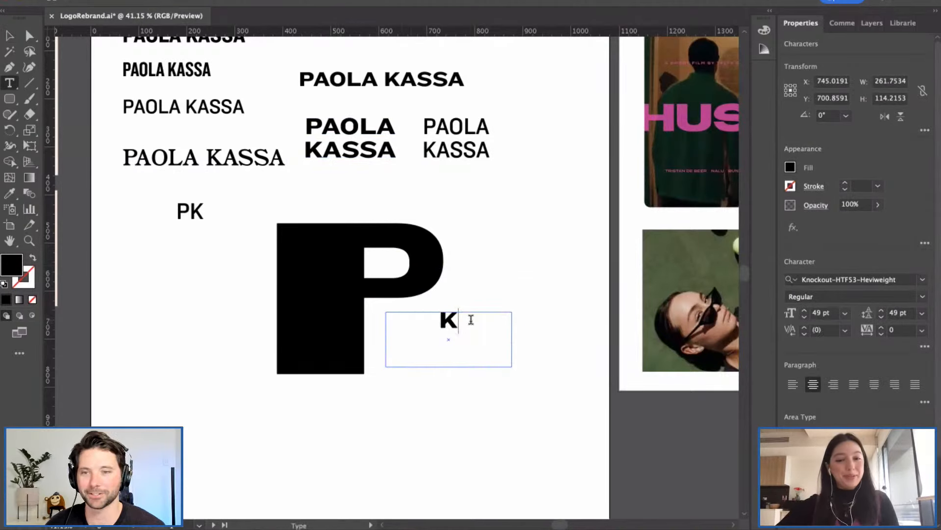
{"action": "left_click_drag", "start_coordinate": [471, 320], "coordinate": [417, 322]}
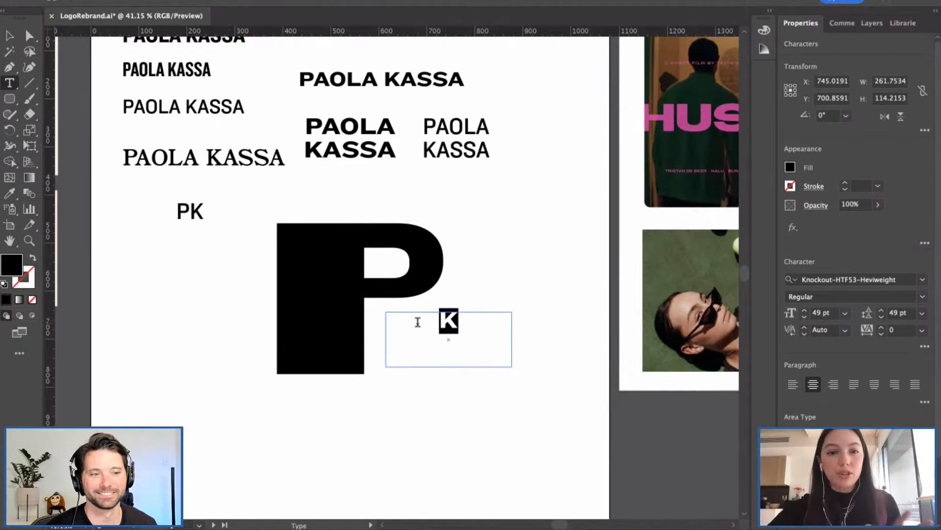
{"action": "left_click", "coordinate": [10, 36]}
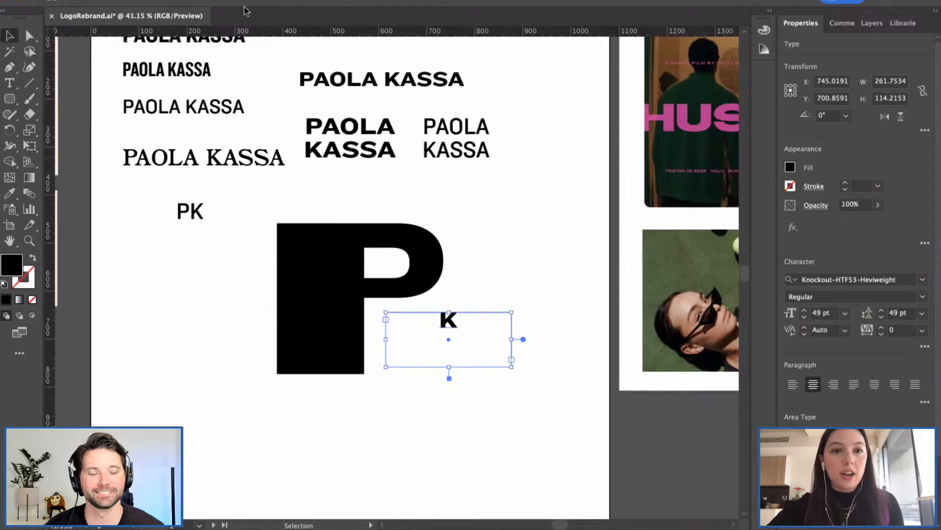
Step: Convert the K text to outlines with Type > Create Outlines
{"action": "left_click", "coordinate": [903, 23]}
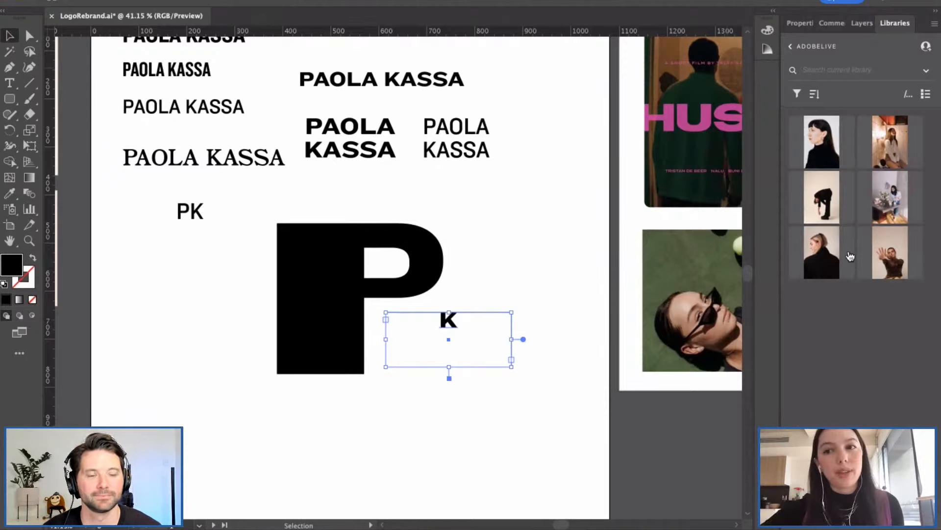
{"action": "left_click", "coordinate": [793, 23]}
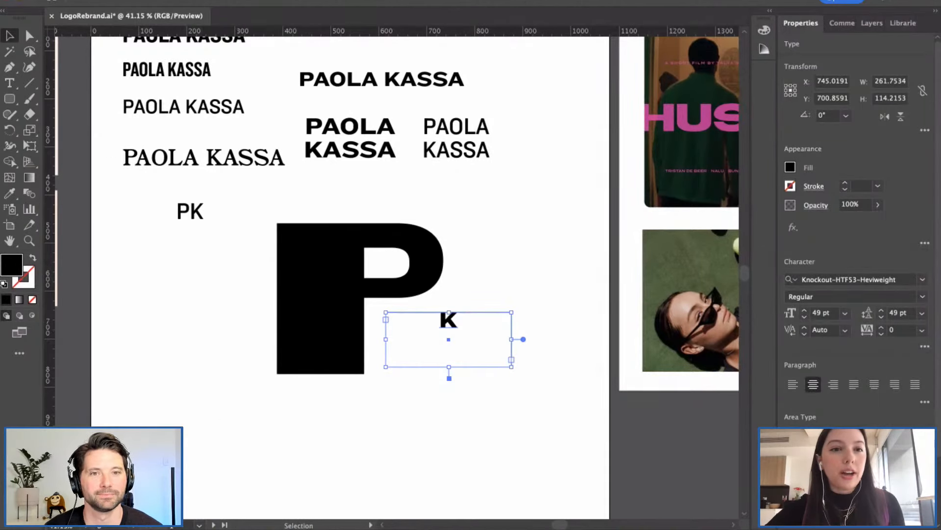
{"action": "left_click", "coordinate": [189, 0]}
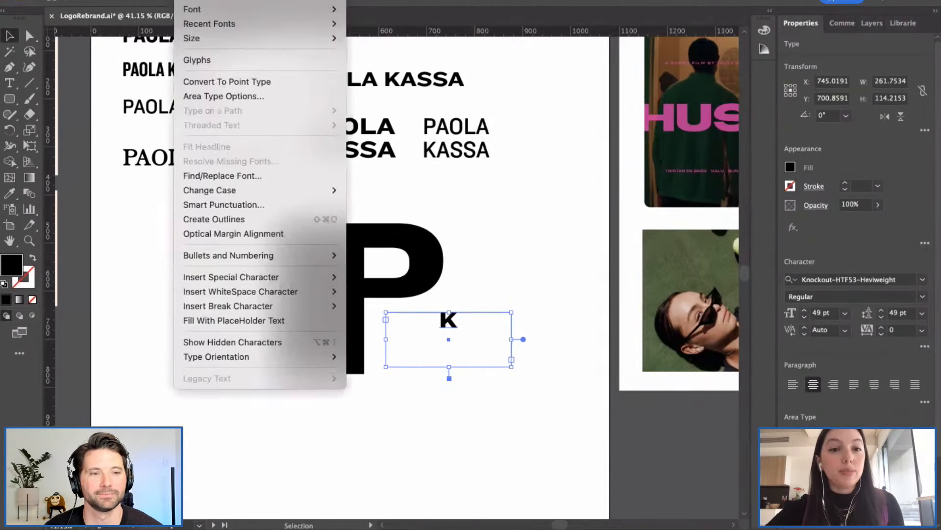
{"action": "left_click", "coordinate": [225, 219]}
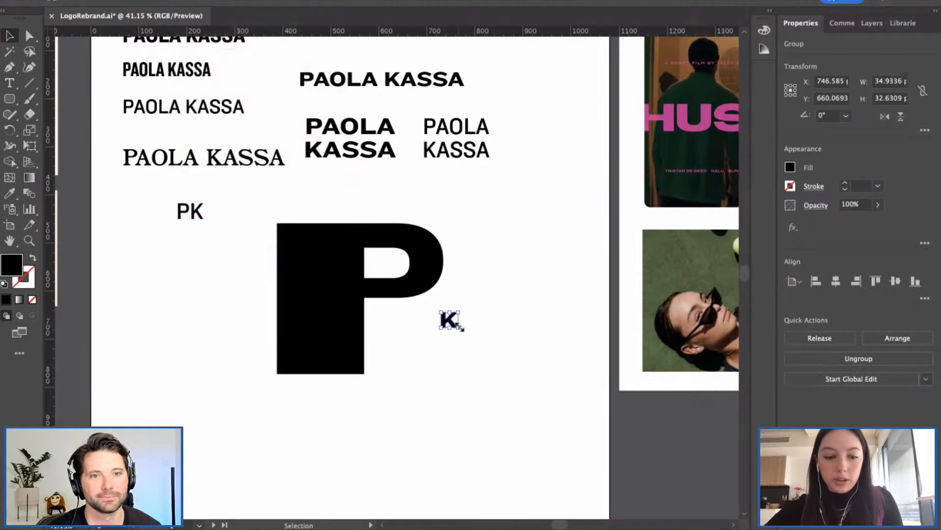
Step: Resize the outlined K and move it beside the P's lower right
{"action": "left_click_drag", "start_coordinate": [461, 327], "coordinate": [545, 398]}
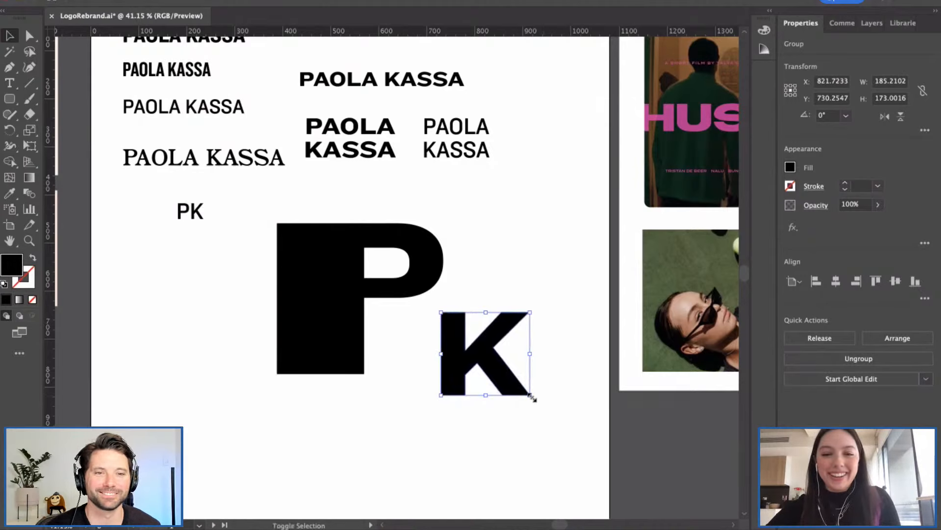
{"action": "left_click_drag", "start_coordinate": [533, 398], "coordinate": [517, 384]}
{"action": "left_click_drag", "start_coordinate": [484, 349], "coordinate": [445, 339]}
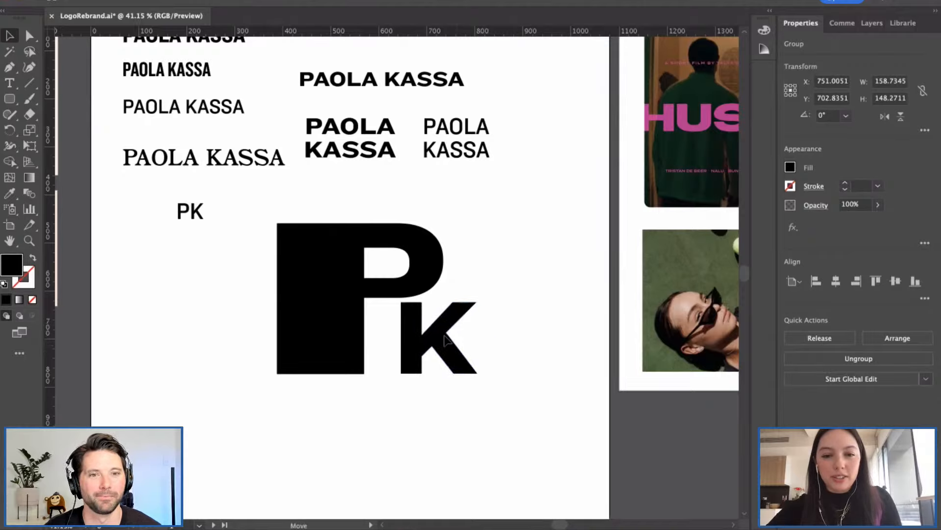
Step: Nudge the K left so it sits snug against the P's stem
{"action": "left_click", "coordinate": [515, 348]}
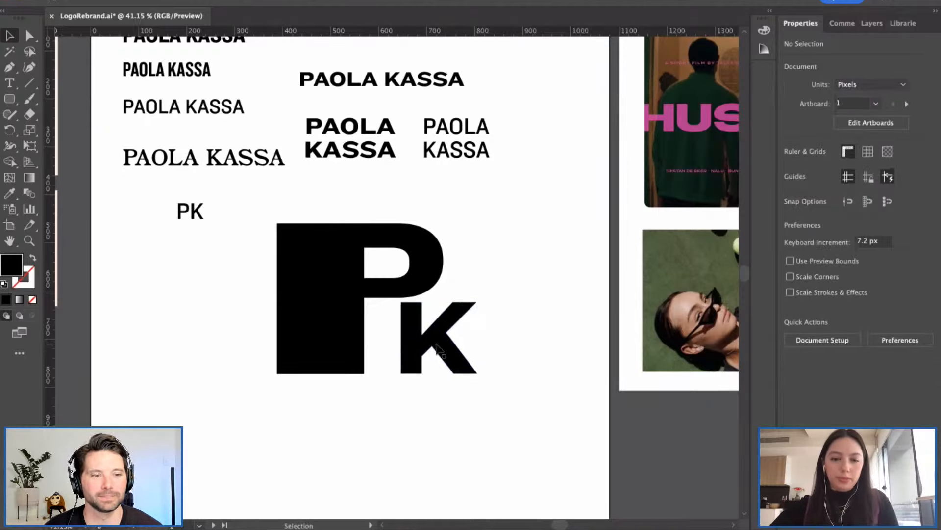
{"action": "left_click_drag", "start_coordinate": [448, 350], "coordinate": [413, 347]}
{"action": "left_click", "coordinate": [343, 383]}
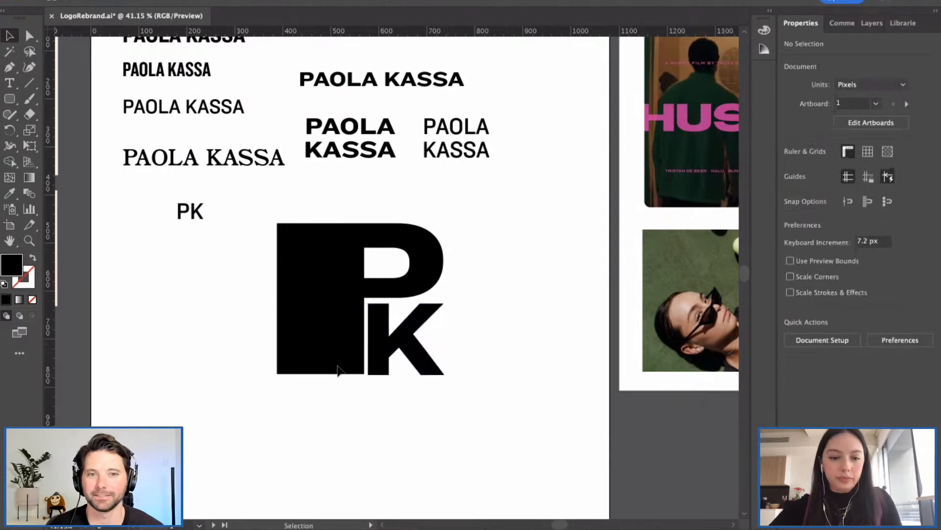
Step: Add a horizontal guide at the letters' bottom to check the K's baseline alignment
{"action": "scroll", "coordinate": [338, 370], "scroll_direction": "up", "scroll_amount": 3}
{"action": "left_click_drag", "start_coordinate": [368, 34], "coordinate": [385, 347]}
{"action": "left_click", "coordinate": [399, 376]}
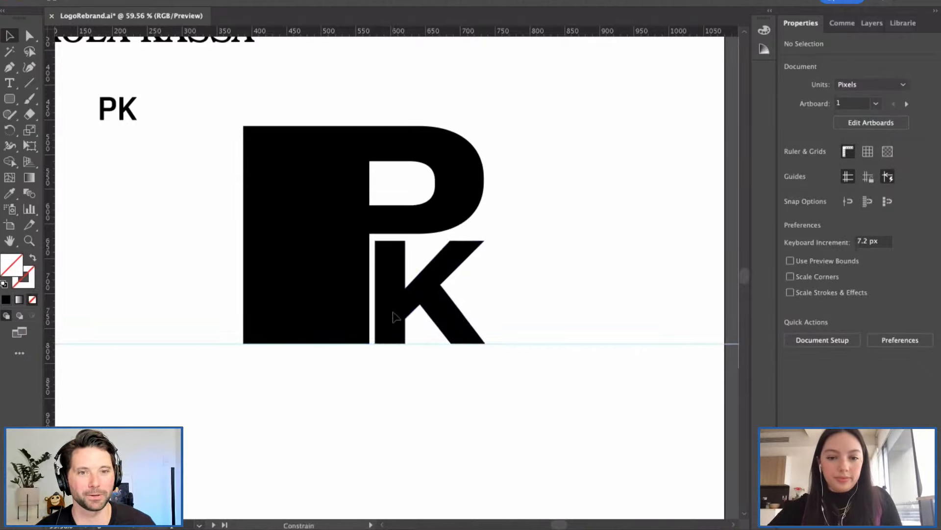
{"action": "left_click", "coordinate": [395, 316]}
{"action": "left_click", "coordinate": [523, 306]}
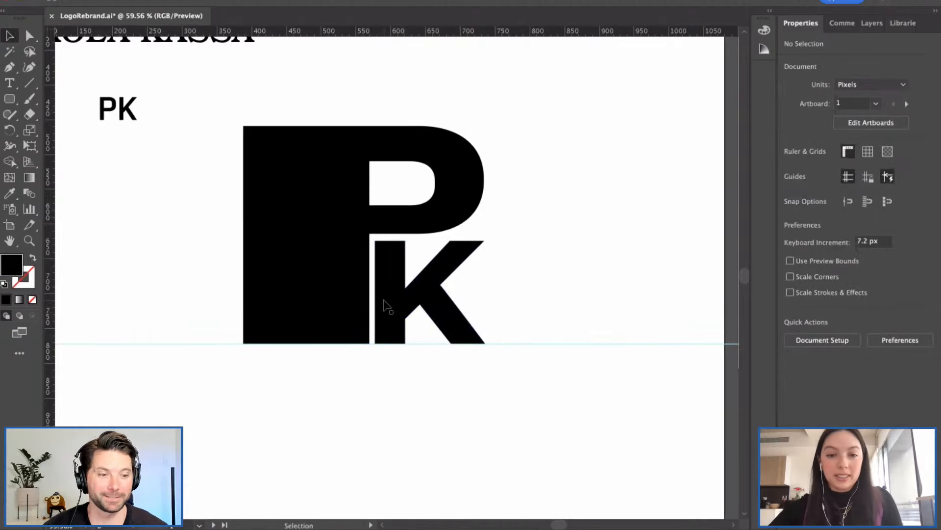
{"action": "left_click", "coordinate": [440, 289]}
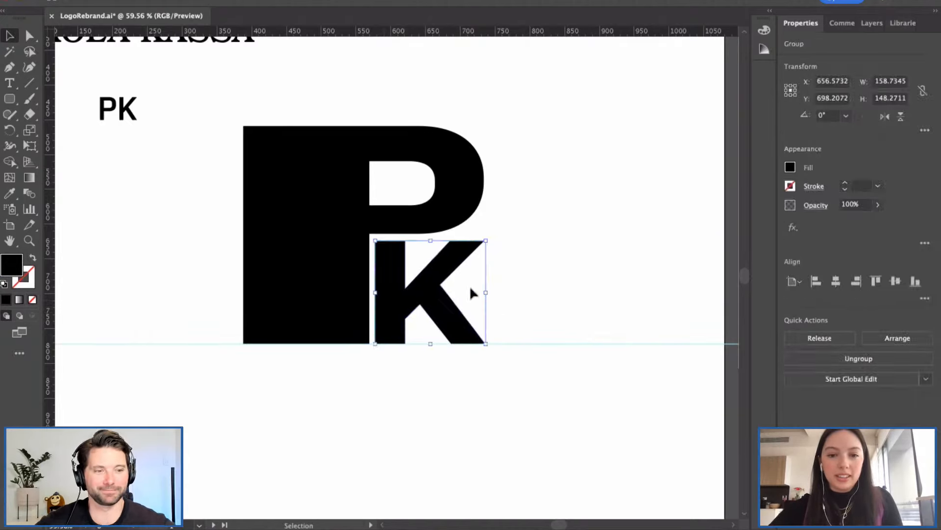
{"action": "left_click", "coordinate": [534, 285]}
{"action": "scroll", "coordinate": [535, 285], "scroll_direction": "down", "scroll_amount": 2}
{"action": "scroll", "coordinate": [534, 281], "scroll_direction": "down", "scroll_amount": 1}
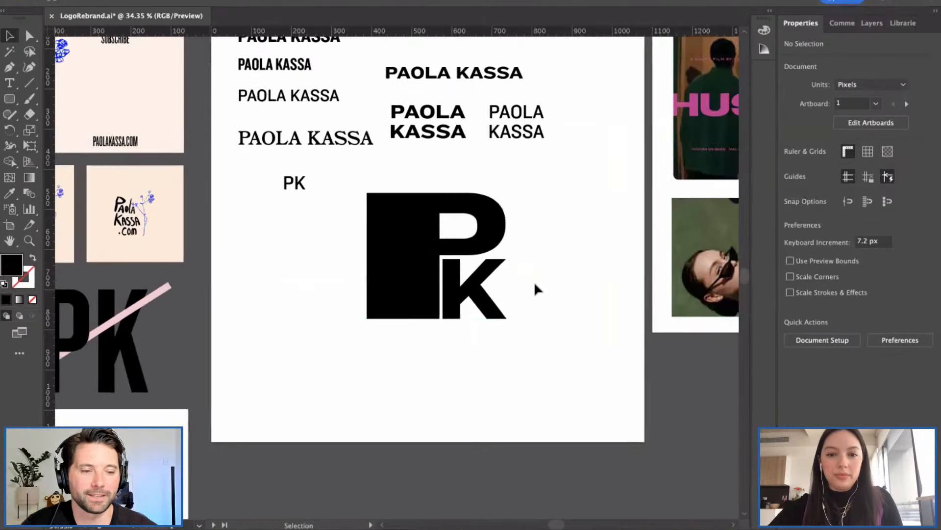
Step: Delete the horizontal guide
{"action": "left_click", "coordinate": [277, 318]}
{"action": "key", "text": "Delete"}
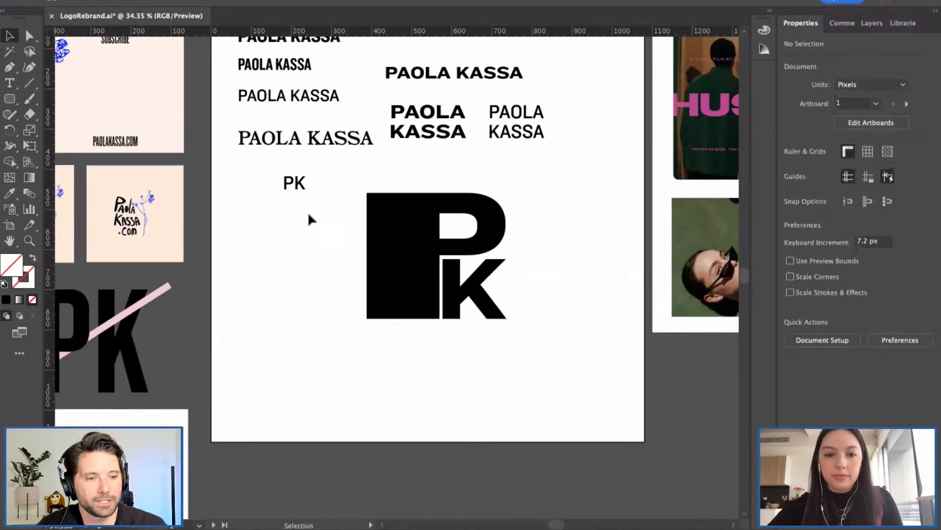
{"action": "key", "text": "a"}
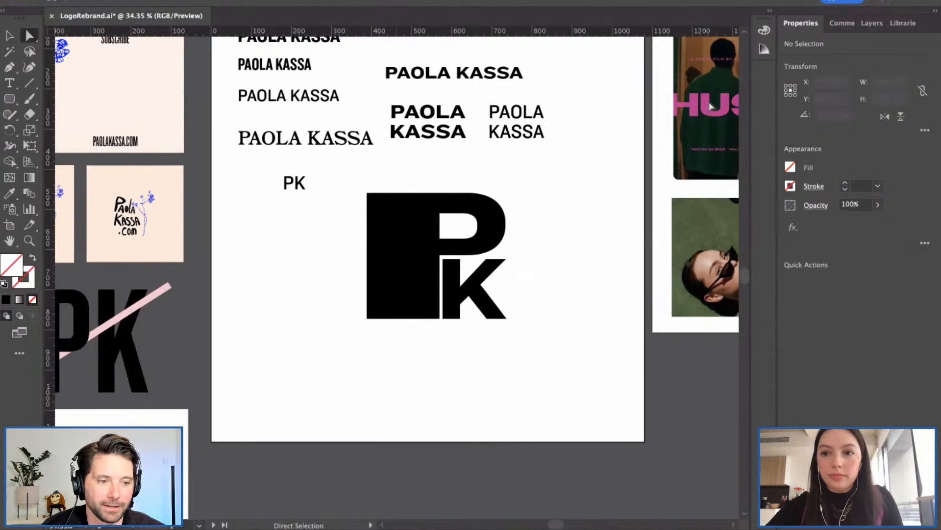
{"action": "left_click", "coordinate": [871, 23]}
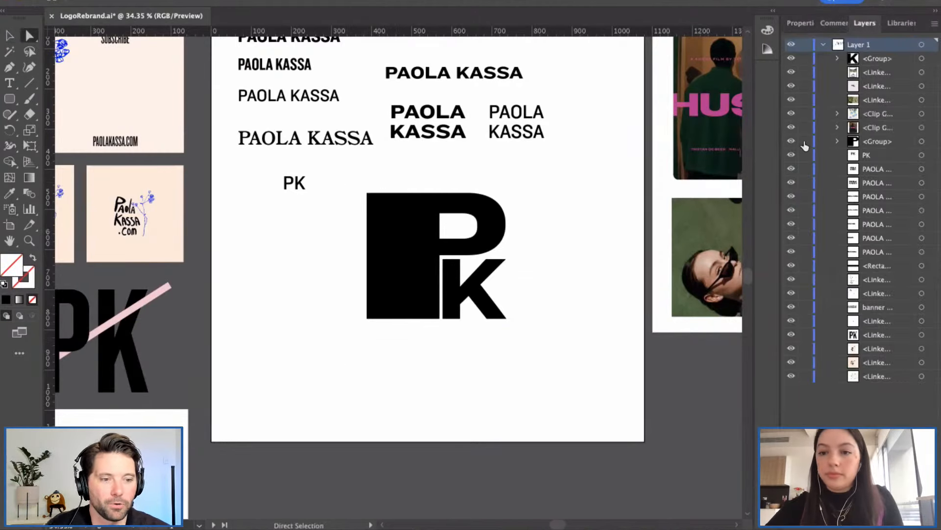
{"action": "left_click", "coordinate": [804, 24]}
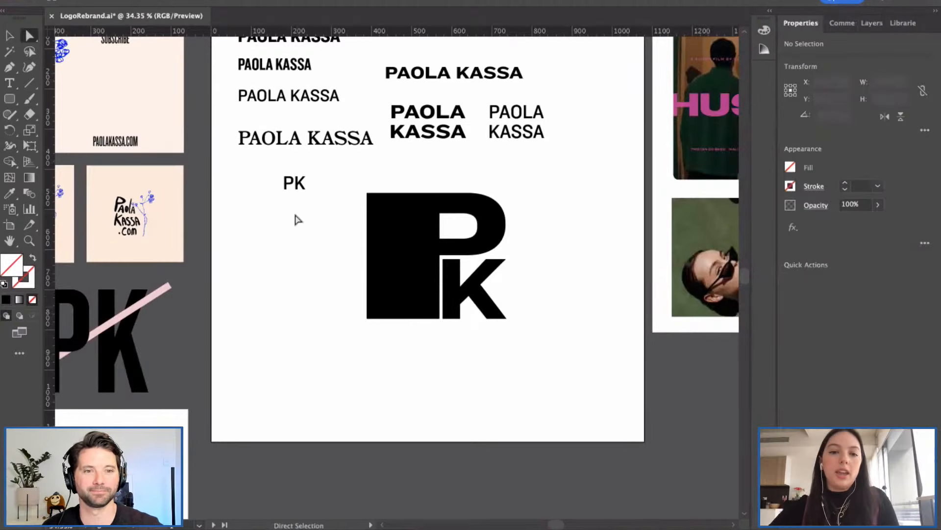
Step: Move the small PK text beside the stacked wordmark at top right
{"action": "left_click", "coordinate": [292, 190]}
{"action": "key", "text": "v"}
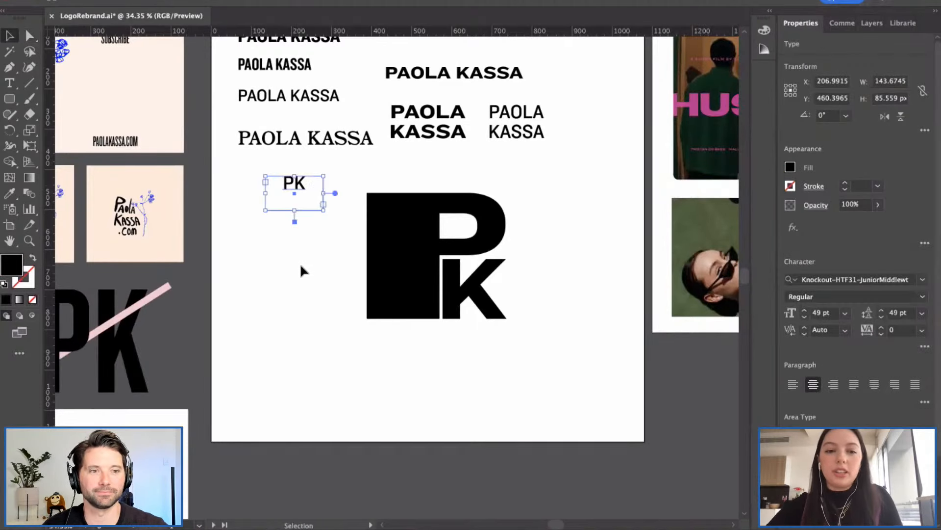
{"action": "left_click", "coordinate": [303, 271]}
{"action": "left_click_drag", "start_coordinate": [296, 185], "coordinate": [589, 99]}
{"action": "left_click", "coordinate": [339, 168]}
Step: Widen the P by dragging its left-edge anchors outward
{"action": "key", "text": "a"}
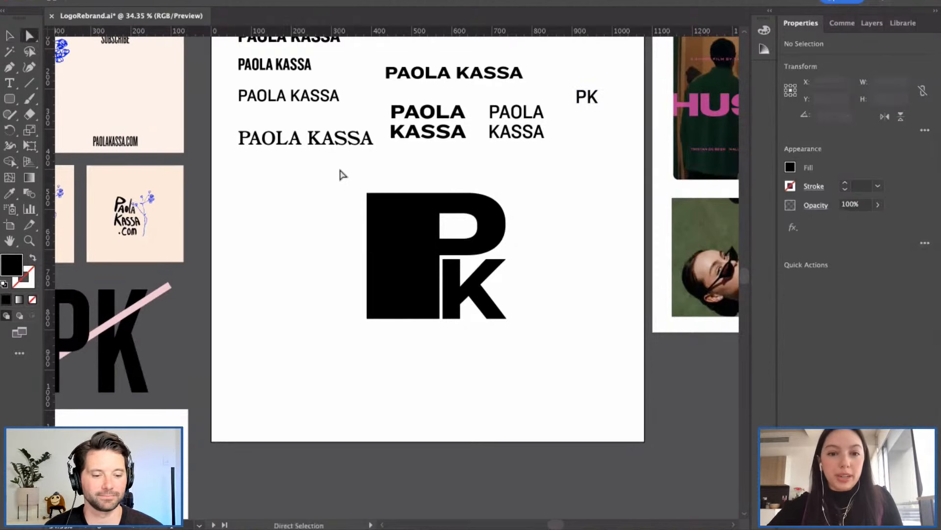
{"action": "left_click_drag", "start_coordinate": [339, 169], "coordinate": [387, 325]}
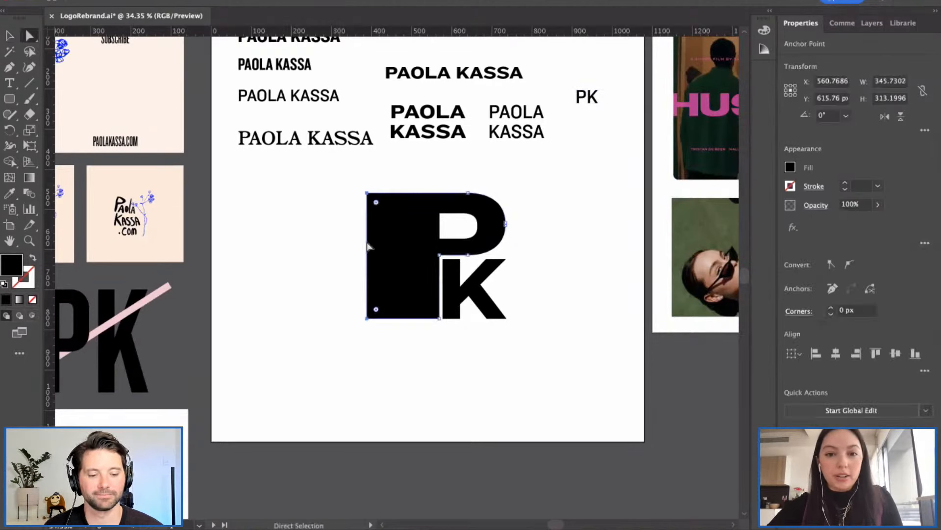
{"action": "left_click_drag", "start_coordinate": [369, 247], "coordinate": [347, 246]}
{"action": "left_click", "coordinate": [595, 237]}
{"action": "scroll", "coordinate": [495, 252], "scroll_direction": "down", "scroll_amount": 2}
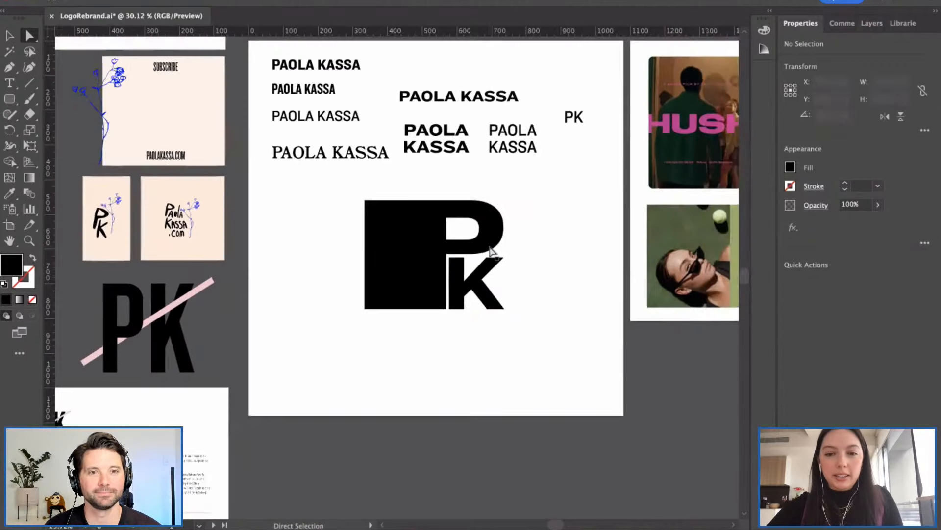
{"action": "scroll", "coordinate": [491, 251], "scroll_direction": "left", "scroll_amount": 2}
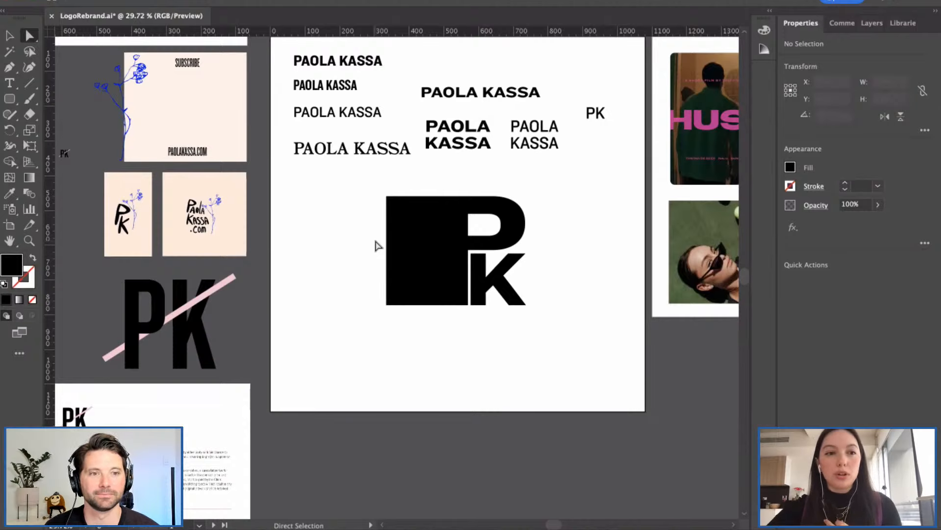
Step: Move the whole PK monogram left on the artboard
{"action": "key", "text": "v"}
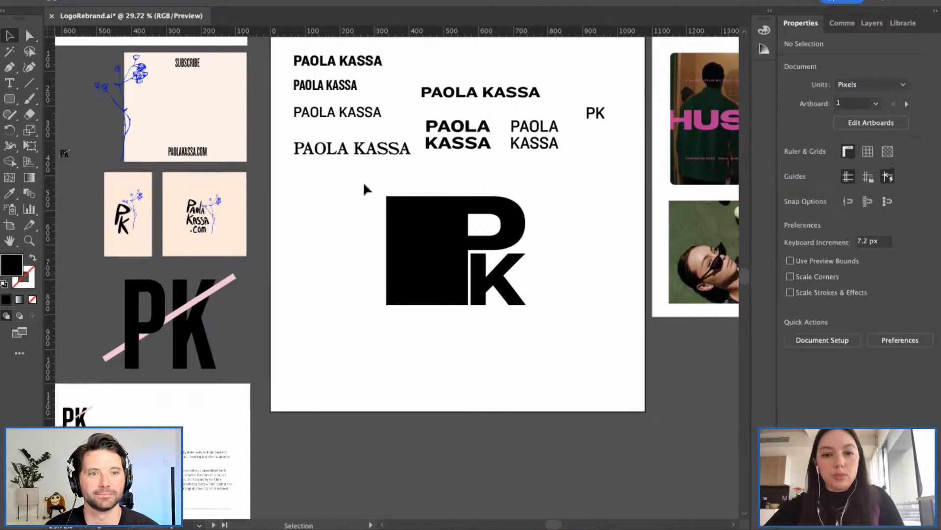
{"action": "left_click_drag", "start_coordinate": [365, 189], "coordinate": [578, 320]}
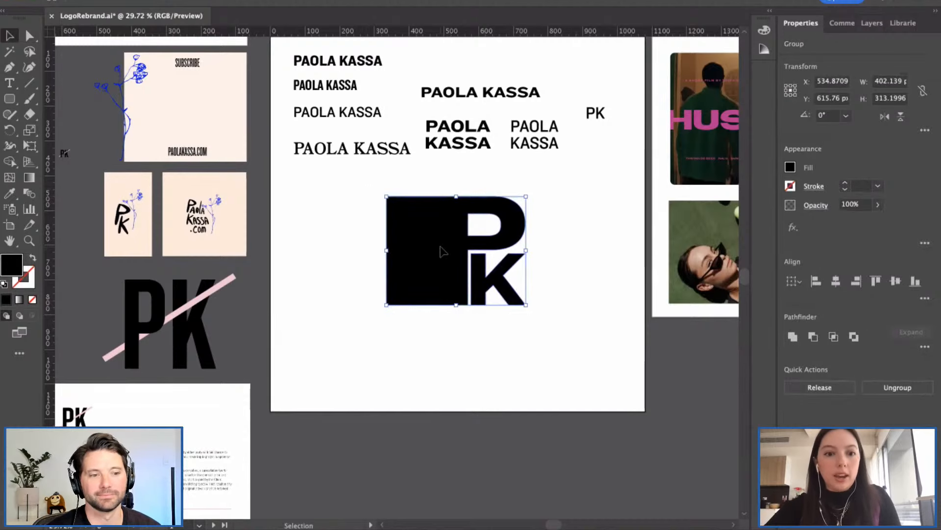
{"action": "left_click_drag", "start_coordinate": [440, 251], "coordinate": [356, 250]}
{"action": "left_click", "coordinate": [560, 271]}
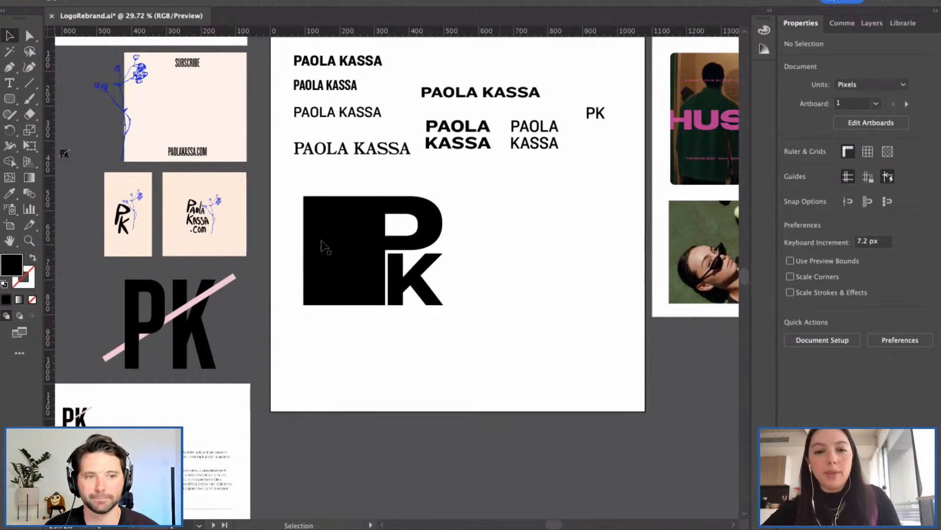
Step: Zoom to about 31% on the PK monogram and select it as one group
{"action": "left_click_drag", "start_coordinate": [292, 182], "coordinate": [468, 313]}
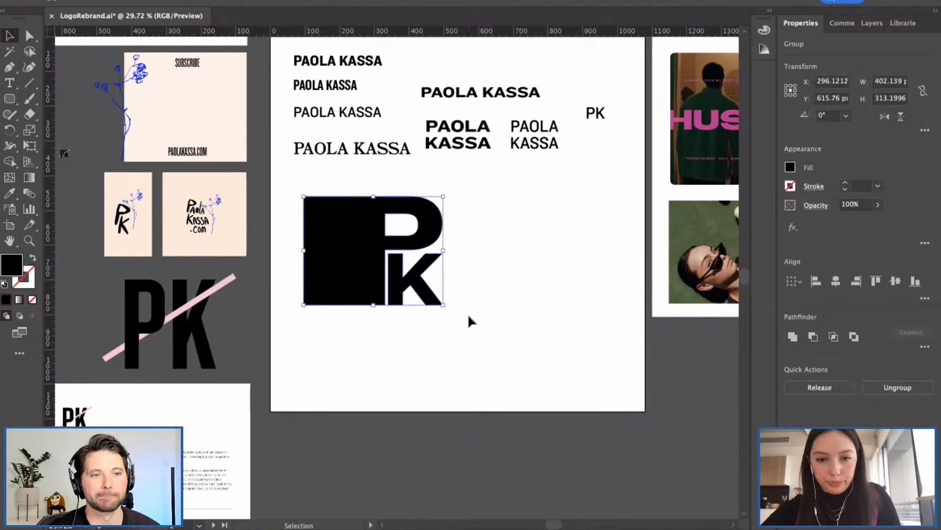
{"action": "left_click", "coordinate": [511, 275]}
{"action": "scroll", "coordinate": [511, 274], "scroll_direction": "right", "scroll_amount": 2}
{"action": "scroll", "coordinate": [510, 273], "scroll_direction": "up", "scroll_amount": 1}
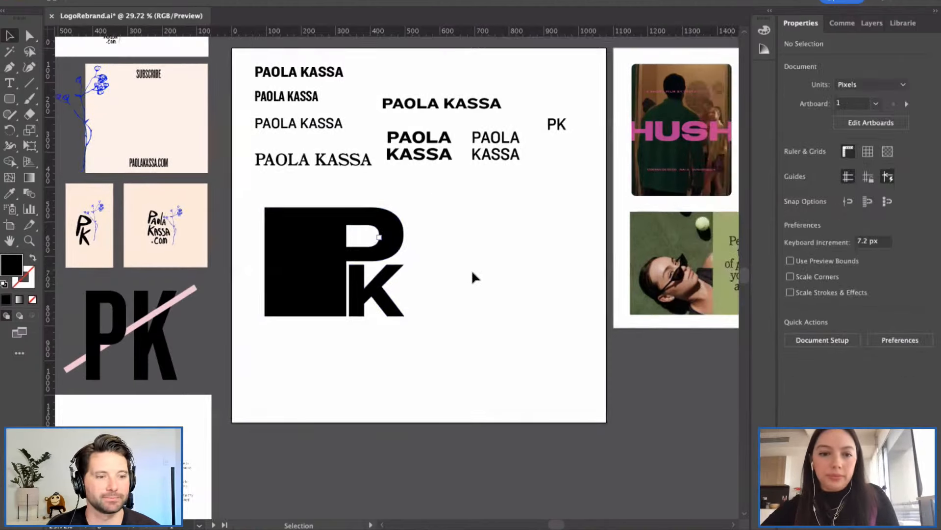
{"action": "scroll", "coordinate": [472, 269], "scroll_direction": "down", "scroll_amount": 3}
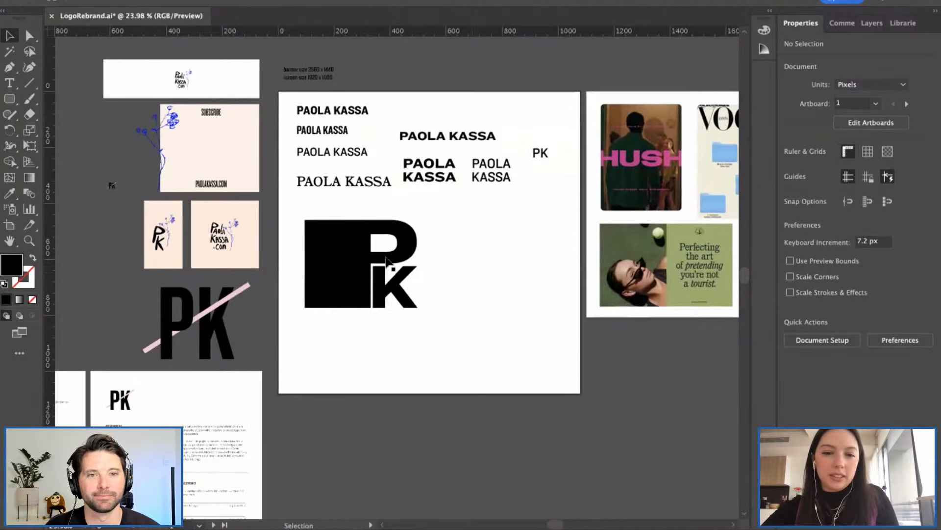
{"action": "scroll", "coordinate": [385, 260], "scroll_direction": "up", "scroll_amount": 3}
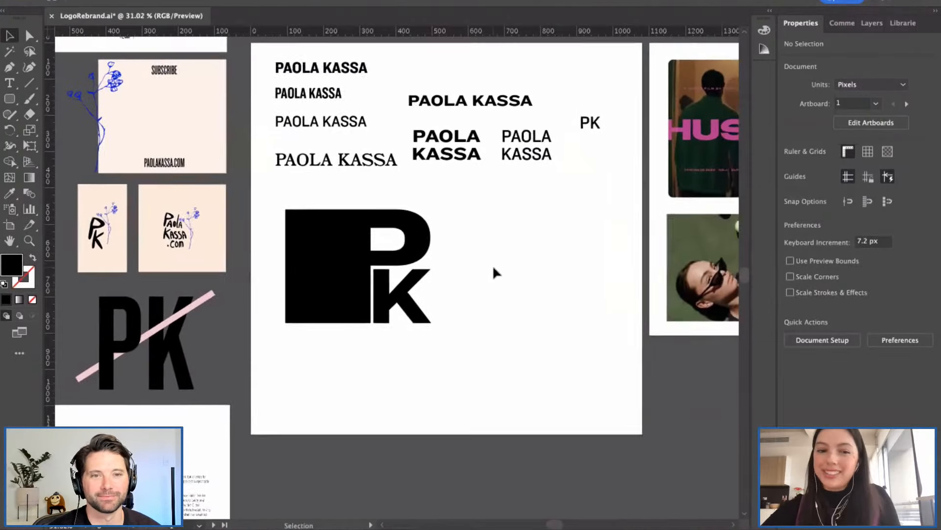
{"action": "scroll", "coordinate": [493, 268], "scroll_direction": "up", "scroll_amount": 1}
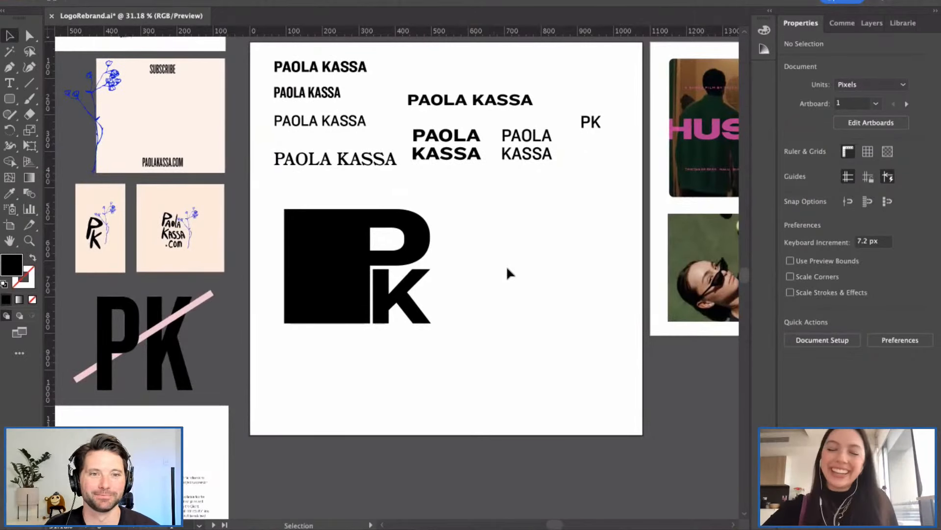
{"action": "left_click", "coordinate": [305, 275]}
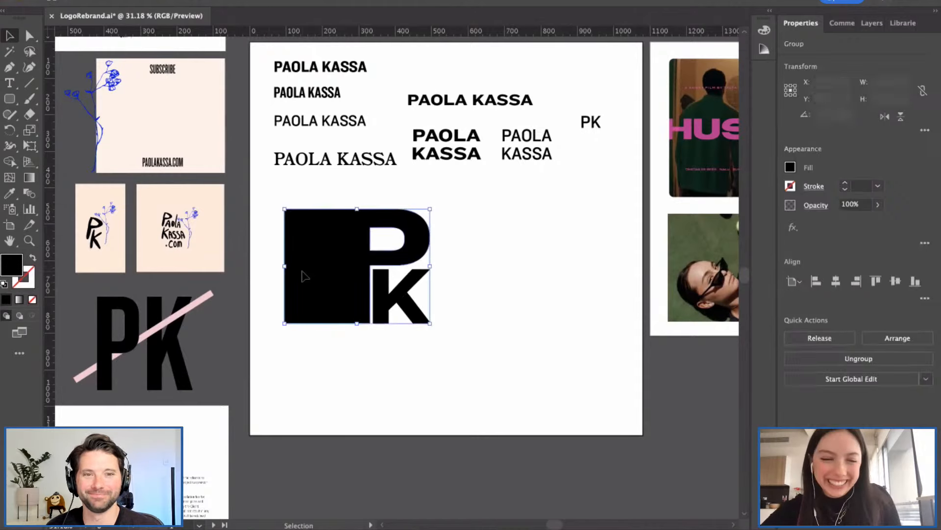
Step: Stretch the black block leftward by dragging its left anchor points
{"action": "left_click", "coordinate": [268, 207]}
{"action": "key", "text": "a"}
{"action": "left_click_drag", "start_coordinate": [272, 195], "coordinate": [325, 324]}
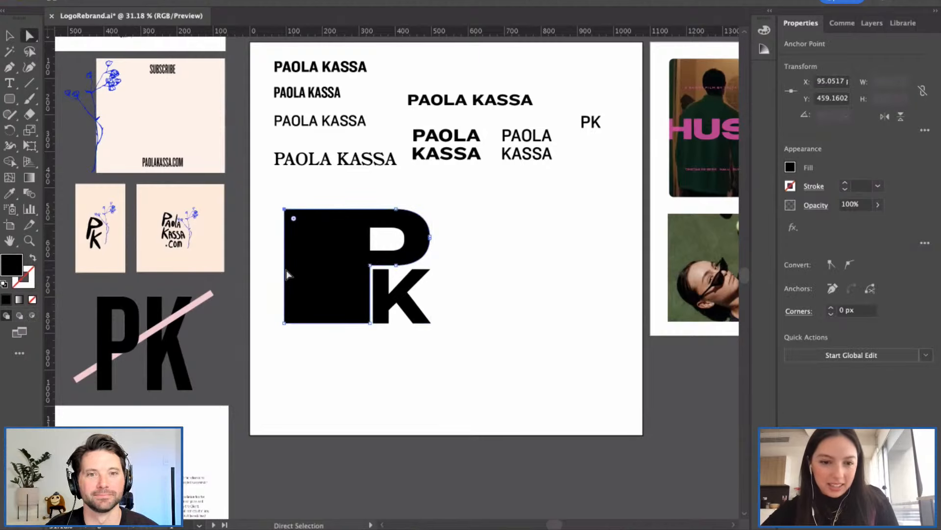
{"action": "left_click_drag", "start_coordinate": [270, 199], "coordinate": [326, 339]}
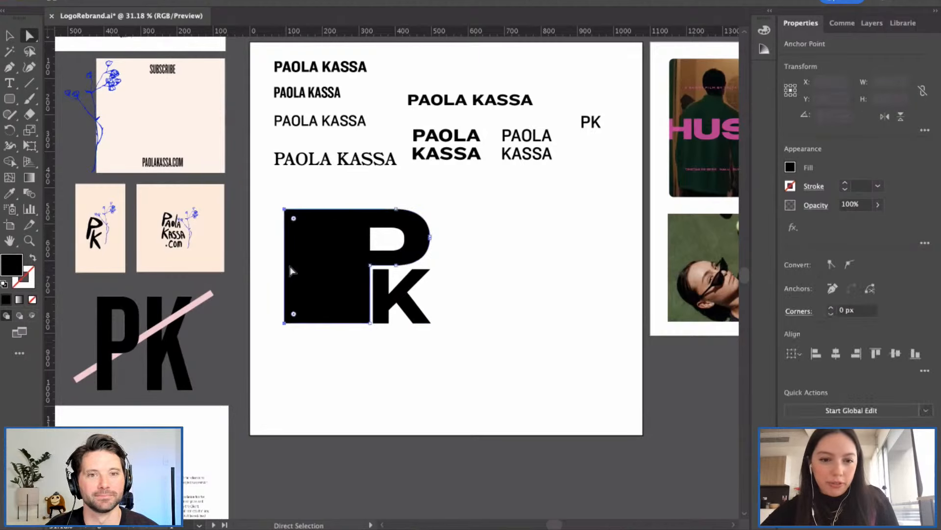
{"action": "left_click_drag", "start_coordinate": [286, 265], "coordinate": [239, 284]}
{"action": "left_click", "coordinate": [490, 237]}
Step: Align the block's left edge exactly with the artboard's left edge
{"action": "key", "text": "v"}
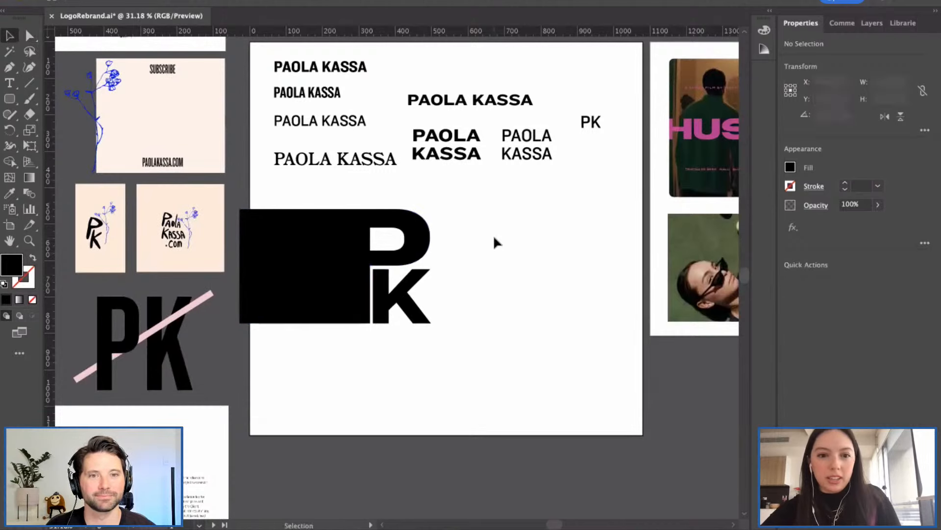
{"action": "left_click", "coordinate": [240, 240]}
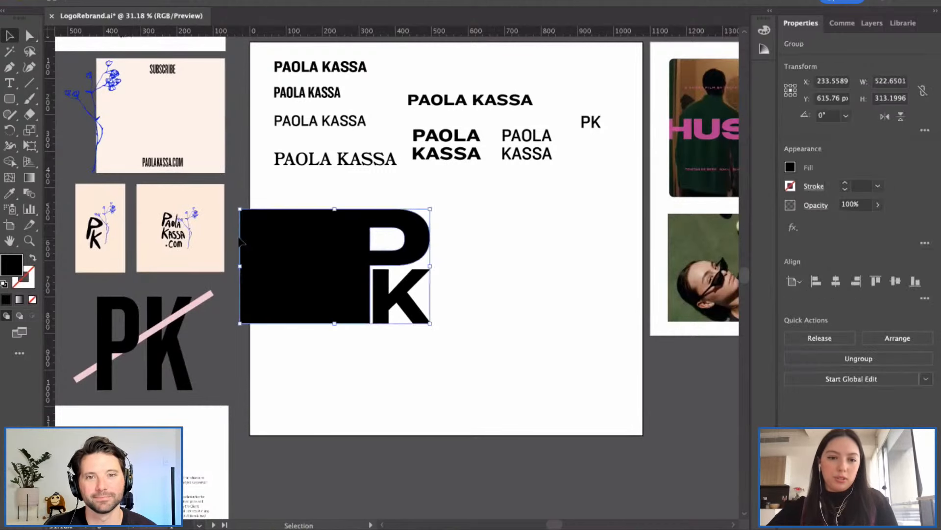
{"action": "key", "text": "a"}
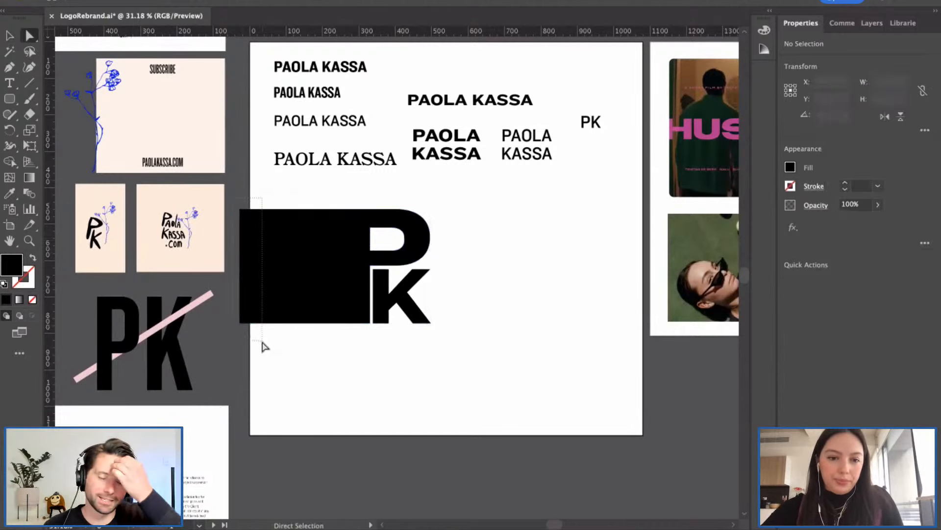
{"action": "left_click", "coordinate": [238, 256]}
{"action": "left_click_drag", "start_coordinate": [241, 260], "coordinate": [254, 260]}
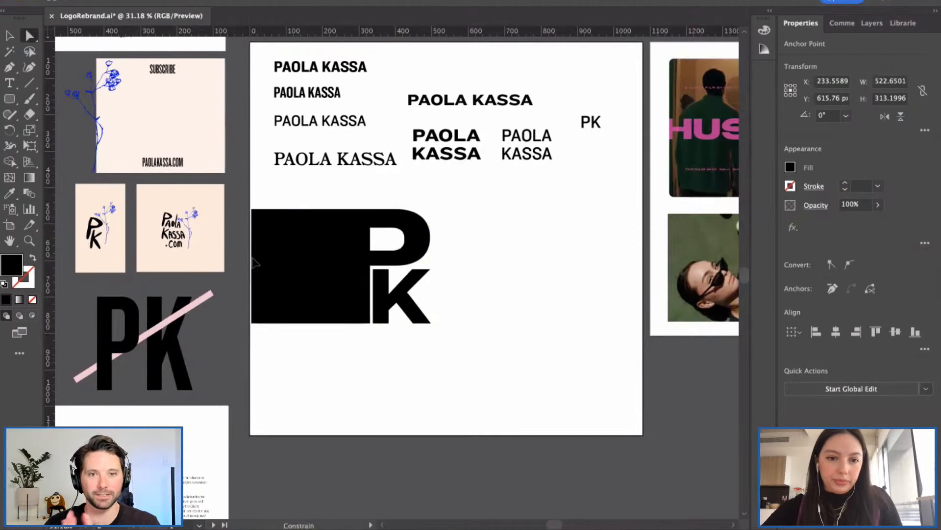
{"action": "left_click", "coordinate": [302, 203]}
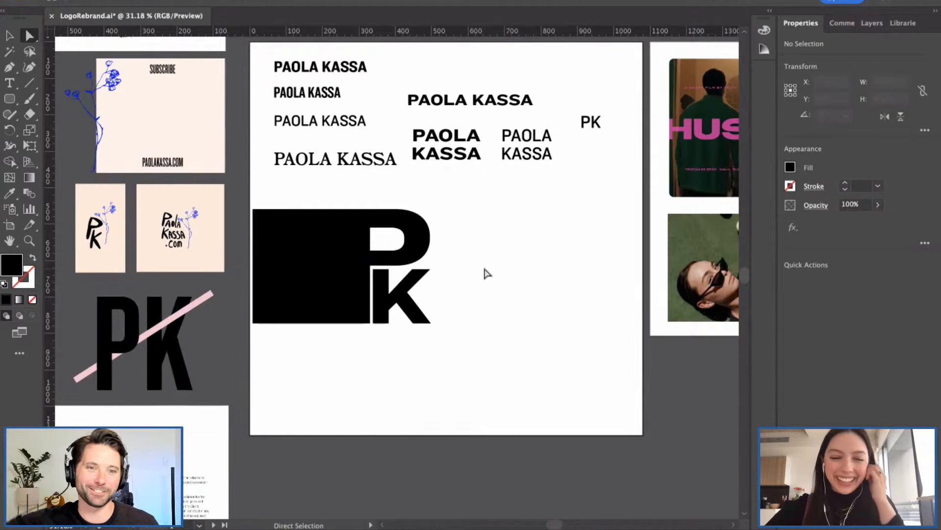
{"action": "scroll", "coordinate": [487, 273], "scroll_direction": "right", "scroll_amount": 2}
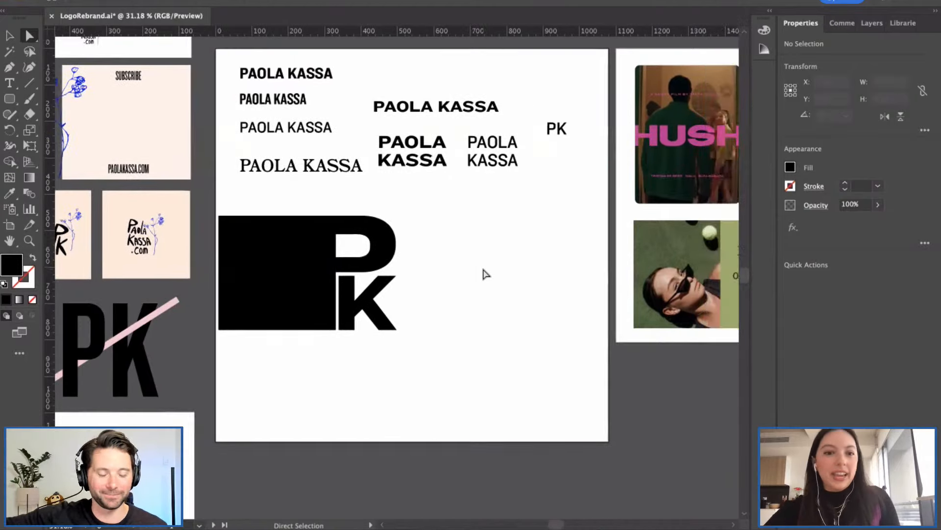
{"action": "scroll", "coordinate": [478, 271], "scroll_direction": "right", "scroll_amount": 2}
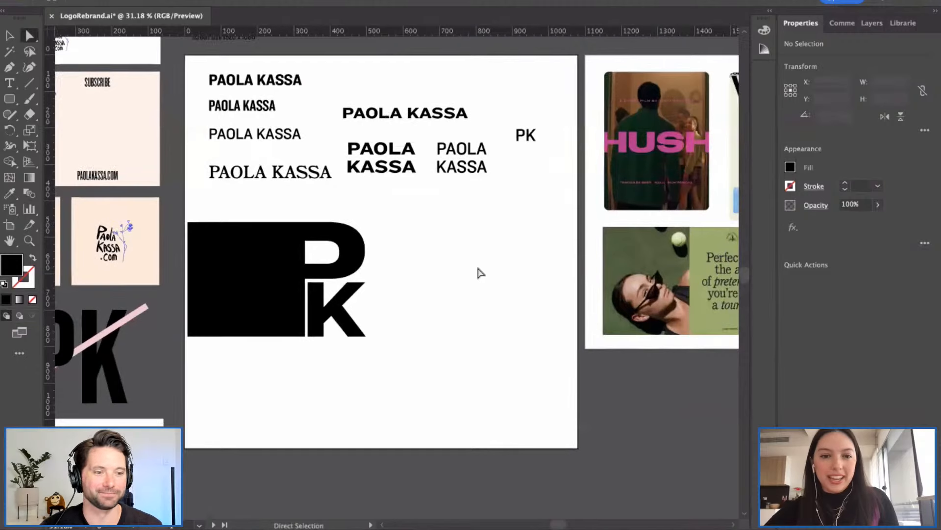
{"action": "scroll", "coordinate": [470, 266], "scroll_direction": "right", "scroll_amount": 1}
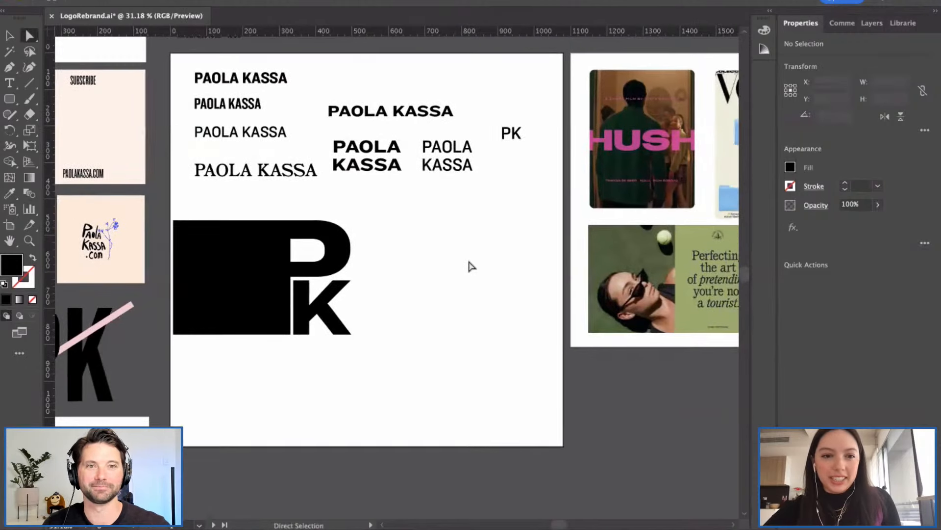
{"action": "left_click", "coordinate": [351, 109]}
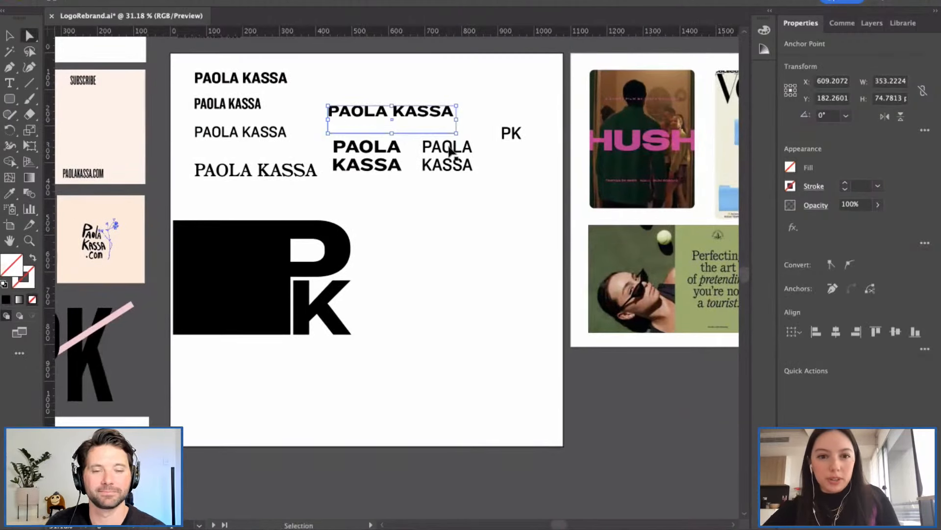
Step: Undo an accidental paste and return to the Selection tool
{"action": "key", "text": "super+v"}
{"action": "key", "text": "super+z"}
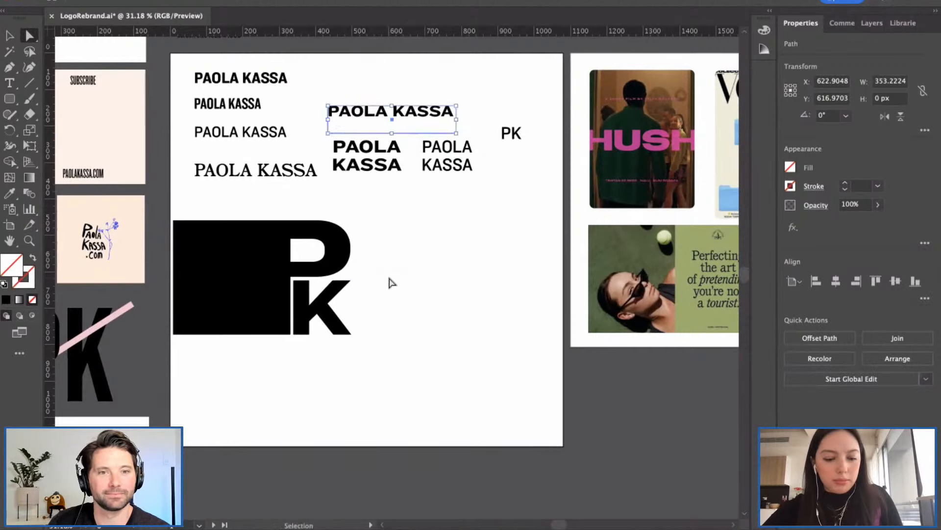
{"action": "key", "text": "v"}
{"action": "left_click", "coordinate": [423, 287]}
{"action": "left_click", "coordinate": [372, 116]}
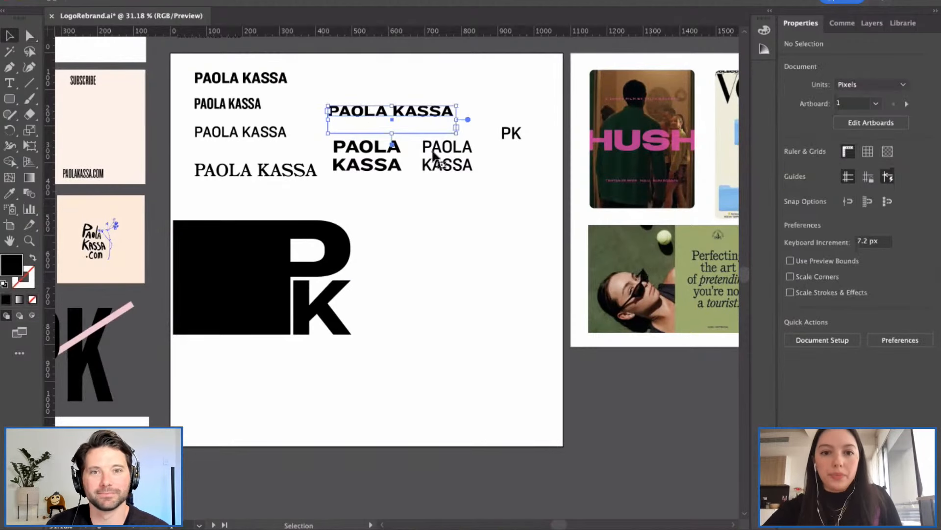
{"action": "key", "text": "super+c"}
{"action": "key", "text": "super+v"}
{"action": "left_click_drag", "start_coordinate": [390, 272], "coordinate": [456, 213]}
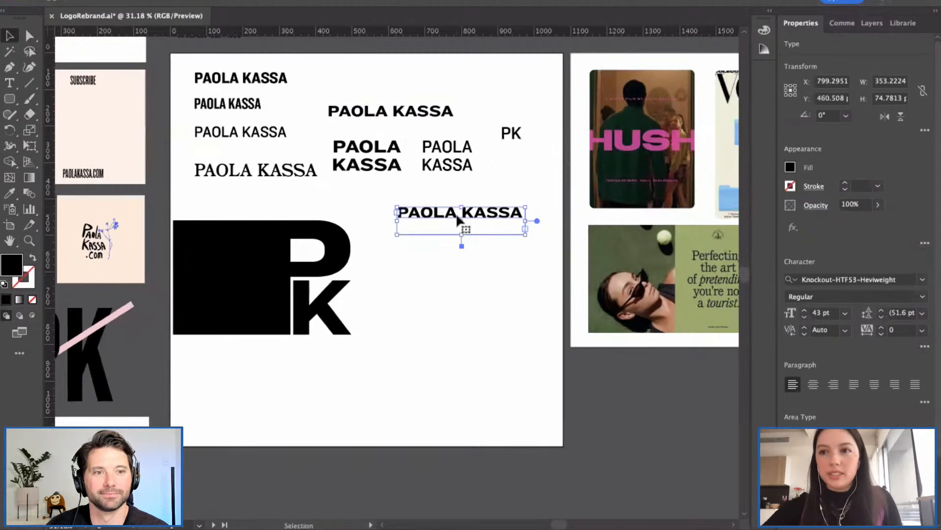
{"action": "left_click_drag", "start_coordinate": [456, 212], "coordinate": [452, 217]}
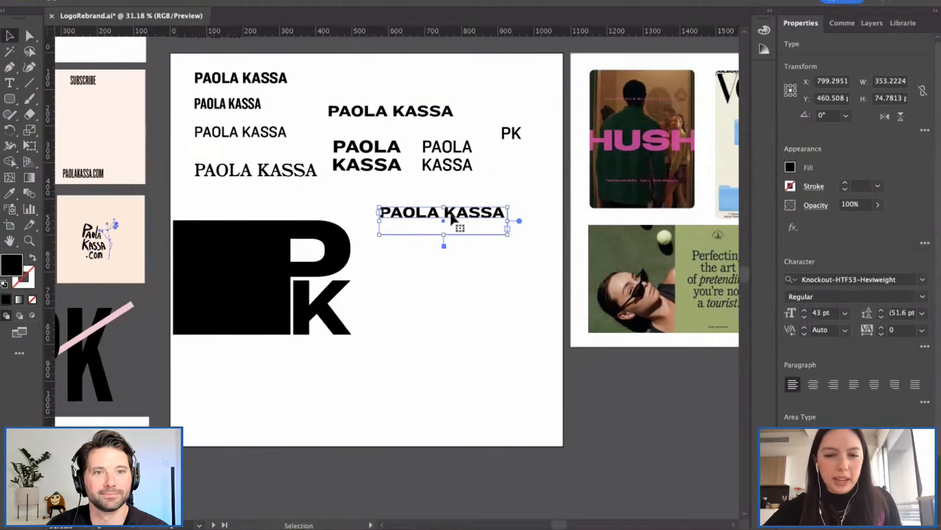
Step: Position the wordmark copy level with the PK monogram's top
{"action": "left_click", "coordinate": [474, 247]}
{"action": "left_click", "coordinate": [503, 217]}
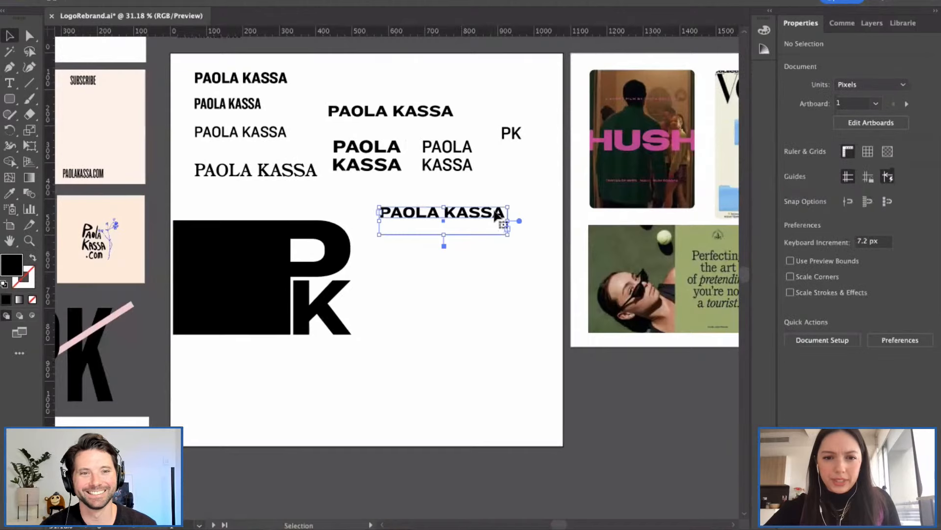
{"action": "left_click", "coordinate": [489, 252]}
{"action": "left_click_drag", "start_coordinate": [457, 221], "coordinate": [455, 237]}
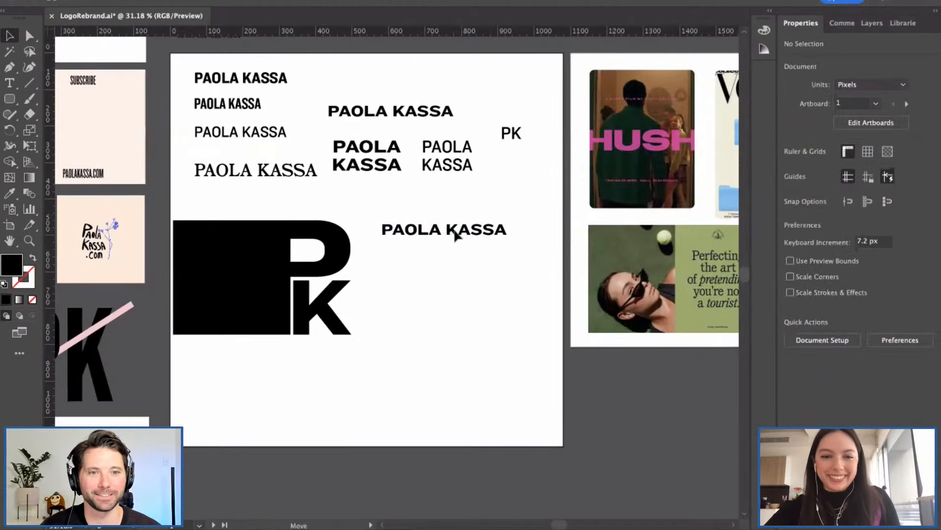
{"action": "left_click", "coordinate": [463, 254]}
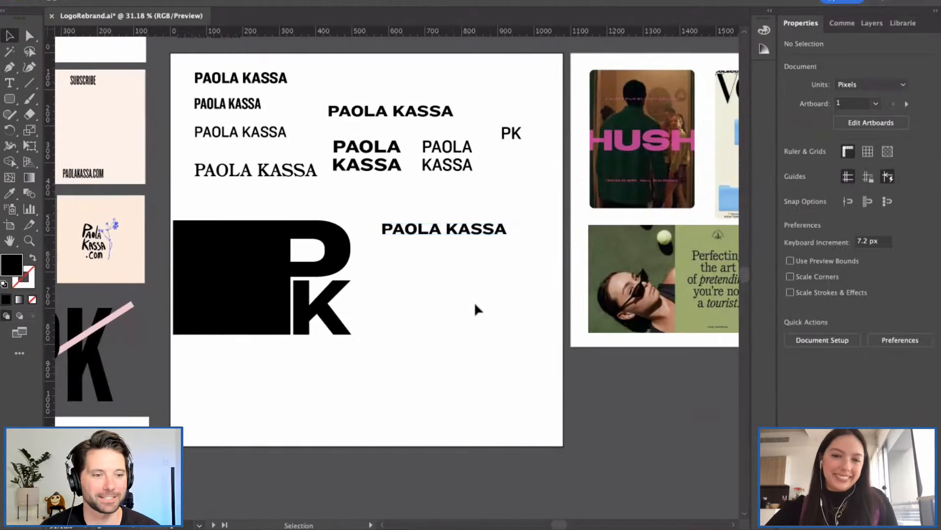
{"action": "left_click", "coordinate": [466, 239]}
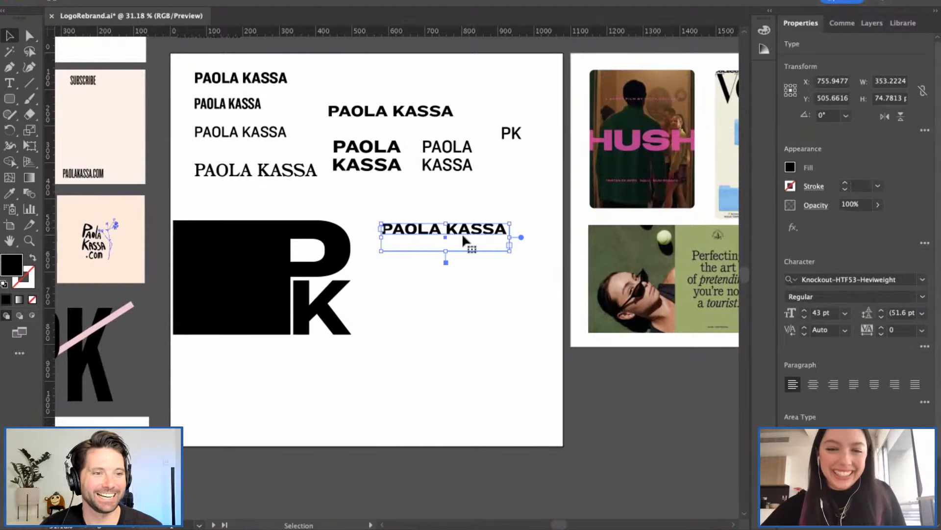
{"action": "left_click_drag", "start_coordinate": [437, 237], "coordinate": [426, 207]}
{"action": "left_click", "coordinate": [459, 253]}
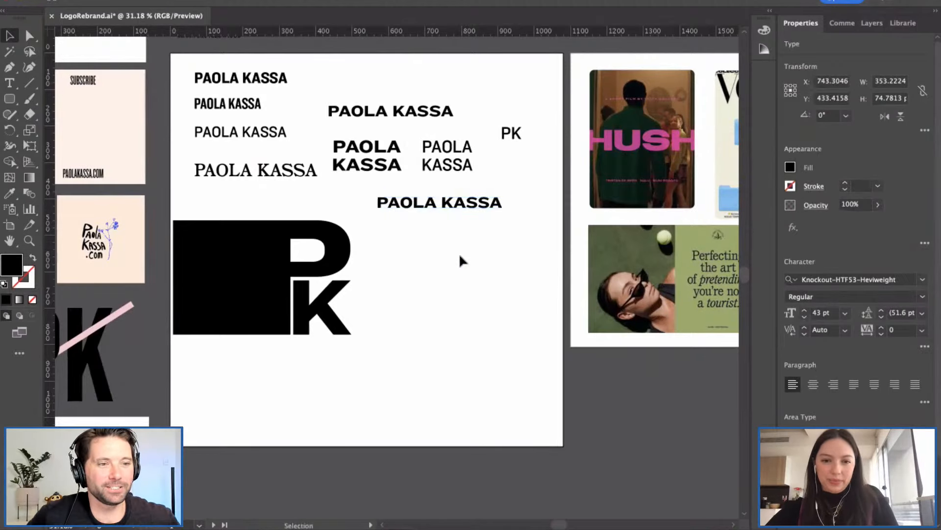
Step: Highlight all the copy's letters and bring up the font list
{"action": "scroll", "coordinate": [471, 213], "scroll_direction": "right", "scroll_amount": 2}
{"action": "left_click", "coordinate": [452, 209]}
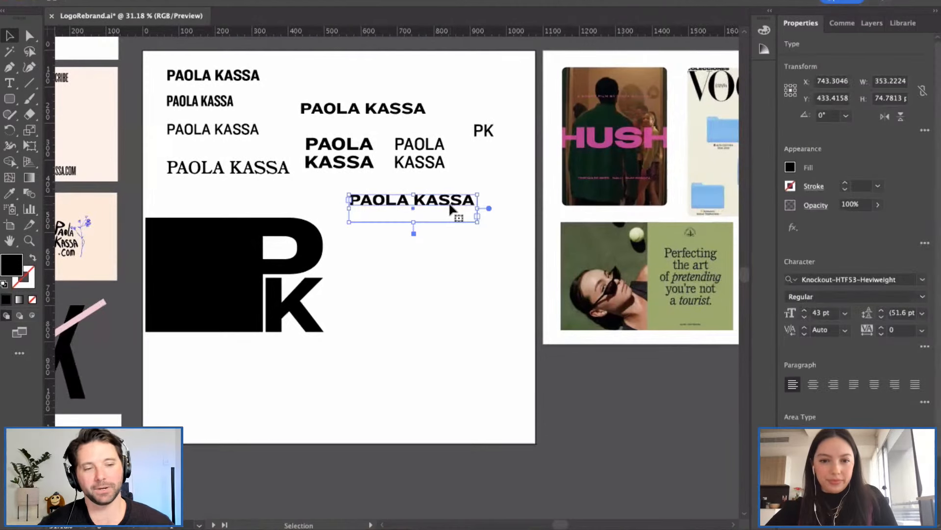
{"action": "key", "text": "t"}
{"action": "left_click_drag", "start_coordinate": [474, 201], "coordinate": [347, 202]}
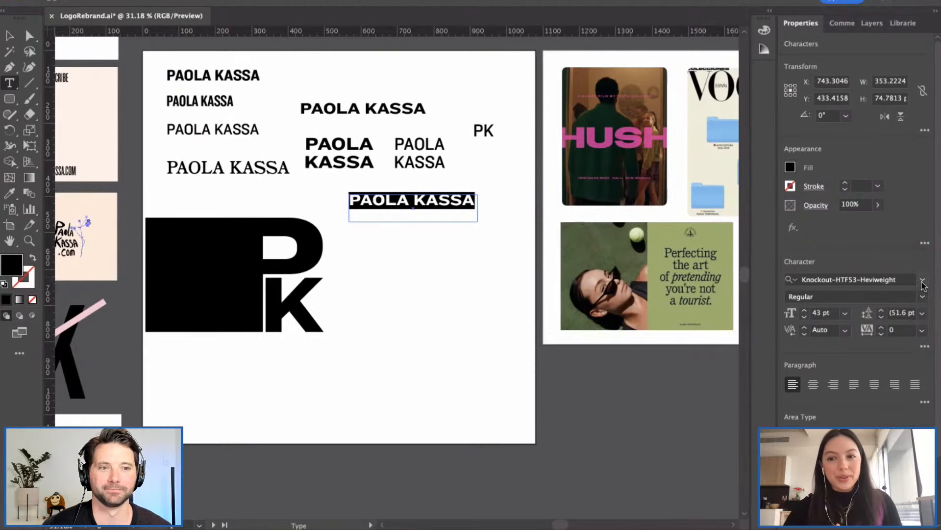
{"action": "left_click", "coordinate": [922, 282]}
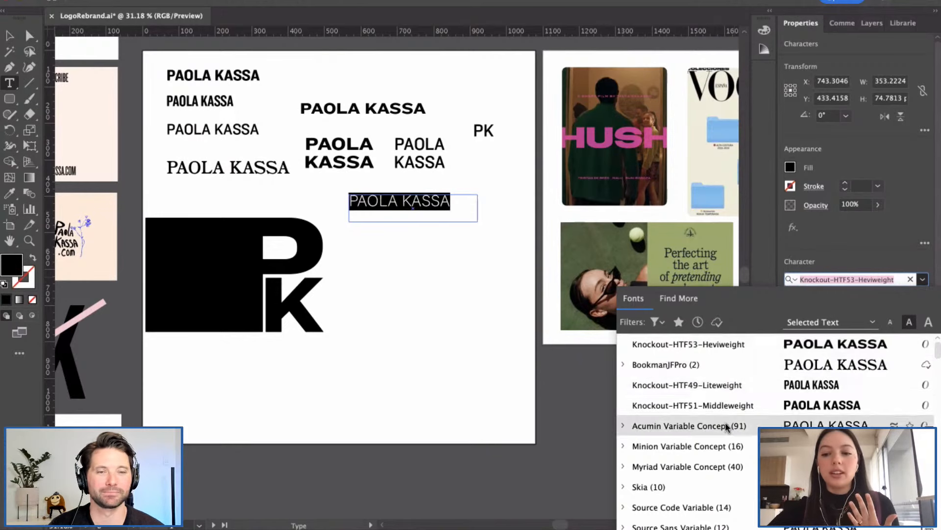
{"action": "scroll", "coordinate": [725, 424], "scroll_direction": "down", "scroll_amount": 3}
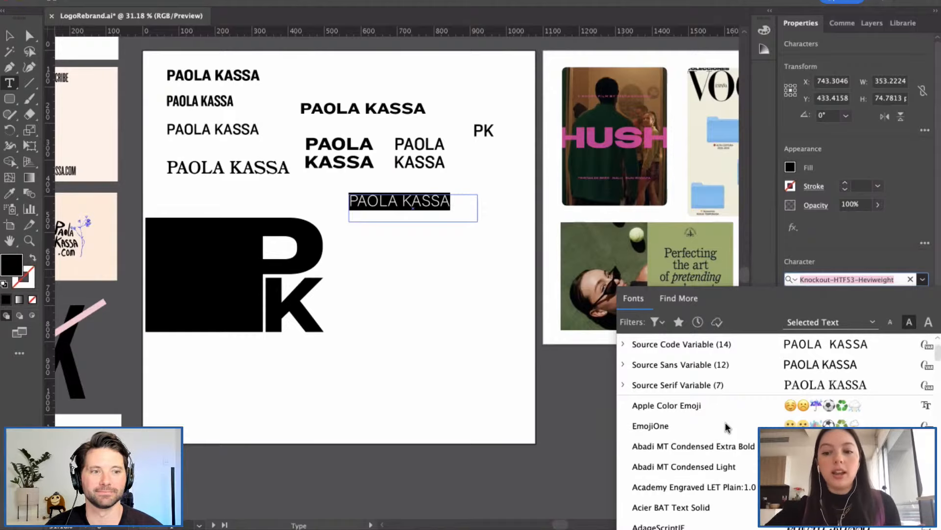
{"action": "scroll", "coordinate": [726, 426], "scroll_direction": "down", "scroll_amount": 5}
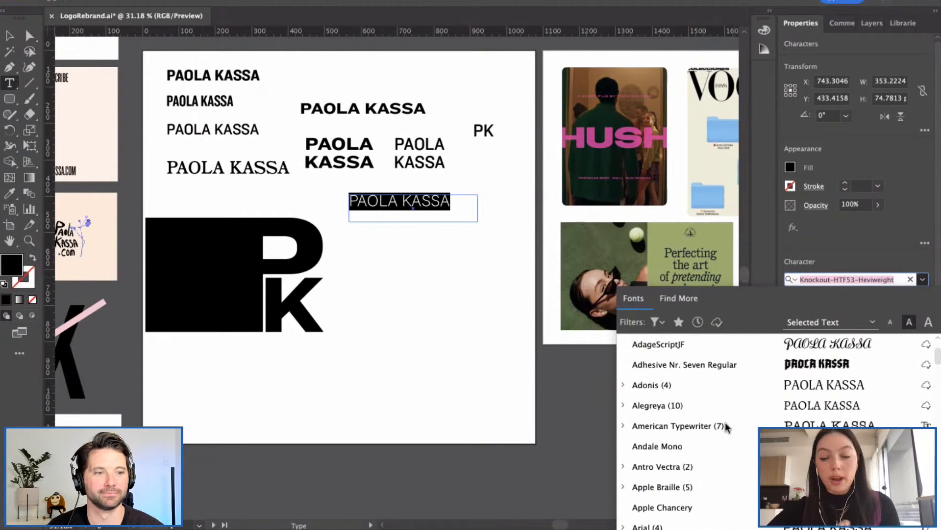
{"action": "scroll", "coordinate": [725, 426], "scroll_direction": "down", "scroll_amount": 3}
{"action": "scroll", "coordinate": [727, 430], "scroll_direction": "down", "scroll_amount": 5}
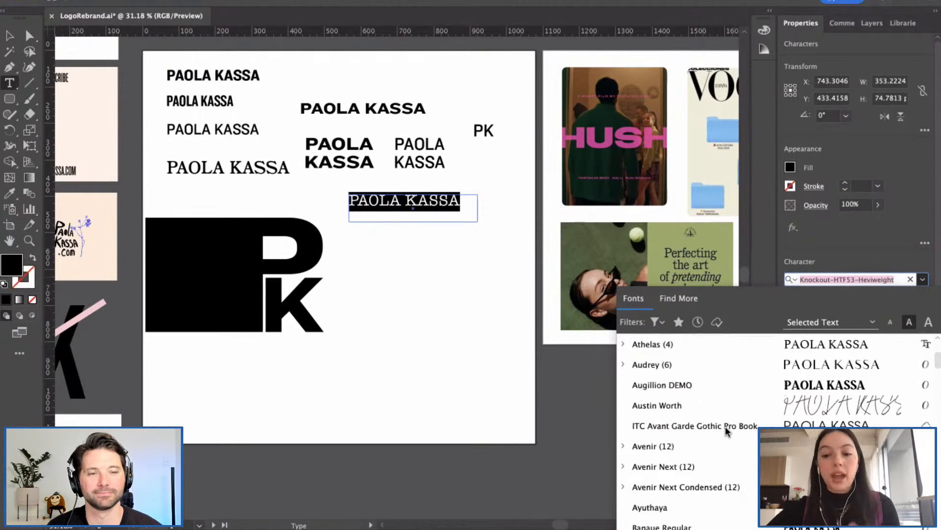
{"action": "scroll", "coordinate": [726, 427], "scroll_direction": "down", "scroll_amount": 5}
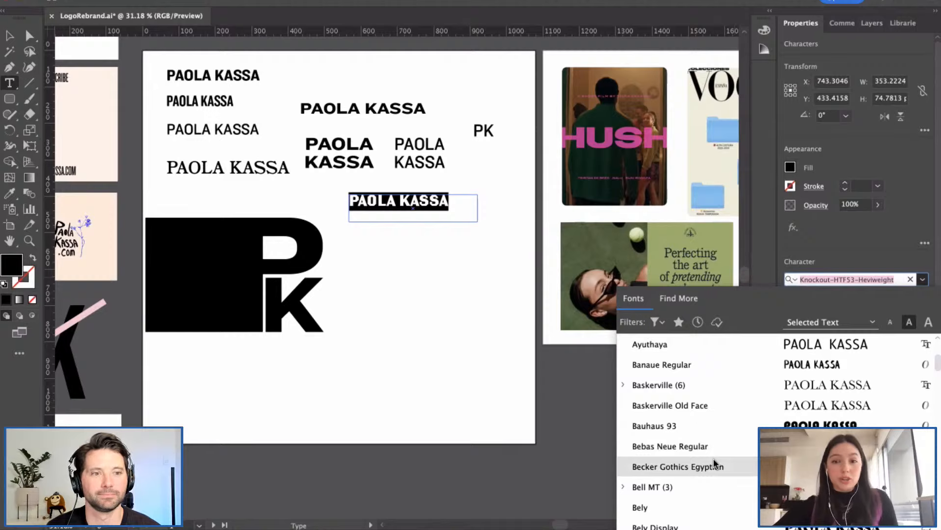
{"action": "scroll", "coordinate": [714, 457], "scroll_direction": "down", "scroll_amount": 3}
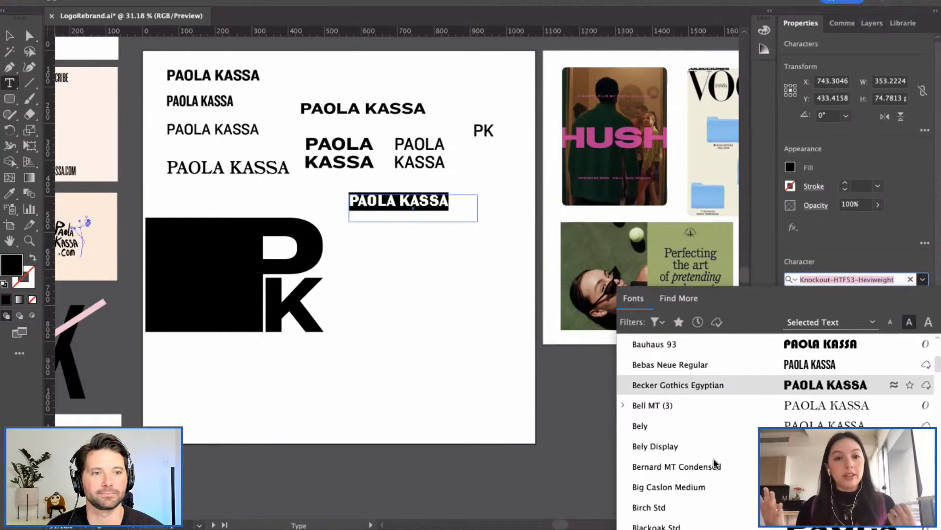
{"action": "scroll", "coordinate": [713, 458], "scroll_direction": "down", "scroll_amount": 5}
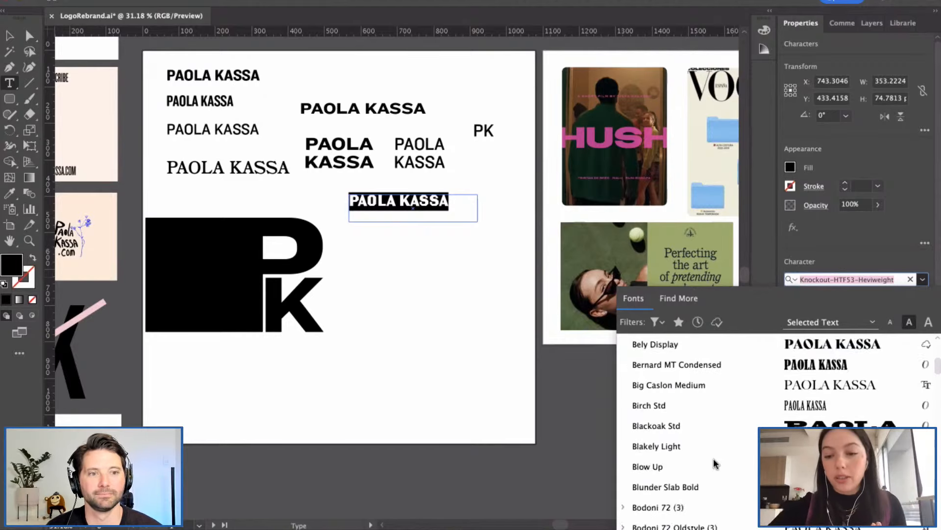
{"action": "scroll", "coordinate": [719, 441], "scroll_direction": "down", "scroll_amount": 5}
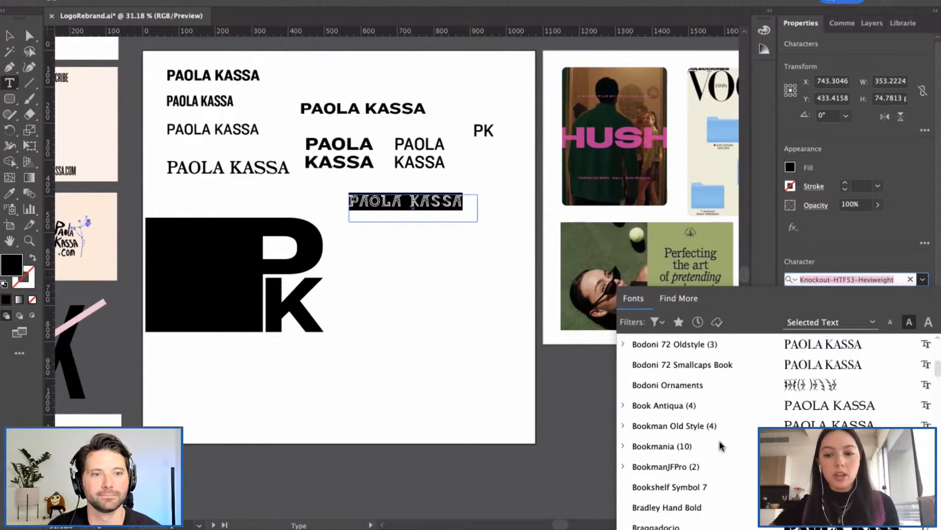
{"action": "scroll", "coordinate": [719, 440], "scroll_direction": "down", "scroll_amount": 6}
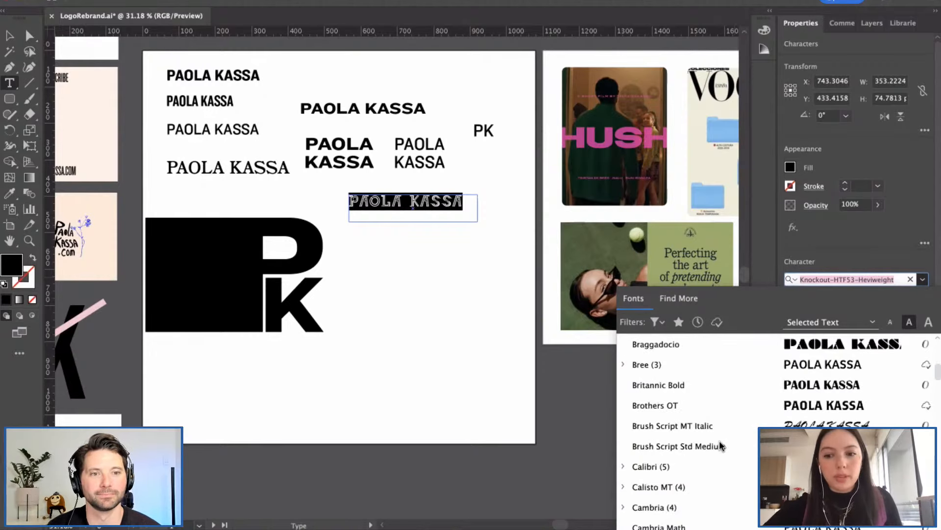
{"action": "left_click", "coordinate": [700, 370]}
{"action": "left_click", "coordinate": [9, 37]}
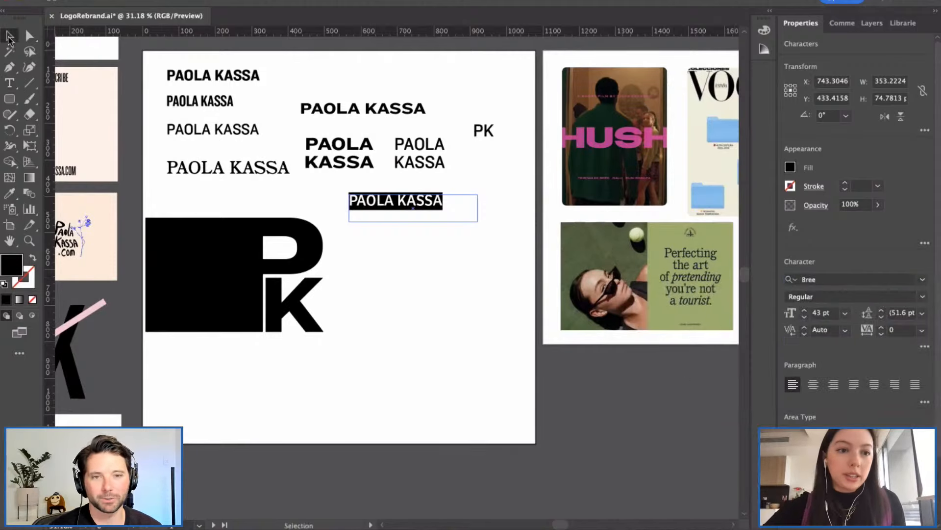
{"action": "left_click", "coordinate": [499, 274]}
{"action": "left_click", "coordinate": [414, 208]}
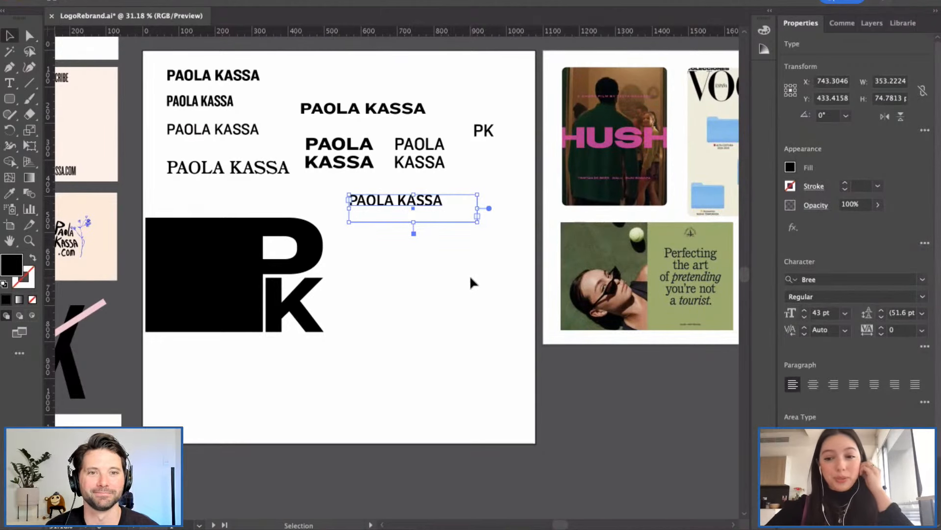
{"action": "left_click", "coordinate": [449, 259]}
{"action": "left_click", "coordinate": [412, 205]}
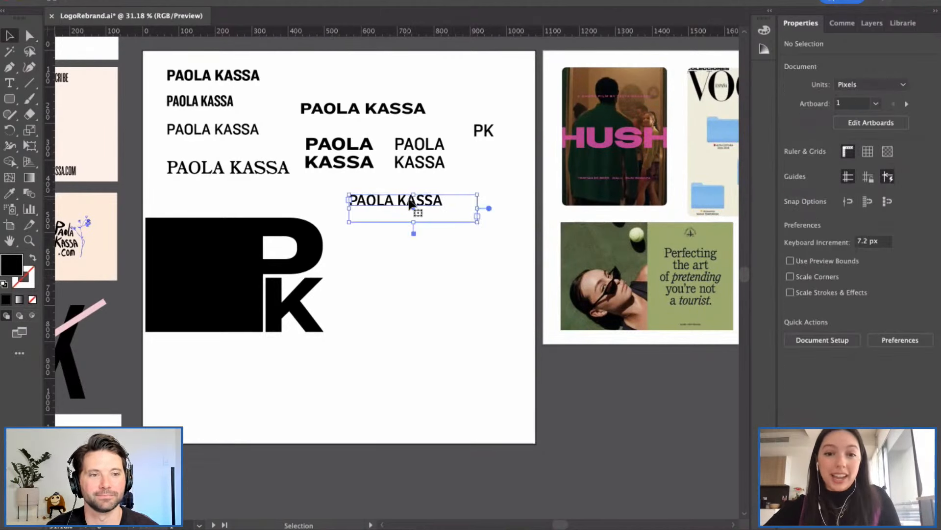
{"action": "double_click", "coordinate": [446, 201]}
{"action": "left_click_drag", "start_coordinate": [448, 201], "coordinate": [353, 202]}
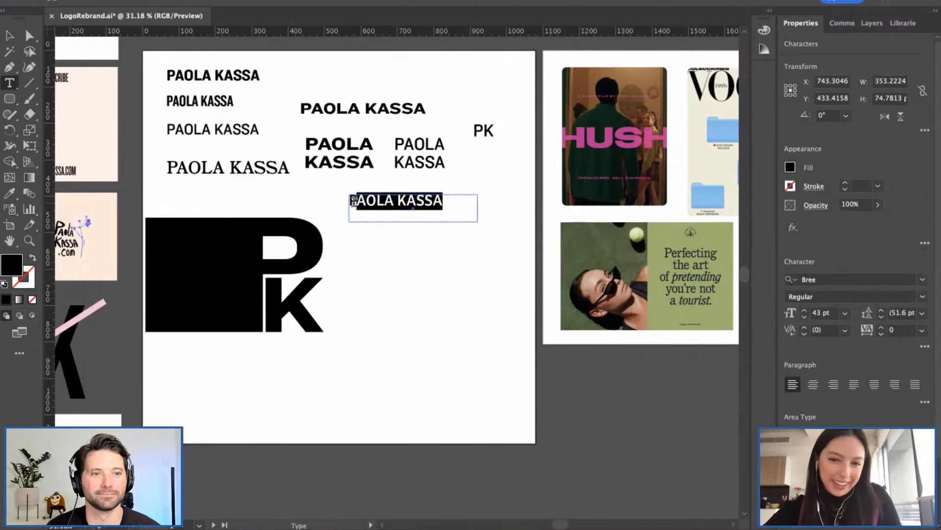
{"action": "left_click", "coordinate": [424, 201]}
{"action": "triple_click", "coordinate": [412, 202]}
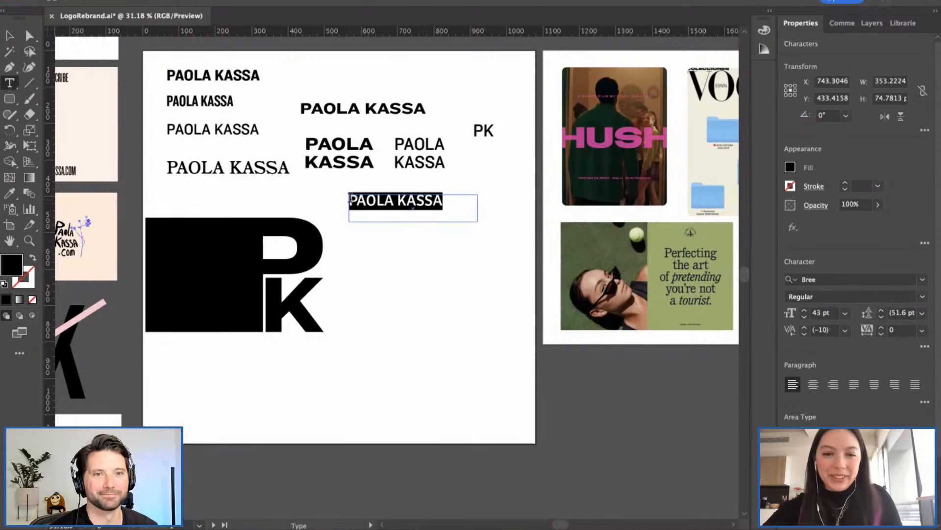
Step: Raise the wordmark's font size step by step to 57 pt
{"action": "left_click", "coordinate": [805, 312]}
{"action": "left_click", "coordinate": [805, 312]}
{"action": "left_click", "coordinate": [804, 312]}
{"action": "left_click", "coordinate": [805, 312]}
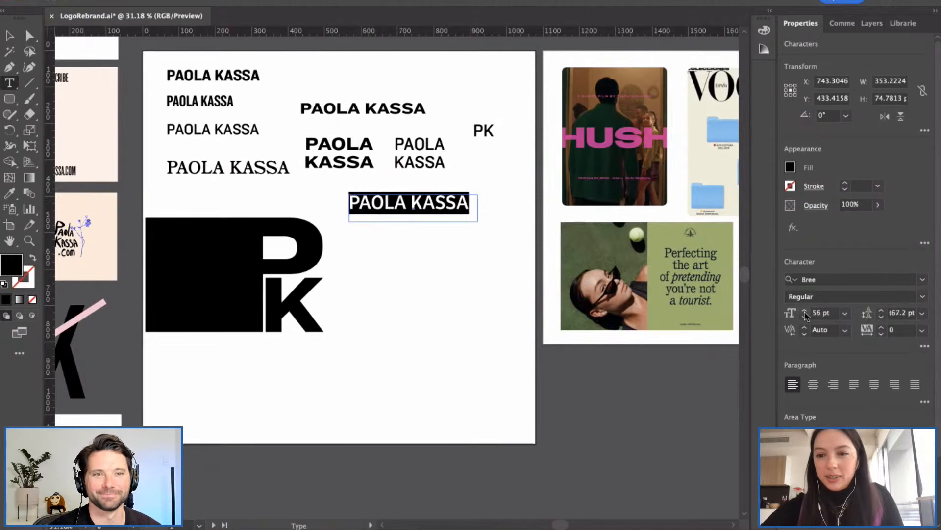
{"action": "left_click", "coordinate": [805, 312]}
{"action": "key", "text": "Escape"}
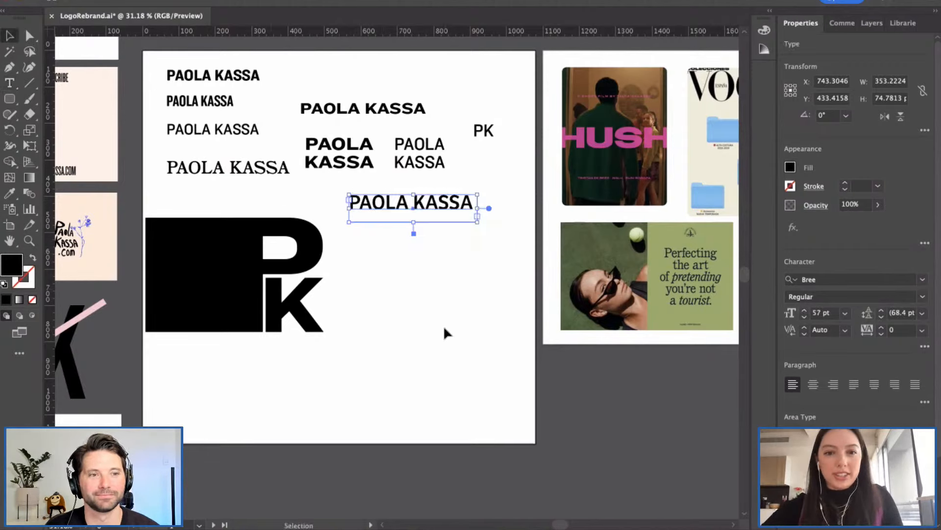
{"action": "left_click", "coordinate": [426, 295]}
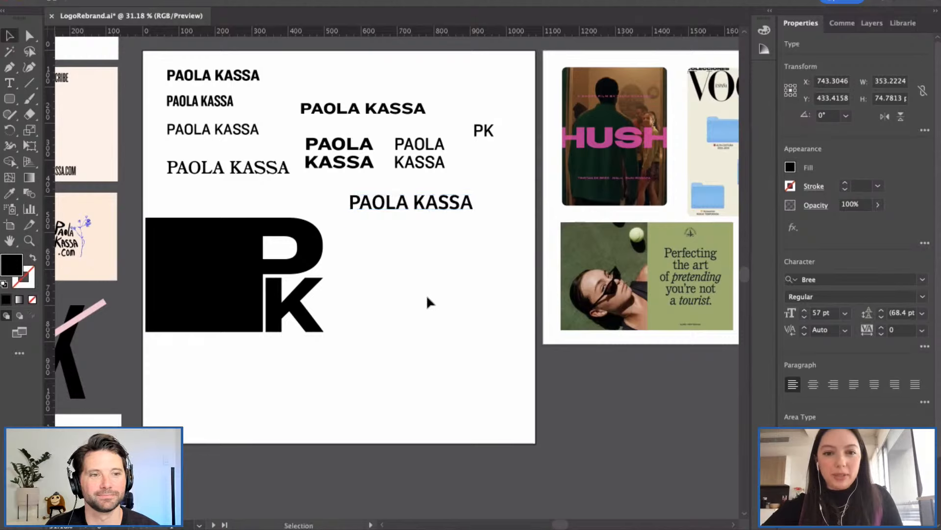
{"action": "left_click", "coordinate": [406, 210]}
{"action": "left_click", "coordinate": [427, 255]}
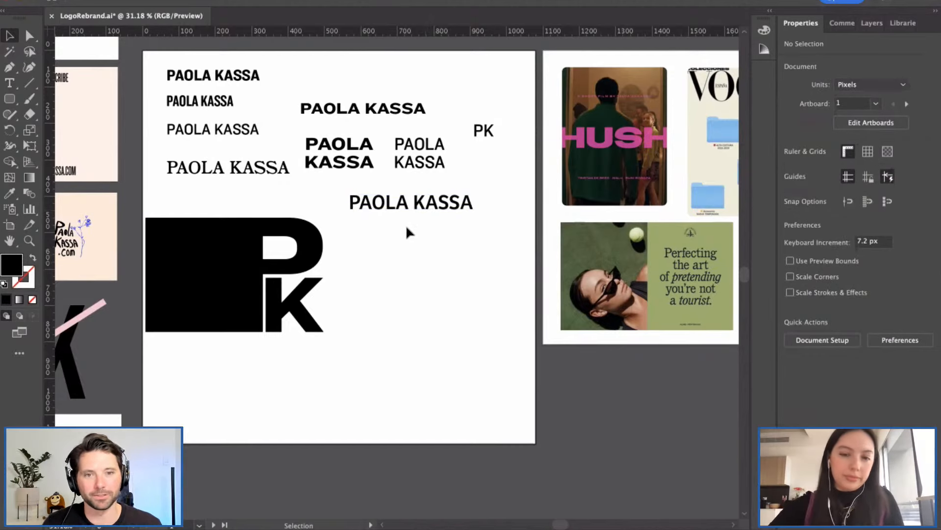
{"action": "left_click", "coordinate": [346, 161]}
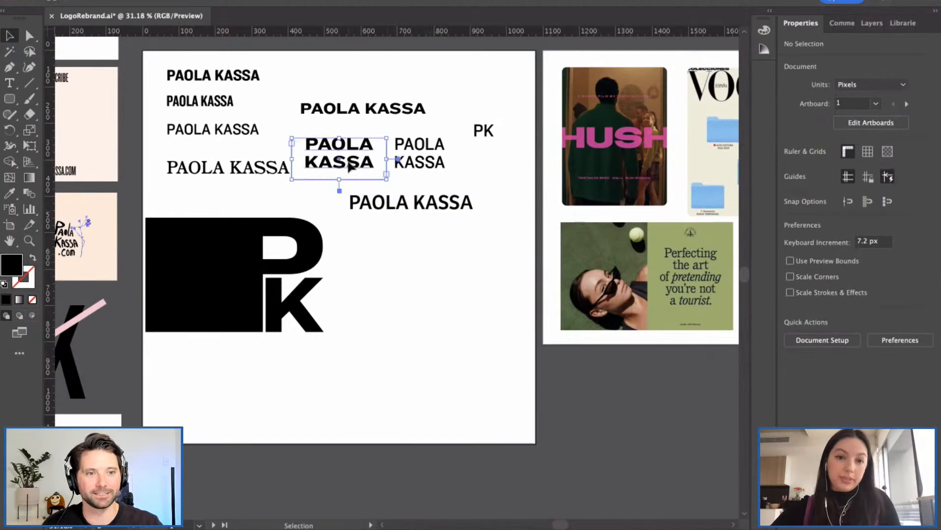
{"action": "key", "text": "ctrl+c"}
{"action": "key", "text": "ctrl+v"}
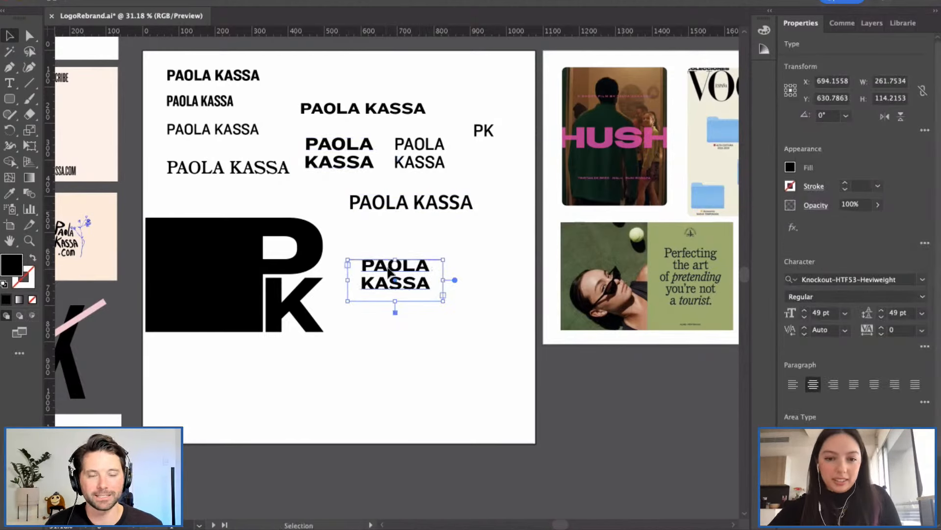
{"action": "left_click_drag", "start_coordinate": [385, 267], "coordinate": [385, 281]}
{"action": "left_click", "coordinate": [480, 294]}
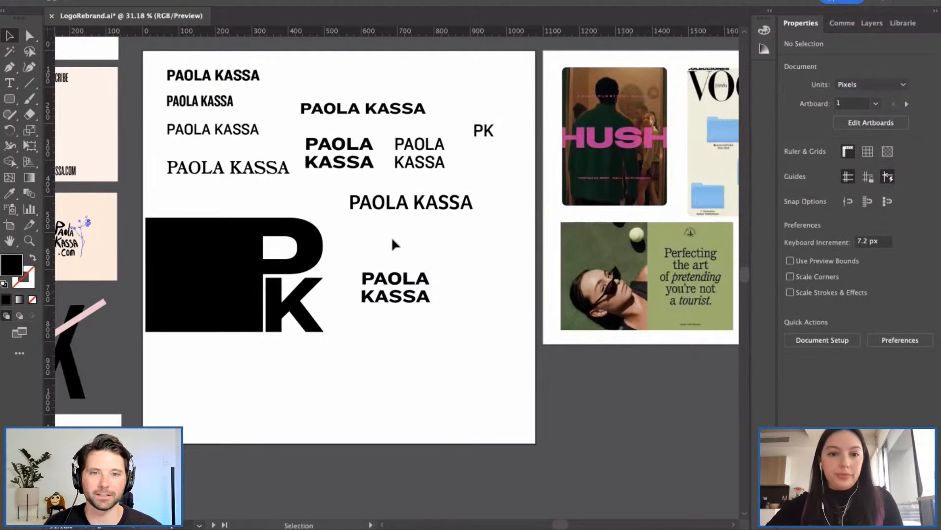
Step: Duplicate the stacked copy below itself and replace its text with a single P
{"action": "scroll", "coordinate": [392, 275], "scroll_direction": "down", "scroll_amount": 1}
{"action": "left_click", "coordinate": [395, 281]}
{"action": "left_click_drag", "start_coordinate": [418, 304], "coordinate": [398, 330]}
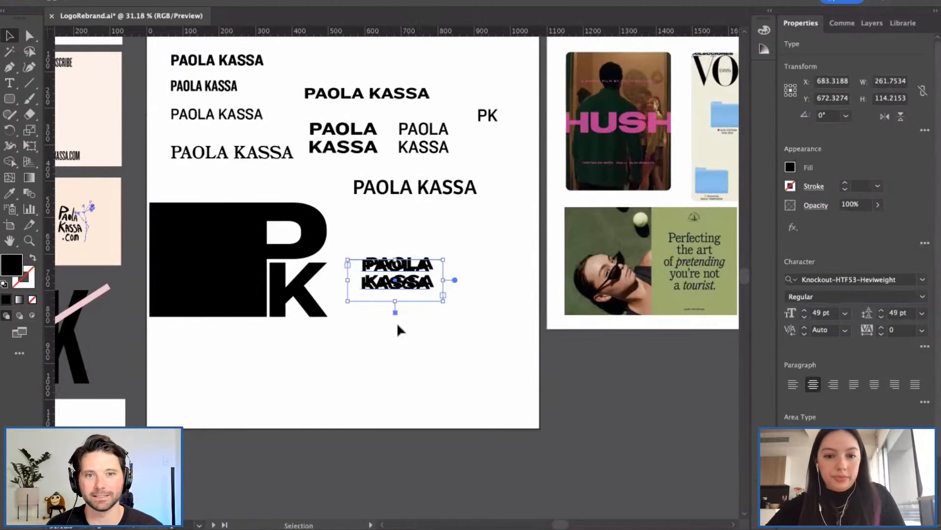
{"action": "left_click_drag", "start_coordinate": [383, 291], "coordinate": [370, 351]}
{"action": "double_click", "coordinate": [397, 343]}
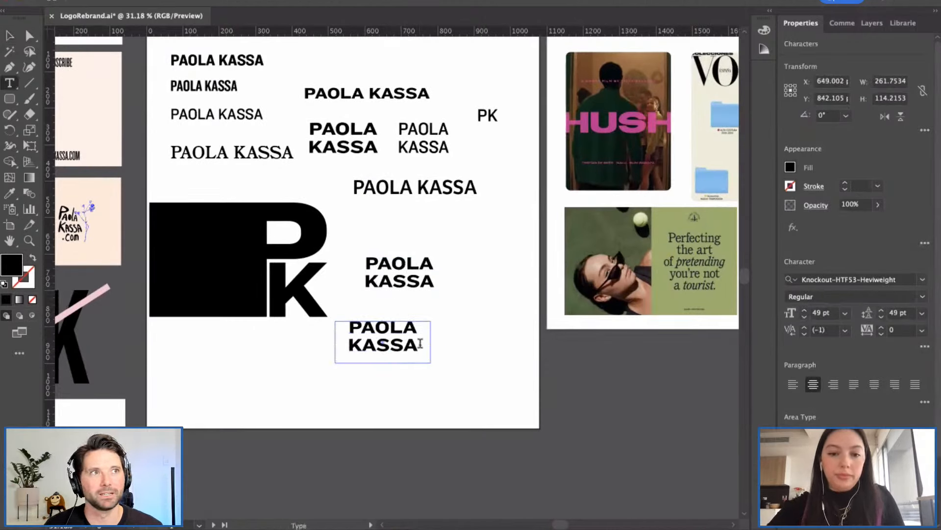
{"action": "key", "text": "ctrl+a"}
{"action": "type", "text": "P"}
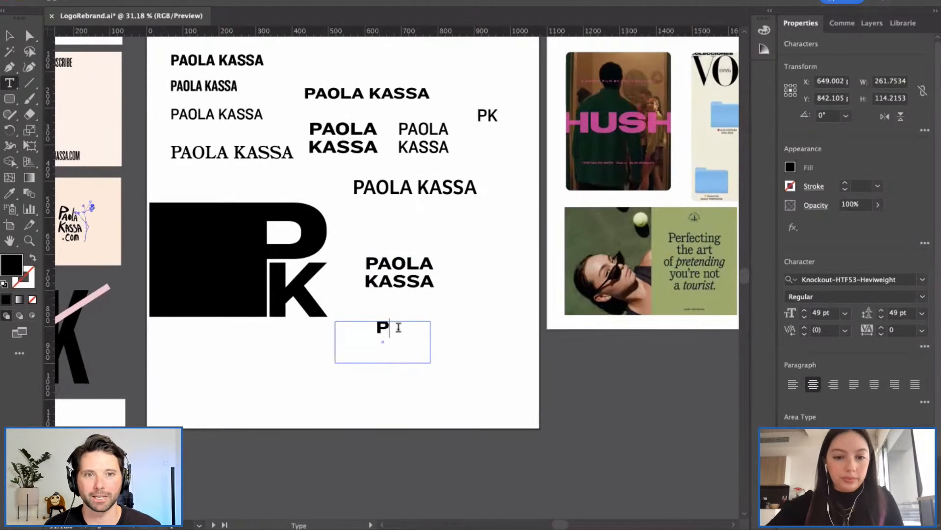
Step: Convert the P to outlines, scale it up to about 250 px, and move it up-left
{"action": "left_click", "coordinate": [10, 35]}
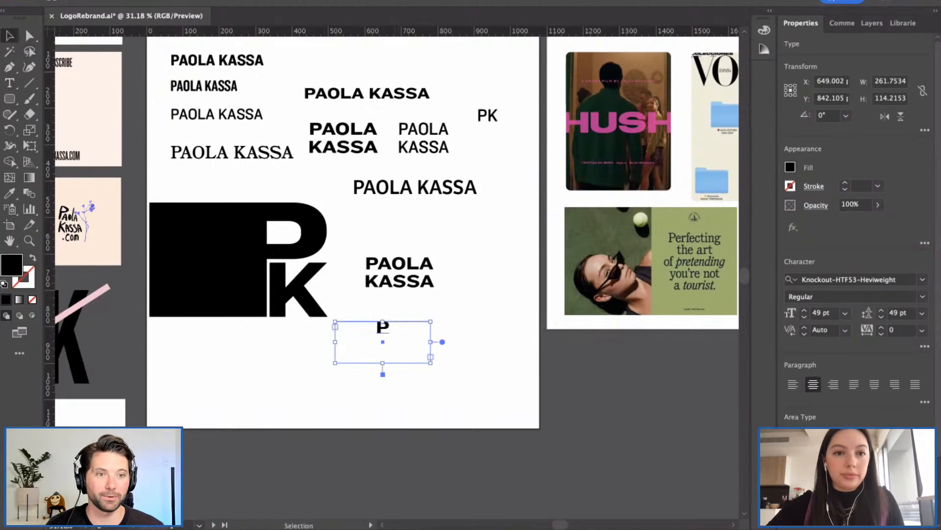
{"action": "left_click", "coordinate": [195, 2]}
{"action": "left_click", "coordinate": [211, 219]}
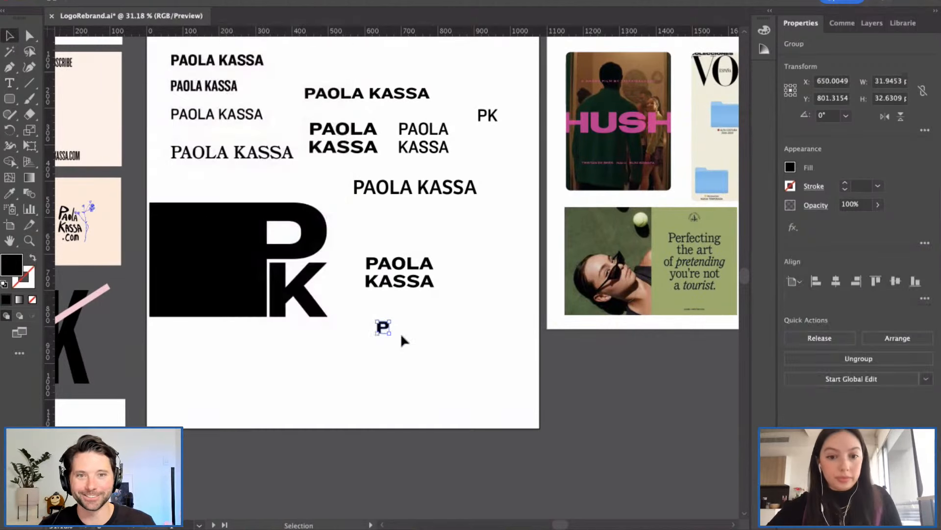
{"action": "left_click_drag", "start_coordinate": [392, 334], "coordinate": [491, 413]}
{"action": "left_click_drag", "start_coordinate": [400, 388], "coordinate": [385, 378]}
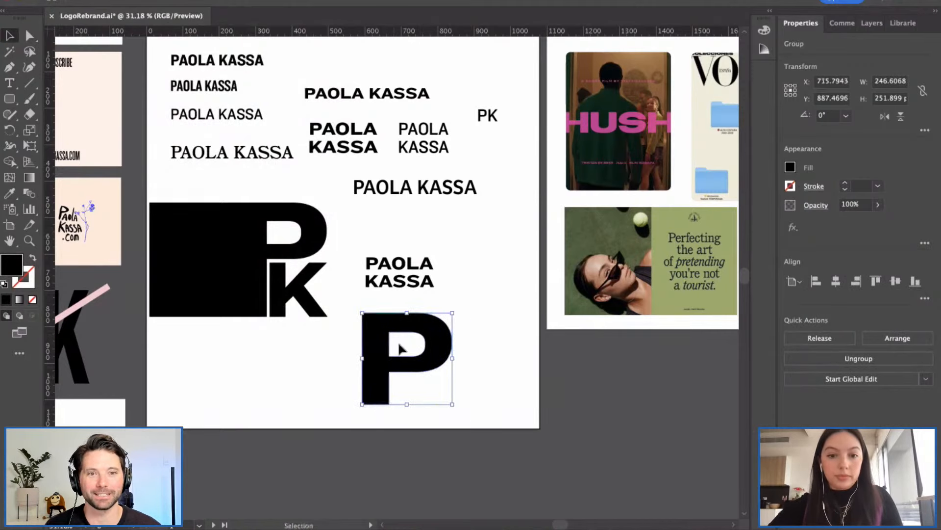
{"action": "left_click", "coordinate": [407, 304]}
{"action": "left_click_drag", "start_coordinate": [397, 264], "coordinate": [481, 218]}
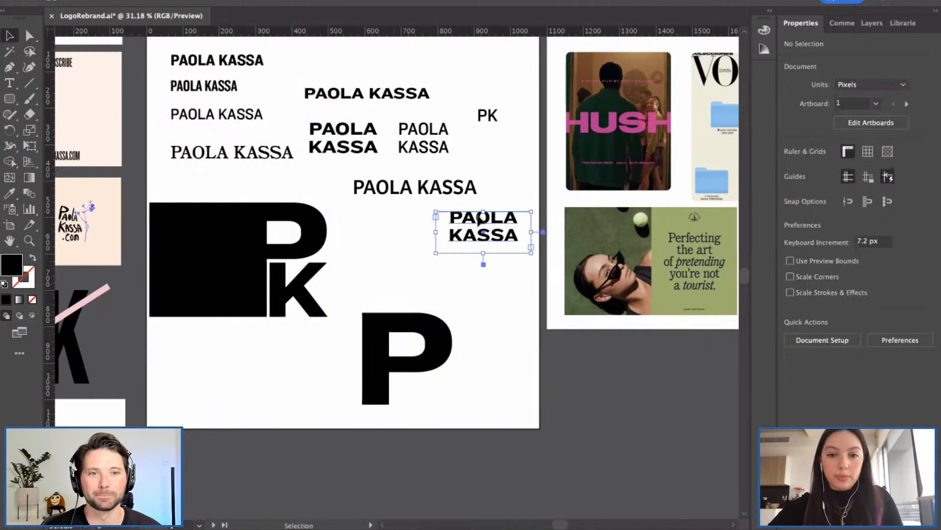
{"action": "left_click_drag", "start_coordinate": [422, 190], "coordinate": [450, 175]}
{"action": "left_click_drag", "start_coordinate": [469, 215], "coordinate": [466, 201]}
{"action": "left_click", "coordinate": [416, 284]}
{"action": "left_click_drag", "start_coordinate": [400, 318], "coordinate": [397, 267]}
{"action": "left_click", "coordinate": [471, 318]}
Step: Drag the P's two bottom stem anchors down so the letter is about 392 px tall
{"action": "scroll", "coordinate": [406, 342], "scroll_direction": "up", "scroll_amount": 2}
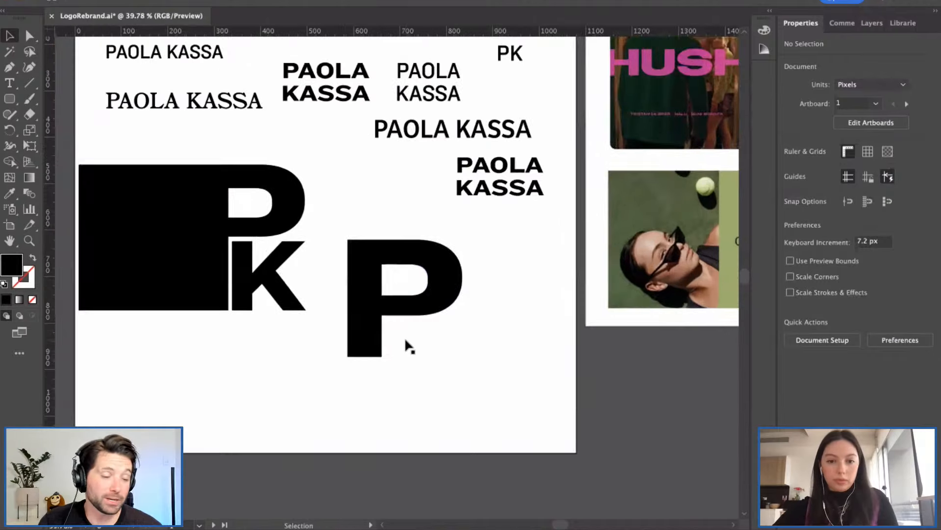
{"action": "key", "text": "a"}
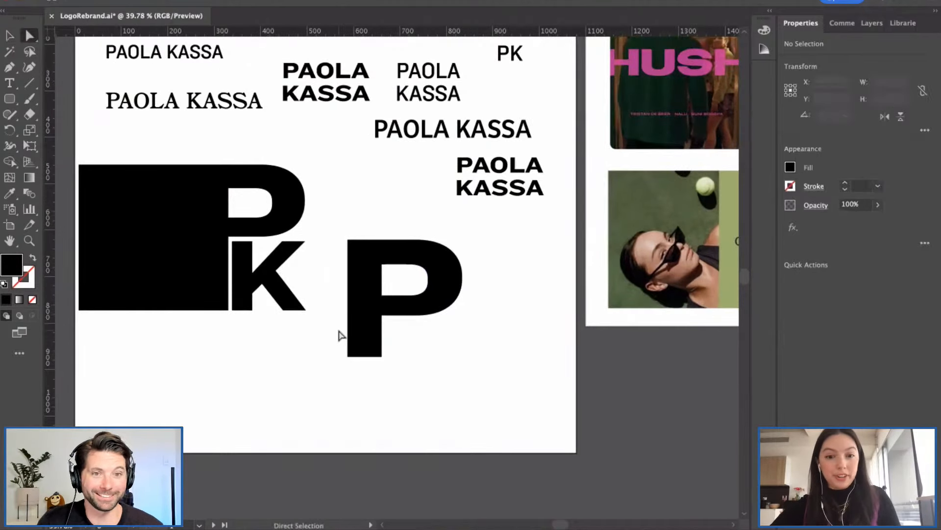
{"action": "left_click_drag", "start_coordinate": [338, 342], "coordinate": [356, 422]}
{"action": "left_click", "coordinate": [446, 415]}
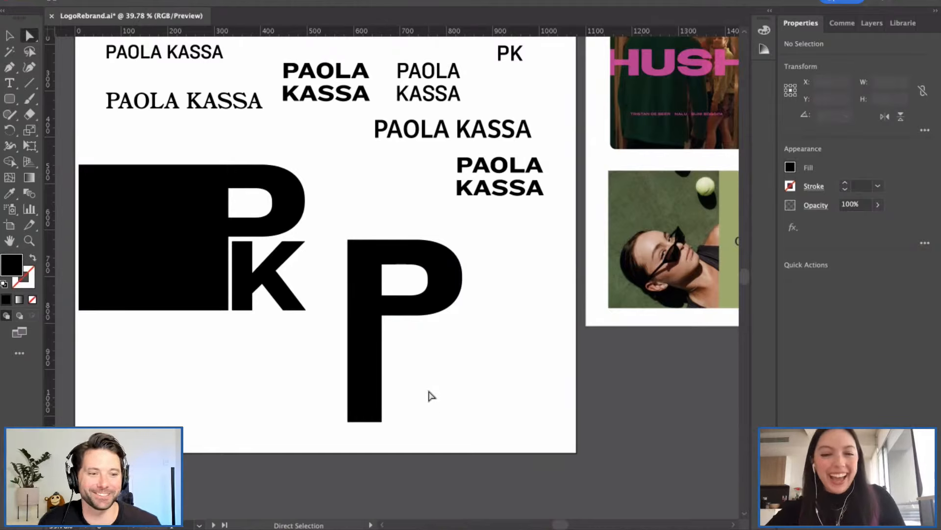
{"action": "scroll", "coordinate": [430, 394], "scroll_direction": "down", "scroll_amount": 1}
{"action": "scroll", "coordinate": [430, 395], "scroll_direction": "down", "scroll_amount": 1}
{"action": "scroll", "coordinate": [430, 395], "scroll_direction": "down", "scroll_amount": 1}
Step: Paste a copy of the K letter and move it below the P's bowl
{"action": "left_click", "coordinate": [274, 292]}
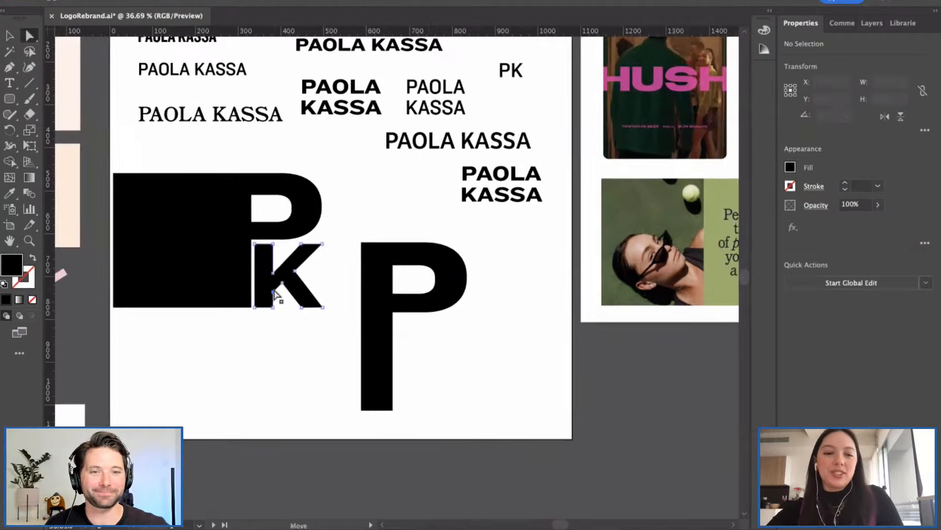
{"action": "key", "text": "v"}
{"action": "left_click", "coordinate": [298, 277]}
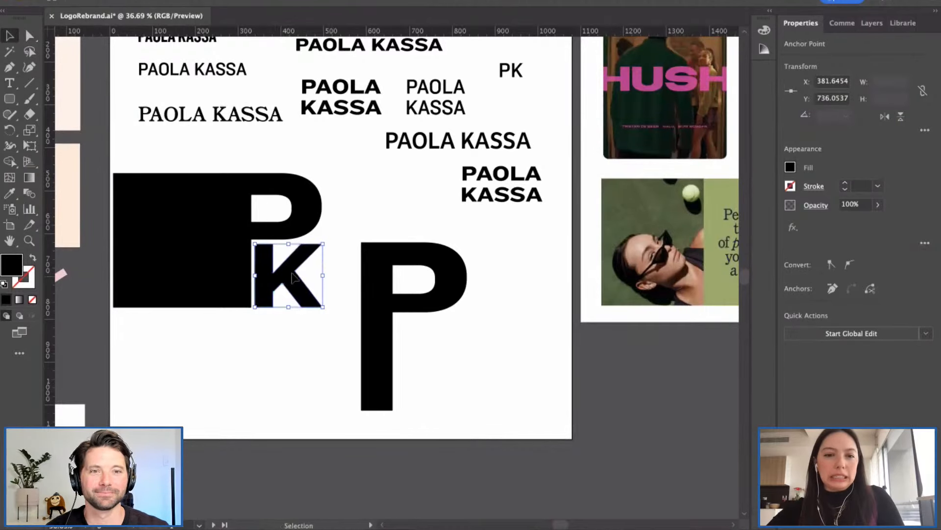
{"action": "left_click", "coordinate": [345, 278]}
{"action": "left_click", "coordinate": [297, 278]}
{"action": "key", "text": "super+c"}
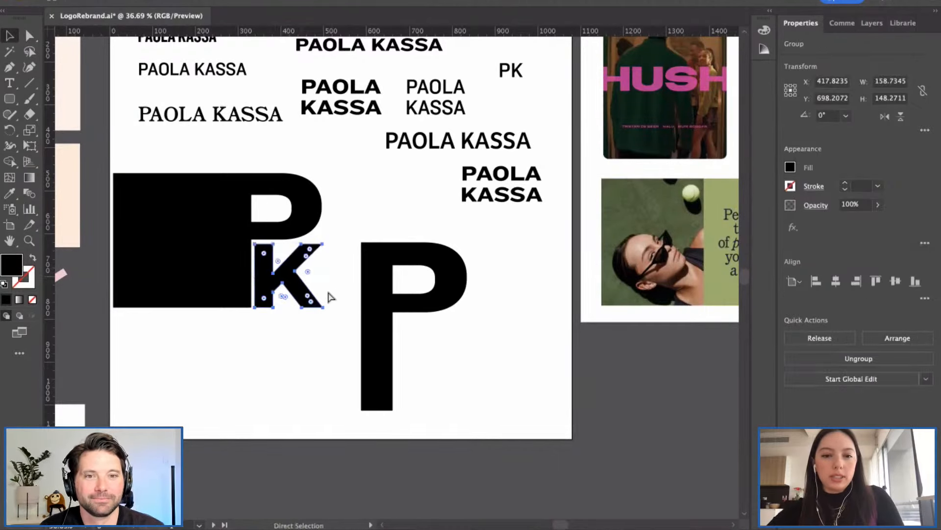
{"action": "key", "text": "super+v"}
{"action": "left_click_drag", "start_coordinate": [372, 287], "coordinate": [426, 367]}
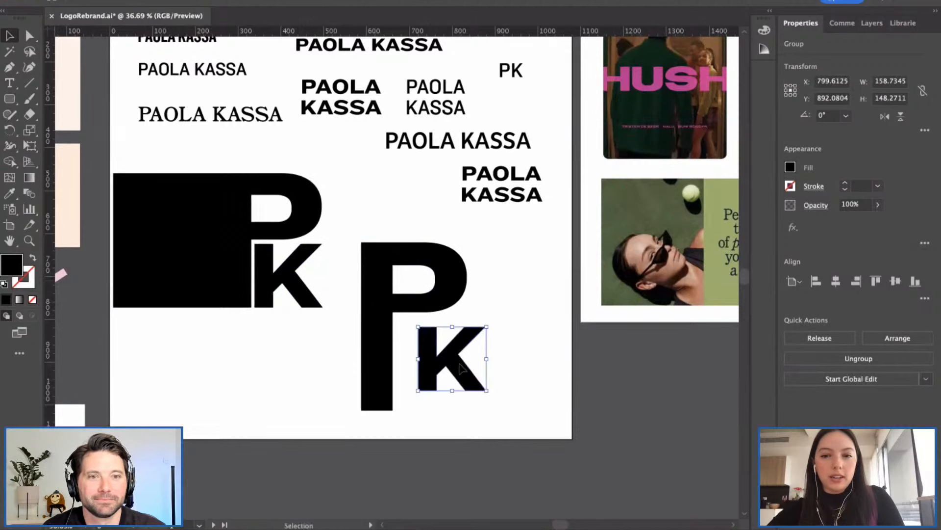
{"action": "left_click", "coordinate": [508, 367]}
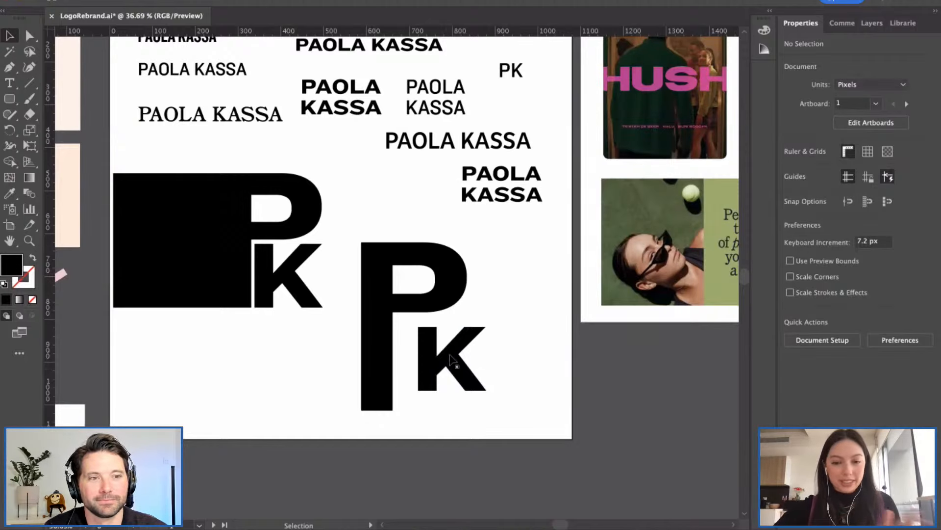
Step: Push the K against the P's stem and drag its left leg down toward the P's bottom
{"action": "left_click_drag", "start_coordinate": [461, 365], "coordinate": [438, 354]}
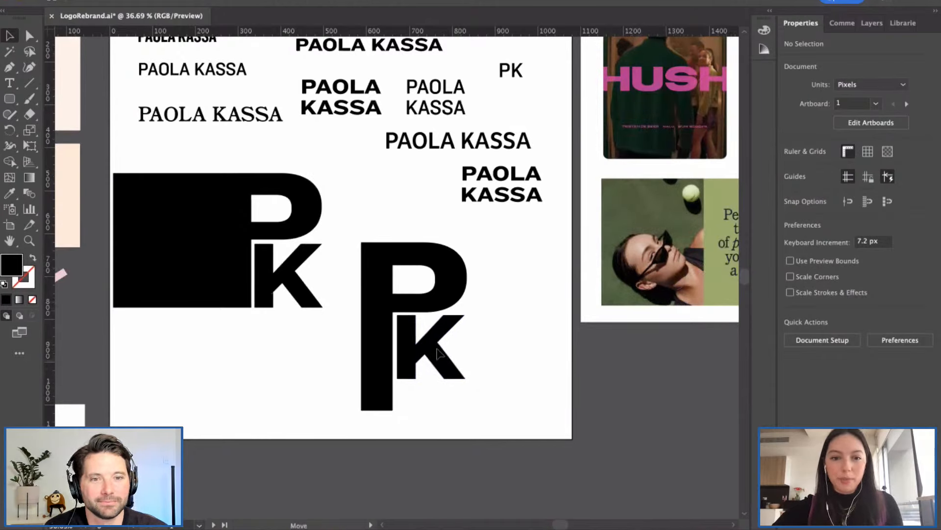
{"action": "left_click", "coordinate": [479, 364]}
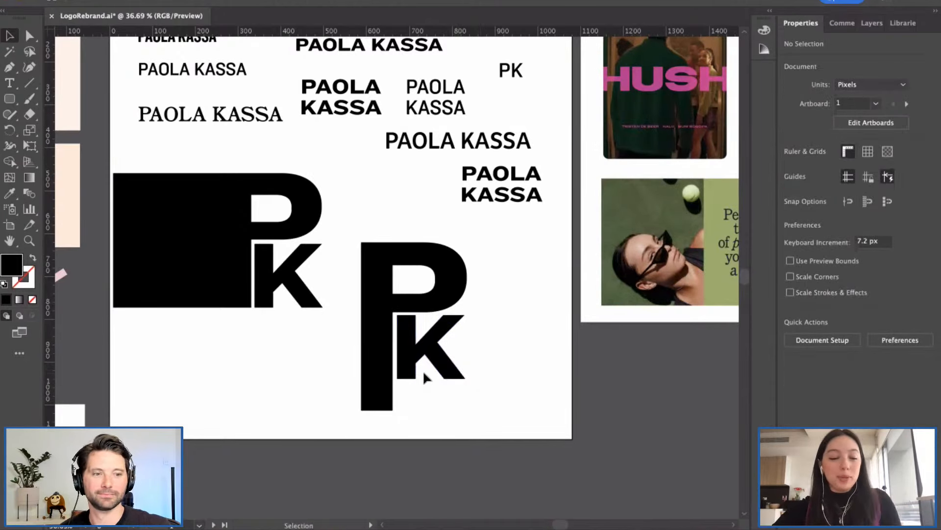
{"action": "key", "text": "a"}
{"action": "left_click", "coordinate": [398, 382]}
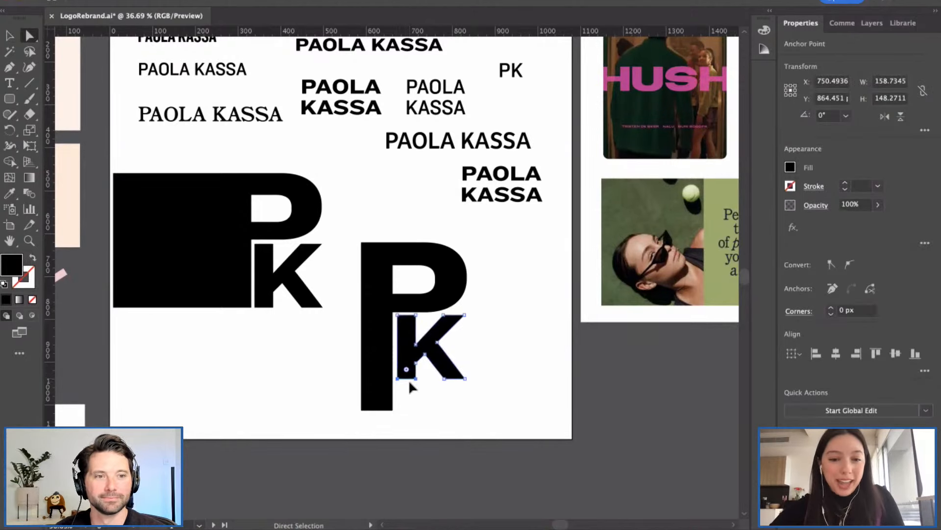
{"action": "left_click_drag", "start_coordinate": [405, 385], "coordinate": [407, 414]}
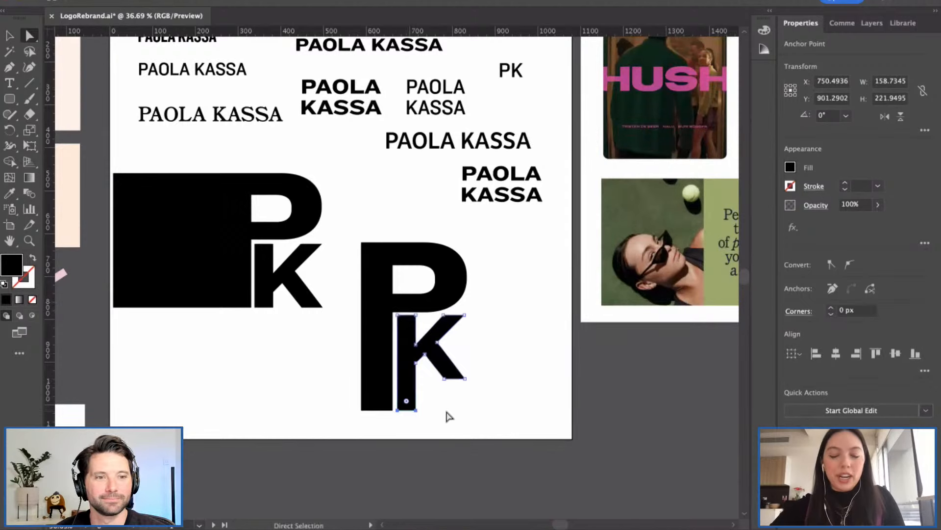
Step: Add a horizontal guide at the P's baseline
{"action": "left_click", "coordinate": [443, 415]}
{"action": "key", "text": "v"}
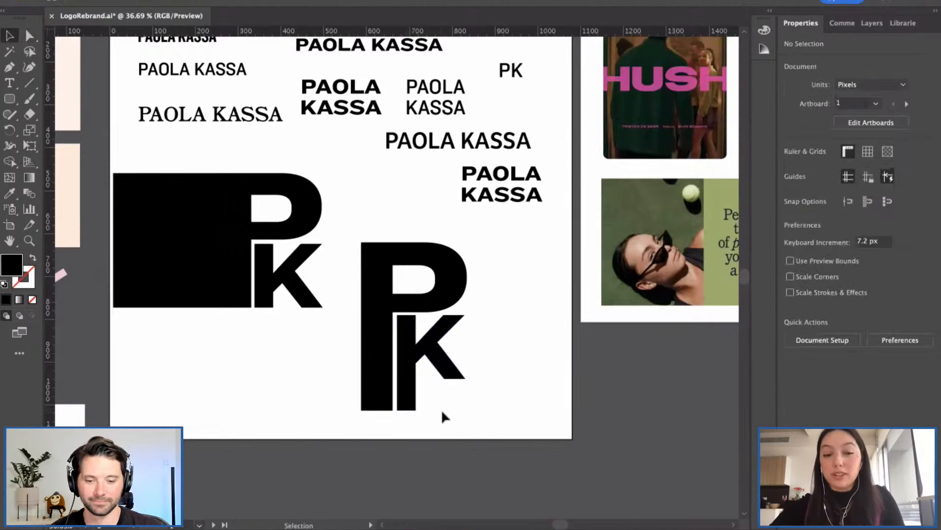
{"action": "scroll", "coordinate": [443, 411], "scroll_direction": "down", "scroll_amount": 3}
{"action": "scroll", "coordinate": [443, 411], "scroll_direction": "up", "scroll_amount": 2}
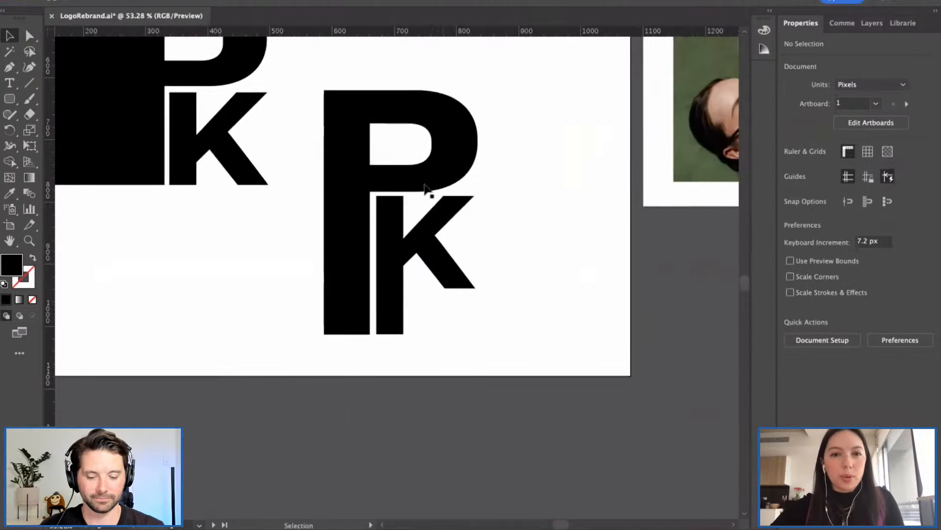
{"action": "left_click_drag", "start_coordinate": [420, 33], "coordinate": [371, 335]}
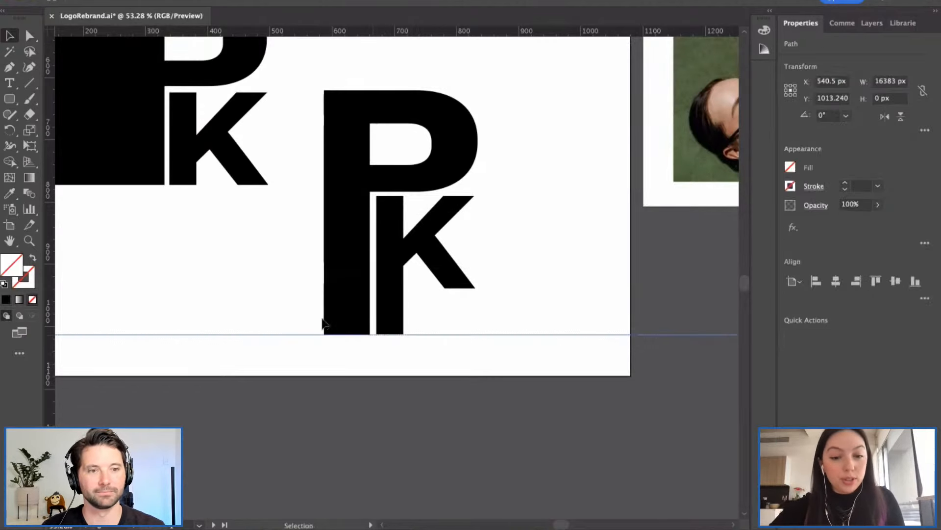
{"action": "left_click", "coordinate": [322, 318]}
Step: Snap the bottom anchors of the K's stem down onto the baseline guide
{"action": "scroll", "coordinate": [330, 315], "scroll_direction": "up", "scroll_amount": 1}
{"action": "scroll", "coordinate": [331, 319], "scroll_direction": "up", "scroll_amount": 3}
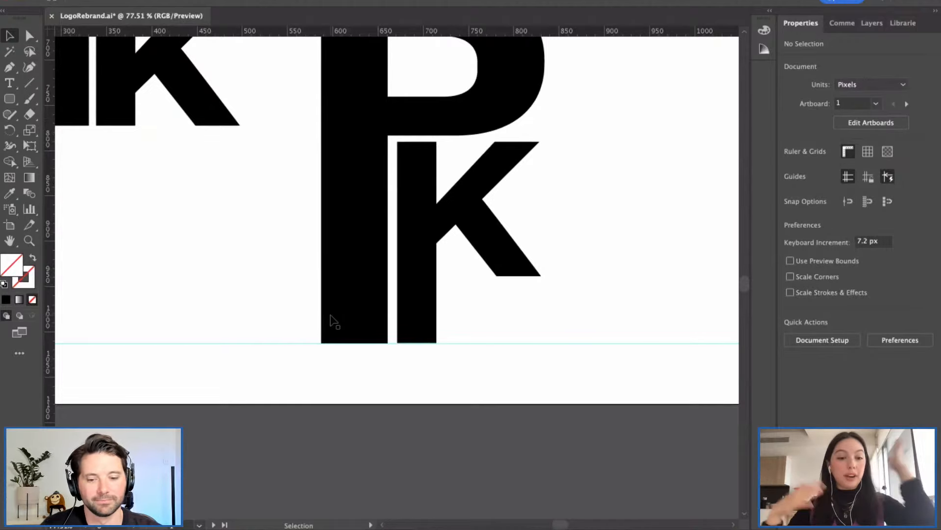
{"action": "scroll", "coordinate": [449, 322], "scroll_direction": "up", "scroll_amount": 2}
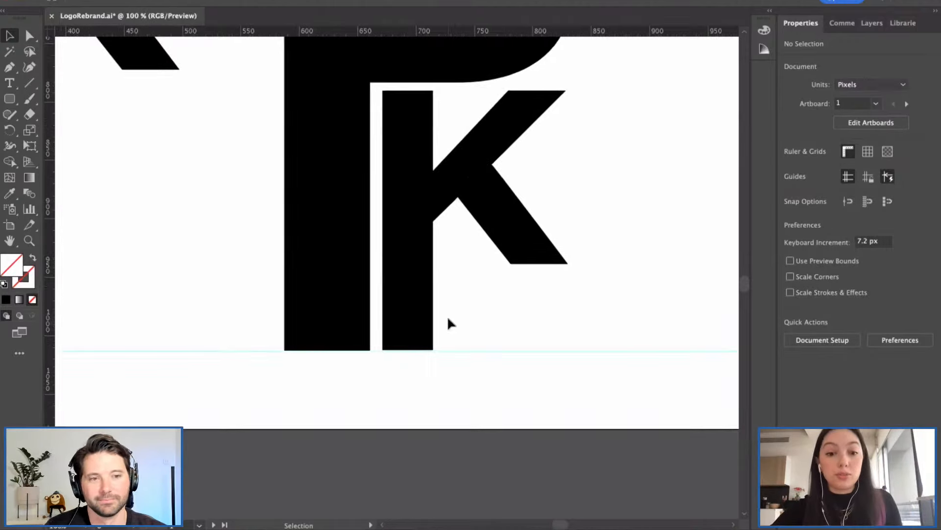
{"action": "scroll", "coordinate": [455, 319], "scroll_direction": "up", "scroll_amount": 2}
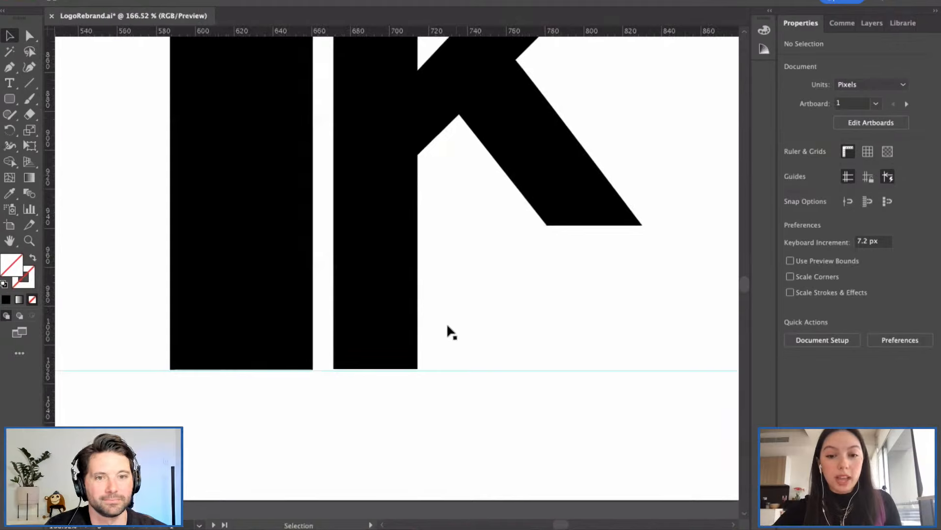
{"action": "left_click", "coordinate": [416, 333]}
{"action": "left_click", "coordinate": [449, 345]}
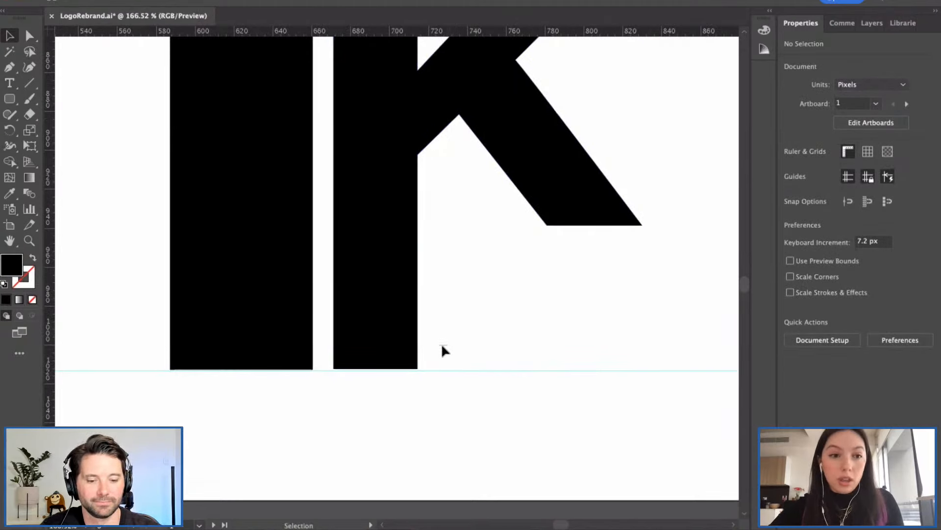
{"action": "key", "text": "a"}
{"action": "left_click_drag", "start_coordinate": [448, 359], "coordinate": [322, 369]}
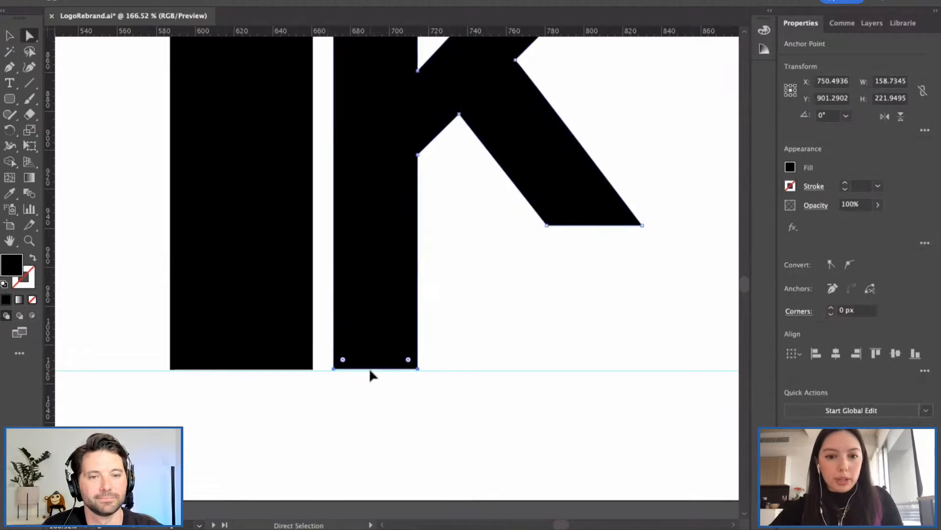
{"action": "left_click_drag", "start_coordinate": [370, 370], "coordinate": [370, 372]}
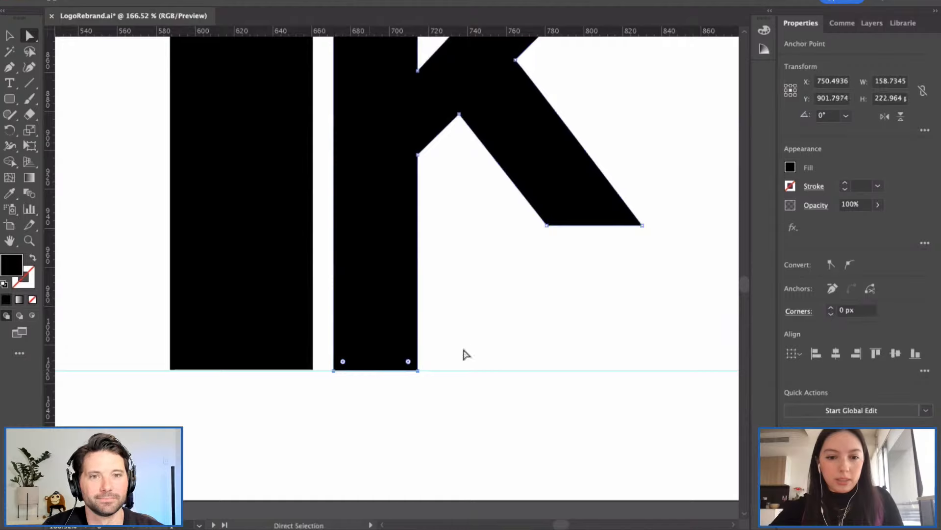
{"action": "left_click", "coordinate": [464, 352]}
Step: Extend the K's right leg anchors down to the baseline guide
{"action": "scroll", "coordinate": [460, 347], "scroll_direction": "down", "scroll_amount": 3}
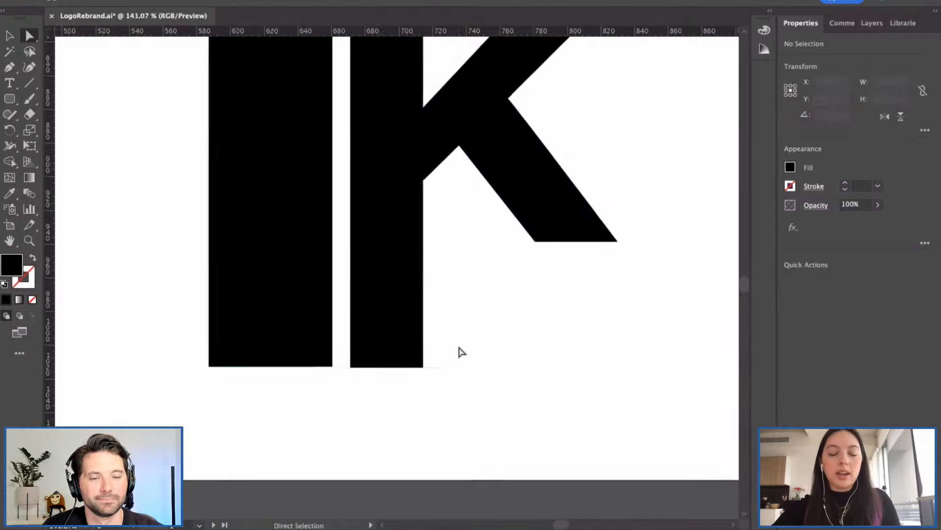
{"action": "scroll", "coordinate": [465, 348], "scroll_direction": "down", "scroll_amount": 1}
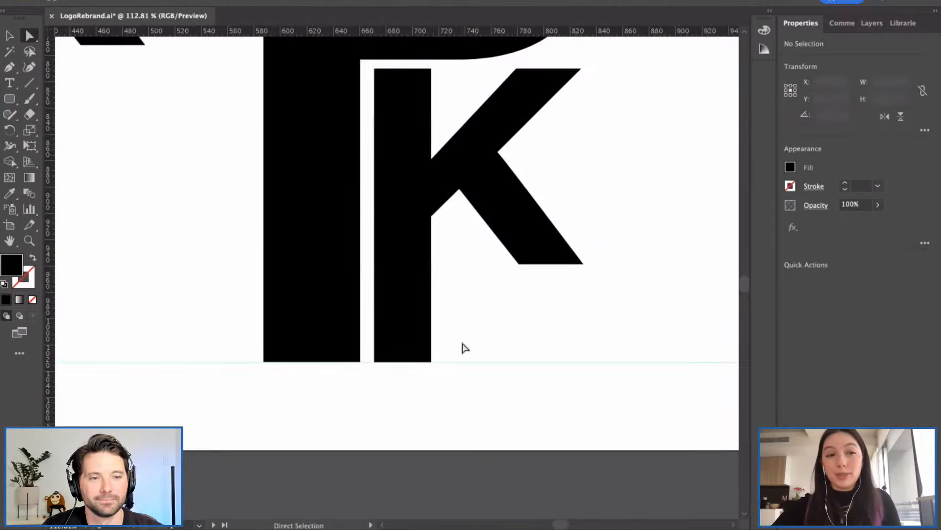
{"action": "scroll", "coordinate": [500, 332], "scroll_direction": "right", "scroll_amount": 2}
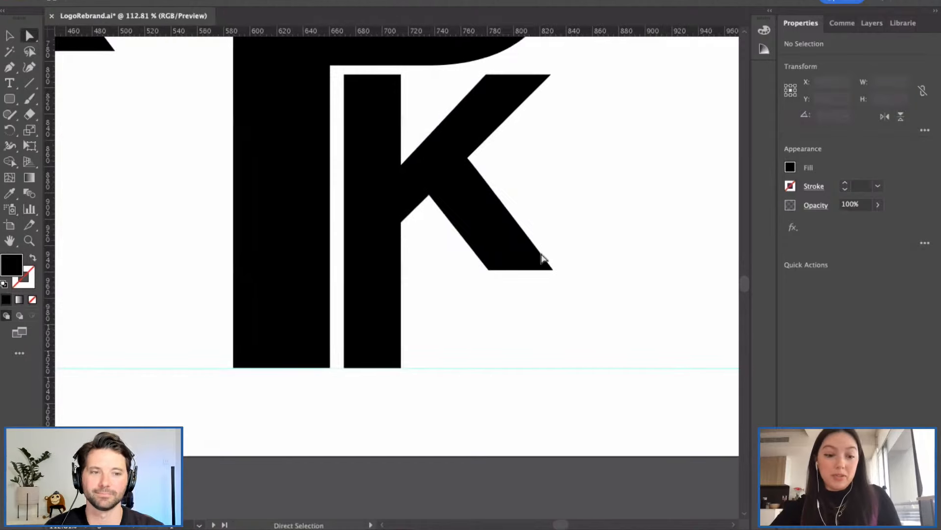
{"action": "left_click_drag", "start_coordinate": [571, 238], "coordinate": [461, 303]}
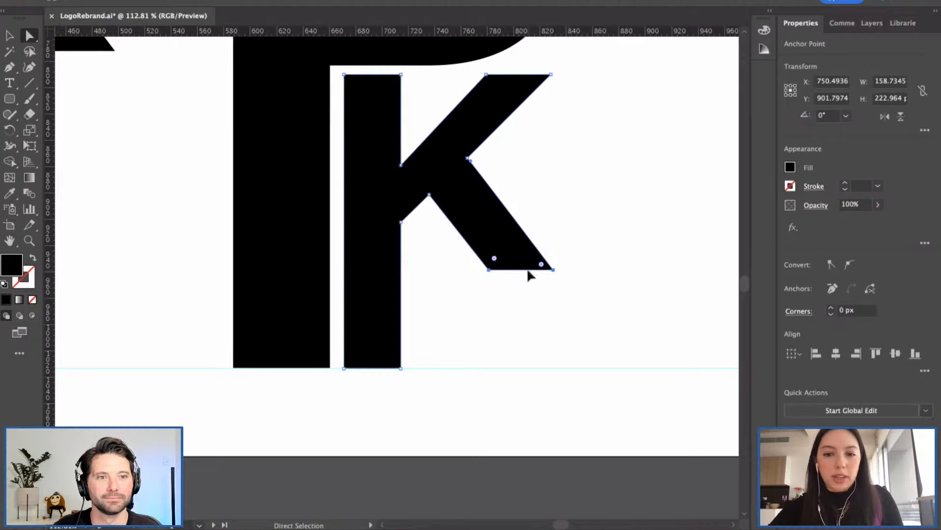
{"action": "left_click_drag", "start_coordinate": [529, 277], "coordinate": [561, 368]}
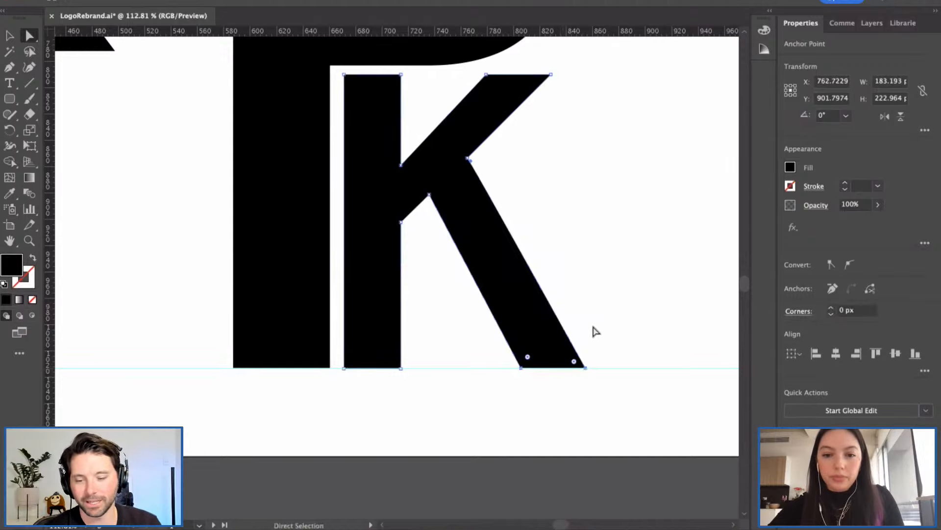
{"action": "left_click", "coordinate": [611, 309]}
{"action": "scroll", "coordinate": [415, 341], "scroll_direction": "down", "scroll_amount": 2}
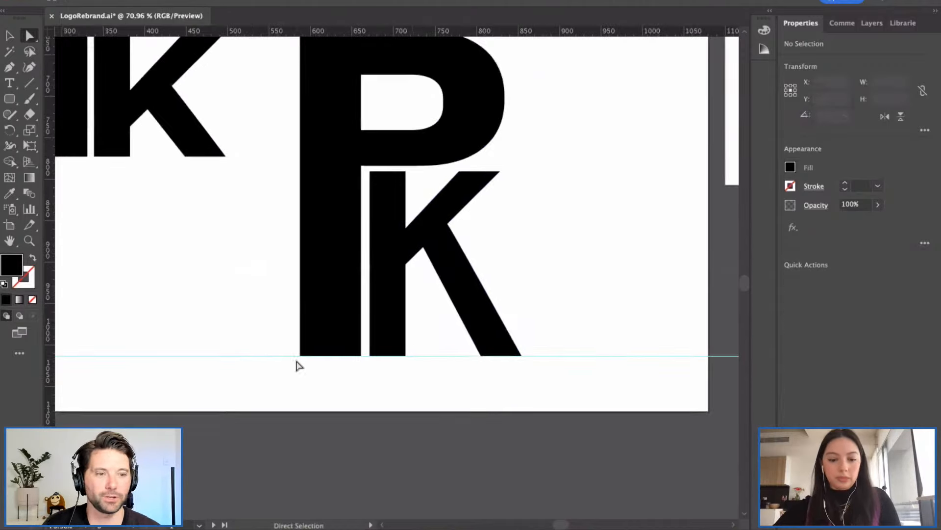
{"action": "left_click_drag", "start_coordinate": [217, 343], "coordinate": [258, 393]}
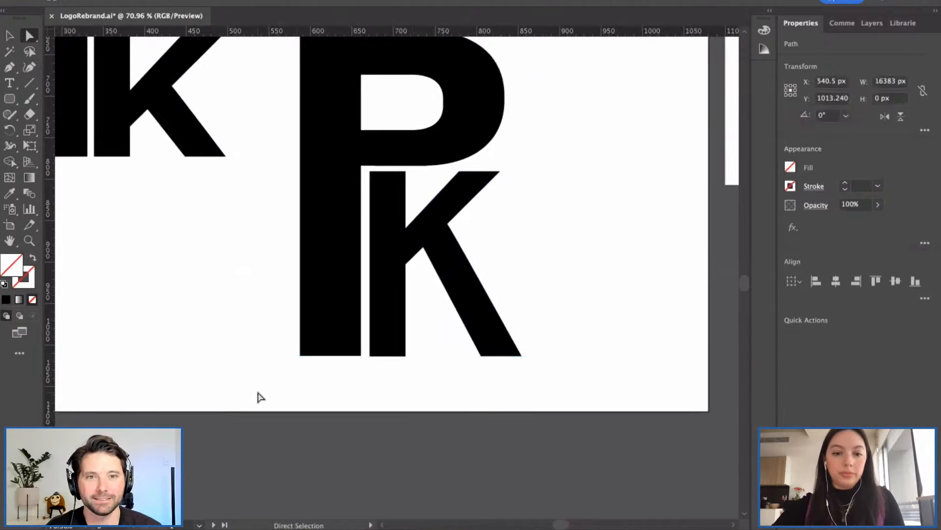
{"action": "key", "text": "v"}
{"action": "scroll", "coordinate": [376, 395], "scroll_direction": "down", "scroll_amount": 1}
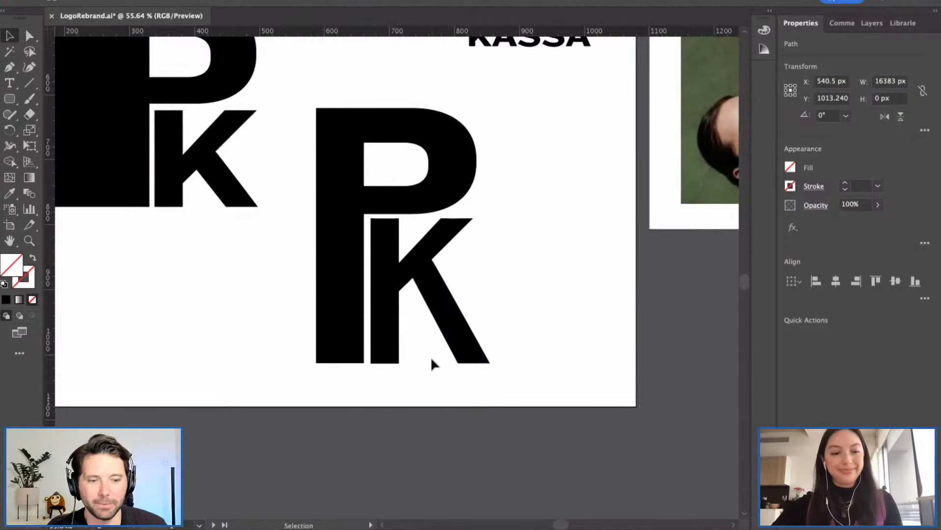
{"action": "scroll", "coordinate": [431, 363], "scroll_direction": "down", "scroll_amount": 2}
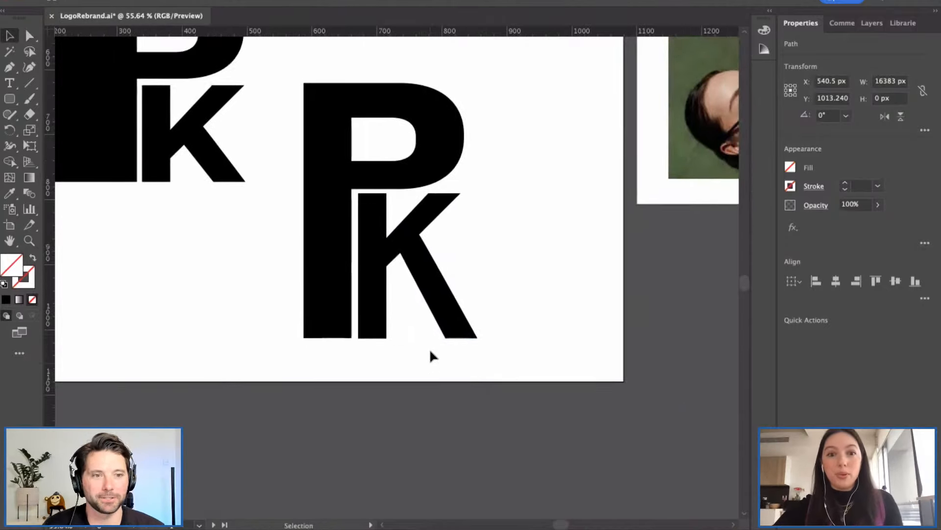
{"action": "scroll", "coordinate": [430, 329], "scroll_direction": "down", "scroll_amount": 1}
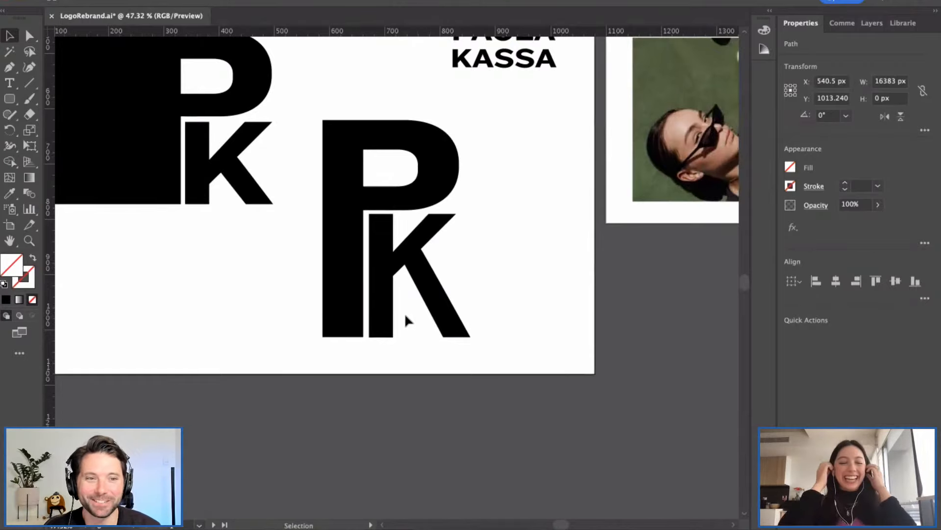
{"action": "scroll", "coordinate": [404, 313], "scroll_direction": "down", "scroll_amount": 2}
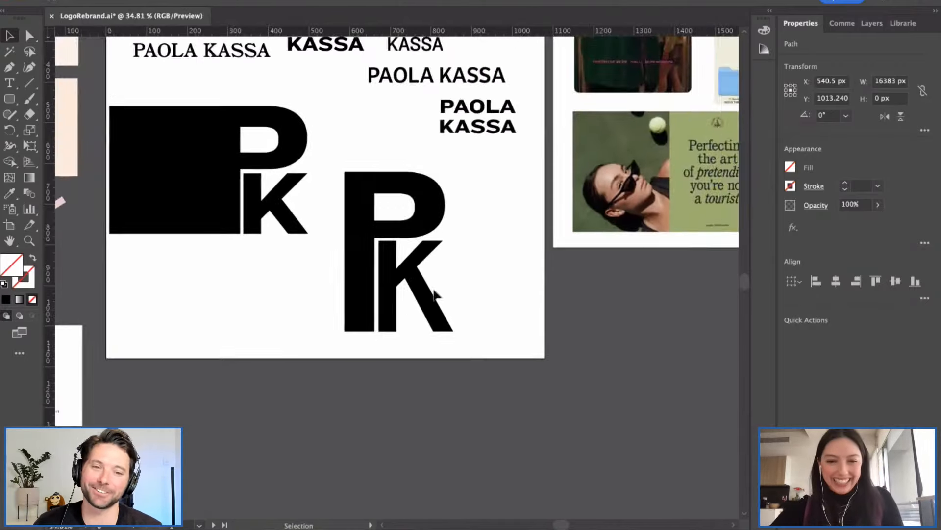
{"action": "scroll", "coordinate": [452, 263], "scroll_direction": "down", "scroll_amount": 1}
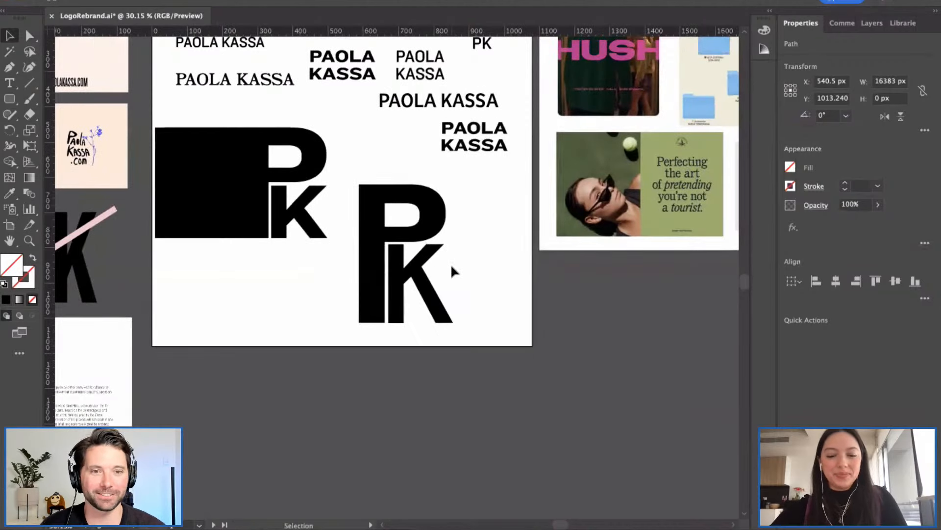
{"action": "scroll", "coordinate": [452, 277], "scroll_direction": "down", "scroll_amount": 3}
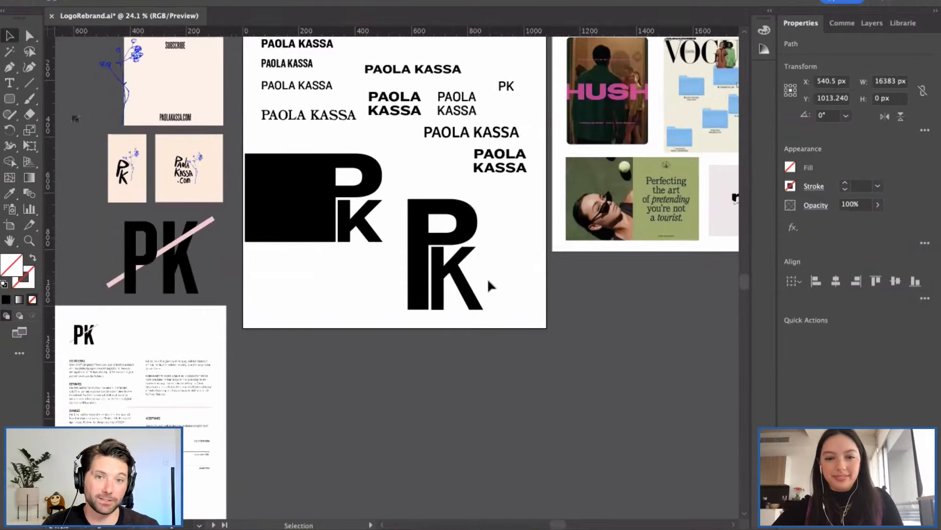
{"action": "scroll", "coordinate": [487, 277], "scroll_direction": "up", "scroll_amount": 2}
{"action": "scroll", "coordinate": [451, 286], "scroll_direction": "up", "scroll_amount": 4}
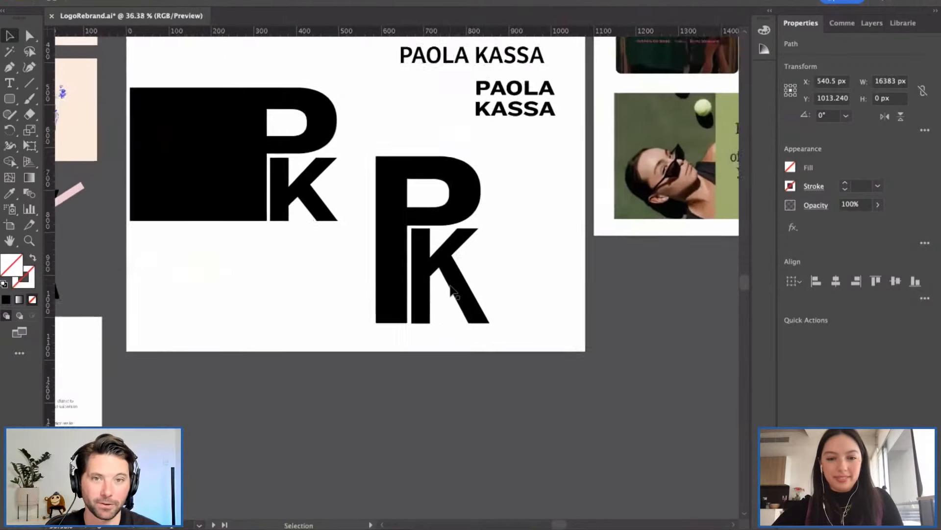
{"action": "scroll", "coordinate": [450, 289], "scroll_direction": "down", "scroll_amount": 2}
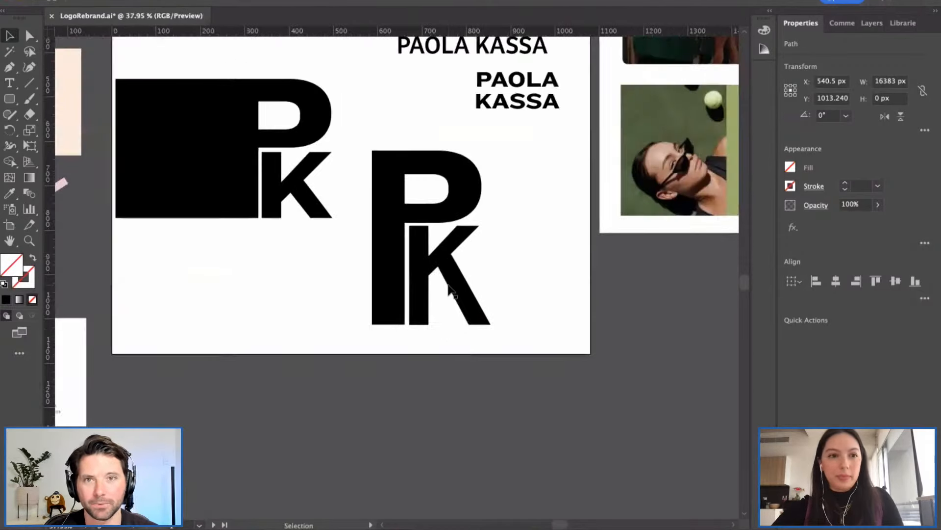
{"action": "scroll", "coordinate": [493, 272], "scroll_direction": "down", "scroll_amount": 2}
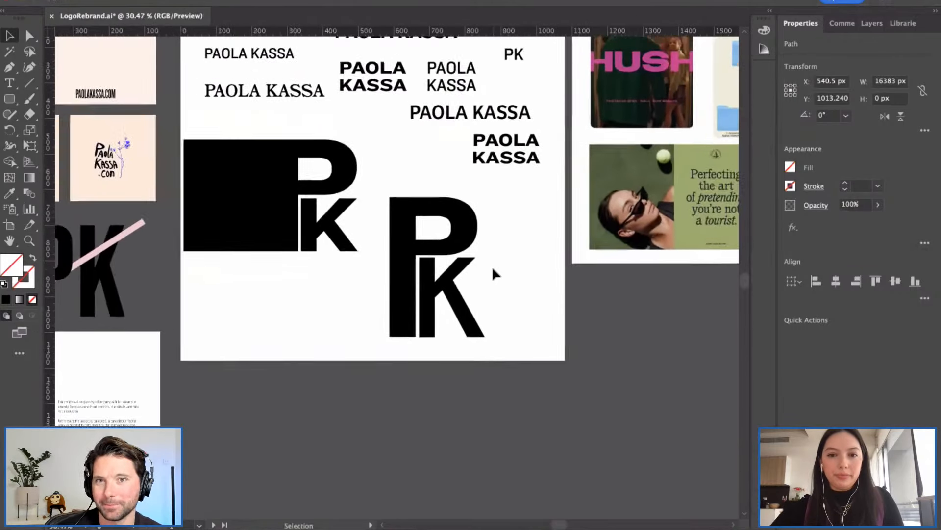
{"action": "scroll", "coordinate": [492, 265], "scroll_direction": "up", "scroll_amount": 3}
{"action": "scroll", "coordinate": [492, 266], "scroll_direction": "right", "scroll_amount": 2}
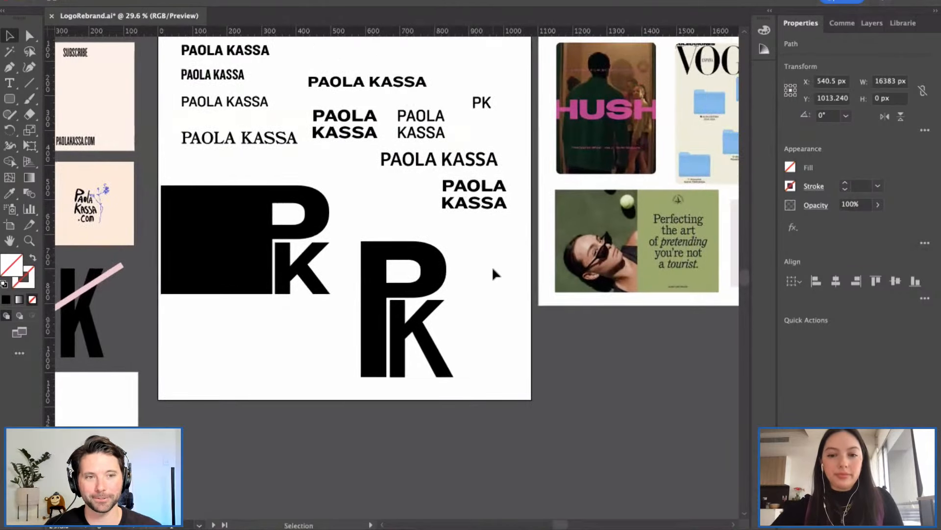
{"action": "scroll", "coordinate": [493, 269], "scroll_direction": "left", "scroll_amount": 2}
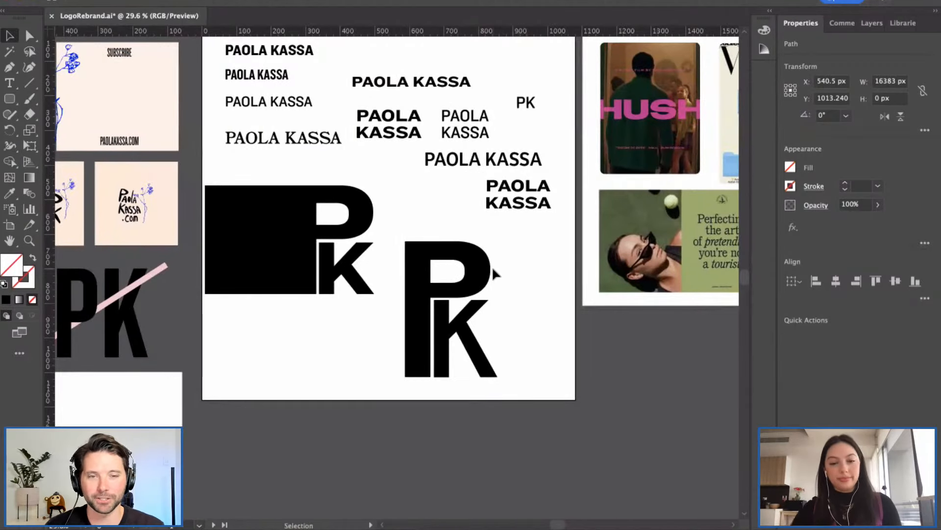
{"action": "scroll", "coordinate": [514, 259], "scroll_direction": "up", "scroll_amount": 3}
{"action": "scroll", "coordinate": [513, 259], "scroll_direction": "left", "scroll_amount": 1}
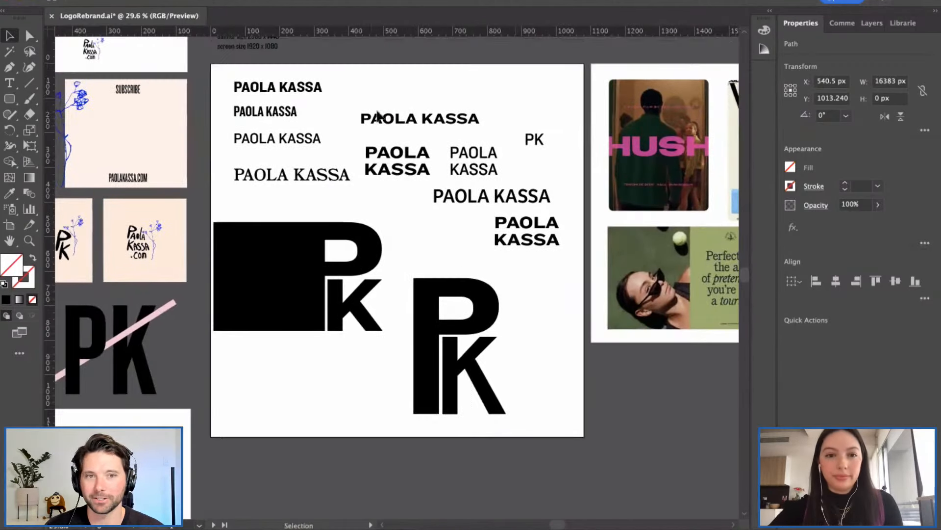
{"action": "left_click", "coordinate": [389, 112]}
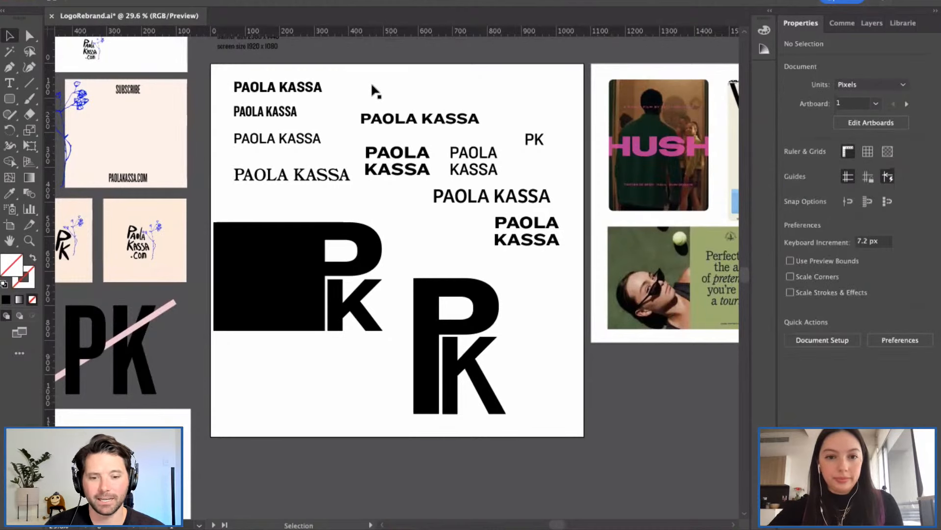
{"action": "left_click_drag", "start_coordinate": [392, 127], "coordinate": [375, 96]}
{"action": "left_click_drag", "start_coordinate": [396, 160], "coordinate": [373, 117]}
{"action": "left_click_drag", "start_coordinate": [474, 171], "coordinate": [457, 129]}
{"action": "left_click_drag", "start_coordinate": [536, 143], "coordinate": [530, 122]}
{"action": "left_click", "coordinate": [493, 155]}
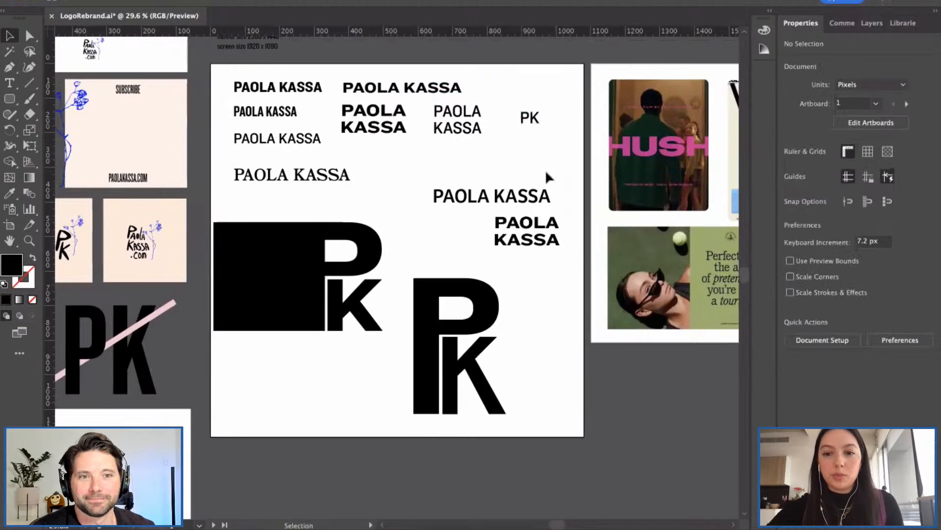
{"action": "scroll", "coordinate": [564, 176], "scroll_direction": "right", "scroll_amount": 5}
{"action": "scroll", "coordinate": [336, 183], "scroll_direction": "left", "scroll_amount": 10}
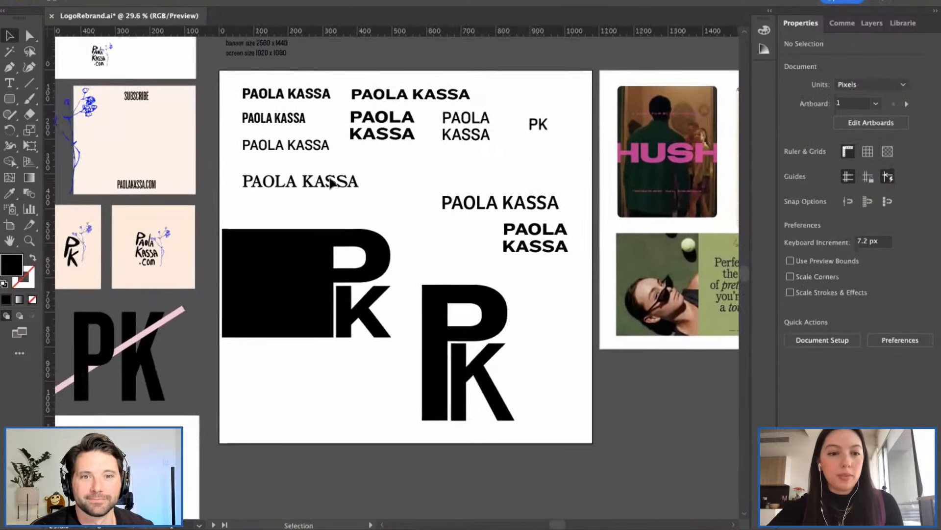
{"action": "scroll", "coordinate": [338, 182], "scroll_direction": "right", "scroll_amount": 3}
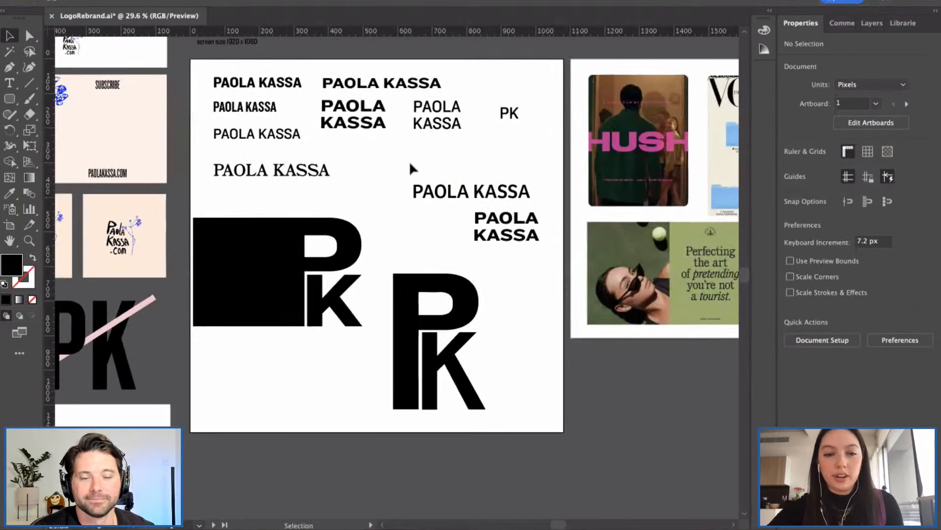
{"action": "left_click_drag", "start_coordinate": [504, 114], "coordinate": [470, 84]}
{"action": "left_click", "coordinate": [504, 128]}
{"action": "left_click_drag", "start_coordinate": [466, 195], "coordinate": [403, 170]}
{"action": "left_click", "coordinate": [414, 219]}
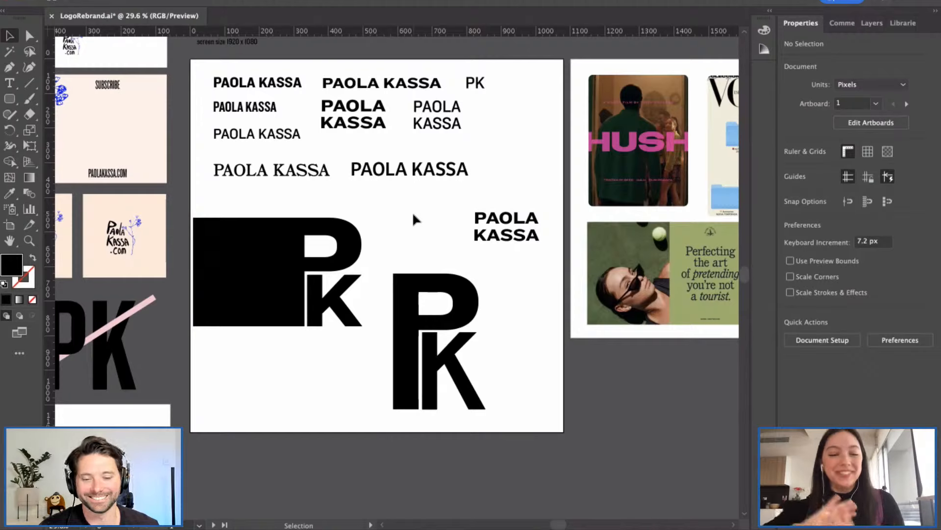
{"action": "left_click_drag", "start_coordinate": [510, 231], "coordinate": [432, 214]}
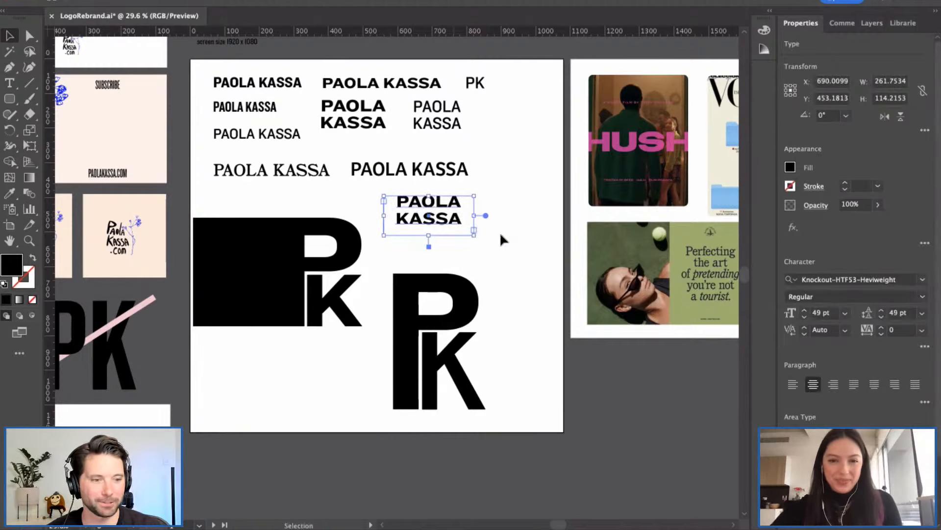
{"action": "left_click", "coordinate": [500, 234]}
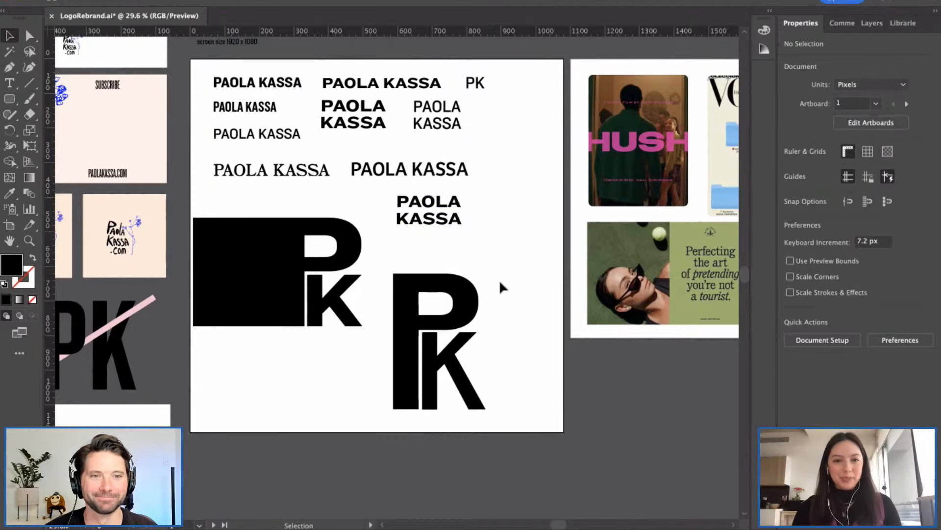
{"action": "left_click", "coordinate": [474, 377]}
Step: Move Artboard 2 further to the right in artboard editing mode
{"action": "left_click", "coordinate": [507, 375]}
{"action": "scroll", "coordinate": [505, 376], "scroll_direction": "right", "scroll_amount": 1}
{"action": "scroll", "coordinate": [505, 376], "scroll_direction": "right", "scroll_amount": 1}
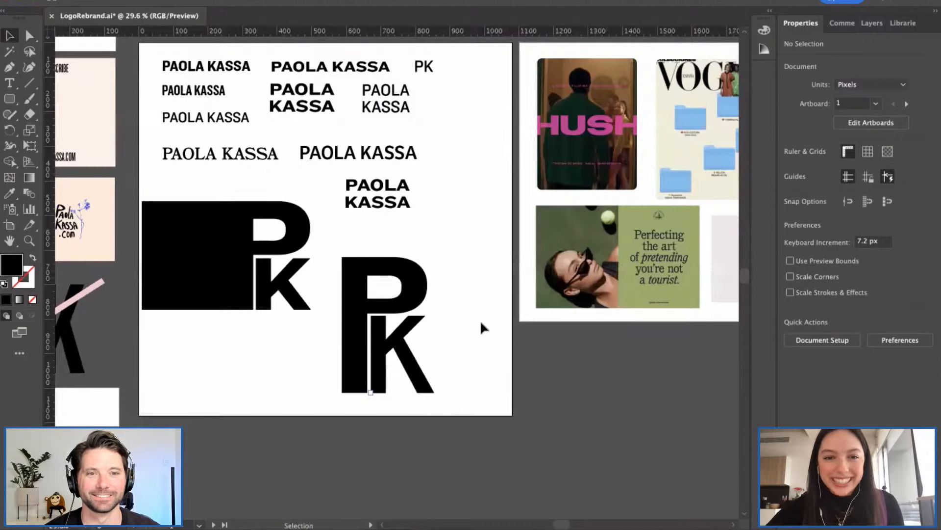
{"action": "scroll", "coordinate": [570, 258], "scroll_direction": "down", "scroll_amount": 1}
{"action": "scroll", "coordinate": [571, 258], "scroll_direction": "right", "scroll_amount": 1}
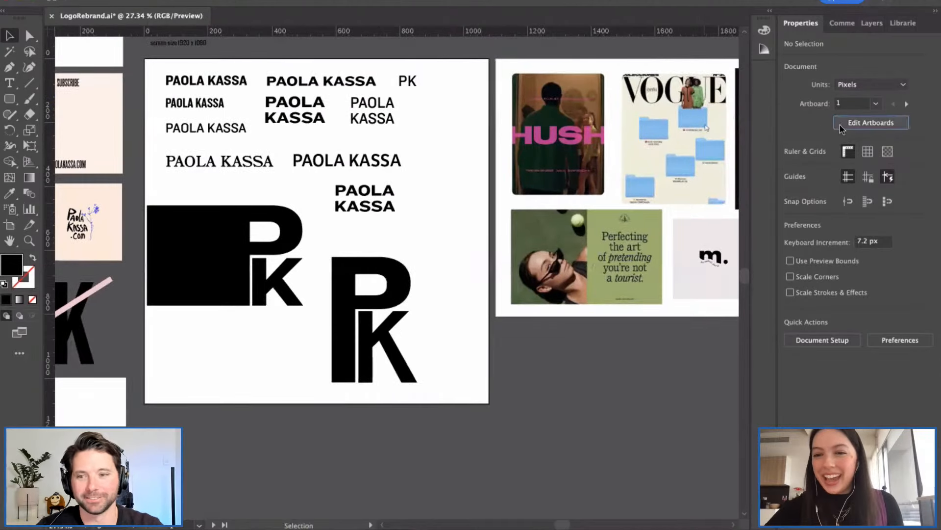
{"action": "left_click", "coordinate": [840, 124]}
{"action": "scroll", "coordinate": [562, 169], "scroll_direction": "right", "scroll_amount": 2}
{"action": "scroll", "coordinate": [562, 169], "scroll_direction": "down", "scroll_amount": 3}
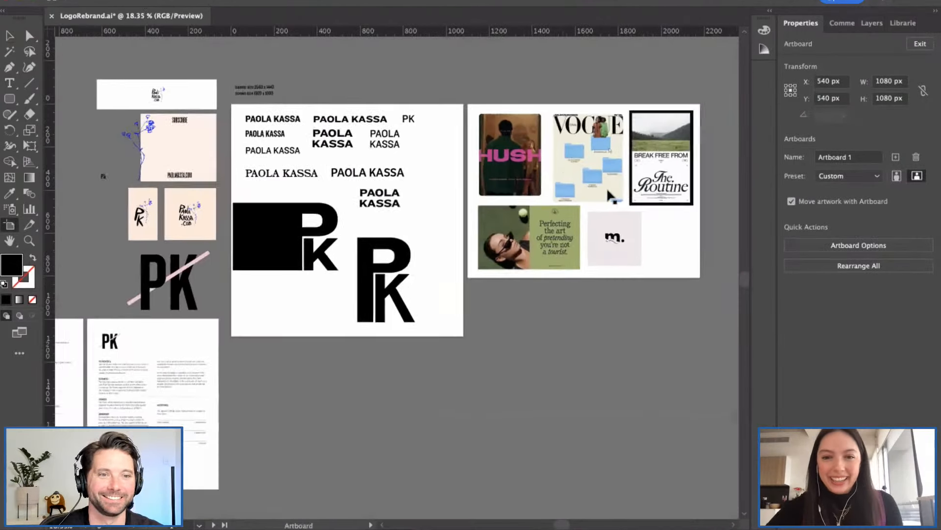
{"action": "left_click", "coordinate": [652, 223]}
{"action": "left_click_drag", "start_coordinate": [653, 224], "coordinate": [737, 224]}
{"action": "left_click", "coordinate": [413, 198]}
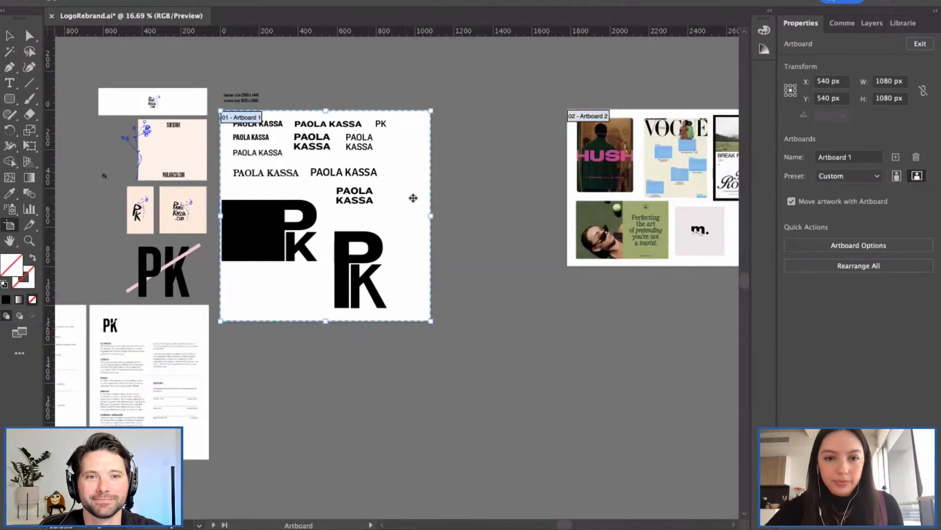
{"action": "left_click_drag", "start_coordinate": [431, 216], "coordinate": [536, 221]}
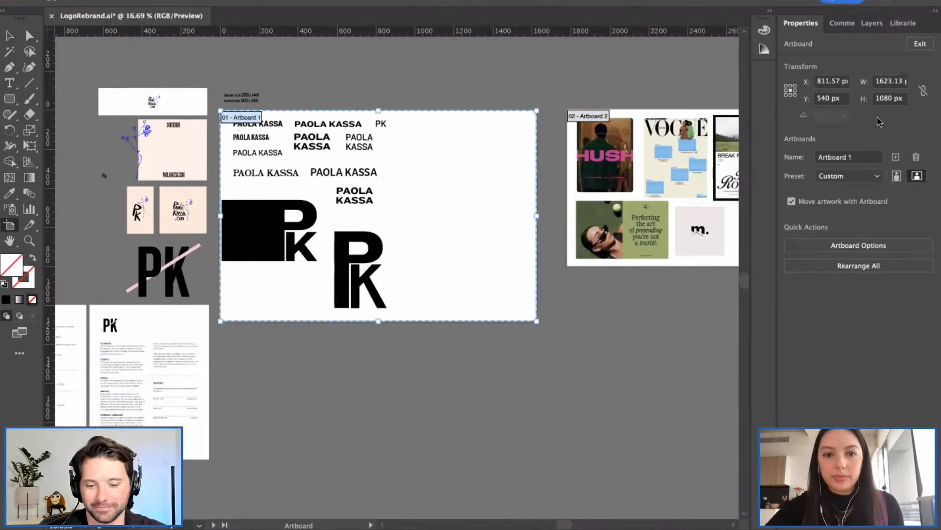
{"action": "left_click", "coordinate": [920, 44]}
{"action": "scroll", "coordinate": [456, 249], "scroll_direction": "left", "scroll_amount": 2}
{"action": "scroll", "coordinate": [455, 247], "scroll_direction": "left", "scroll_amount": 2}
{"action": "scroll", "coordinate": [448, 230], "scroll_direction": "up", "scroll_amount": 7}
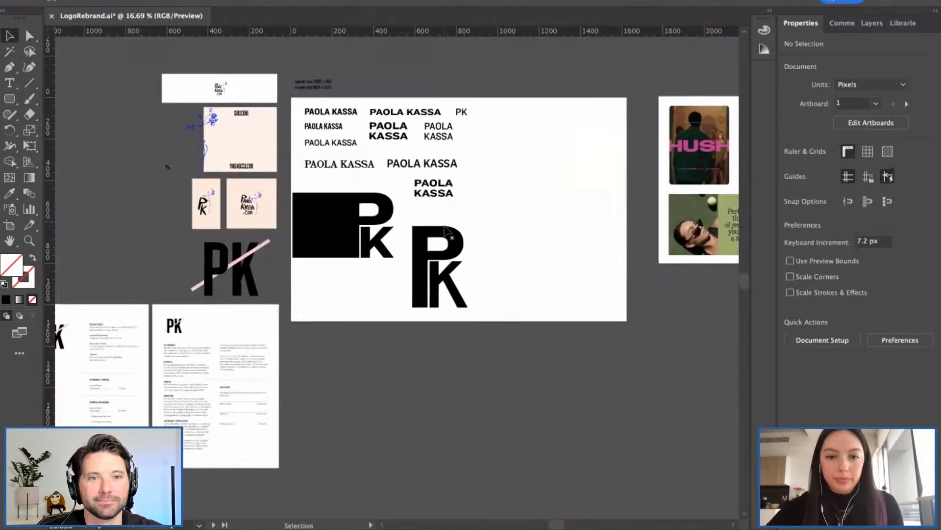
{"action": "scroll", "coordinate": [516, 240], "scroll_direction": "right", "scroll_amount": 3}
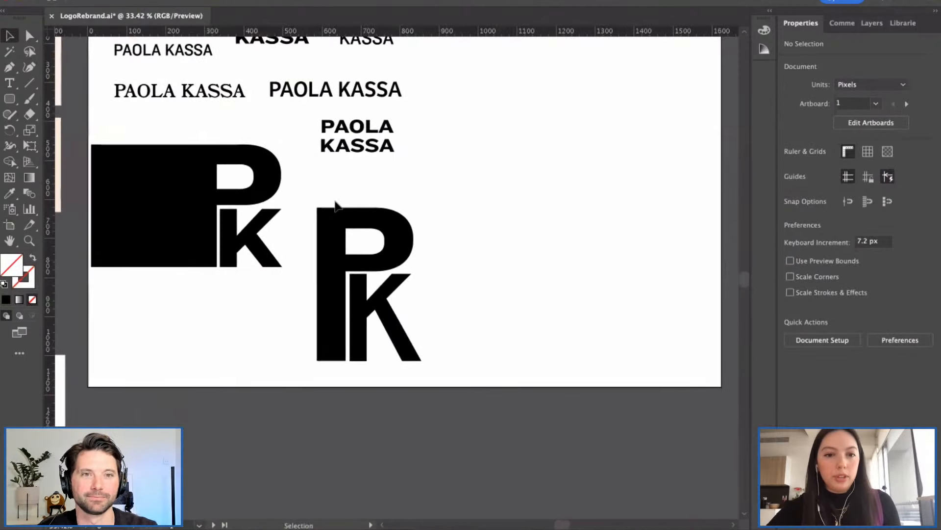
{"action": "left_click", "coordinate": [338, 150]}
{"action": "key", "text": "ctrl+c"}
{"action": "key", "text": "ctrl+v"}
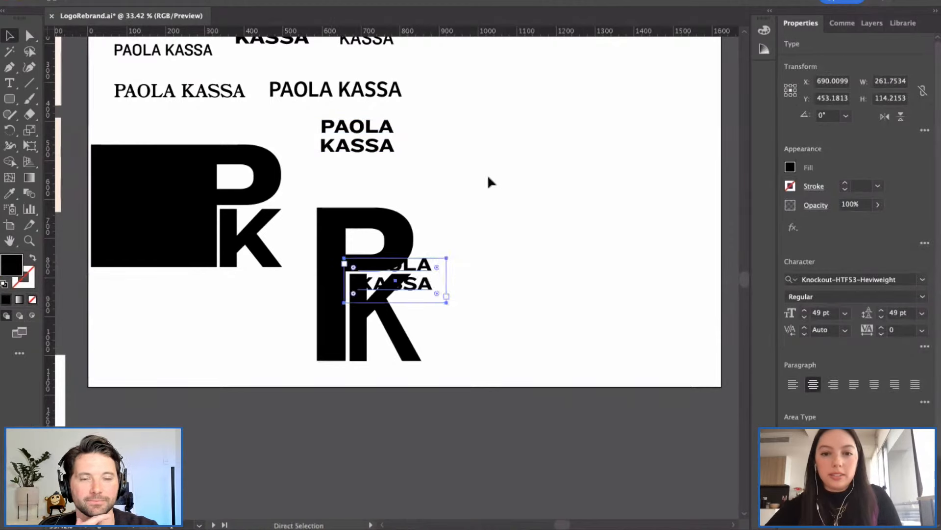
{"action": "left_click_drag", "start_coordinate": [427, 287], "coordinate": [534, 194]}
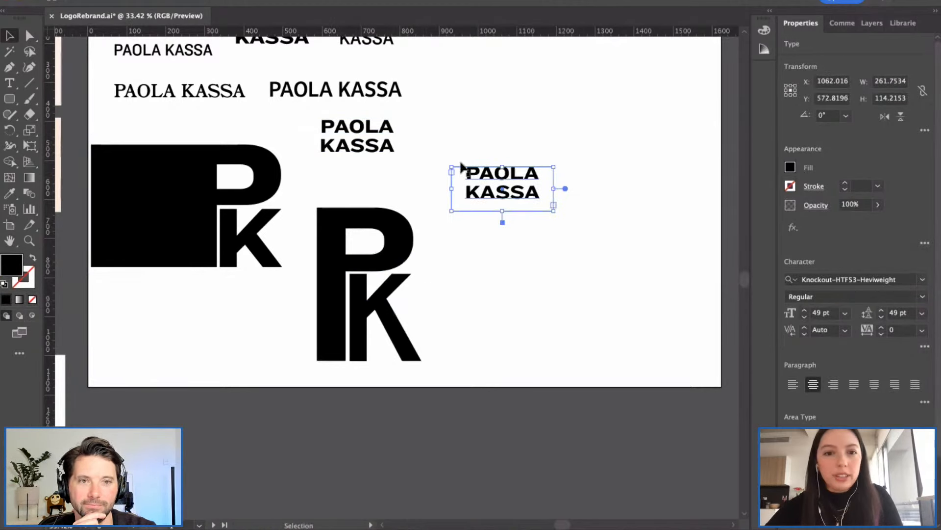
{"action": "double_click", "coordinate": [370, 146]}
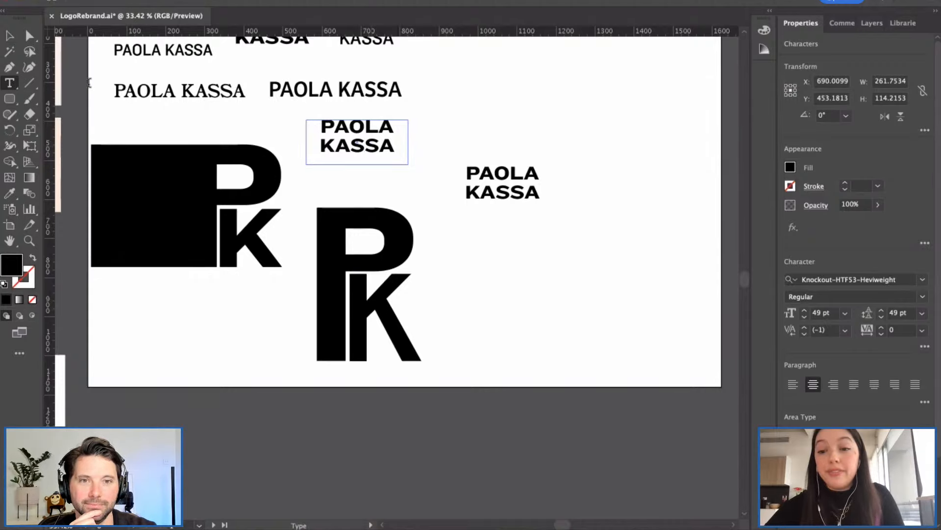
{"action": "left_click", "coordinate": [9, 35]}
{"action": "left_click", "coordinate": [383, 167]}
Step: Enter the copied wordmark's text and select all of it for replacement
{"action": "scroll", "coordinate": [384, 167], "scroll_direction": "down", "scroll_amount": 1}
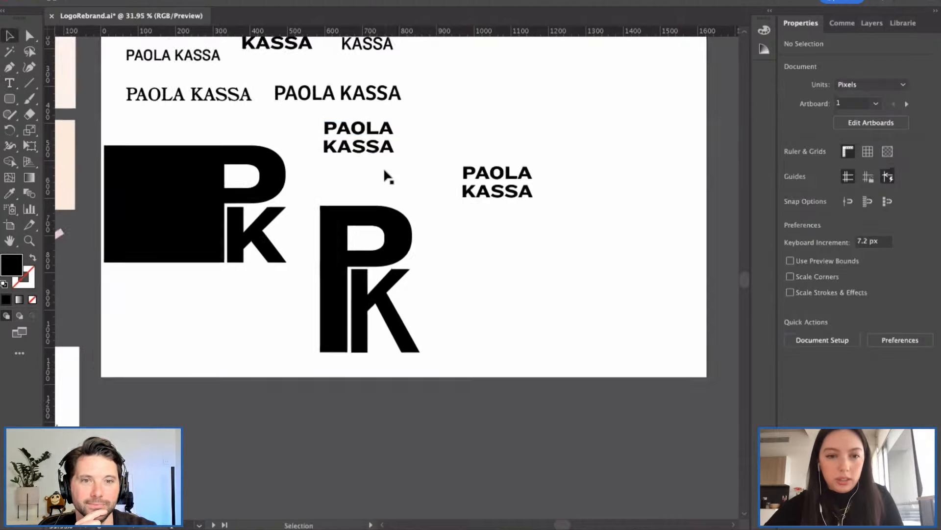
{"action": "scroll", "coordinate": [385, 171], "scroll_direction": "down", "scroll_amount": 2}
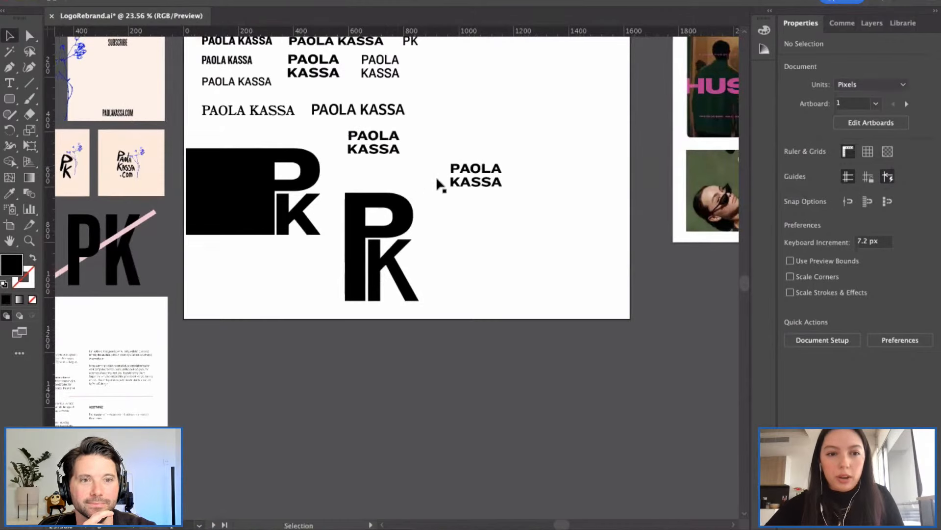
{"action": "scroll", "coordinate": [436, 185], "scroll_direction": "up", "scroll_amount": 2}
{"action": "left_click", "coordinate": [486, 185]}
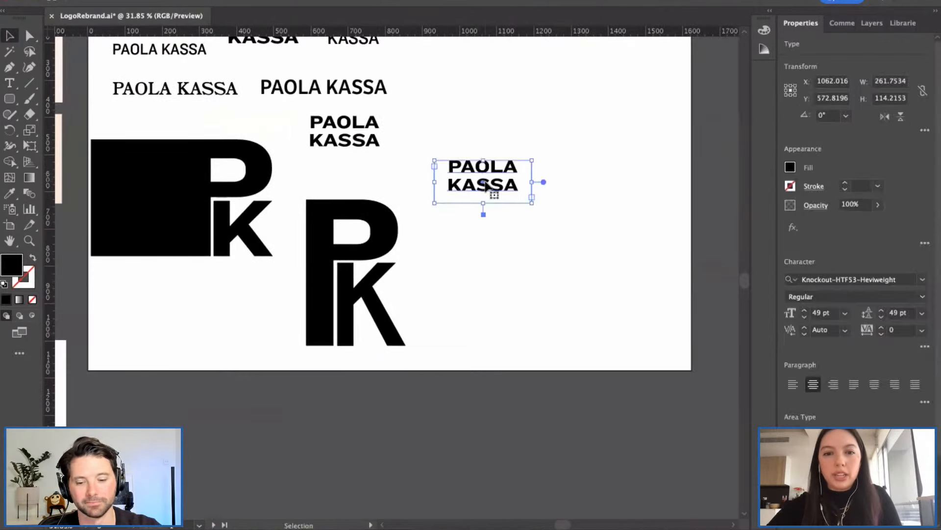
{"action": "double_click", "coordinate": [516, 184]}
{"action": "double_click", "coordinate": [467, 183]}
{"action": "key", "text": "ctrl+a"}
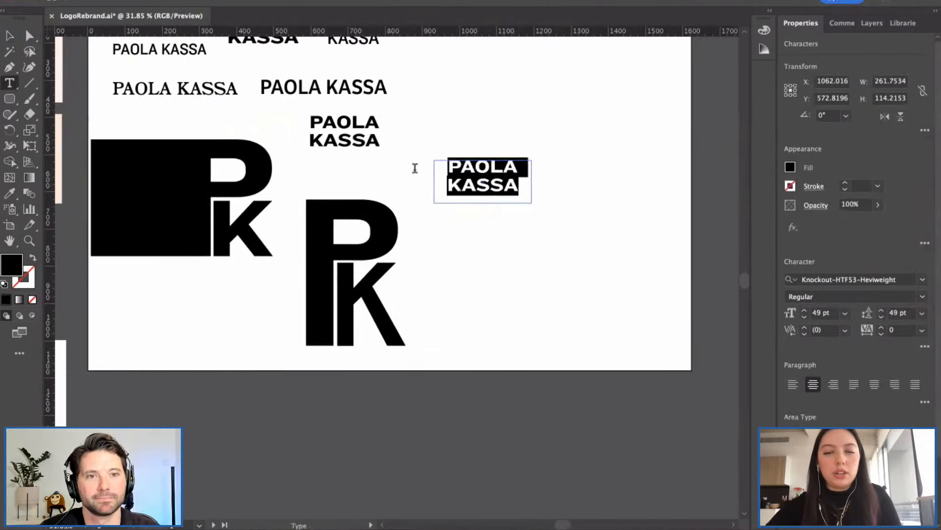
Step: Replace the copy's text with a single P, convert it to outlines, enlarge it and move it up-left
{"action": "type", "text": "P"}
{"action": "left_click", "coordinate": [15, 38]}
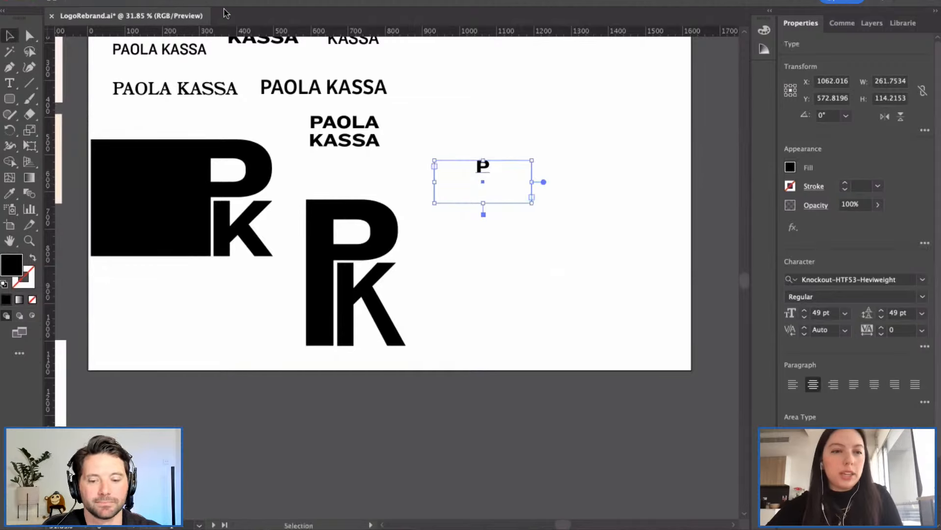
{"action": "left_click", "coordinate": [210, 217]}
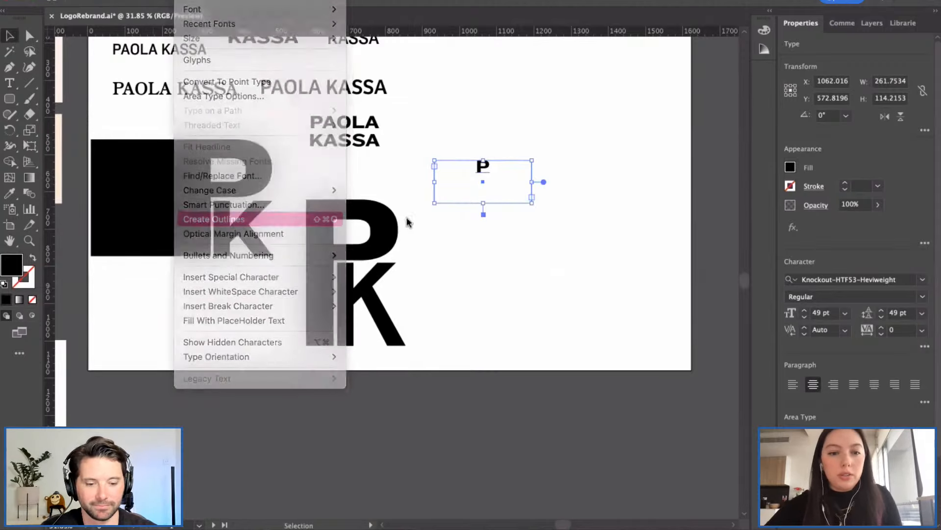
{"action": "left_click_drag", "start_coordinate": [490, 173], "coordinate": [625, 268]}
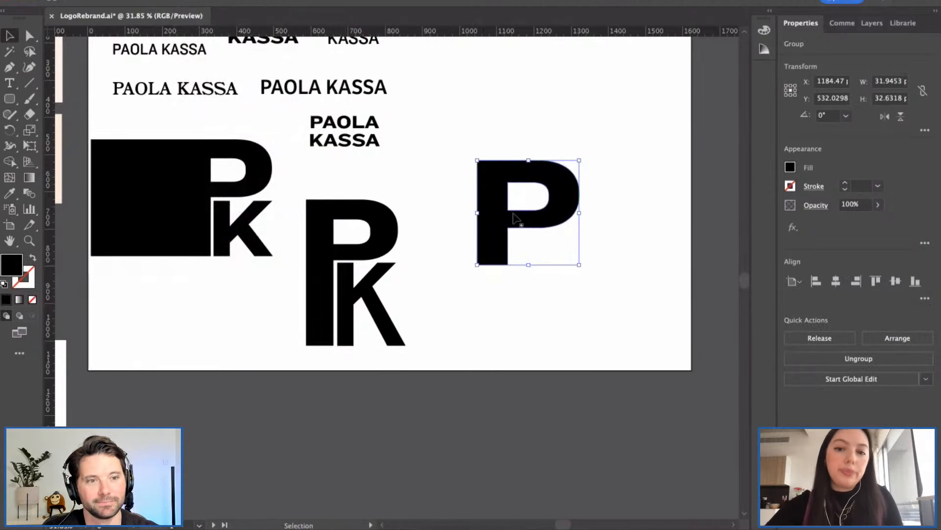
{"action": "left_click", "coordinate": [481, 126]}
{"action": "left_click_drag", "start_coordinate": [505, 192], "coordinate": [462, 121]}
{"action": "left_click", "coordinate": [584, 189]}
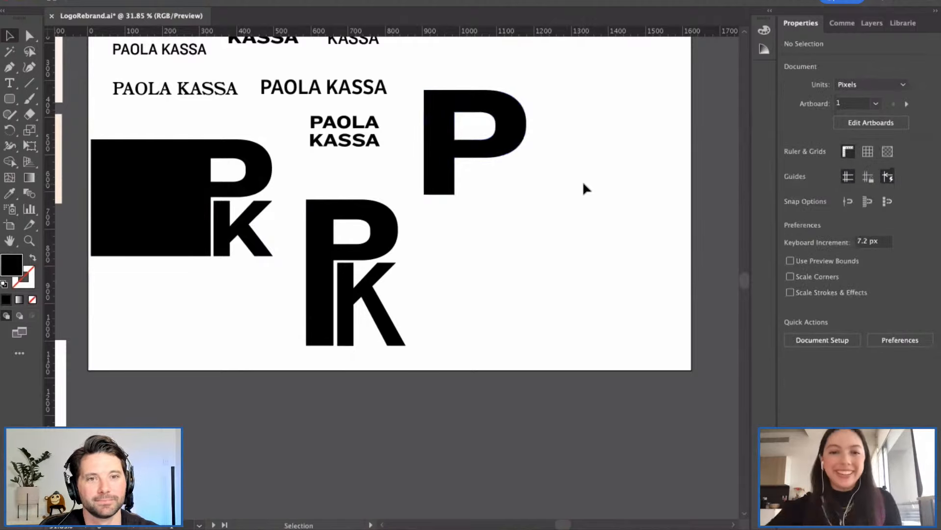
Step: Lengthen the outlined P's stem by dragging its bottom anchor points, giving roughly 275 × 355 px
{"action": "key", "text": "a"}
{"action": "left_click_drag", "start_coordinate": [407, 175], "coordinate": [440, 227]}
{"action": "left_click", "coordinate": [496, 227]}
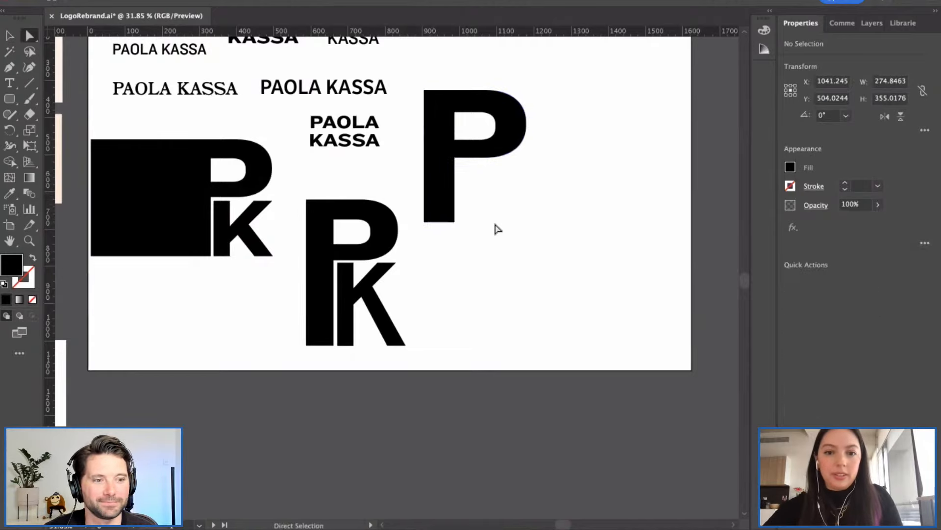
{"action": "scroll", "coordinate": [465, 216], "scroll_direction": "down", "scroll_amount": 5}
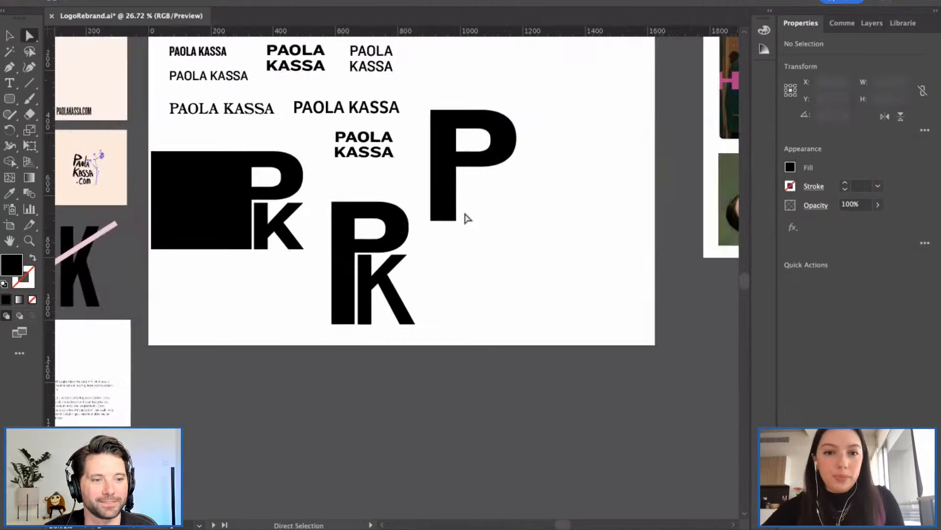
{"action": "scroll", "coordinate": [427, 188], "scroll_direction": "up", "scroll_amount": 3}
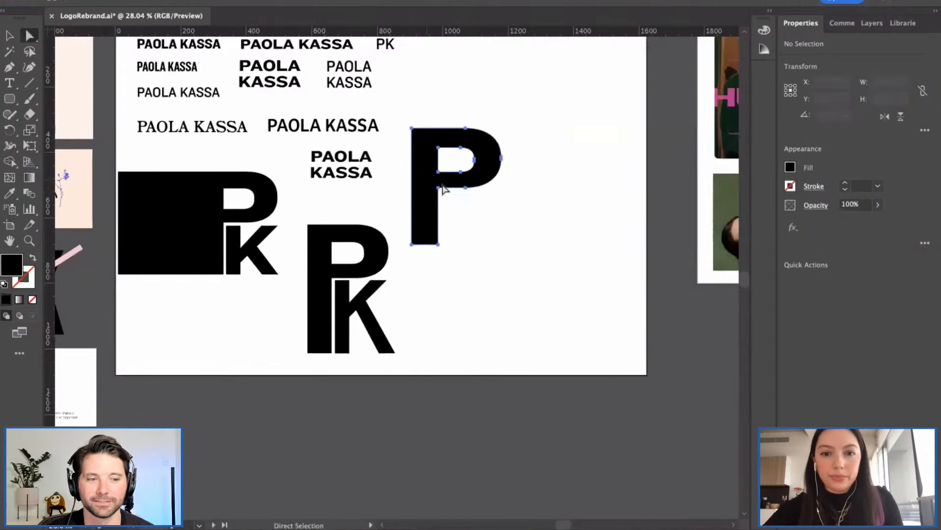
{"action": "left_click", "coordinate": [440, 184]}
{"action": "left_click", "coordinate": [483, 210]}
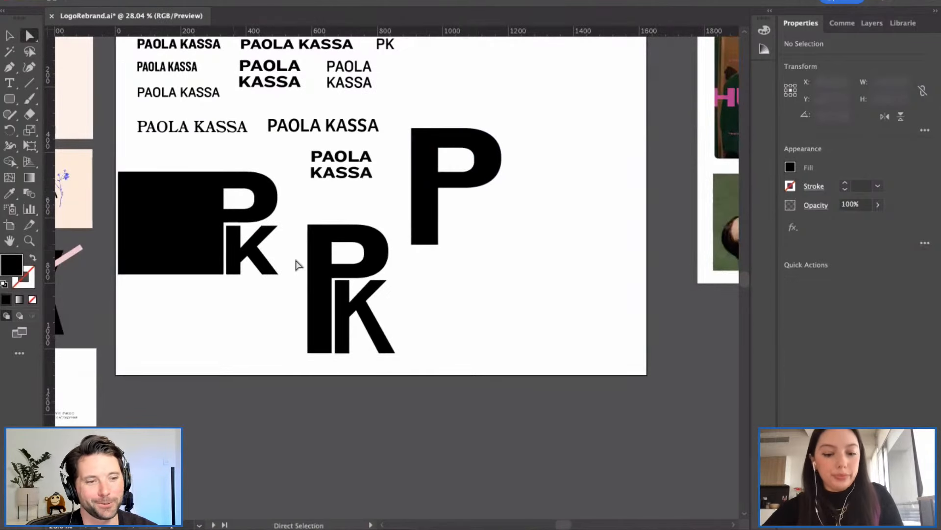
Step: Alt-drag a duplicate of the middle monogram's K beside the big P and nudge it against the stem
{"action": "key", "text": "v"}
{"action": "left_click", "coordinate": [265, 260]}
{"action": "left_click_drag", "start_coordinate": [265, 260], "coordinate": [496, 268]}
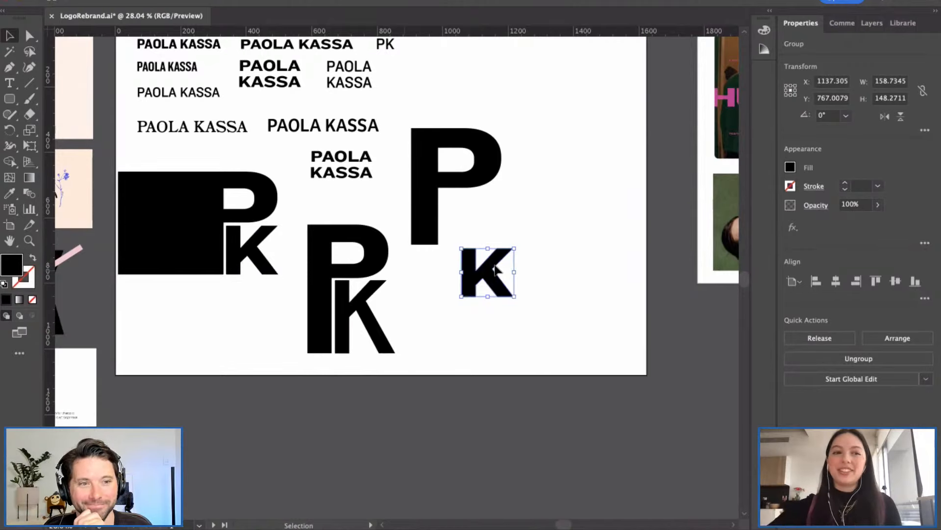
{"action": "left_click_drag", "start_coordinate": [498, 277], "coordinate": [490, 247]}
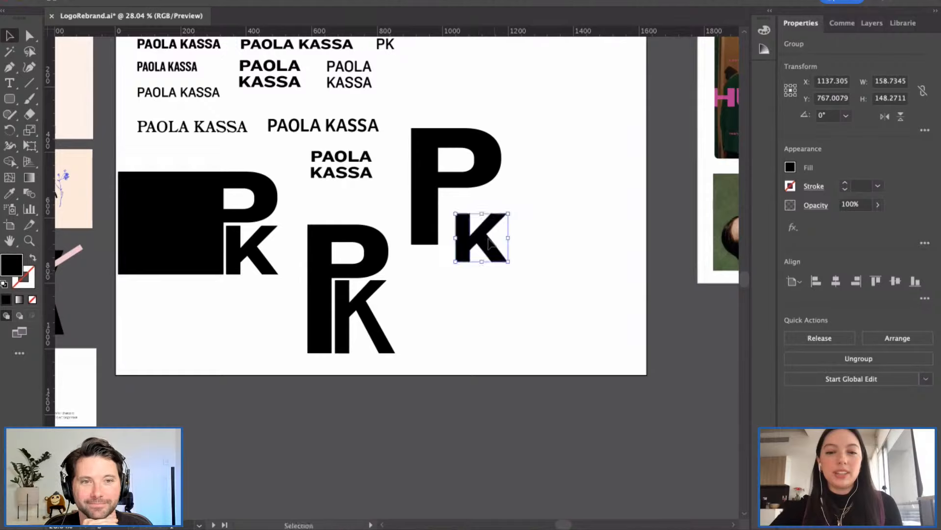
{"action": "left_click", "coordinate": [542, 253]}
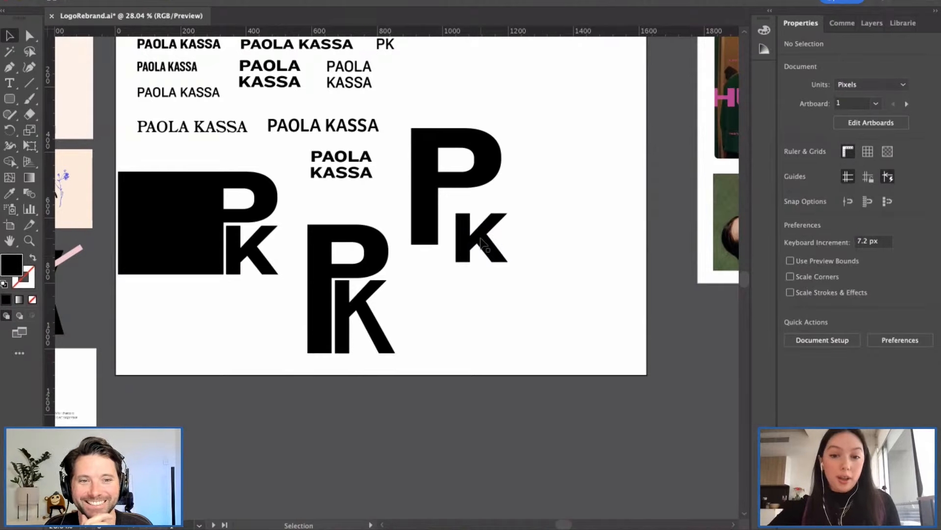
{"action": "left_click_drag", "start_coordinate": [480, 241], "coordinate": [467, 227]}
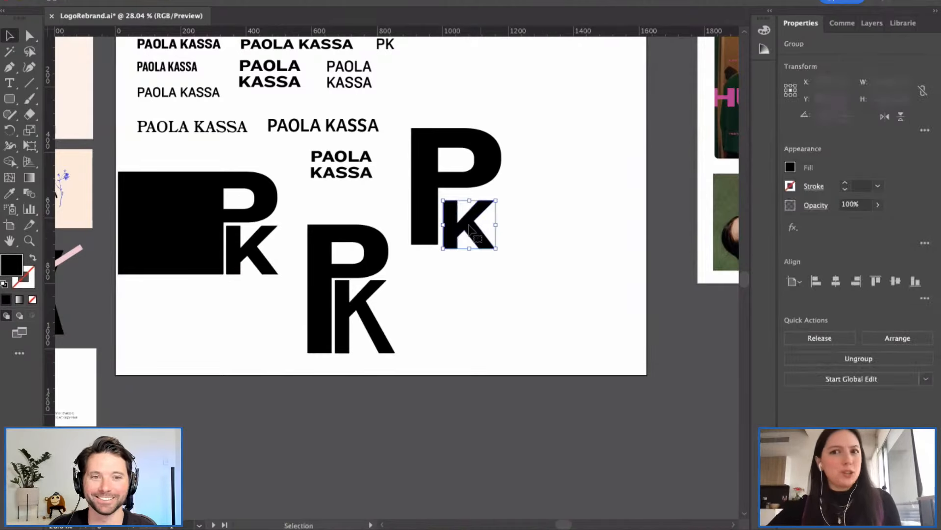
{"action": "left_click", "coordinate": [510, 235]}
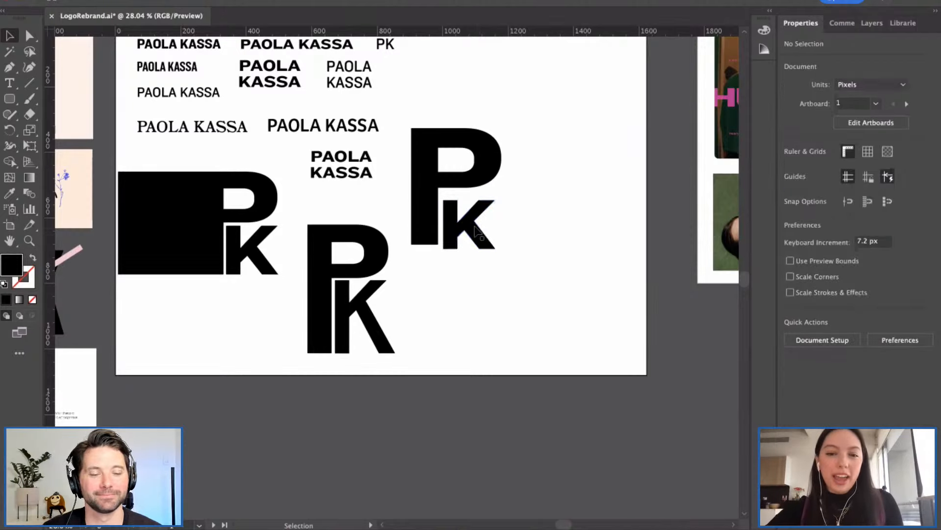
{"action": "left_click_drag", "start_coordinate": [474, 225], "coordinate": [475, 227]}
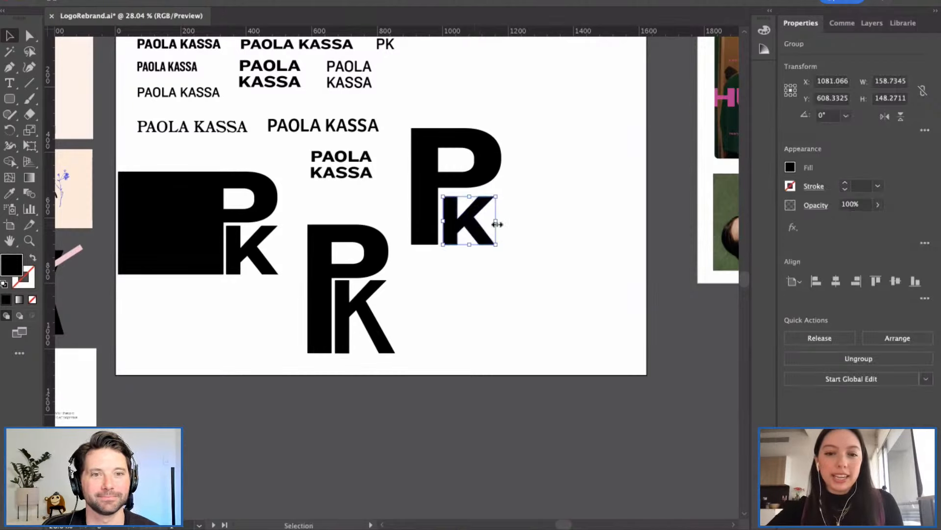
{"action": "left_click", "coordinate": [508, 230]}
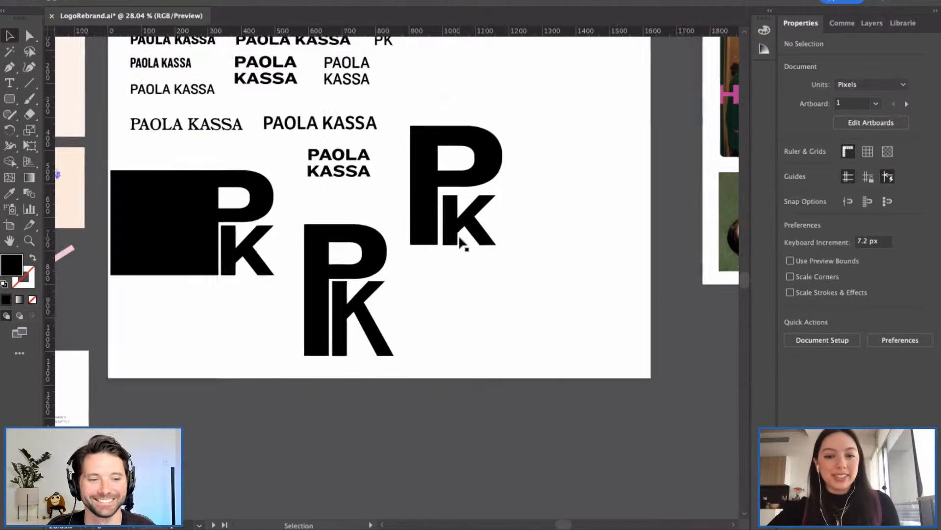
{"action": "scroll", "coordinate": [460, 241], "scroll_direction": "up", "scroll_amount": 2}
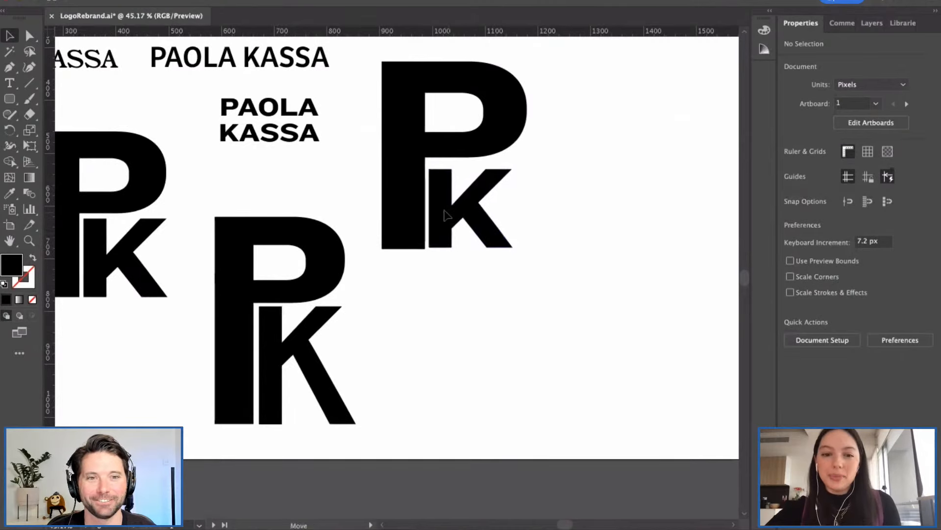
Step: Drag a guide from the top ruler to the new P's bottom edge and zoom to check alignment
{"action": "left_click", "coordinate": [451, 217]}
{"action": "left_click", "coordinate": [451, 270]}
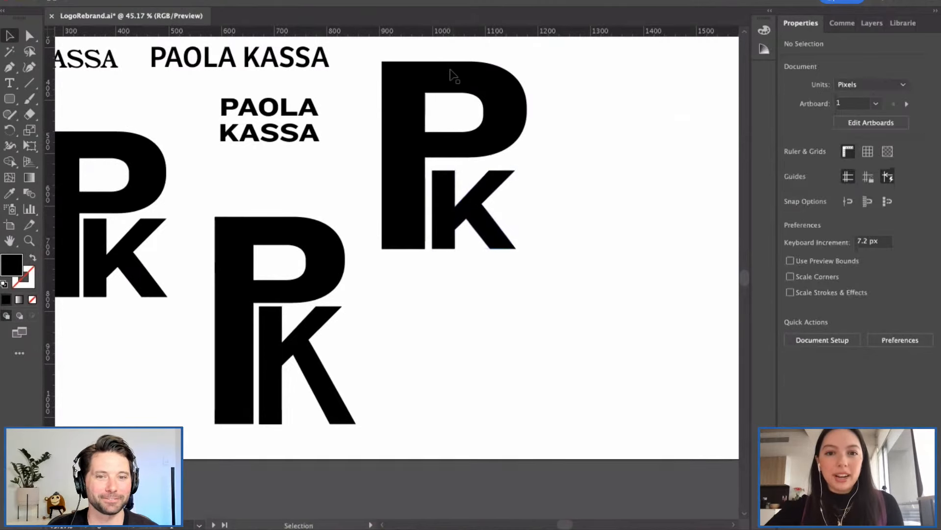
{"action": "left_click_drag", "start_coordinate": [428, 33], "coordinate": [408, 250]}
{"action": "left_click", "coordinate": [456, 268]}
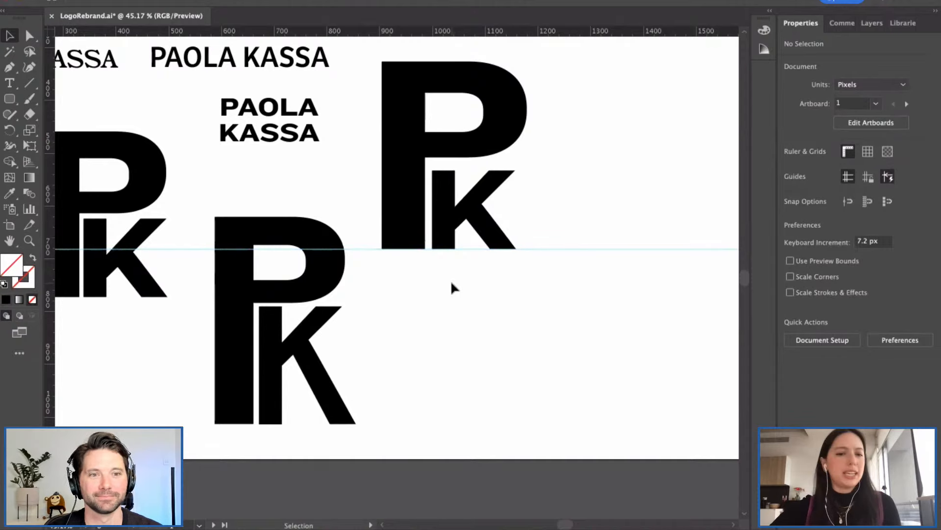
{"action": "scroll", "coordinate": [464, 280], "scroll_direction": "down", "scroll_amount": 2}
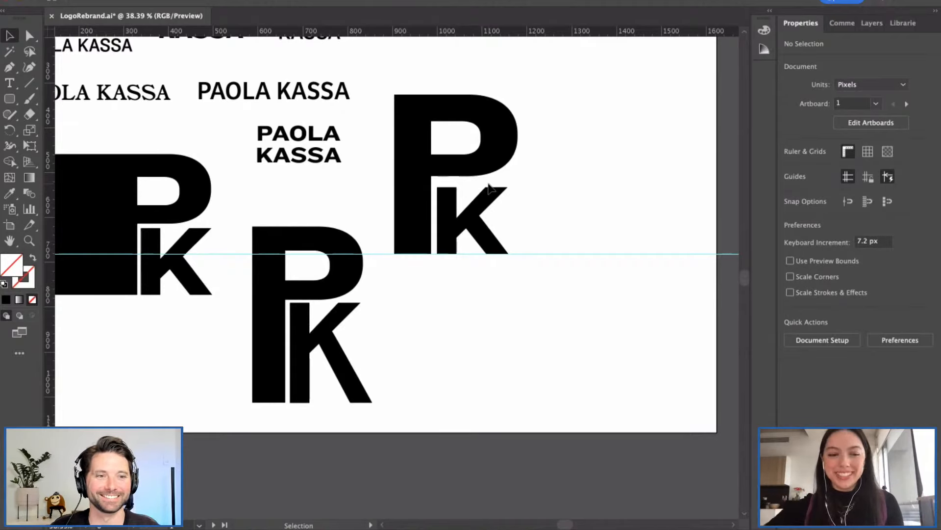
{"action": "scroll", "coordinate": [539, 198], "scroll_direction": "down", "scroll_amount": 1}
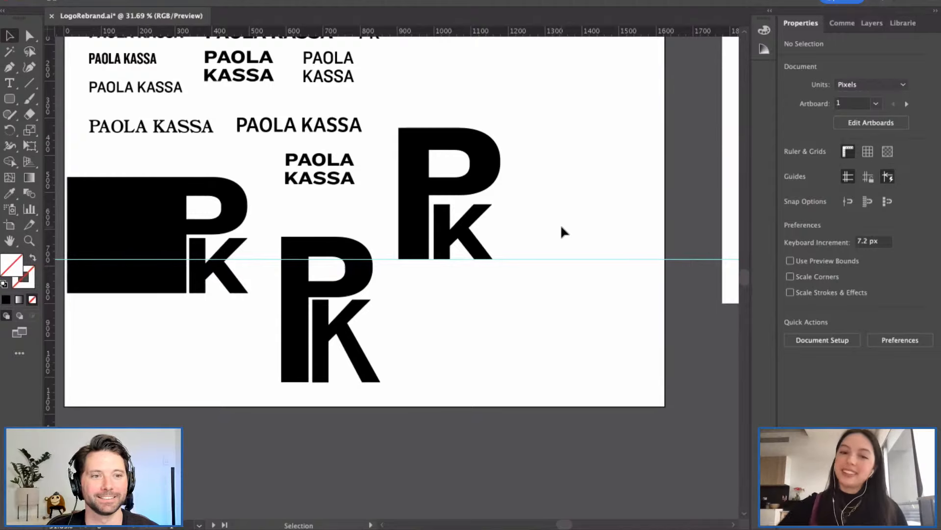
{"action": "scroll", "coordinate": [463, 239], "scroll_direction": "up", "scroll_amount": 2}
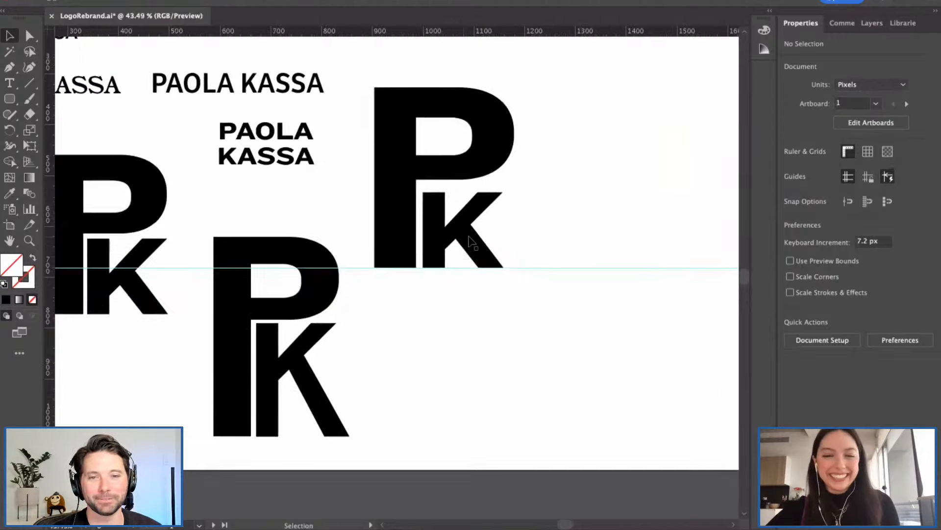
{"action": "scroll", "coordinate": [467, 241], "scroll_direction": "up", "scroll_amount": 1}
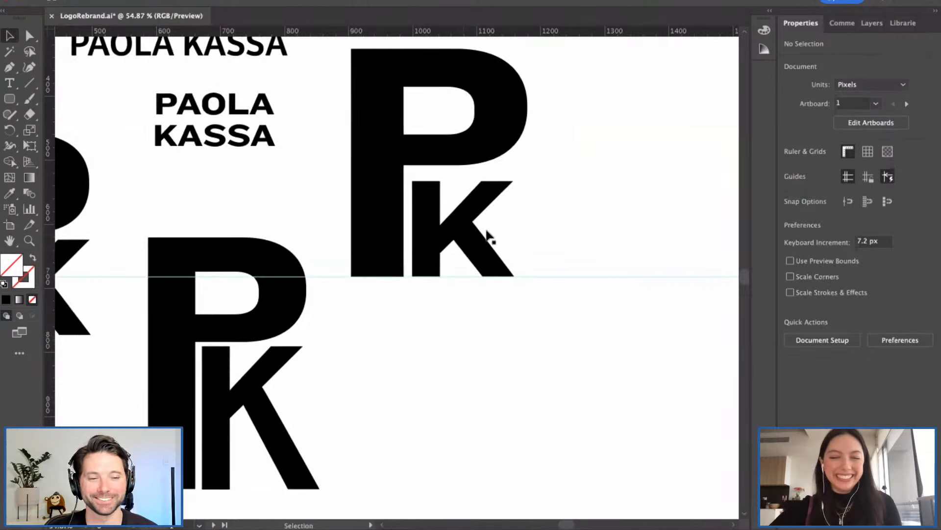
Step: With Direct Selection, drag the new K's top anchors upward until it sits snug beneath the P's bowl
{"action": "left_click", "coordinate": [411, 193]}
{"action": "left_click", "coordinate": [610, 219]}
{"action": "key", "text": "a"}
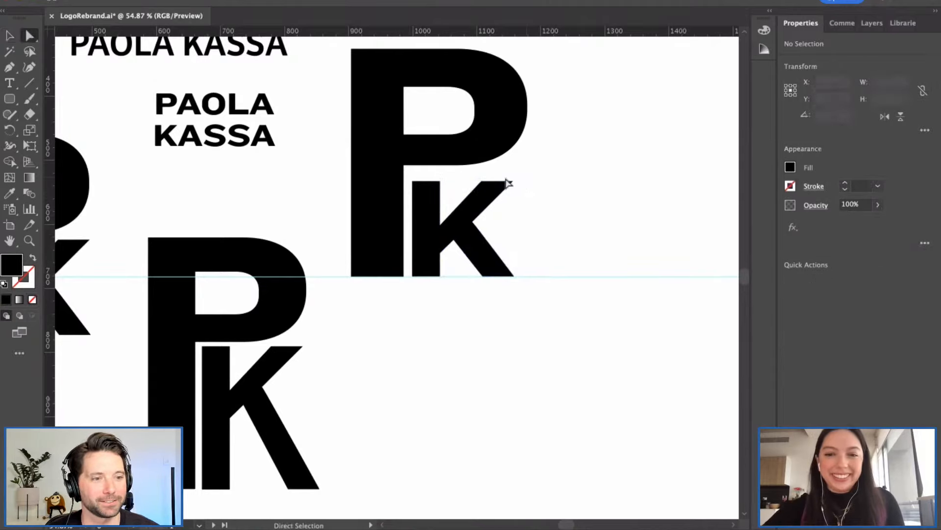
{"action": "left_click", "coordinate": [412, 198]}
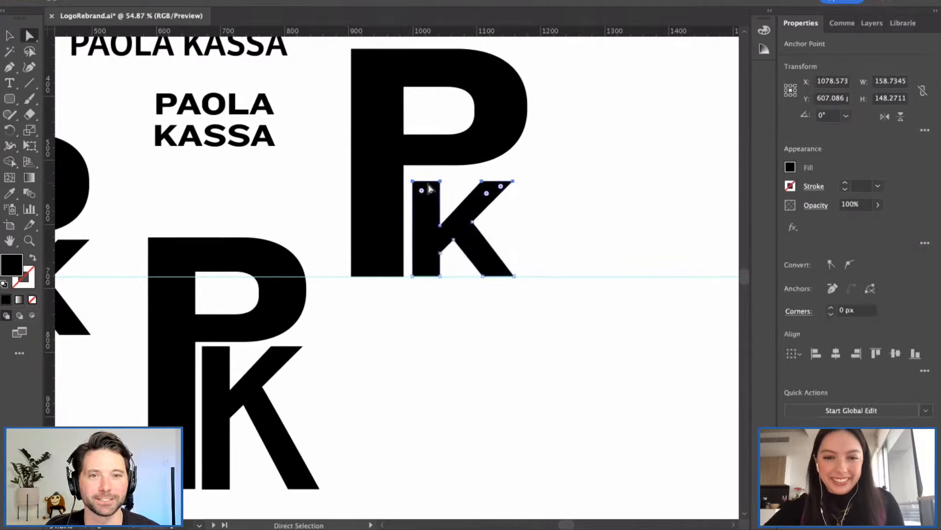
{"action": "left_click_drag", "start_coordinate": [429, 189], "coordinate": [432, 176]}
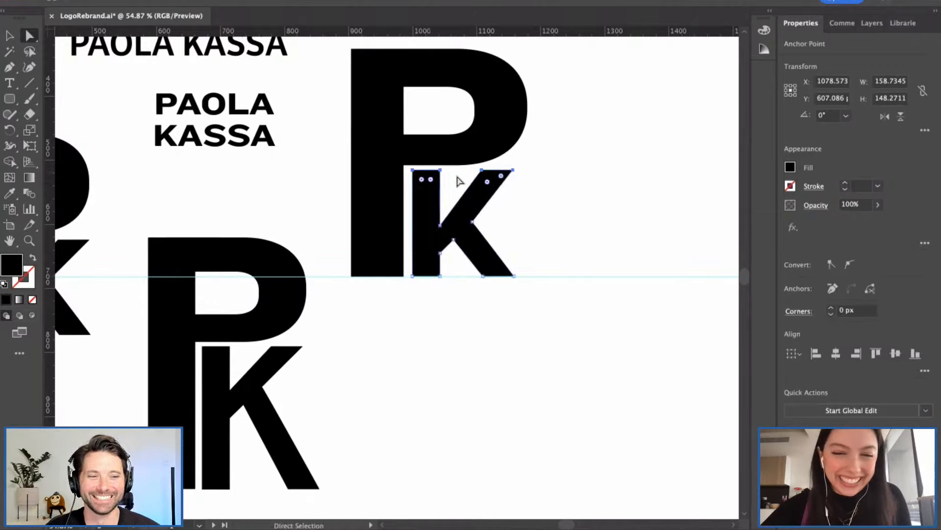
{"action": "left_click", "coordinate": [534, 206]}
{"action": "key", "text": "v"}
{"action": "scroll", "coordinate": [523, 197], "scroll_direction": "down", "scroll_amount": 5}
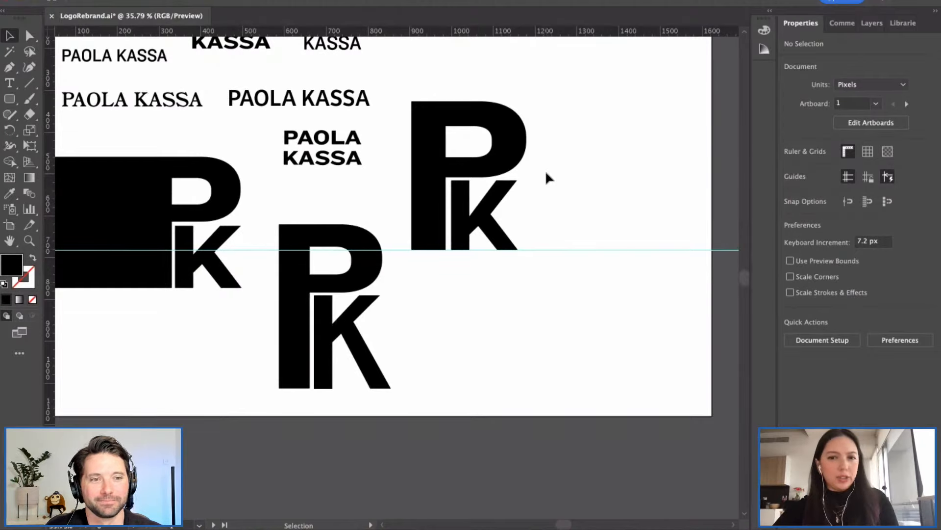
Step: Marquee-select the horizontal baseline guide and press Delete
{"action": "scroll", "coordinate": [550, 169], "scroll_direction": "down", "scroll_amount": 1}
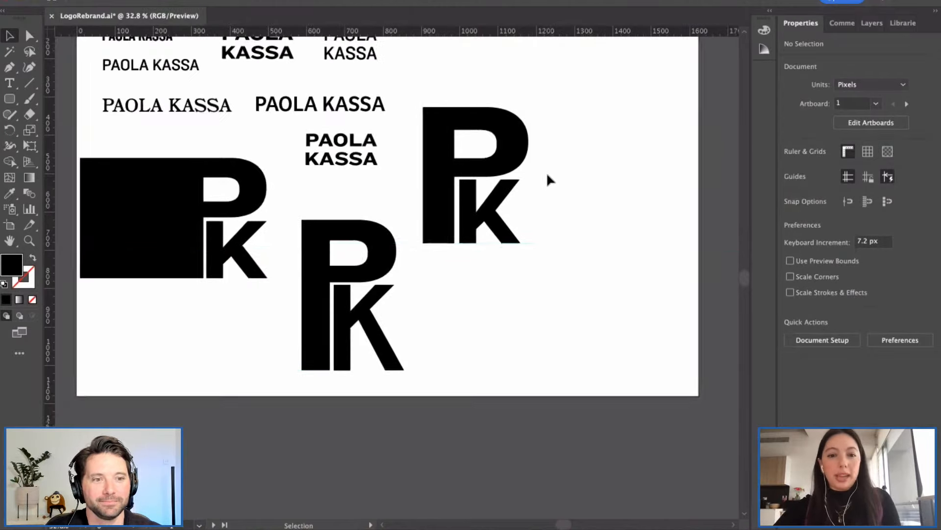
{"action": "scroll", "coordinate": [551, 175], "scroll_direction": "down", "scroll_amount": 2}
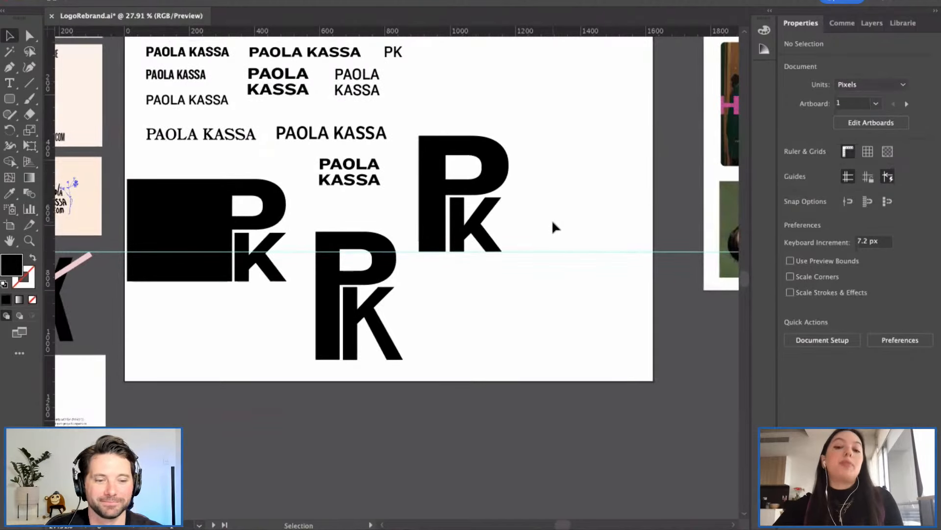
{"action": "left_click_drag", "start_coordinate": [552, 220], "coordinate": [591, 289]}
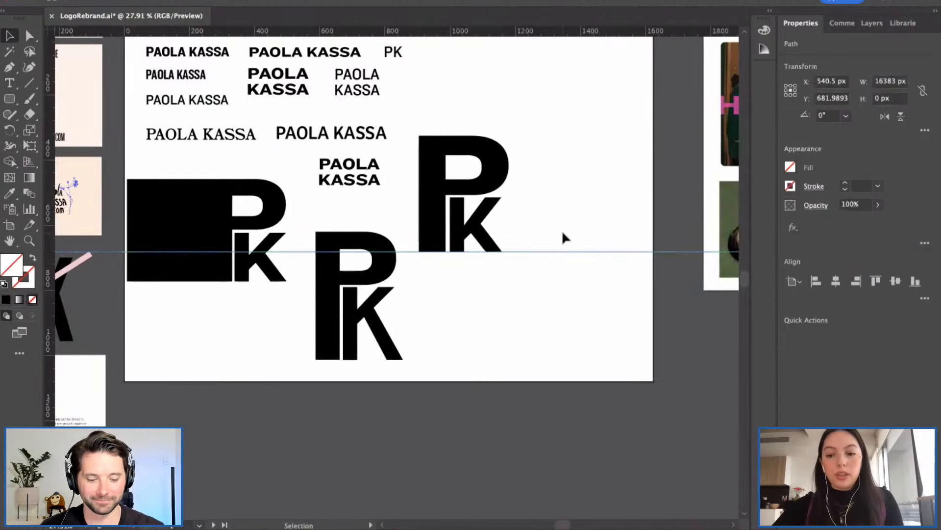
{"action": "key", "text": "Delete"}
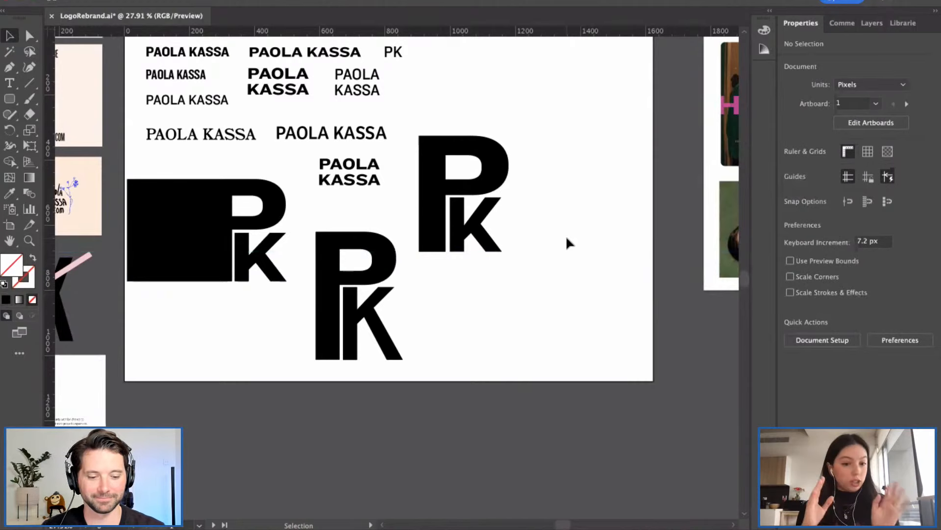
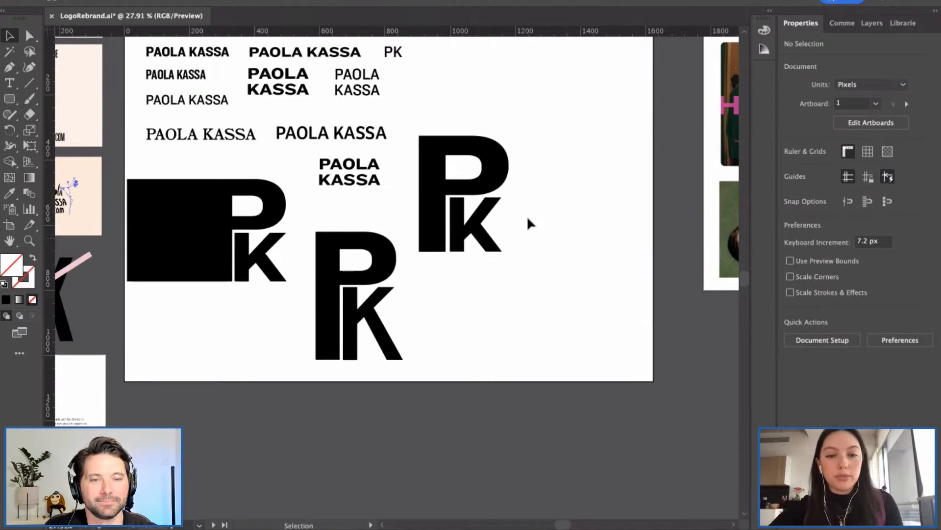
Step: Alt+Shift-drag a copy of the upper-right PK monogram to the right, level with the original
{"action": "scroll", "coordinate": [525, 226], "scroll_direction": "left", "scroll_amount": 1}
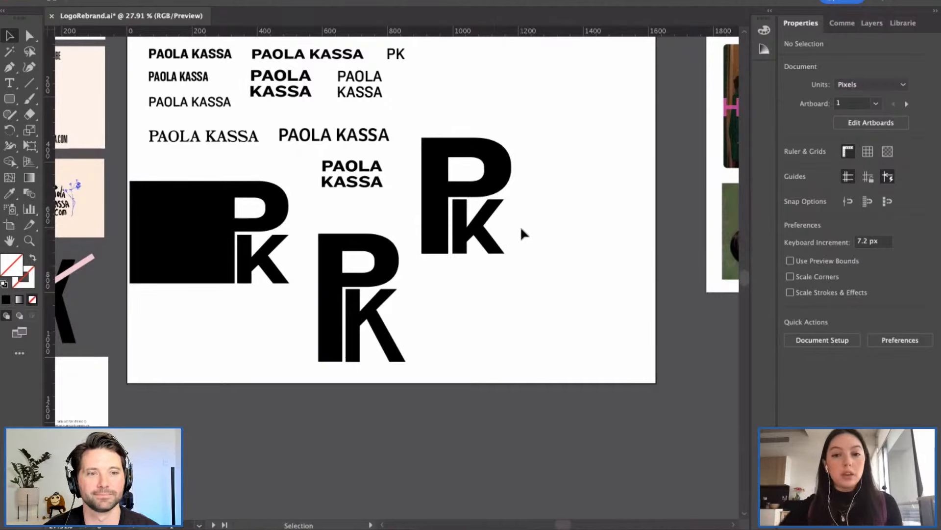
{"action": "scroll", "coordinate": [482, 178], "scroll_direction": "down", "scroll_amount": 1}
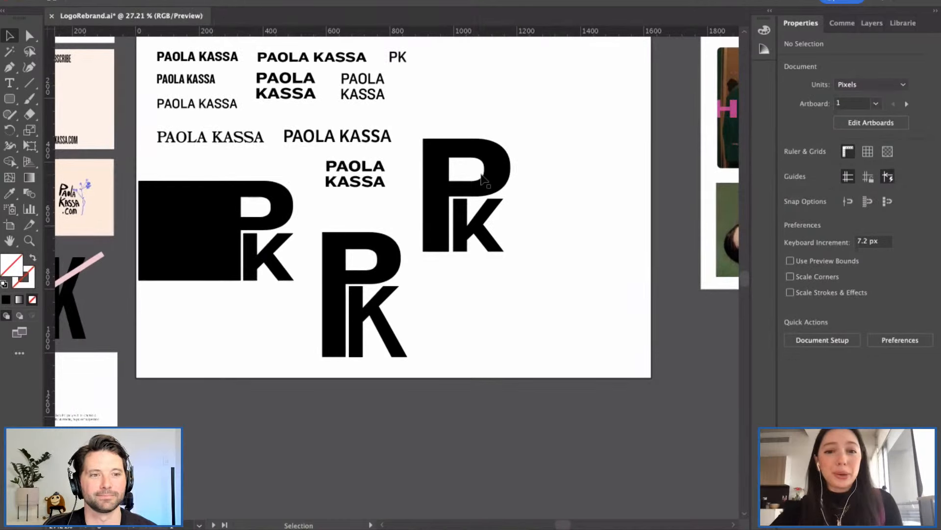
{"action": "scroll", "coordinate": [483, 177], "scroll_direction": "down", "scroll_amount": 4}
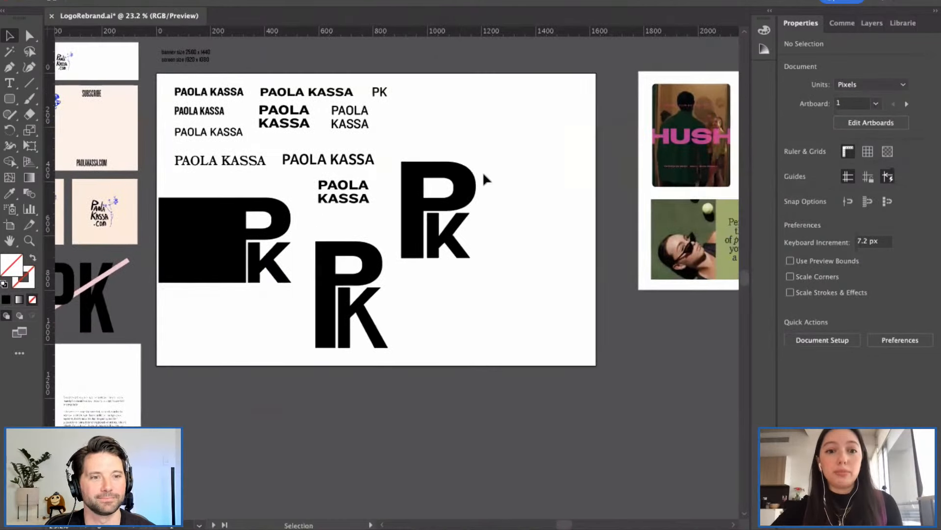
{"action": "scroll", "coordinate": [471, 206], "scroll_direction": "up", "scroll_amount": 4}
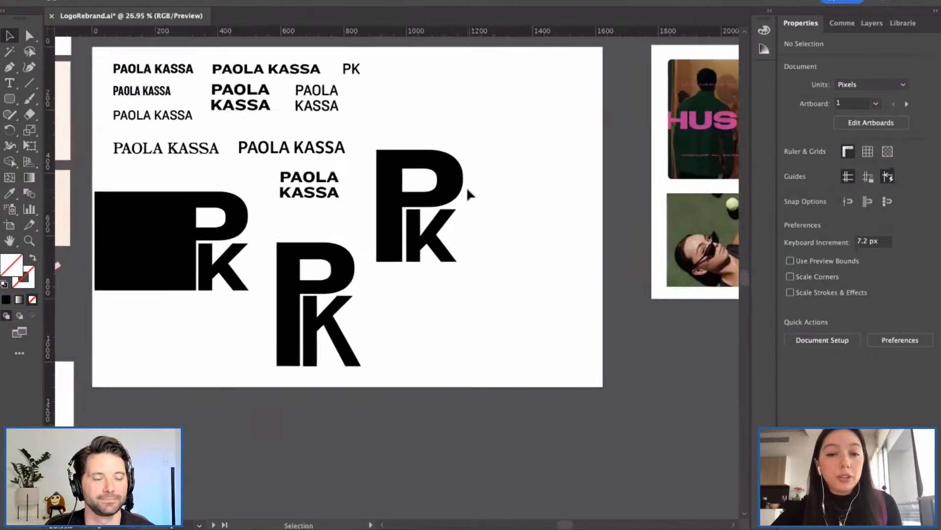
{"action": "scroll", "coordinate": [467, 186], "scroll_direction": "up", "scroll_amount": 5}
{"action": "left_click", "coordinate": [442, 255]}
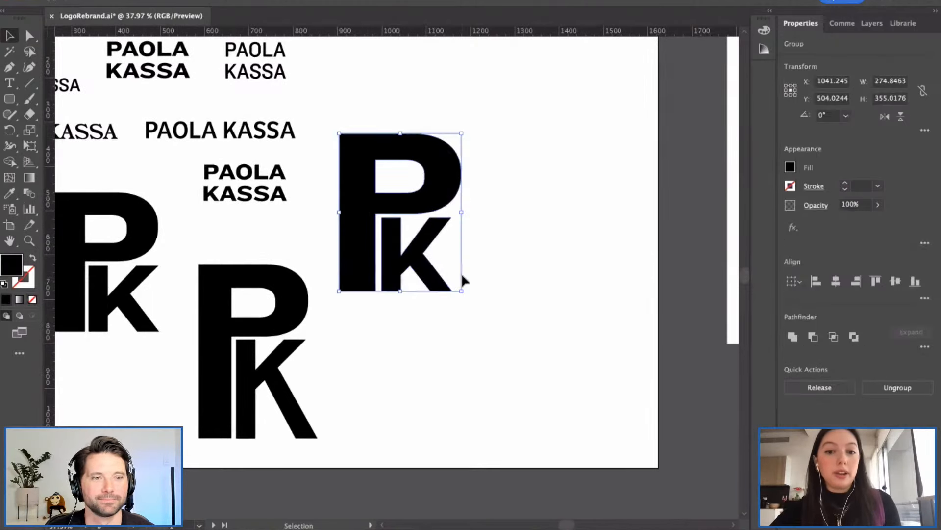
{"action": "left_click_drag", "start_coordinate": [431, 260], "coordinate": [587, 248]}
{"action": "left_click", "coordinate": [474, 367]}
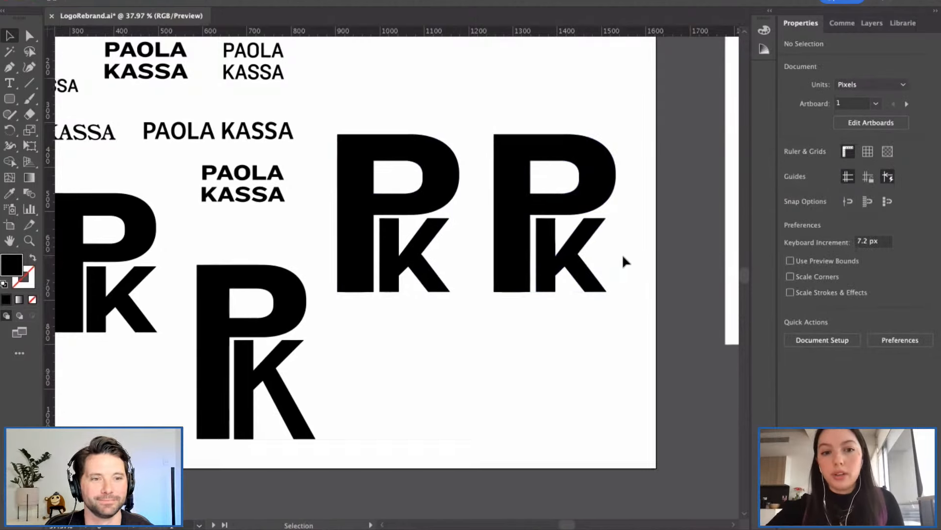
{"action": "scroll", "coordinate": [623, 255], "scroll_direction": "right", "scroll_amount": 2}
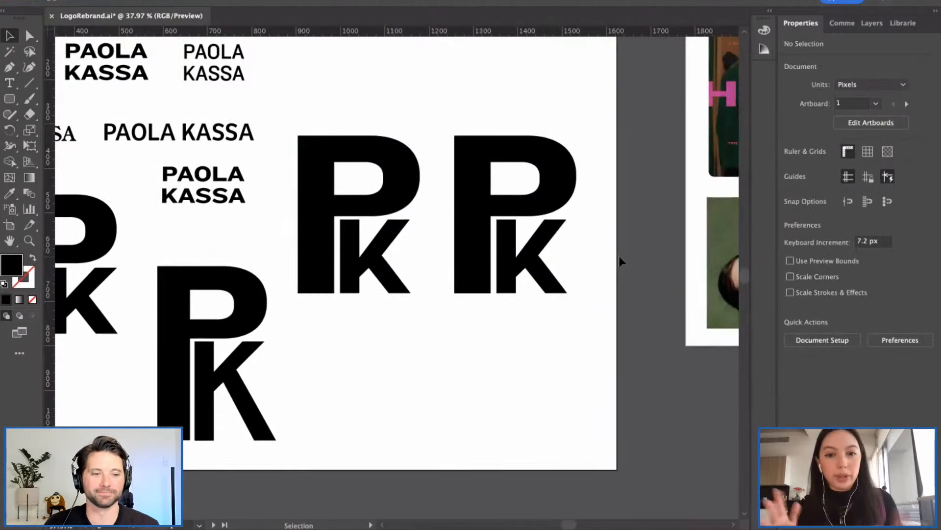
Step: Drag the copied monogram's K straight down so it drops below the P's bottom
{"action": "left_click", "coordinate": [546, 251]}
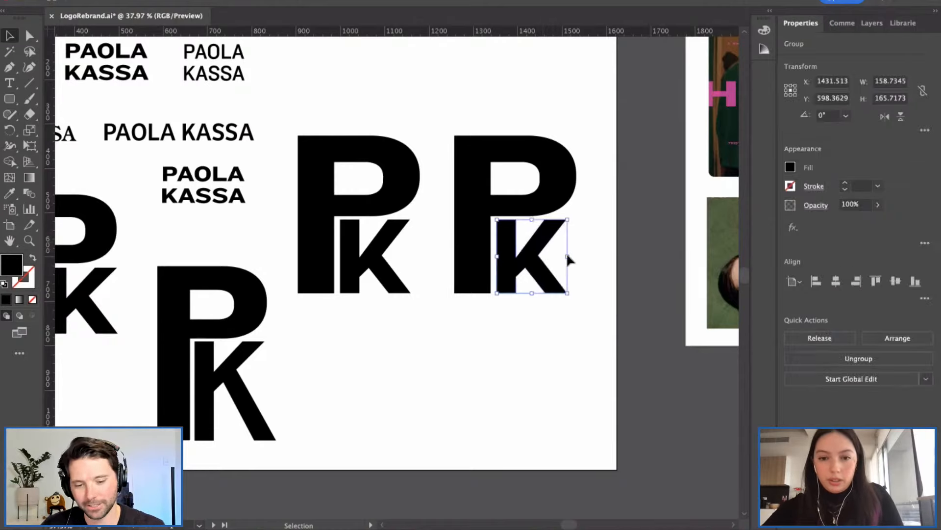
{"action": "left_click", "coordinate": [595, 251]}
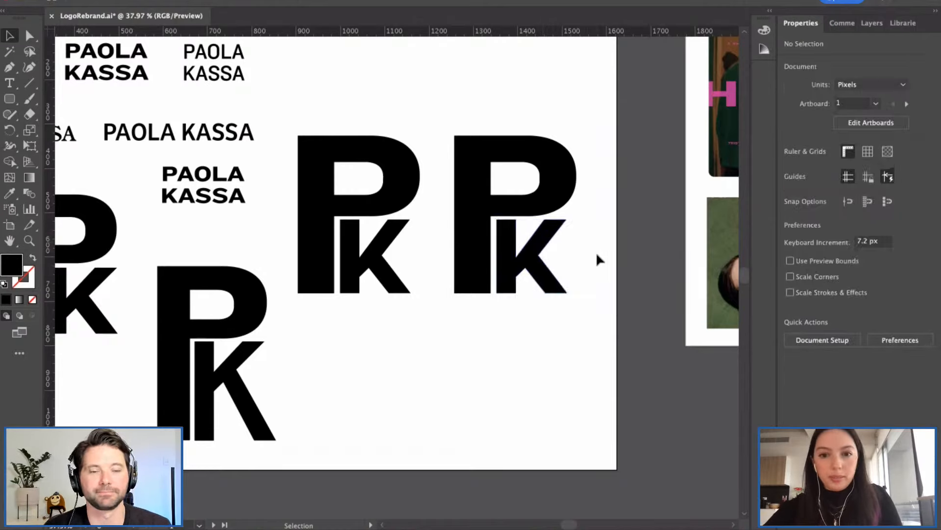
{"action": "key", "text": "a"}
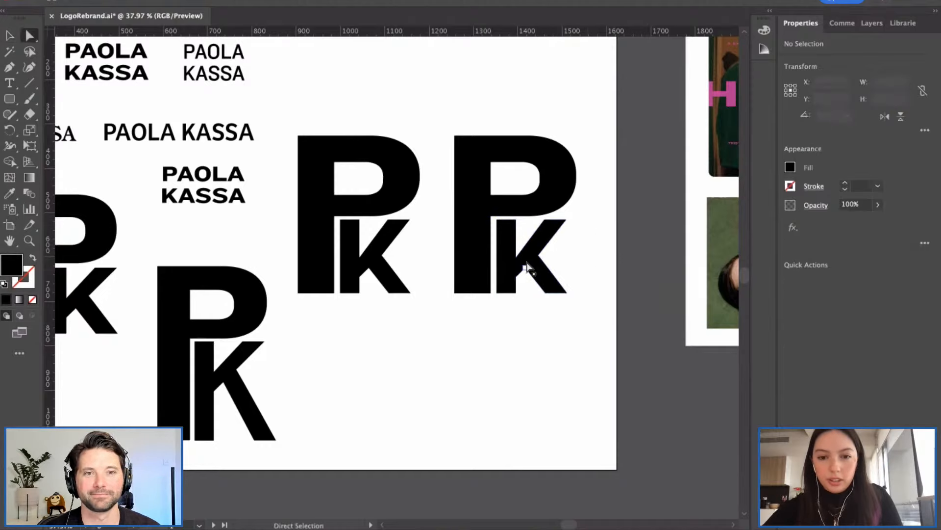
{"action": "key", "text": "v"}
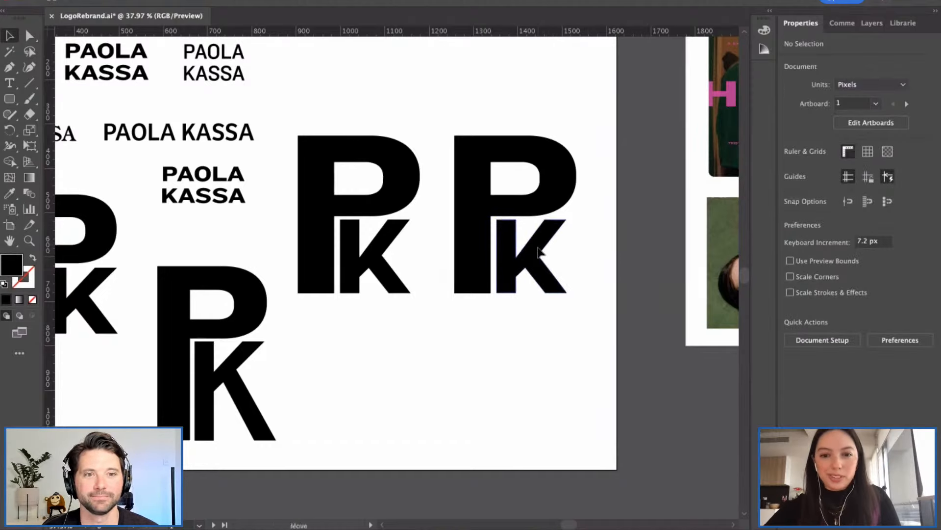
{"action": "left_click_drag", "start_coordinate": [539, 249], "coordinate": [539, 266]}
{"action": "left_click", "coordinate": [600, 268]}
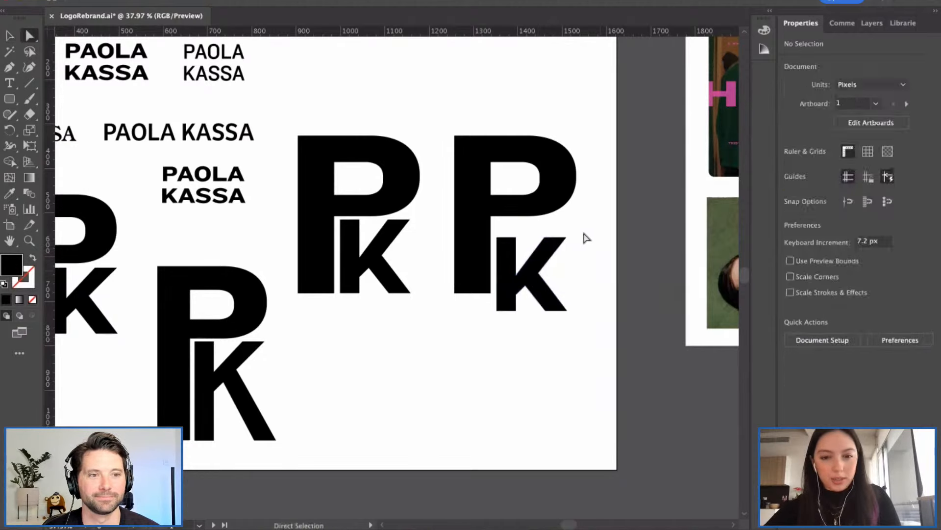
Step: Try stretching the K taller and making it narrower, undoing both edits
{"action": "key", "text": "a"}
{"action": "left_click", "coordinate": [499, 244]}
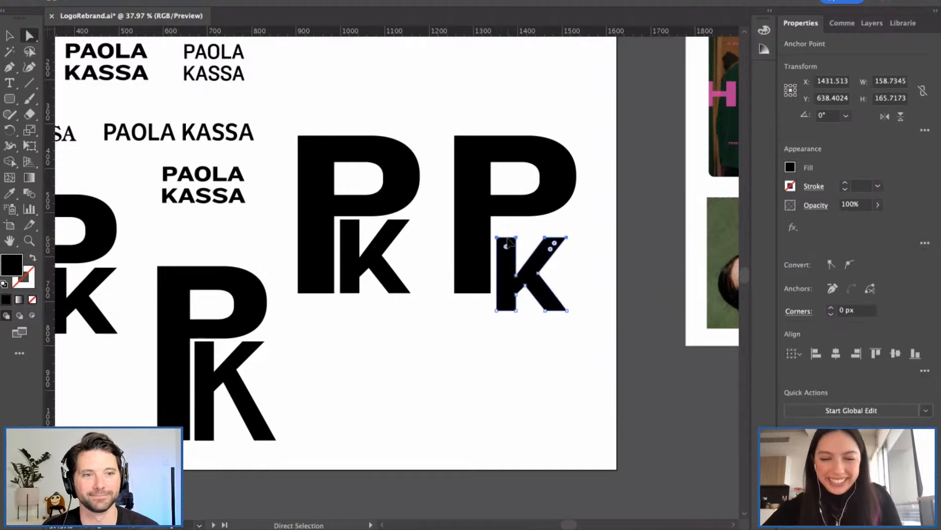
{"action": "left_click_drag", "start_coordinate": [509, 242], "coordinate": [508, 227]}
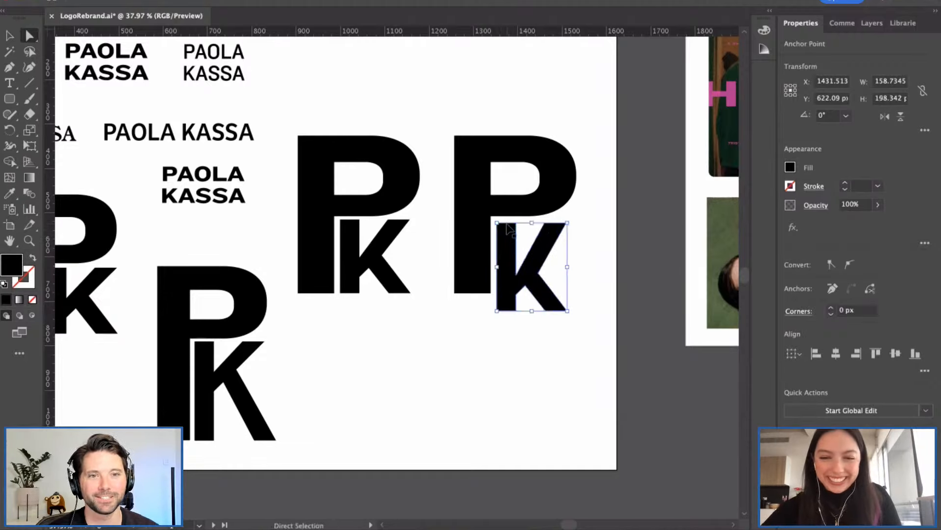
{"action": "key", "text": "super+z"}
{"action": "left_click", "coordinate": [585, 251]}
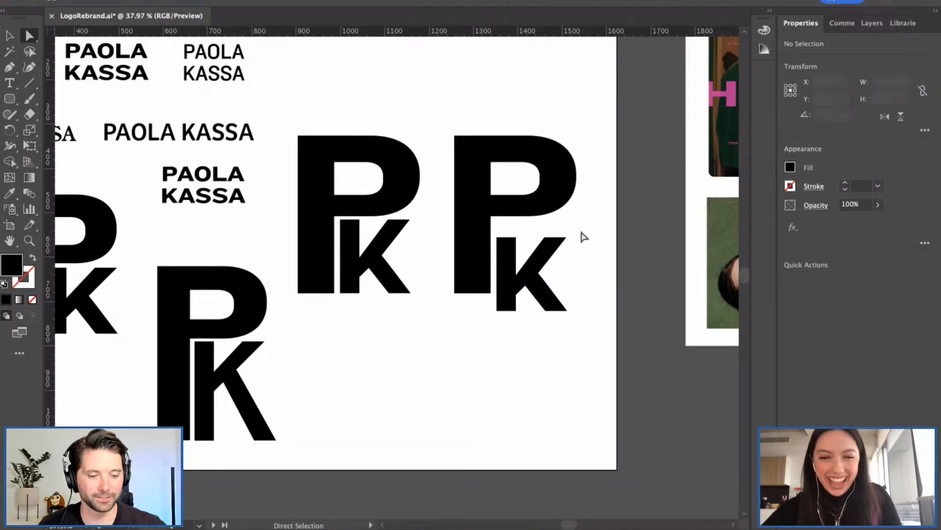
{"action": "key", "text": "v"}
{"action": "left_click", "coordinate": [566, 241]}
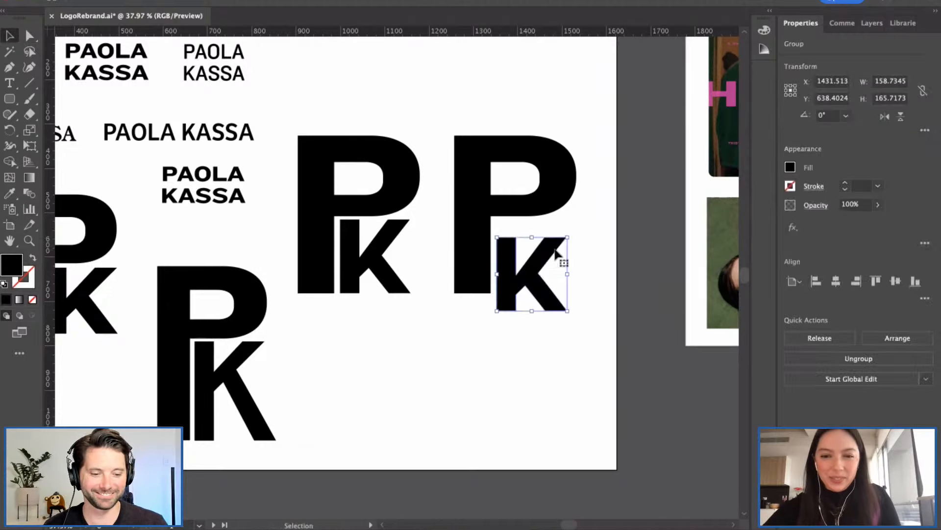
{"action": "left_click_drag", "start_coordinate": [569, 278], "coordinate": [562, 276]}
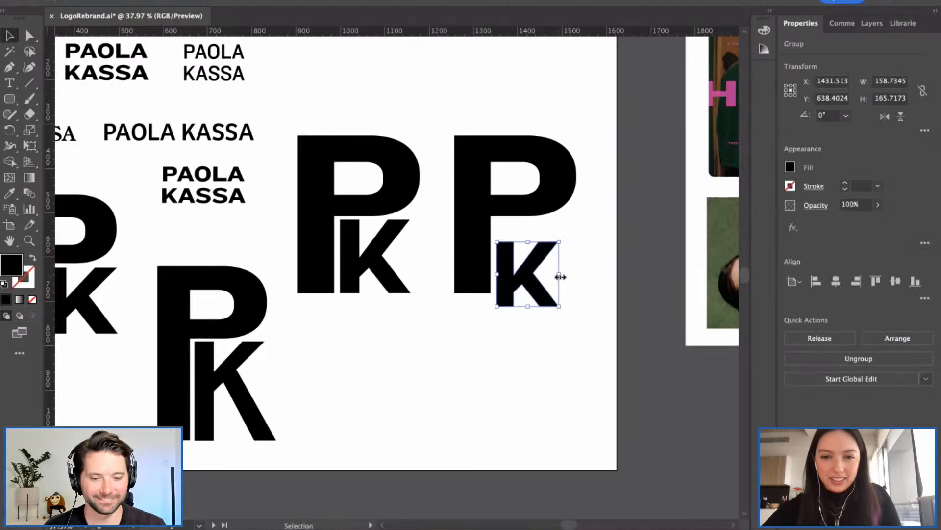
{"action": "key", "text": "super+z"}
Step: Marquee-select the anchor points along the K's top with Direct Selection
{"action": "left_click", "coordinate": [588, 271]}
{"action": "left_click", "coordinate": [536, 275]}
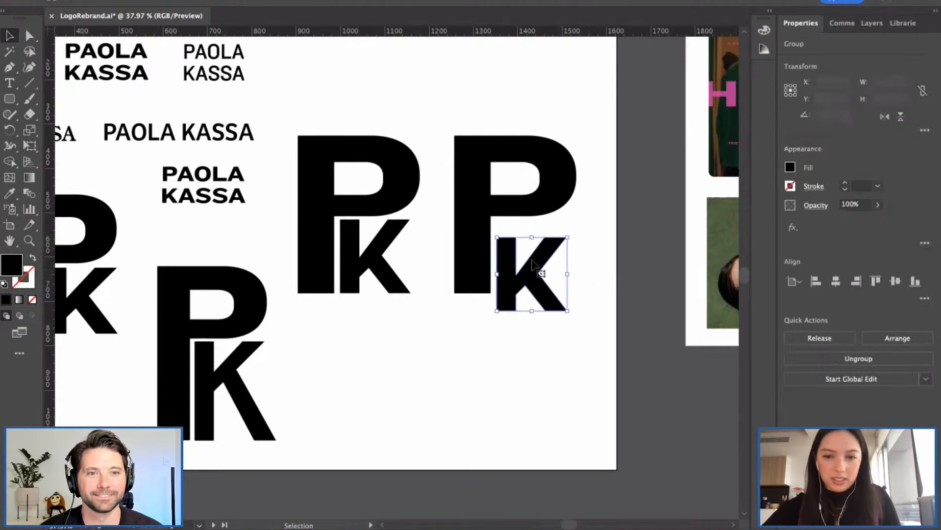
{"action": "left_click", "coordinate": [595, 239]}
{"action": "key", "text": "a"}
{"action": "left_click_drag", "start_coordinate": [595, 237], "coordinate": [506, 226]}
{"action": "left_click", "coordinate": [584, 251]}
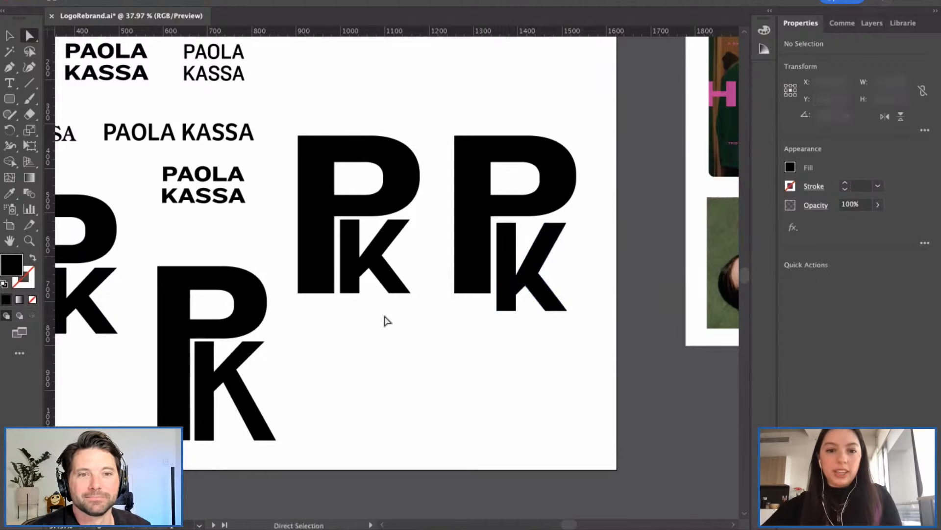
Step: Delete the right K from the copied monogram, leaving a bold standalone P, and zoom out
{"action": "scroll", "coordinate": [381, 337], "scroll_direction": "down", "scroll_amount": 3}
{"action": "scroll", "coordinate": [381, 337], "scroll_direction": "left", "scroll_amount": 3}
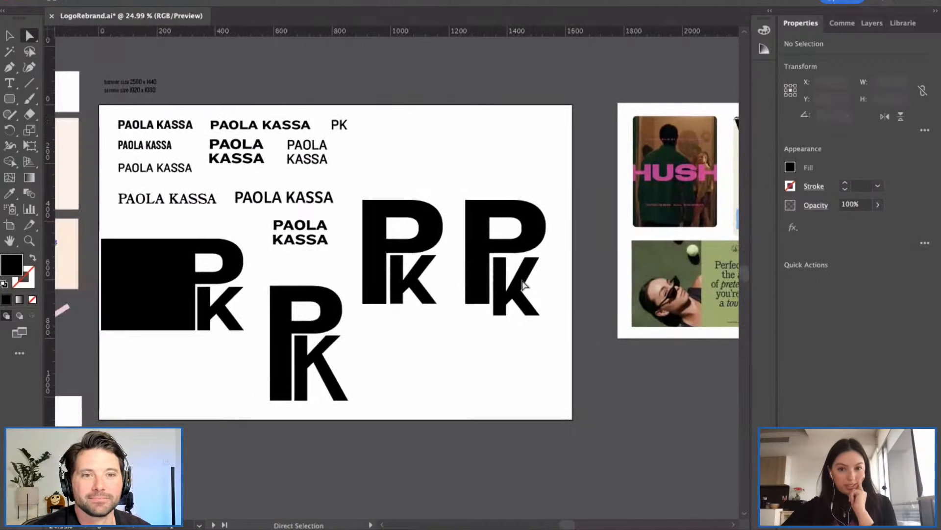
{"action": "left_click", "coordinate": [533, 278]}
{"action": "key", "text": "v"}
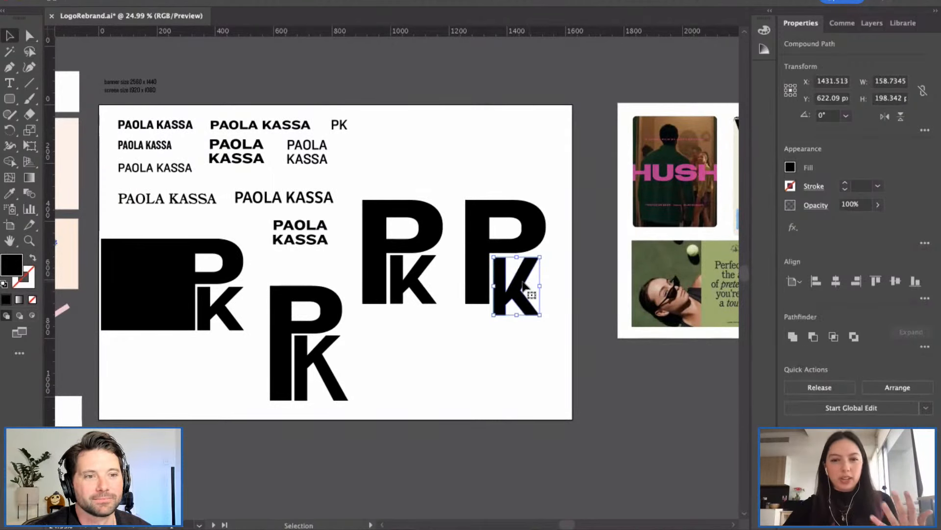
{"action": "left_click", "coordinate": [558, 287]}
{"action": "left_click", "coordinate": [528, 275]}
{"action": "key", "text": "Delete"}
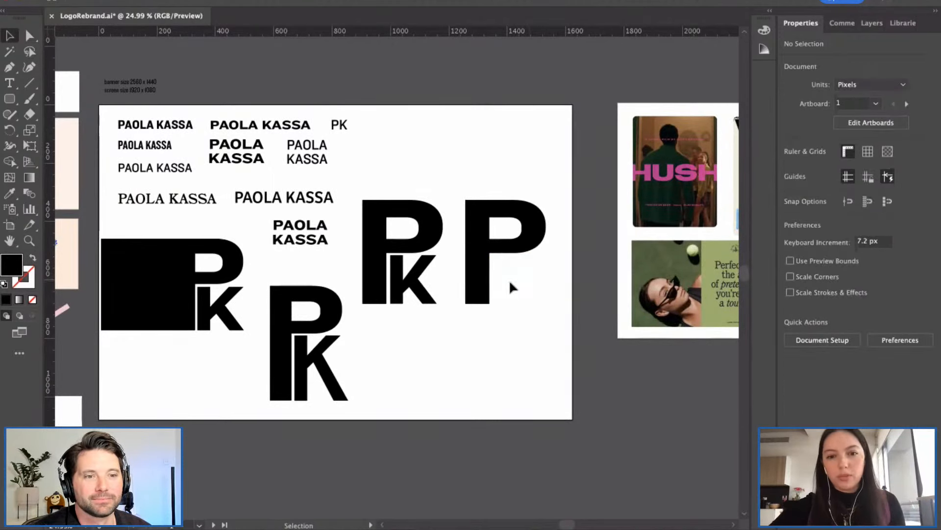
{"action": "scroll", "coordinate": [435, 303], "scroll_direction": "left", "scroll_amount": 1}
{"action": "scroll", "coordinate": [432, 299], "scroll_direction": "left", "scroll_amount": 4}
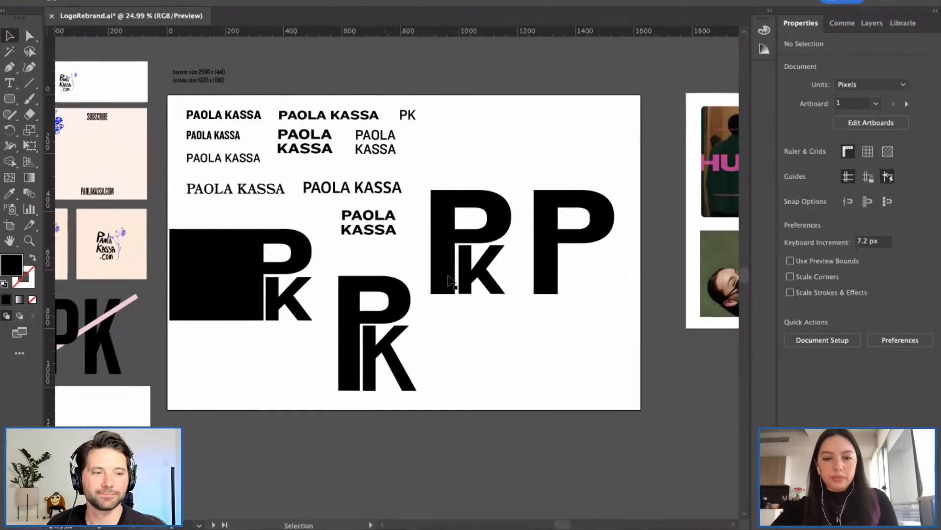
{"action": "scroll", "coordinate": [449, 282], "scroll_direction": "right", "scroll_amount": 4}
{"action": "scroll", "coordinate": [353, 355], "scroll_direction": "down", "scroll_amount": 1}
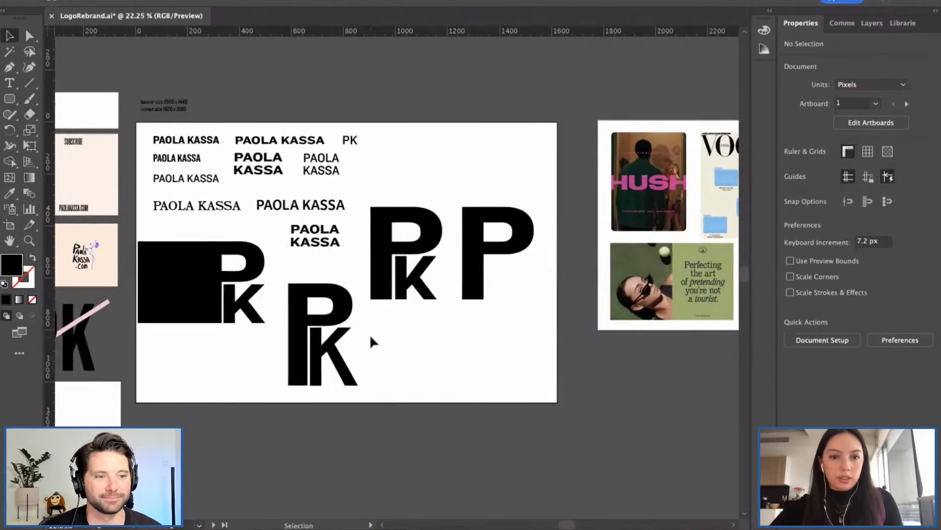
{"action": "scroll", "coordinate": [369, 336], "scroll_direction": "left", "scroll_amount": 2}
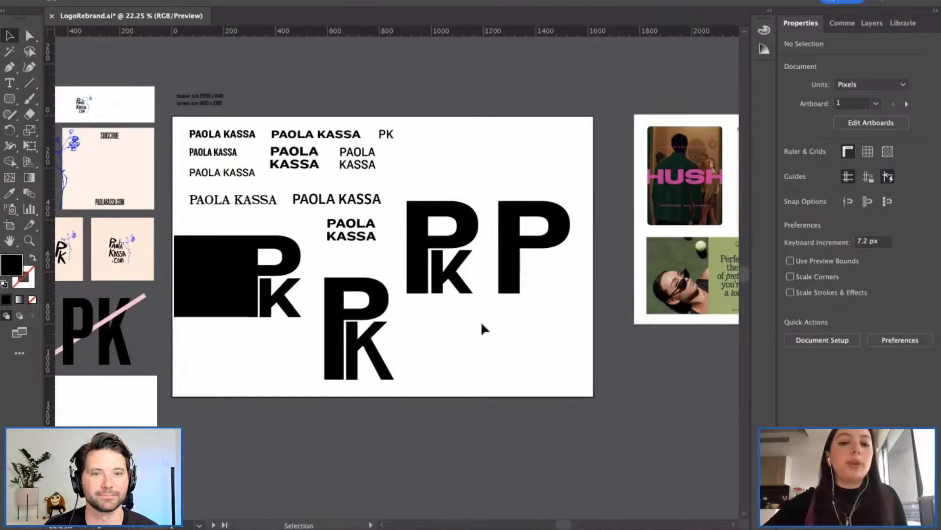
{"action": "scroll", "coordinate": [509, 359], "scroll_direction": "down", "scroll_amount": 3}
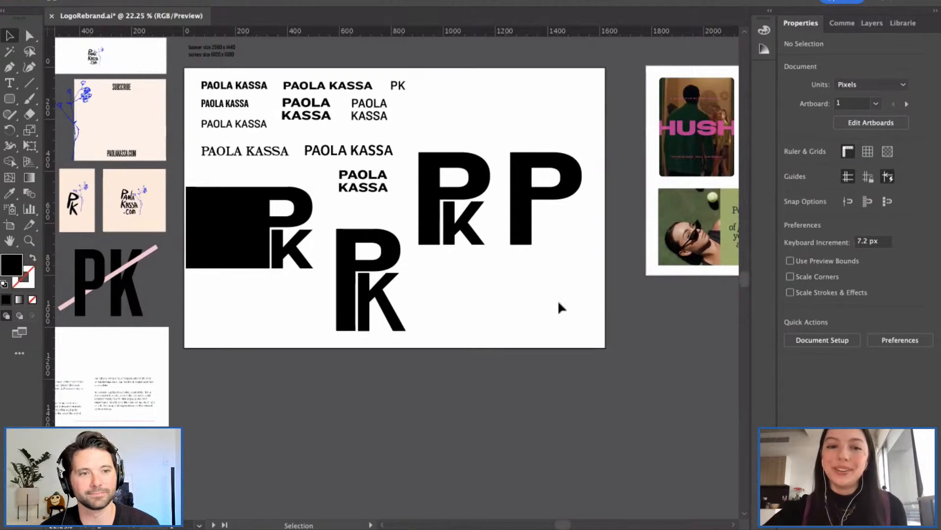
{"action": "scroll", "coordinate": [529, 289], "scroll_direction": "right", "scroll_amount": 3}
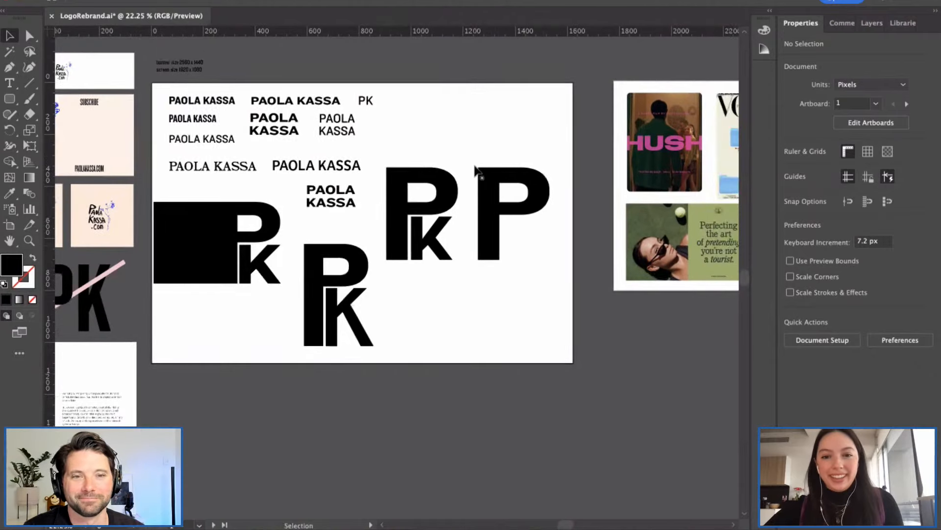
{"action": "left_click", "coordinate": [487, 175]}
{"action": "left_click", "coordinate": [492, 143]}
{"action": "scroll", "coordinate": [494, 152], "scroll_direction": "up", "scroll_amount": 2}
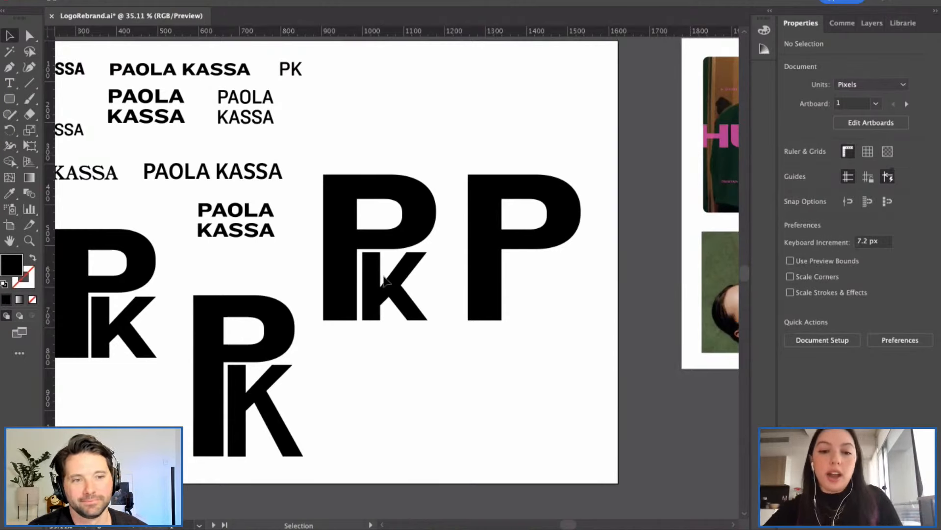
{"action": "left_click", "coordinate": [413, 278]}
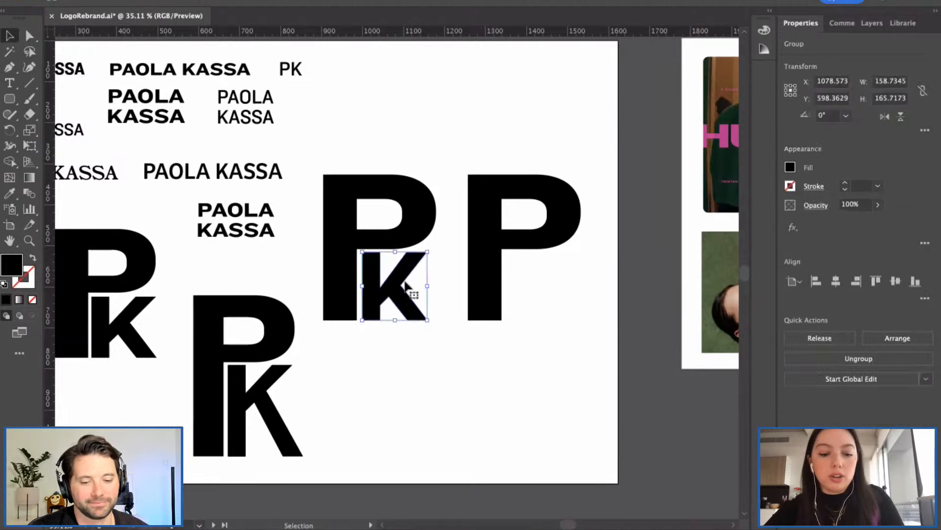
Step: Copy the neighbouring K onto the lone P and nudge it against the P's stem
{"action": "key", "text": "a"}
{"action": "left_click_drag", "start_coordinate": [407, 285], "coordinate": [537, 291]}
{"action": "left_click", "coordinate": [514, 334]}
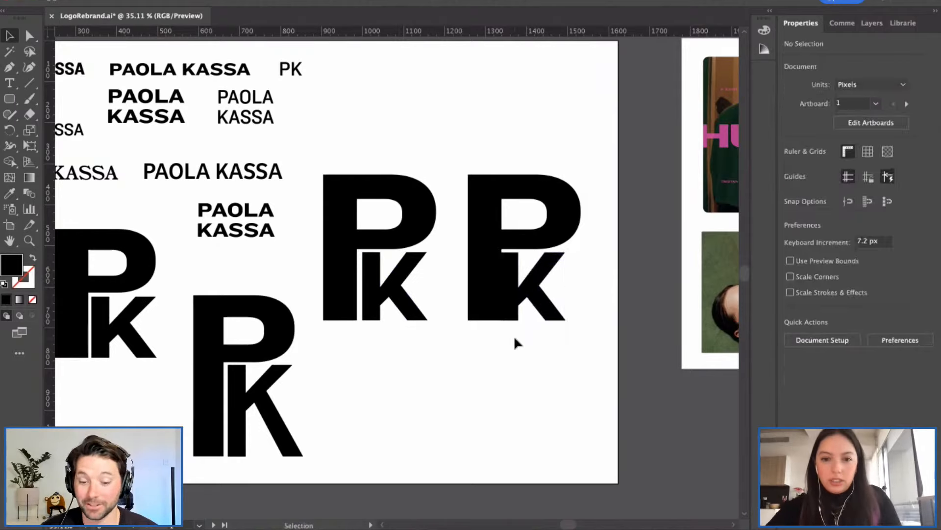
{"action": "scroll", "coordinate": [514, 334], "scroll_direction": "up", "scroll_amount": 2}
{"action": "scroll", "coordinate": [514, 334], "scroll_direction": "up", "scroll_amount": 6}
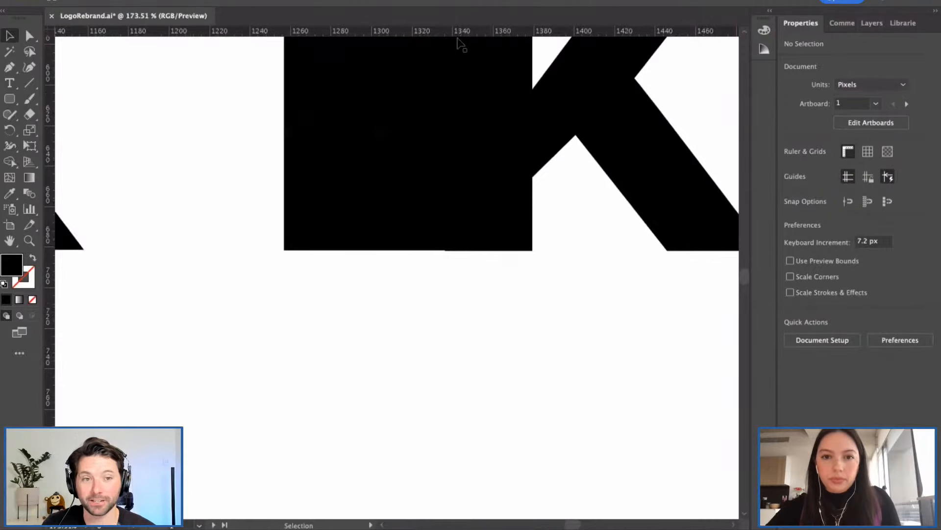
{"action": "left_click_drag", "start_coordinate": [490, 139], "coordinate": [491, 140]}
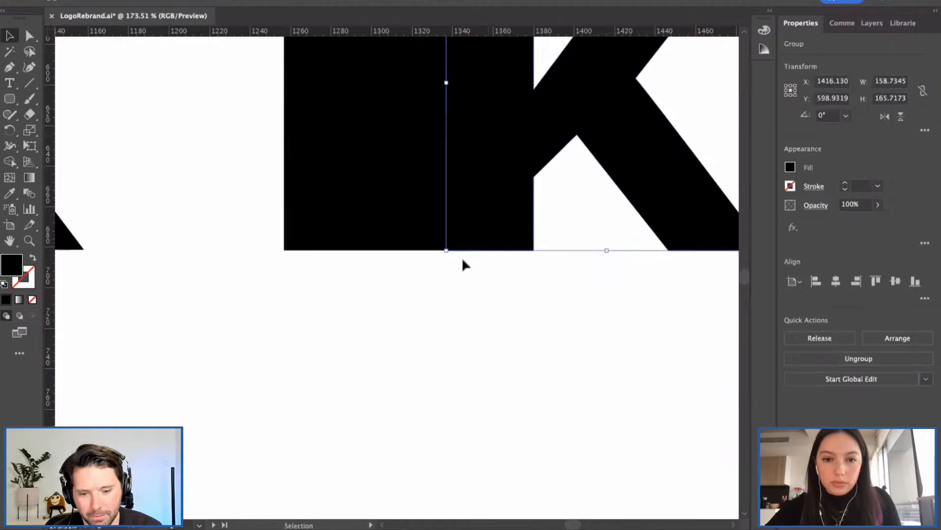
{"action": "left_click", "coordinate": [462, 259]}
{"action": "scroll", "coordinate": [462, 289], "scroll_direction": "up", "scroll_amount": 5}
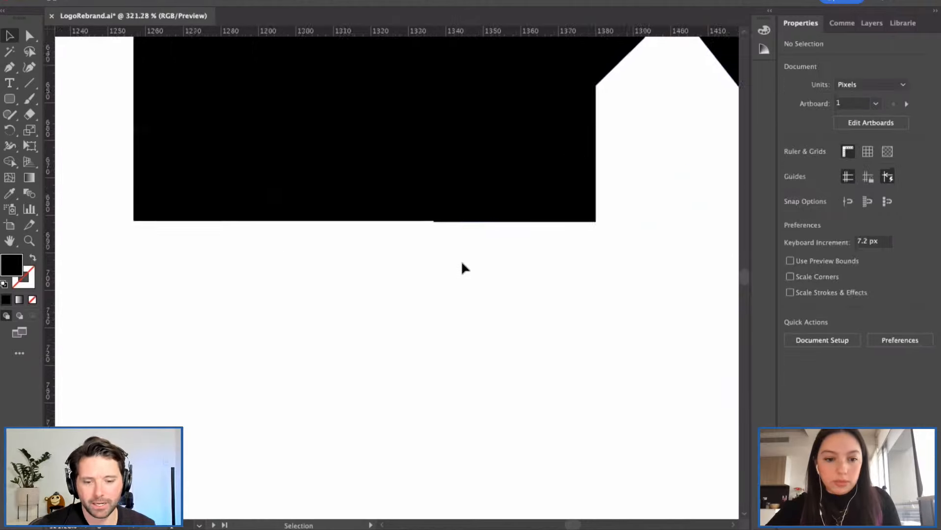
{"action": "left_click", "coordinate": [490, 168]}
{"action": "left_click", "coordinate": [471, 221]}
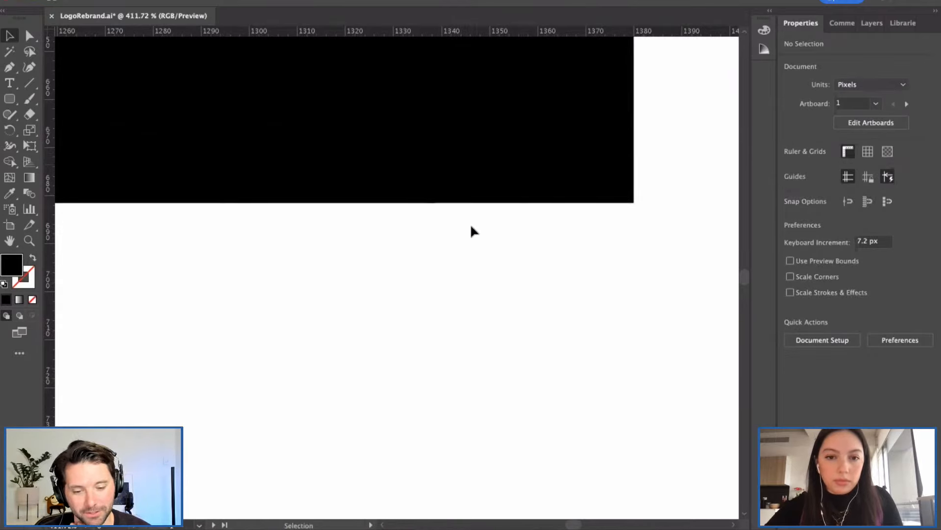
{"action": "scroll", "coordinate": [478, 162], "scroll_direction": "down", "scroll_amount": 2}
{"action": "scroll", "coordinate": [480, 167], "scroll_direction": "down", "scroll_amount": 10}
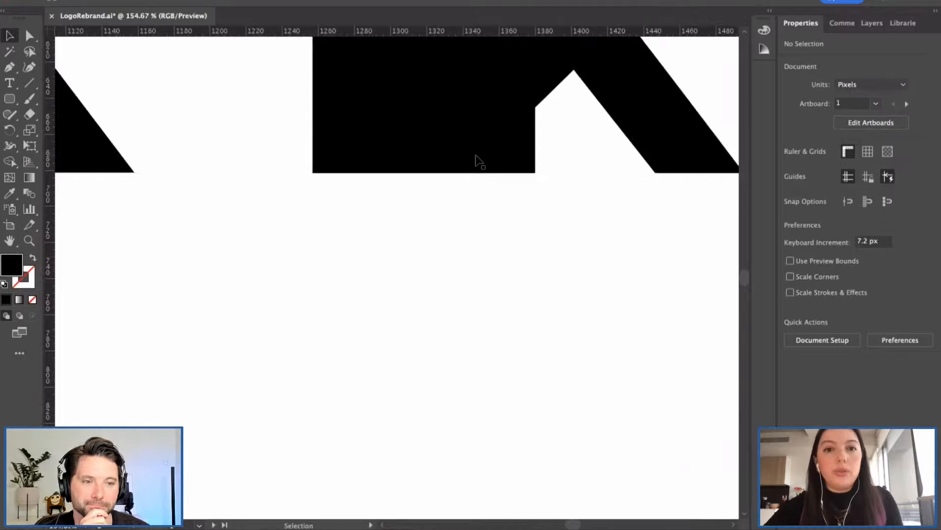
{"action": "scroll", "coordinate": [483, 172], "scroll_direction": "up", "scroll_amount": 1}
{"action": "scroll", "coordinate": [483, 172], "scroll_direction": "left", "scroll_amount": 1}
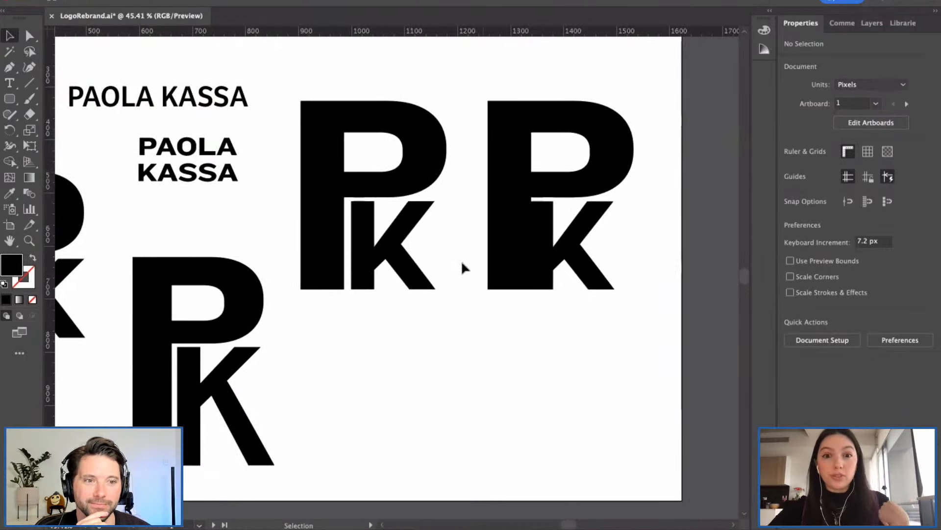
{"action": "scroll", "coordinate": [461, 260], "scroll_direction": "left", "scroll_amount": 3}
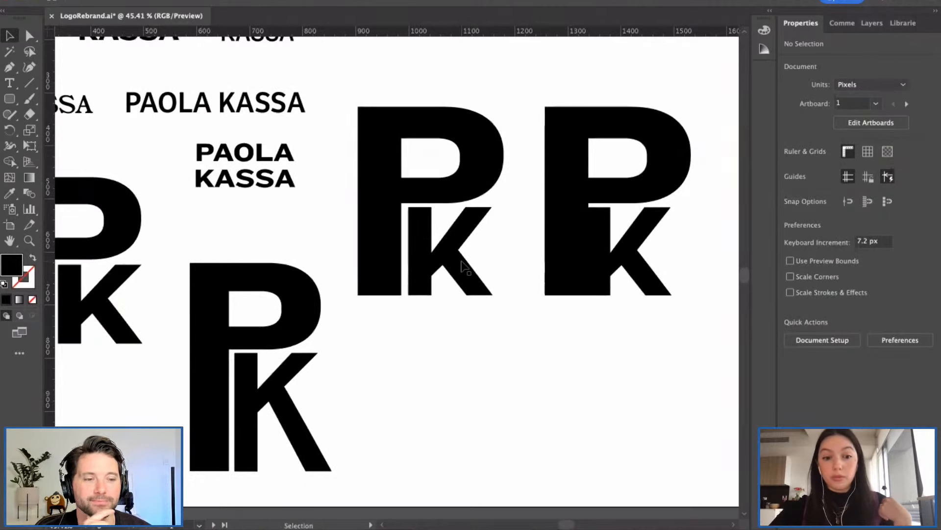
{"action": "scroll", "coordinate": [463, 267], "scroll_direction": "down", "scroll_amount": 3}
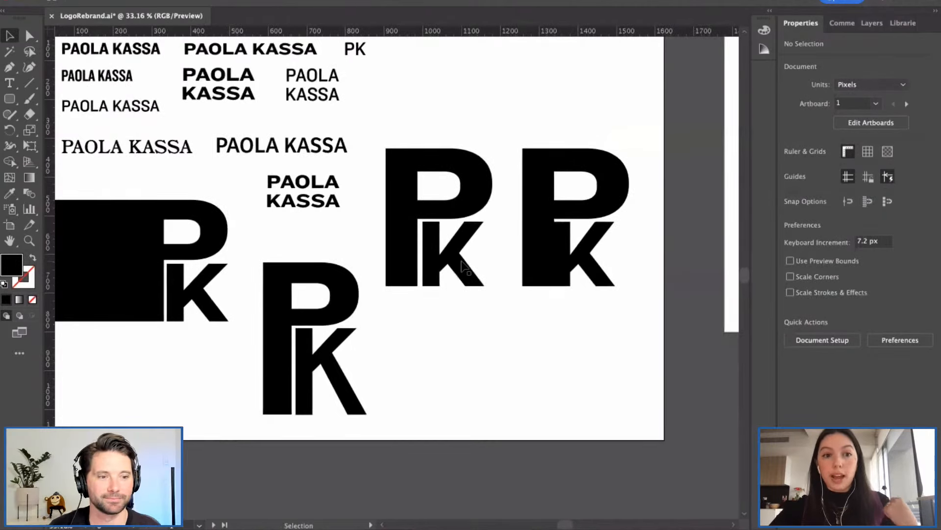
{"action": "scroll", "coordinate": [471, 280], "scroll_direction": "down", "scroll_amount": 1}
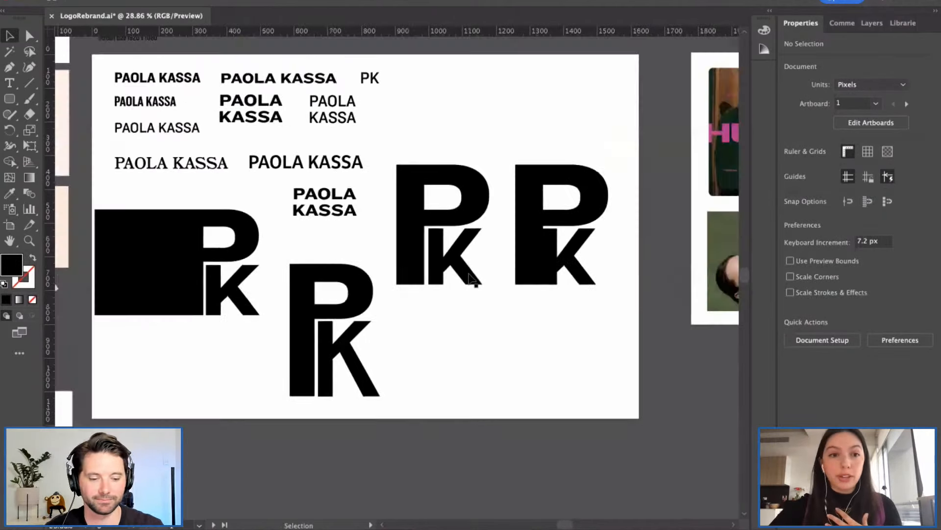
{"action": "scroll", "coordinate": [471, 280], "scroll_direction": "down", "scroll_amount": 1}
{"action": "left_click", "coordinate": [198, 189]}
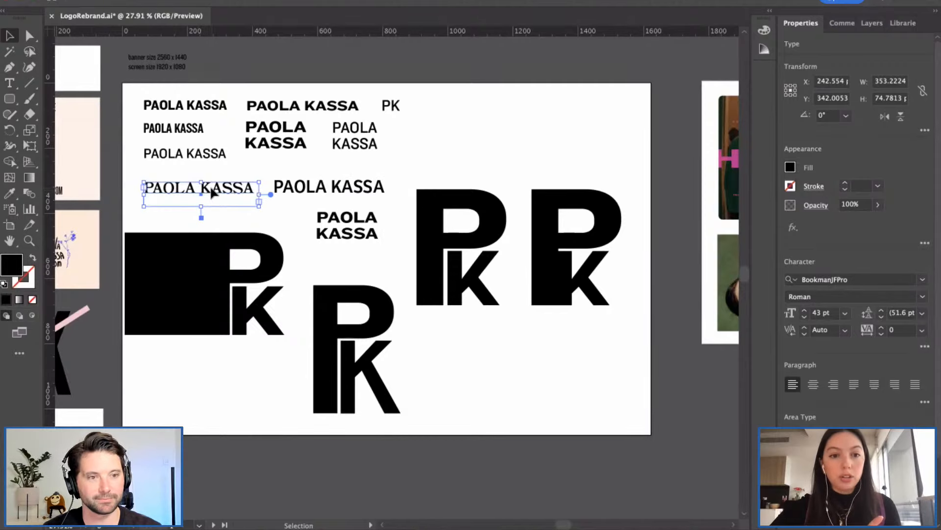
{"action": "left_click_drag", "start_coordinate": [208, 192], "coordinate": [137, 195]}
{"action": "double_click", "coordinate": [206, 189]}
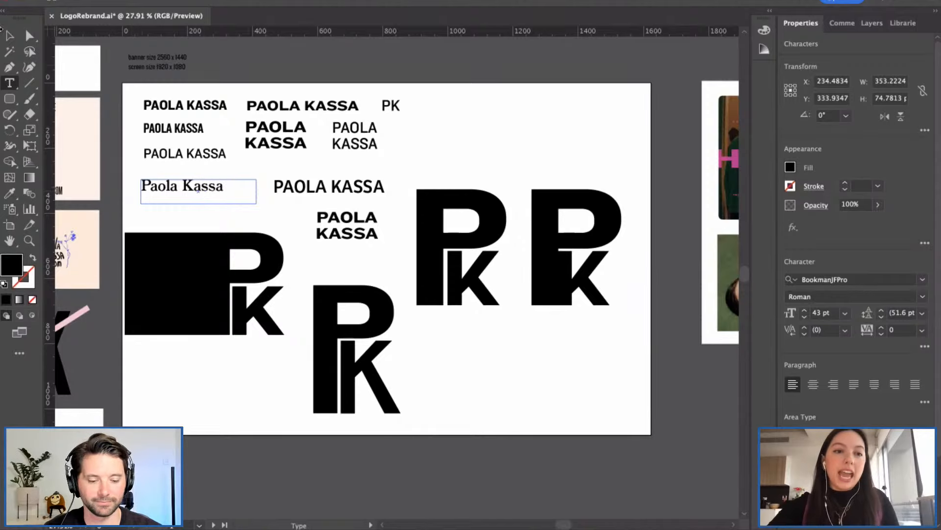
{"action": "key", "text": "Escape"}
{"action": "left_click", "coordinate": [165, 223]}
{"action": "left_click", "coordinate": [165, 182]}
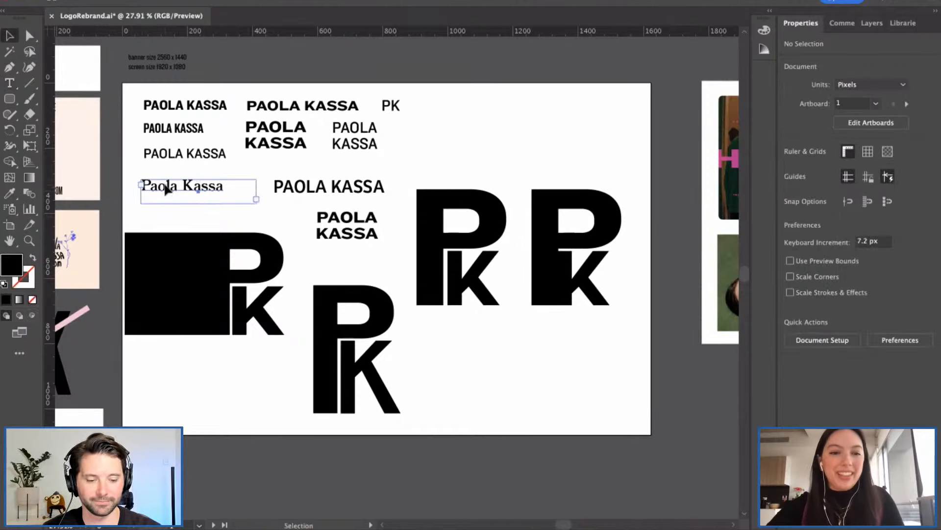
{"action": "key", "text": "super+c"}
{"action": "key", "text": "super+v"}
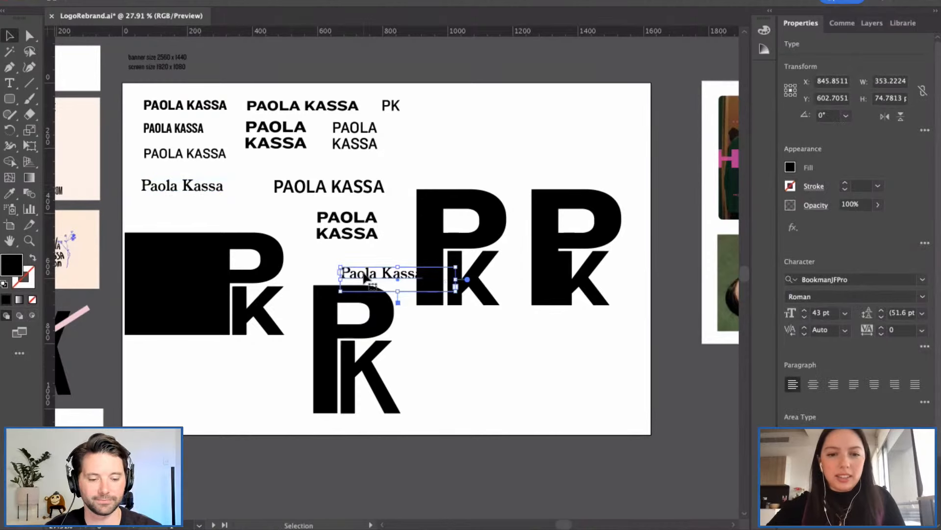
{"action": "left_click_drag", "start_coordinate": [368, 277], "coordinate": [415, 120]}
Step: Set the copied wordmark in Temeraire Italic and move it up beside the PK
{"action": "double_click", "coordinate": [454, 121]}
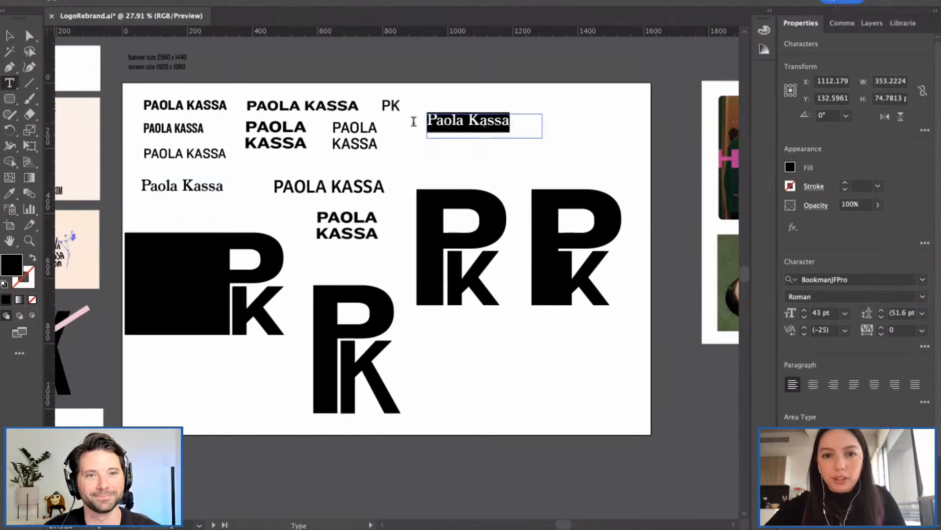
{"action": "left_click", "coordinate": [923, 282]}
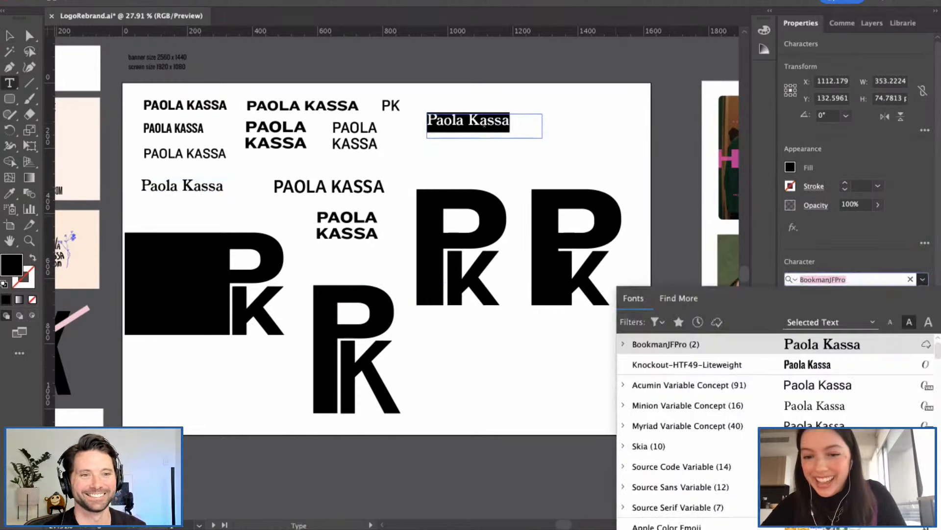
{"action": "type", "text": "term"}
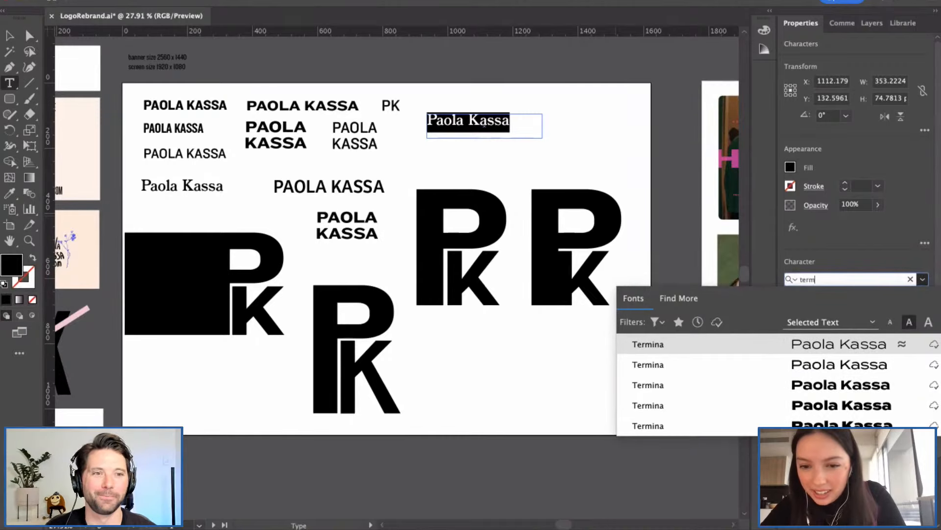
{"action": "key", "text": "BackSpace"}
{"action": "key", "text": "BackSpace"}
{"action": "type", "text": "em"}
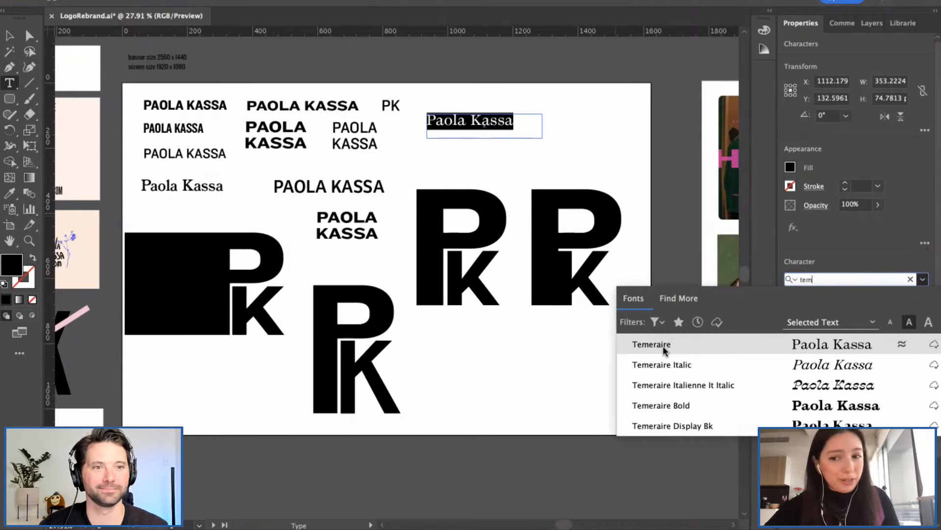
{"action": "left_click", "coordinate": [663, 364]}
{"action": "left_click", "coordinate": [498, 121]}
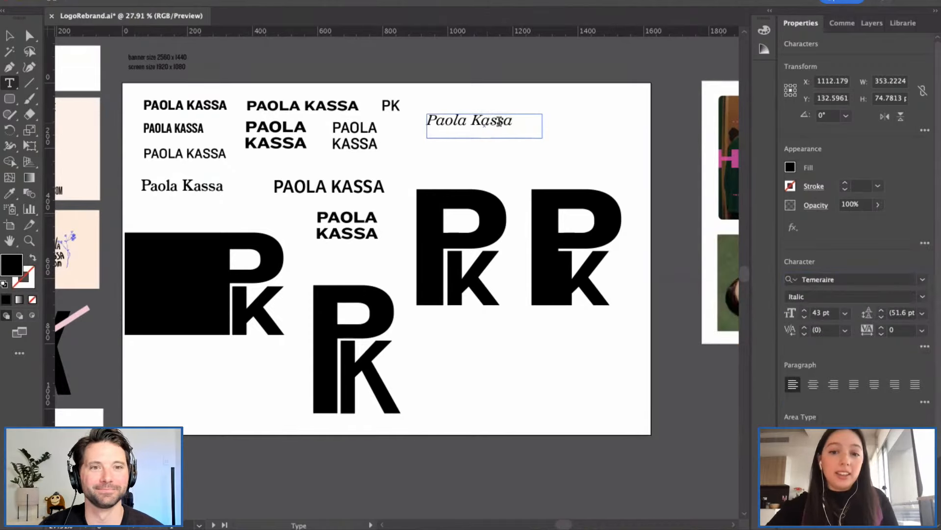
{"action": "left_click", "coordinate": [9, 36]}
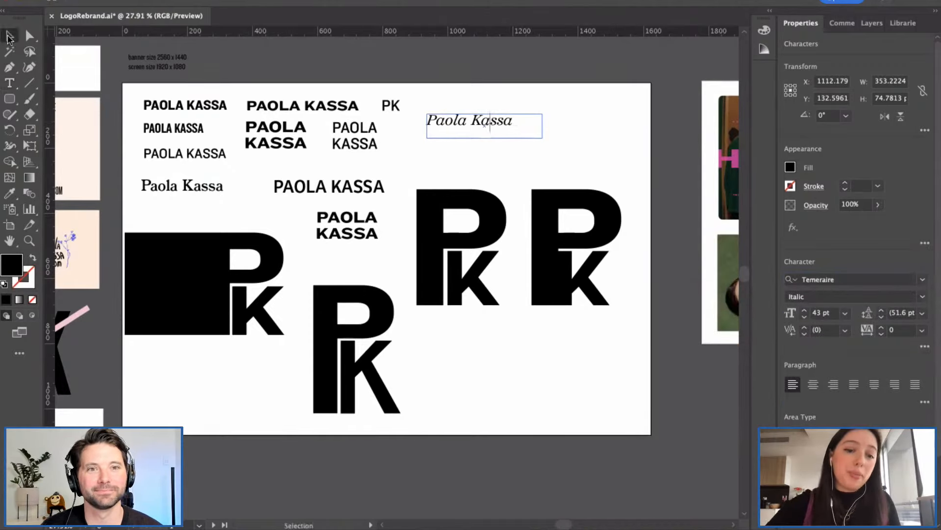
{"action": "left_click_drag", "start_coordinate": [492, 124], "coordinate": [477, 114]}
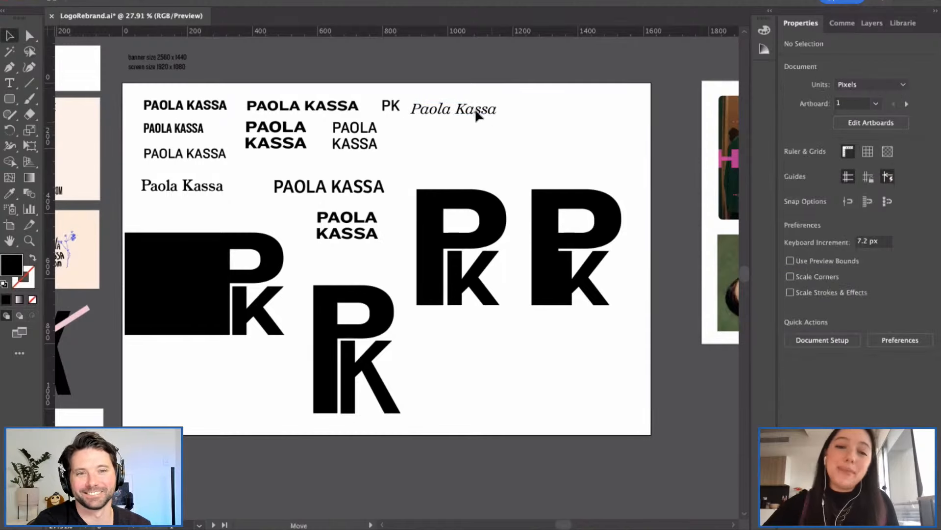
Step: Drag the right monogram's K a few pixels down so its base matches the P's stem
{"action": "left_click", "coordinate": [500, 152]}
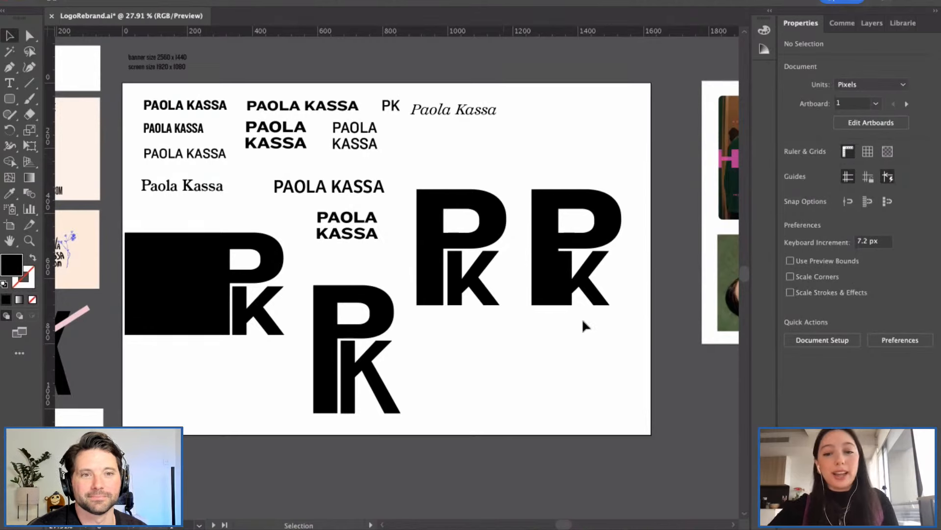
{"action": "scroll", "coordinate": [581, 318], "scroll_direction": "up", "scroll_amount": 2}
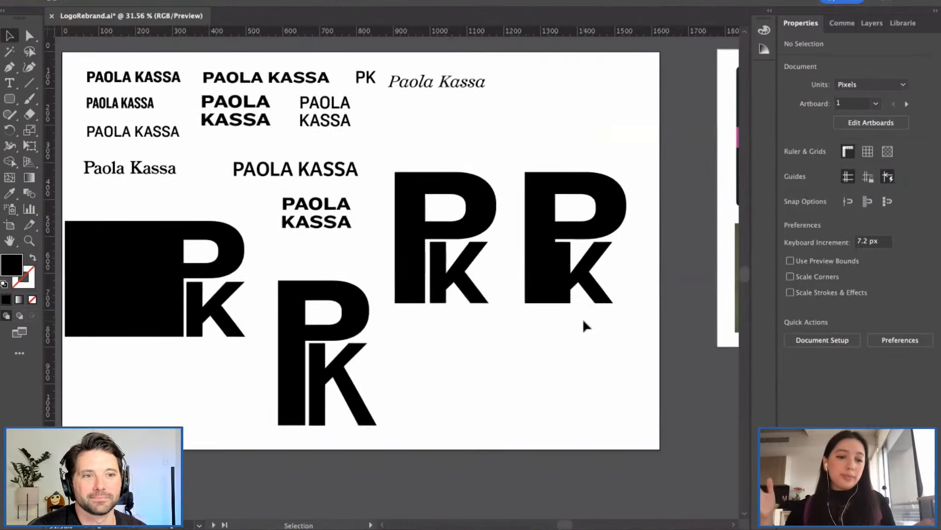
{"action": "scroll", "coordinate": [572, 320], "scroll_direction": "up", "scroll_amount": 3}
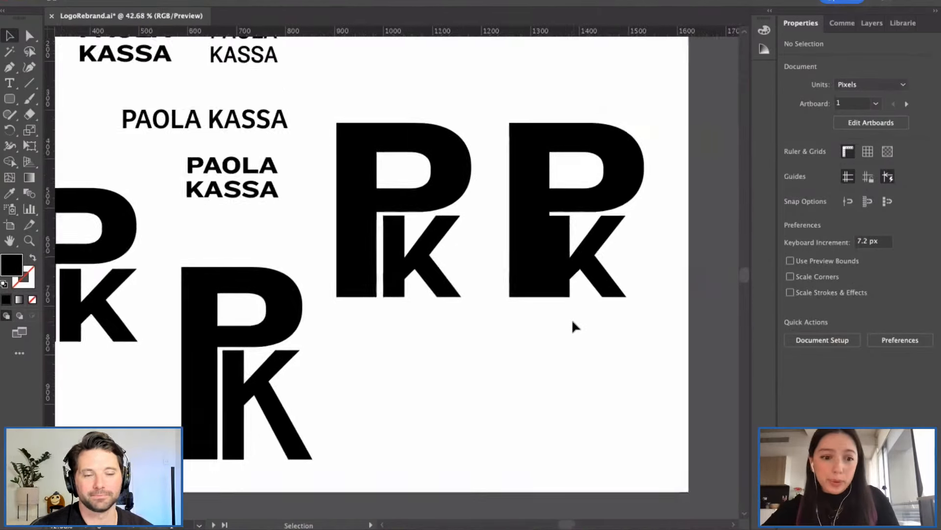
{"action": "scroll", "coordinate": [489, 240], "scroll_direction": "up", "scroll_amount": 4}
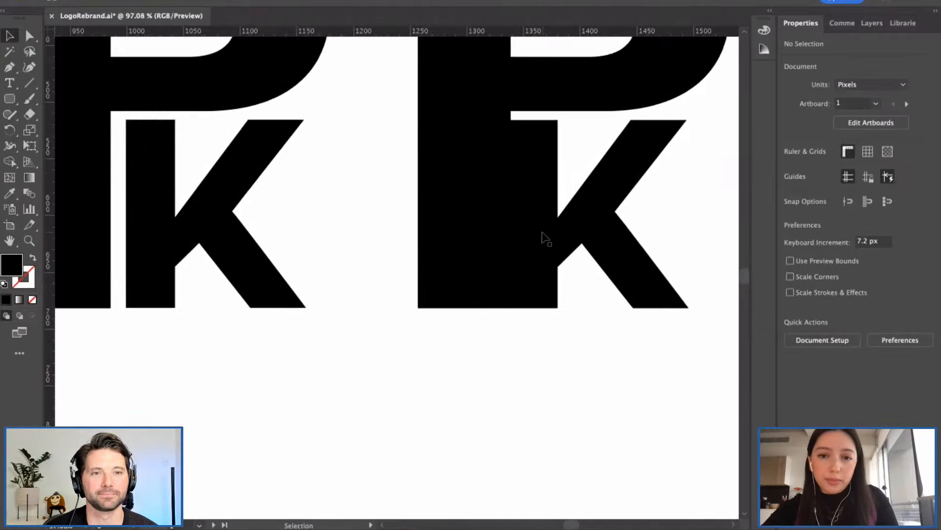
{"action": "left_click", "coordinate": [542, 237]}
{"action": "left_click", "coordinate": [517, 330]}
{"action": "scroll", "coordinate": [516, 330], "scroll_direction": "up", "scroll_amount": 3}
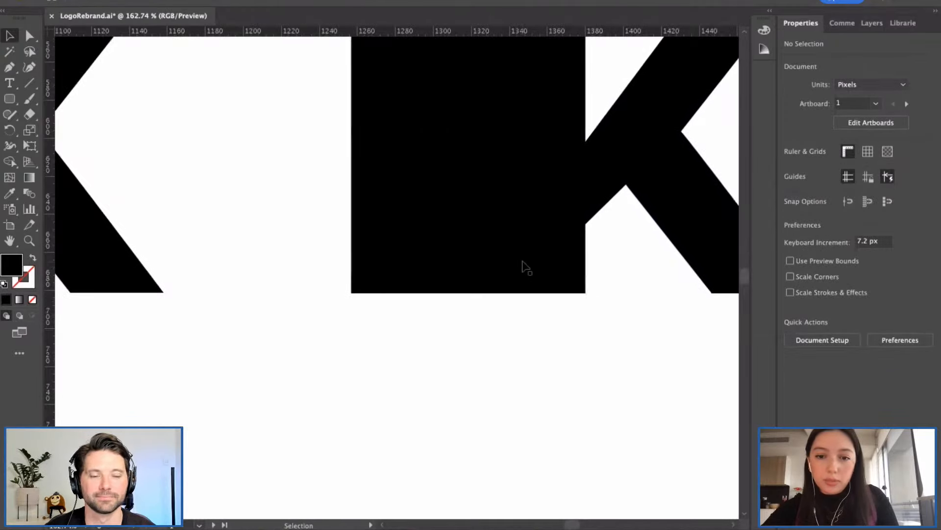
{"action": "left_click", "coordinate": [544, 249]}
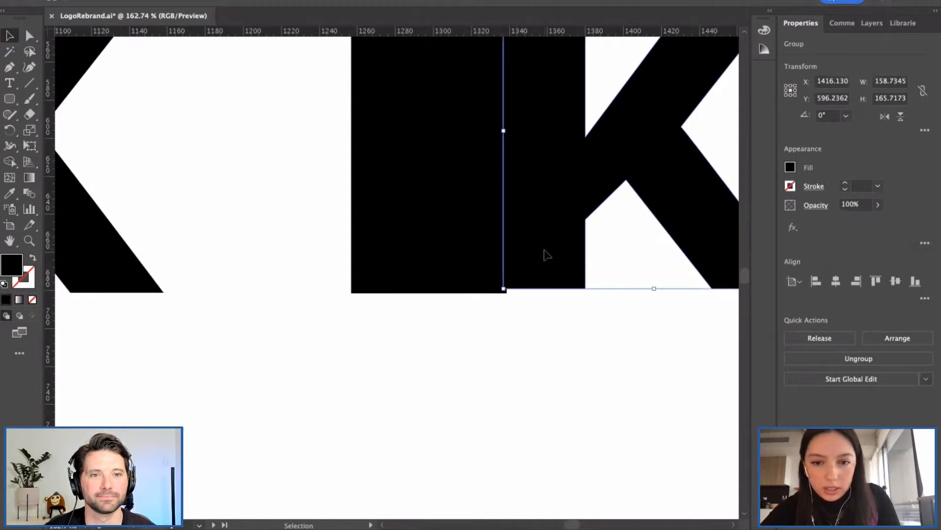
{"action": "left_click_drag", "start_coordinate": [544, 249], "coordinate": [548, 259]}
{"action": "left_click", "coordinate": [454, 339]}
{"action": "scroll", "coordinate": [454, 339], "scroll_direction": "down", "scroll_amount": 3}
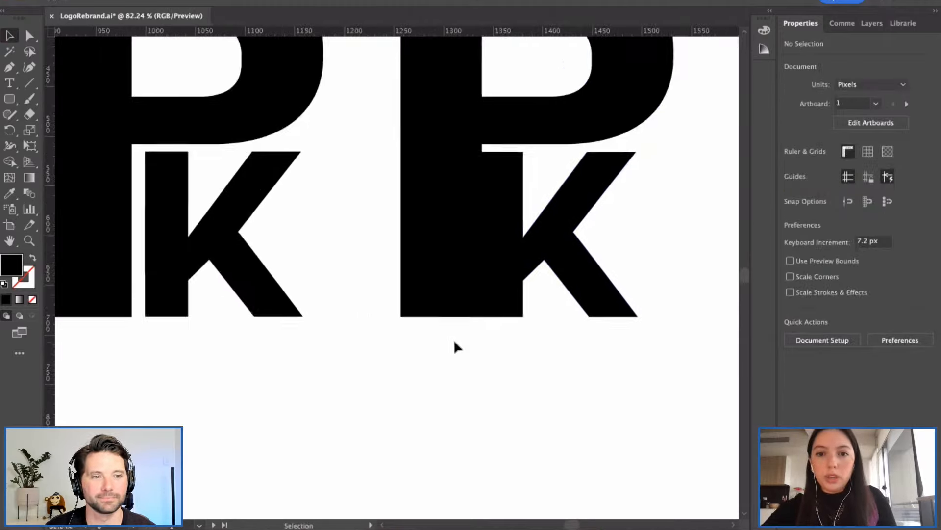
{"action": "scroll", "coordinate": [454, 339], "scroll_direction": "down", "scroll_amount": 5}
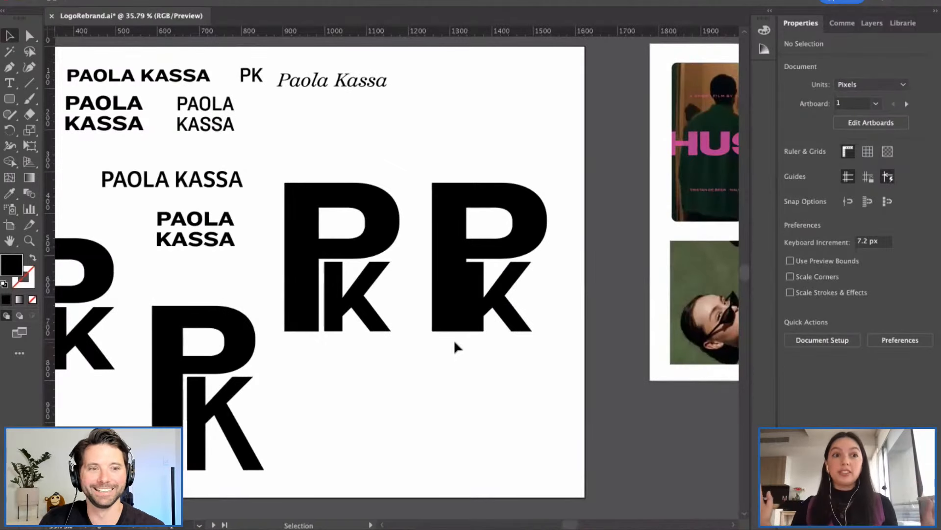
{"action": "scroll", "coordinate": [426, 345], "scroll_direction": "down", "scroll_amount": 1}
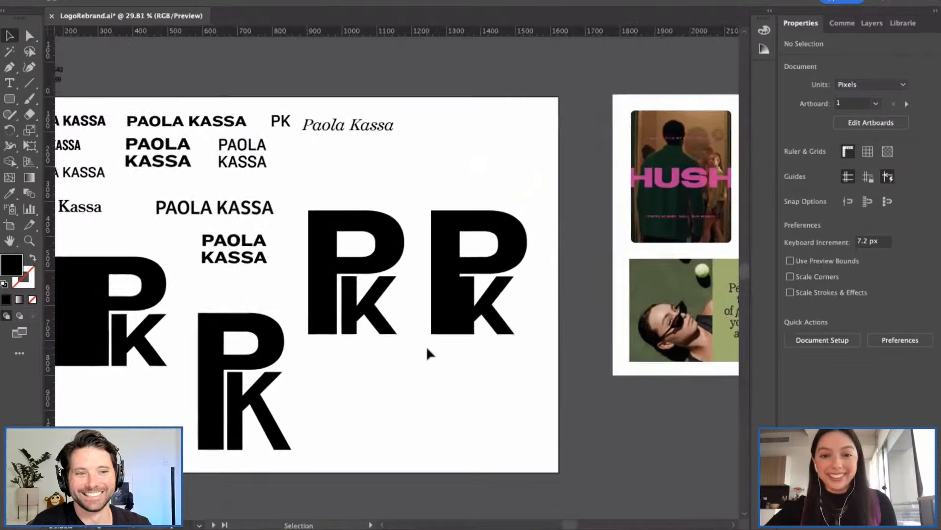
{"action": "scroll", "coordinate": [426, 346], "scroll_direction": "left", "scroll_amount": 1}
{"action": "scroll", "coordinate": [516, 268], "scroll_direction": "up", "scroll_amount": 6}
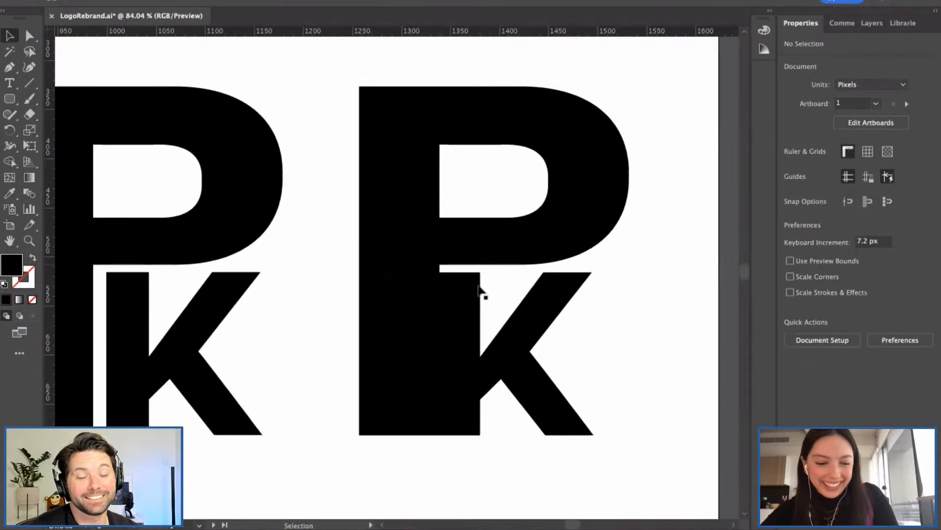
Step: Select the right monogram's K paths and the anchors between the P's bowl and K
{"action": "key", "text": "a"}
{"action": "left_click", "coordinate": [480, 284]}
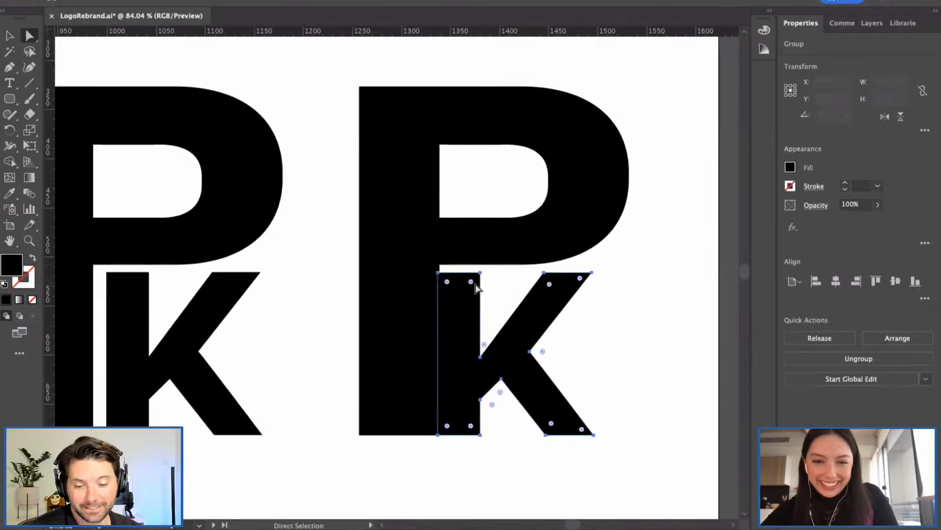
{"action": "key", "text": "v"}
{"action": "left_click", "coordinate": [405, 296]}
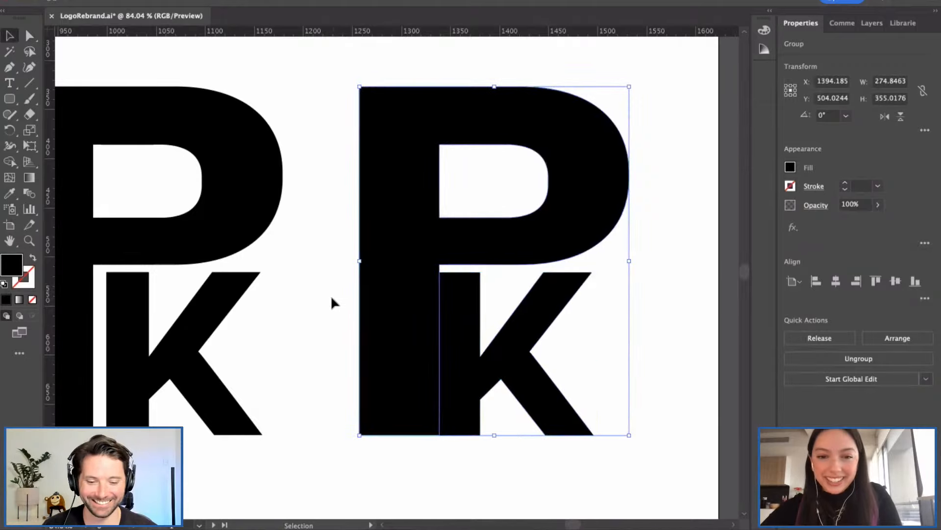
{"action": "left_click", "coordinate": [491, 278]}
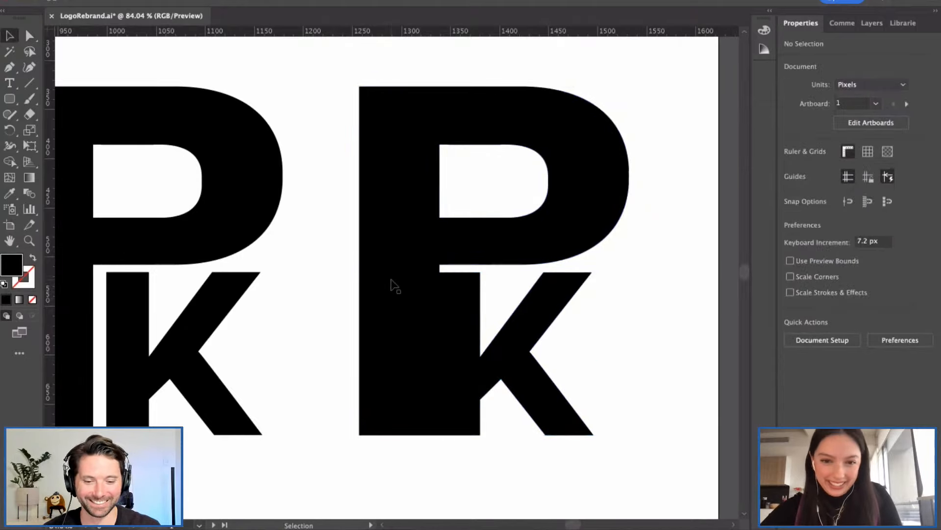
{"action": "scroll", "coordinate": [392, 280], "scroll_direction": "down", "scroll_amount": 6}
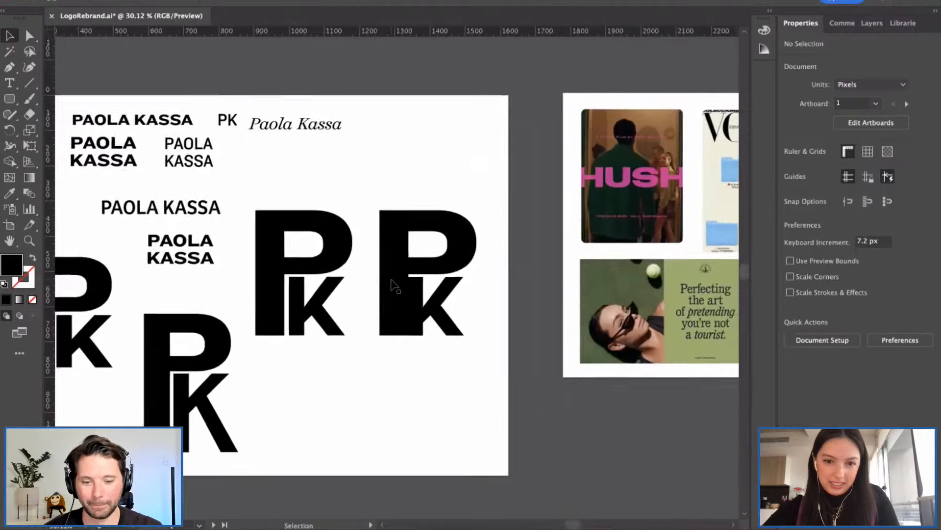
{"action": "key", "text": "a"}
{"action": "left_click", "coordinate": [436, 293]}
{"action": "scroll", "coordinate": [450, 283], "scroll_direction": "up", "scroll_amount": 3}
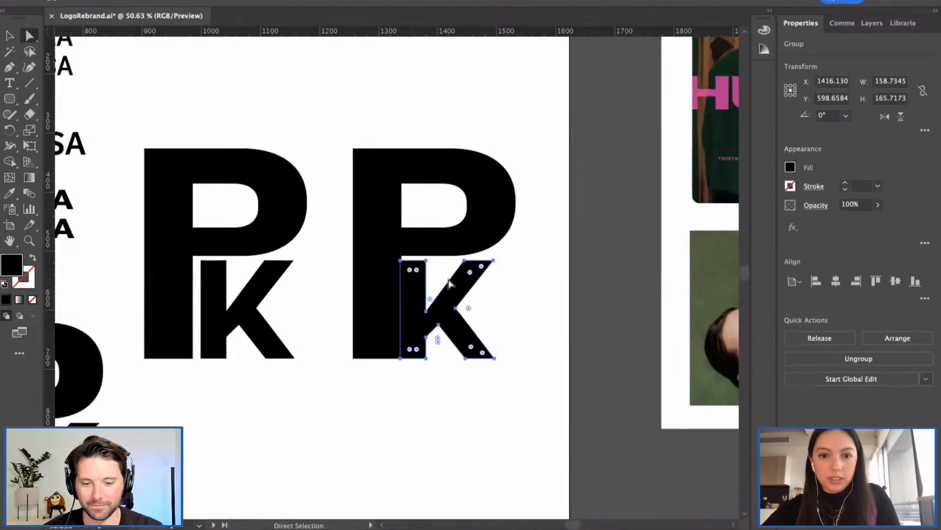
{"action": "left_click", "coordinate": [437, 273]}
{"action": "scroll", "coordinate": [433, 269], "scroll_direction": "up", "scroll_amount": 1}
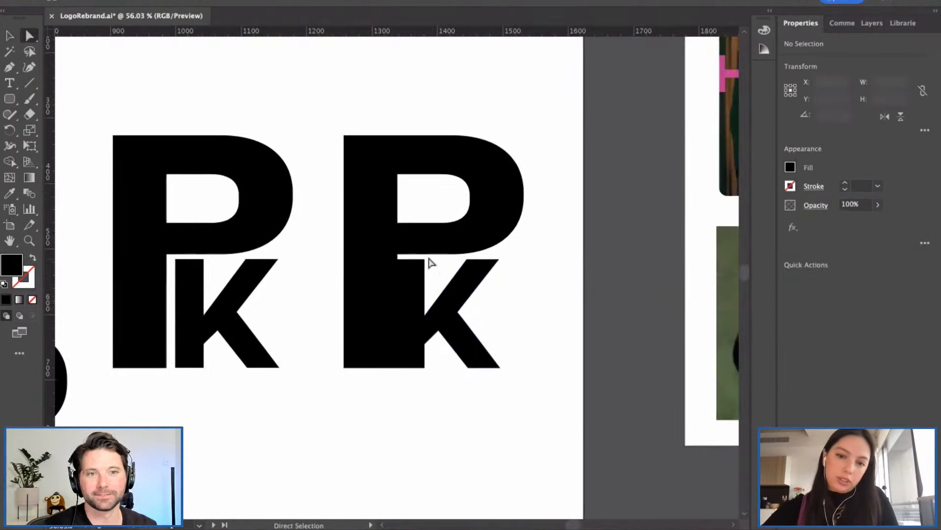
{"action": "left_click_drag", "start_coordinate": [429, 258], "coordinate": [390, 267]}
{"action": "left_click", "coordinate": [433, 268]}
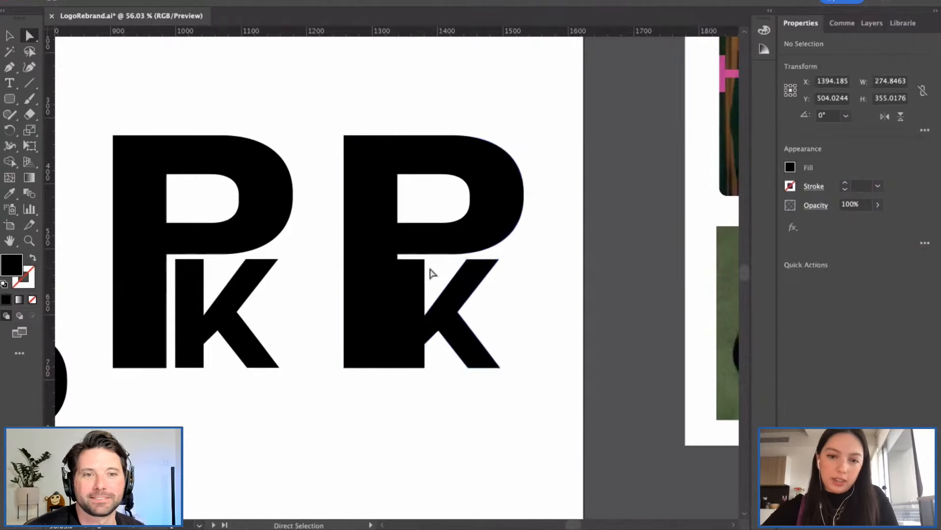
Step: Select the whole right PK group and inspect it in the Layers panel
{"action": "scroll", "coordinate": [406, 301], "scroll_direction": "down", "scroll_amount": 2}
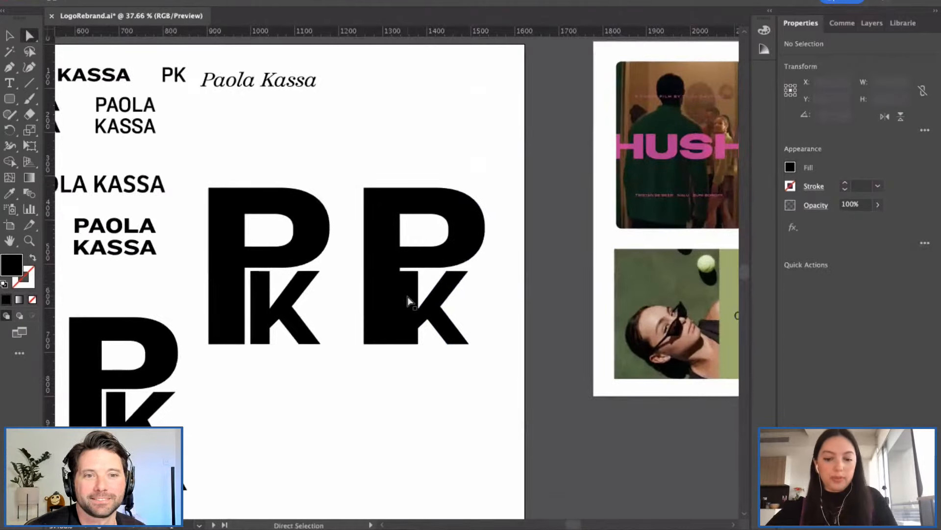
{"action": "key", "text": "v"}
{"action": "scroll", "coordinate": [411, 301], "scroll_direction": "down", "scroll_amount": 3}
{"action": "scroll", "coordinate": [411, 301], "scroll_direction": "up", "scroll_amount": 3}
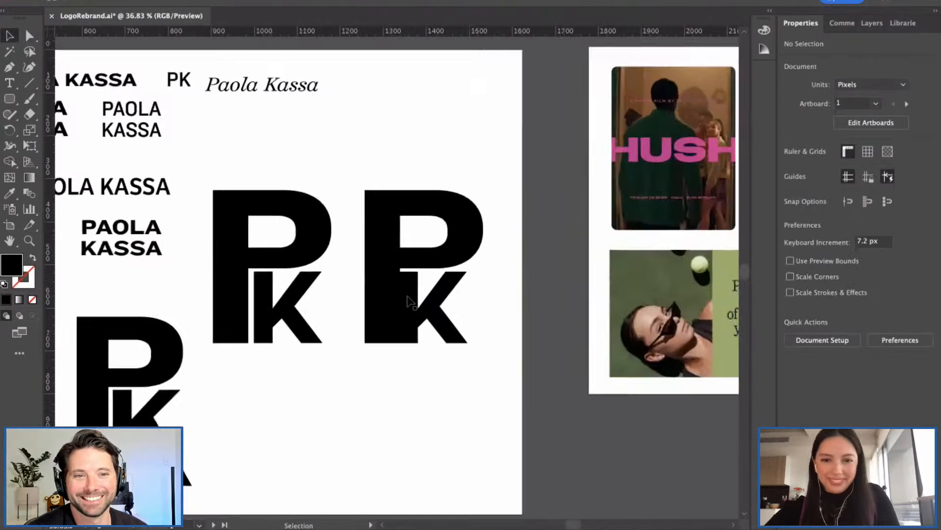
{"action": "scroll", "coordinate": [411, 302], "scroll_direction": "up", "scroll_amount": 5}
{"action": "left_click", "coordinate": [405, 273]}
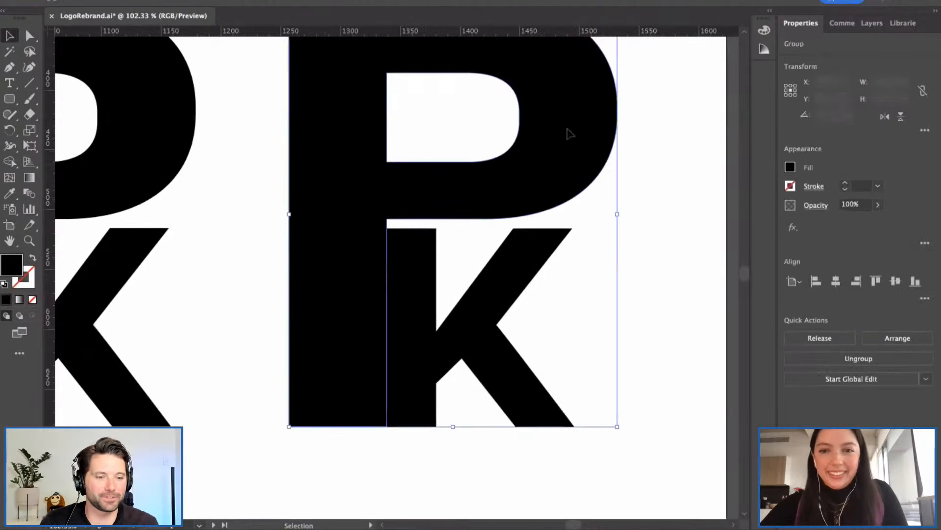
{"action": "left_click", "coordinate": [871, 23]}
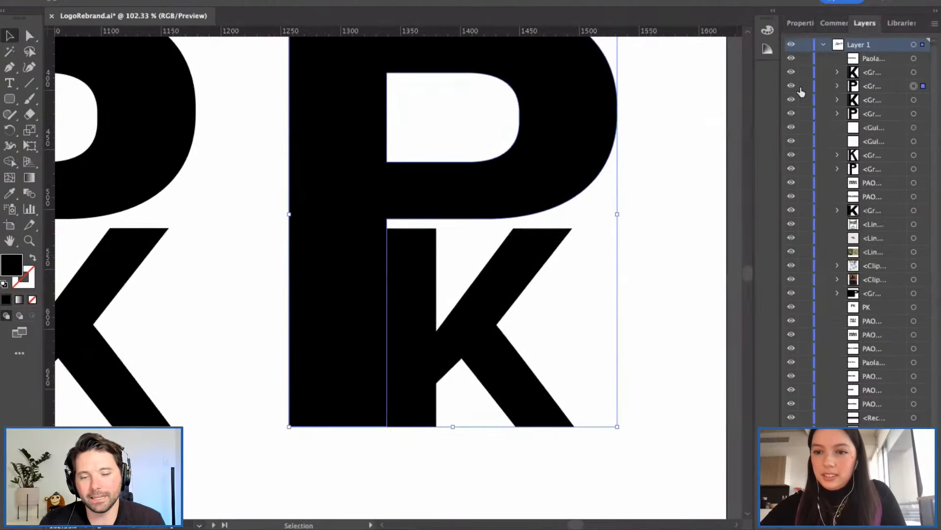
{"action": "key", "text": "super+shift+a"}
{"action": "left_click", "coordinate": [801, 24]}
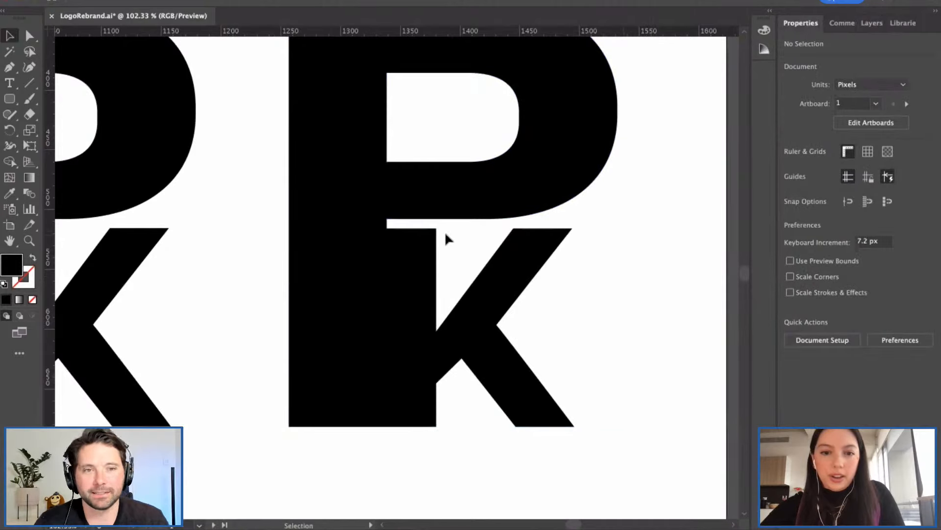
Step: Marquee-select the top anchor points of the K's stem with Direct Selection
{"action": "left_click_drag", "start_coordinate": [380, 236], "coordinate": [391, 234]}
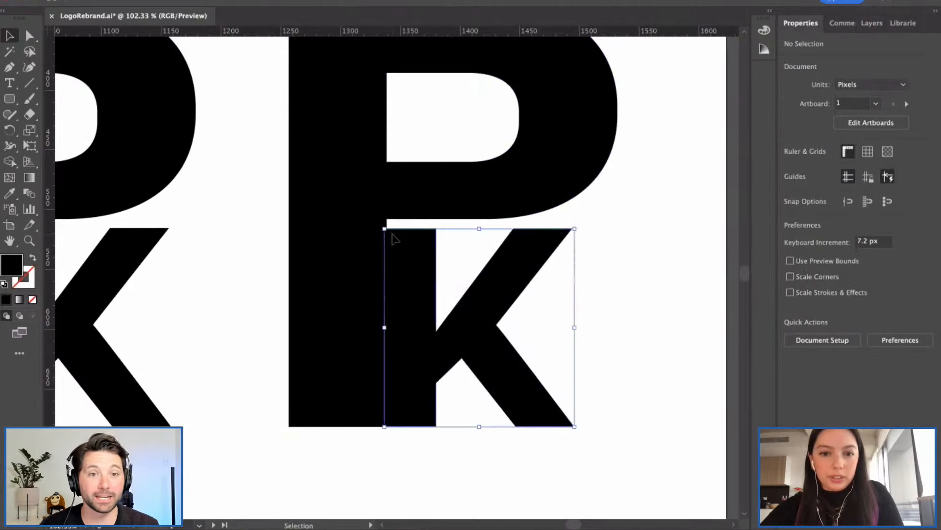
{"action": "left_click", "coordinate": [471, 234]}
{"action": "key", "text": "a"}
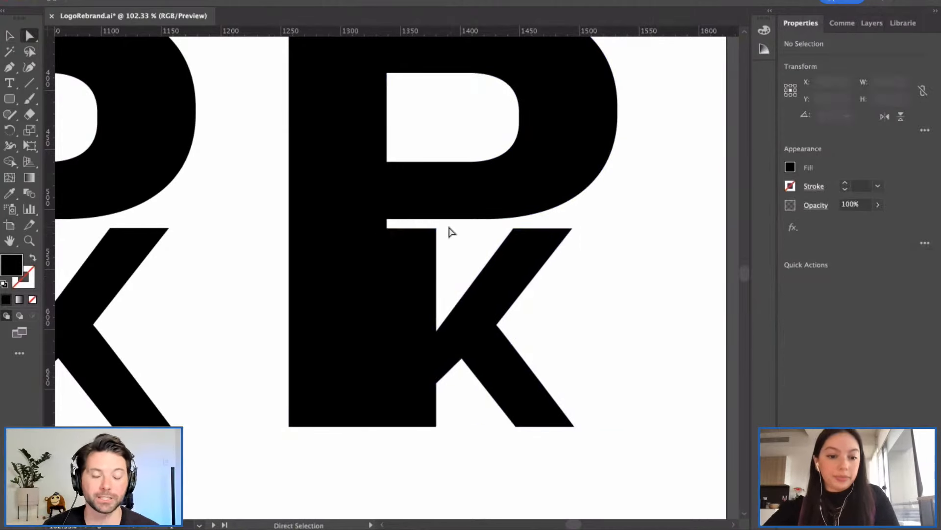
{"action": "left_click_drag", "start_coordinate": [449, 228], "coordinate": [412, 224]}
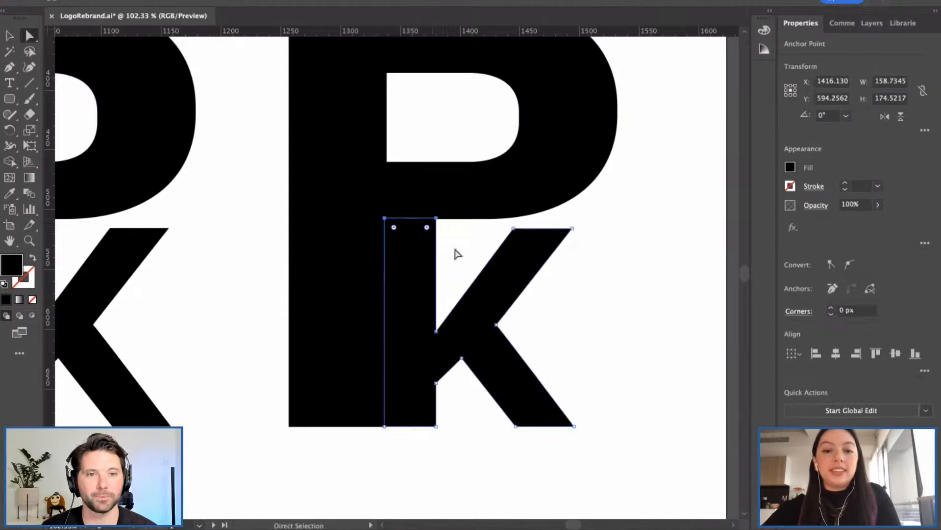
{"action": "left_click", "coordinate": [456, 254]}
{"action": "scroll", "coordinate": [322, 317], "scroll_direction": "down", "scroll_amount": 6}
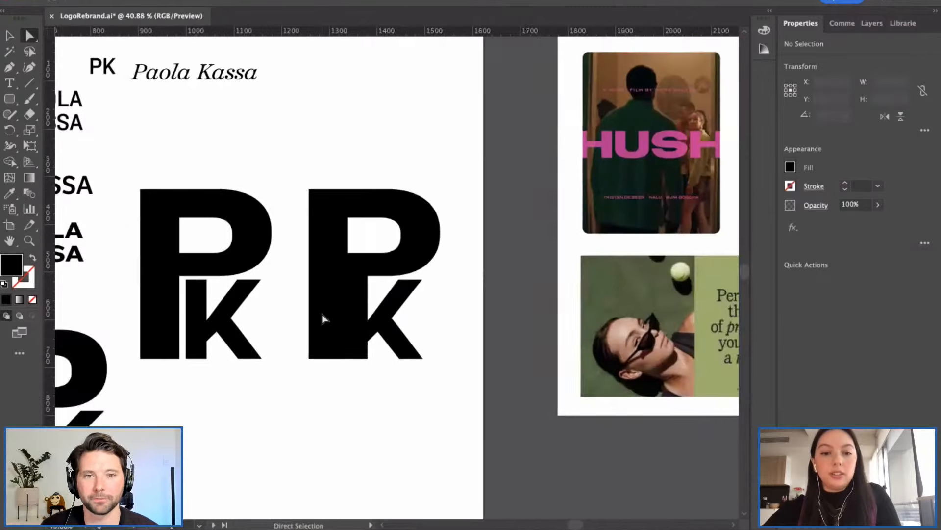
{"action": "scroll", "coordinate": [321, 317], "scroll_direction": "down", "scroll_amount": 2}
Step: Pan and zoom to about 60% on the two right-hand PK monograms for anchor editing
{"action": "key", "text": "v"}
{"action": "scroll", "coordinate": [316, 318], "scroll_direction": "down", "scroll_amount": 2}
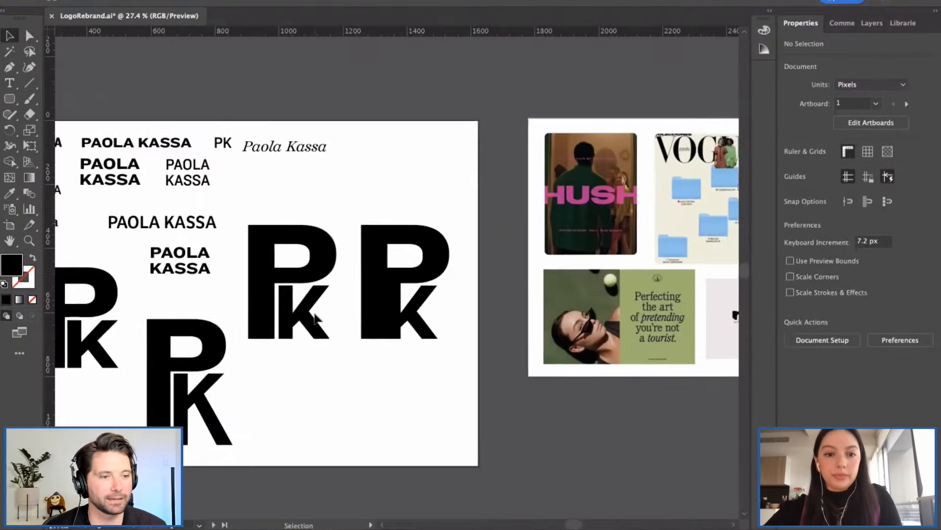
{"action": "scroll", "coordinate": [314, 318], "scroll_direction": "left", "scroll_amount": 5}
{"action": "scroll", "coordinate": [314, 318], "scroll_direction": "up", "scroll_amount": 2}
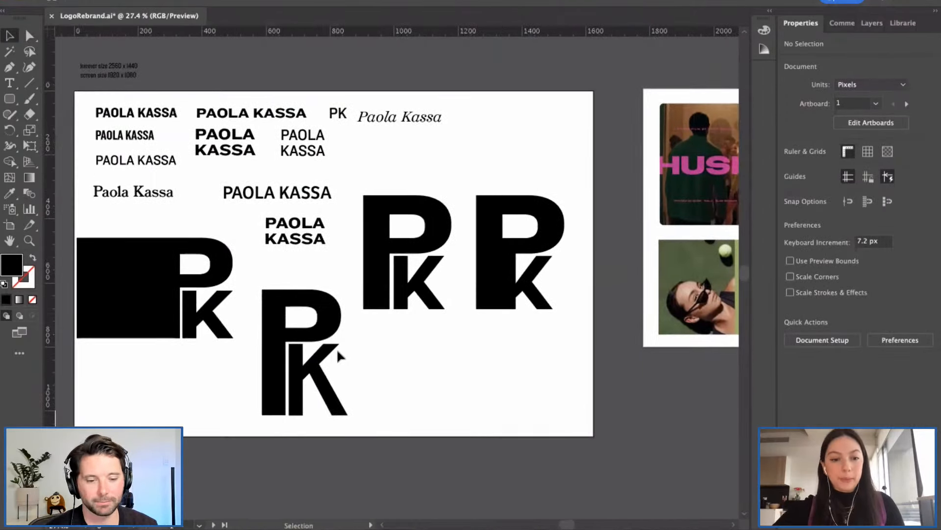
{"action": "scroll", "coordinate": [337, 351], "scroll_direction": "left", "scroll_amount": 2}
{"action": "scroll", "coordinate": [337, 351], "scroll_direction": "down", "scroll_amount": 1}
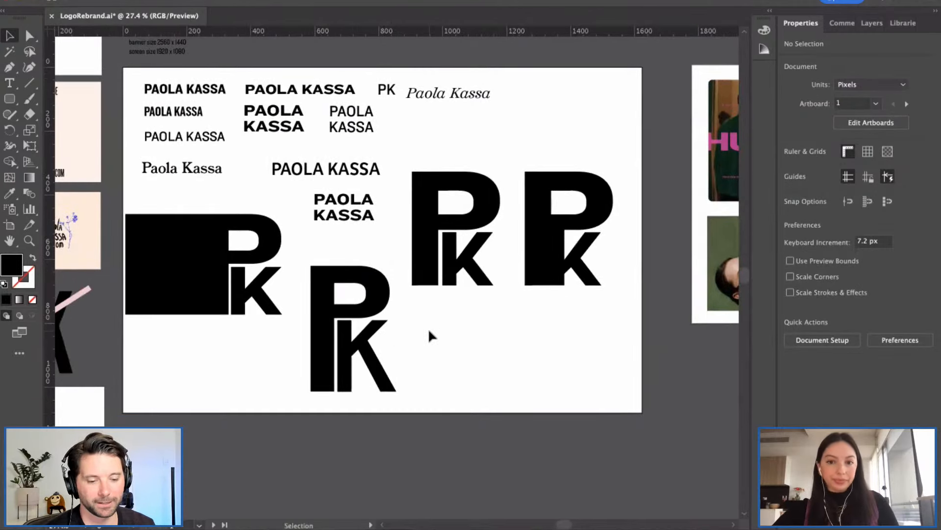
{"action": "scroll", "coordinate": [429, 328], "scroll_direction": "down", "scroll_amount": 2}
{"action": "scroll", "coordinate": [488, 328], "scroll_direction": "left", "scroll_amount": 3}
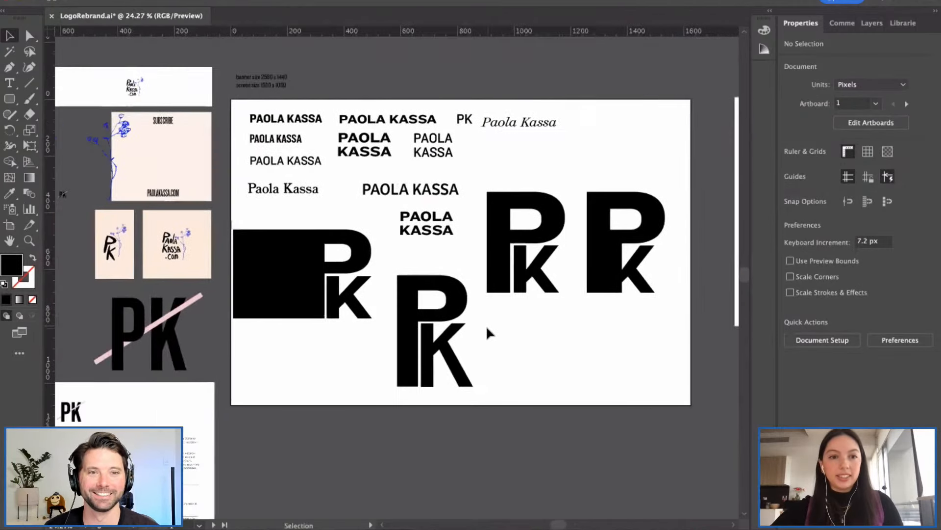
{"action": "scroll", "coordinate": [349, 355], "scroll_direction": "right", "scroll_amount": 2}
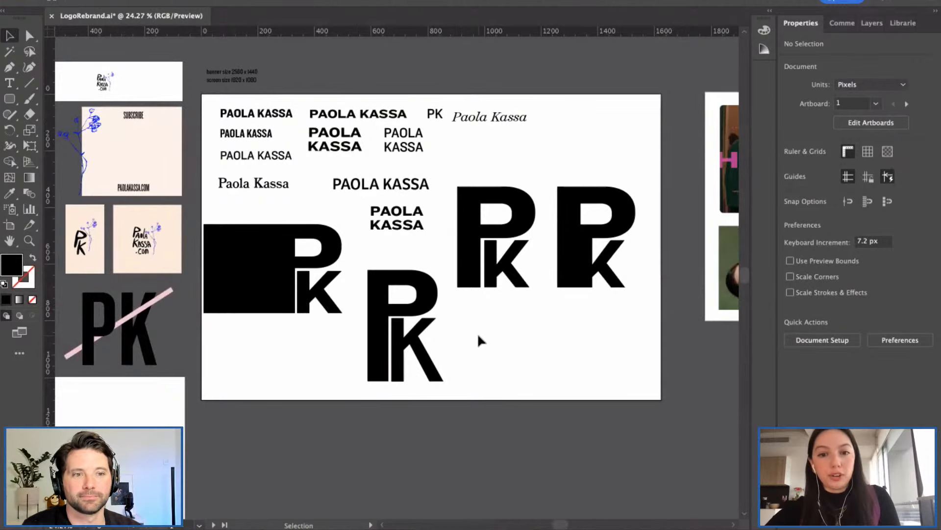
{"action": "scroll", "coordinate": [477, 332], "scroll_direction": "right", "scroll_amount": 2}
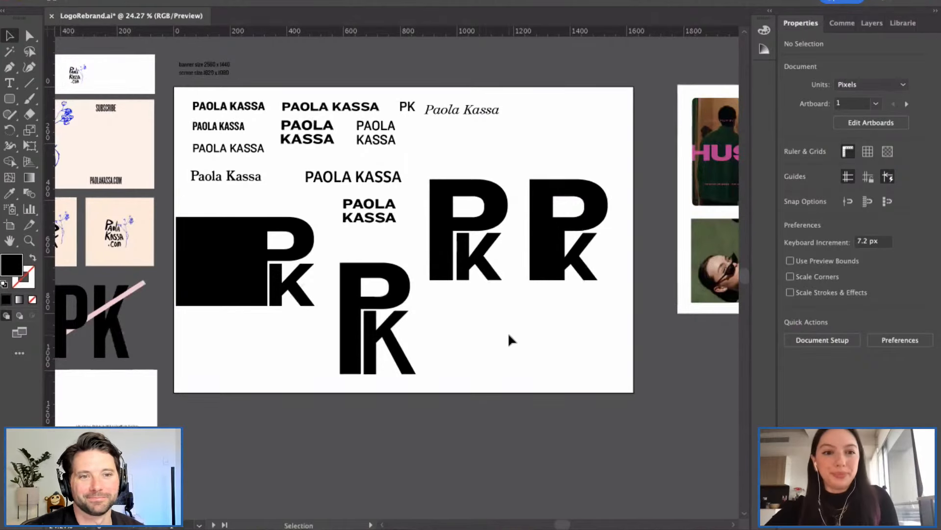
{"action": "scroll", "coordinate": [509, 337], "scroll_direction": "right", "scroll_amount": 2}
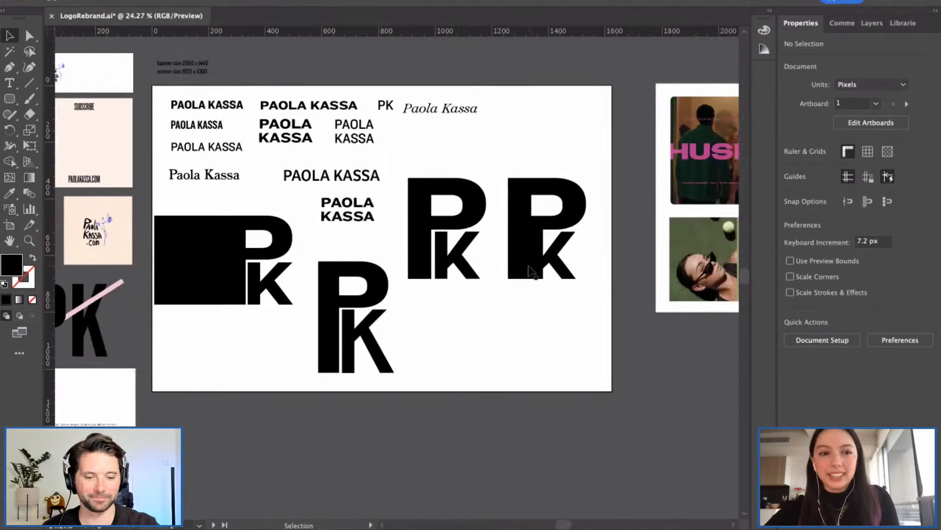
{"action": "scroll", "coordinate": [548, 264], "scroll_direction": "up", "scroll_amount": 5}
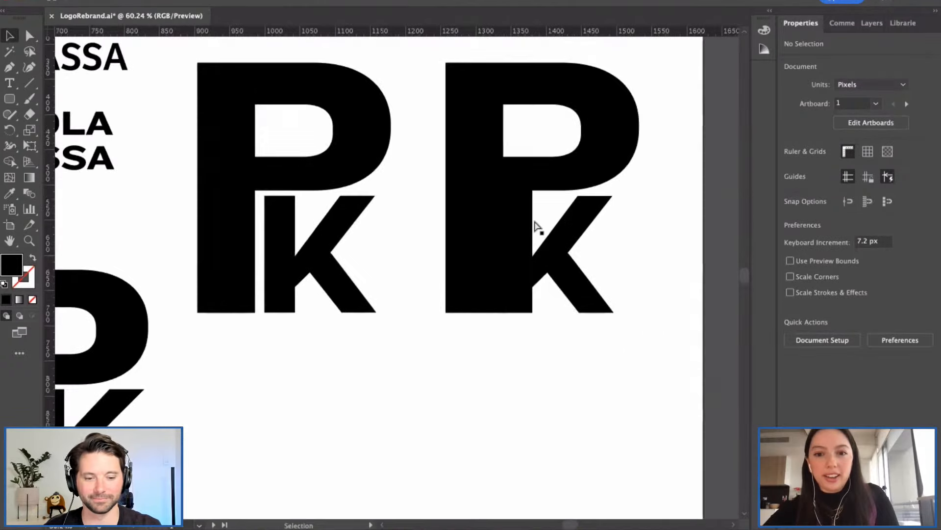
{"action": "key", "text": "a"}
{"action": "left_click", "coordinate": [513, 227]}
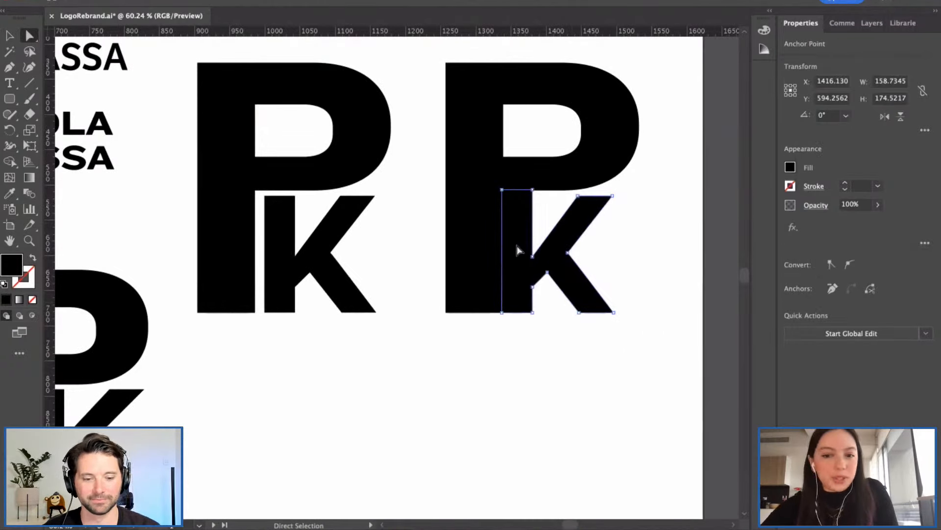
{"action": "left_click_drag", "start_coordinate": [537, 221], "coordinate": [519, 308]}
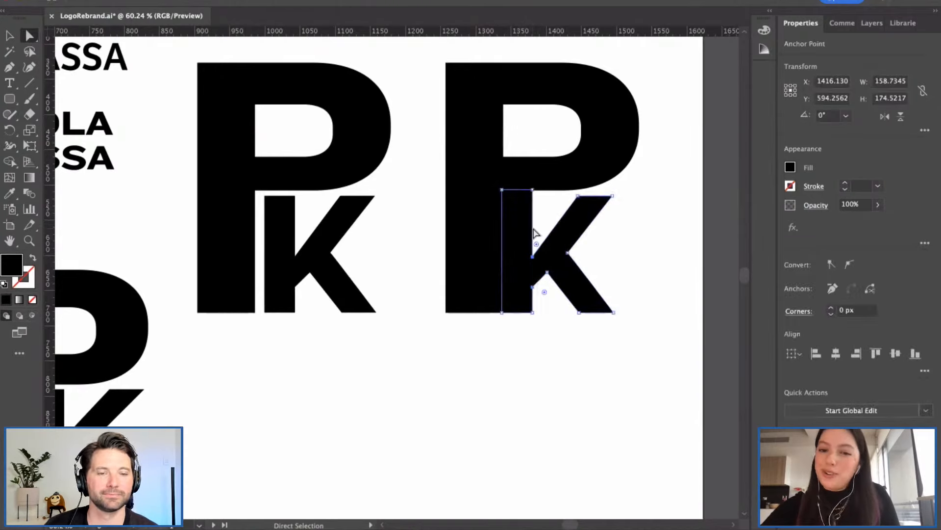
{"action": "left_click_drag", "start_coordinate": [533, 230], "coordinate": [519, 236]}
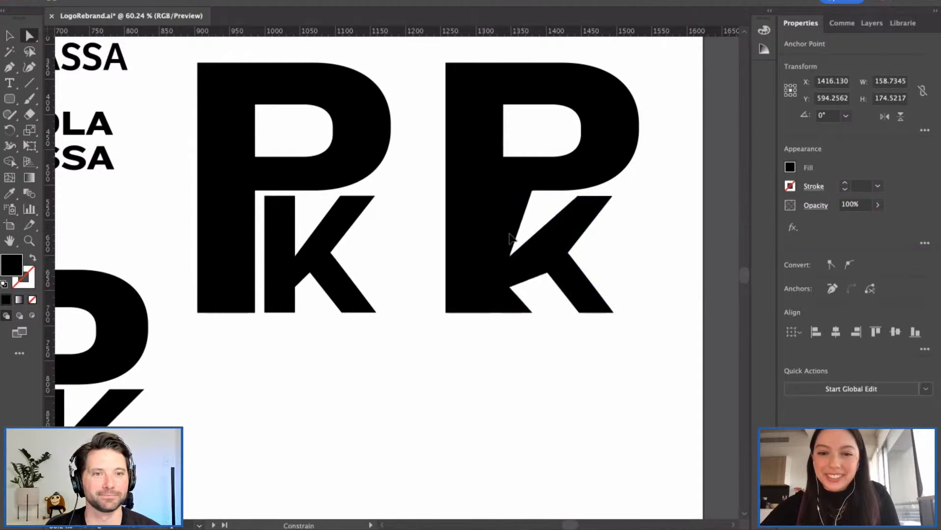
{"action": "key", "text": "ctrl+z"}
{"action": "left_click", "coordinate": [548, 387]}
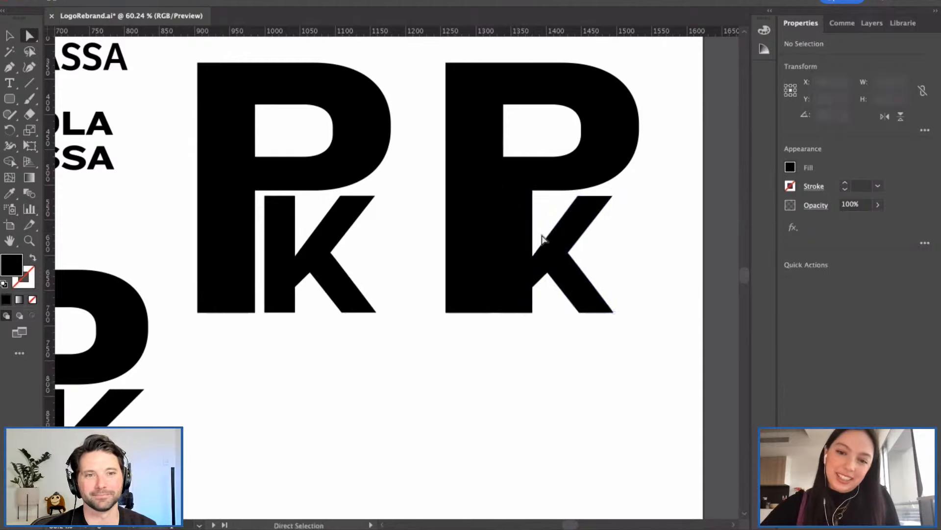
{"action": "left_click", "coordinate": [521, 236]}
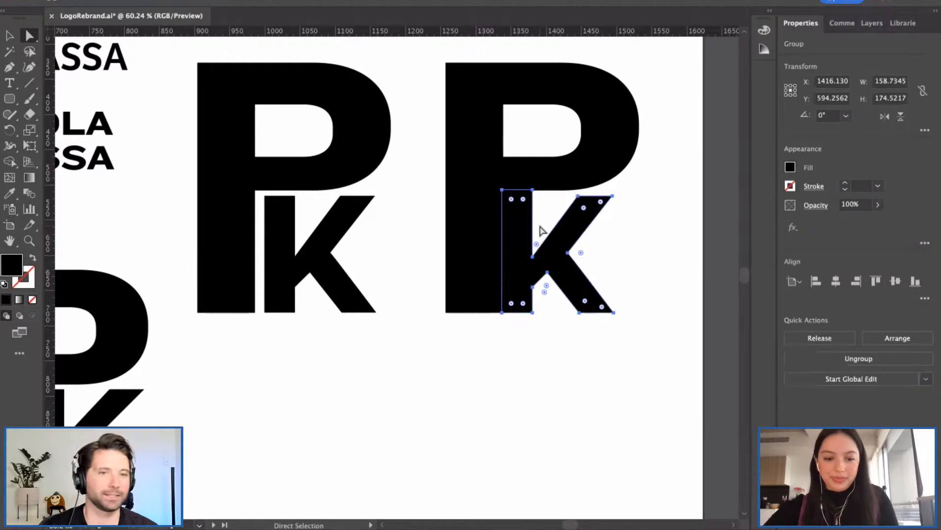
{"action": "key", "text": "v"}
{"action": "key", "text": "ctrl+shift+a"}
{"action": "scroll", "coordinate": [540, 230], "scroll_direction": "down", "scroll_amount": 2}
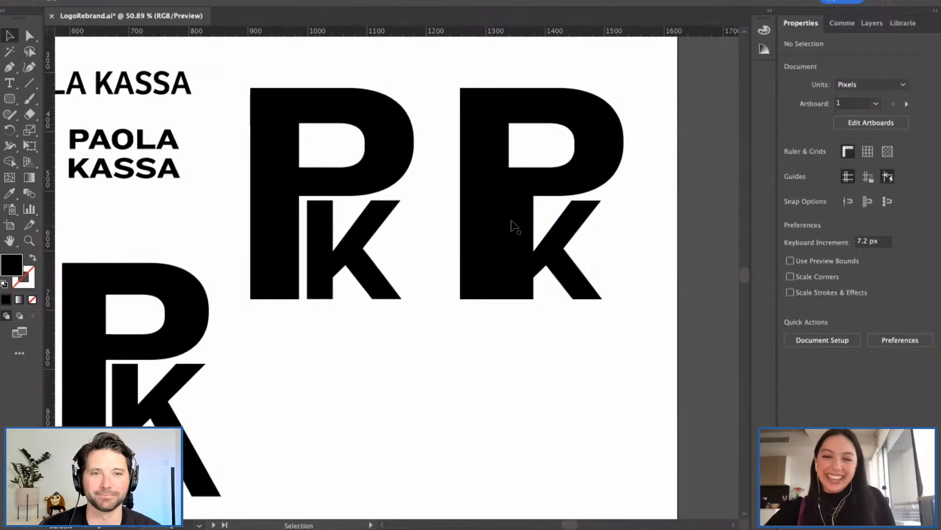
{"action": "scroll", "coordinate": [482, 231], "scroll_direction": "down", "scroll_amount": 2}
{"action": "key", "text": "a"}
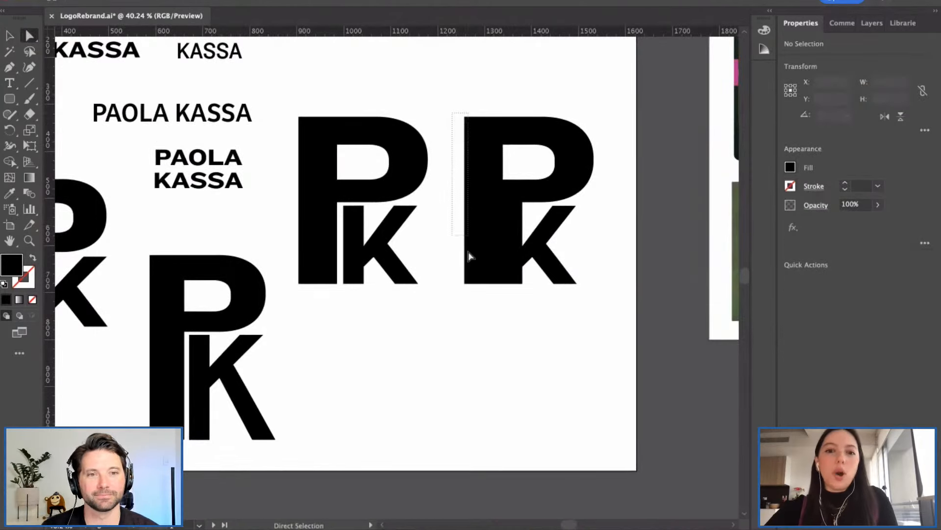
Step: Select the right P's left stem anchors and nudge them right to narrow the stem
{"action": "left_click", "coordinate": [880, 25]}
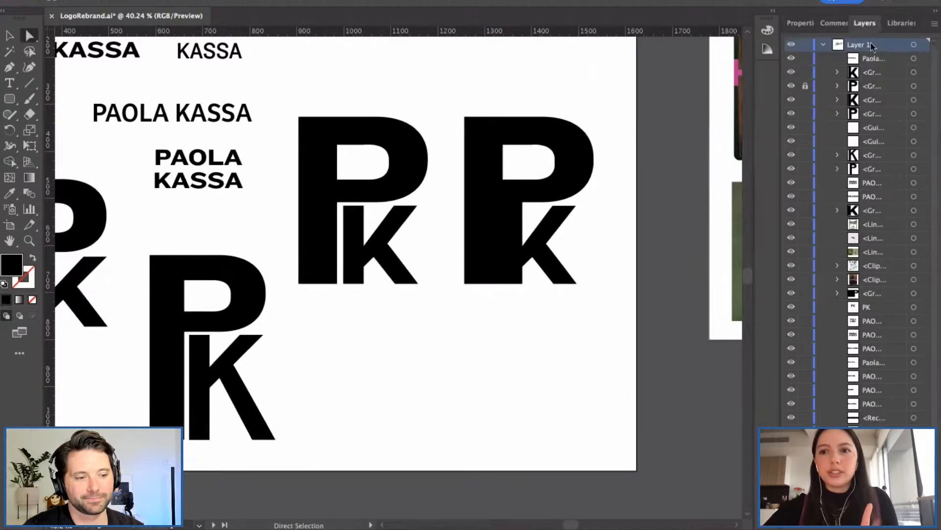
{"action": "left_click", "coordinate": [800, 23]}
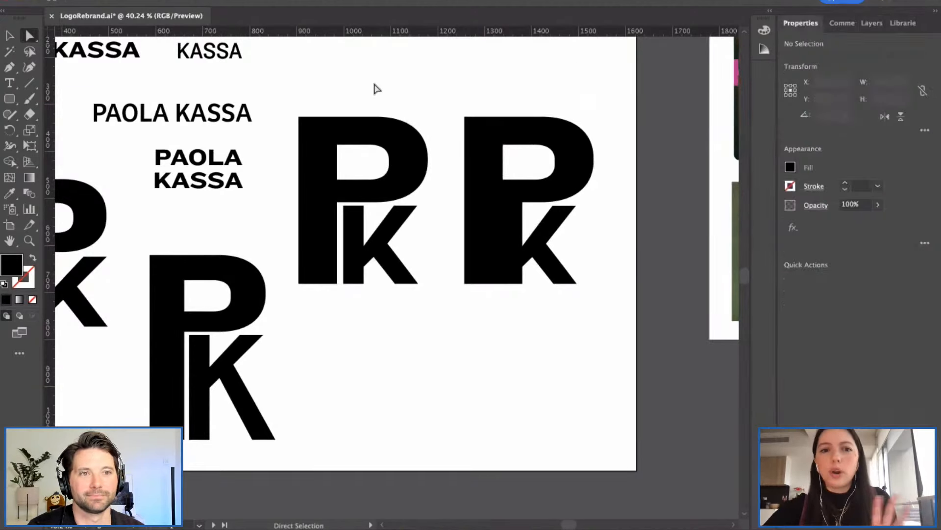
{"action": "left_click_drag", "start_coordinate": [454, 104], "coordinate": [481, 320]}
{"action": "mouse_move", "coordinate": [466, 211]}
{"action": "left_mouse_down"}
{"action": "mouse_move", "coordinate": [479, 212]}
{"action": "mouse_move", "coordinate": [470, 212]}
{"action": "left_mouse_up"}
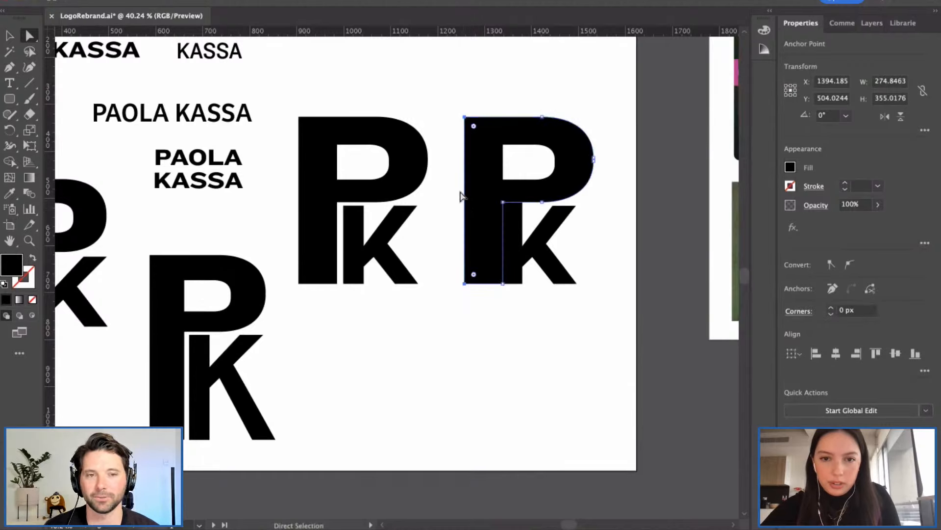
{"action": "left_click_drag", "start_coordinate": [469, 193], "coordinate": [475, 193]}
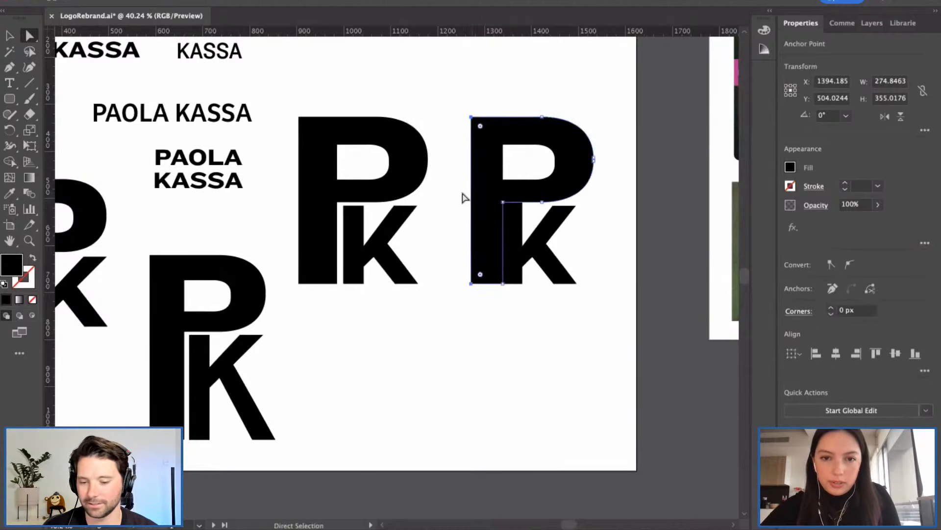
Step: Inspect the right P's top-left corner anchor, then zoom in on the top of the P
{"action": "left_click", "coordinate": [458, 192]}
{"action": "left_click_drag", "start_coordinate": [460, 97], "coordinate": [480, 125]}
{"action": "left_click", "coordinate": [469, 98]}
{"action": "scroll", "coordinate": [469, 98], "scroll_direction": "up", "scroll_amount": 1}
{"action": "scroll", "coordinate": [469, 102], "scroll_direction": "up", "scroll_amount": 3}
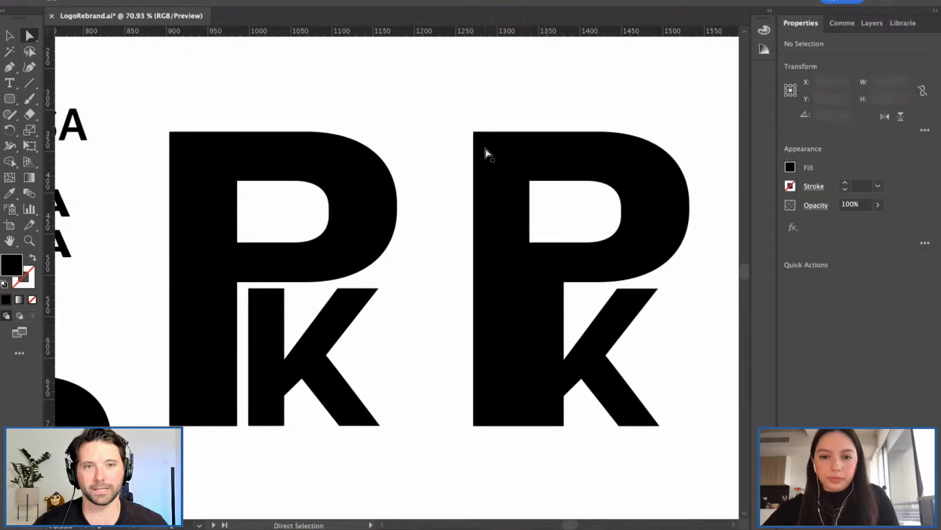
{"action": "scroll", "coordinate": [485, 152], "scroll_direction": "right", "scroll_amount": 2}
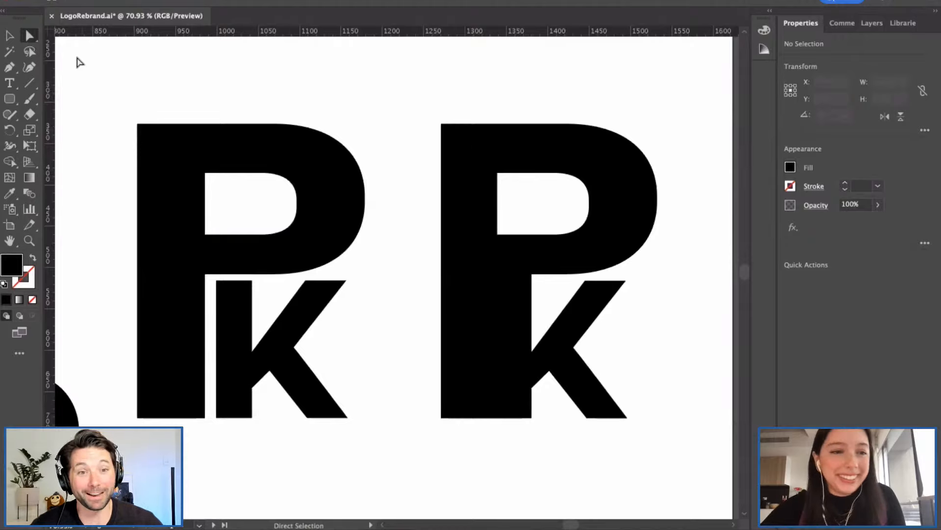
Step: Place trial Pen anchors on the right P's top edge and stem, then undo them and the stray path
{"action": "left_click", "coordinate": [15, 67]}
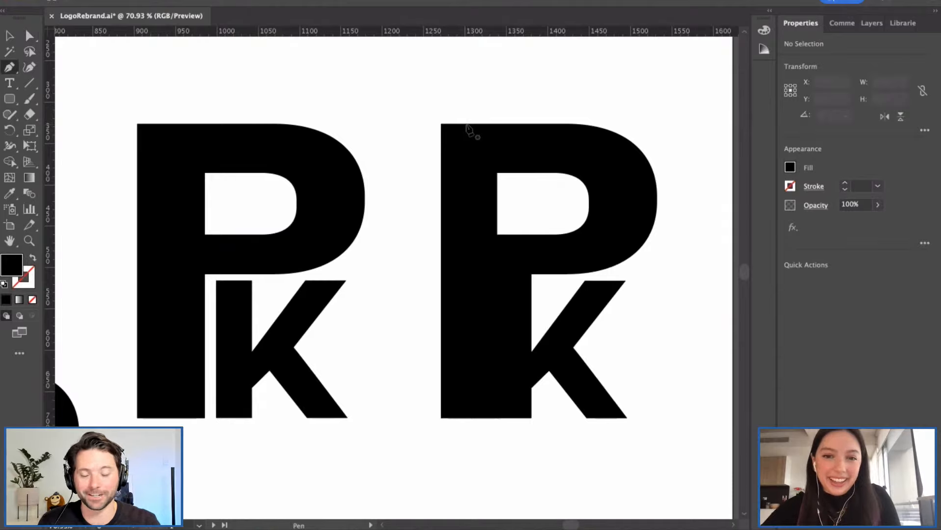
{"action": "left_click", "coordinate": [464, 125]}
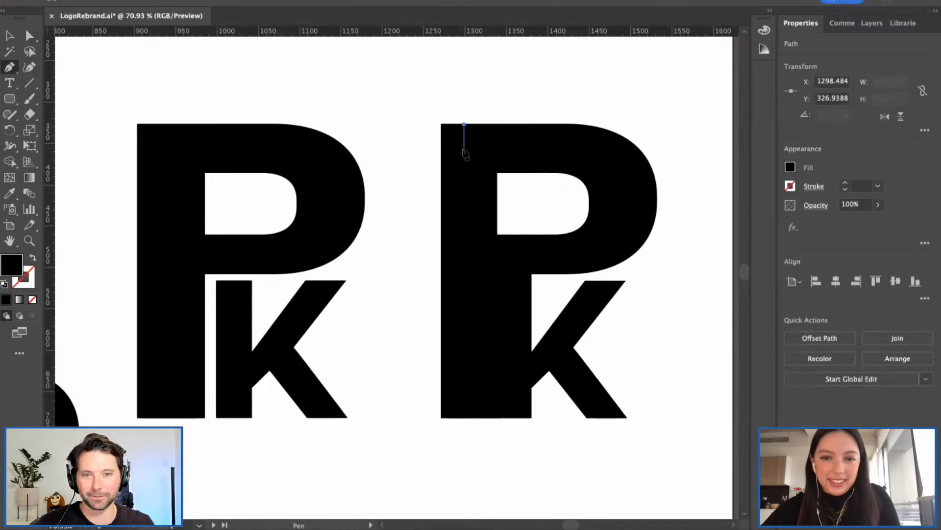
{"action": "left_click_drag", "start_coordinate": [463, 143], "coordinate": [451, 148]}
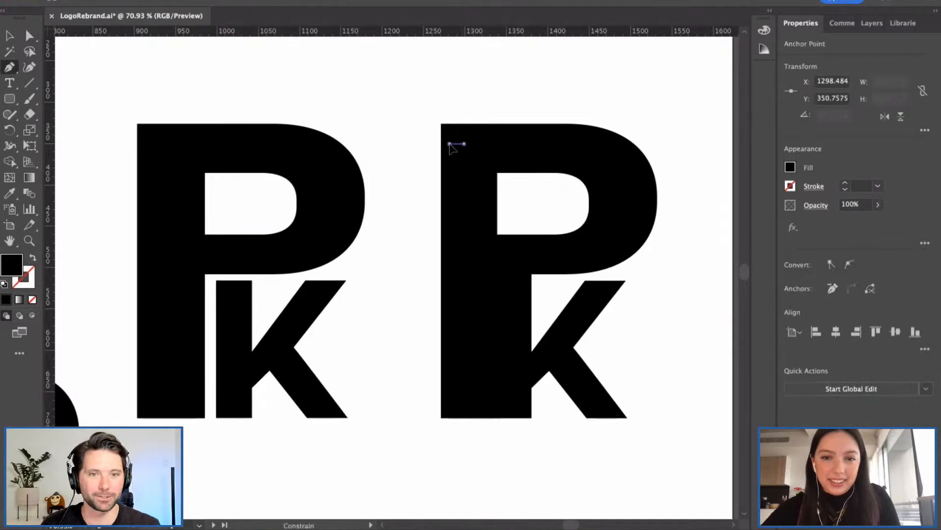
{"action": "key", "text": "super+z"}
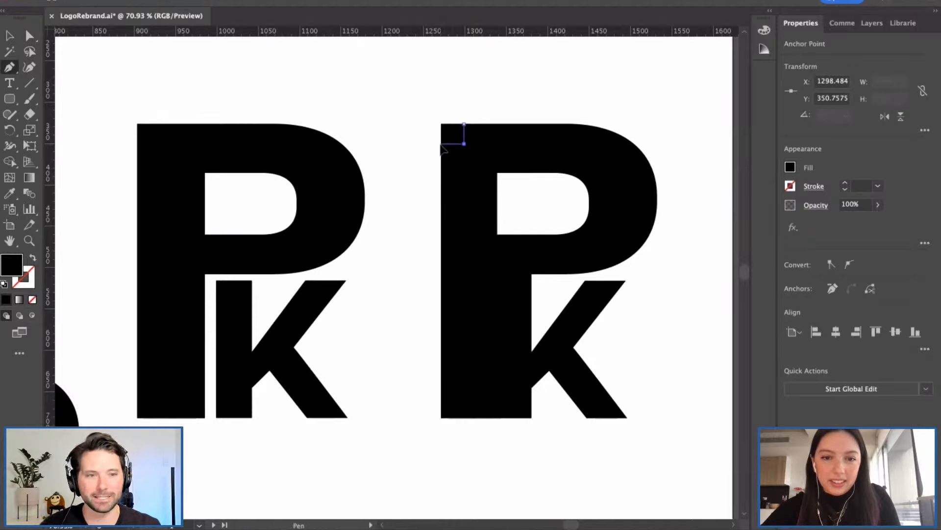
{"action": "key", "text": "super+z"}
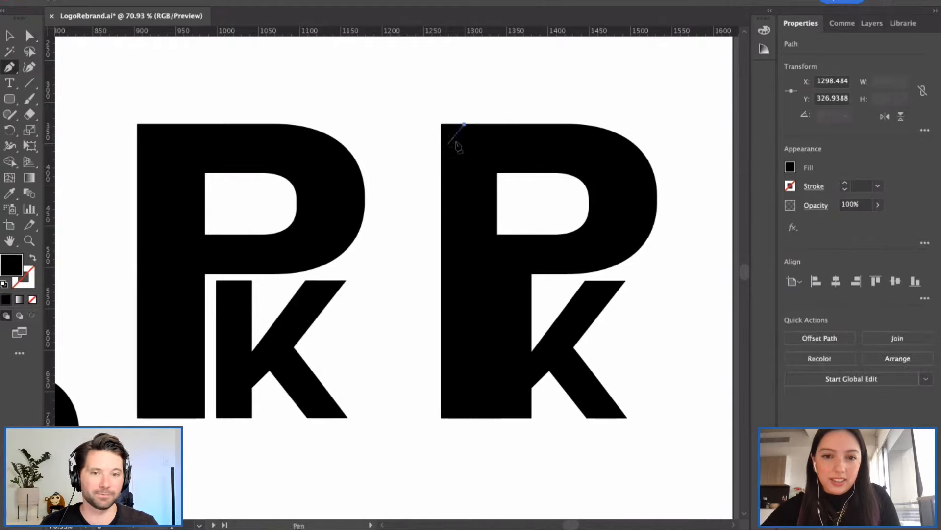
{"action": "key", "text": "super+z"}
Step: Select the right P's path and add an anchor on its top edge near the top-left corner
{"action": "left_click", "coordinate": [29, 36]}
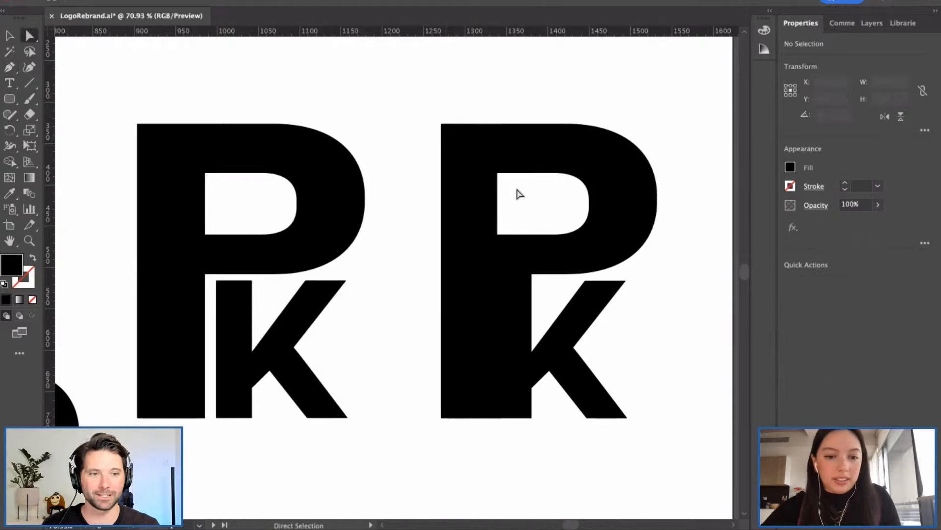
{"action": "left_click", "coordinate": [505, 173]}
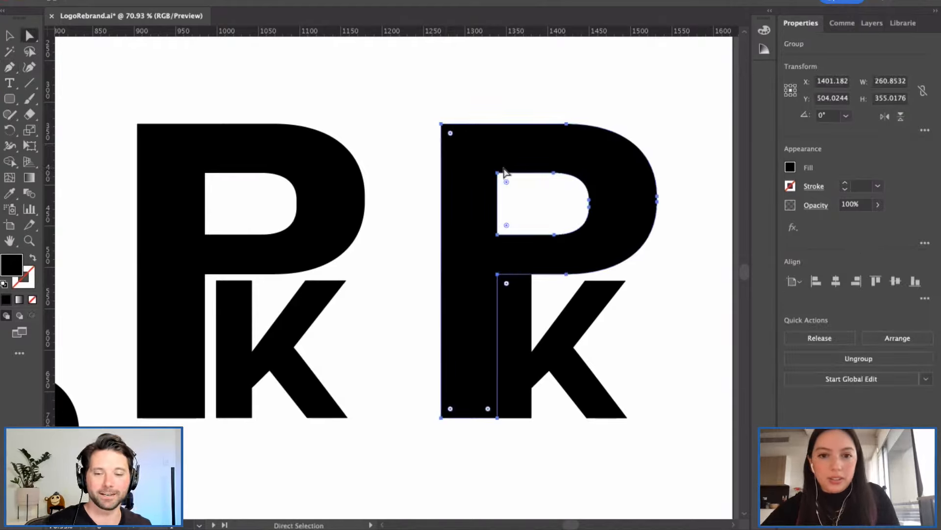
{"action": "left_click", "coordinate": [9, 67]}
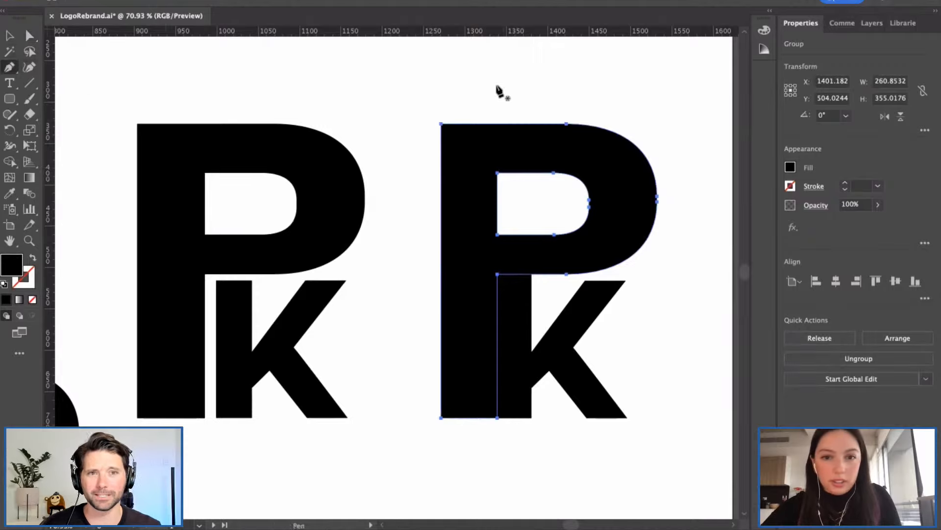
{"action": "left_click", "coordinate": [469, 124]}
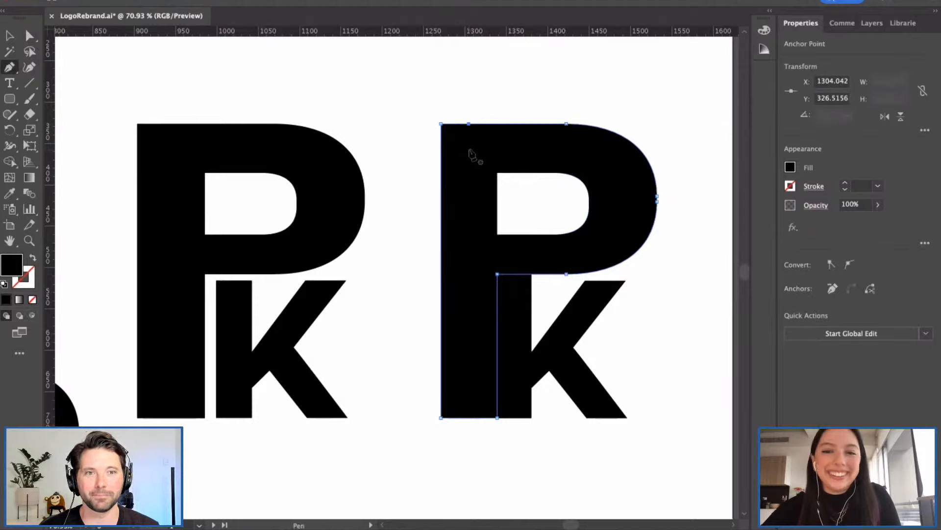
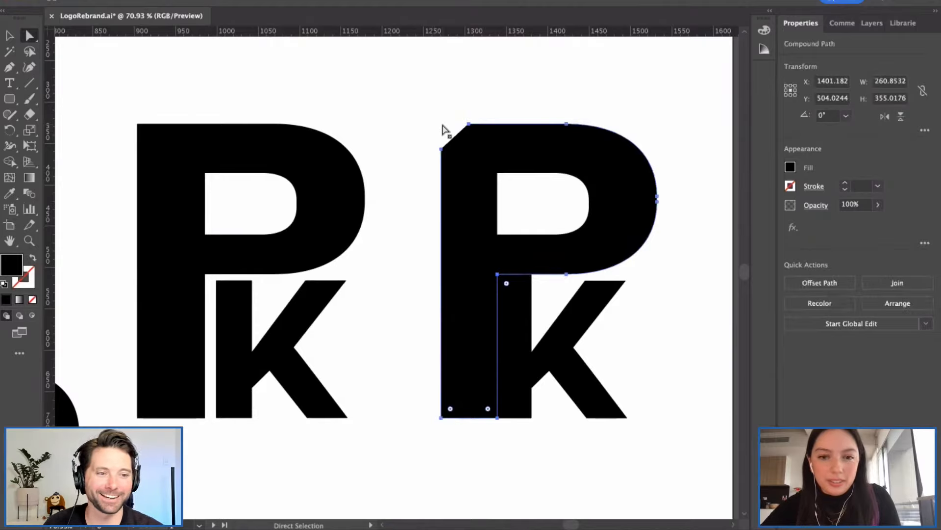
Step: Delete the right P's slanted top-left corner anchor with Direct Selection
{"action": "left_click_drag", "start_coordinate": [446, 131], "coordinate": [442, 123]}
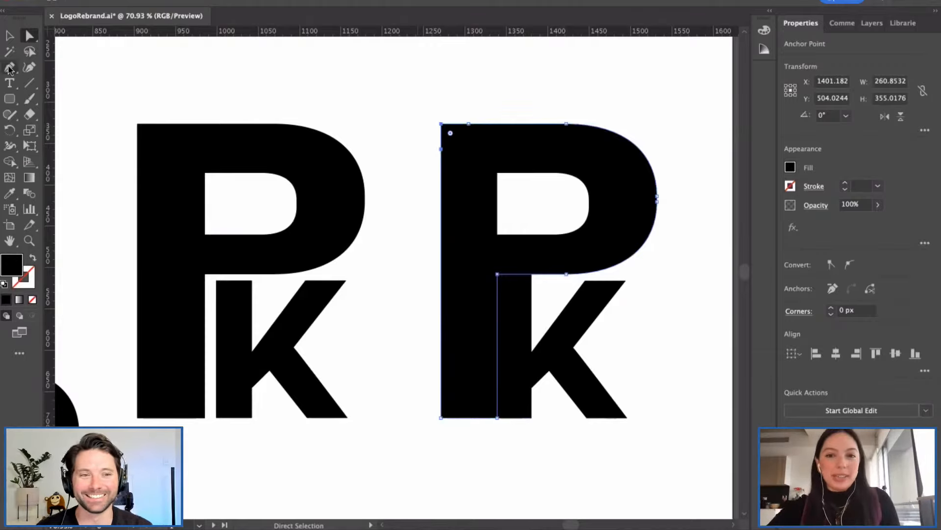
{"action": "left_click", "coordinate": [442, 125]}
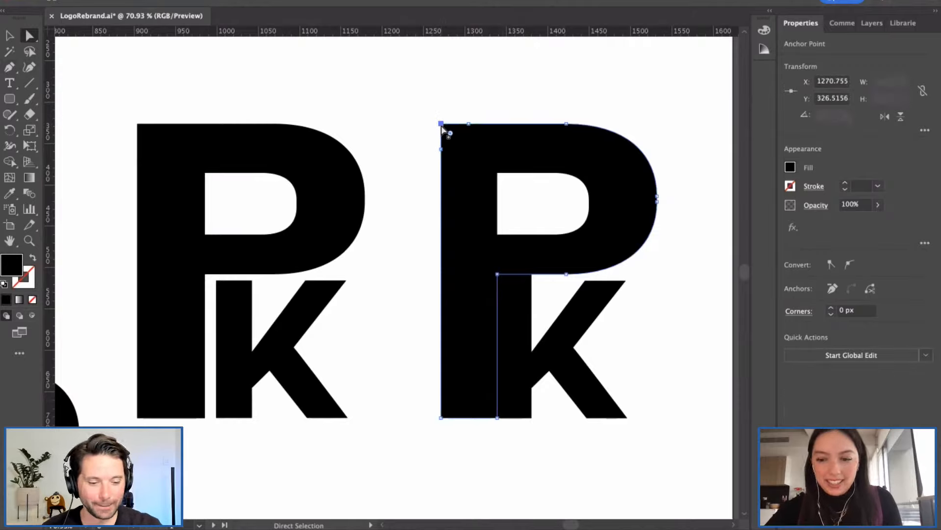
{"action": "key", "text": "Delete"}
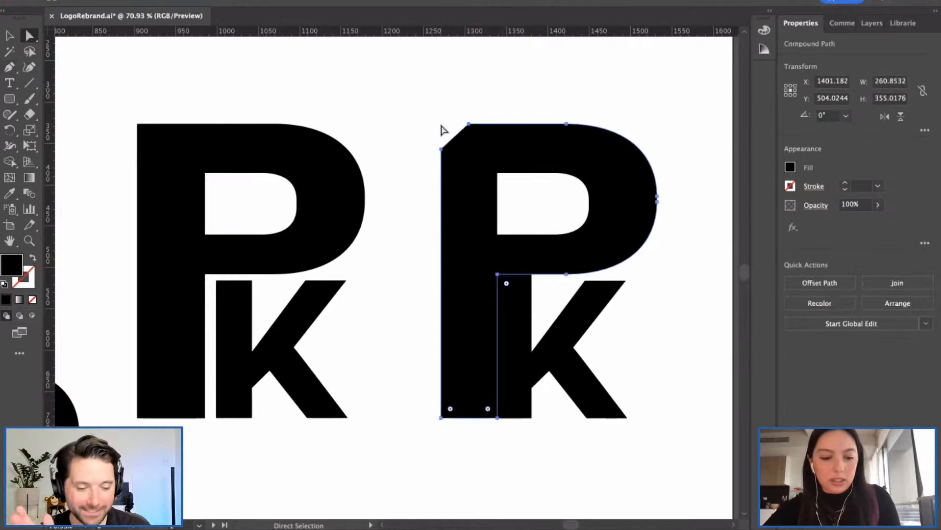
Step: Draw a square notch with the Pen tool from the open endpoint and close it at the P's top edge
{"action": "key", "text": "p"}
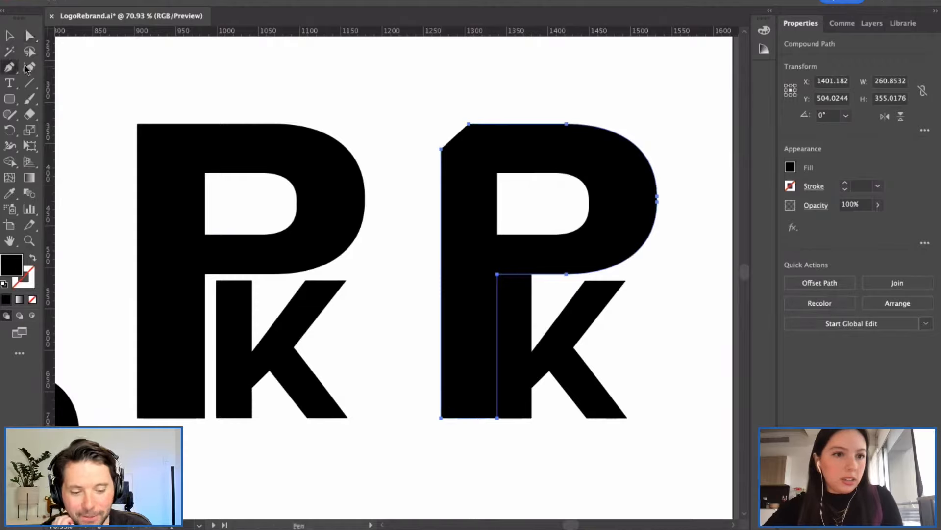
{"action": "left_click", "coordinate": [442, 149]}
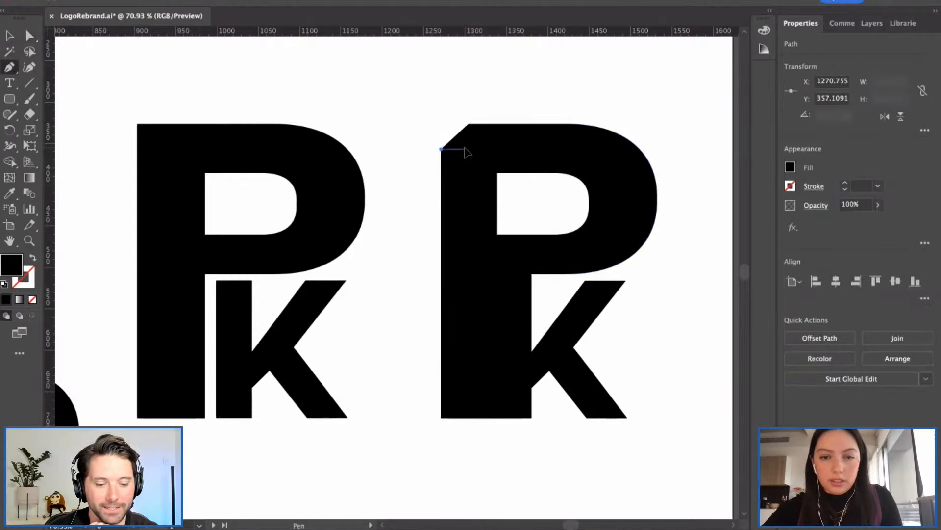
{"action": "left_click", "coordinate": [464, 149]}
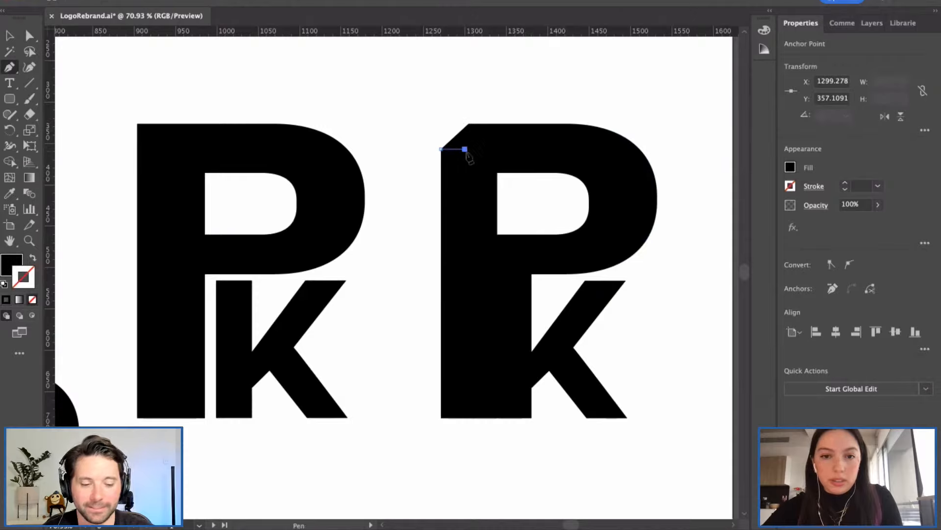
{"action": "key", "text": "Escape"}
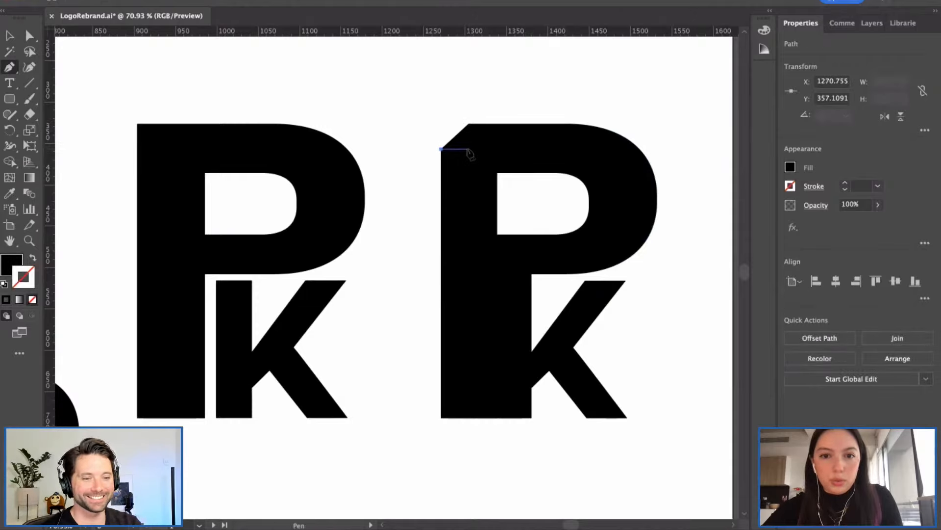
{"action": "left_click", "coordinate": [467, 149]}
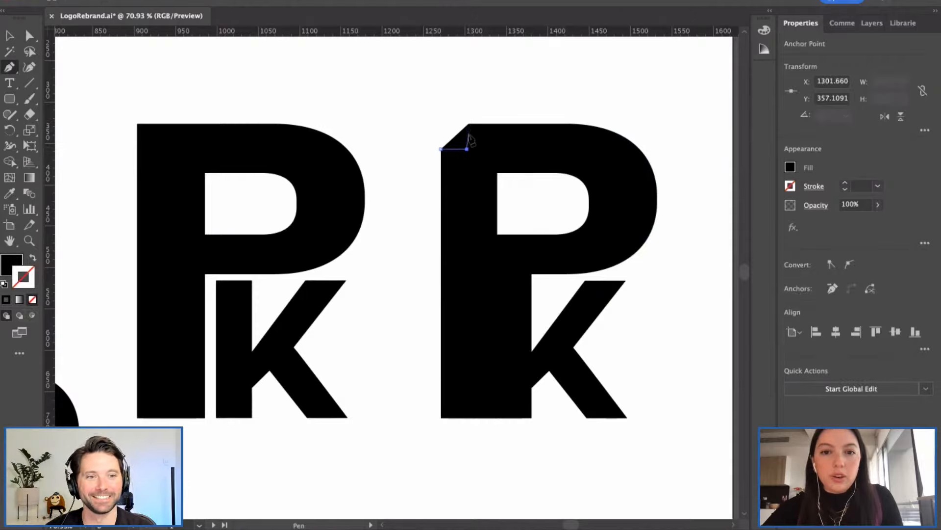
{"action": "key", "text": "super+z"}
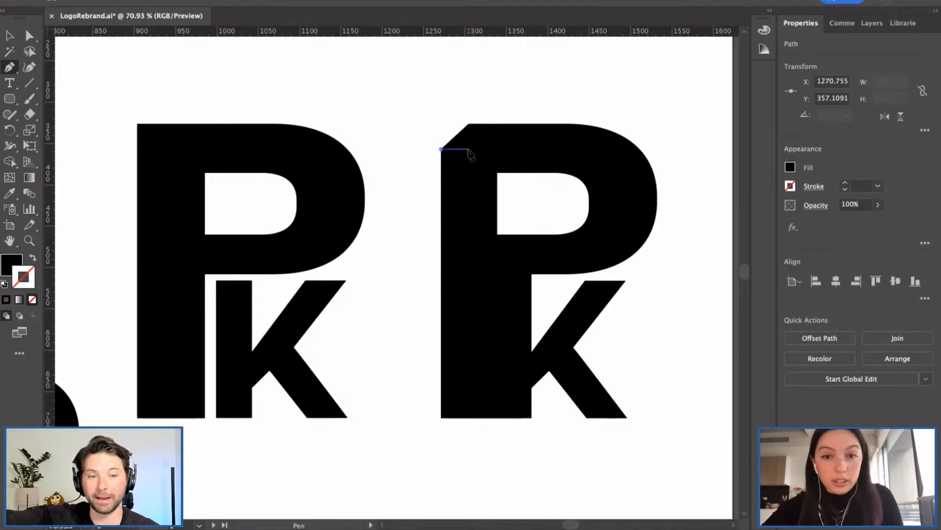
{"action": "left_click", "coordinate": [468, 149]}
{"action": "left_click", "coordinate": [468, 124]}
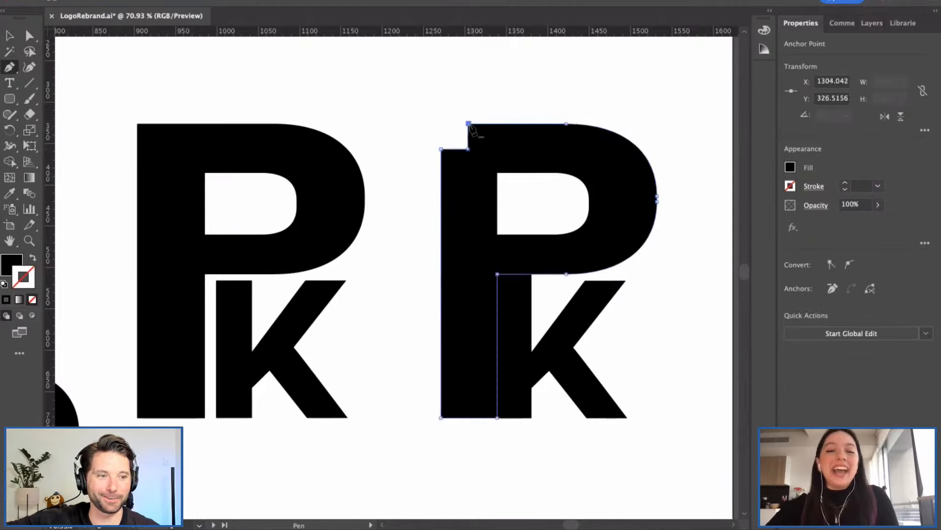
Step: Finish the previous path and zoom in on the right P-K monogram's top-left corner
{"action": "key", "text": "v"}
{"action": "left_click", "coordinate": [402, 142]}
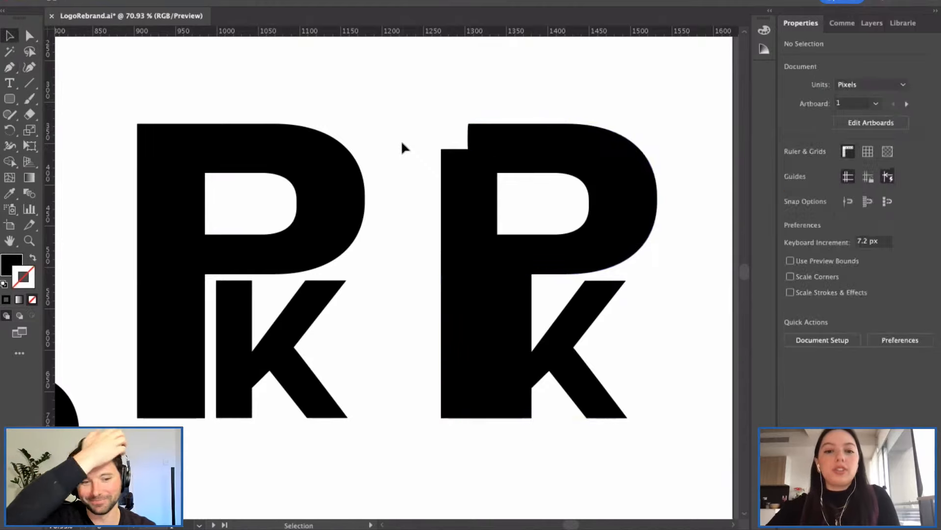
{"action": "scroll", "coordinate": [401, 147], "scroll_direction": "down", "scroll_amount": 1}
{"action": "scroll", "coordinate": [402, 149], "scroll_direction": "down", "scroll_amount": 2}
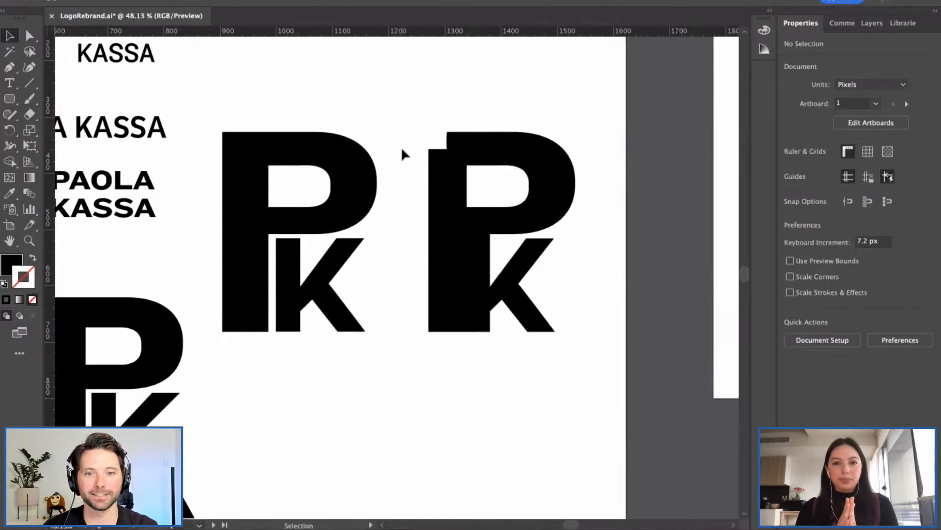
{"action": "left_click", "coordinate": [446, 140]}
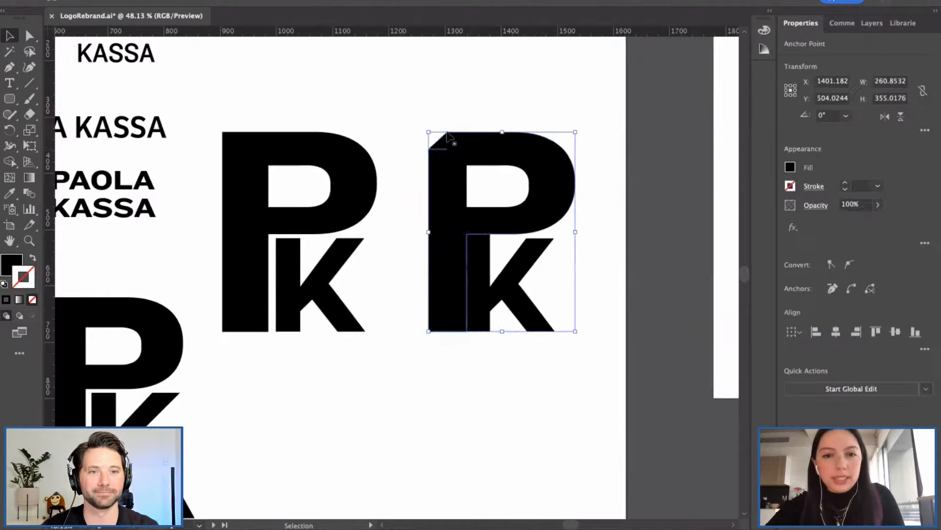
{"action": "scroll", "coordinate": [447, 139], "scroll_direction": "up", "scroll_amount": 4}
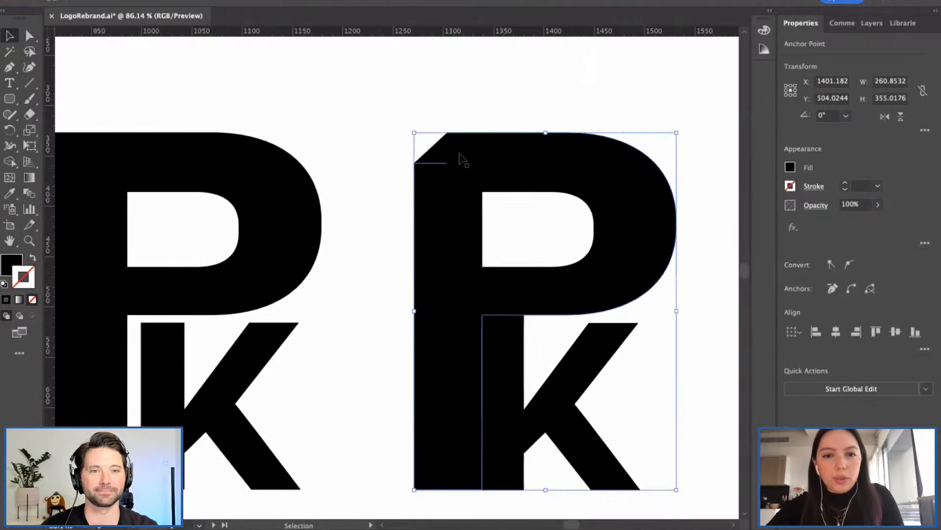
{"action": "left_click", "coordinate": [370, 159]}
Step: Redraw the P's square notch with the Pen tool, from the open endpoint to the top anchor
{"action": "key", "text": "p"}
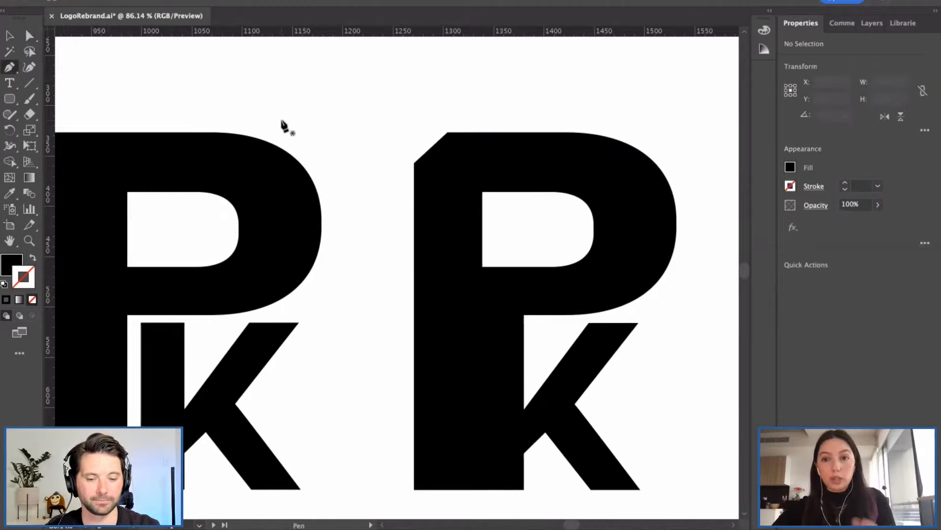
{"action": "left_click", "coordinate": [415, 163]}
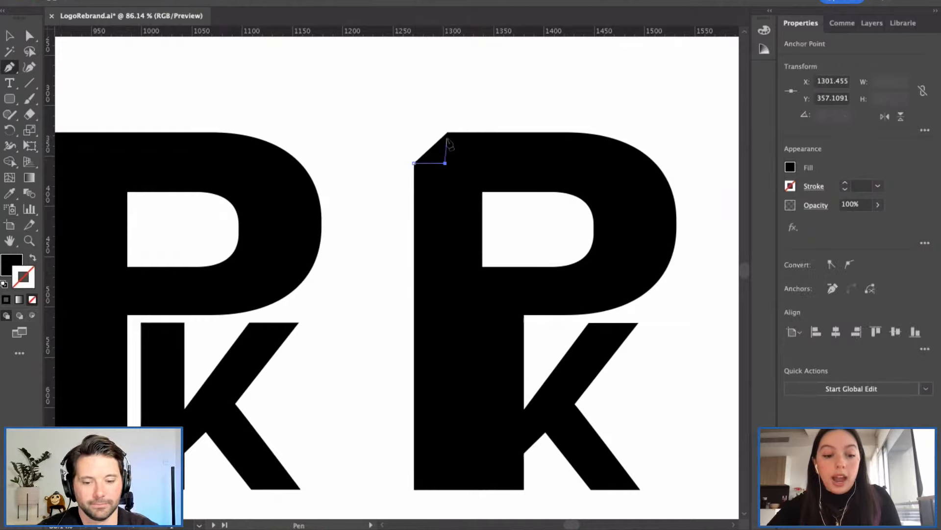
{"action": "left_click", "coordinate": [447, 163]}
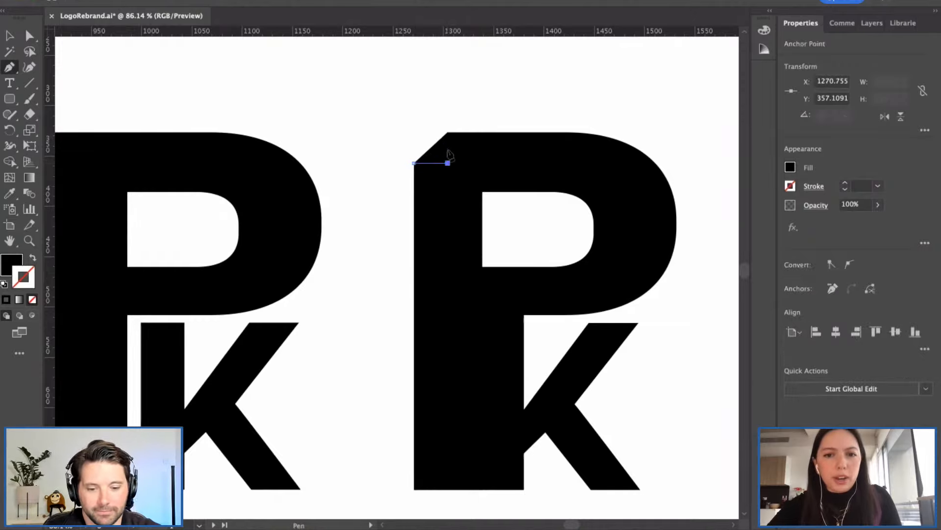
{"action": "left_click", "coordinate": [448, 133]}
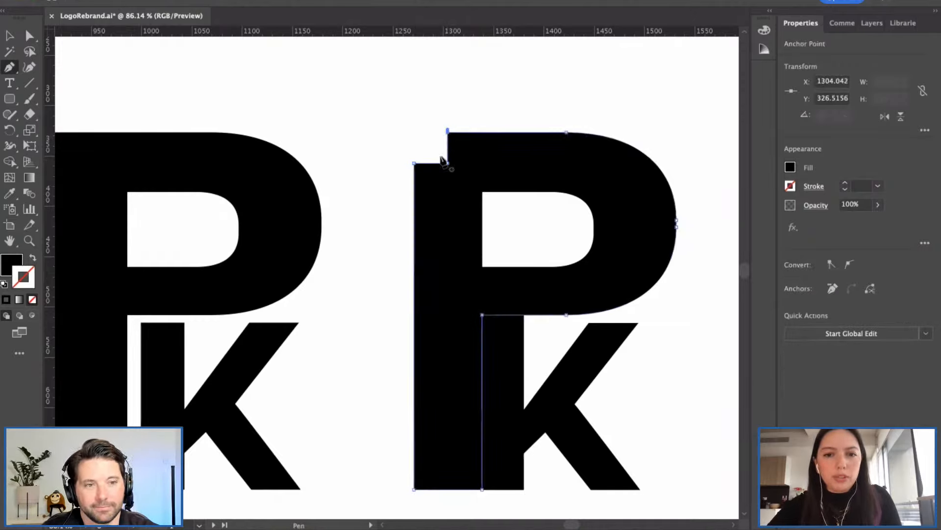
{"action": "key", "text": "v"}
{"action": "left_click", "coordinate": [386, 155]}
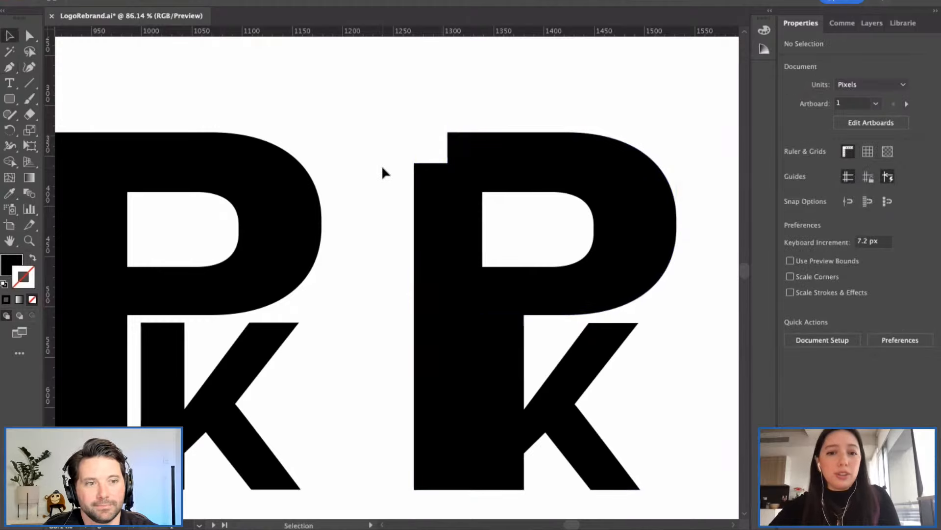
Step: Zoom in and move the right P's two notch anchors to make the notch narrower
{"action": "scroll", "coordinate": [381, 165], "scroll_direction": "down", "scroll_amount": 3, "text": "alt"}
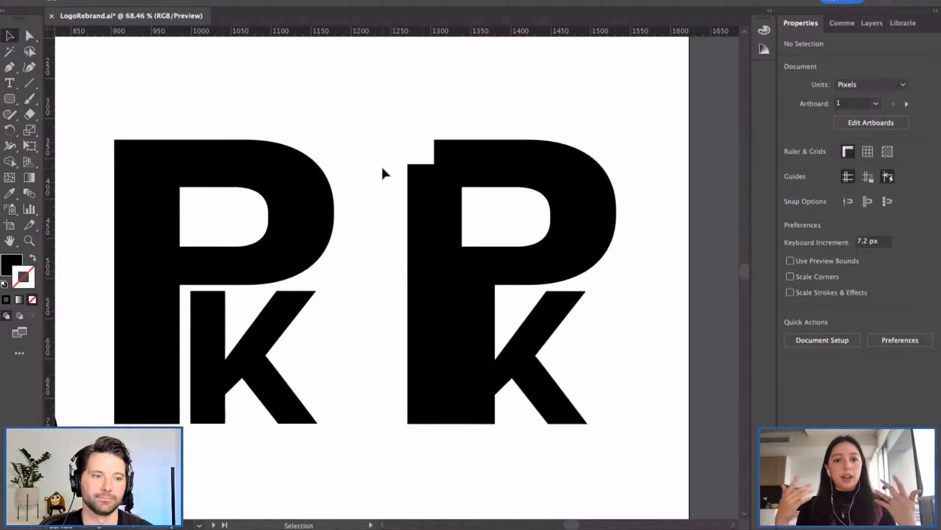
{"action": "scroll", "coordinate": [382, 163], "scroll_direction": "down", "scroll_amount": 2, "text": "alt"}
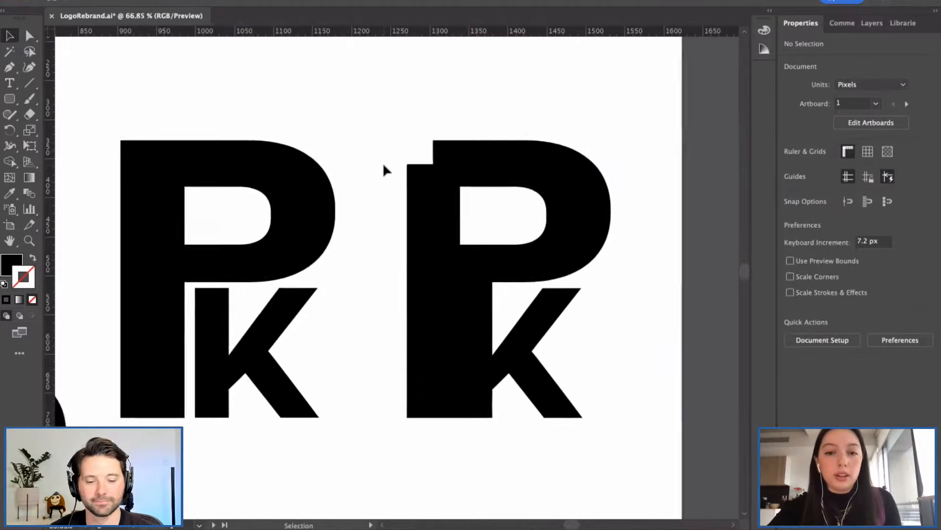
{"action": "scroll", "coordinate": [383, 163], "scroll_direction": "down", "scroll_amount": 1, "text": "alt"}
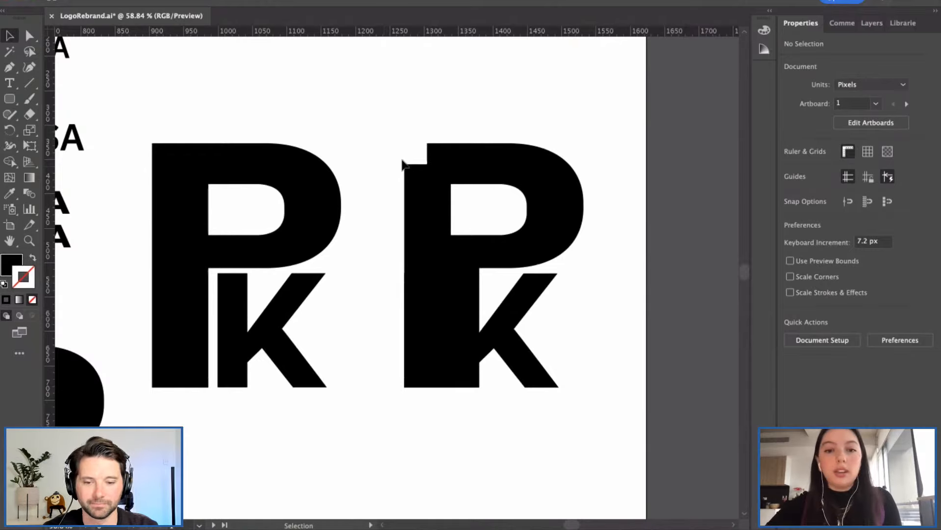
{"action": "scroll", "coordinate": [401, 157], "scroll_direction": "down", "scroll_amount": 1, "text": "alt"}
{"action": "scroll", "coordinate": [402, 157], "scroll_direction": "down", "scroll_amount": 1, "text": "alt"}
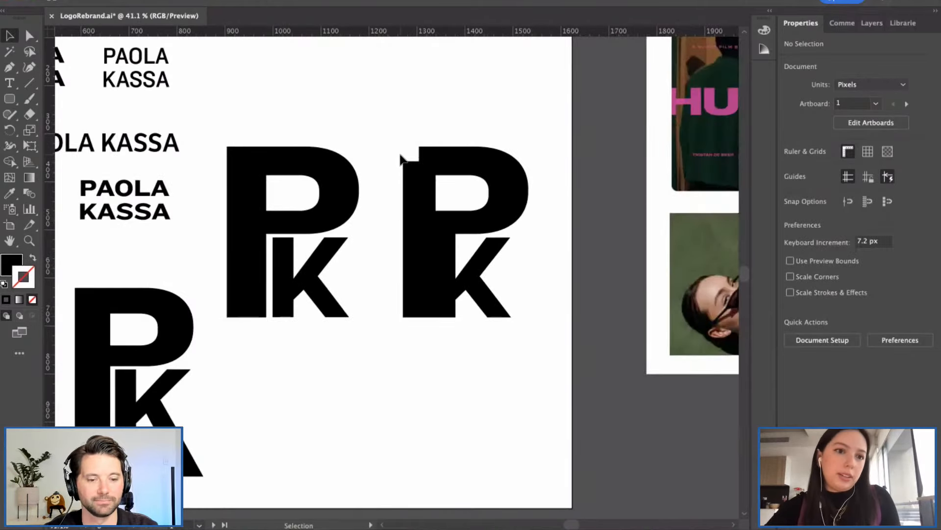
{"action": "scroll", "coordinate": [401, 159], "scroll_direction": "down", "scroll_amount": 1, "text": "alt"}
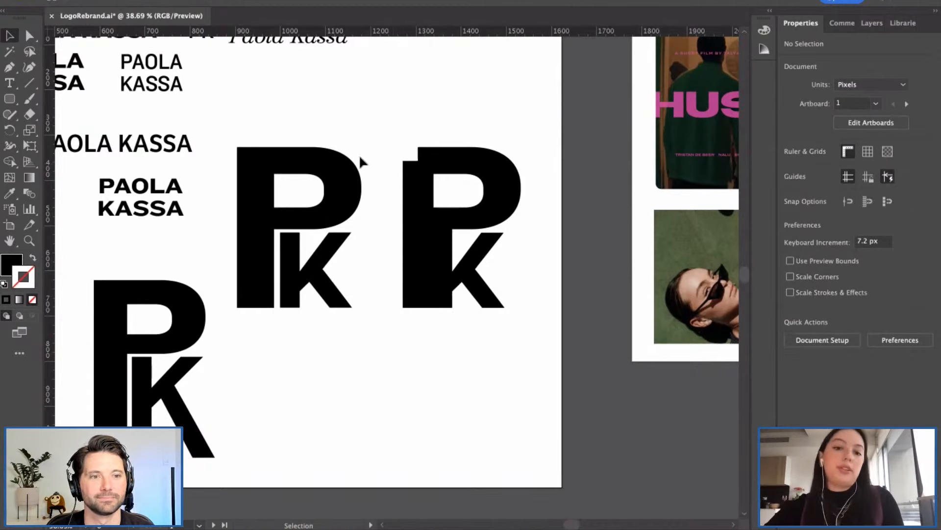
{"action": "scroll", "coordinate": [405, 131], "scroll_direction": "up", "scroll_amount": 5}
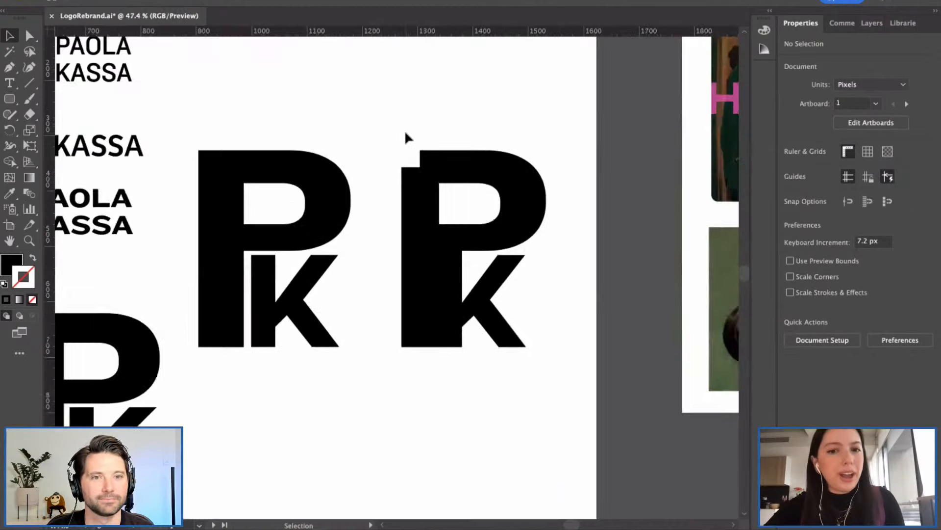
{"action": "scroll", "coordinate": [404, 131], "scroll_direction": "down", "scroll_amount": 2}
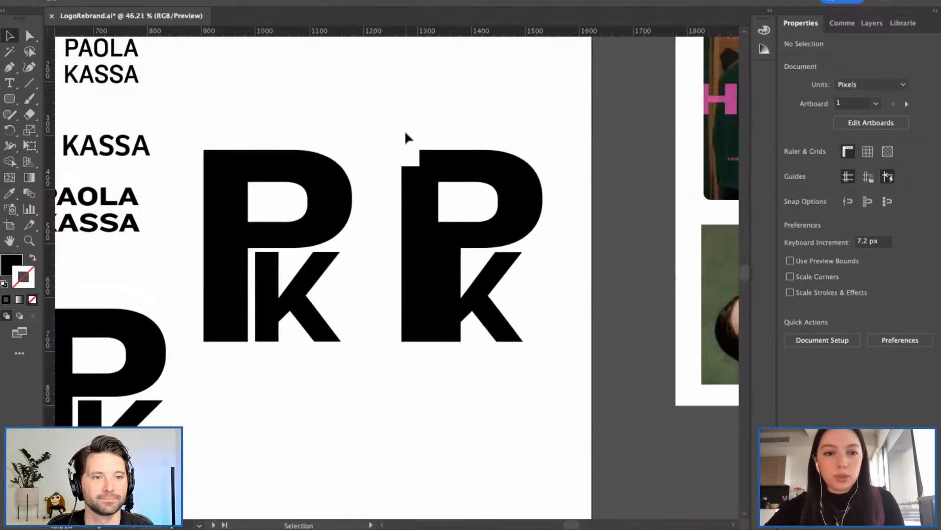
{"action": "scroll", "coordinate": [384, 152], "scroll_direction": "down", "scroll_amount": 3}
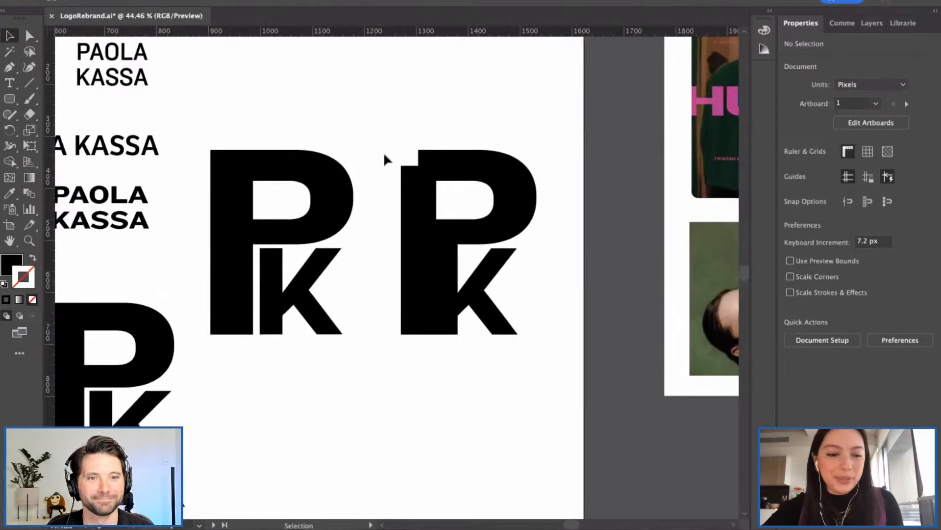
{"action": "scroll", "coordinate": [383, 152], "scroll_direction": "down", "scroll_amount": 3}
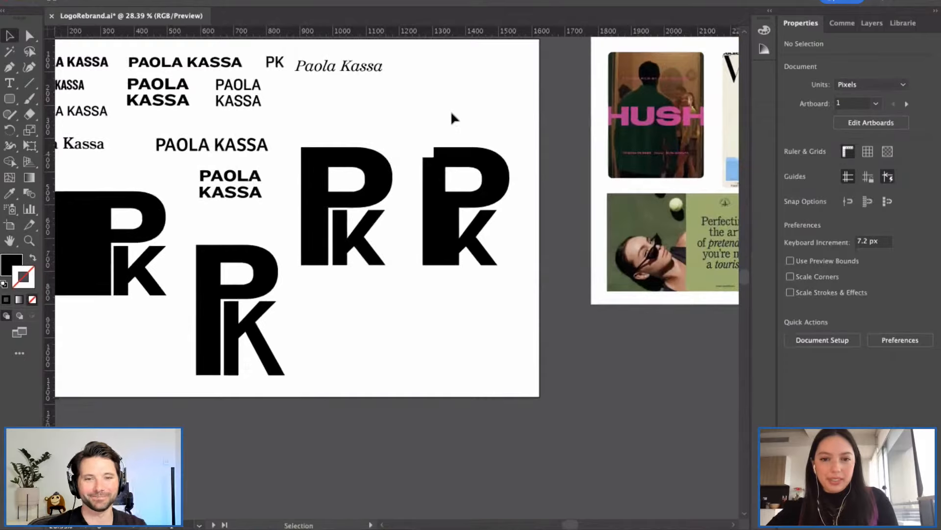
{"action": "scroll", "coordinate": [424, 147], "scroll_direction": "up", "scroll_amount": 5}
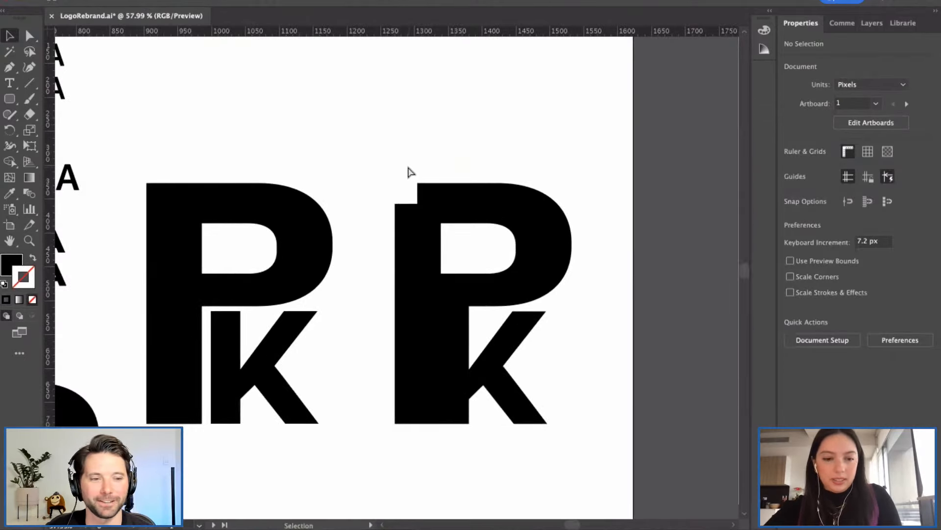
{"action": "key", "text": "a"}
{"action": "left_click_drag", "start_coordinate": [409, 167], "coordinate": [411, 208]}
{"action": "left_click", "coordinate": [380, 183]}
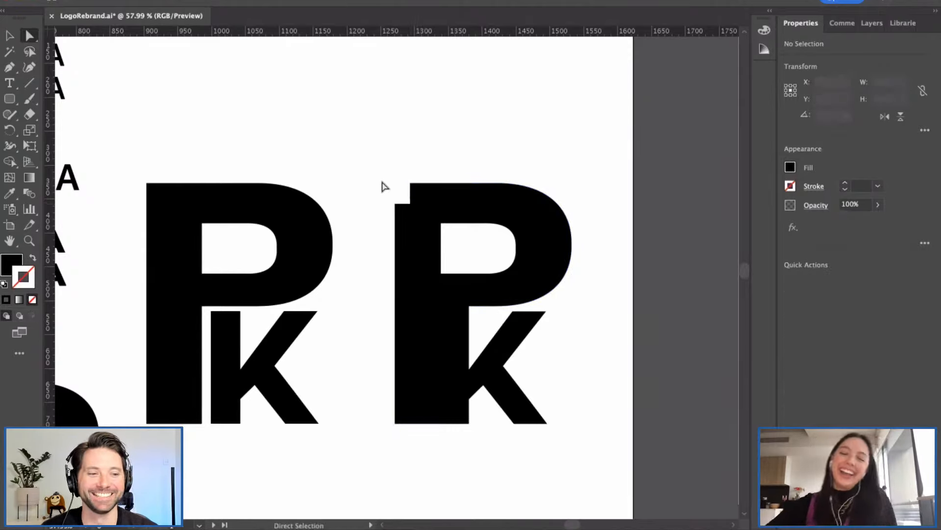
Step: Return to the Selection tool and pan out to view all the PK monogram variants
{"action": "key", "text": "v"}
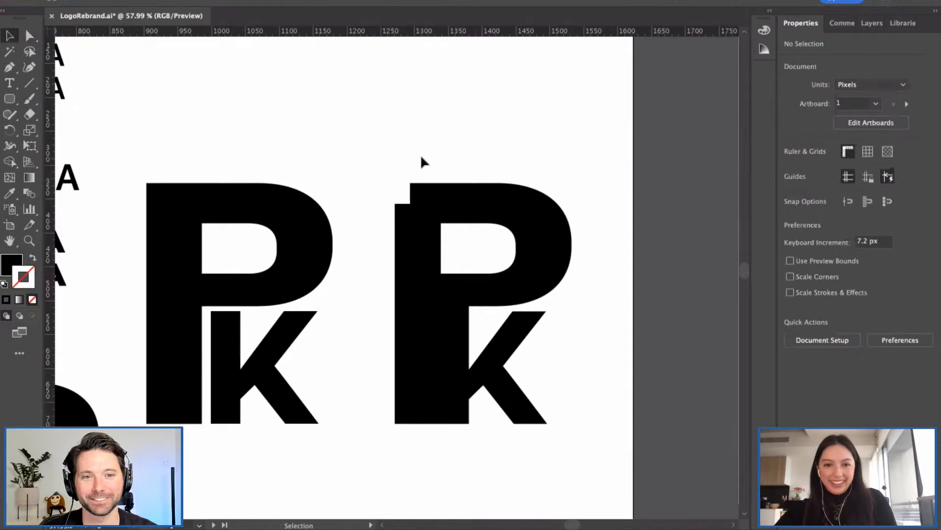
{"action": "scroll", "coordinate": [421, 160], "scroll_direction": "down", "scroll_amount": 5}
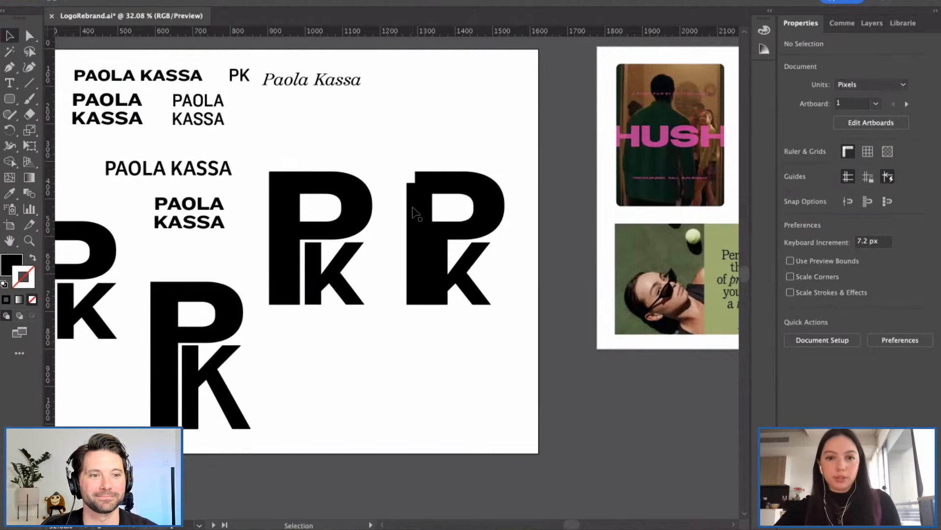
{"action": "scroll", "coordinate": [410, 210], "scroll_direction": "left", "scroll_amount": 2}
{"action": "scroll", "coordinate": [409, 210], "scroll_direction": "left", "scroll_amount": 3}
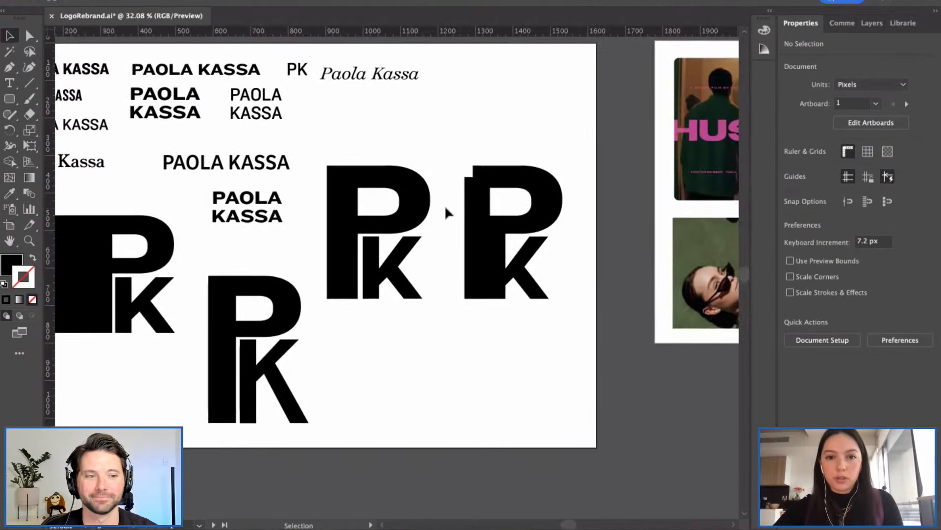
{"action": "scroll", "coordinate": [445, 212], "scroll_direction": "left", "scroll_amount": 2}
{"action": "scroll", "coordinate": [446, 212], "scroll_direction": "down", "scroll_amount": 3}
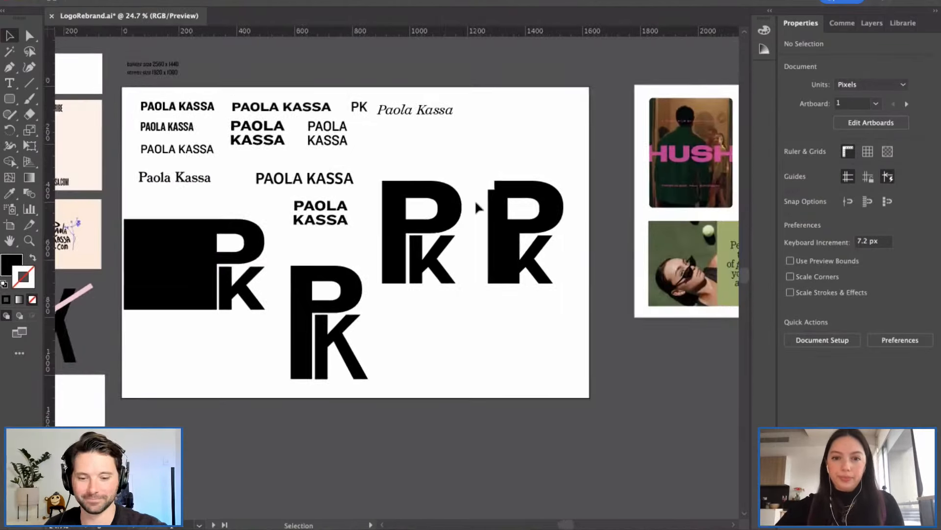
{"action": "scroll", "coordinate": [476, 202], "scroll_direction": "up", "scroll_amount": 3}
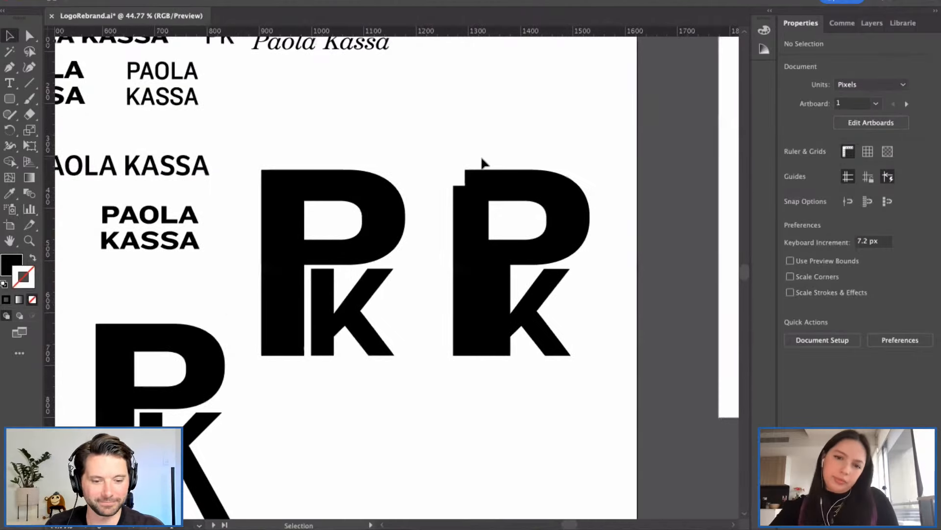
{"action": "scroll", "coordinate": [425, 159], "scroll_direction": "down", "scroll_amount": 3}
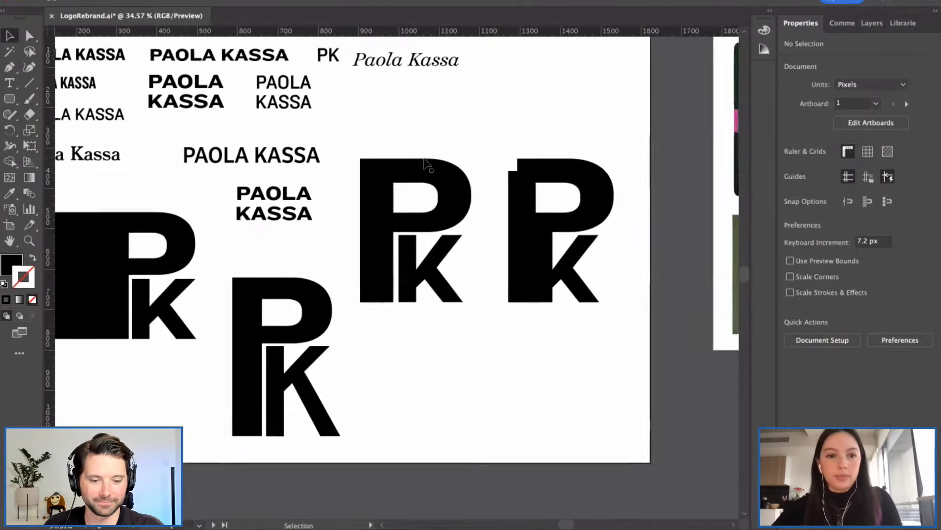
Step: Move the plain PK monogram from the right middle down toward the lower centre
{"action": "scroll", "coordinate": [425, 160], "scroll_direction": "left", "scroll_amount": 1}
{"action": "scroll", "coordinate": [424, 160], "scroll_direction": "down", "scroll_amount": 2}
{"action": "scroll", "coordinate": [532, 180], "scroll_direction": "down", "scroll_amount": 2}
{"action": "scroll", "coordinate": [321, 252], "scroll_direction": "left", "scroll_amount": 1}
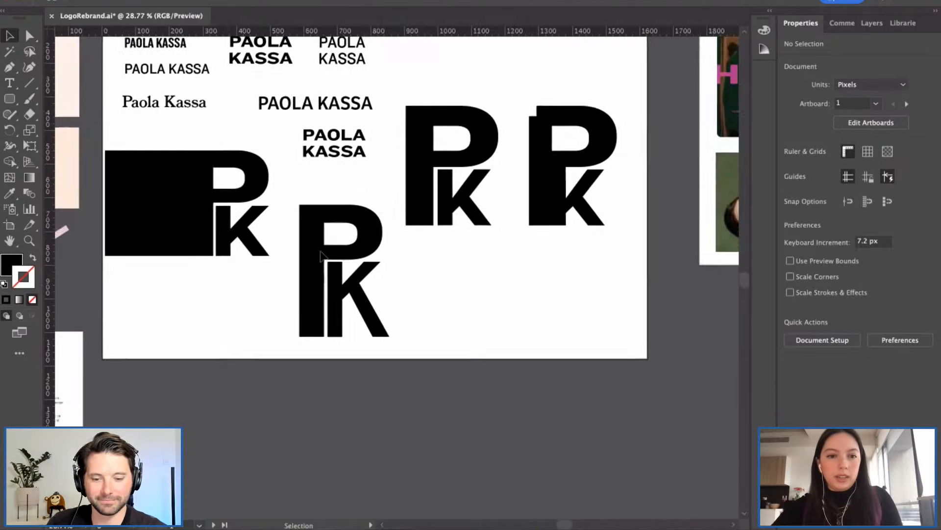
{"action": "scroll", "coordinate": [322, 255], "scroll_direction": "left", "scroll_amount": 1}
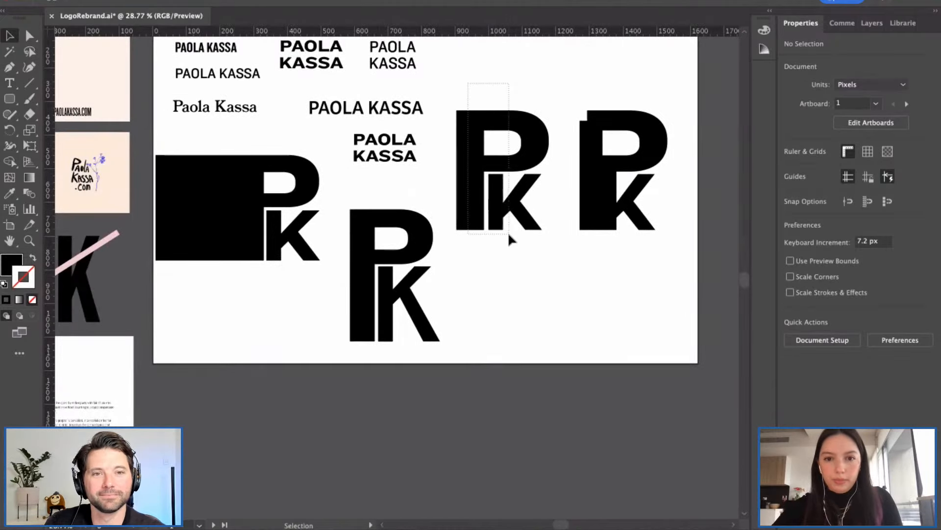
{"action": "left_click", "coordinate": [475, 158]}
{"action": "left_click_drag", "start_coordinate": [476, 159], "coordinate": [482, 265]}
{"action": "left_click", "coordinate": [457, 182]}
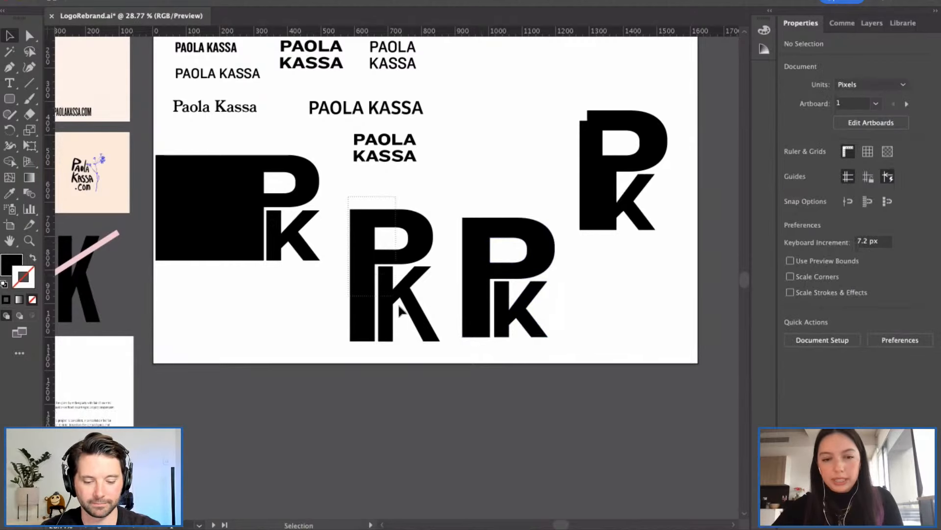
Step: Move the tall PK monogram up to the top middle and shift the lower one left
{"action": "left_click", "coordinate": [431, 338]}
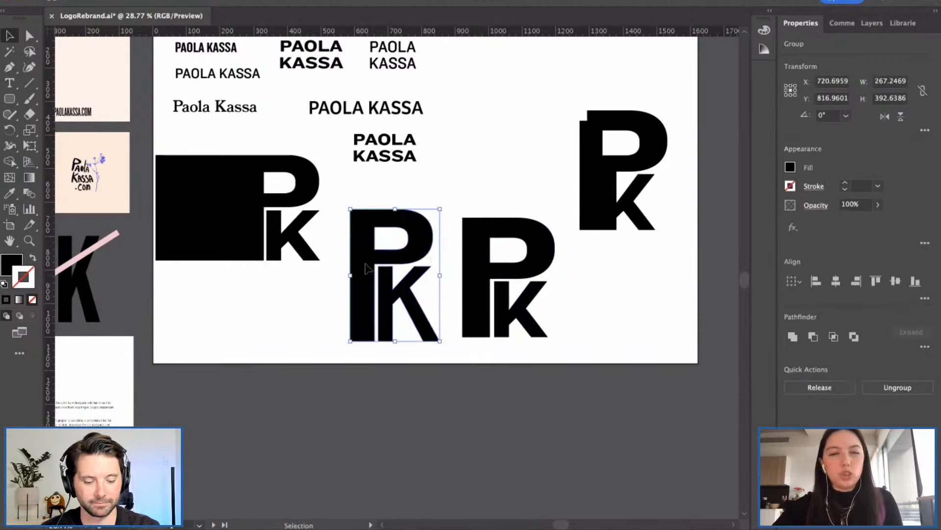
{"action": "left_click_drag", "start_coordinate": [366, 268], "coordinate": [476, 112]}
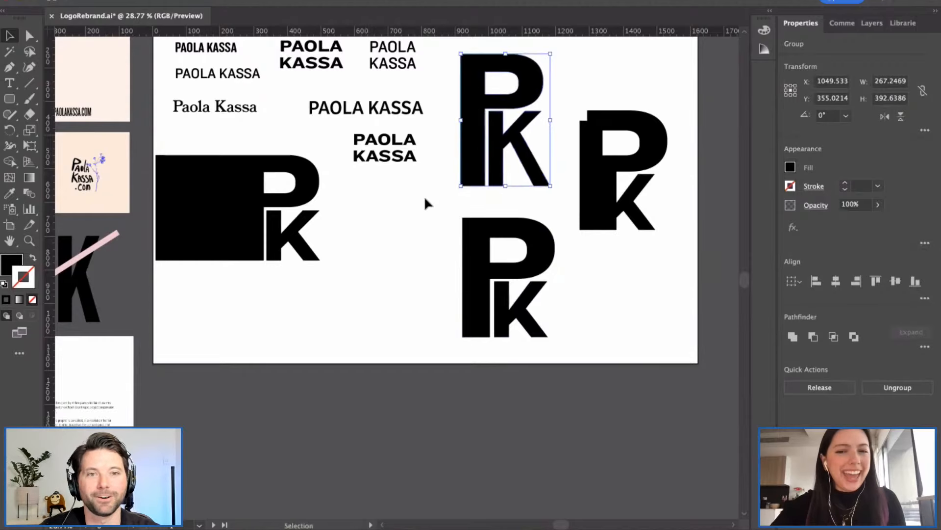
{"action": "left_click", "coordinate": [423, 199]}
{"action": "left_click_drag", "start_coordinate": [424, 209], "coordinate": [556, 330]}
{"action": "left_click_drag", "start_coordinate": [473, 268], "coordinate": [392, 258]}
{"action": "left_click", "coordinate": [511, 296]}
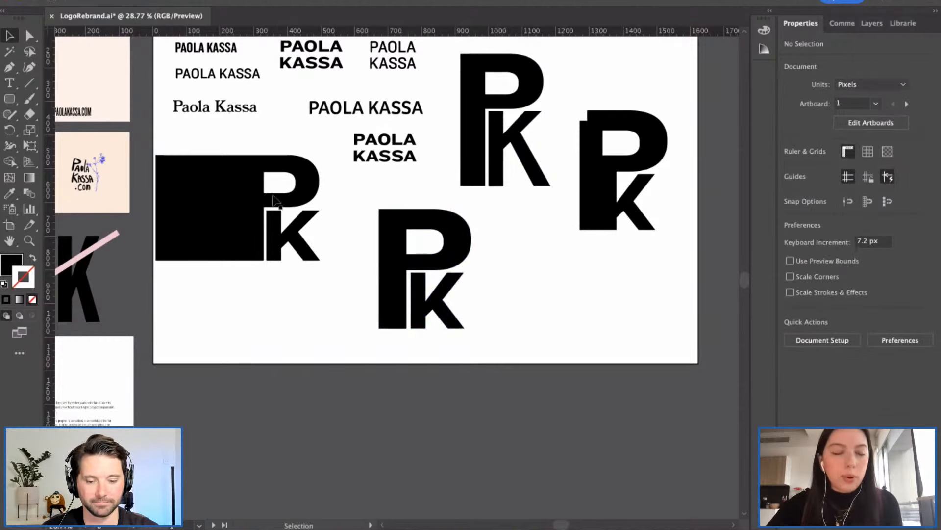
{"action": "left_click", "coordinate": [212, 198]}
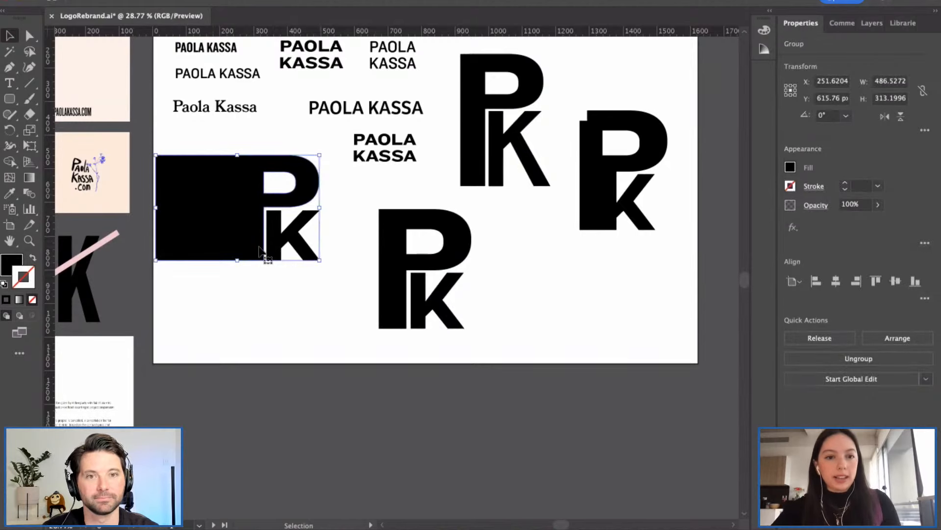
{"action": "key", "text": "a"}
{"action": "left_click", "coordinate": [233, 324]}
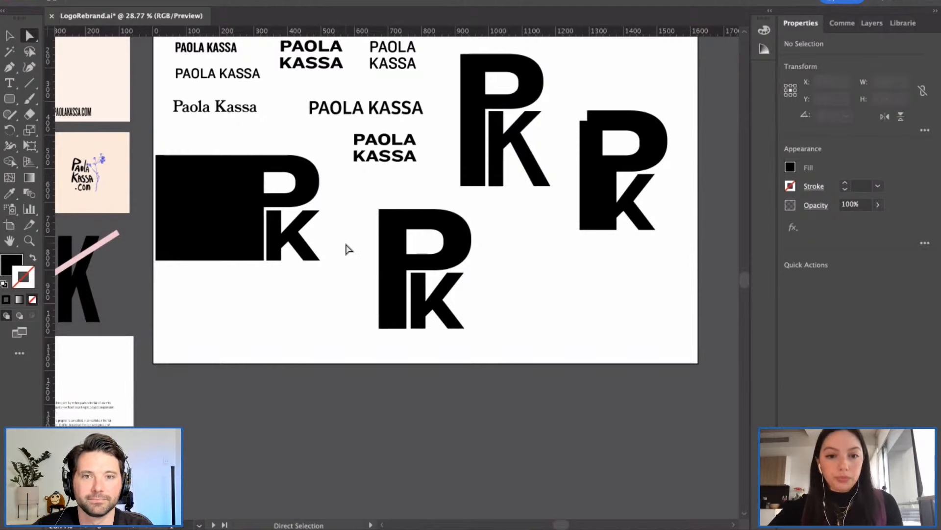
{"action": "scroll", "coordinate": [345, 249], "scroll_direction": "down", "scroll_amount": 3}
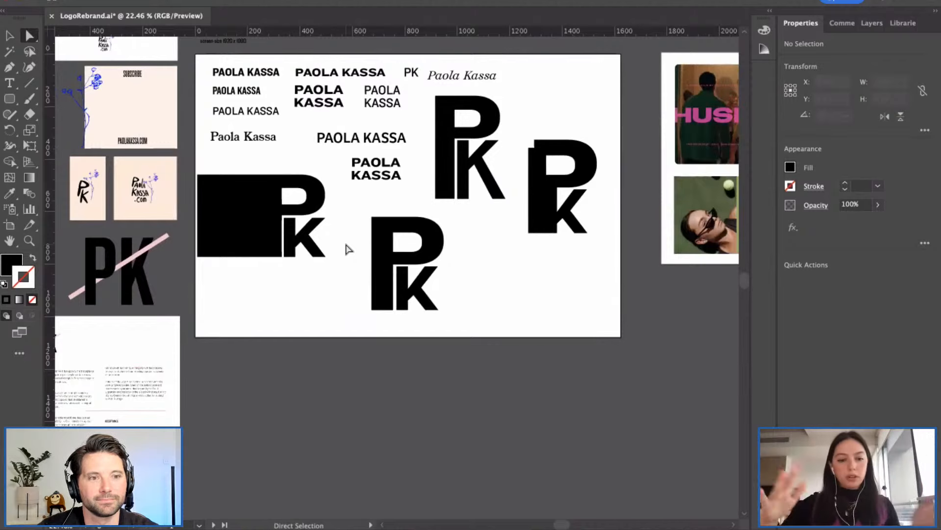
{"action": "scroll", "coordinate": [347, 264], "scroll_direction": "left", "scroll_amount": 2}
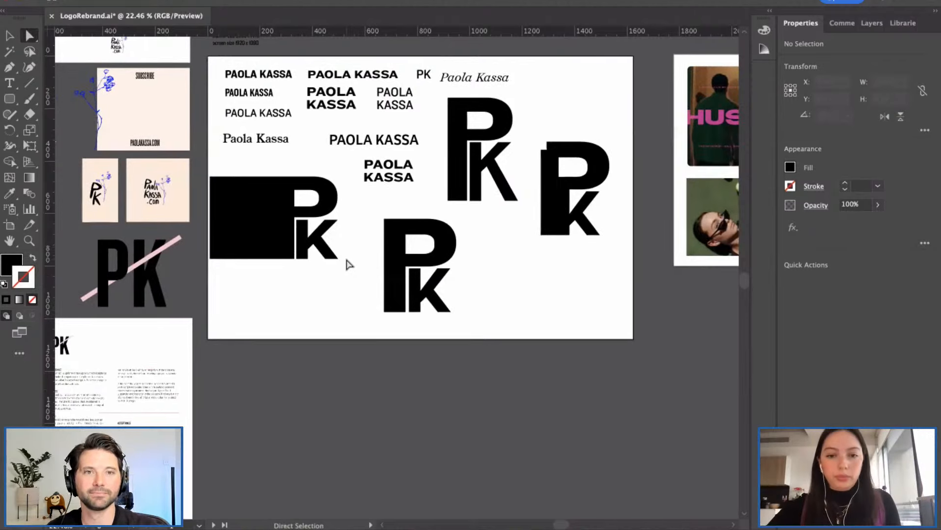
{"action": "scroll", "coordinate": [357, 265], "scroll_direction": "up", "scroll_amount": 2}
{"action": "scroll", "coordinate": [358, 263], "scroll_direction": "left", "scroll_amount": 2}
{"action": "left_click", "coordinate": [246, 204]}
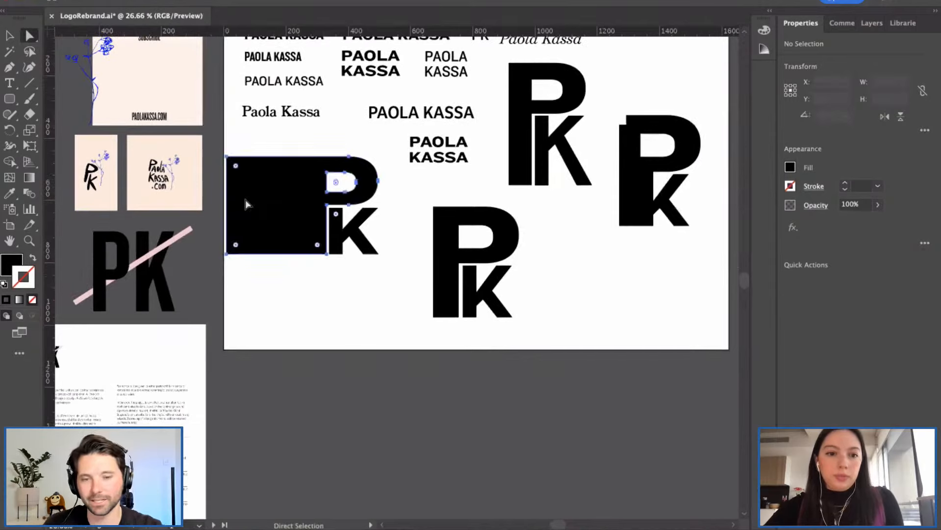
{"action": "left_click", "coordinate": [399, 216]}
{"action": "scroll", "coordinate": [400, 217], "scroll_direction": "right", "scroll_amount": 3}
{"action": "scroll", "coordinate": [399, 218], "scroll_direction": "down", "scroll_amount": 1}
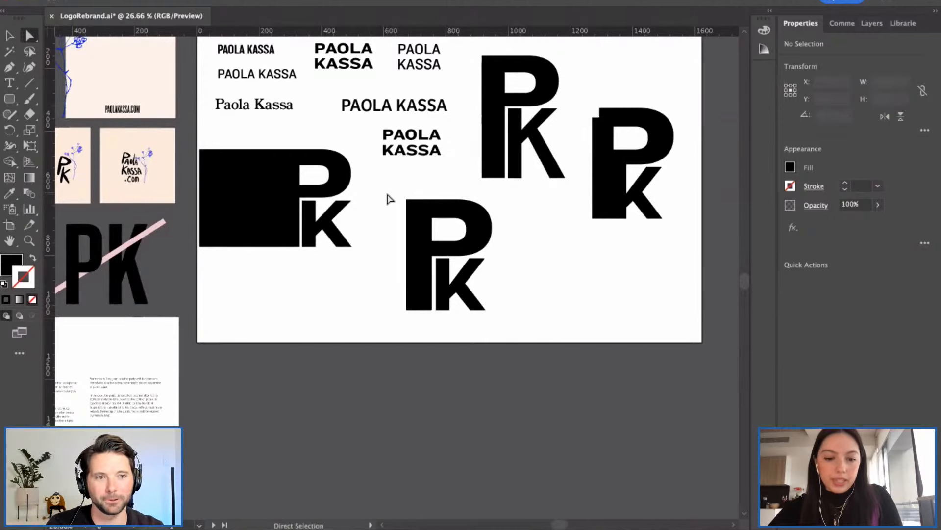
{"action": "key", "text": "v"}
{"action": "left_click_drag", "start_coordinate": [384, 190], "coordinate": [515, 327]}
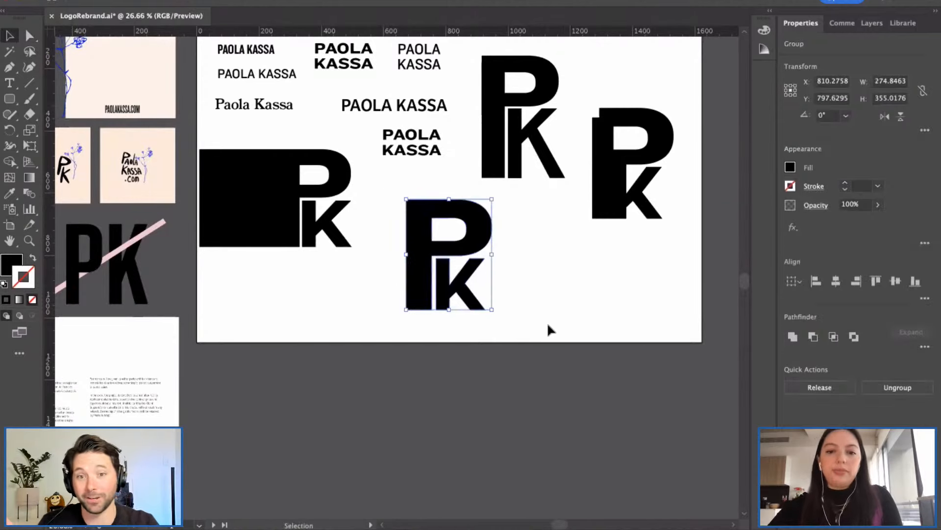
{"action": "left_click", "coordinate": [547, 322]}
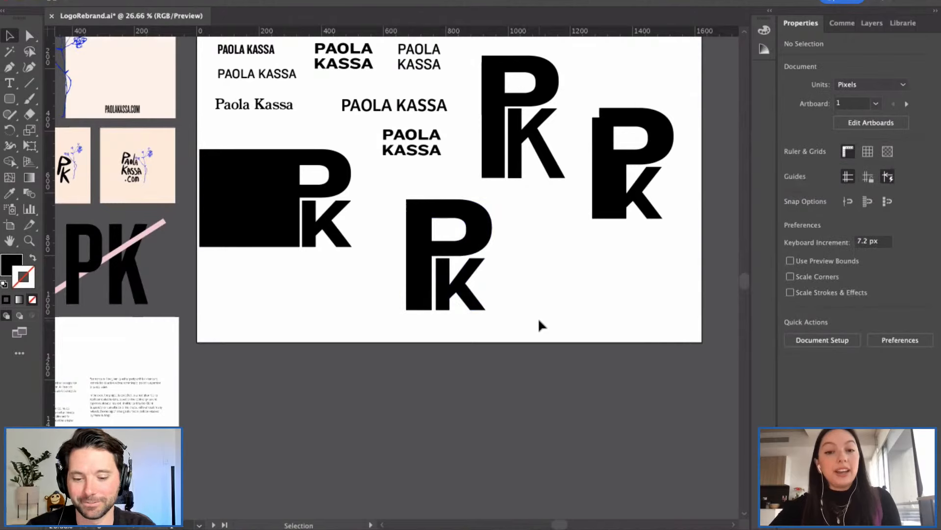
{"action": "left_click_drag", "start_coordinate": [395, 190], "coordinate": [524, 338]}
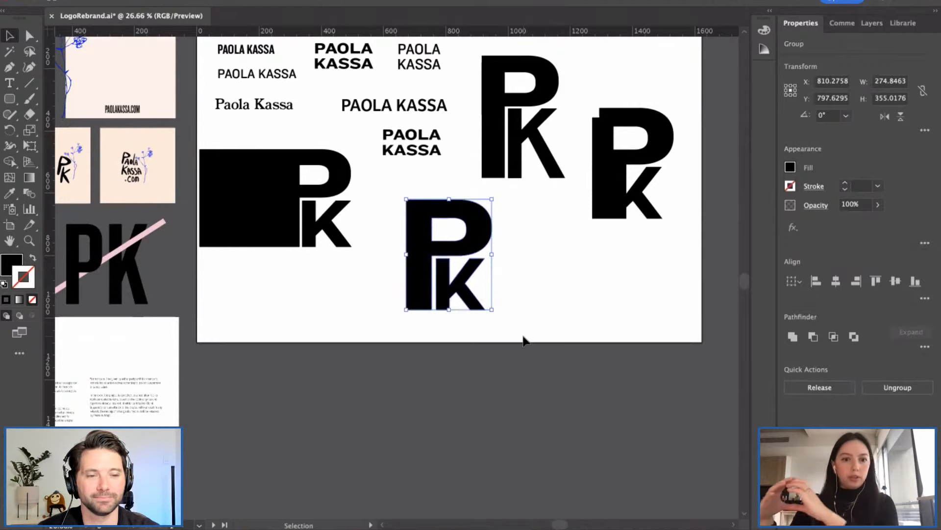
{"action": "left_click", "coordinate": [371, 278]}
{"action": "scroll", "coordinate": [396, 200], "scroll_direction": "left", "scroll_amount": 6}
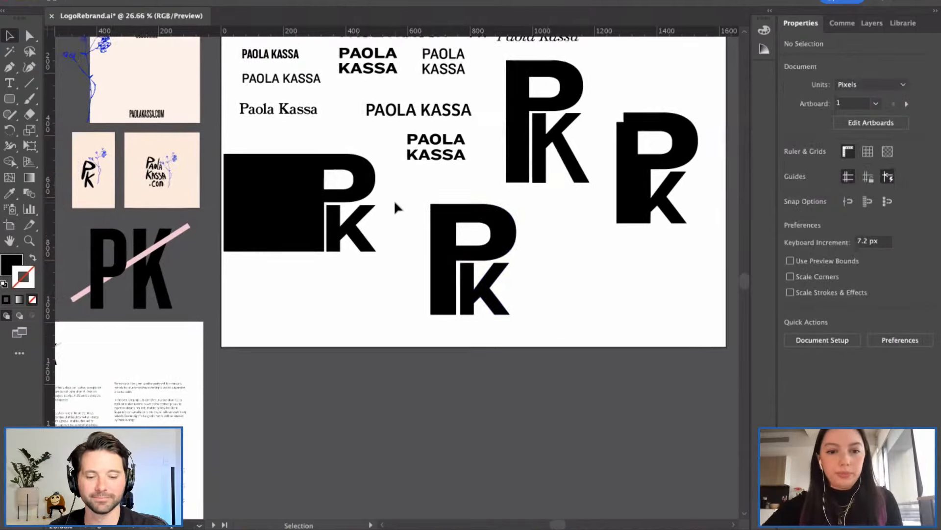
{"action": "scroll", "coordinate": [190, 269], "scroll_direction": "left", "scroll_amount": 5}
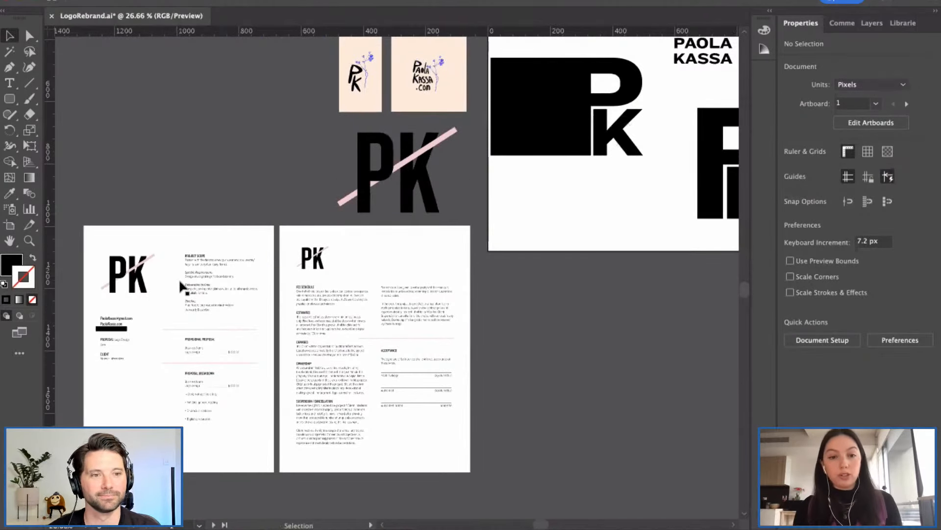
{"action": "scroll", "coordinate": [346, 273], "scroll_direction": "right", "scroll_amount": 2}
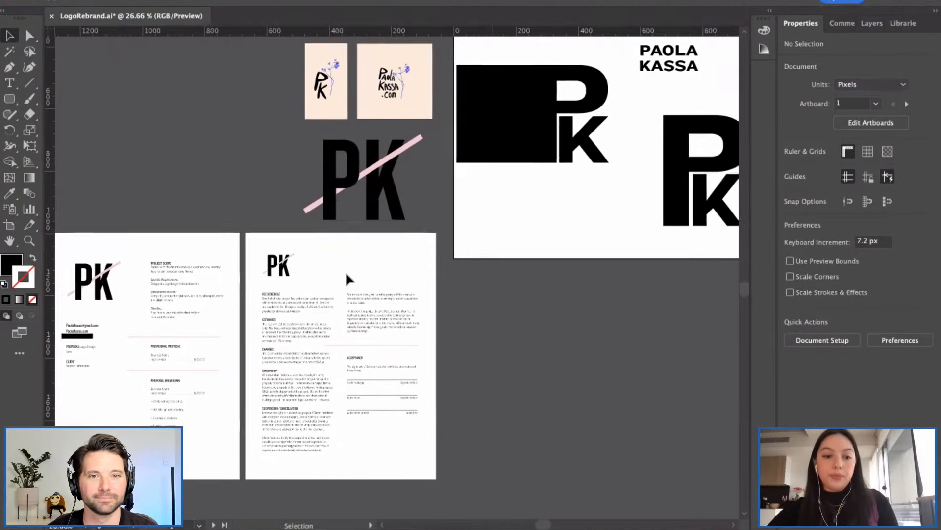
{"action": "scroll", "coordinate": [346, 280], "scroll_direction": "right", "scroll_amount": 2}
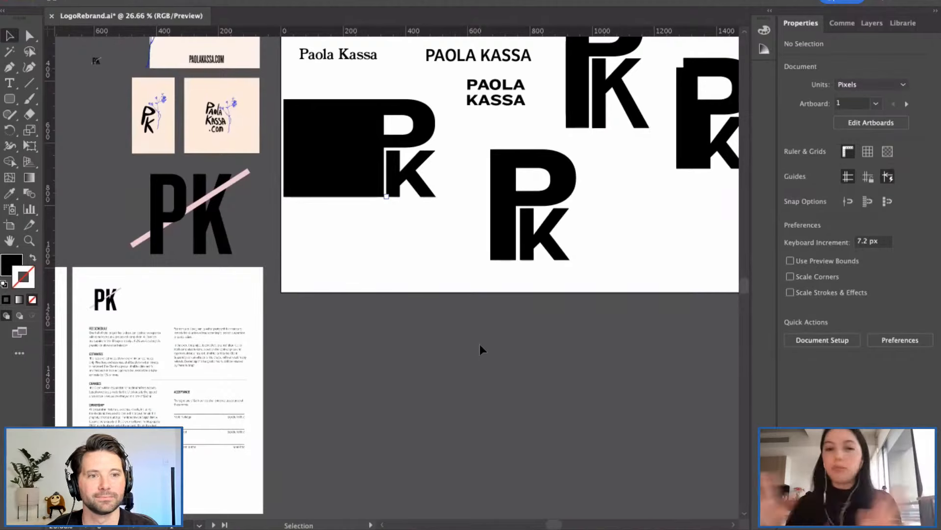
{"action": "scroll", "coordinate": [473, 220], "scroll_direction": "right", "scroll_amount": 3}
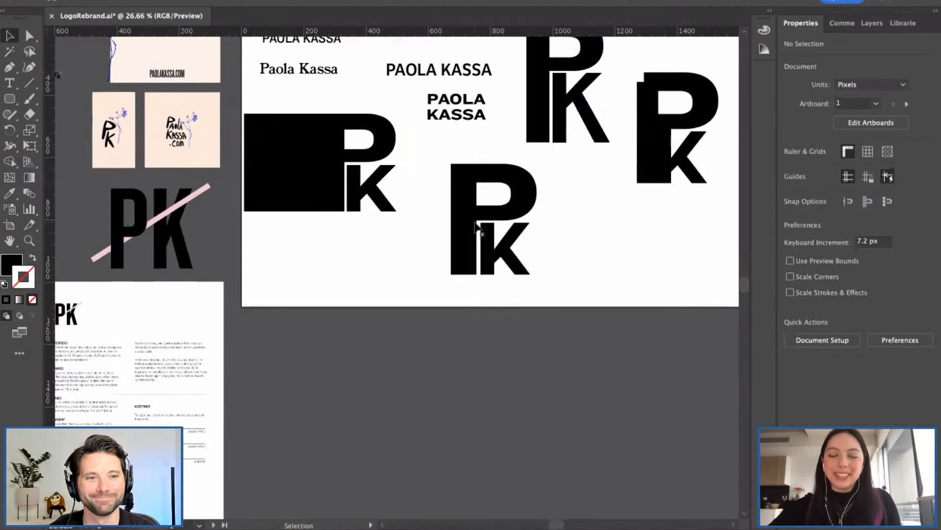
{"action": "scroll", "coordinate": [446, 201], "scroll_direction": "right", "scroll_amount": 2}
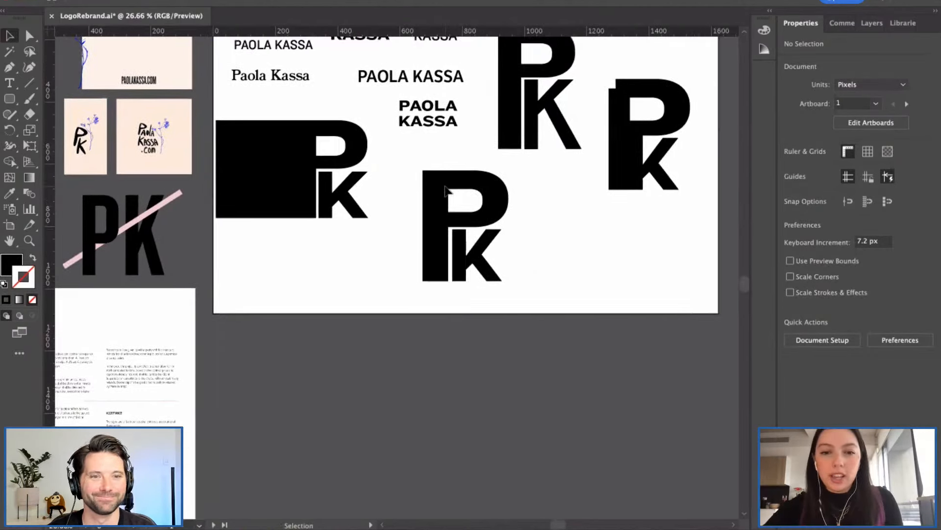
{"action": "scroll", "coordinate": [474, 205], "scroll_direction": "up", "scroll_amount": 1}
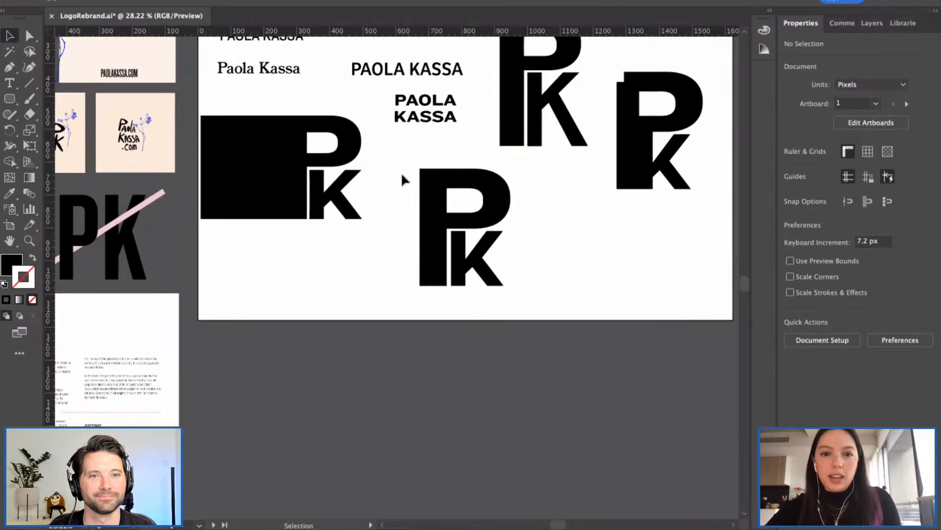
{"action": "left_click_drag", "start_coordinate": [408, 161], "coordinate": [537, 299]}
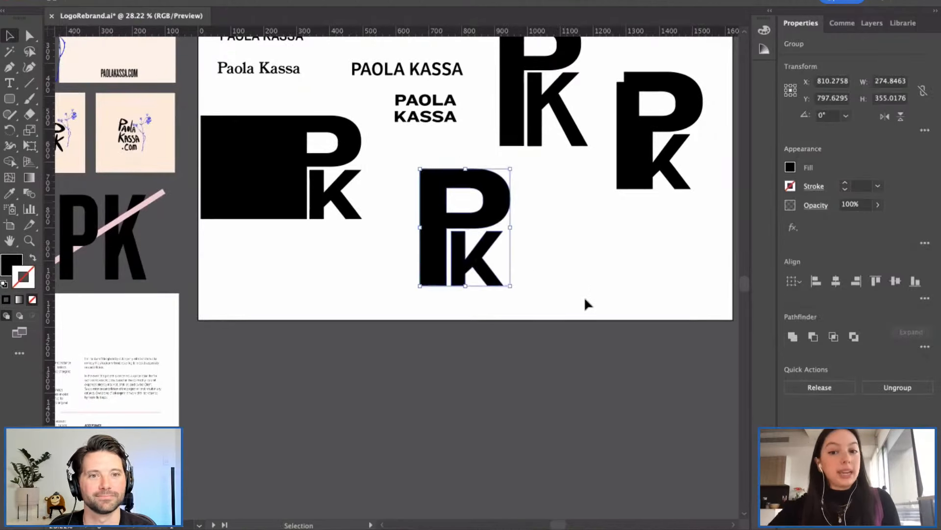
{"action": "left_click", "coordinate": [225, 297]}
{"action": "scroll", "coordinate": [206, 285], "scroll_direction": "left", "scroll_amount": 4}
{"action": "left_click", "coordinate": [107, 243]}
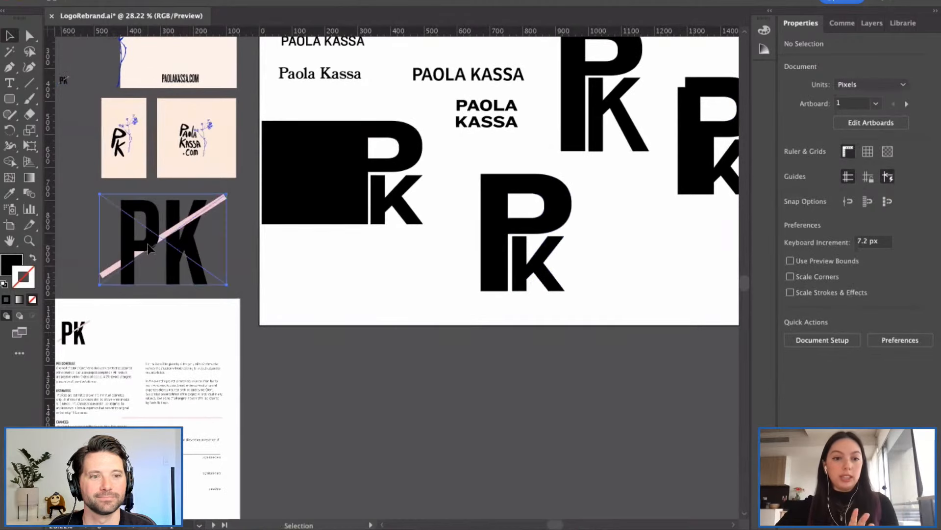
{"action": "left_click", "coordinate": [135, 269]}
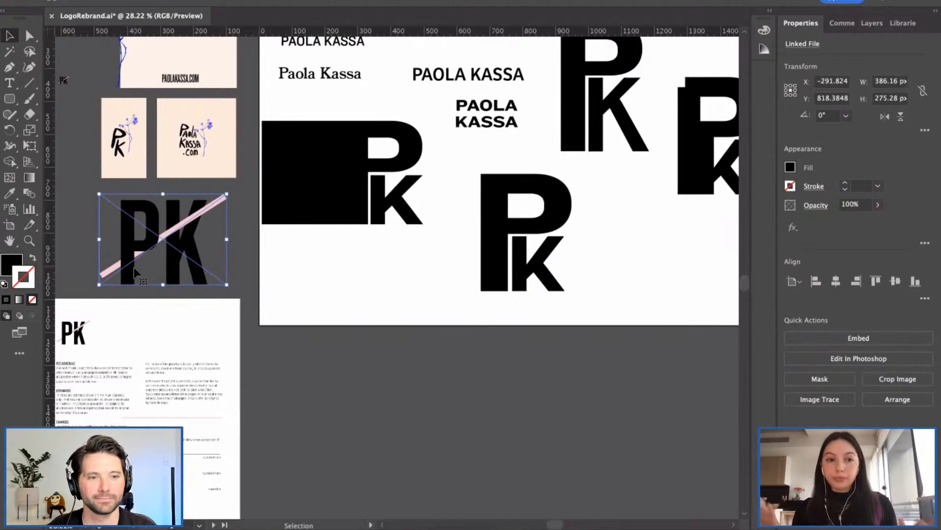
{"action": "left_click", "coordinate": [149, 54]}
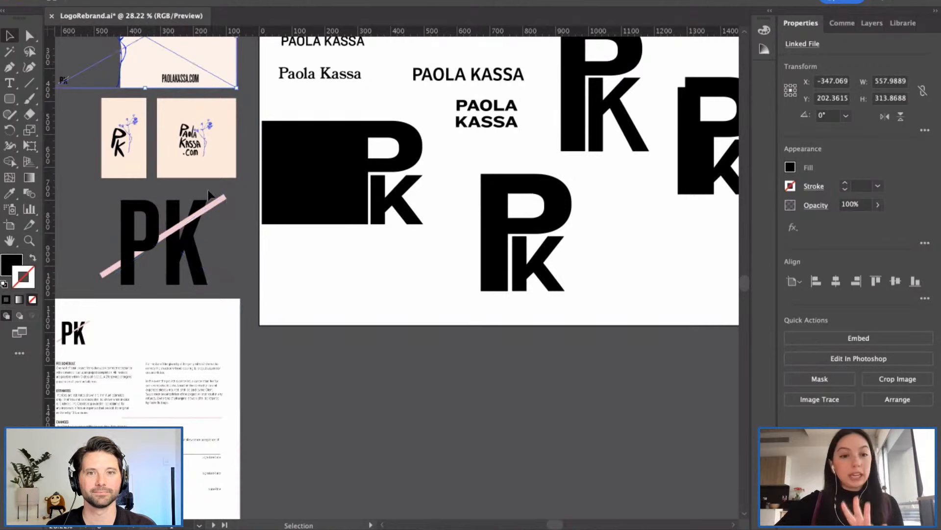
{"action": "left_click", "coordinate": [357, 255]}
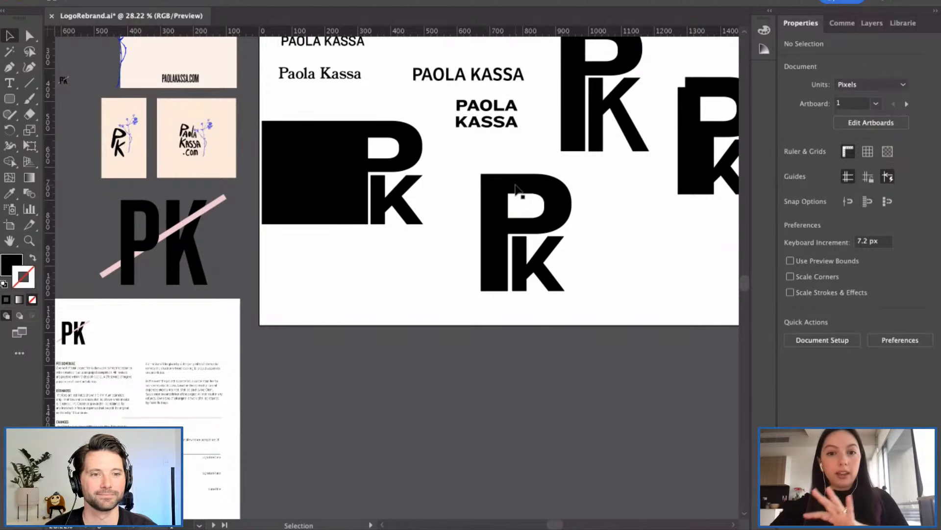
{"action": "scroll", "coordinate": [516, 189], "scroll_direction": "up", "scroll_amount": 4}
{"action": "scroll", "coordinate": [516, 189], "scroll_direction": "right", "scroll_amount": 3}
{"action": "left_click", "coordinate": [424, 206]}
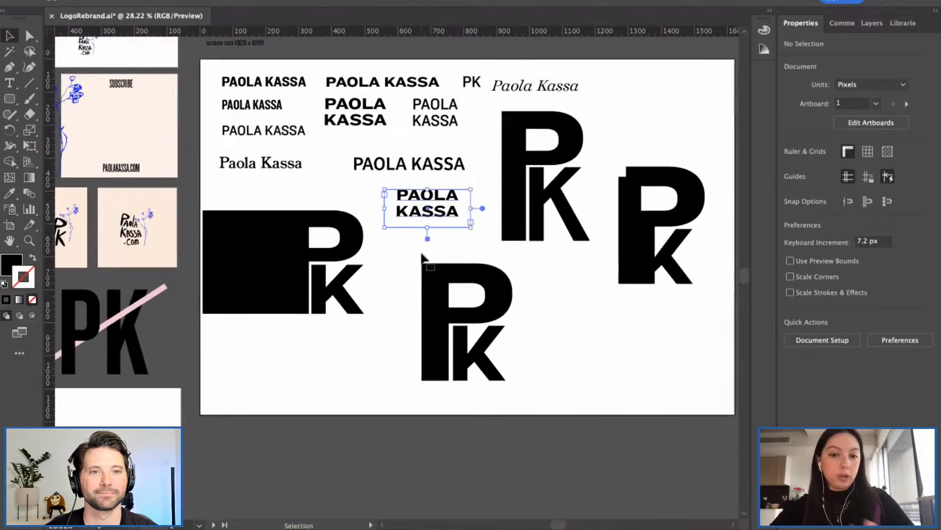
{"action": "left_click", "coordinate": [394, 251]}
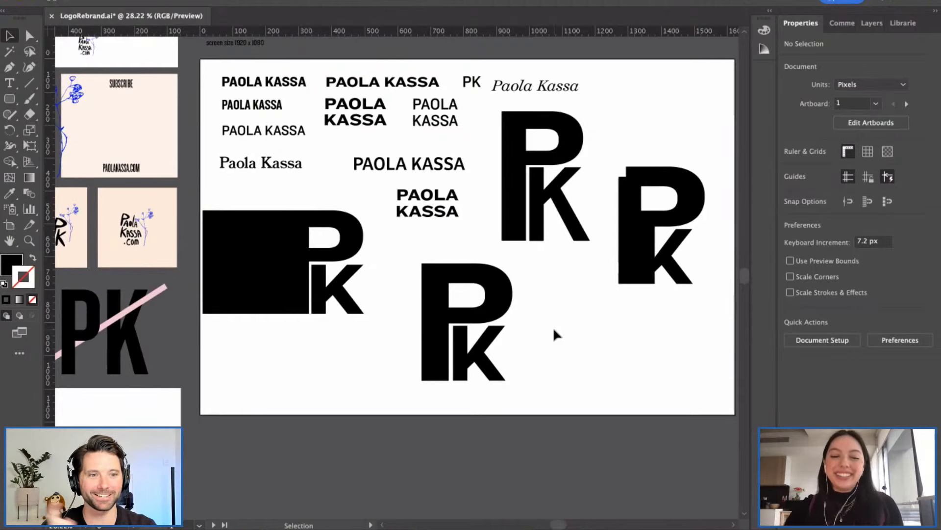
{"action": "scroll", "coordinate": [520, 316], "scroll_direction": "right", "scroll_amount": 2}
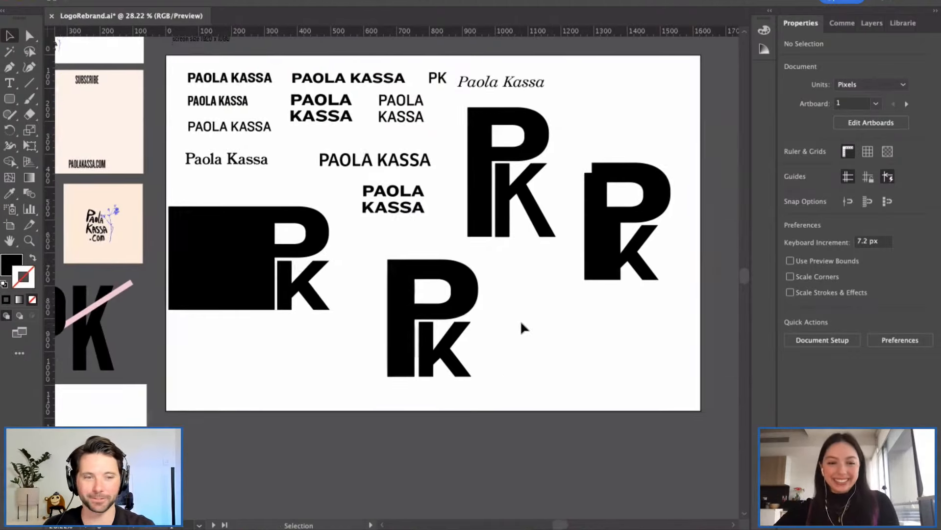
{"action": "scroll", "coordinate": [464, 321], "scroll_direction": "up", "scroll_amount": 2}
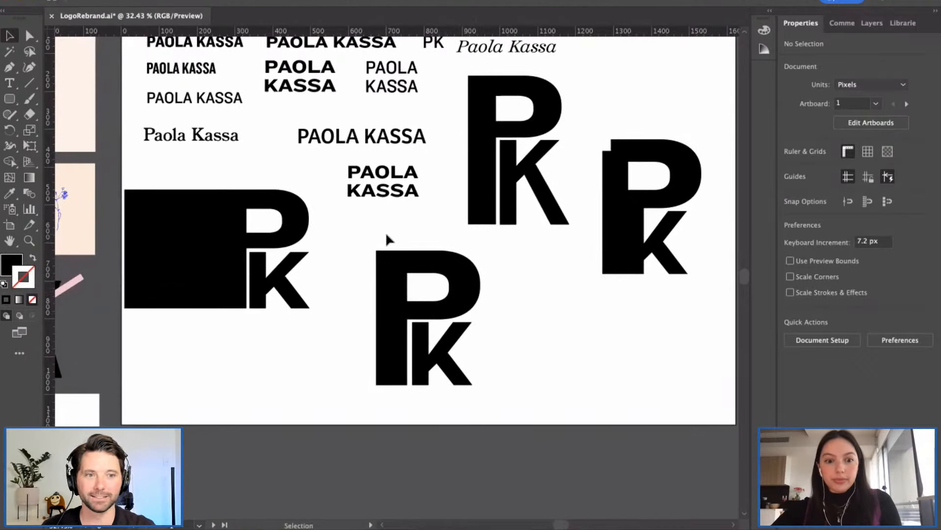
{"action": "left_click_drag", "start_coordinate": [386, 232], "coordinate": [466, 387]}
{"action": "left_click", "coordinate": [536, 391]}
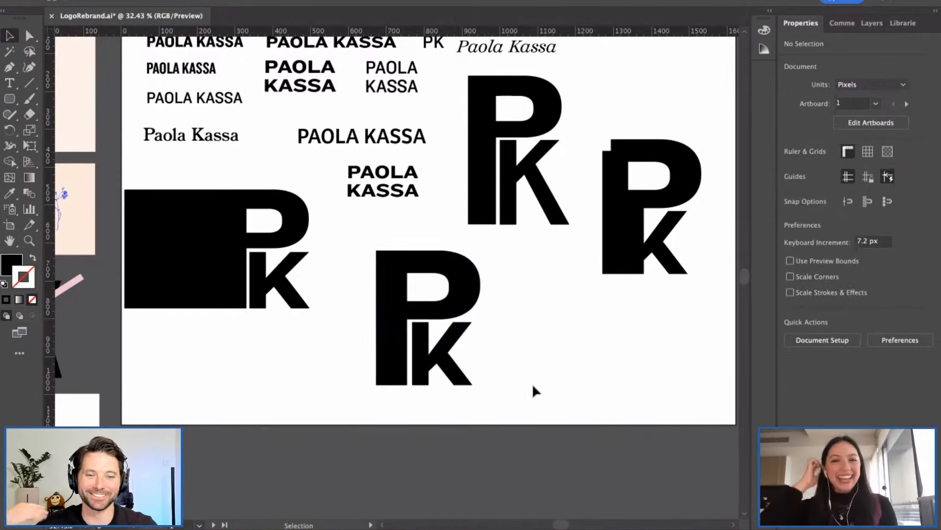
{"action": "scroll", "coordinate": [400, 362], "scroll_direction": "down", "scroll_amount": 3}
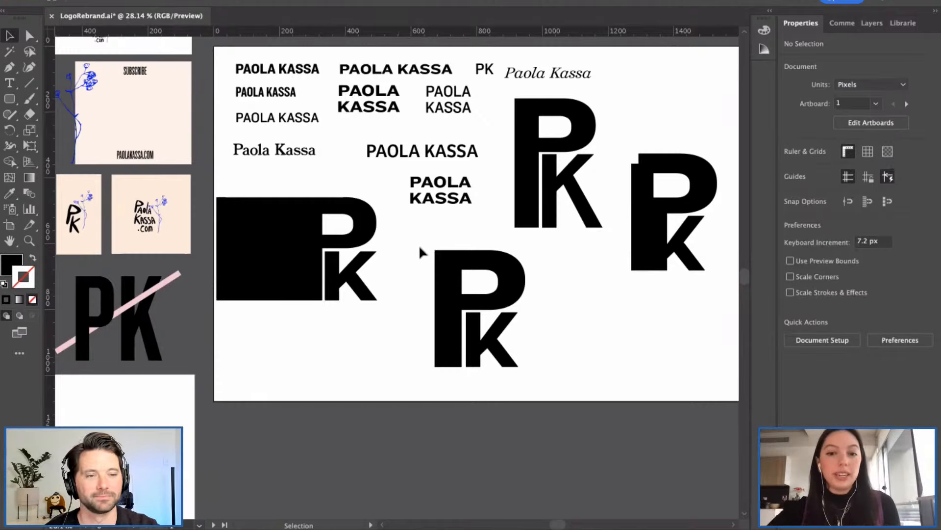
{"action": "left_click_drag", "start_coordinate": [420, 247], "coordinate": [588, 380]}
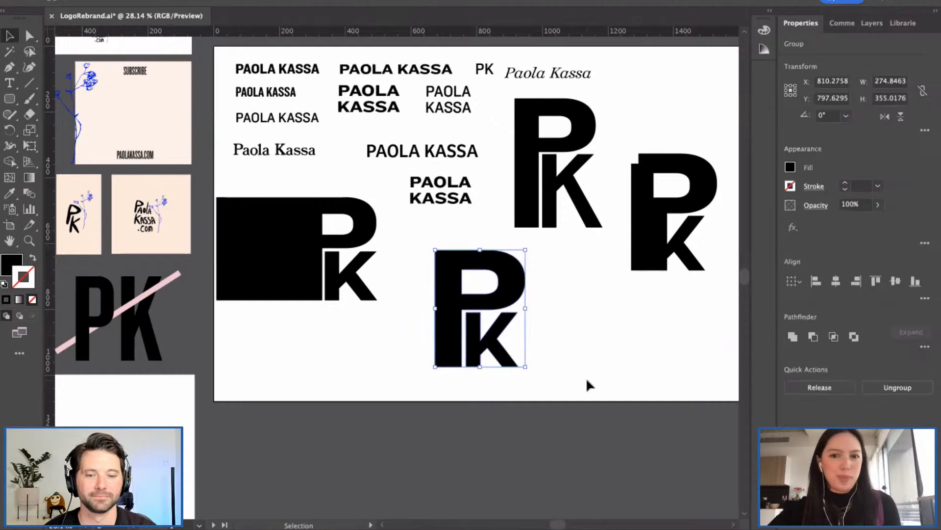
{"action": "left_click", "coordinate": [587, 380]}
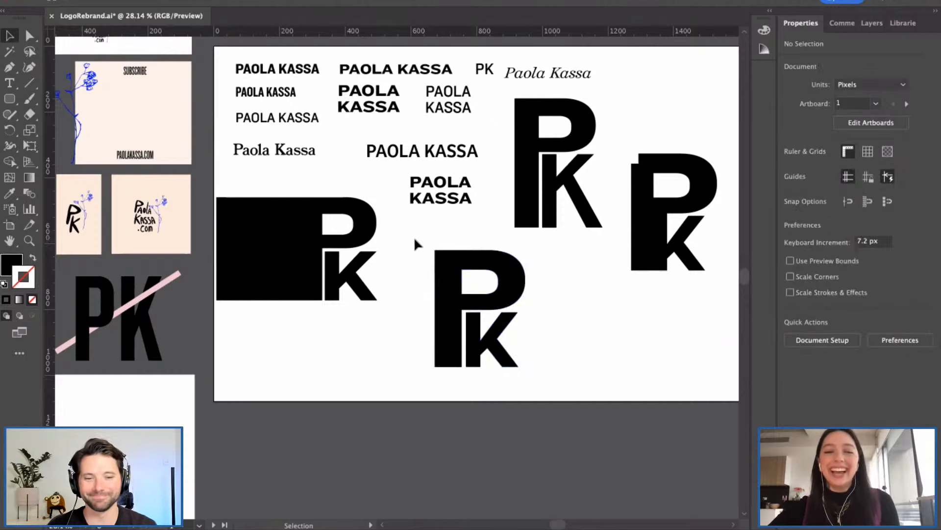
{"action": "left_click_drag", "start_coordinate": [414, 236], "coordinate": [531, 366]}
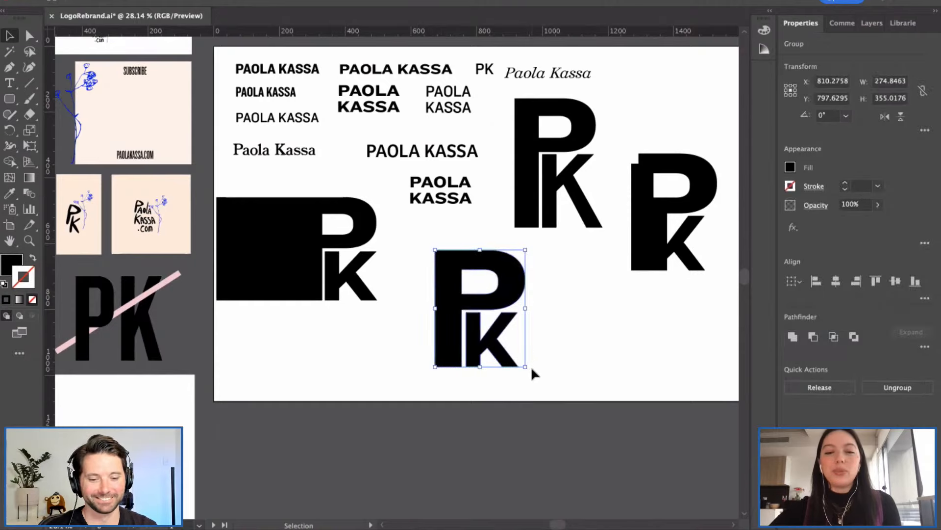
{"action": "left_click", "coordinate": [402, 331]}
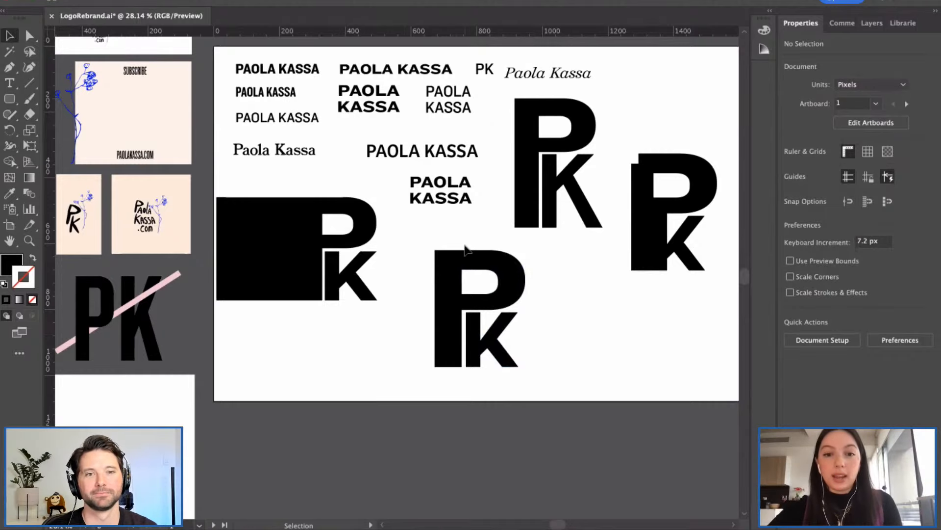
{"action": "scroll", "coordinate": [466, 253], "scroll_direction": "right", "scroll_amount": 5}
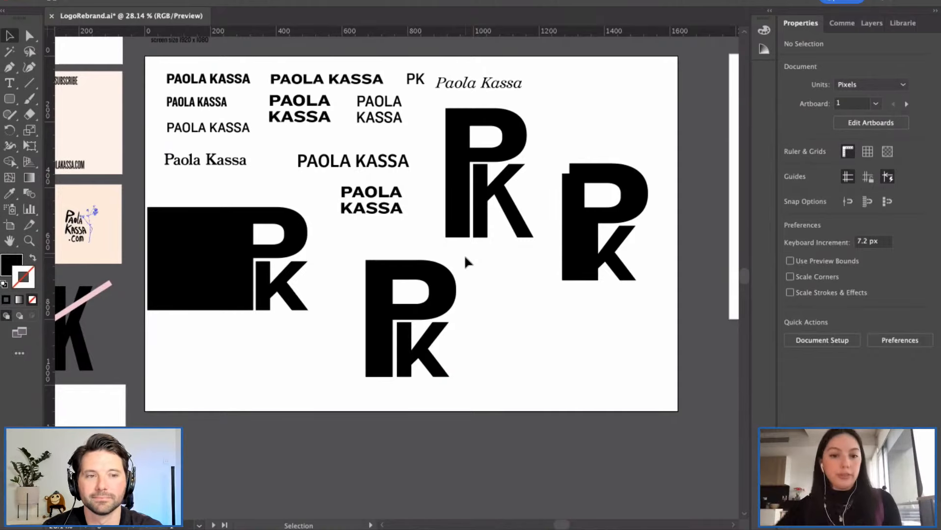
{"action": "scroll", "coordinate": [364, 241], "scroll_direction": "down", "scroll_amount": 2}
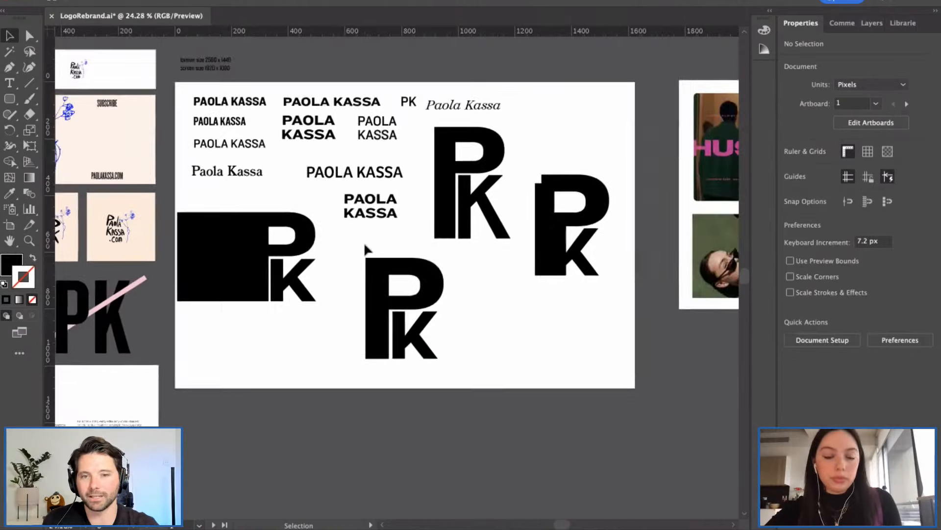
{"action": "scroll", "coordinate": [507, 280], "scroll_direction": "right", "scroll_amount": 4}
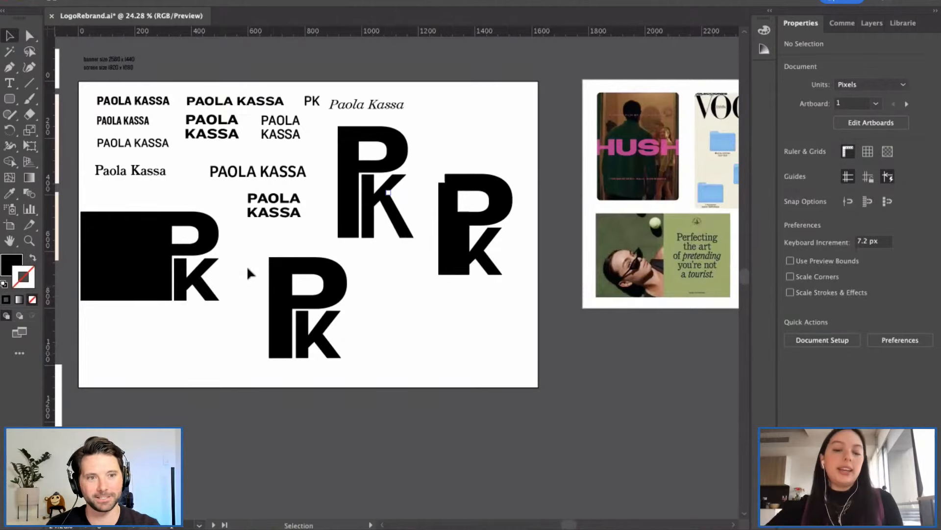
{"action": "left_click_drag", "start_coordinate": [249, 251], "coordinate": [360, 372]}
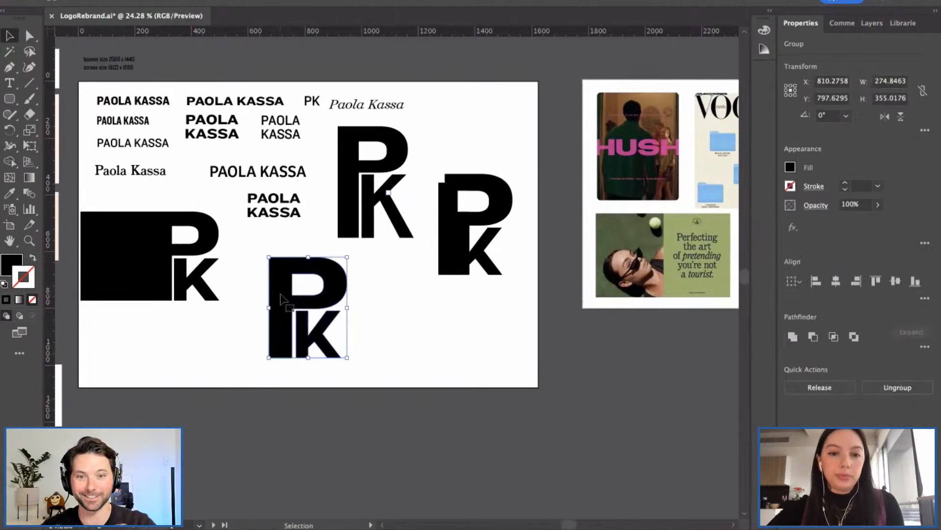
{"action": "left_click", "coordinate": [397, 349]}
{"action": "scroll", "coordinate": [284, 321], "scroll_direction": "down", "scroll_amount": 3}
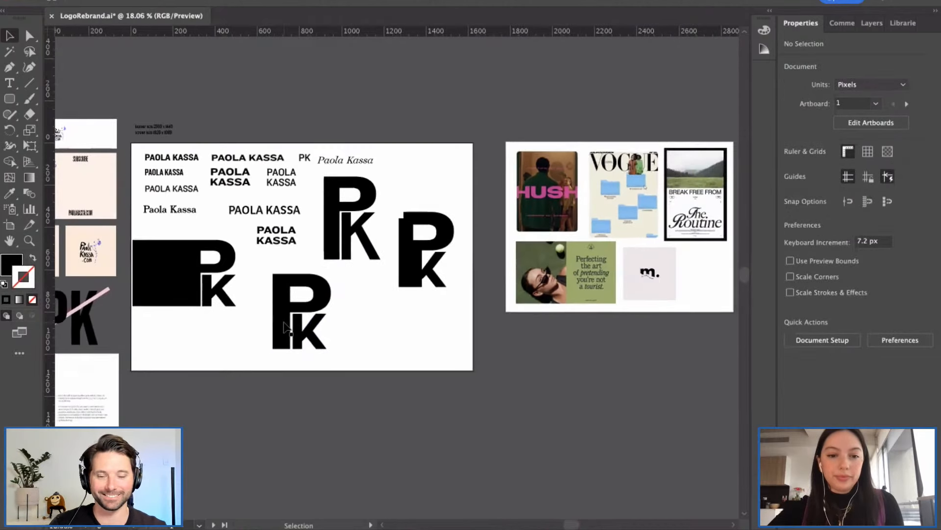
{"action": "scroll", "coordinate": [284, 321], "scroll_direction": "up", "scroll_amount": 5}
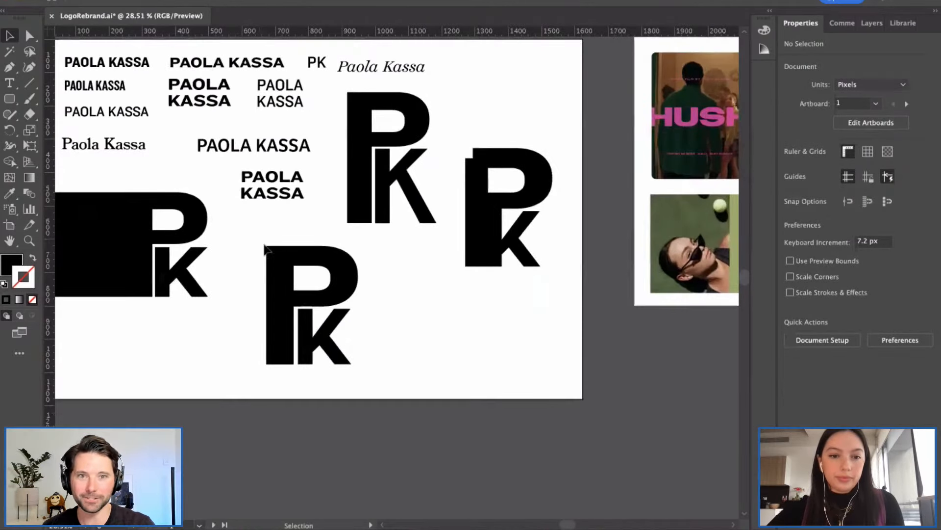
Step: Duplicate the lower PK monogram onto the pasteboard and give the copy a white ffffff fill
{"action": "left_click_drag", "start_coordinate": [251, 230], "coordinate": [374, 372]}
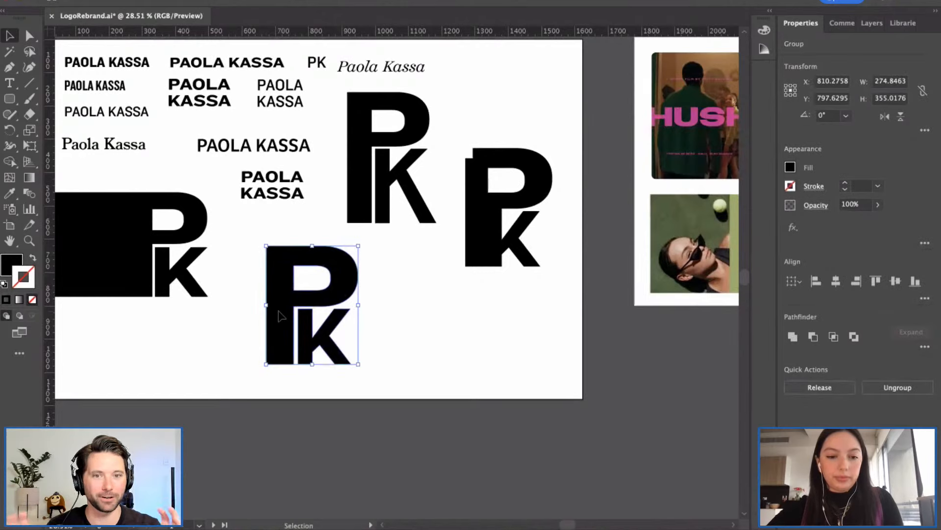
{"action": "left_click_drag", "start_coordinate": [285, 321], "coordinate": [616, 436]}
{"action": "scroll", "coordinate": [613, 434], "scroll_direction": "right", "scroll_amount": 5}
{"action": "scroll", "coordinate": [613, 434], "scroll_direction": "down", "scroll_amount": 1}
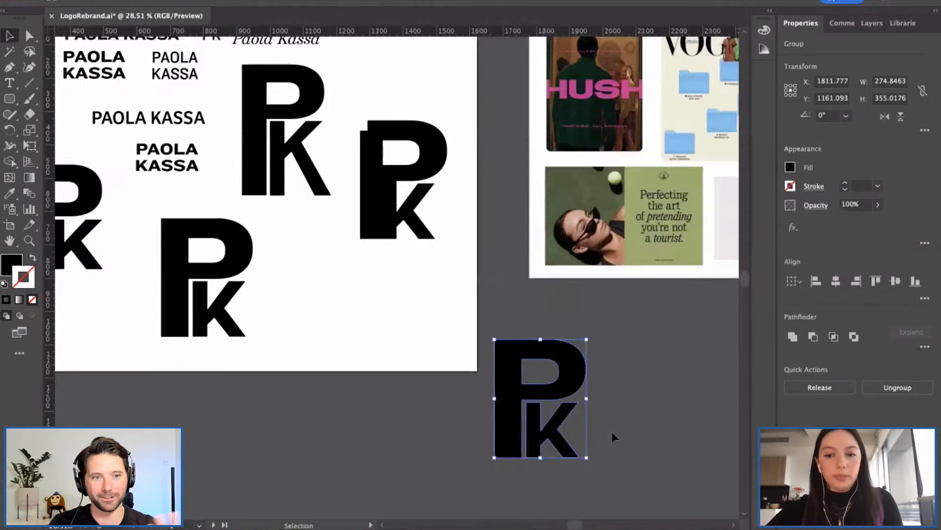
{"action": "double_click", "coordinate": [3, 268]}
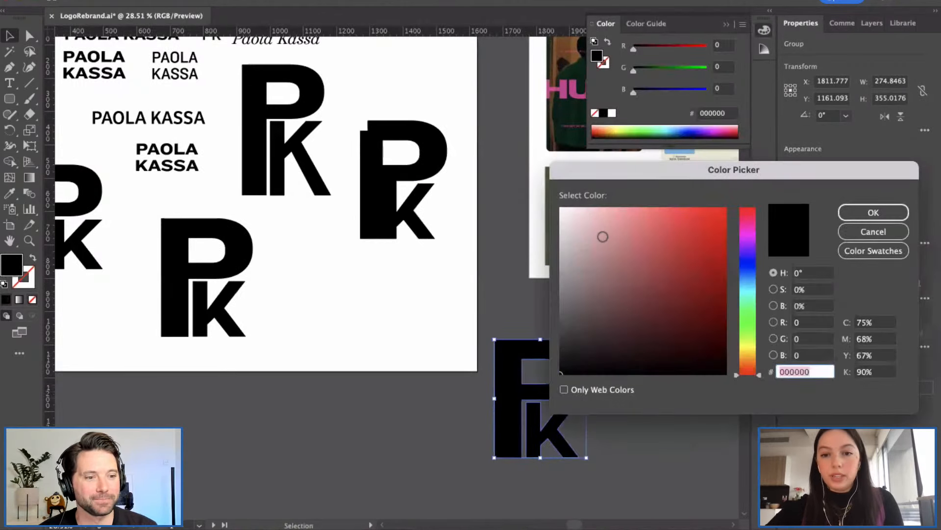
{"action": "type", "text": "ffffff"}
{"action": "left_click", "coordinate": [889, 210]}
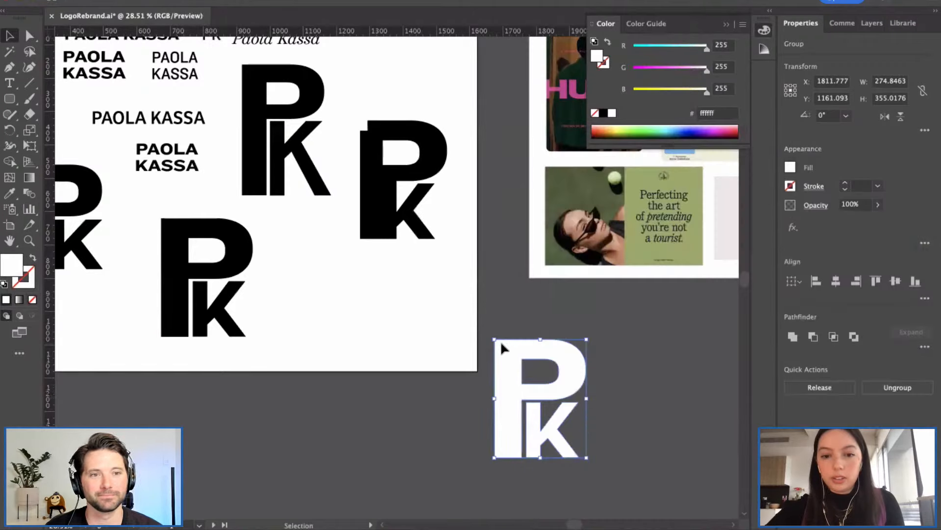
{"action": "left_click", "coordinate": [644, 335]}
Step: Collapse the floating Color panel to reveal the moodboard artboard
{"action": "scroll", "coordinate": [474, 329], "scroll_direction": "down", "scroll_amount": 6}
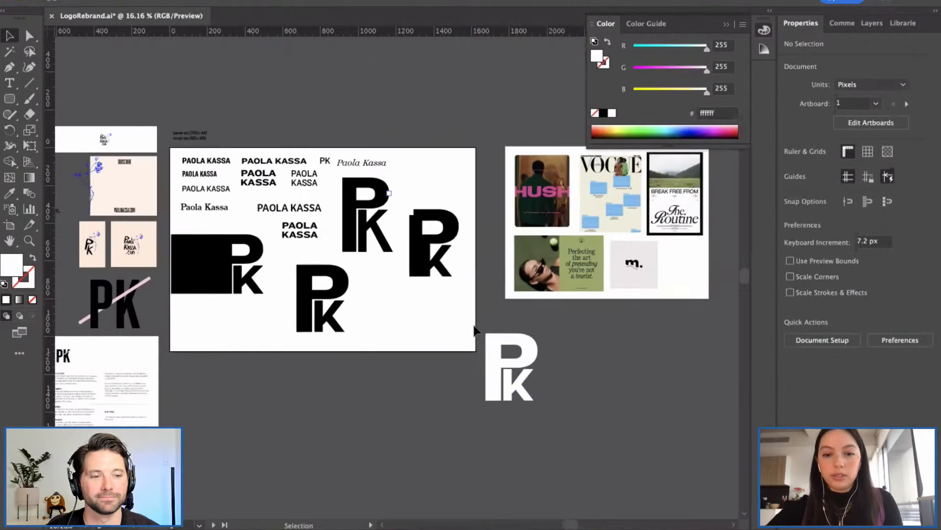
{"action": "scroll", "coordinate": [474, 329], "scroll_direction": "down", "scroll_amount": 1}
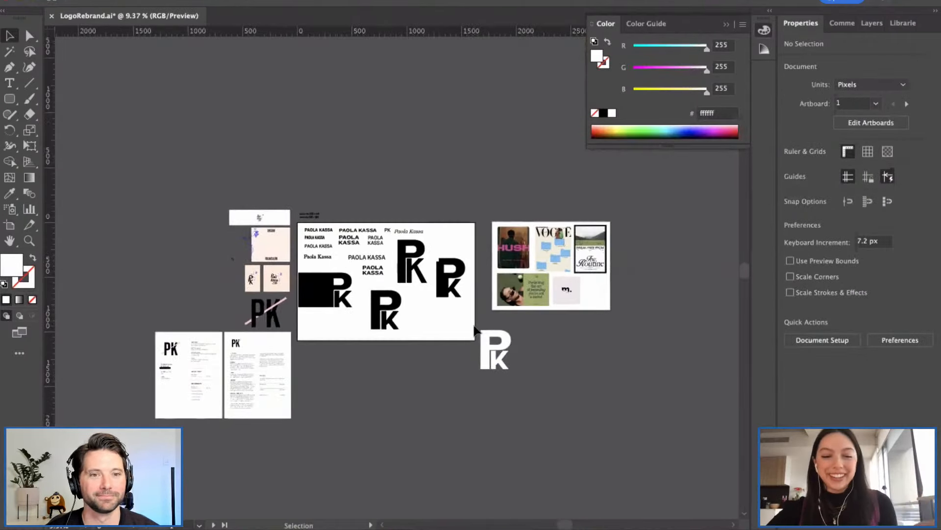
{"action": "scroll", "coordinate": [475, 328], "scroll_direction": "down", "scroll_amount": 2}
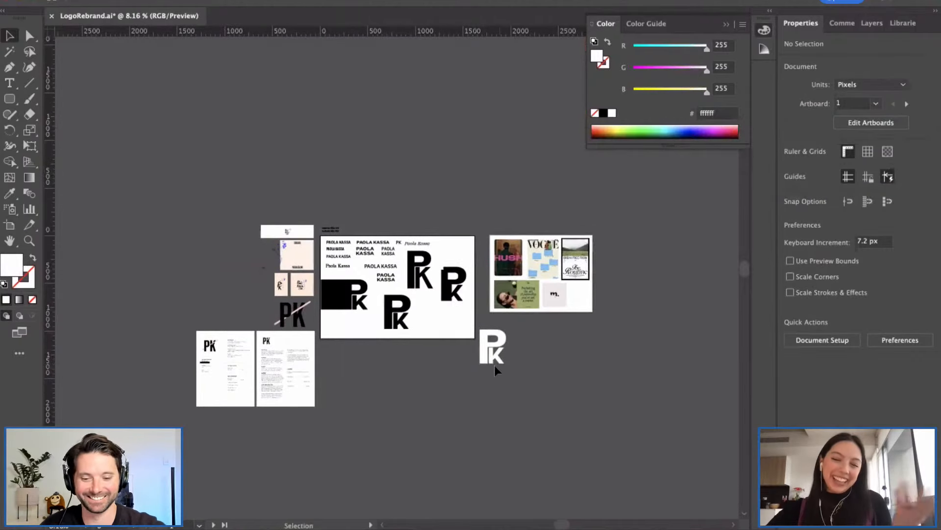
{"action": "scroll", "coordinate": [499, 366], "scroll_direction": "down", "scroll_amount": 3}
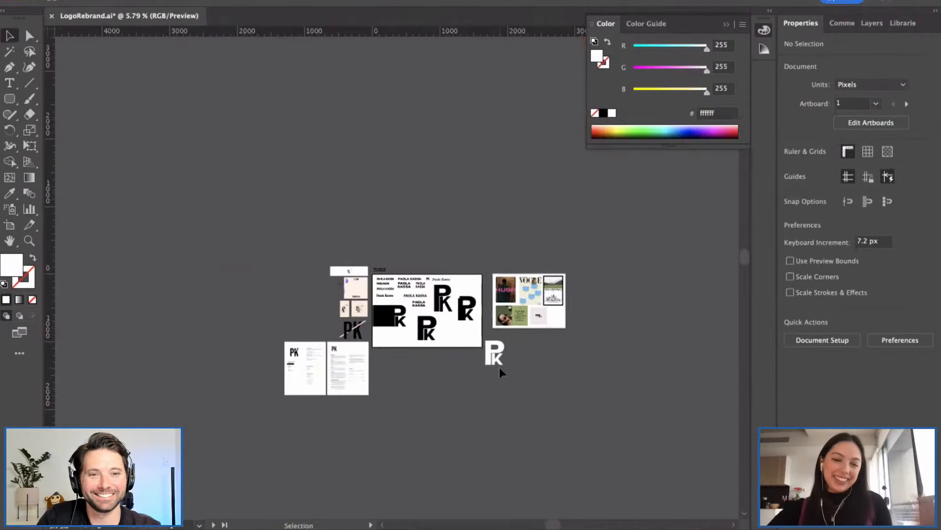
{"action": "scroll", "coordinate": [470, 353], "scroll_direction": "up", "scroll_amount": 5}
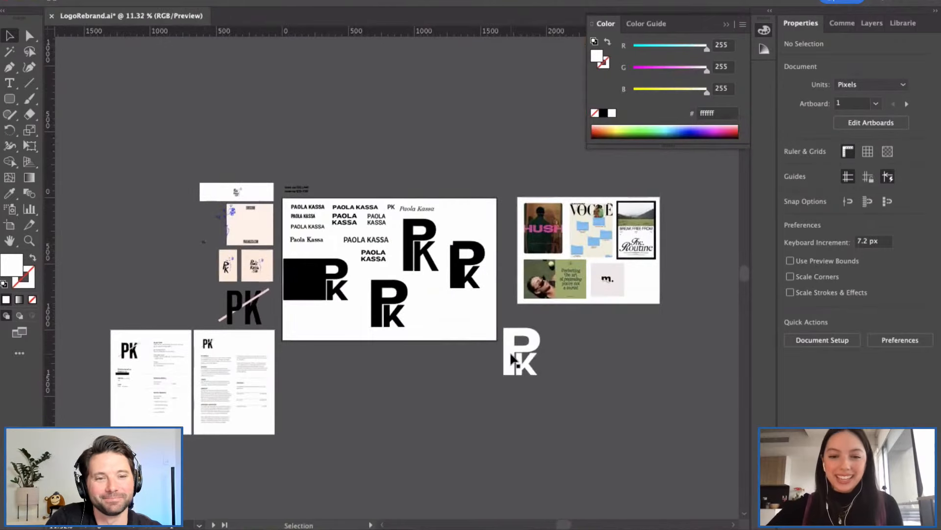
{"action": "scroll", "coordinate": [511, 356], "scroll_direction": "up", "scroll_amount": 2}
{"action": "scroll", "coordinate": [512, 359], "scroll_direction": "up", "scroll_amount": 2}
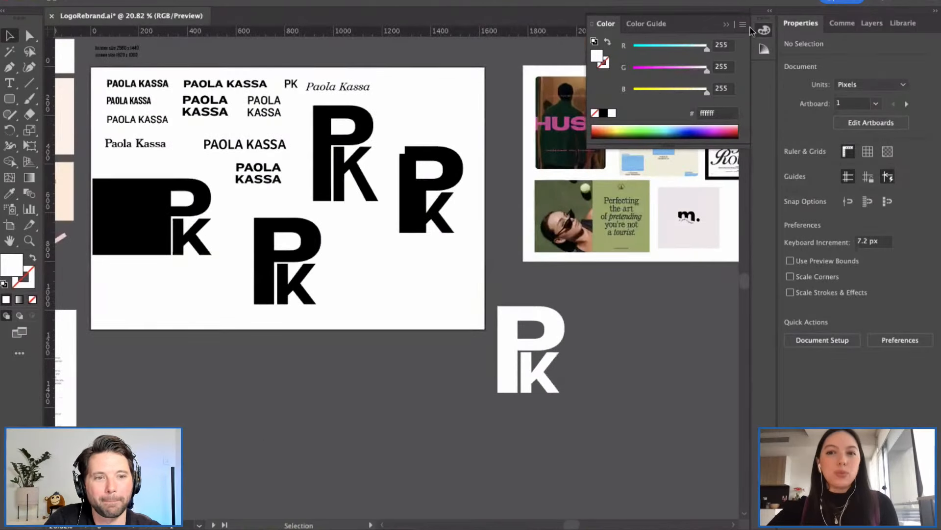
{"action": "left_click", "coordinate": [727, 26]}
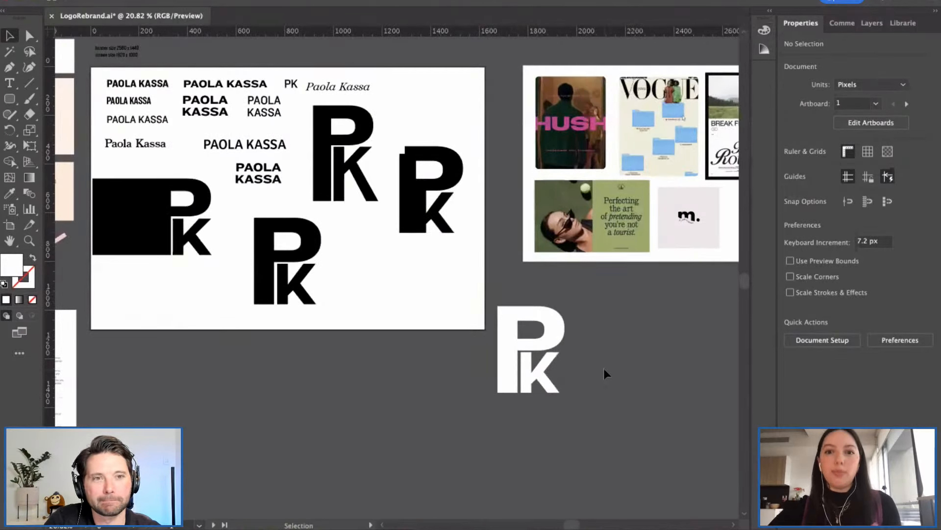
{"action": "scroll", "coordinate": [604, 369], "scroll_direction": "right", "scroll_amount": 3}
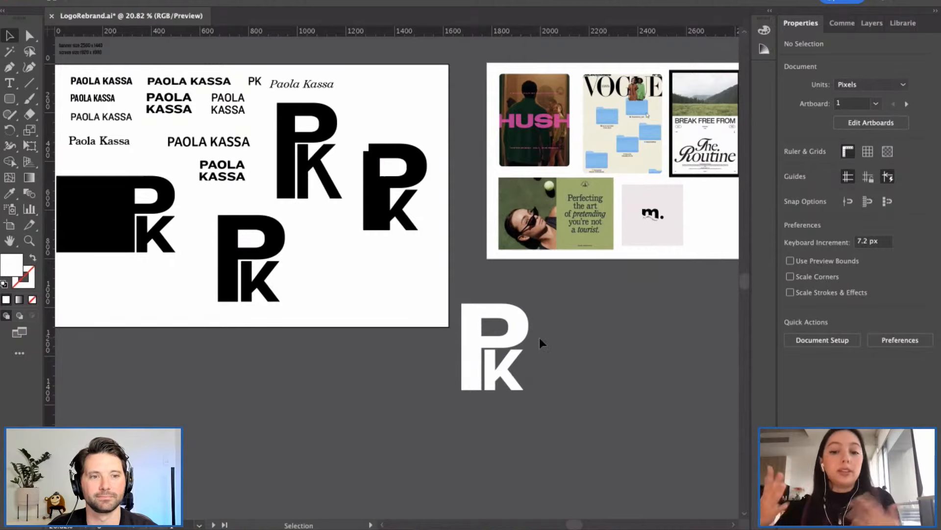
Step: Delete the white PK monogram copy from the pasteboard
{"action": "left_click_drag", "start_coordinate": [492, 285], "coordinate": [519, 395]}
{"action": "key", "text": "Delete"}
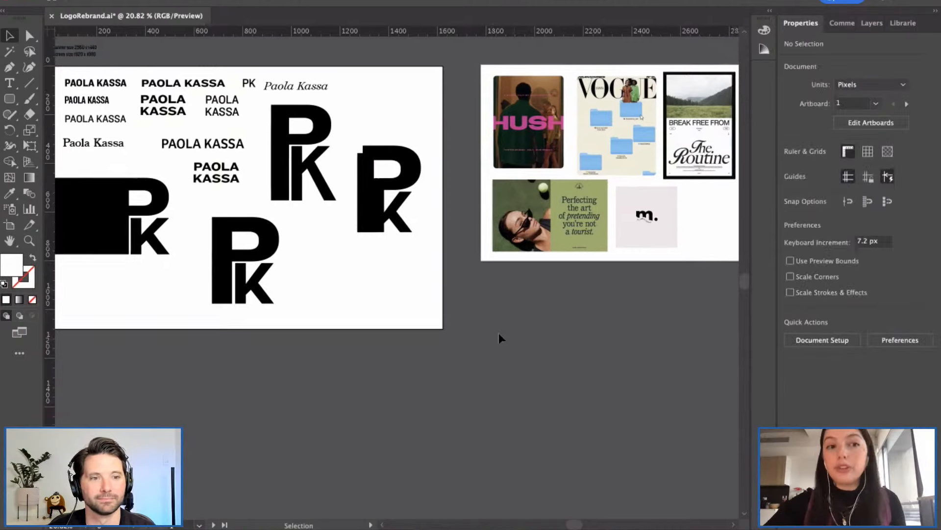
{"action": "scroll", "coordinate": [499, 334], "scroll_direction": "right", "scroll_amount": 3}
{"action": "scroll", "coordinate": [498, 333], "scroll_direction": "up", "scroll_amount": 2}
{"action": "scroll", "coordinate": [510, 232], "scroll_direction": "up", "scroll_amount": 3}
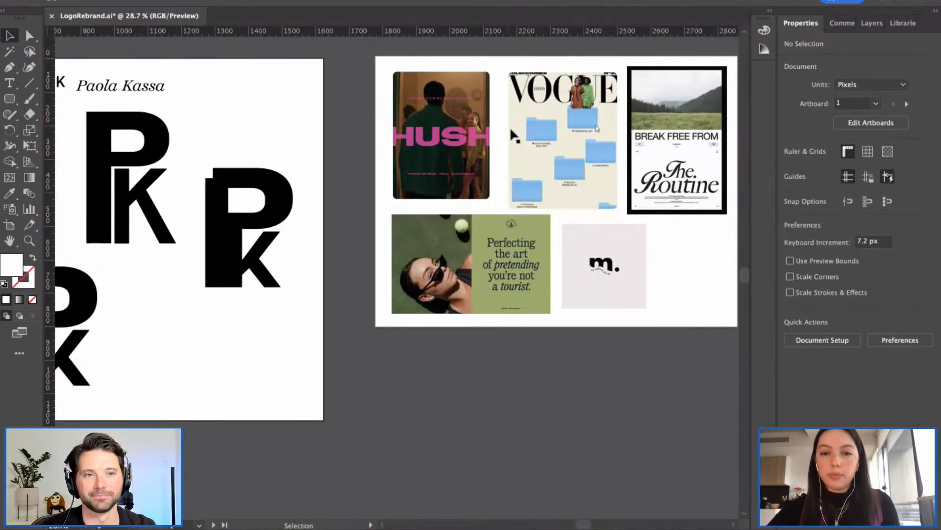
Step: Nudge the VOGUE image slightly left and check the tennis image on the moodboard
{"action": "left_click", "coordinate": [534, 131]}
{"action": "left_click_drag", "start_coordinate": [533, 132], "coordinate": [529, 131]}
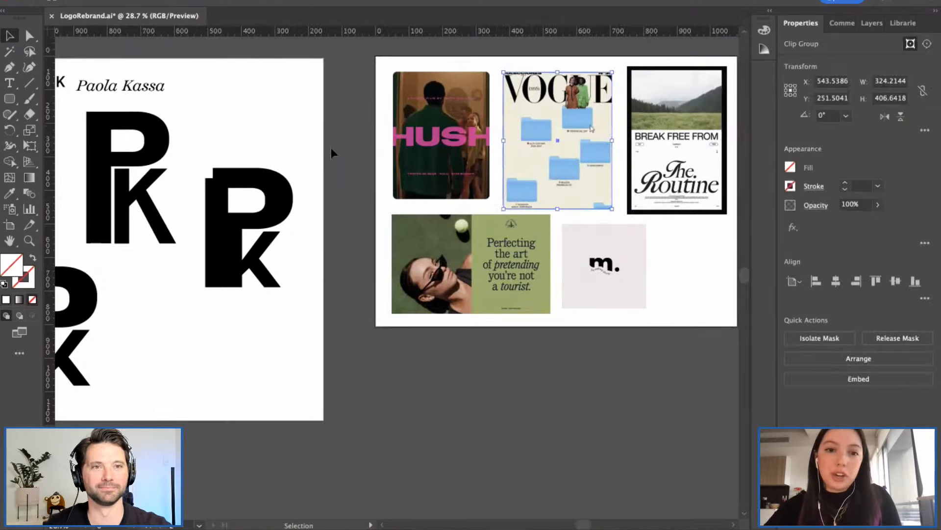
{"action": "left_click", "coordinate": [349, 160]}
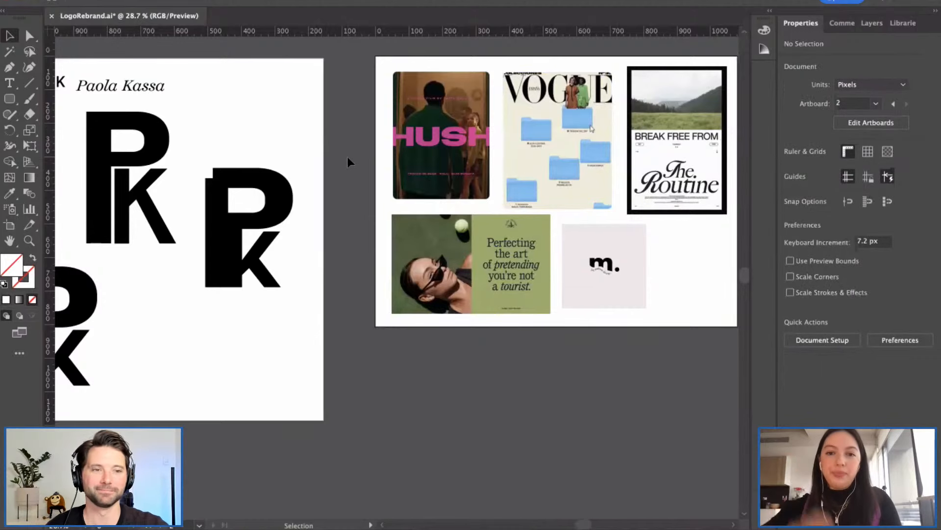
{"action": "scroll", "coordinate": [378, 153], "scroll_direction": "down", "scroll_amount": 2}
{"action": "left_click", "coordinate": [499, 187]}
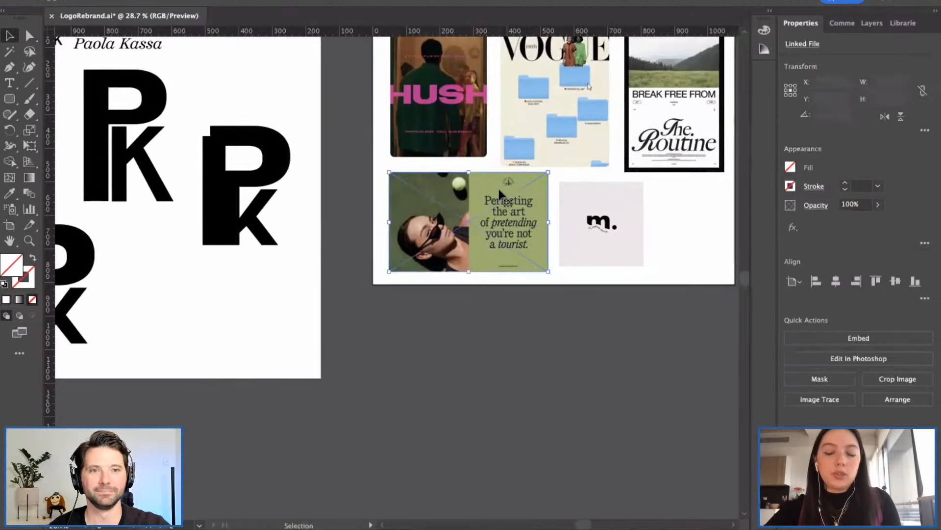
{"action": "scroll", "coordinate": [498, 187], "scroll_direction": "up", "scroll_amount": 4}
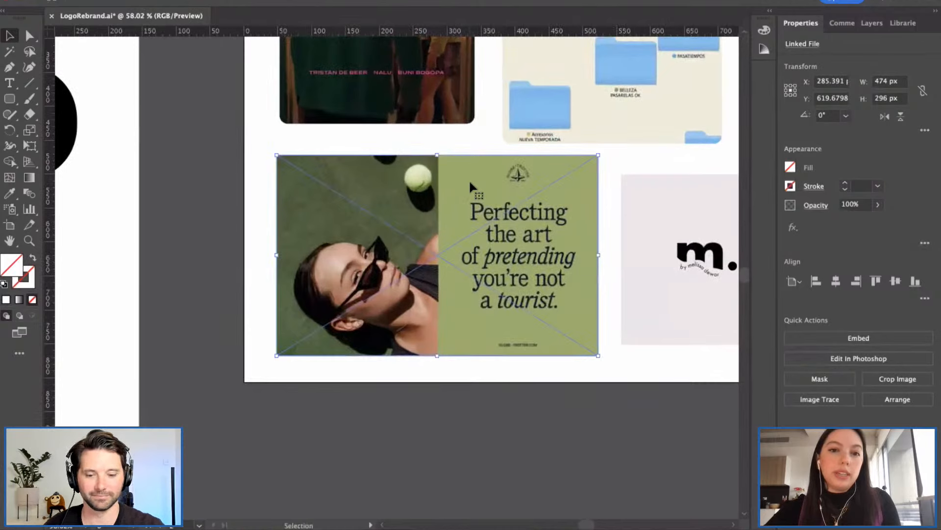
{"action": "left_click", "coordinate": [172, 205]}
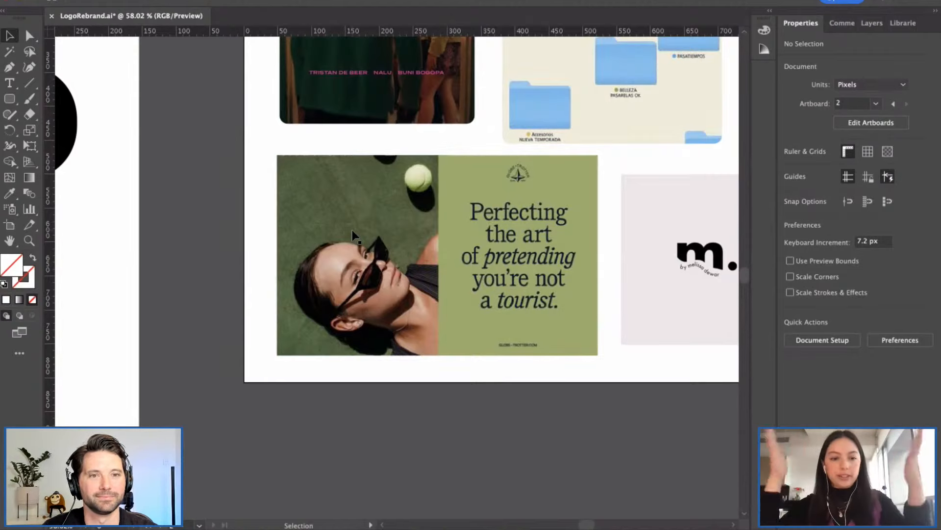
Step: Inspect the HUSH poster image, then pan back left toward the monogram artboard
{"action": "scroll", "coordinate": [379, 198], "scroll_direction": "down", "scroll_amount": 2}
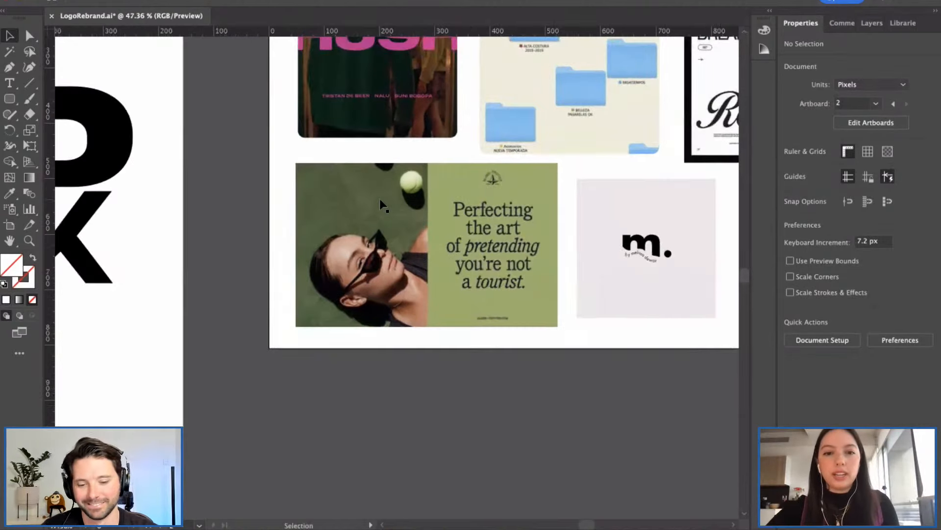
{"action": "scroll", "coordinate": [366, 269], "scroll_direction": "up", "scroll_amount": 5}
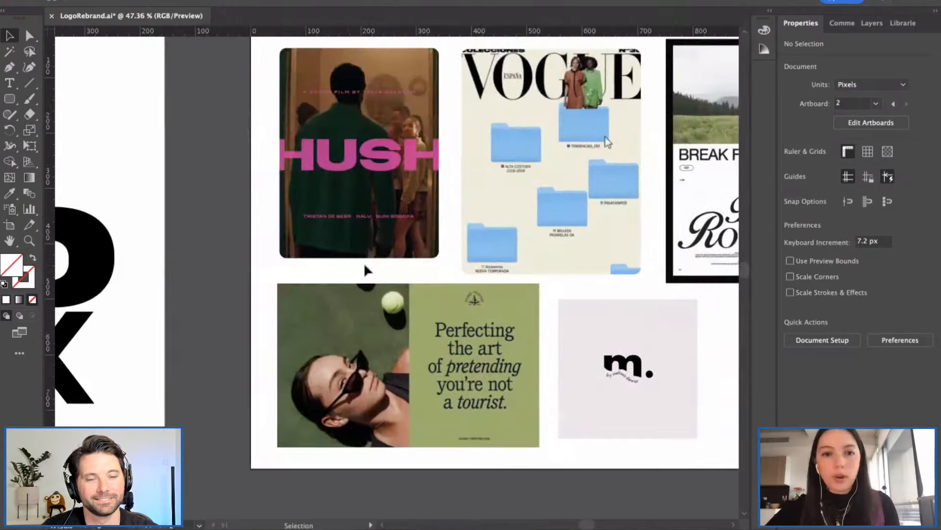
{"action": "scroll", "coordinate": [452, 237], "scroll_direction": "right", "scroll_amount": 3}
{"action": "left_click", "coordinate": [287, 125]}
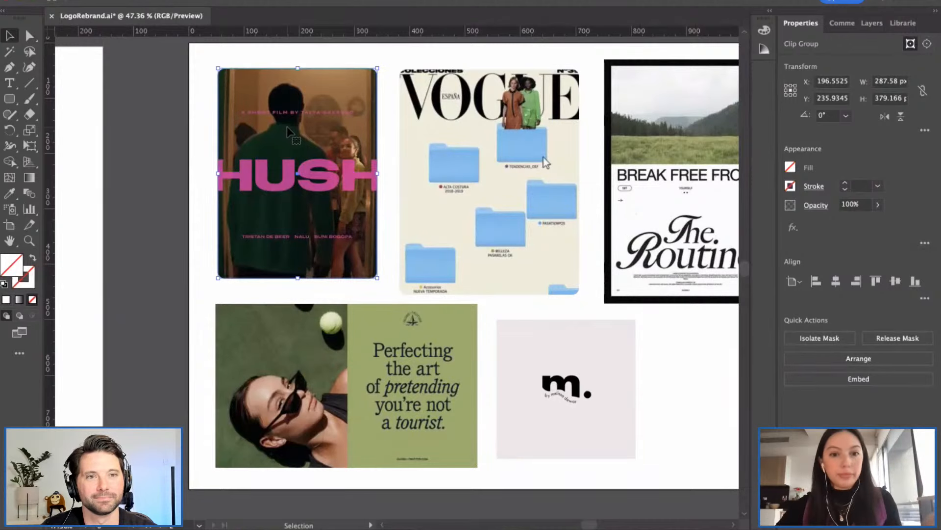
{"action": "left_click", "coordinate": [158, 191]}
{"action": "scroll", "coordinate": [158, 189], "scroll_direction": "left", "scroll_amount": 5}
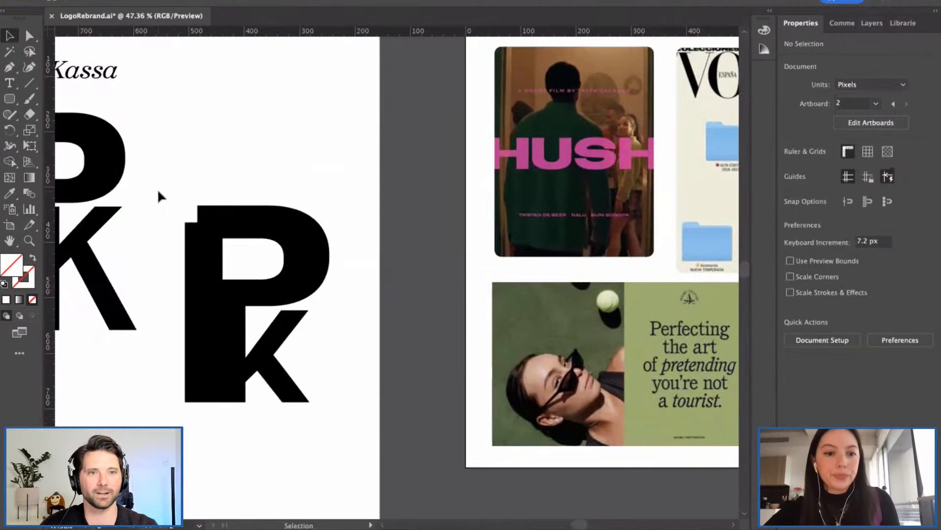
{"action": "scroll", "coordinate": [157, 188], "scroll_direction": "down", "scroll_amount": 3}
{"action": "scroll", "coordinate": [157, 188], "scroll_direction": "left", "scroll_amount": 5}
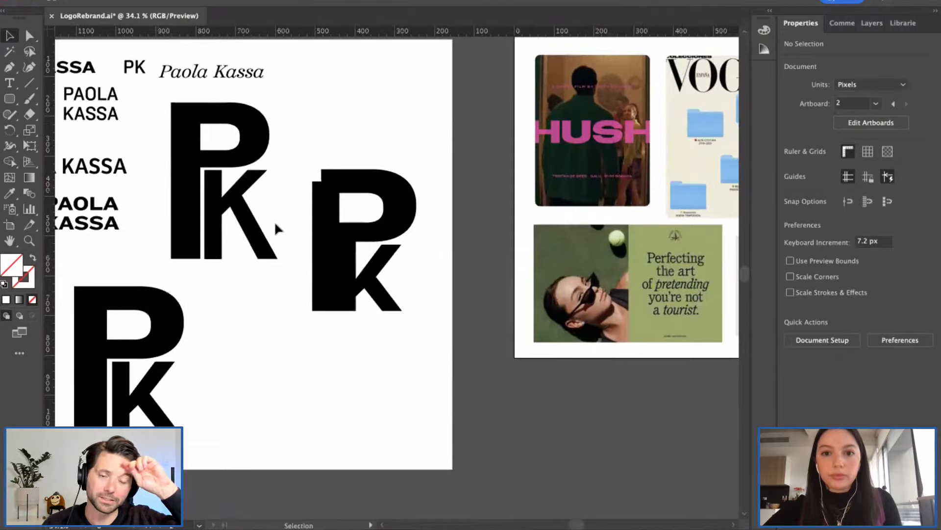
{"action": "scroll", "coordinate": [275, 221], "scroll_direction": "left", "scroll_amount": 5}
{"action": "scroll", "coordinate": [275, 221], "scroll_direction": "down", "scroll_amount": 1}
{"action": "scroll", "coordinate": [274, 222], "scroll_direction": "left", "scroll_amount": 5}
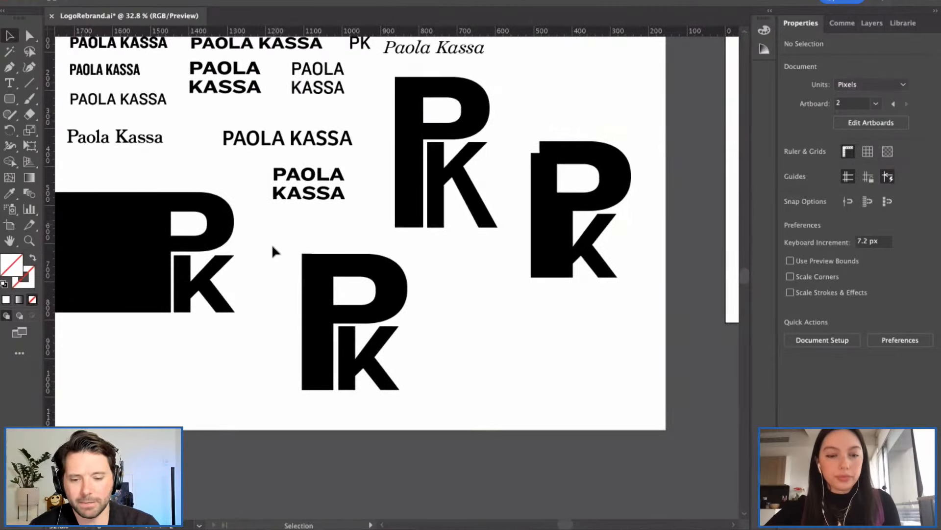
{"action": "scroll", "coordinate": [268, 247], "scroll_direction": "down", "scroll_amount": 1}
{"action": "scroll", "coordinate": [268, 246], "scroll_direction": "left", "scroll_amount": 2}
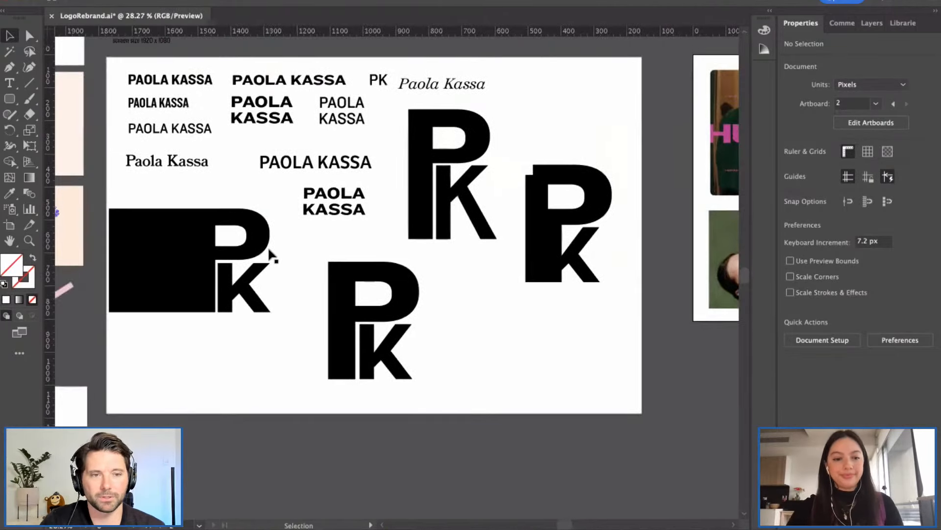